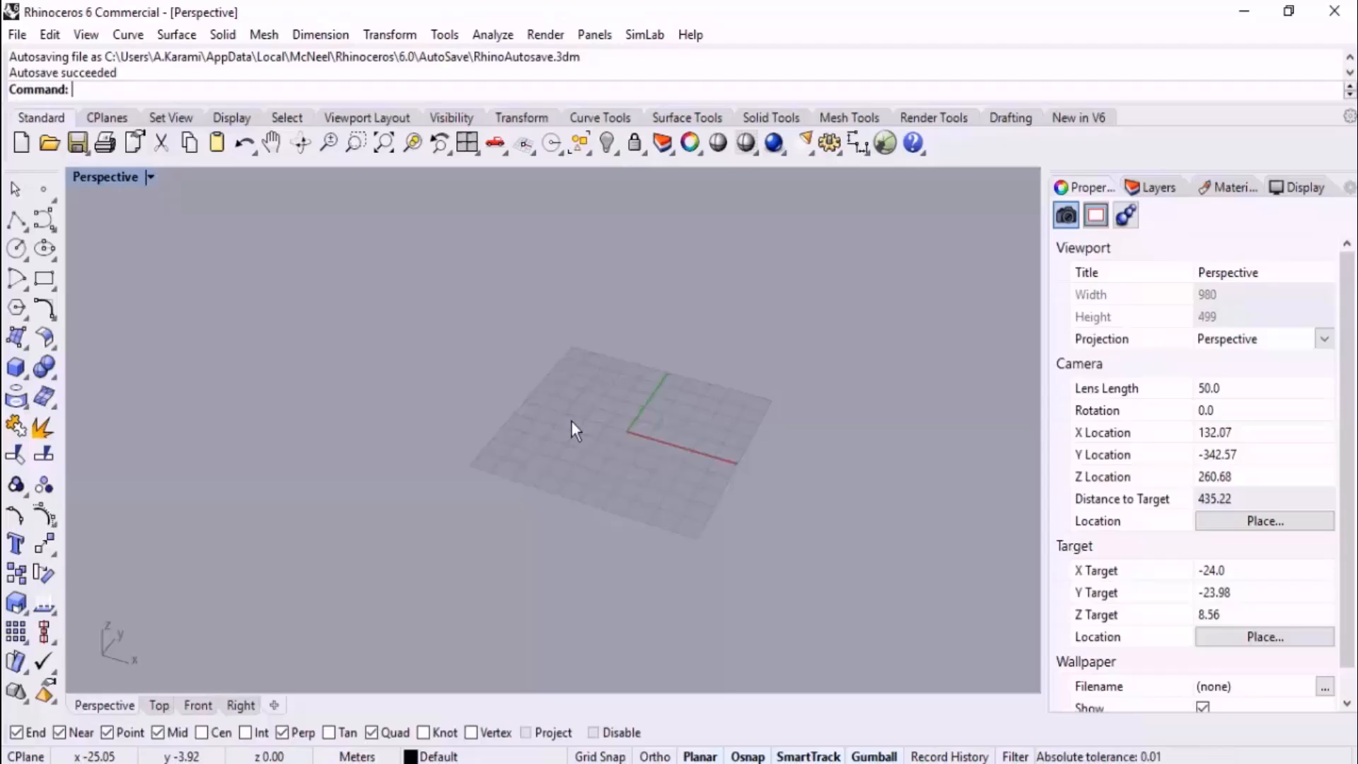
# - In the Top view, draw an open stepped polyline with three segments: horizontal, vertical down, then horizontal
pyautogui.click(159, 705)
pyautogui.moveTo(584, 371); pyautogui.dragTo(540, 444, button='right')
pyautogui.scroll(2, 584, 371)
pyautogui.scroll(2, 584, 371)
pyautogui.moveTo(574, 318); pyautogui.dragTo(517, 353, button='right')
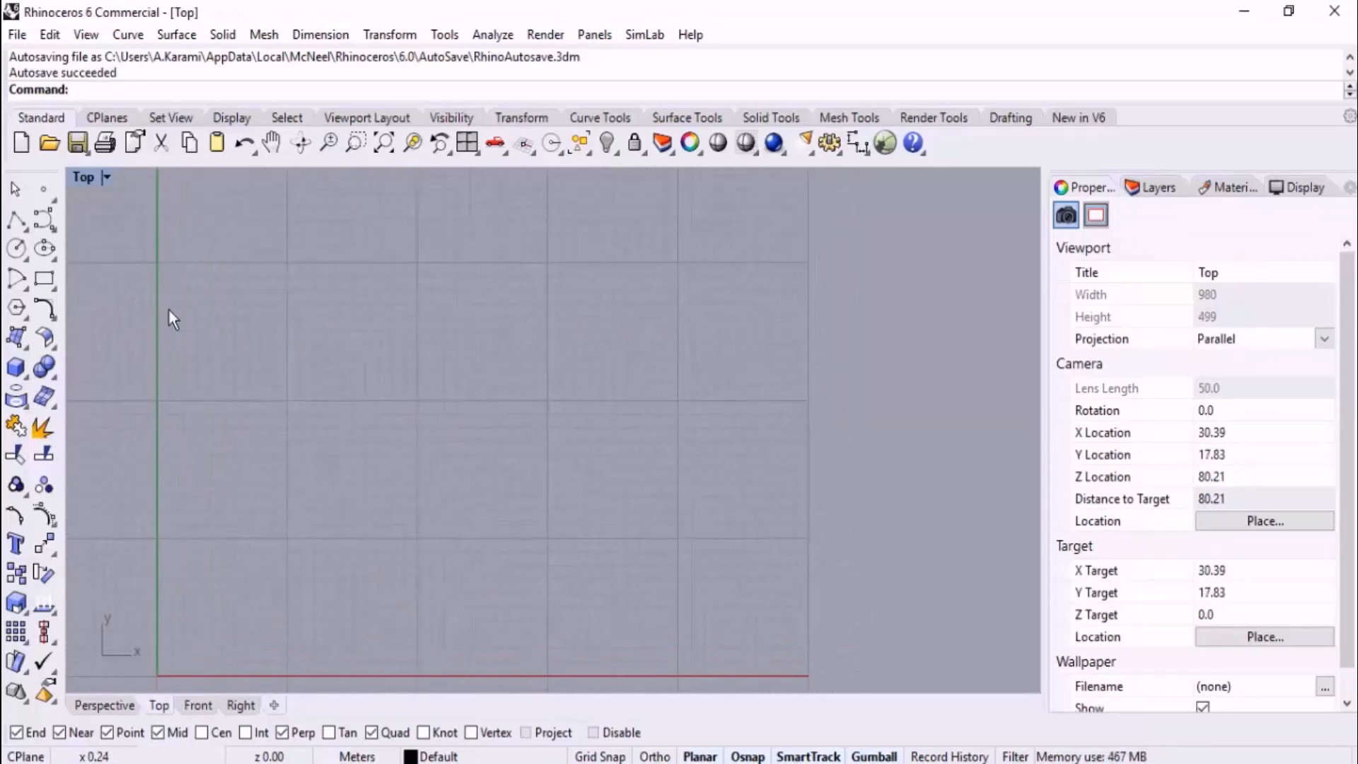
pyautogui.click(23, 221)
pyautogui.click(311, 318)
pyautogui.click(465, 318)
pyautogui.click(466, 451)
pyautogui.click(591, 451)
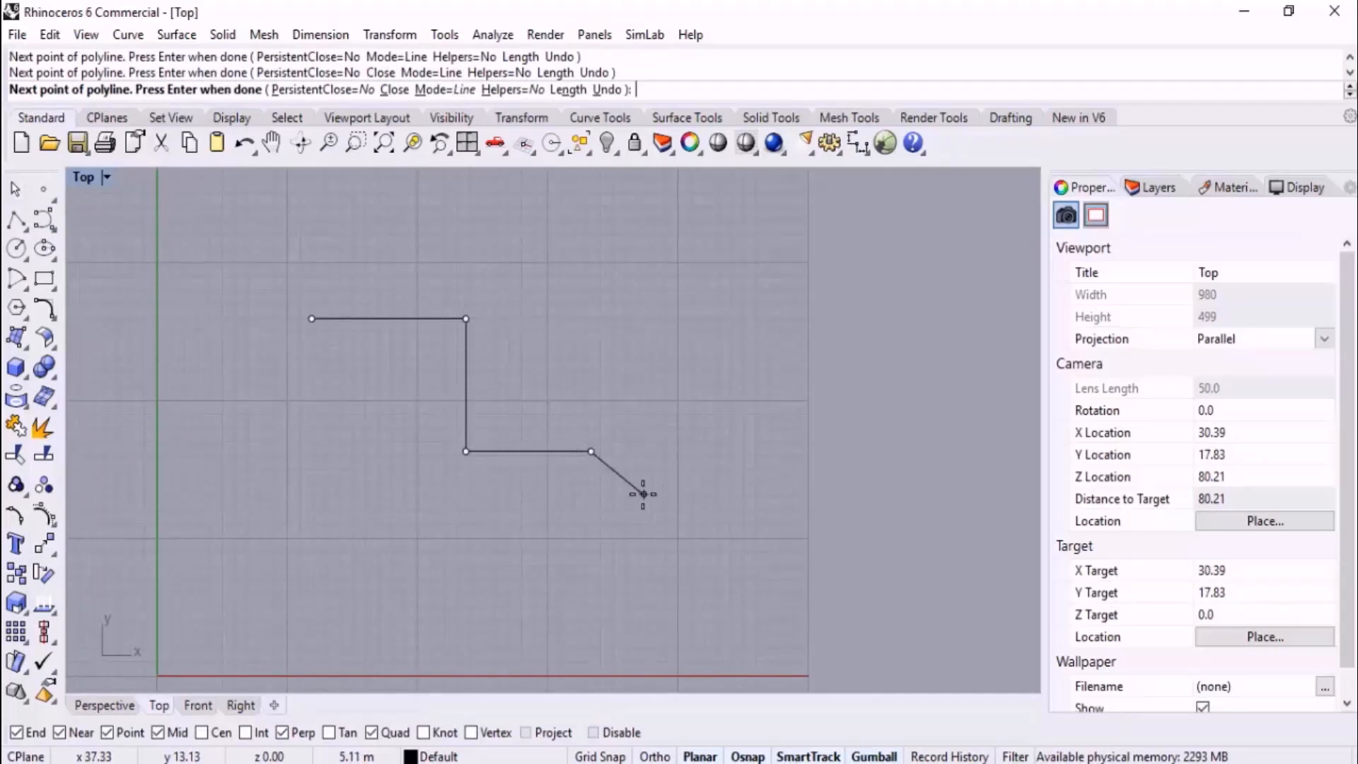
pyautogui.press('Return')
# - Check the object type of the stepped polyline, then deselect it
pyautogui.click(575, 451)
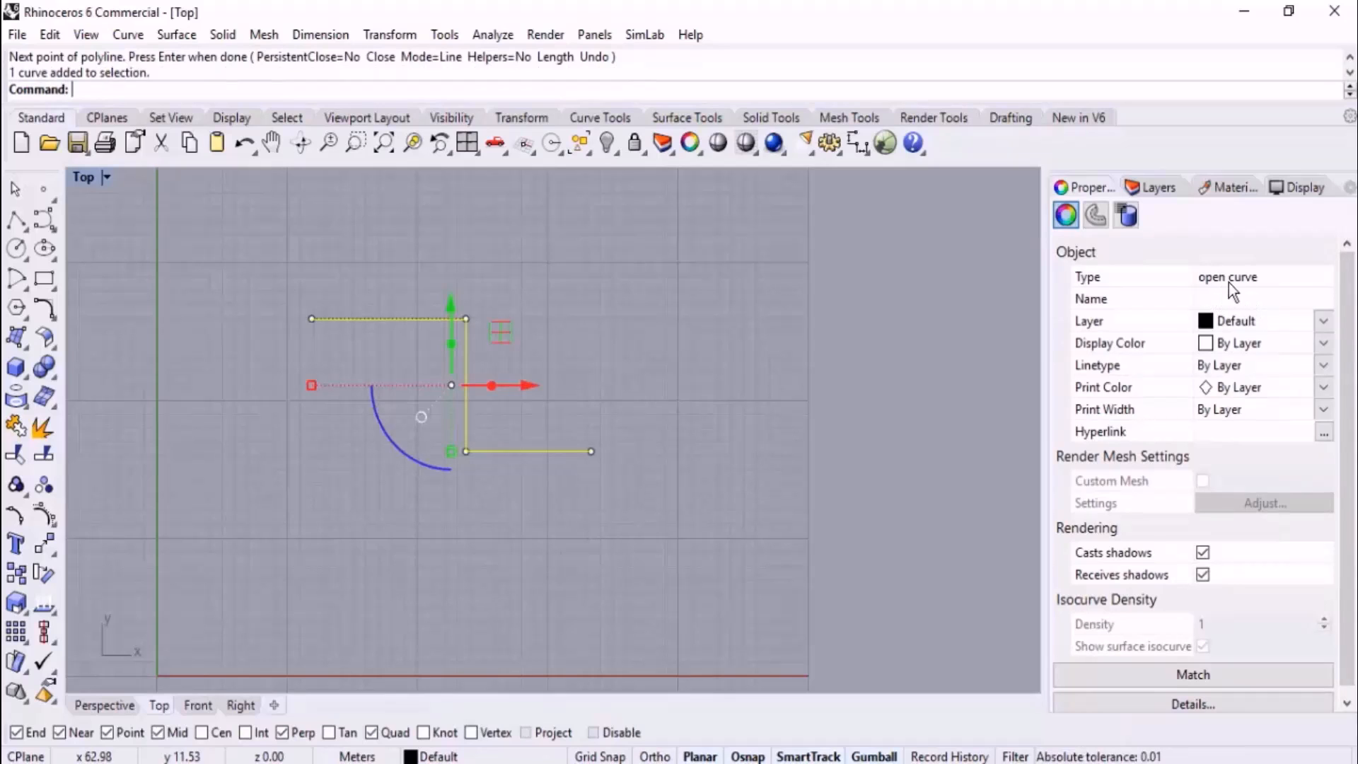
pyautogui.moveTo(631, 377); pyautogui.dragTo(493, 394, button='right')
pyautogui.press('Escape')
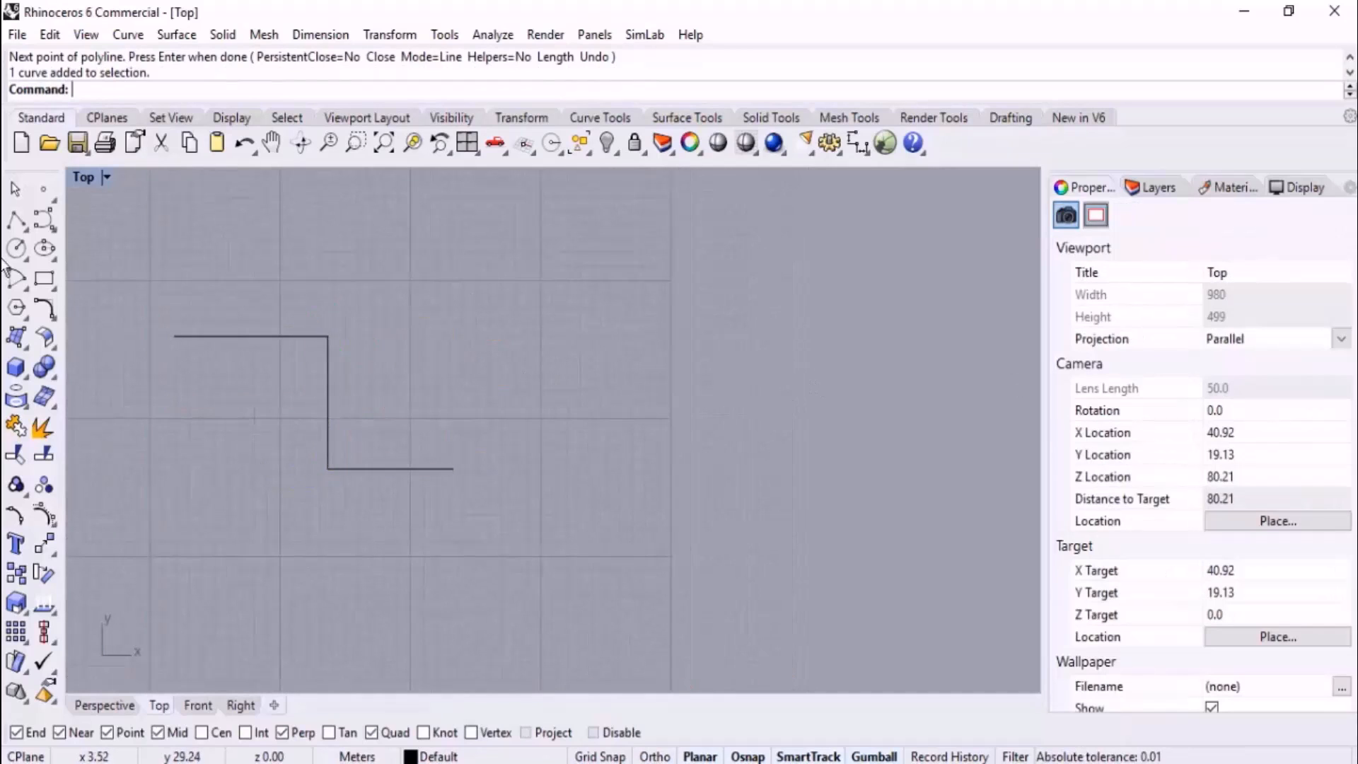
# - Draw a circle beside the stepped polyline on its right side and check its object type
pyautogui.click(16, 249)
pyautogui.click(660, 376)
pyautogui.click(656, 454)
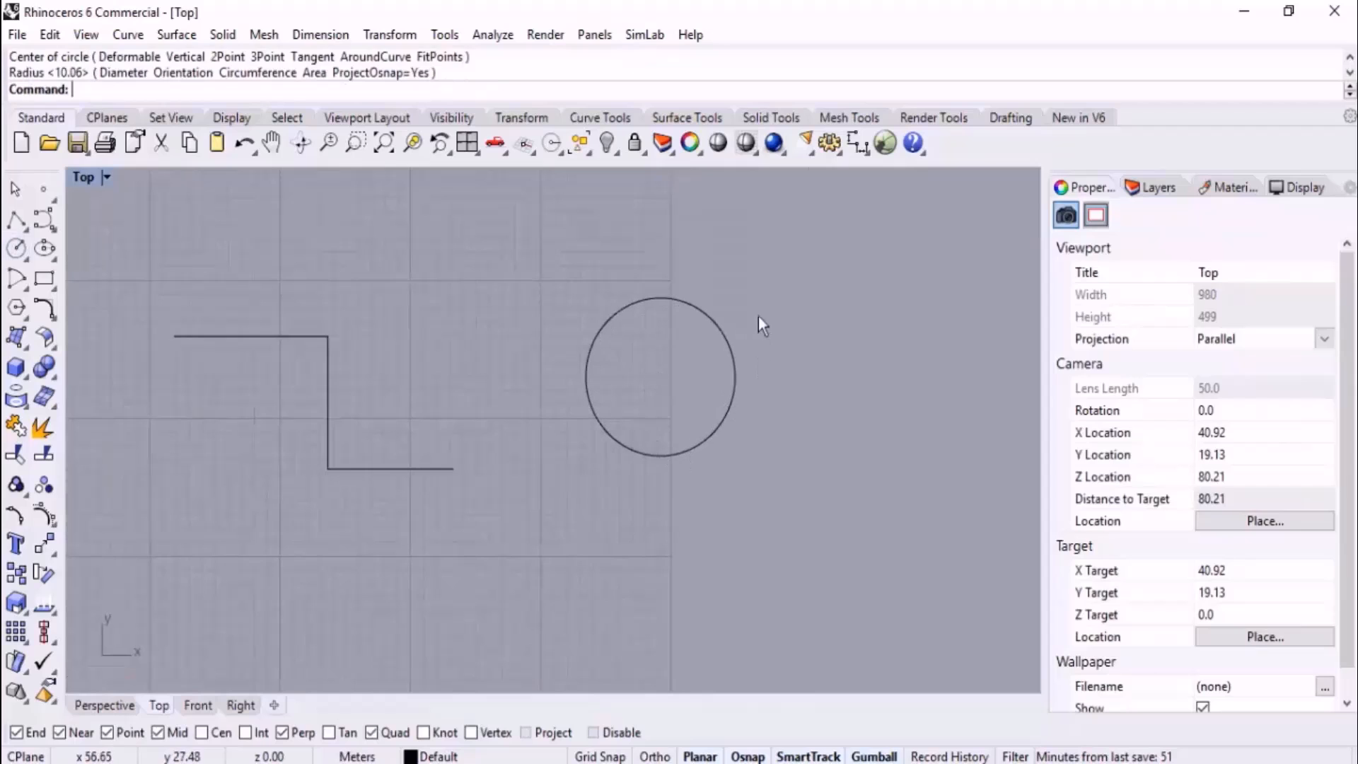
pyautogui.click(732, 410)
pyautogui.moveTo(661, 318); pyautogui.dragTo(707, 398, button='right')
pyautogui.press('Escape')
# - Draw a wavy interpolated curve through four points above the polyline and circle, and check its object type
pyautogui.click(25, 229)
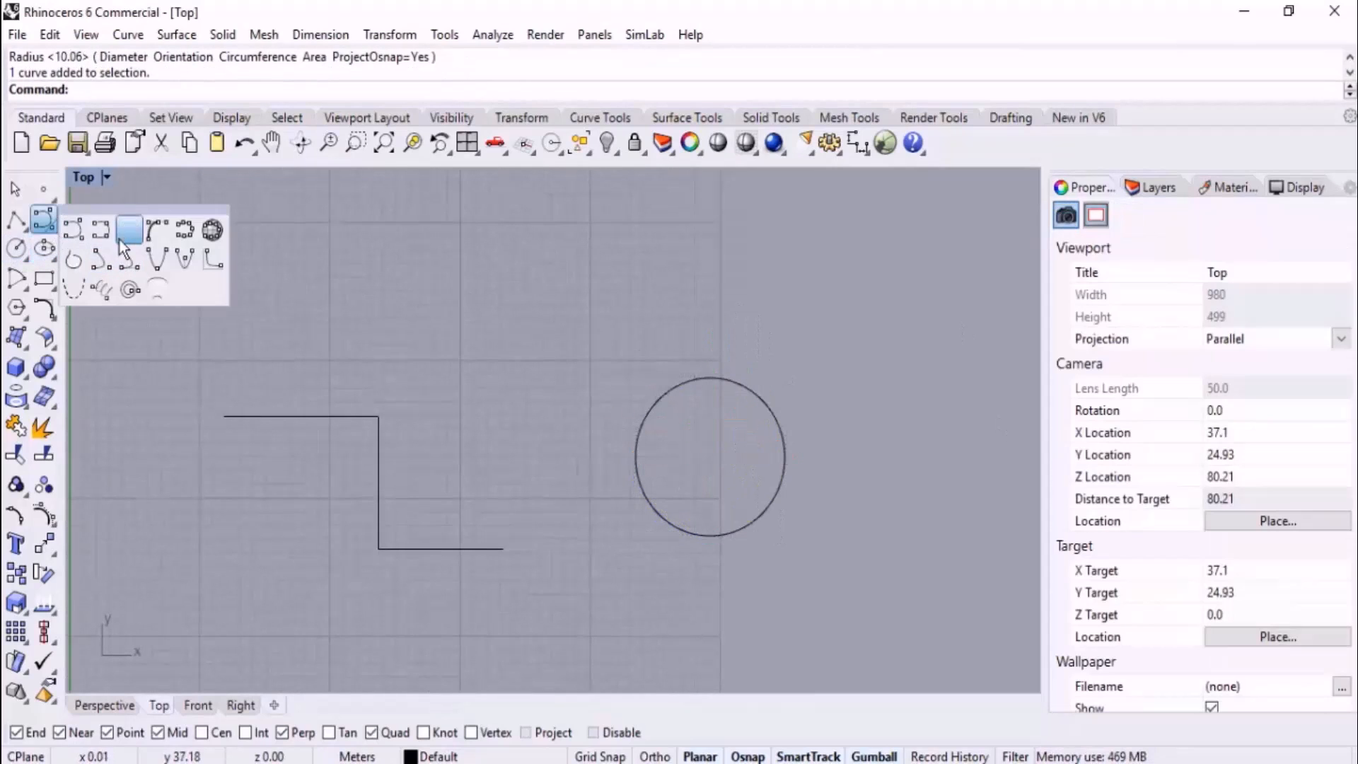
pyautogui.click(113, 228)
pyautogui.click(421, 326)
pyautogui.click(580, 251)
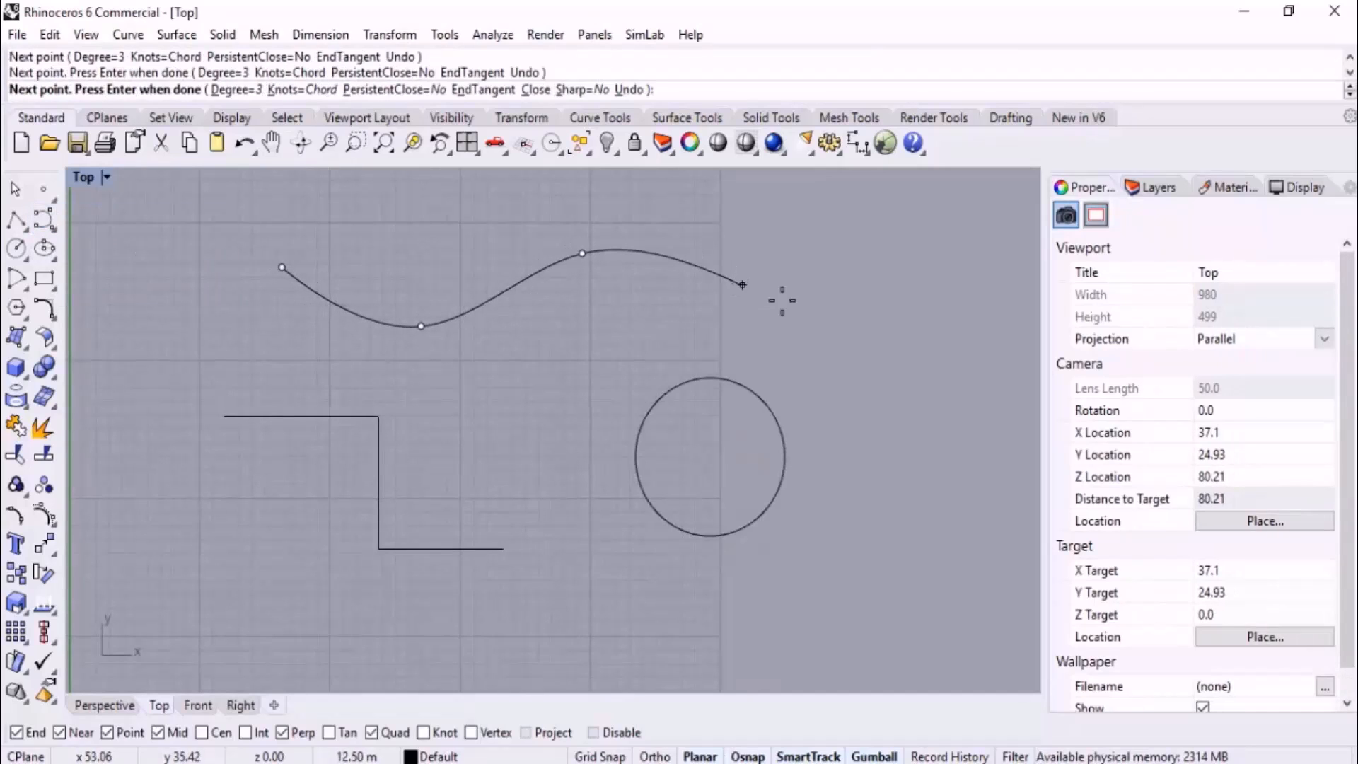
pyautogui.click(851, 307)
pyautogui.press('Return')
pyautogui.click(841, 312)
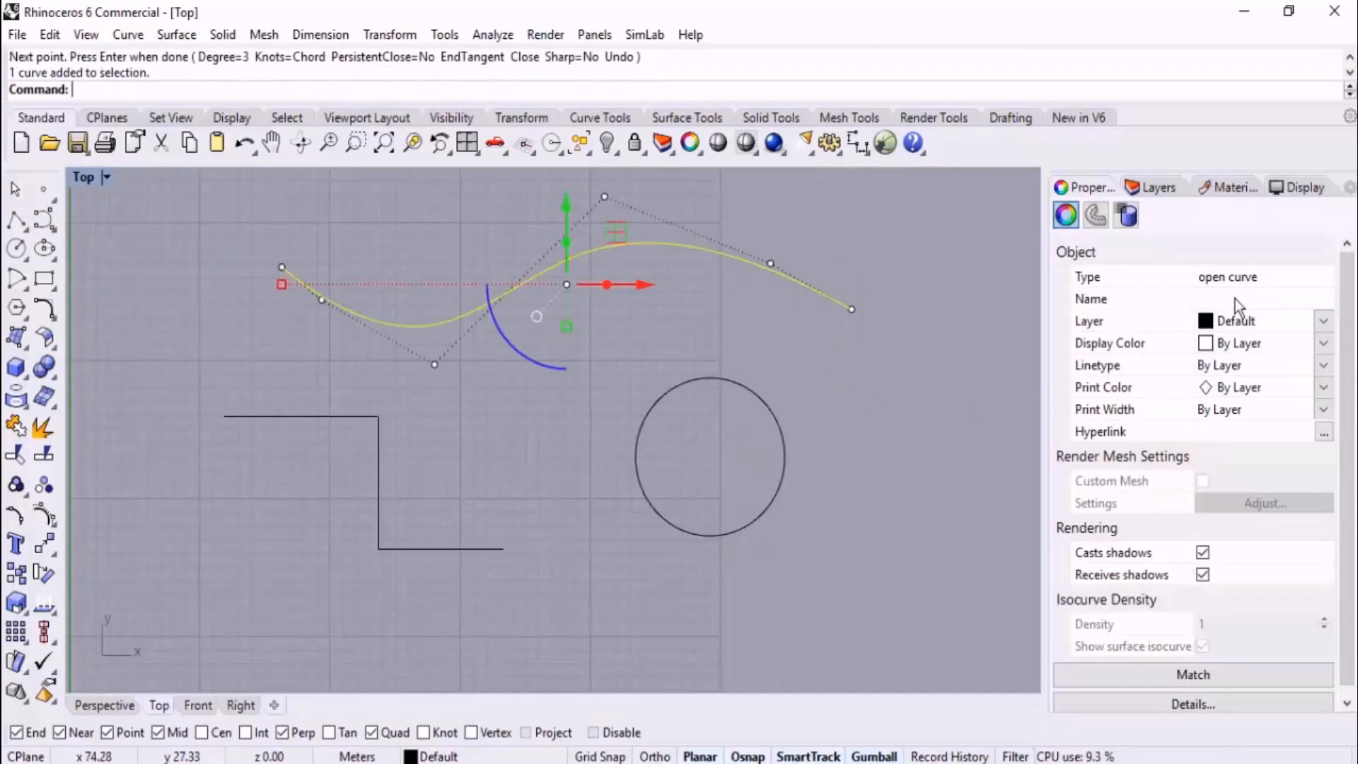
pyautogui.press('Delete')
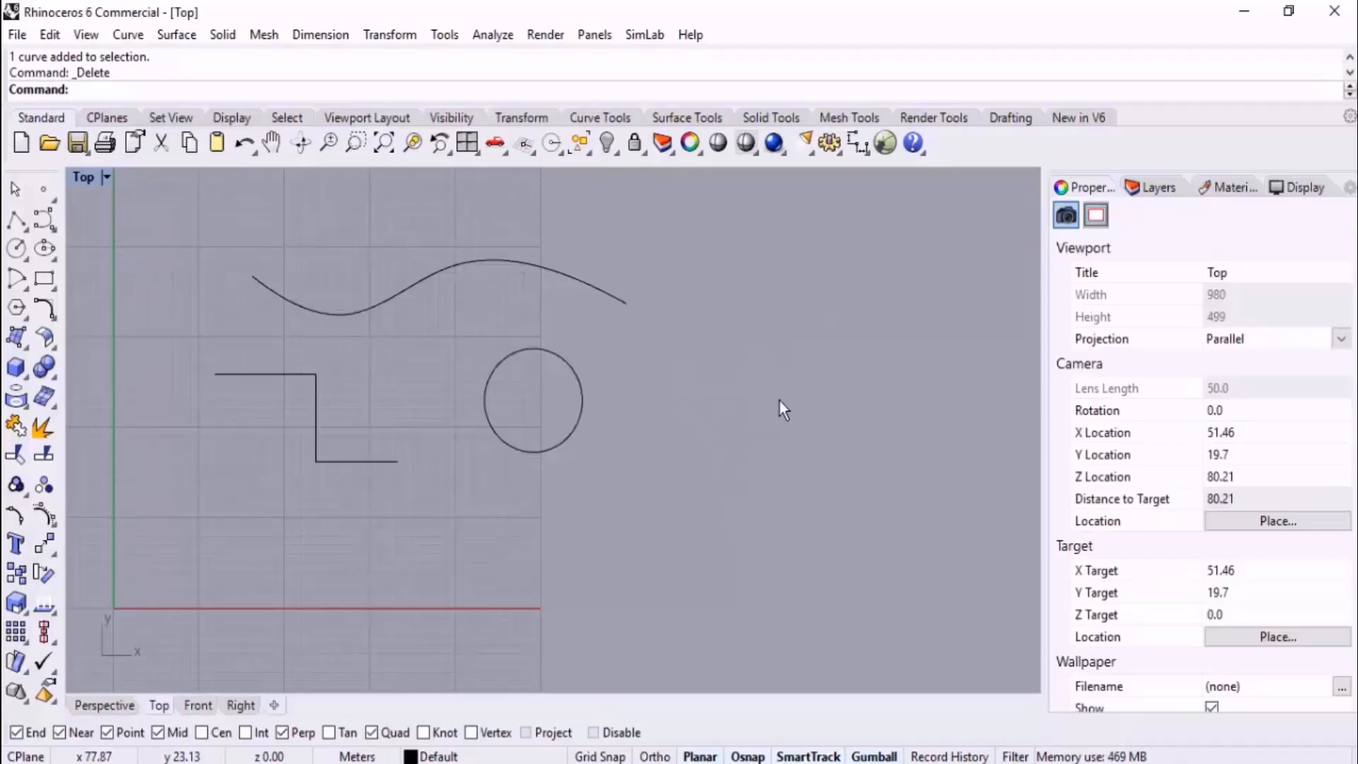
# - Draw a horizontal rectangle to the right of the circle and check its object type
pyautogui.click(44, 278)
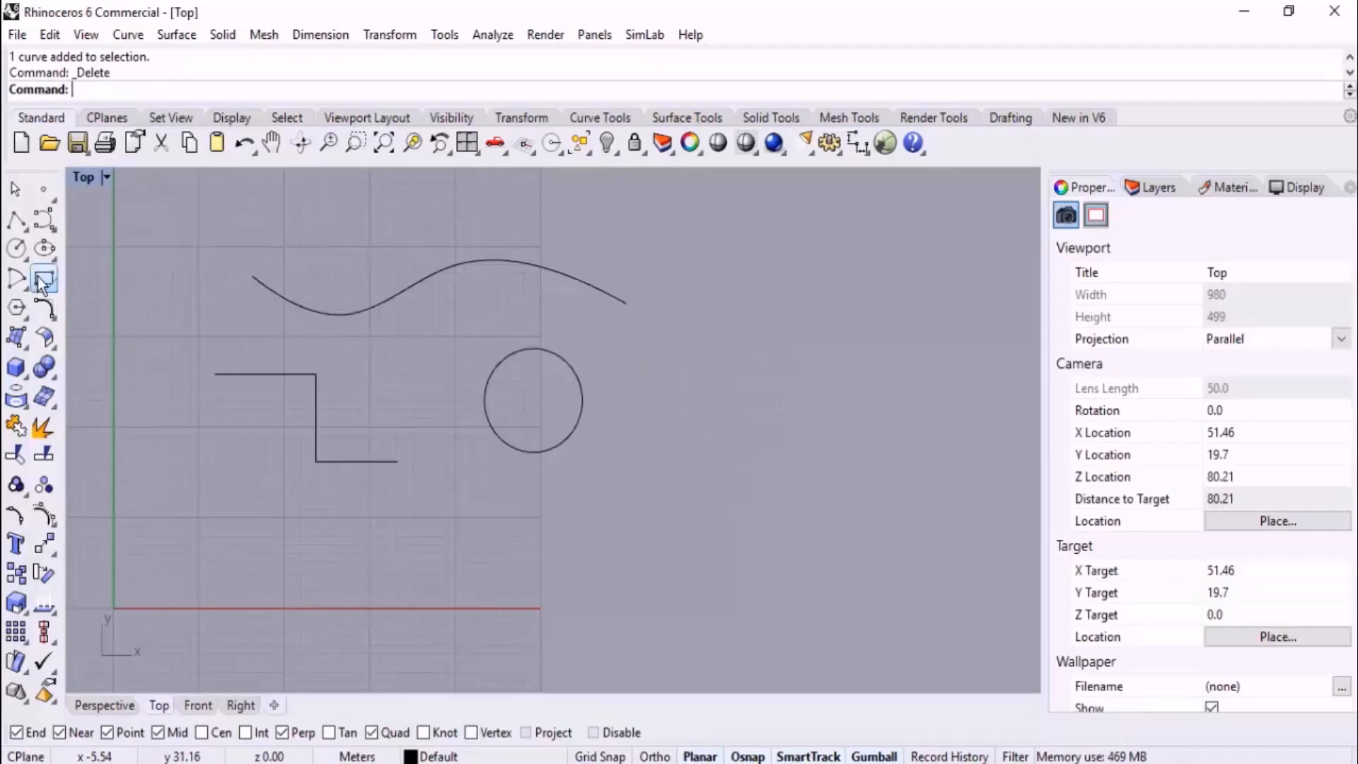
pyautogui.click(679, 363)
pyautogui.click(823, 446)
pyautogui.click(823, 403)
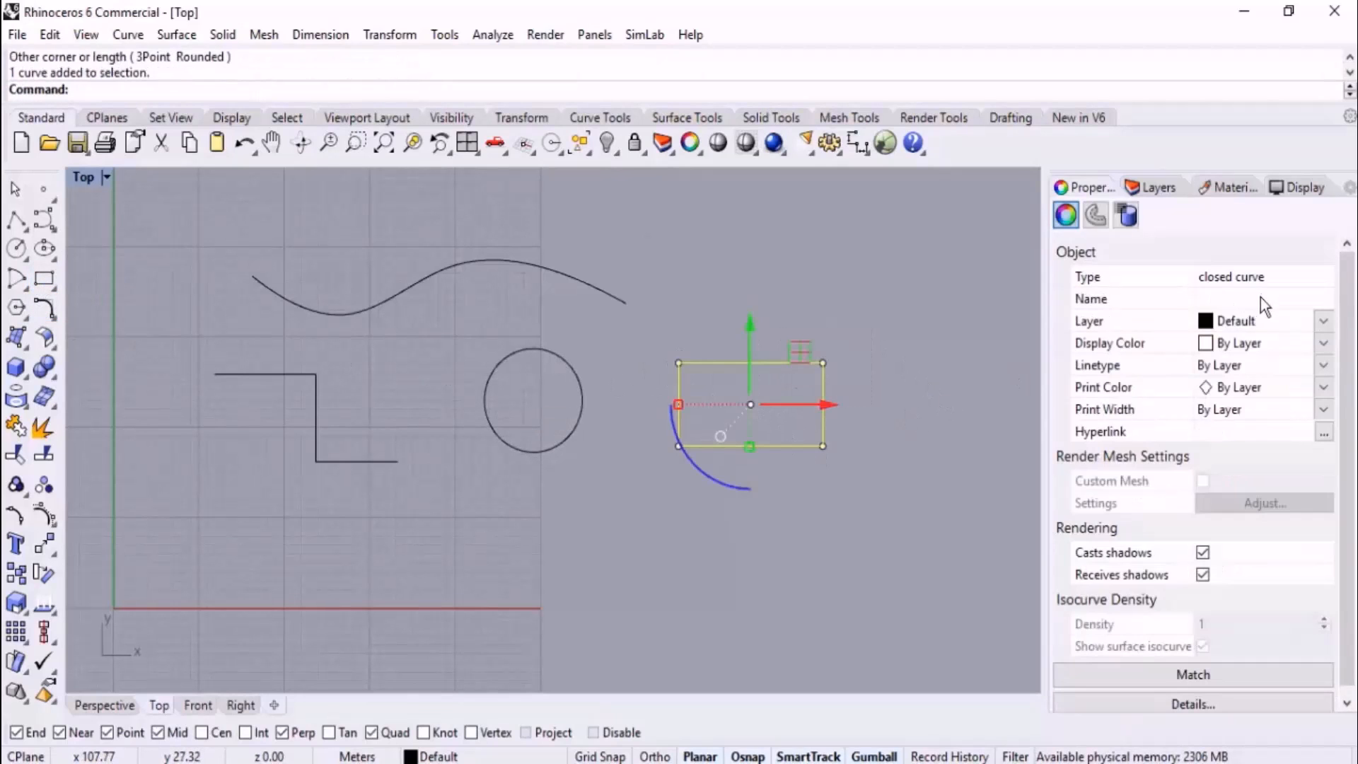
pyautogui.click(940, 314)
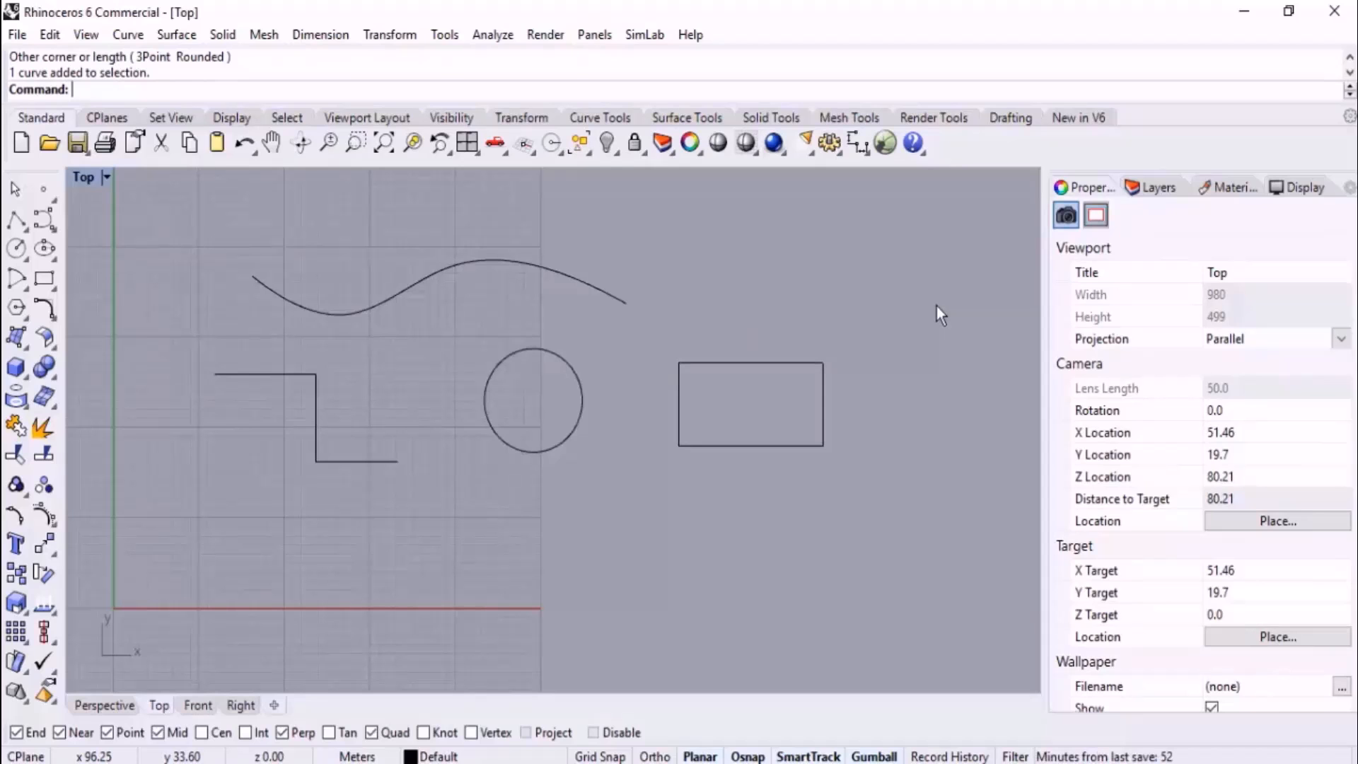
# - Switch to File Explorer and open Geometries.3dm from the Class folder
pyautogui.click(341, 762)
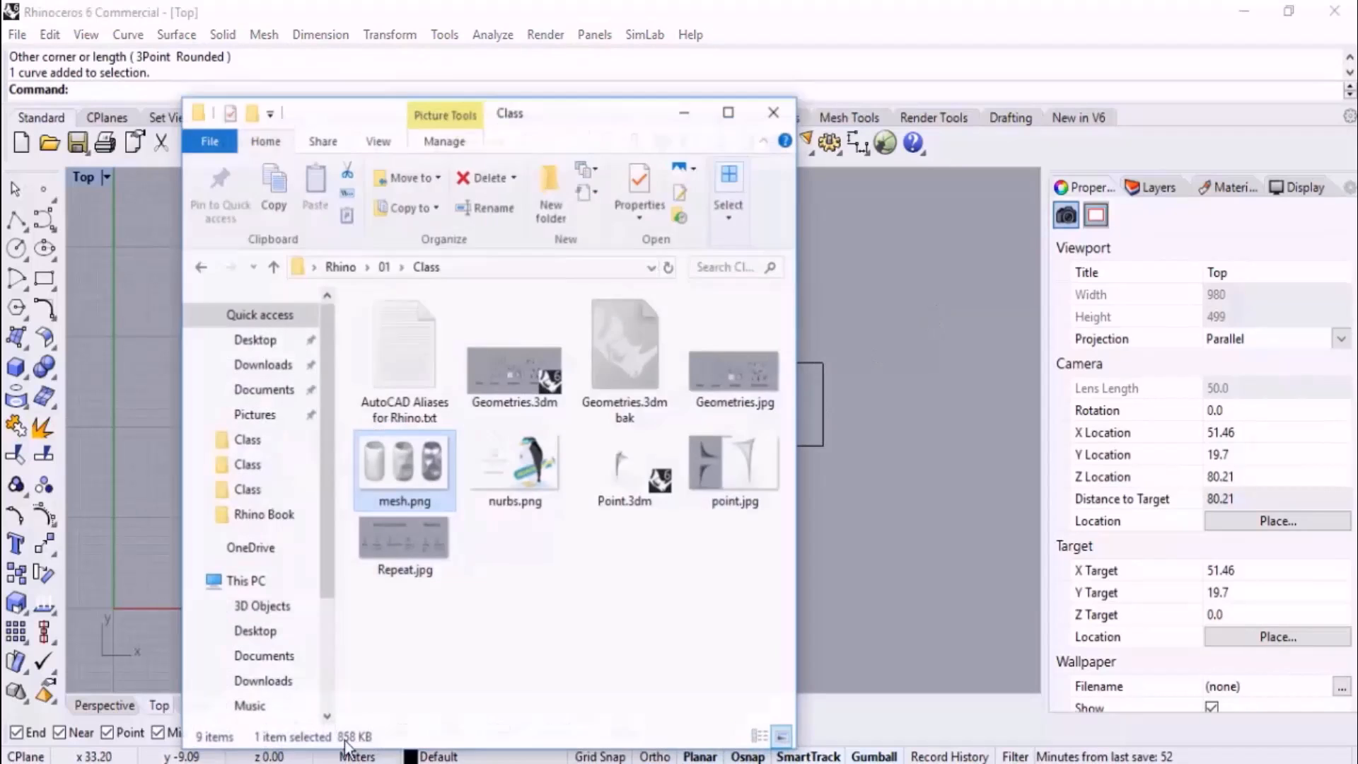
pyautogui.click(572, 635)
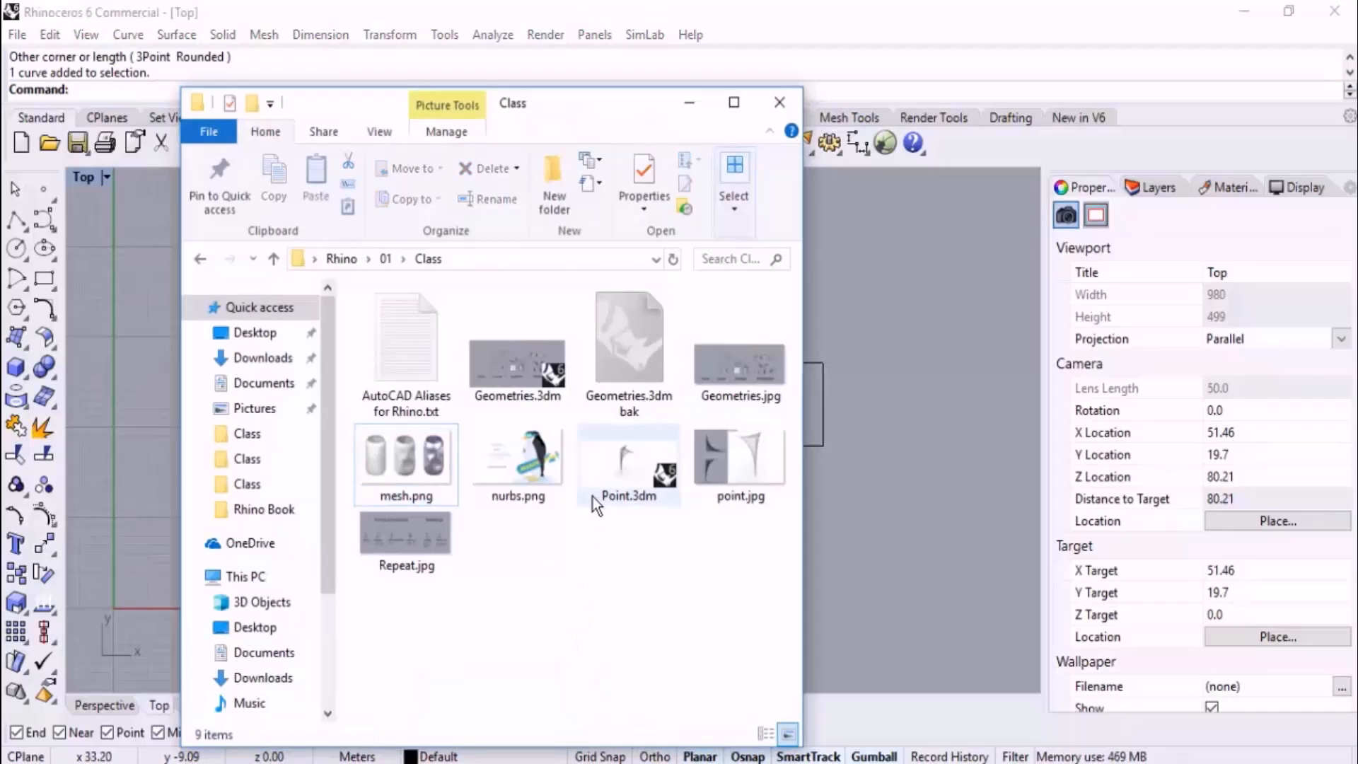
pyautogui.click(545, 369)
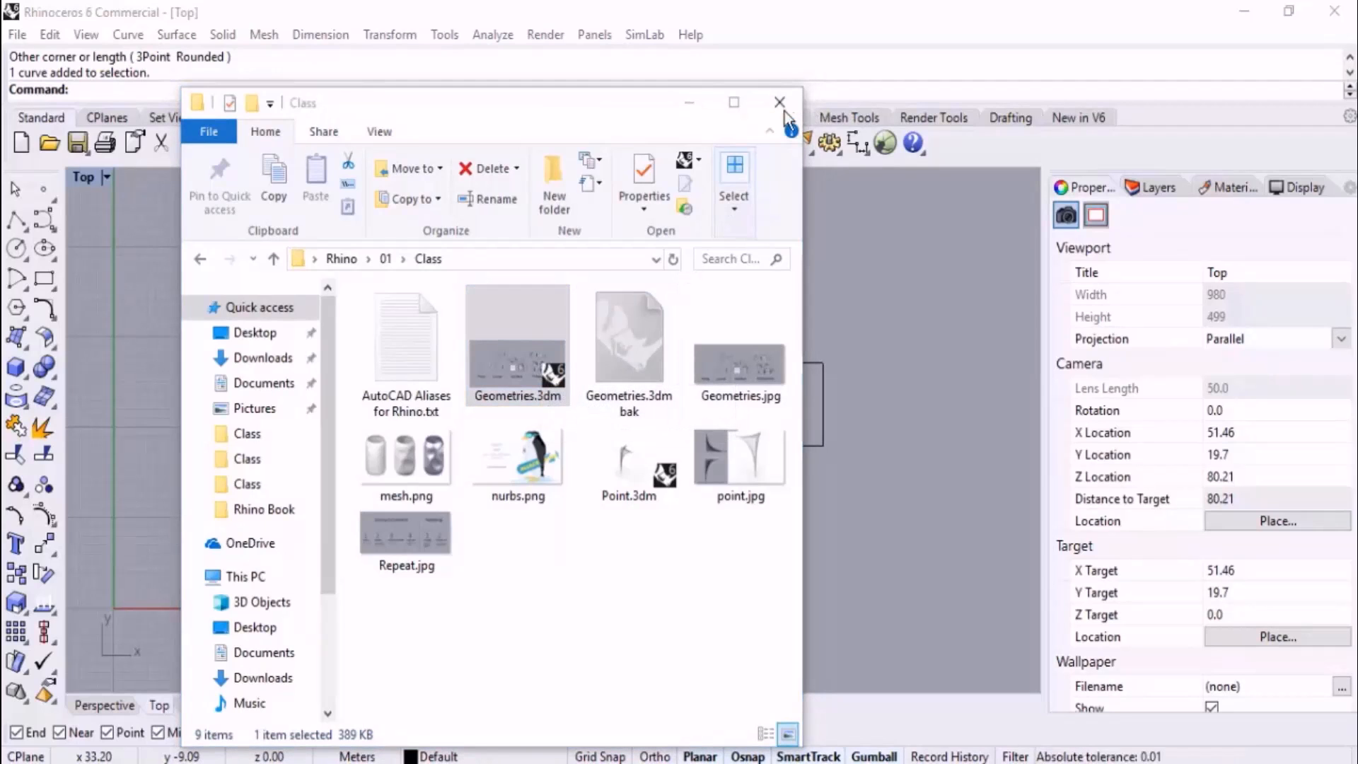
pyautogui.click(694, 110)
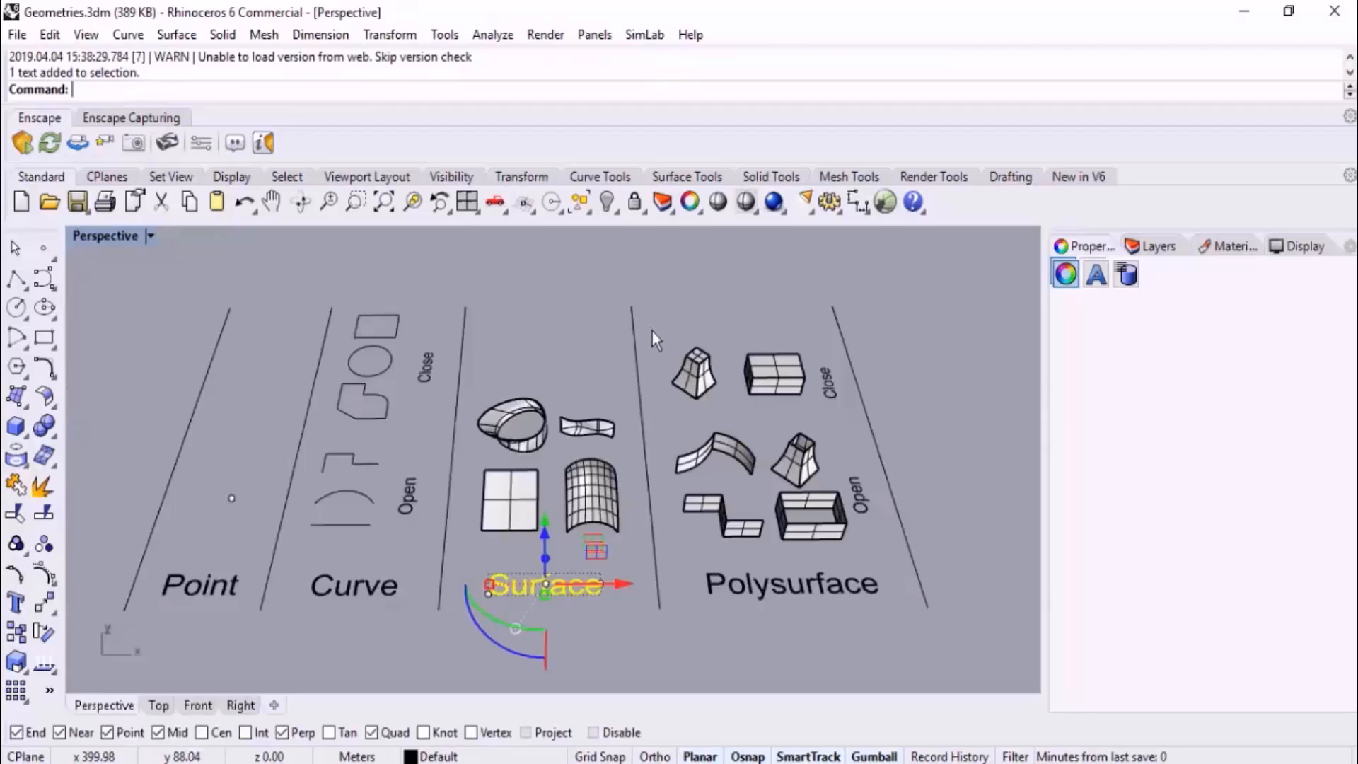
# - Check the object type of the single point in the Point section, then deselect it
pyautogui.click(952, 392)
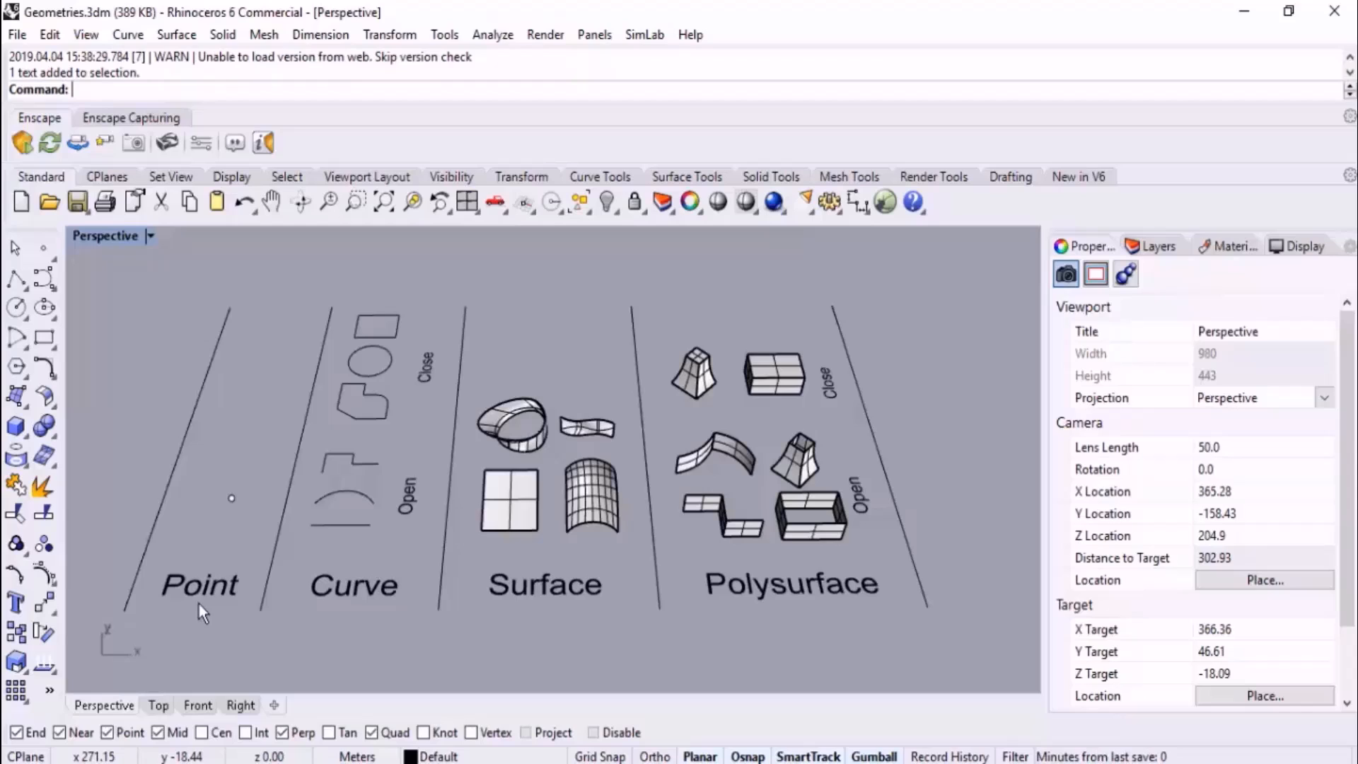
pyautogui.click(232, 496)
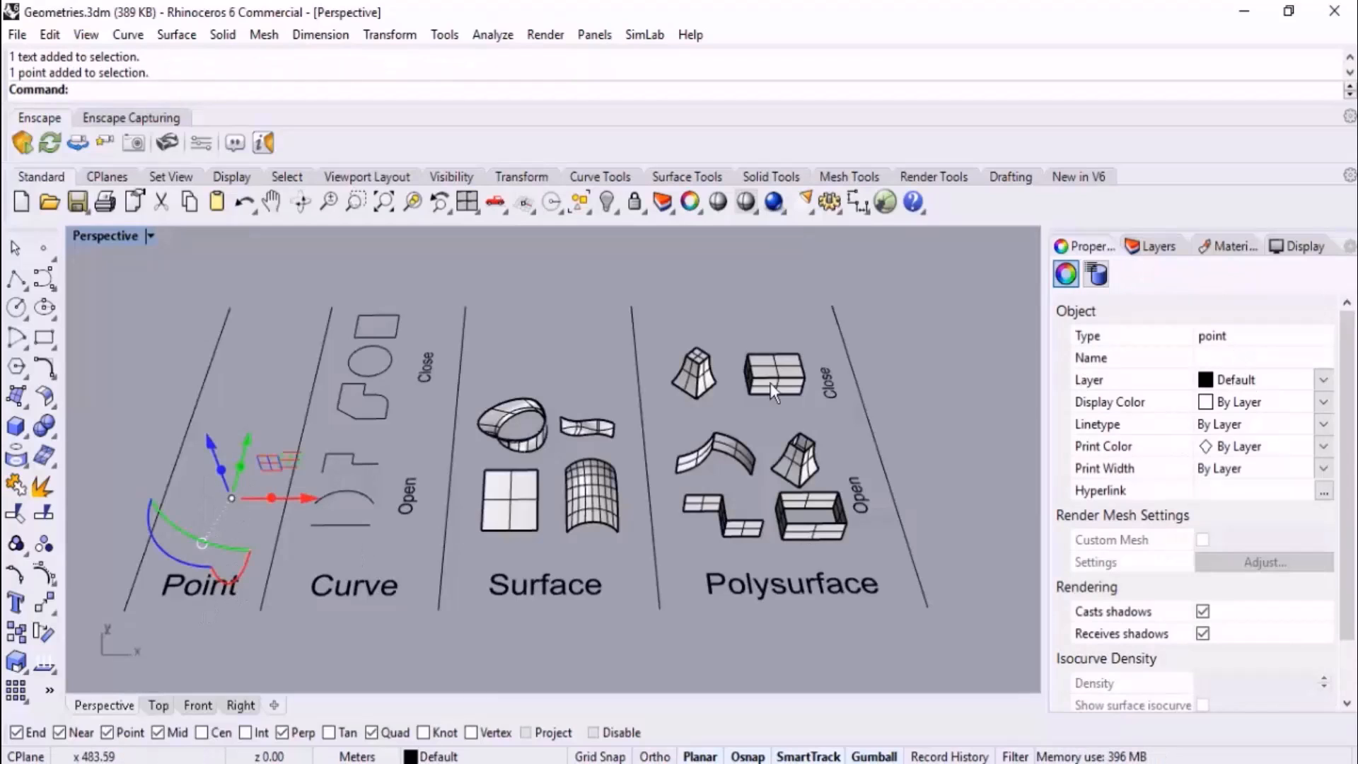
pyautogui.click(273, 355)
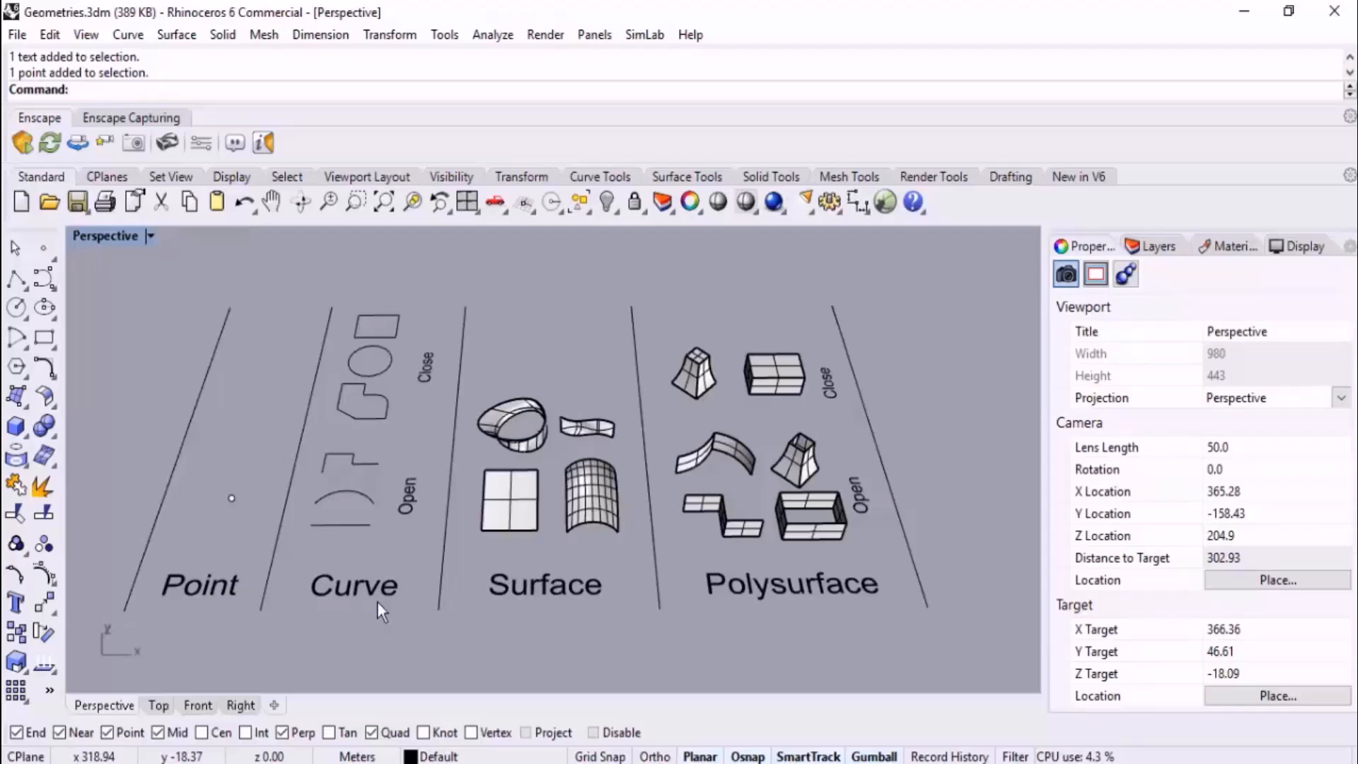
# - Check the object types of the stepped curve in the Open group and the circle in the Close group
pyautogui.moveTo(376, 601); pyautogui.dragTo(460, 498, button='right')
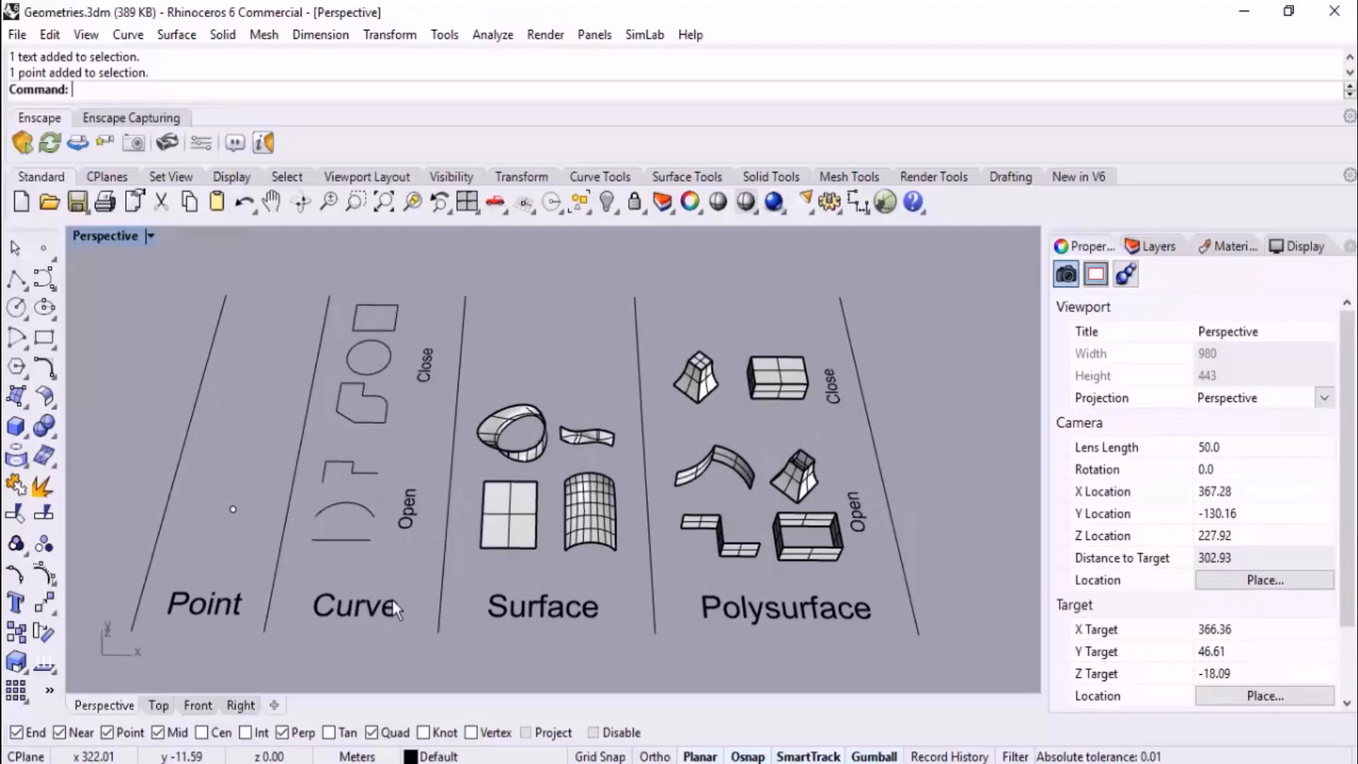
pyautogui.moveTo(434, 535); pyautogui.dragTo(385, 370, button='right')
pyautogui.scroll(3, 371, 424)
pyautogui.click(364, 460)
pyautogui.press('Escape')
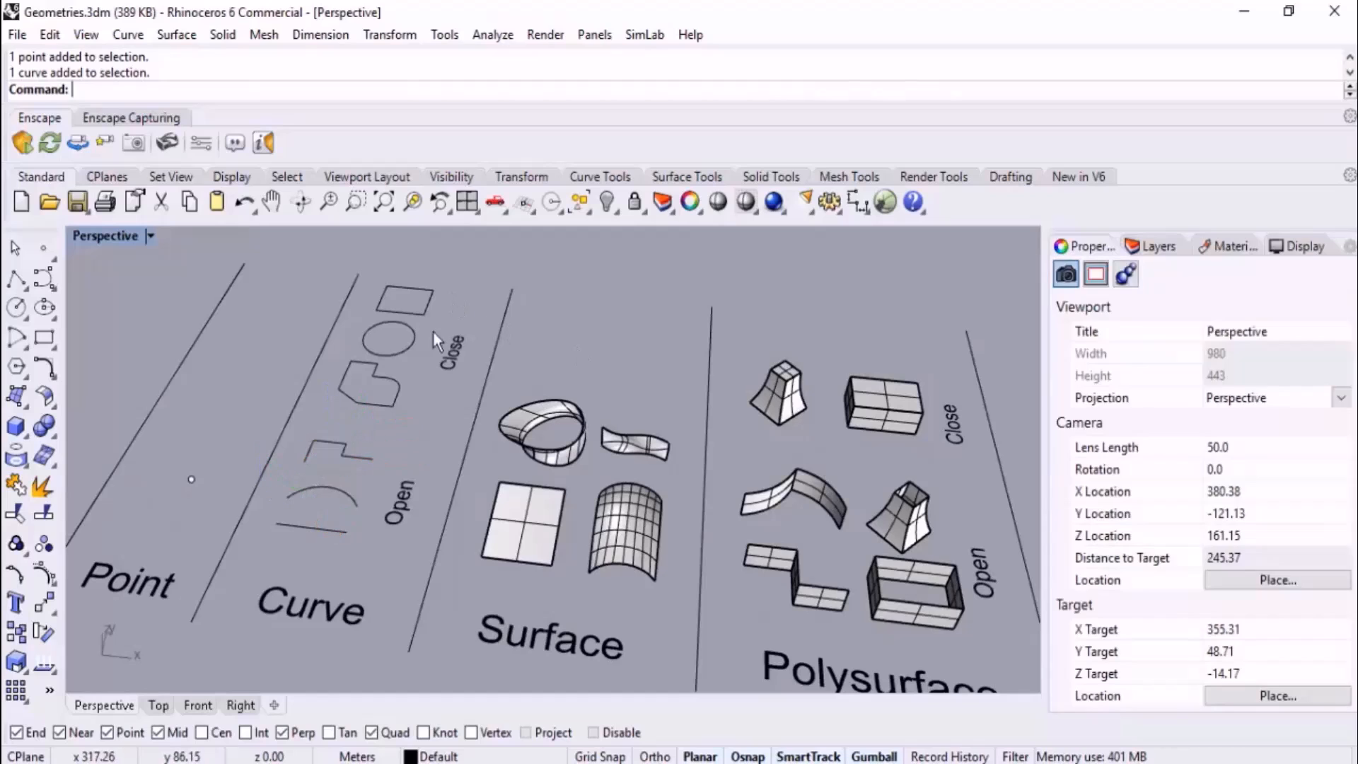
pyautogui.click(413, 346)
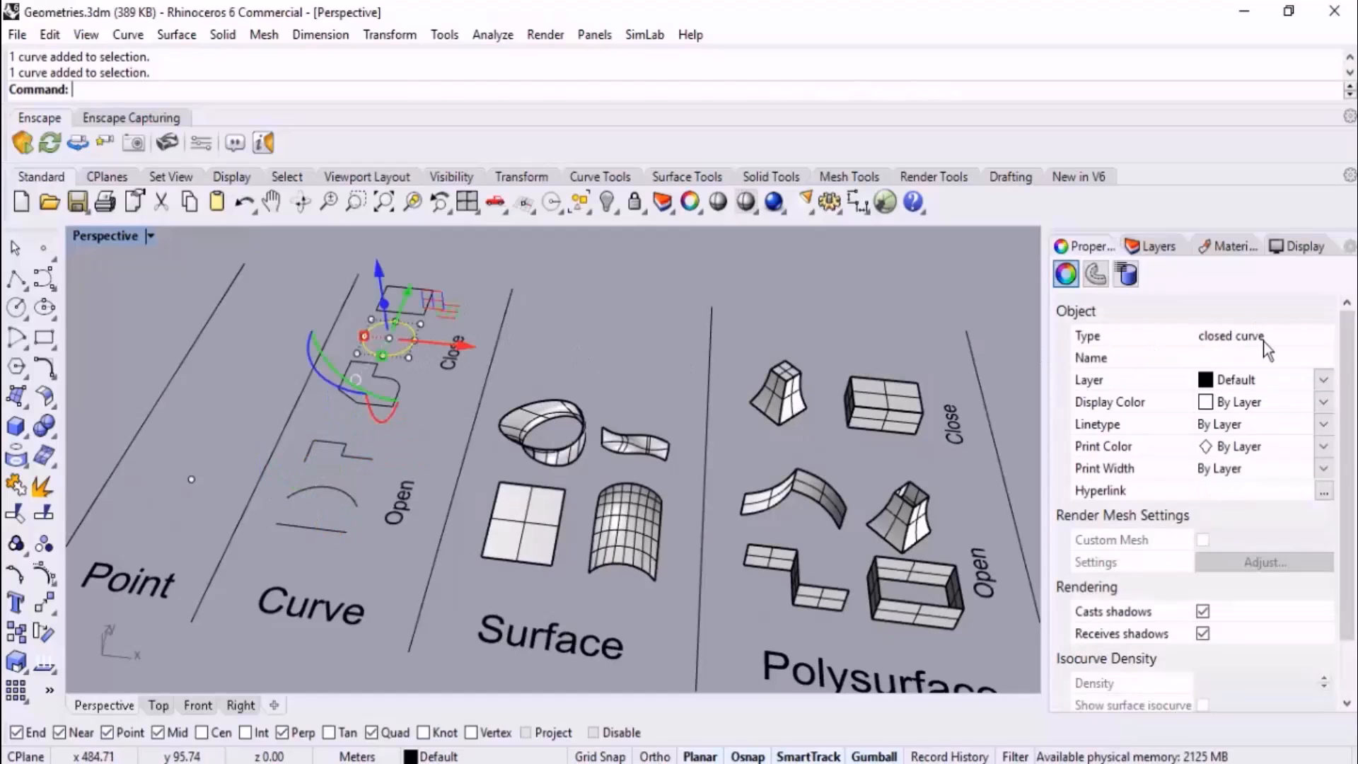
pyautogui.press('Escape')
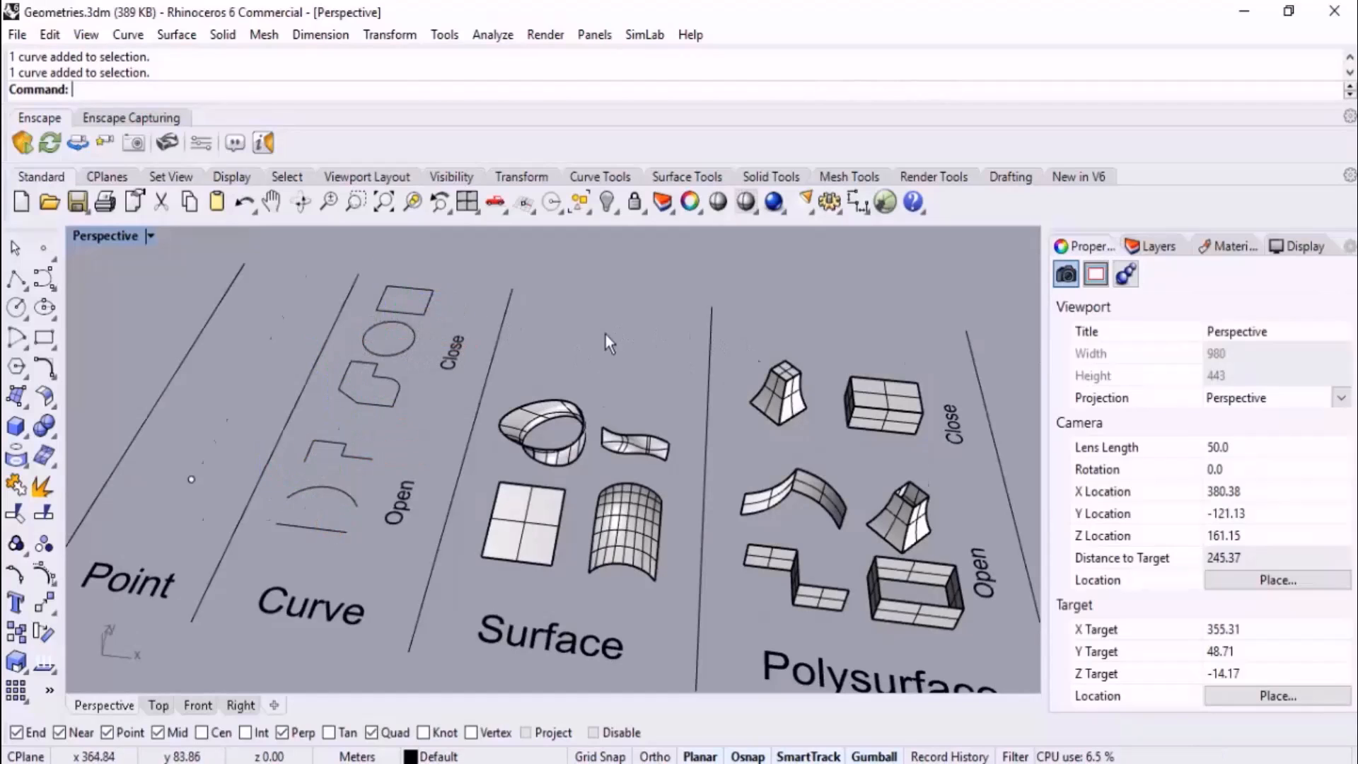
# - Check the object types of the arched, wavy and ring-shaped surfaces in the Surface section
pyautogui.scroll(-2, 721, 453)
pyautogui.scroll(2, 990, 545)
pyautogui.moveTo(698, 485); pyautogui.dragTo(687, 454, button='right')
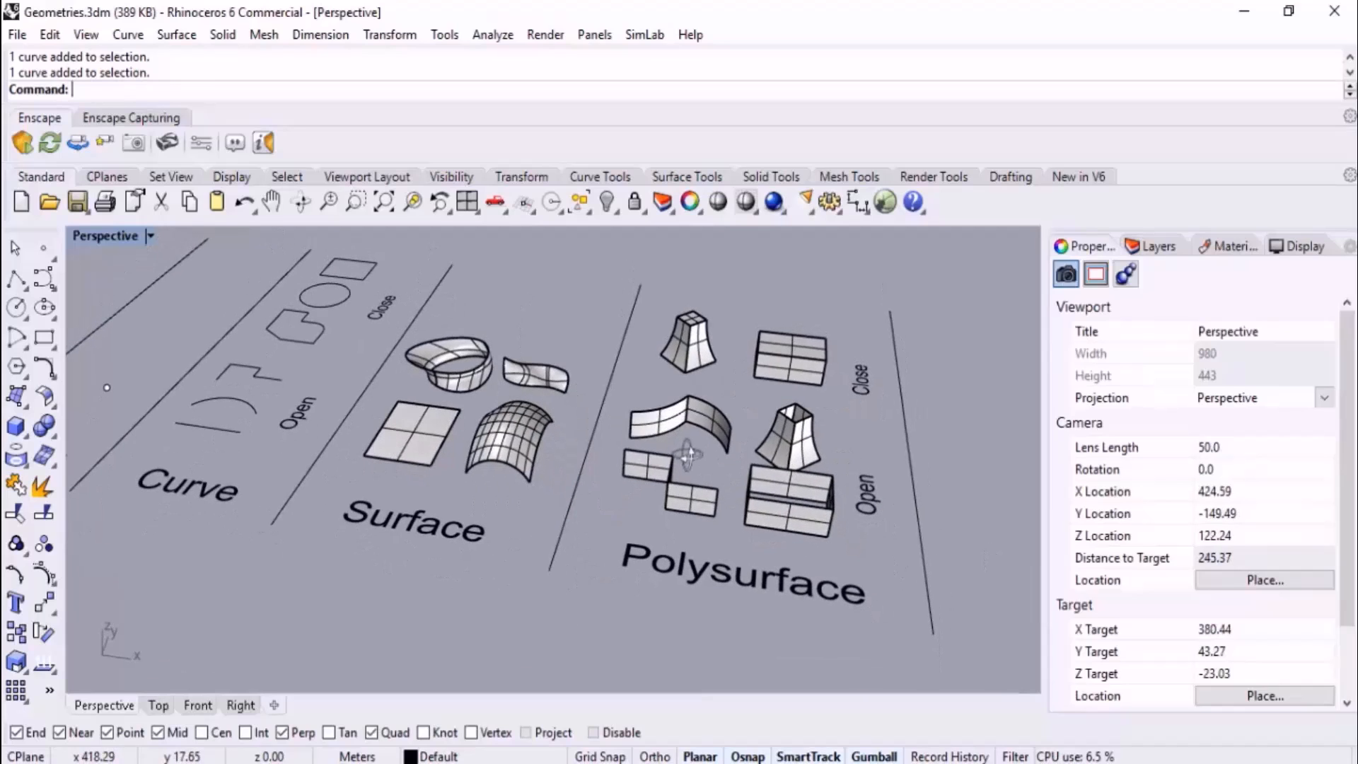
pyautogui.scroll(2, 460, 406)
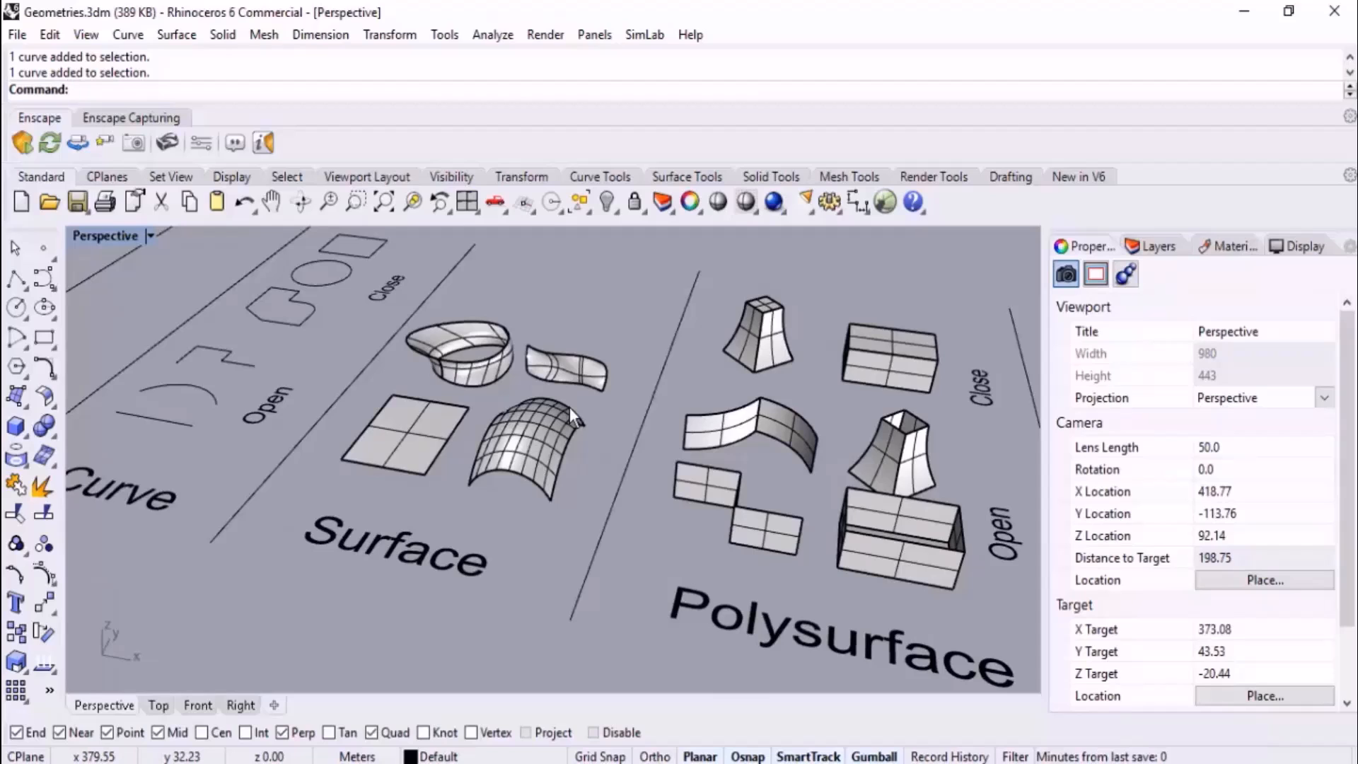
pyautogui.scroll(-2, 549, 396)
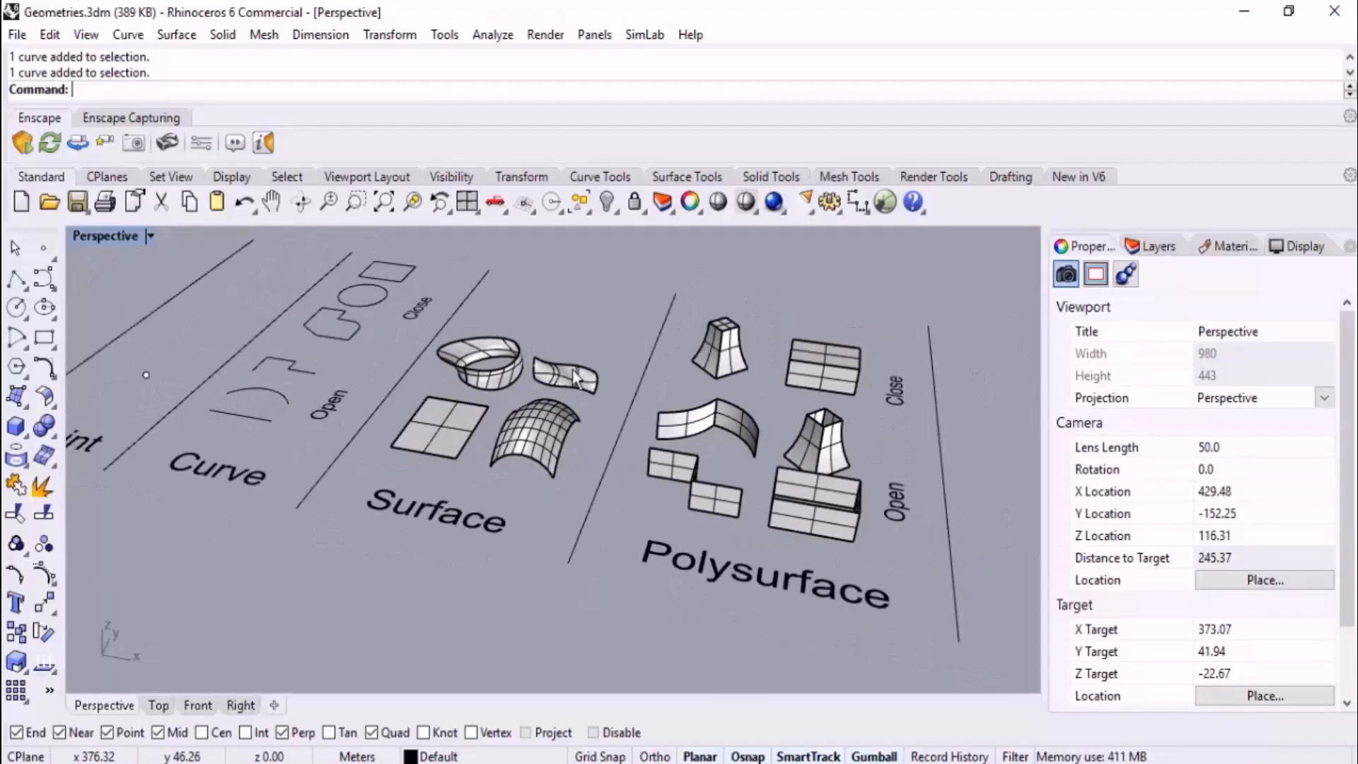
pyautogui.scroll(2, 556, 376)
pyautogui.moveTo(646, 388); pyautogui.dragTo(546, 522, button='right')
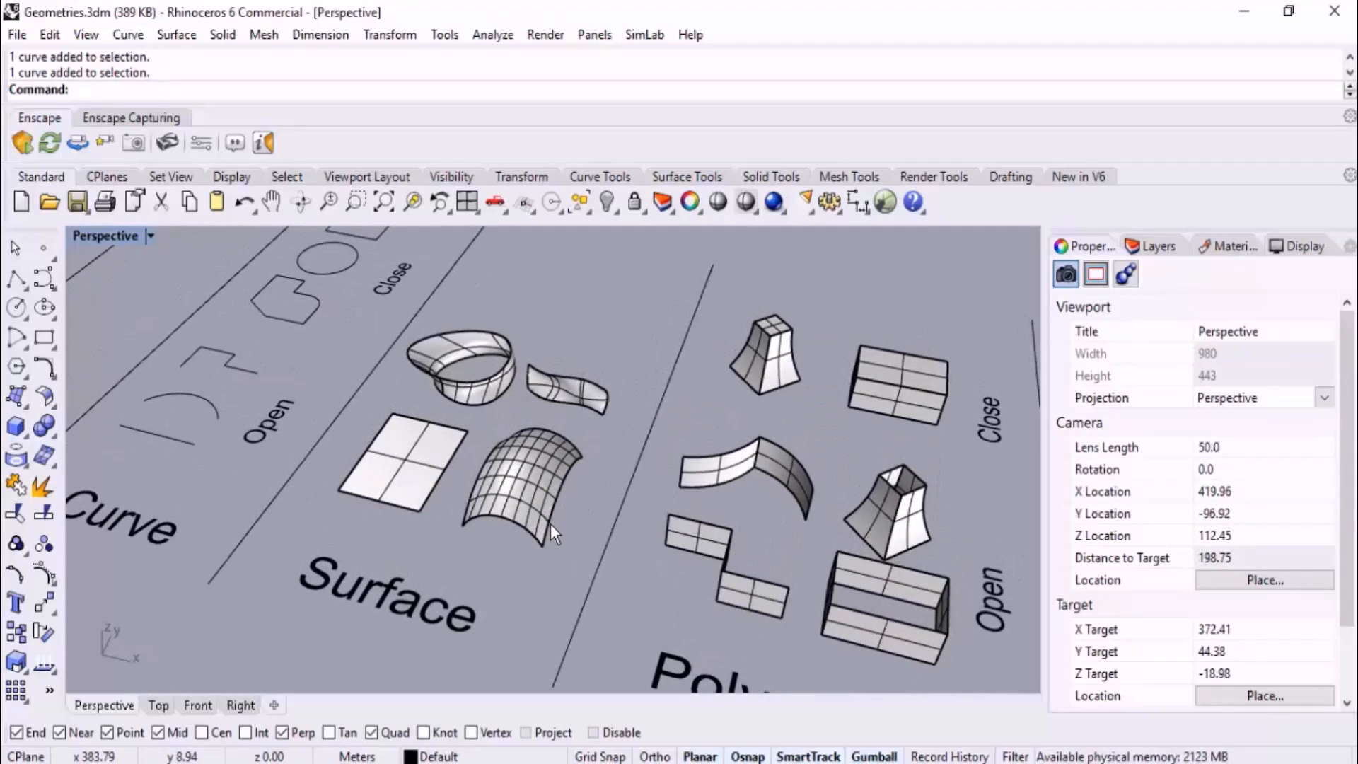
pyautogui.click(529, 489)
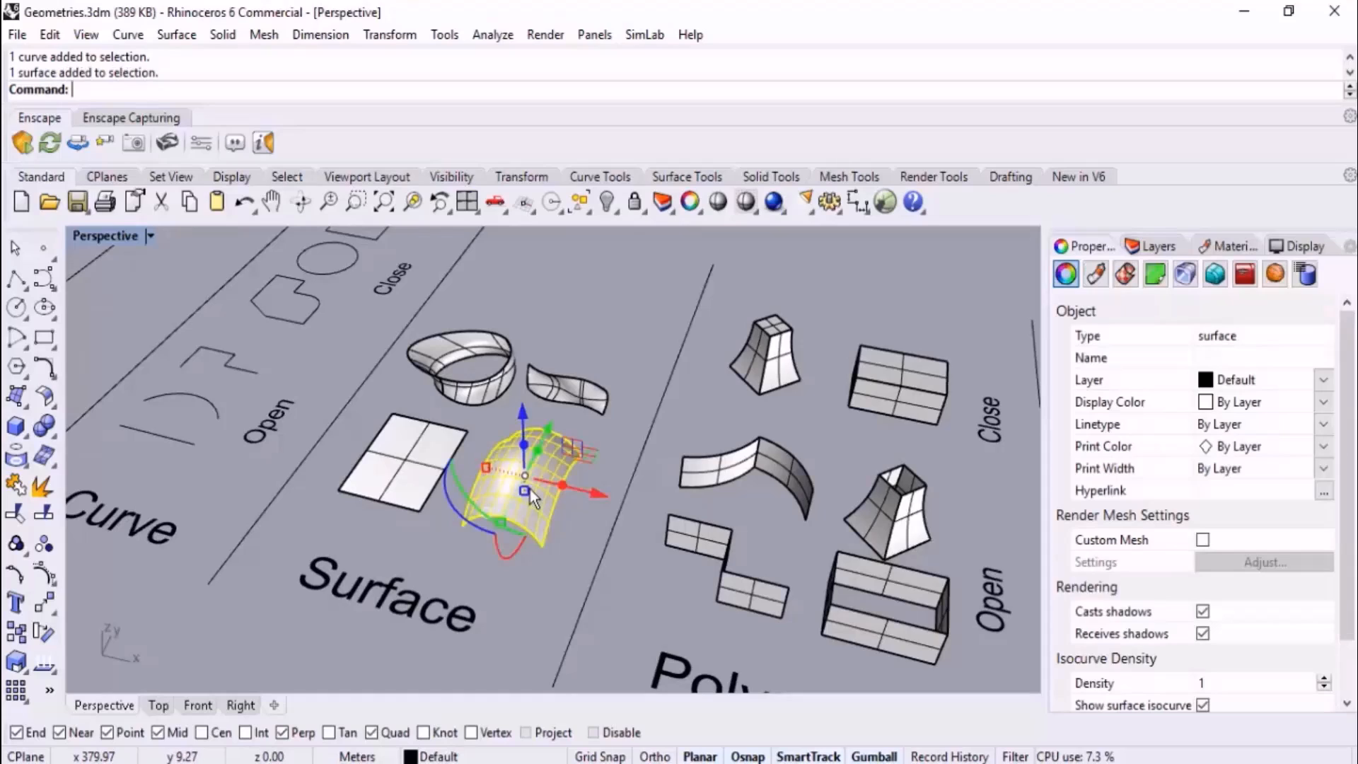
pyautogui.click(585, 393)
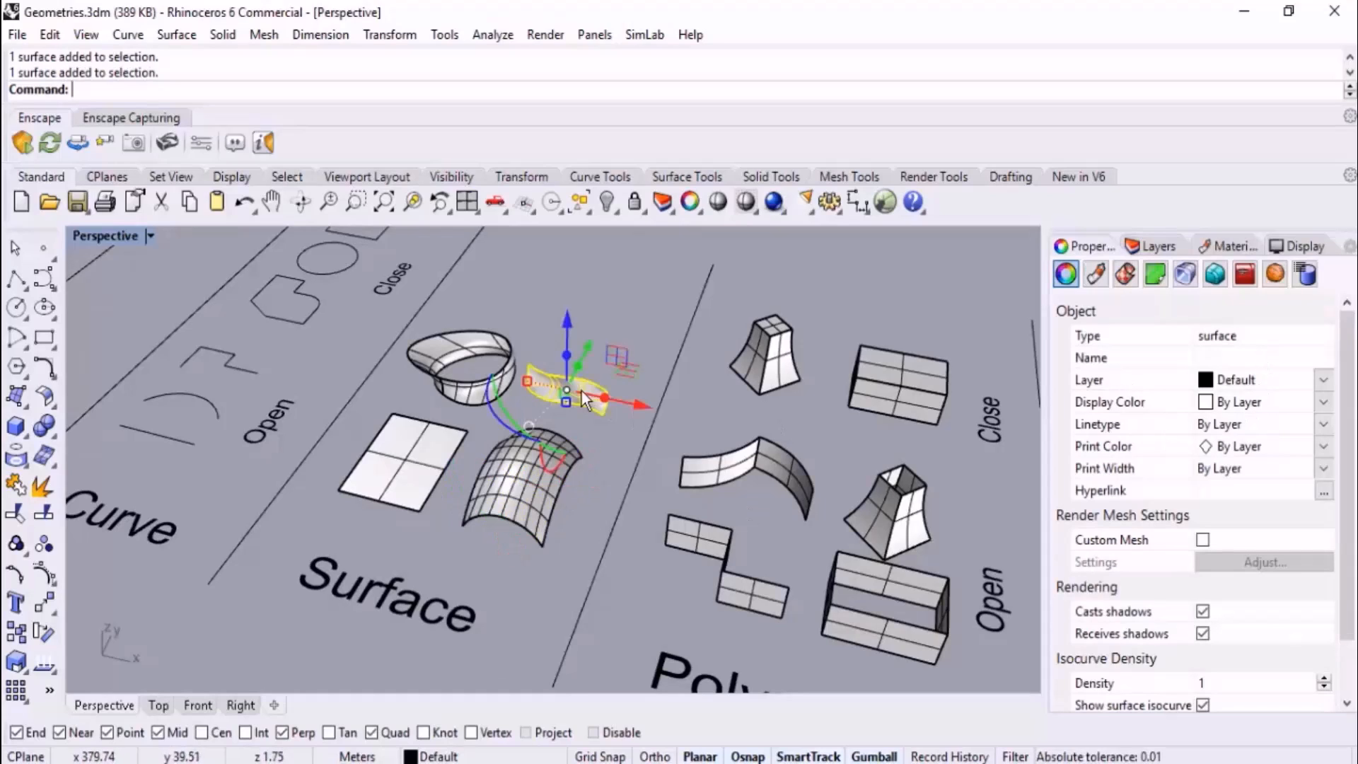
pyautogui.click(464, 395)
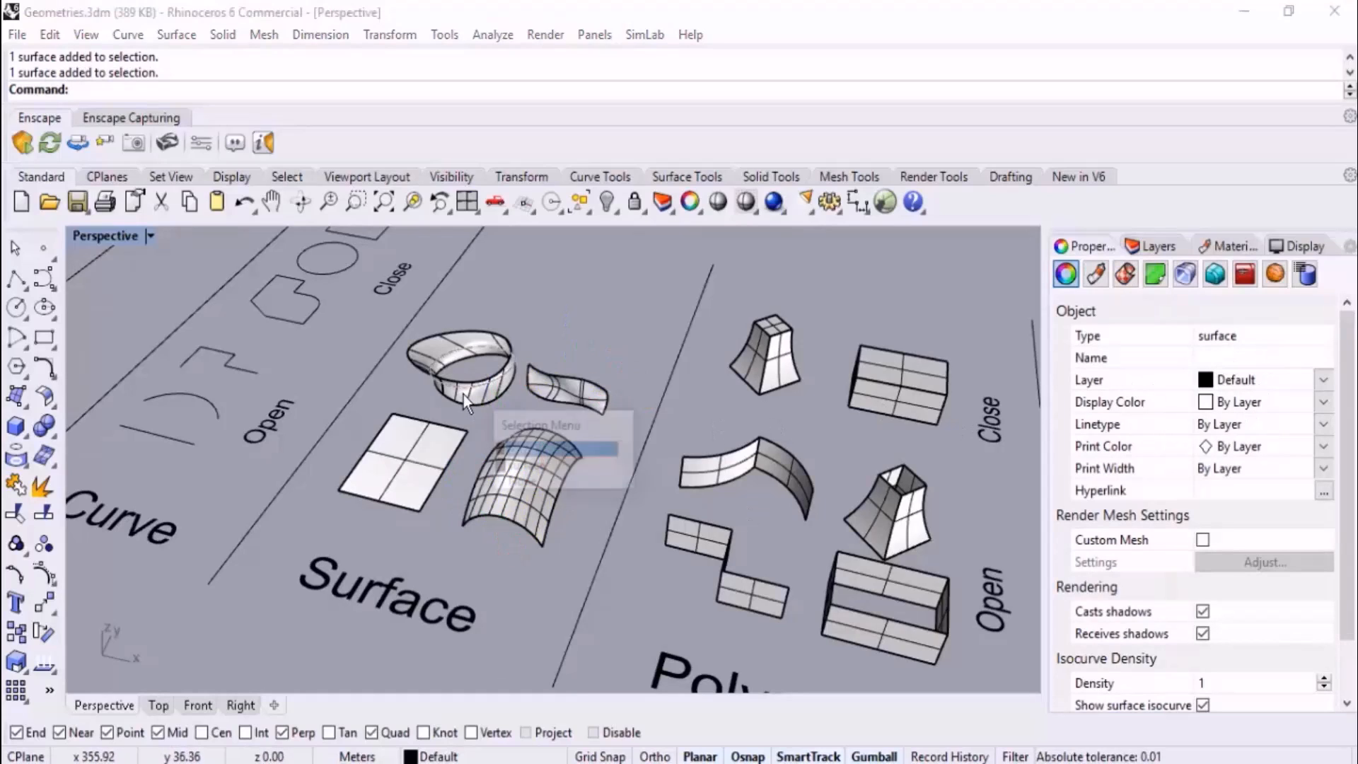
pyautogui.scroll(5, 468, 419)
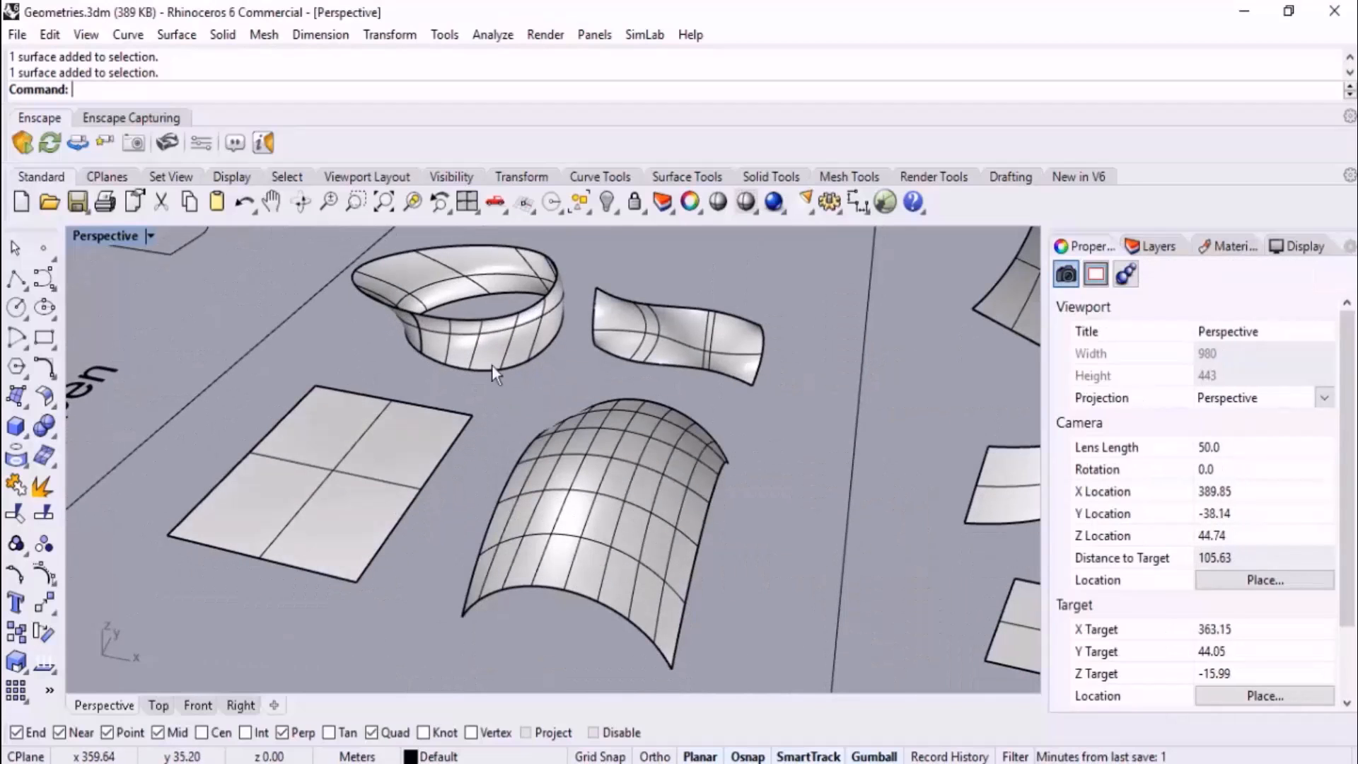
pyautogui.click(495, 348)
pyautogui.scroll(-5, 674, 605)
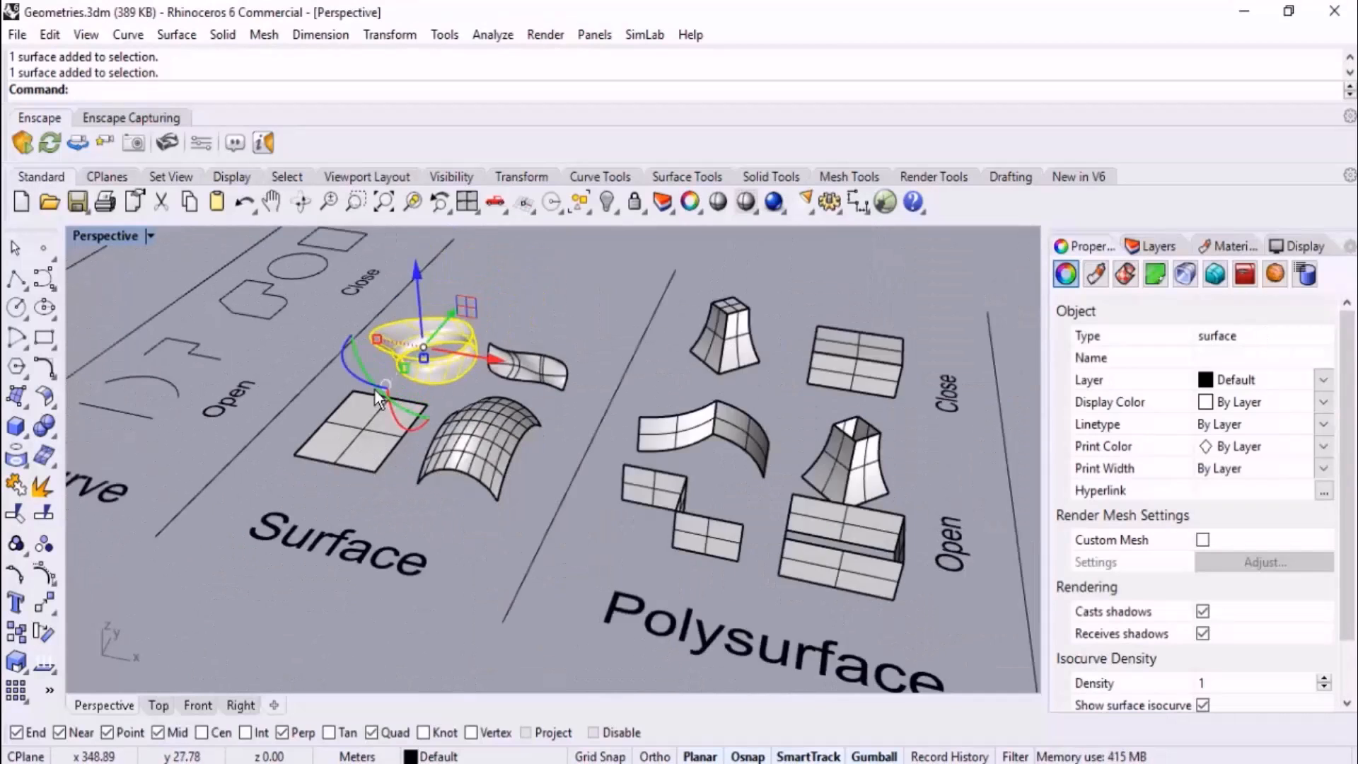
# - Check the object type of the topless box in the Open group of the Polysurface section
pyautogui.moveTo(674, 605); pyautogui.dragTo(841, 552, button='right')
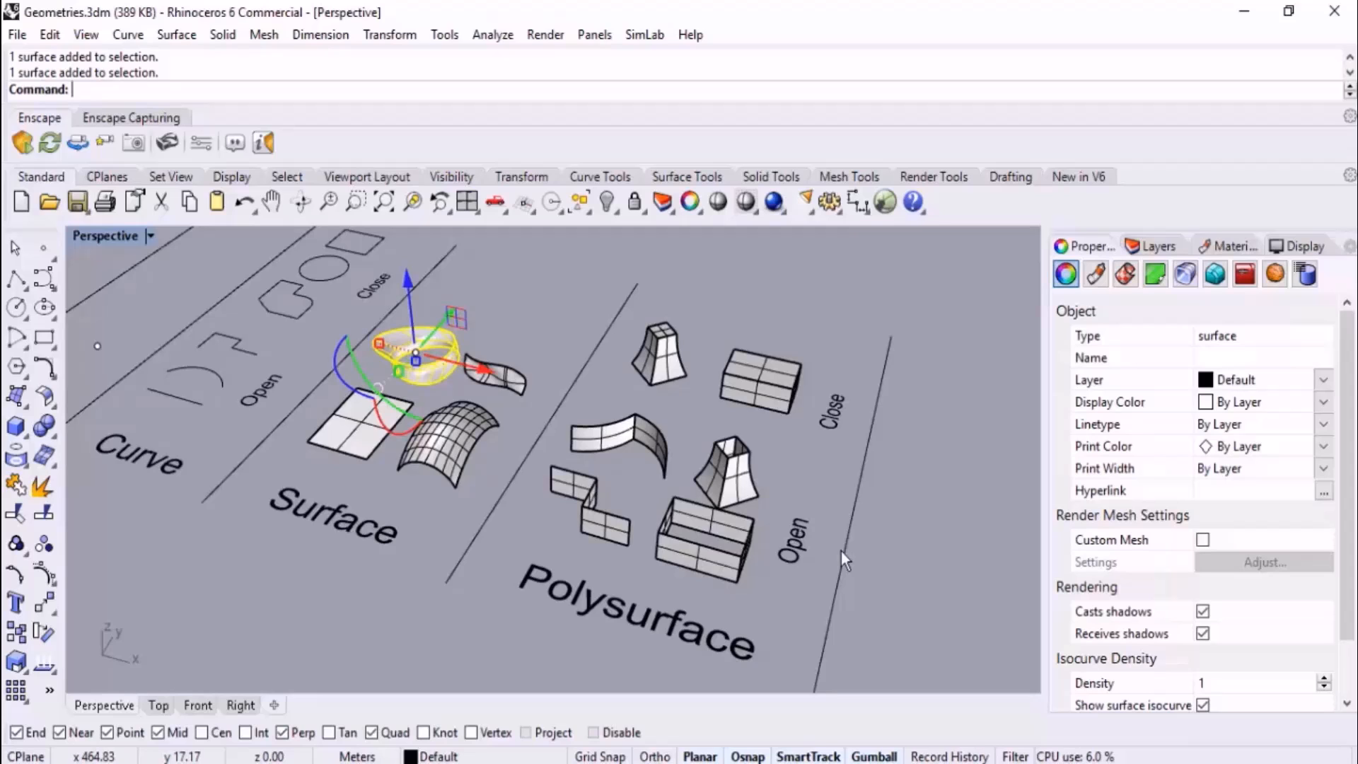
pyautogui.scroll(3, 813, 541)
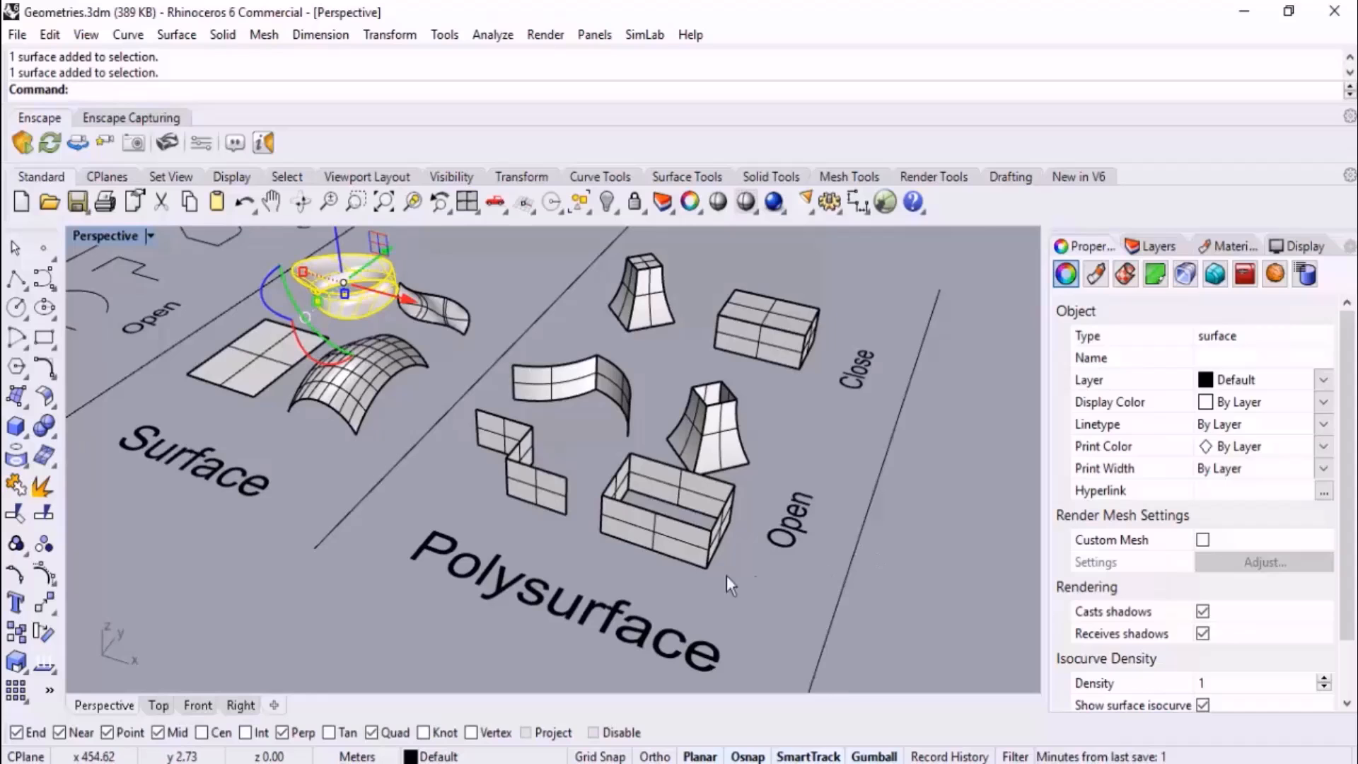
pyautogui.click(682, 542)
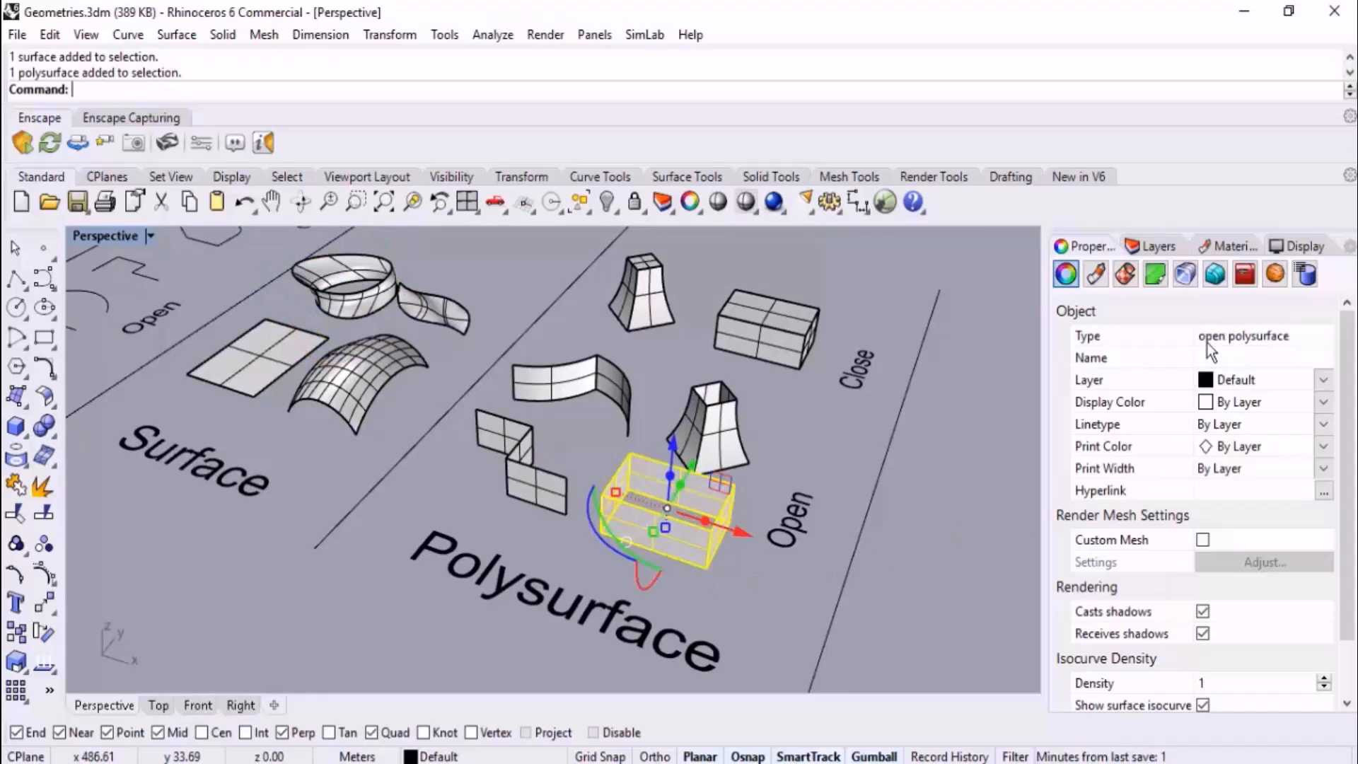
# - Check the object type of the open-topped tapered solid in the Open group of the Polysurface section
pyautogui.click(767, 434)
pyautogui.moveTo(739, 442); pyautogui.dragTo(736, 463, button='right')
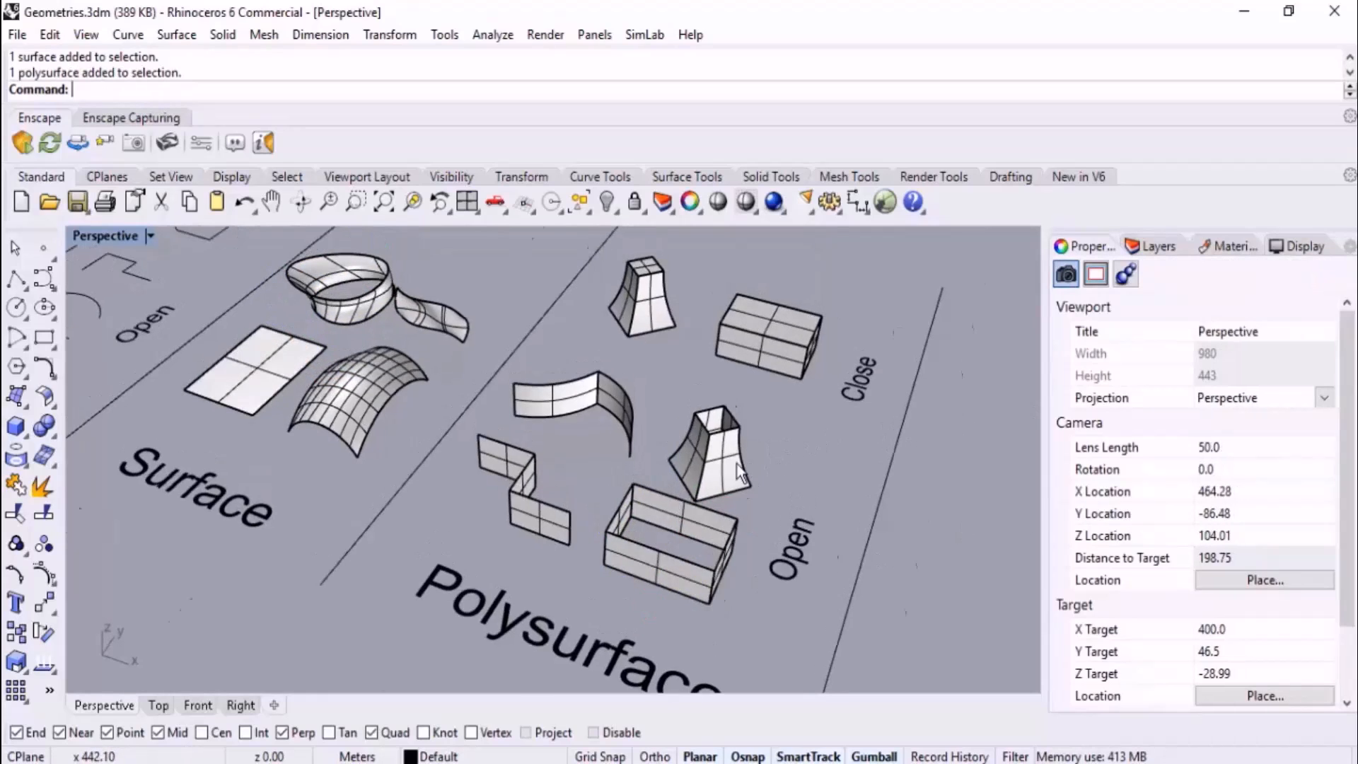
pyautogui.scroll(5, 735, 471)
pyautogui.click(719, 470)
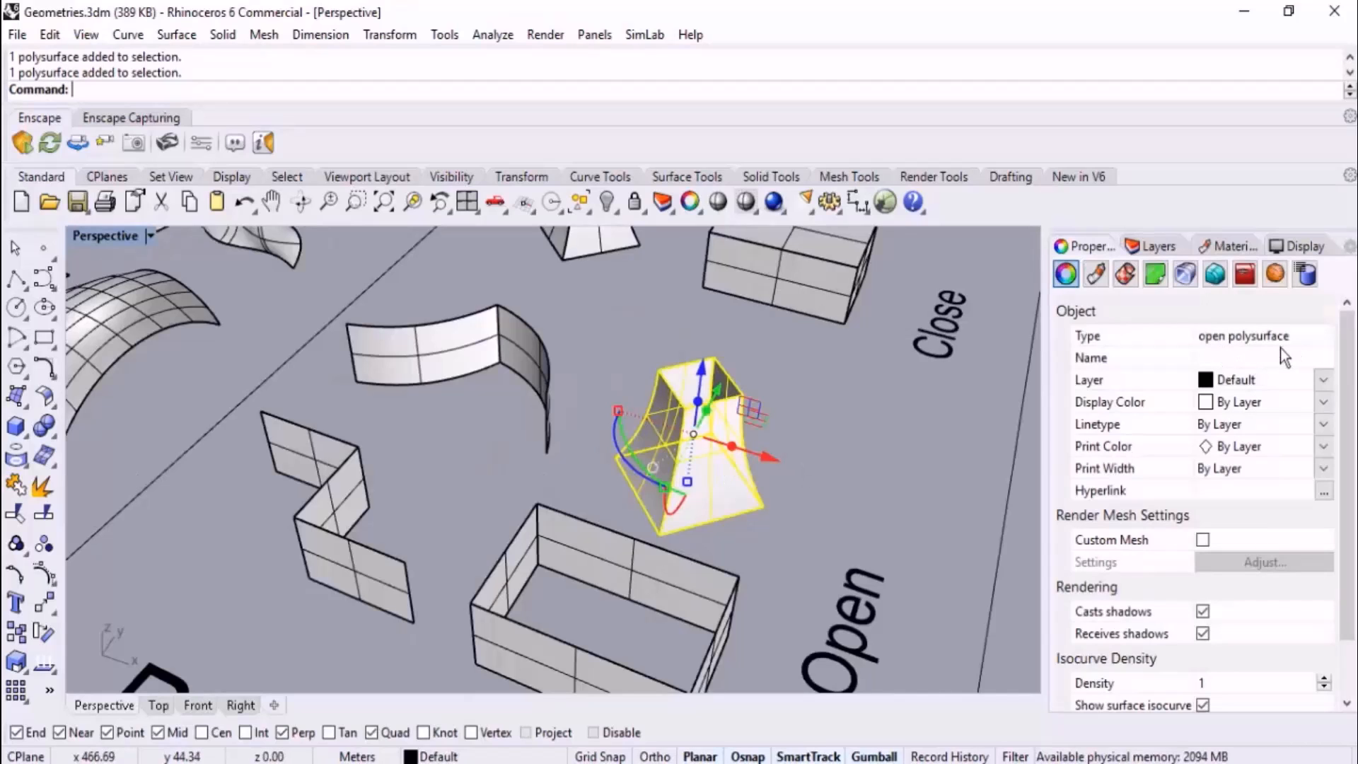
pyautogui.click(897, 479)
# - Check the object type of the box in the Close group of the Polysurface section
pyautogui.scroll(-4, 828, 469)
pyautogui.moveTo(827, 470); pyautogui.dragTo(795, 463, button='right')
pyautogui.click(795, 463)
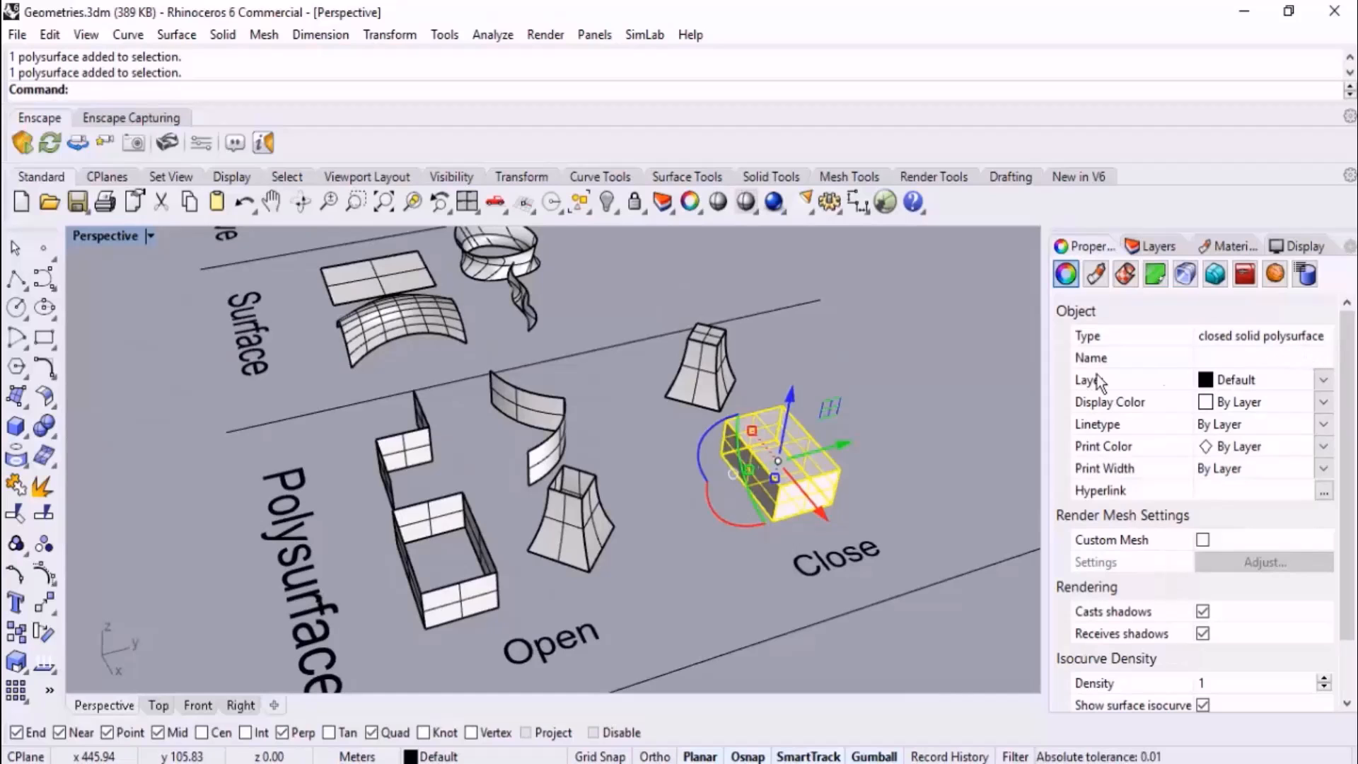
pyautogui.click(834, 392)
# - Check the object type of the tapered shape in the Close group of the Polysurface section
pyautogui.click(701, 385)
pyautogui.click(721, 384)
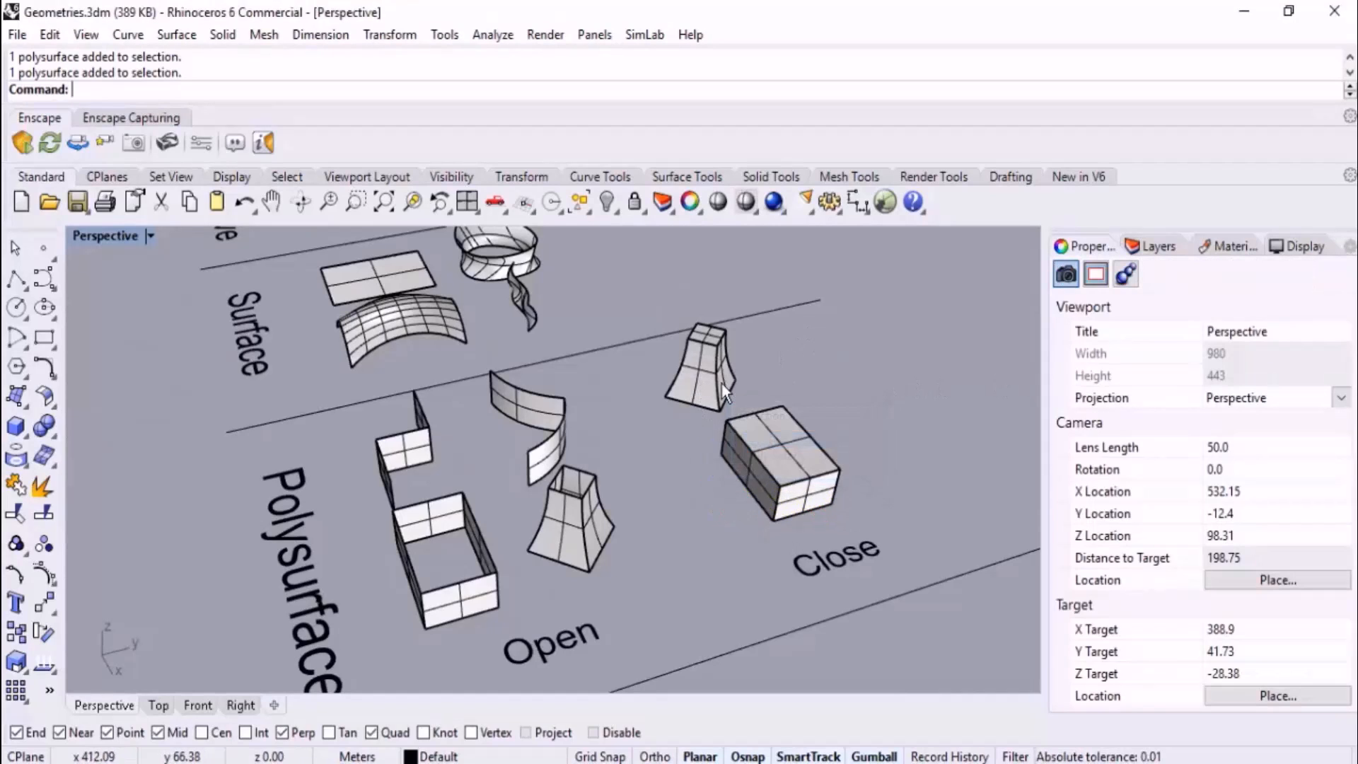
pyautogui.scroll(5, 722, 384)
pyautogui.click(692, 396)
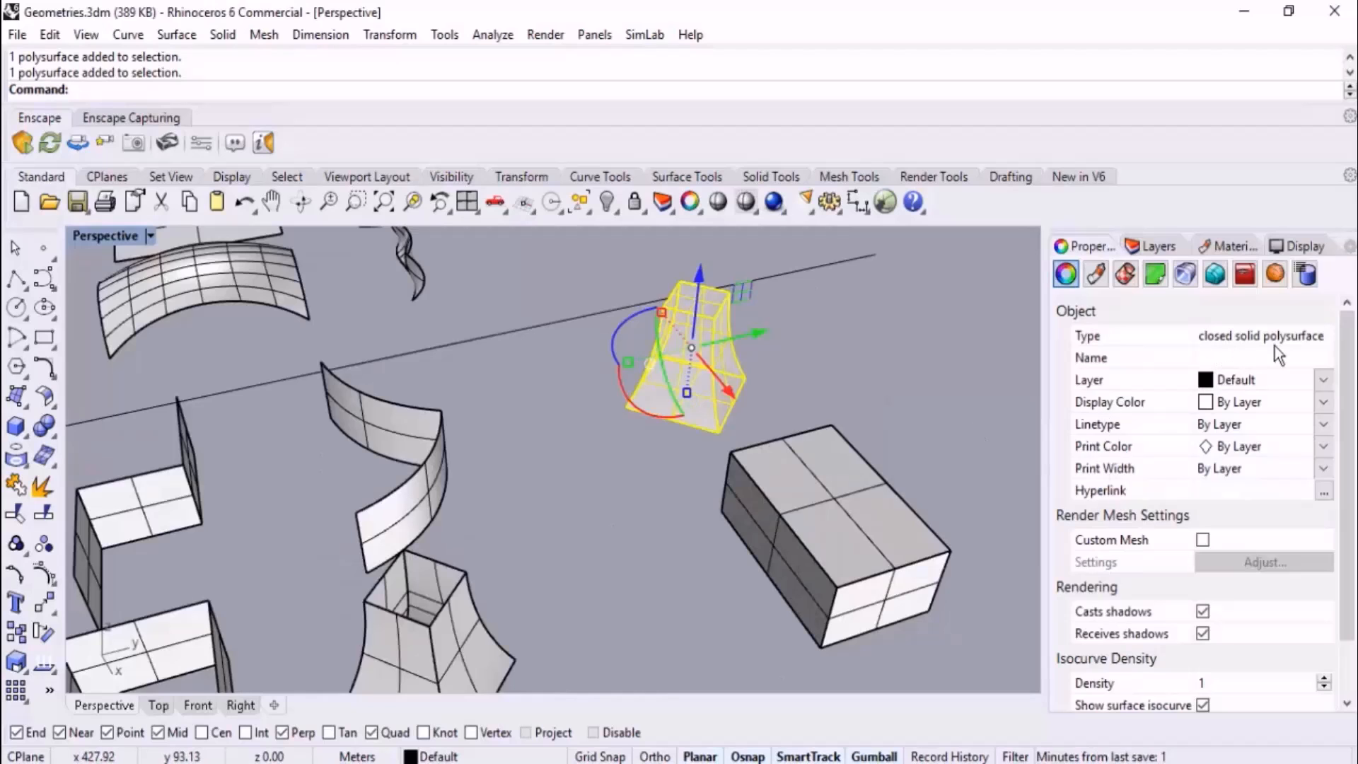
pyautogui.click(884, 396)
# - Look over all four geometry sections, close Geometries.3dm and return to the untitled Rhino model
pyautogui.scroll(-6, 690, 445)
pyautogui.moveTo(672, 444); pyautogui.dragTo(888, 470, button='right')
pyautogui.scroll(3, 924, 392)
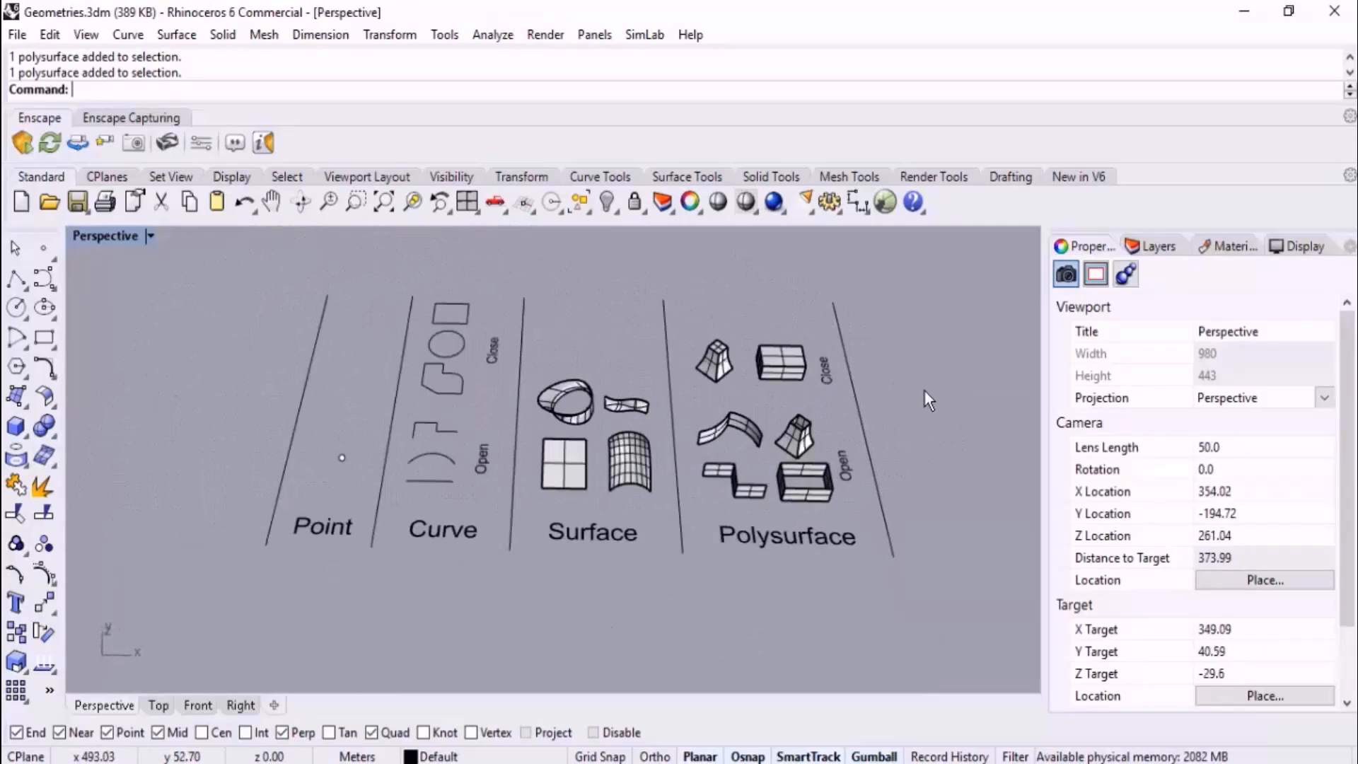
pyautogui.scroll(2, 924, 392)
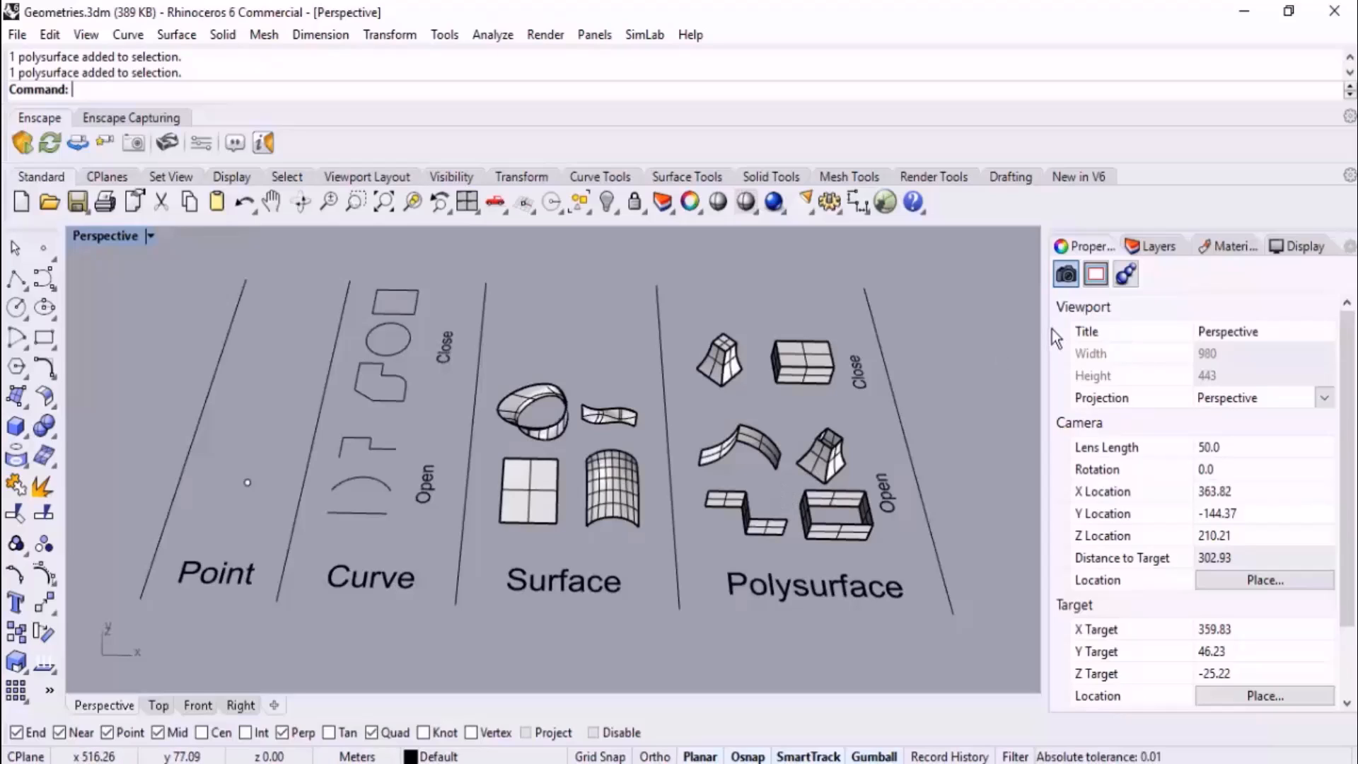
pyautogui.click(1334, 11)
pyautogui.click(694, 469)
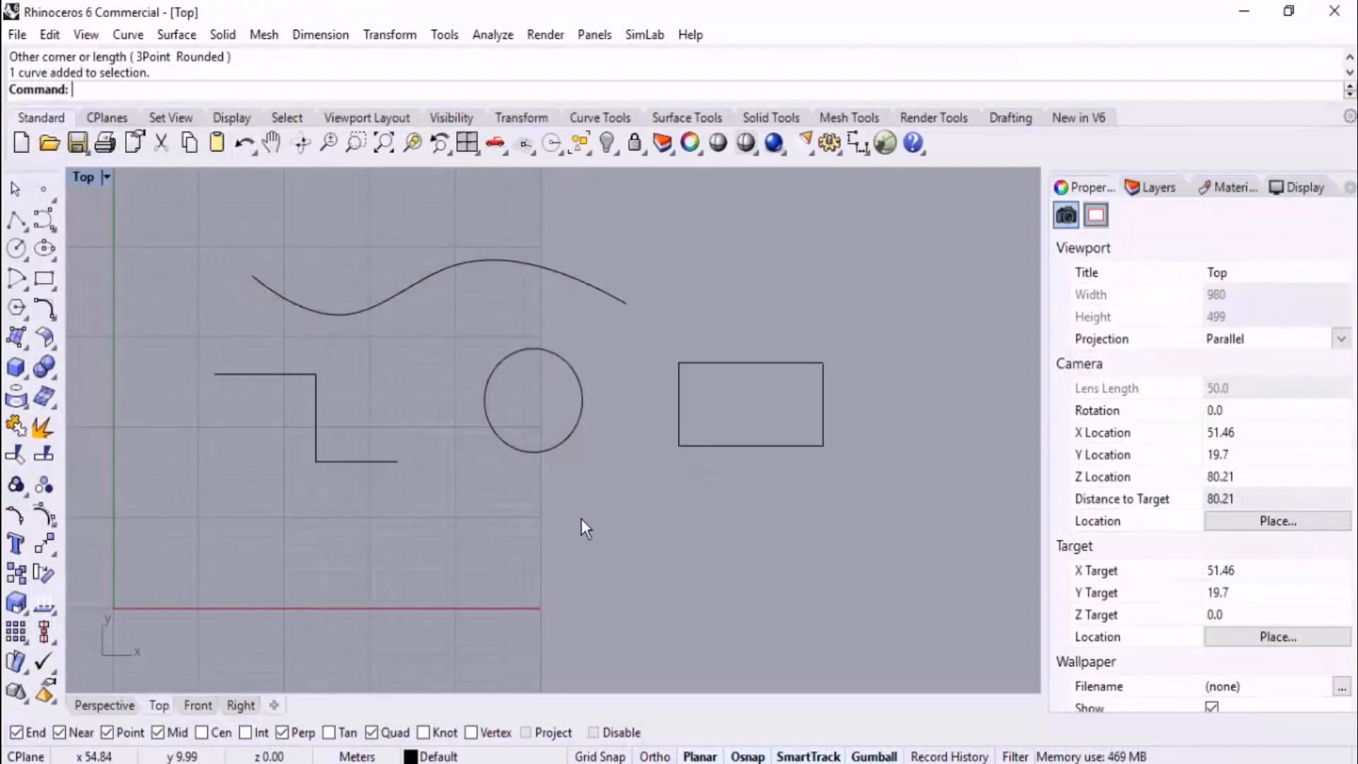
# - Delete the wavy curve, the stepped polyline, the circle and the rectangle in the Top view
pyautogui.scroll(-3, 594, 517)
pyautogui.moveTo(774, 325); pyautogui.dragTo(315, 575)
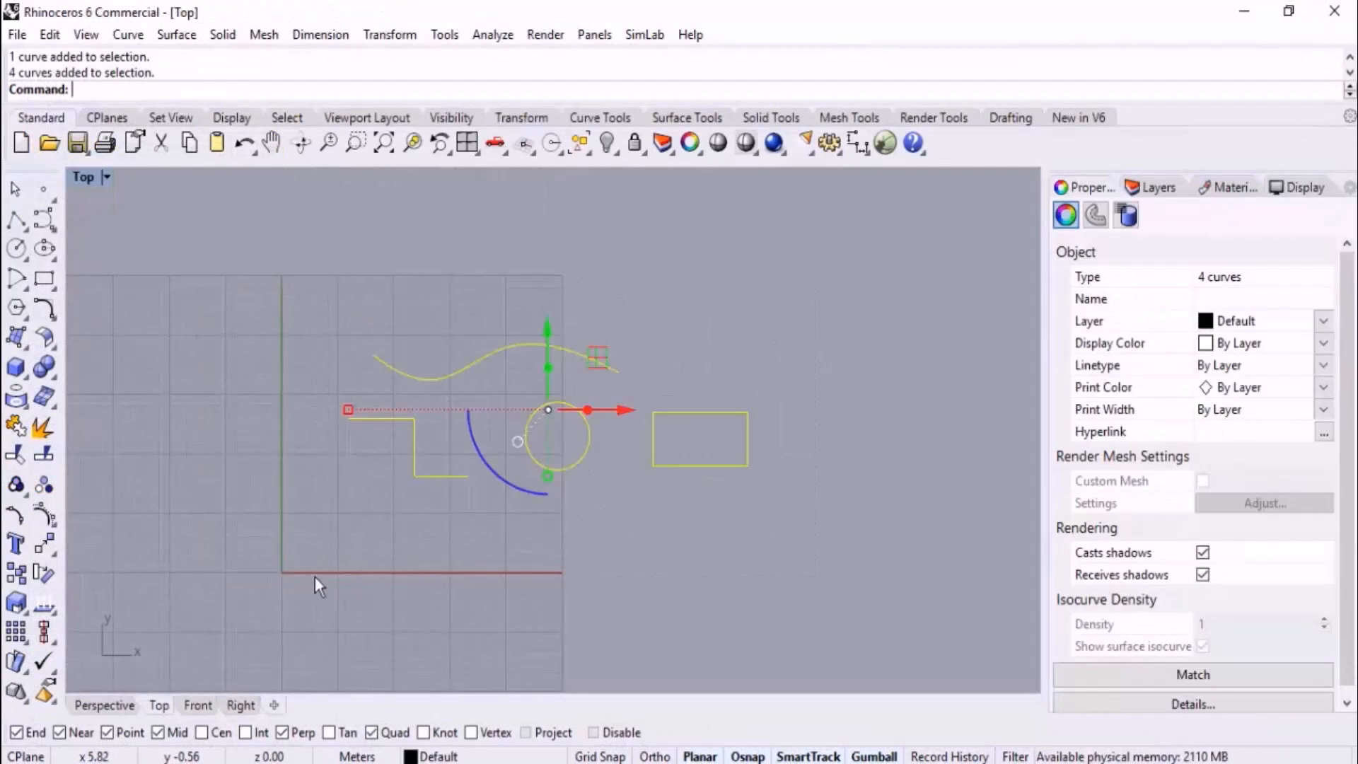
pyautogui.press('Delete')
# - Open Repeat.jpg from the Class folder and examine its Starting a Command section
pyautogui.hotkey('alt', 'Tab')
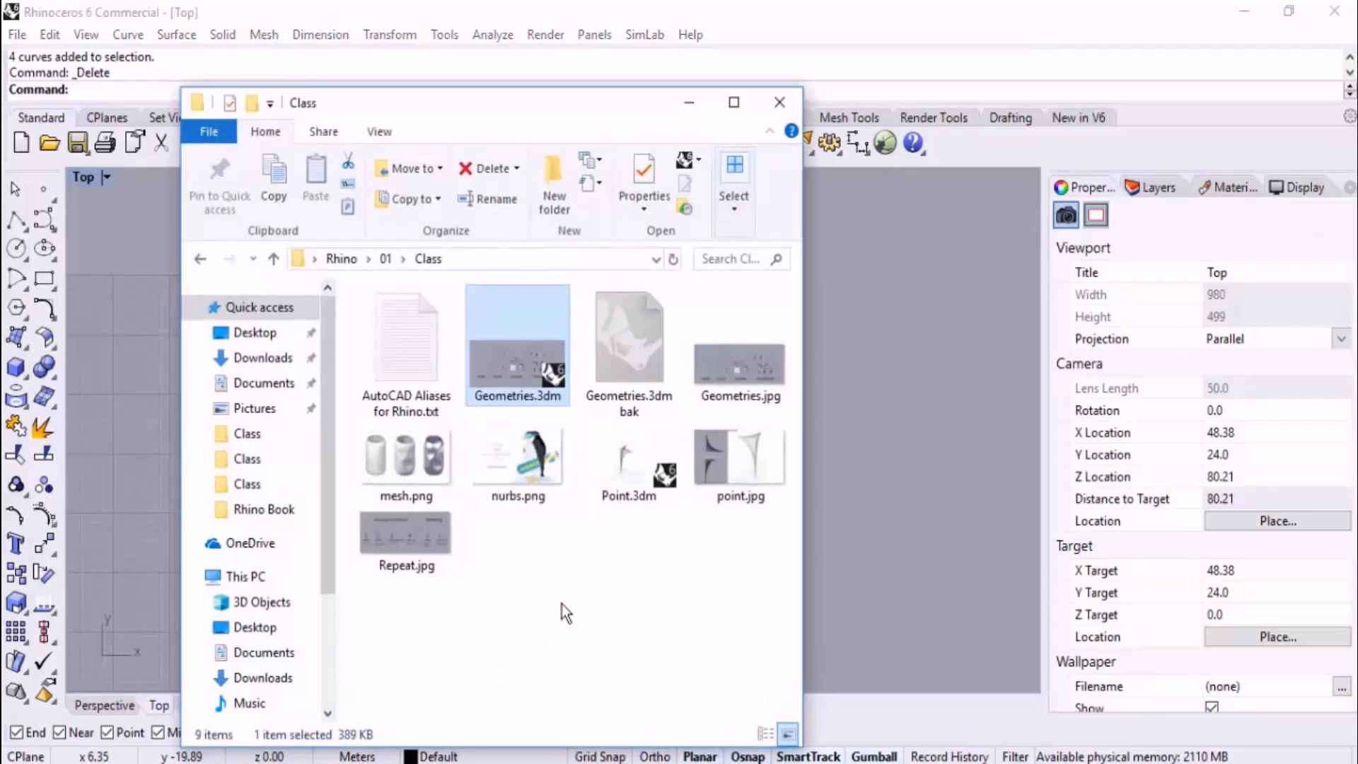
pyautogui.click(428, 527)
pyautogui.doubleClick(426, 524)
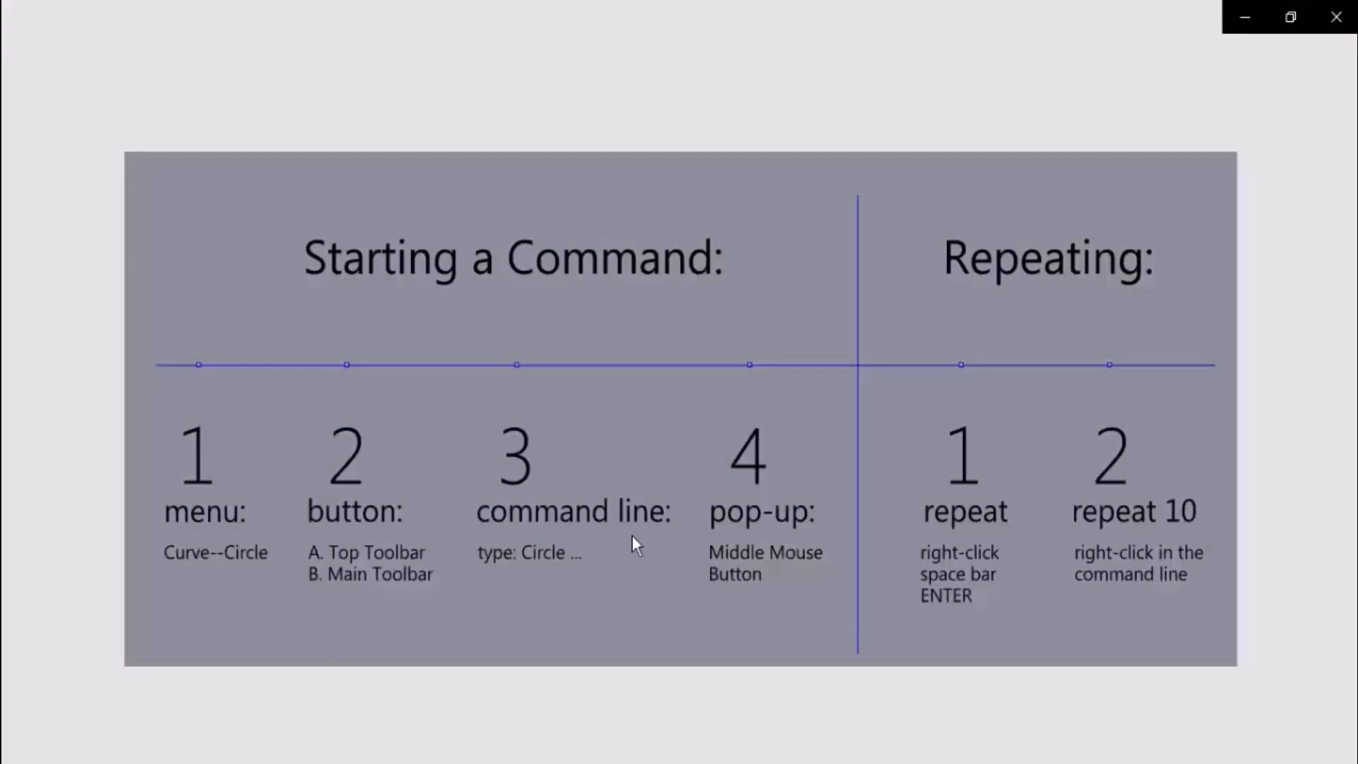
pyautogui.scroll(3, 188, 521)
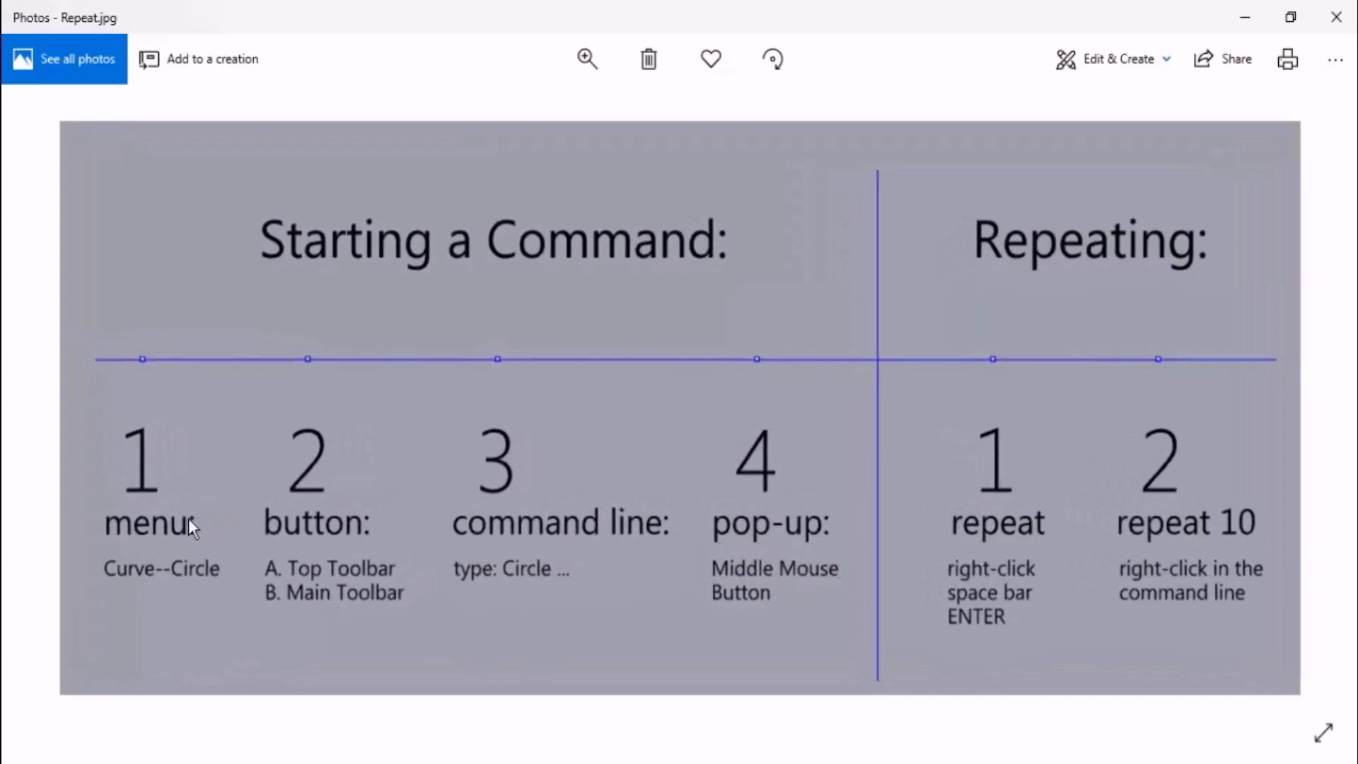
pyautogui.moveTo(328, 478); pyautogui.dragTo(537, 484)
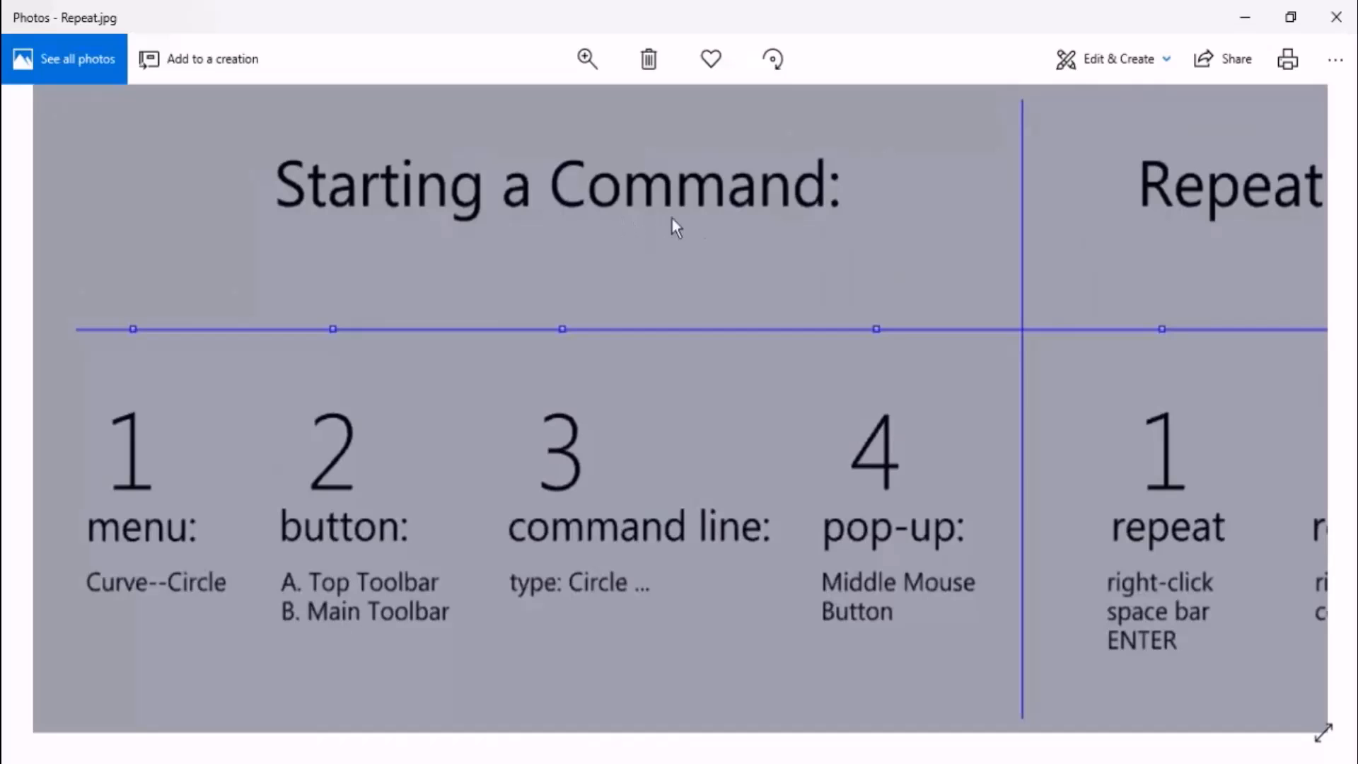
# - Place the Repeat.jpg image and Rhino side by side, widen the Top viewport and enlarge the Starting a Command part
pyautogui.moveTo(500, 20); pyautogui.dragTo(1356, 247)
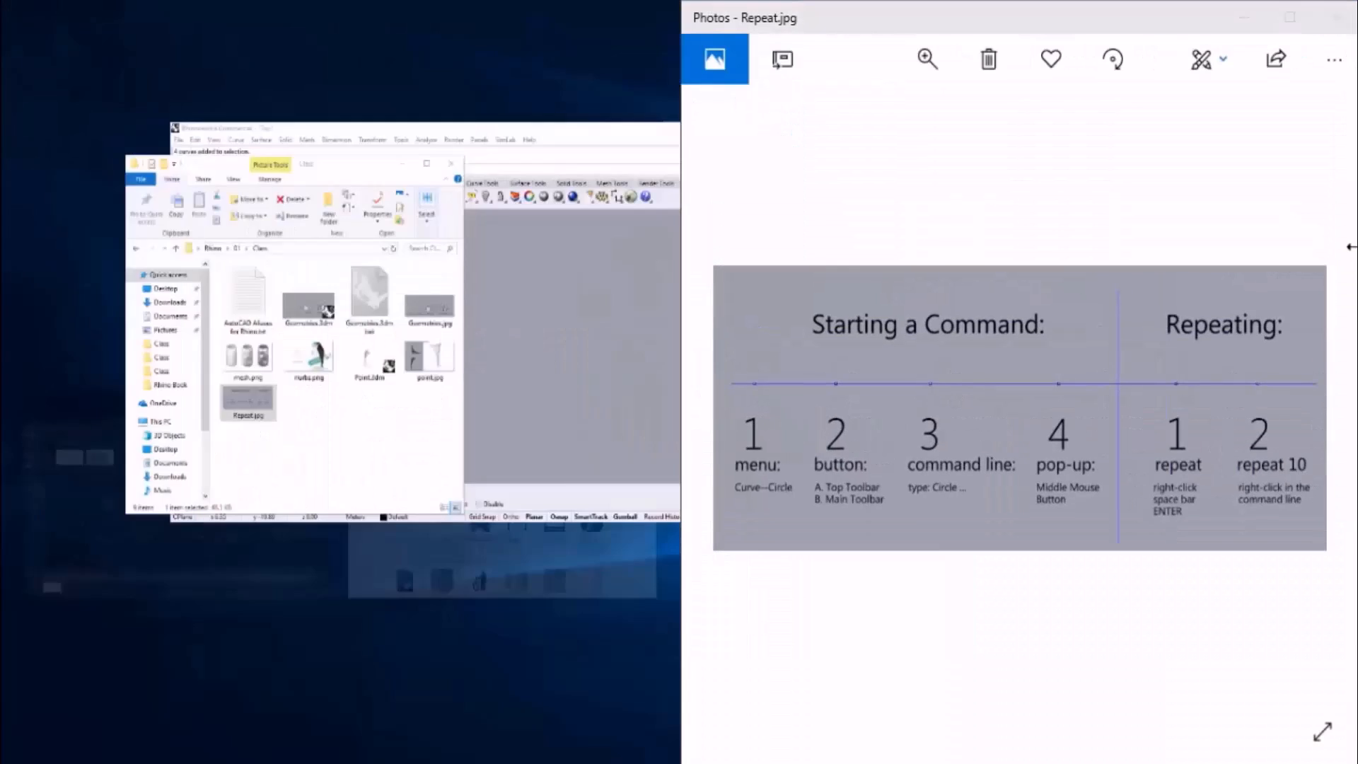
pyautogui.click(447, 269)
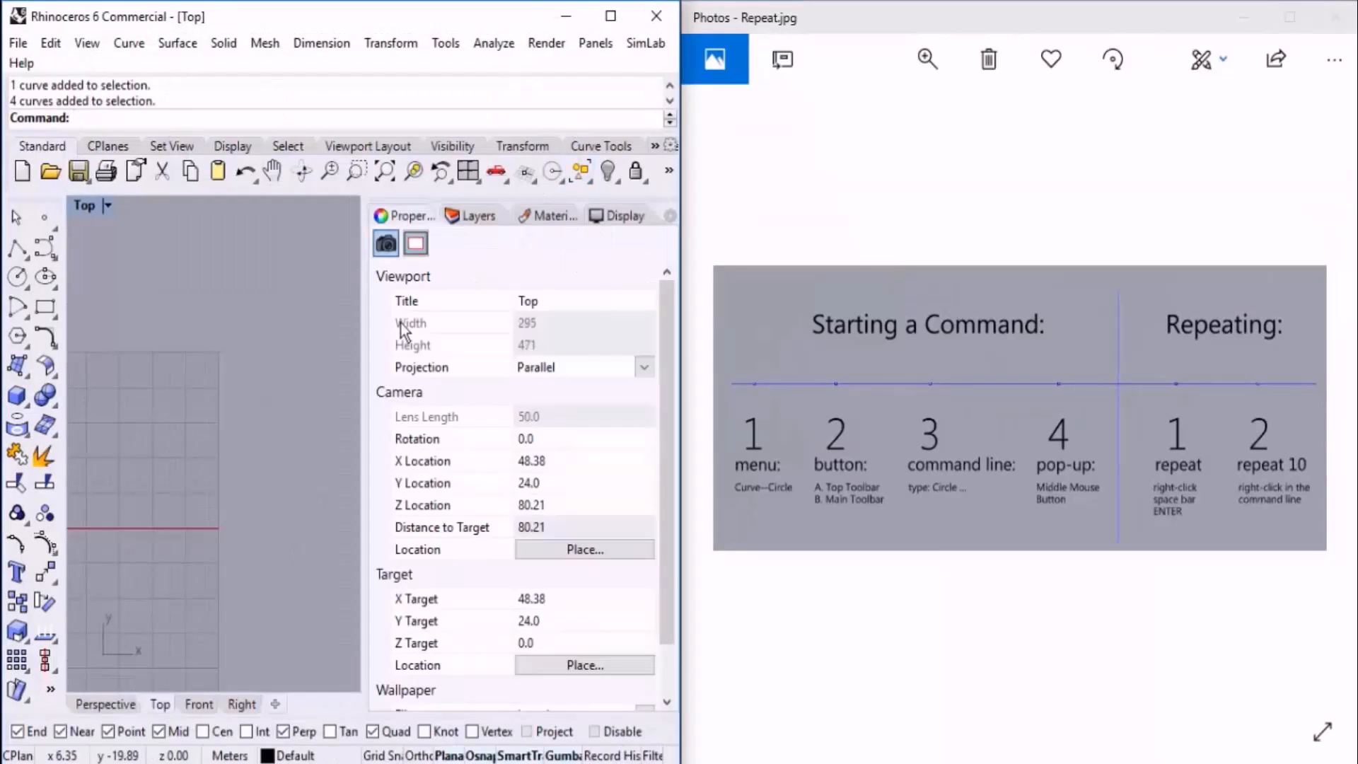
pyautogui.moveTo(362, 322); pyautogui.dragTo(499, 331)
pyautogui.click(1081, 363)
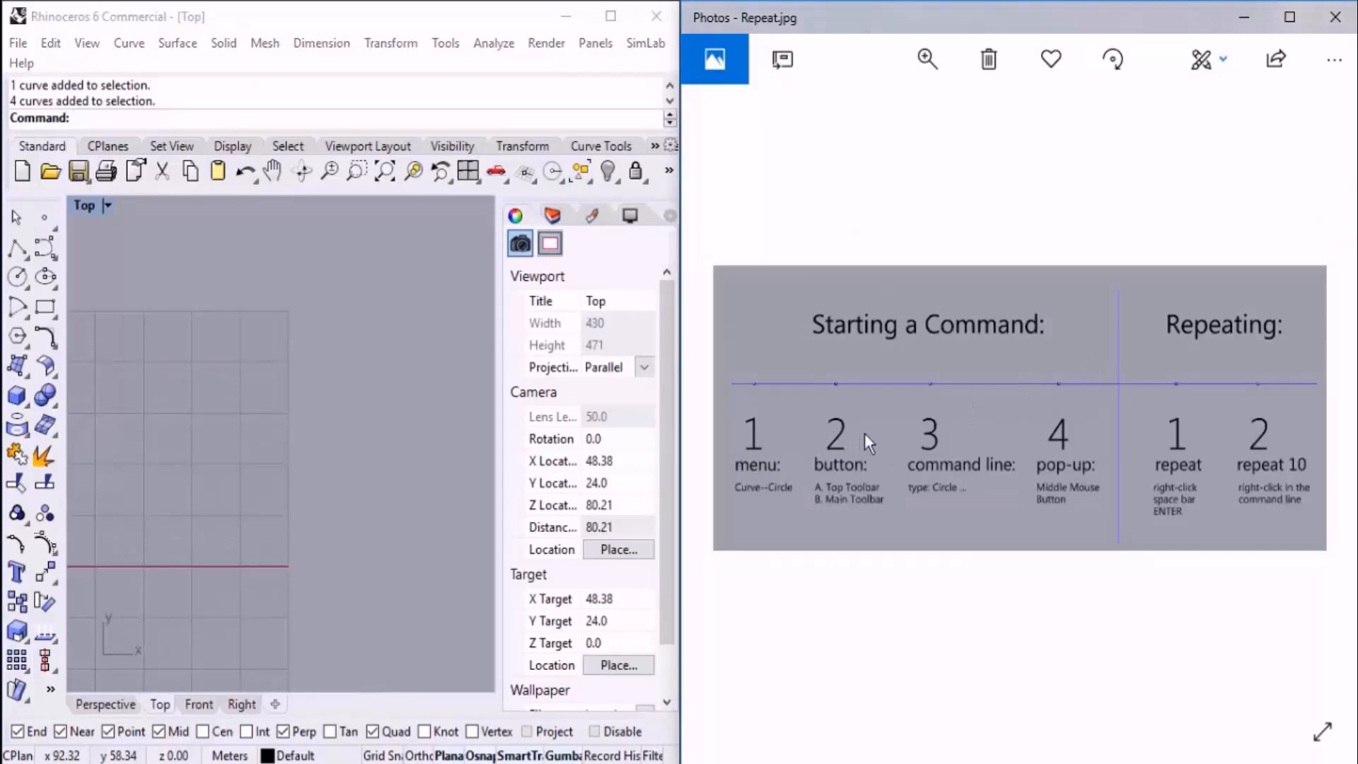
pyautogui.scroll(4, 795, 458)
pyautogui.moveTo(874, 449); pyautogui.dragTo(1114, 441)
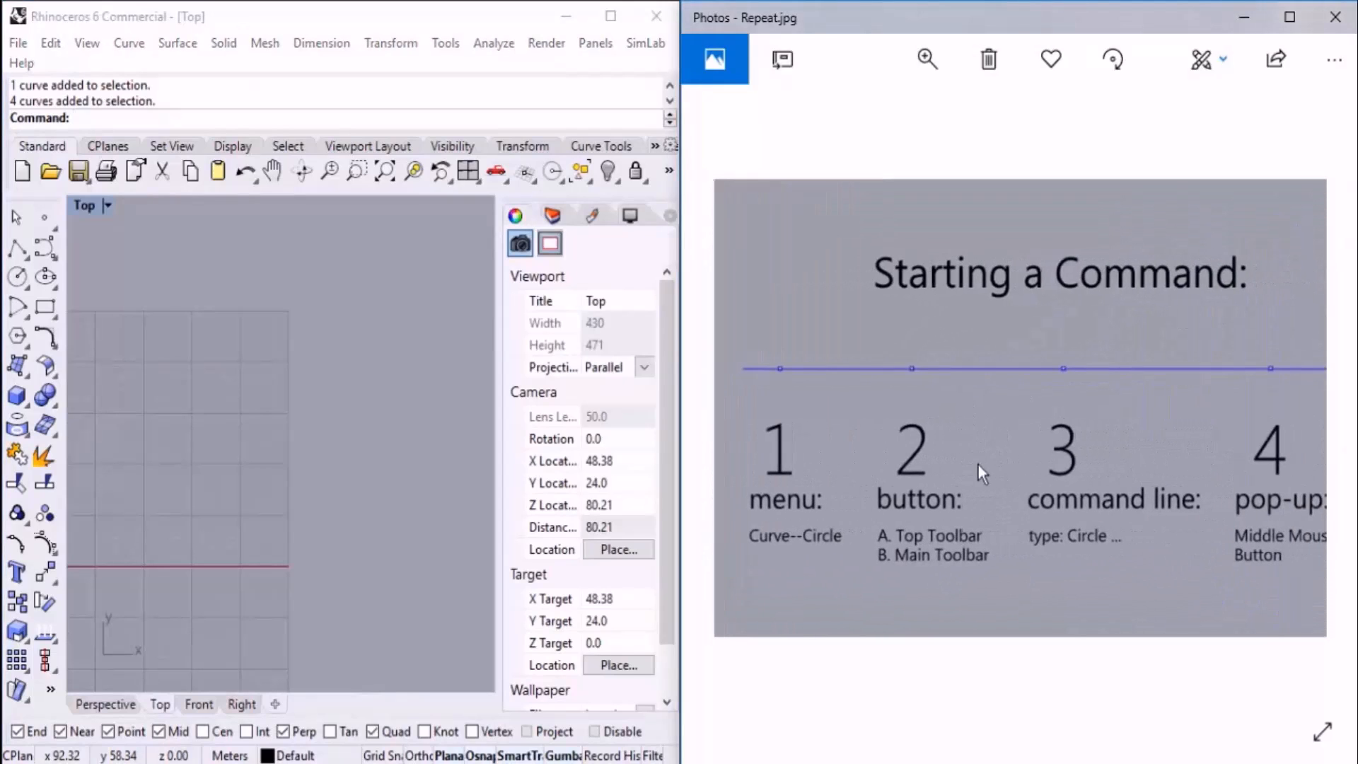
# - Draw a steep single line in the Top view, in the upper part of the grid on the negative X side
pyautogui.click(393, 406)
pyautogui.scroll(-8, 392, 405)
pyautogui.scroll(6, 184, 491)
pyautogui.moveTo(317, 485); pyautogui.dragTo(336, 473, button='right')
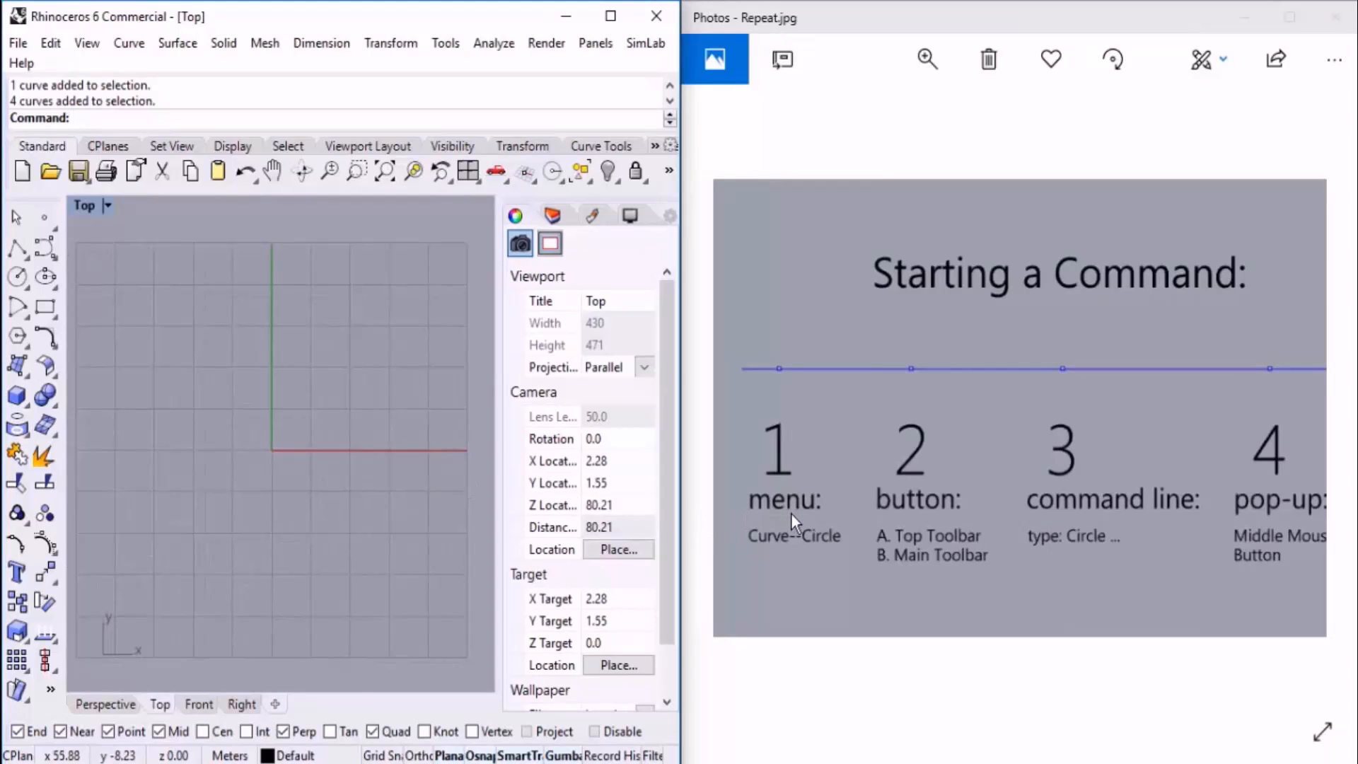
pyautogui.moveTo(307, 472); pyautogui.dragTo(320, 461, button='right')
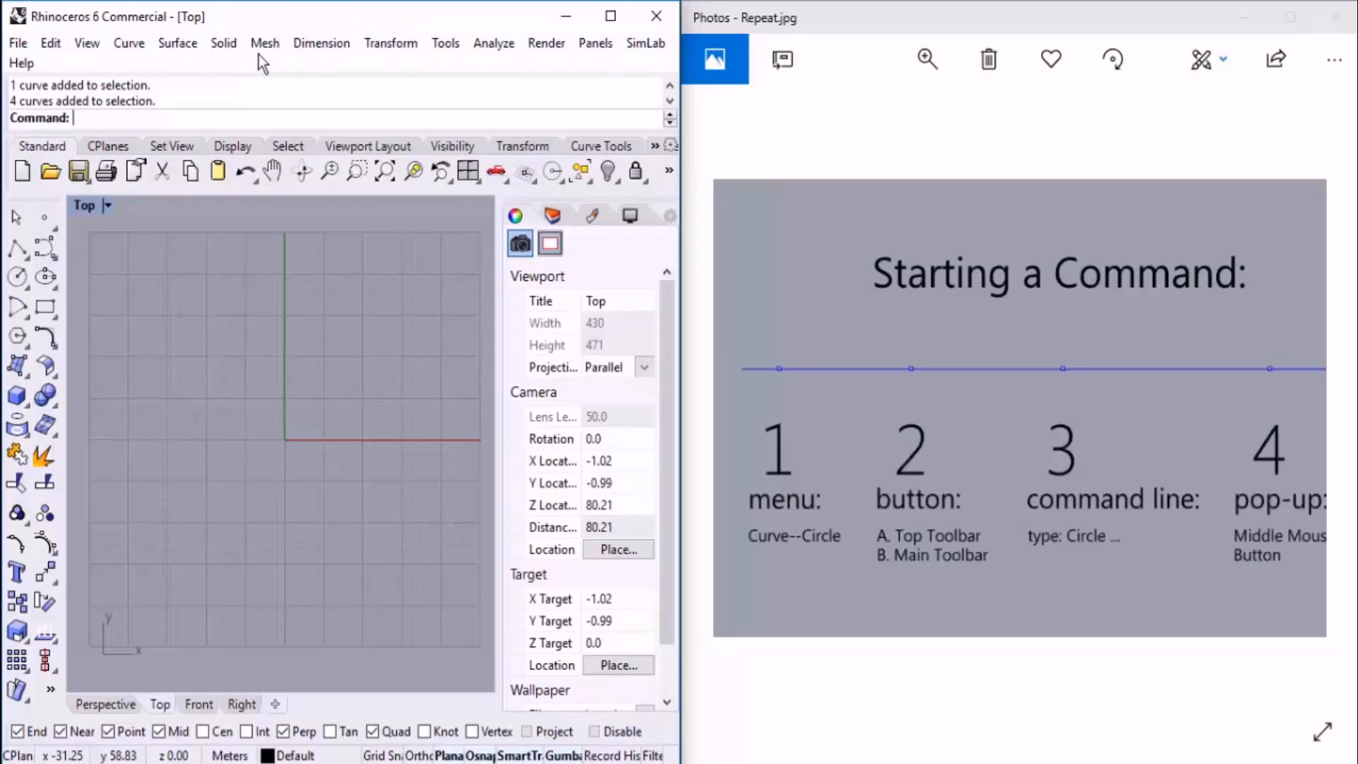
pyautogui.click(131, 45)
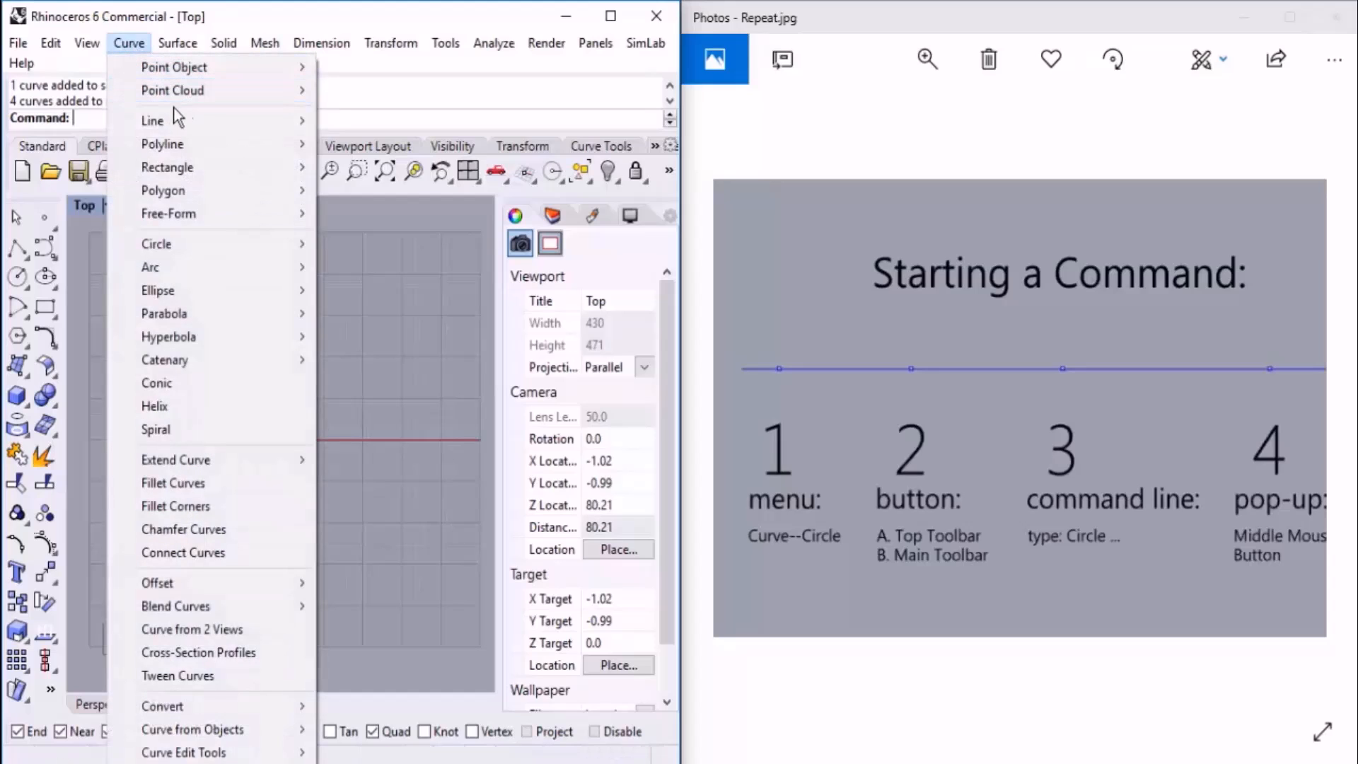
pyautogui.moveTo(219, 121)
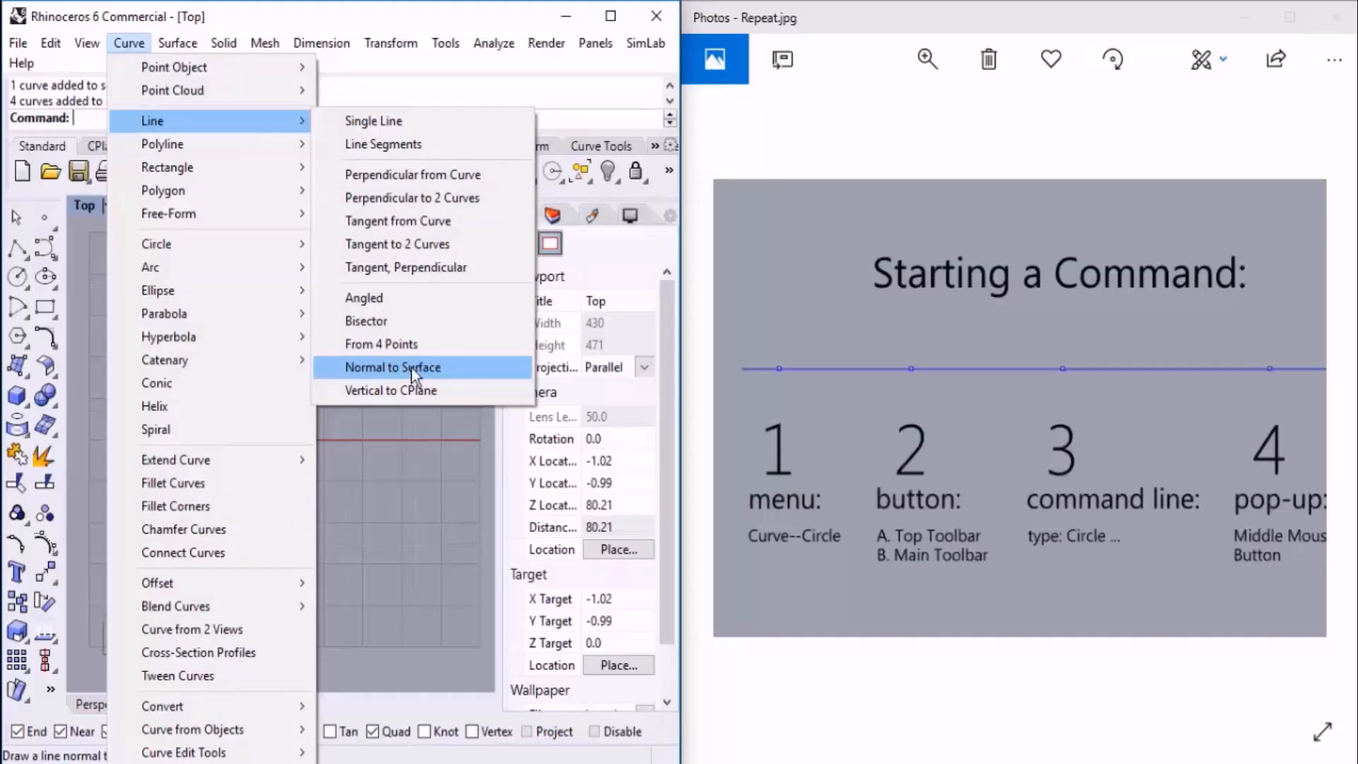
pyautogui.click(407, 122)
pyautogui.click(227, 288)
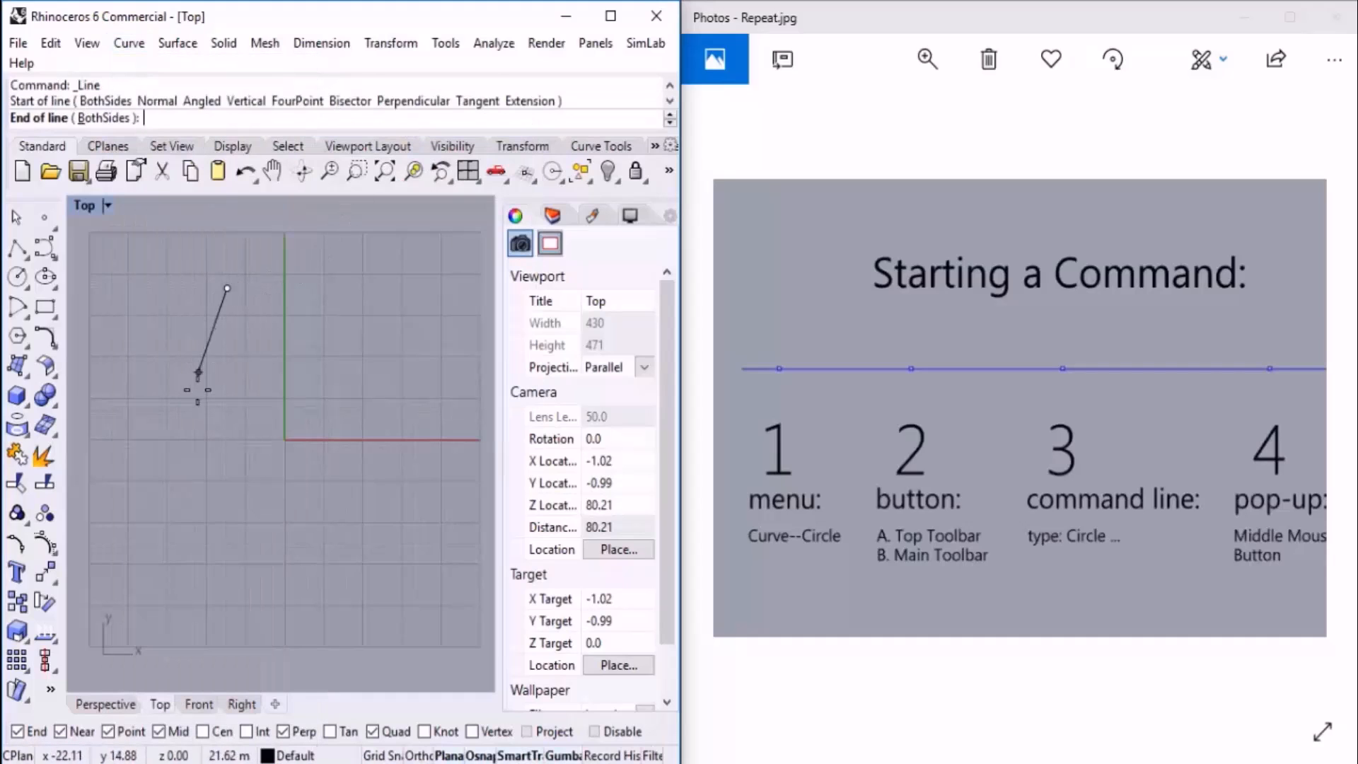
pyautogui.click(195, 405)
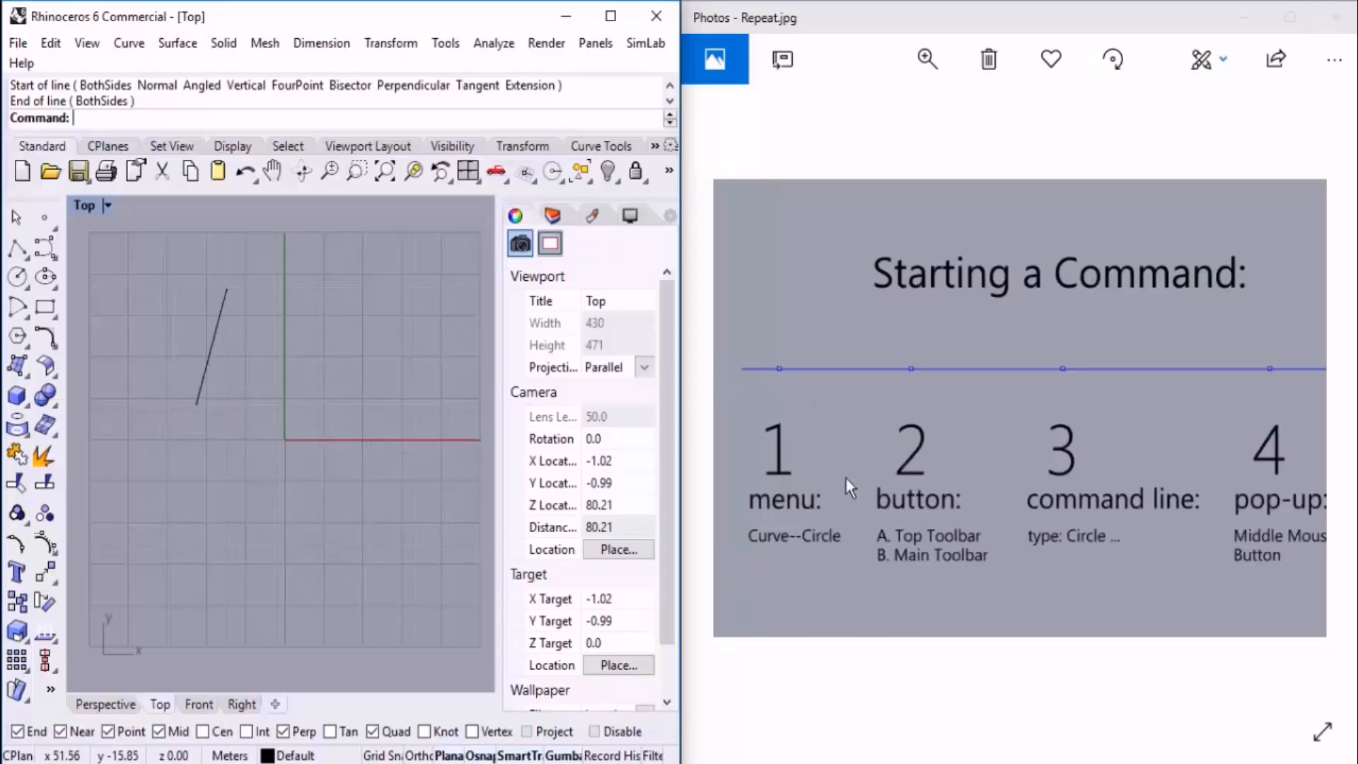
# - Draw a center-radius circle with a radius of about 11.4 m beside the line, just above the X axis
pyautogui.moveTo(407, 327); pyautogui.dragTo(371, 316, button='right')
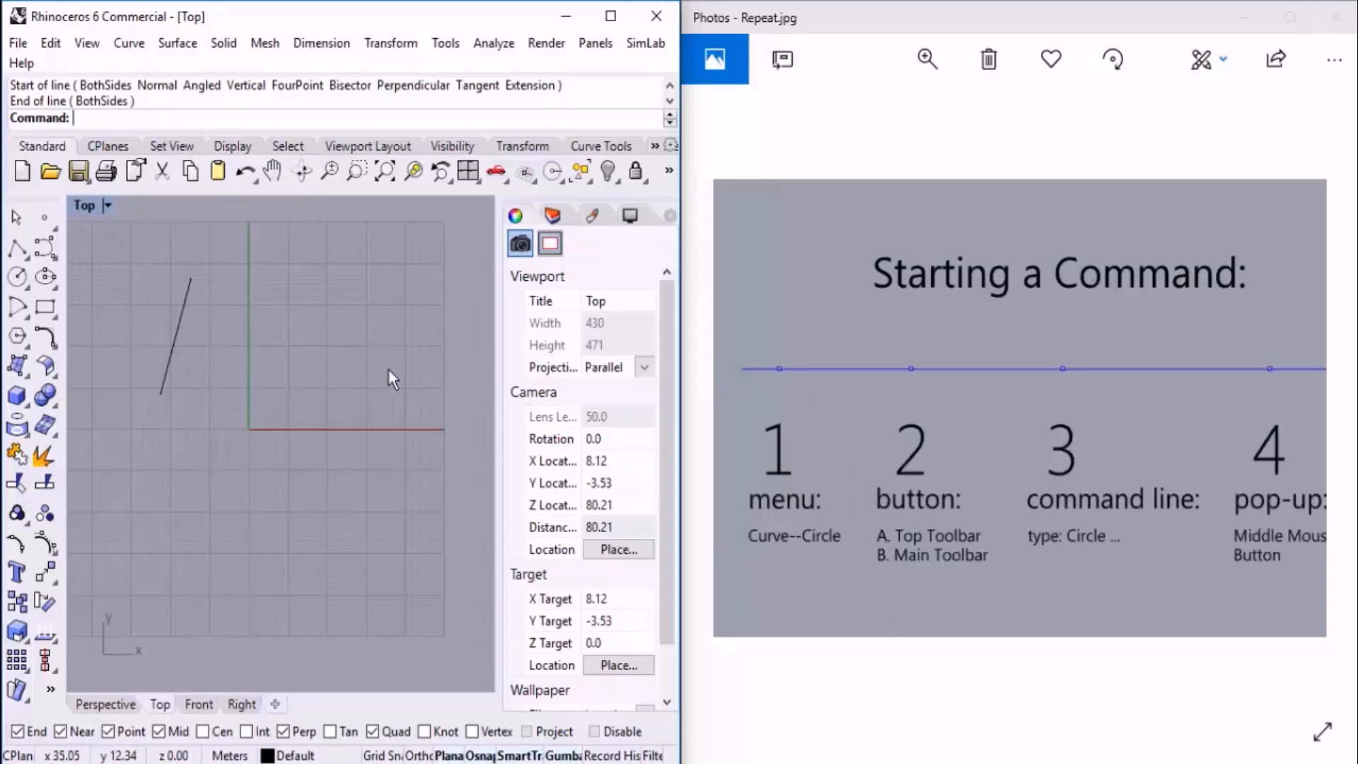
pyautogui.click(128, 43)
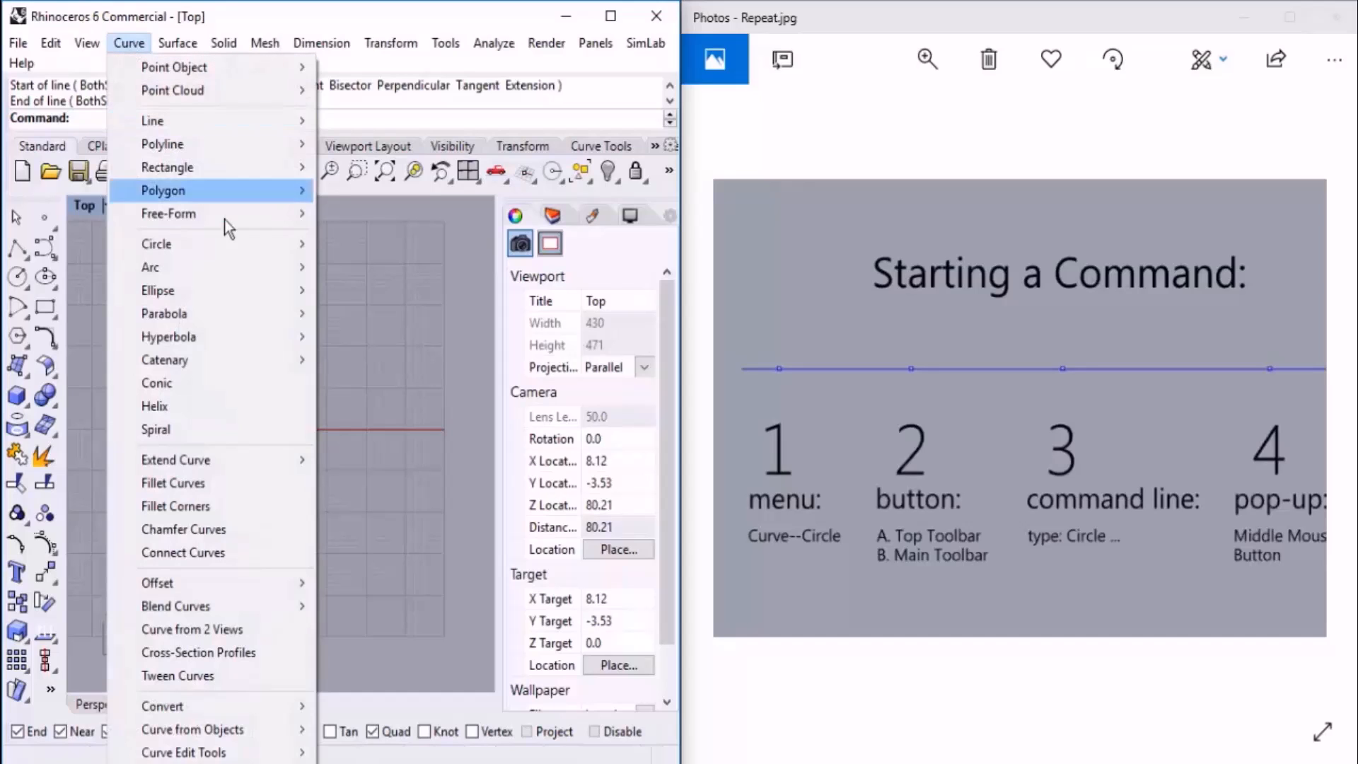
pyautogui.moveTo(256, 244)
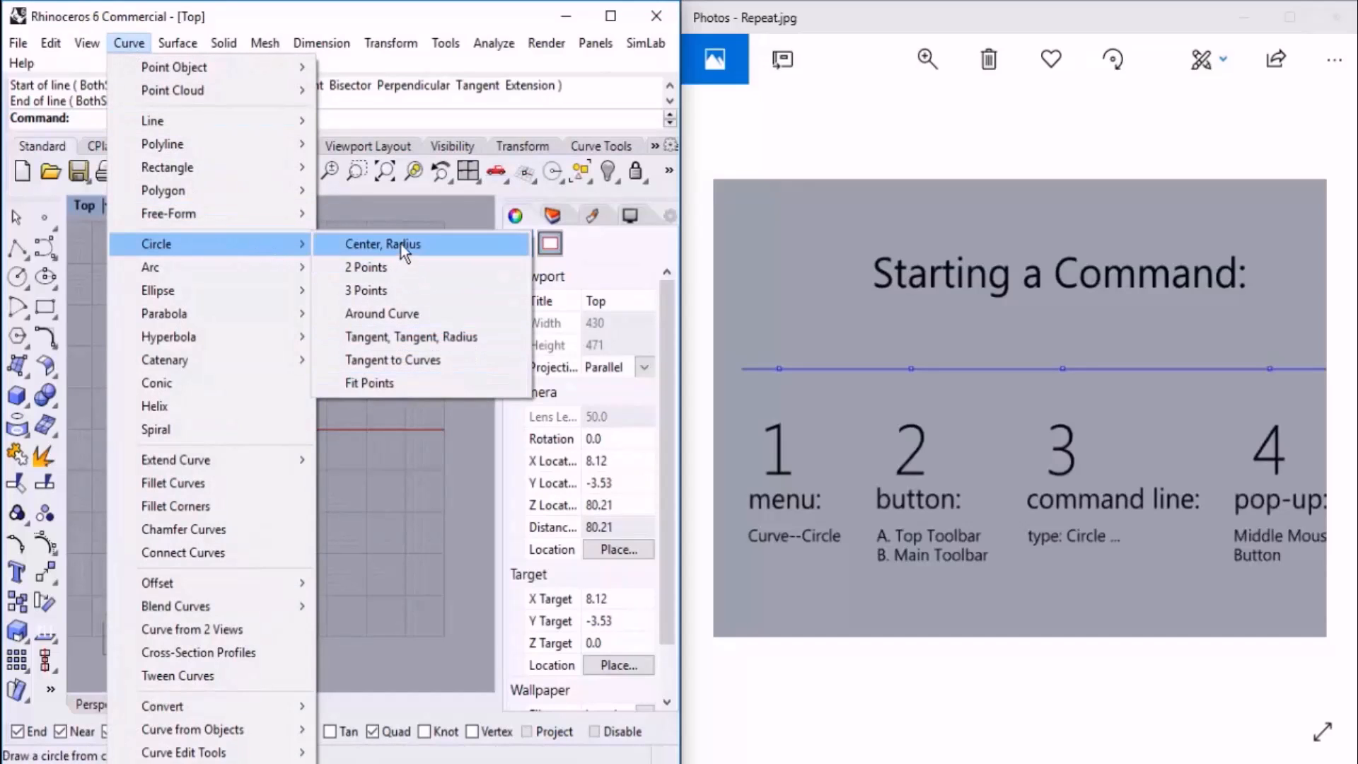
pyautogui.click(383, 244)
pyautogui.click(287, 333)
pyautogui.click(331, 332)
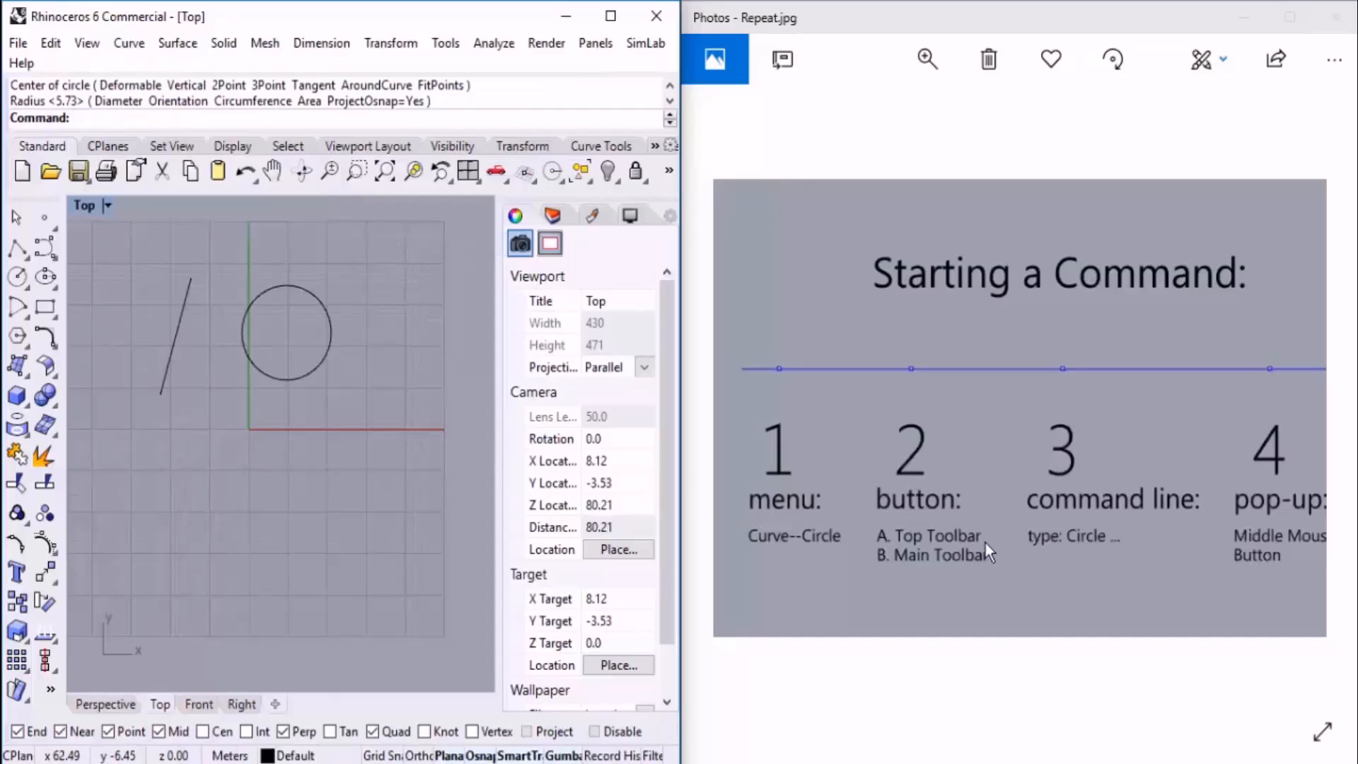
# - Draw an open two-segment polyline below the X axis, beneath the first line and circle
pyautogui.click(942, 549)
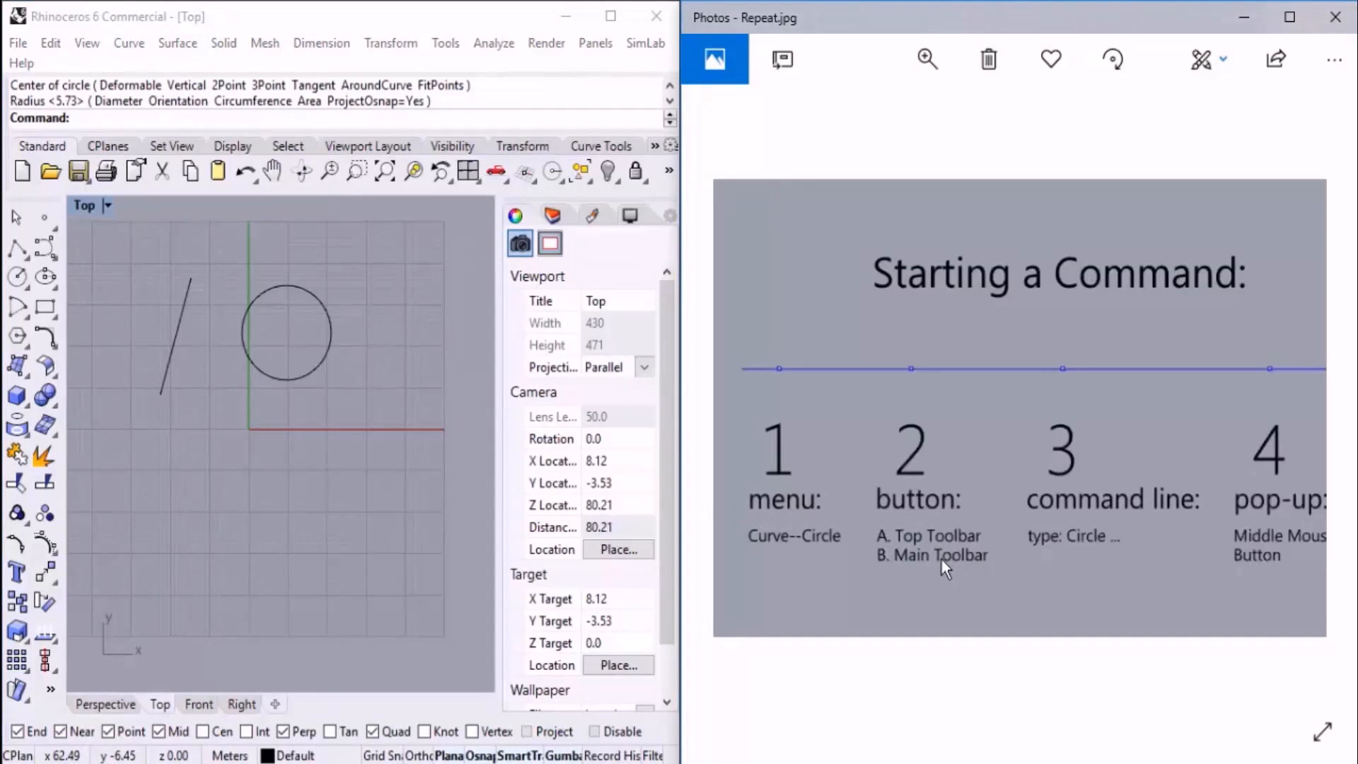
pyautogui.moveTo(305, 454); pyautogui.dragTo(299, 421, button='right')
pyautogui.click(18, 249)
pyautogui.click(160, 483)
pyautogui.click(198, 430)
pyautogui.click(327, 456)
pyautogui.press('Return')
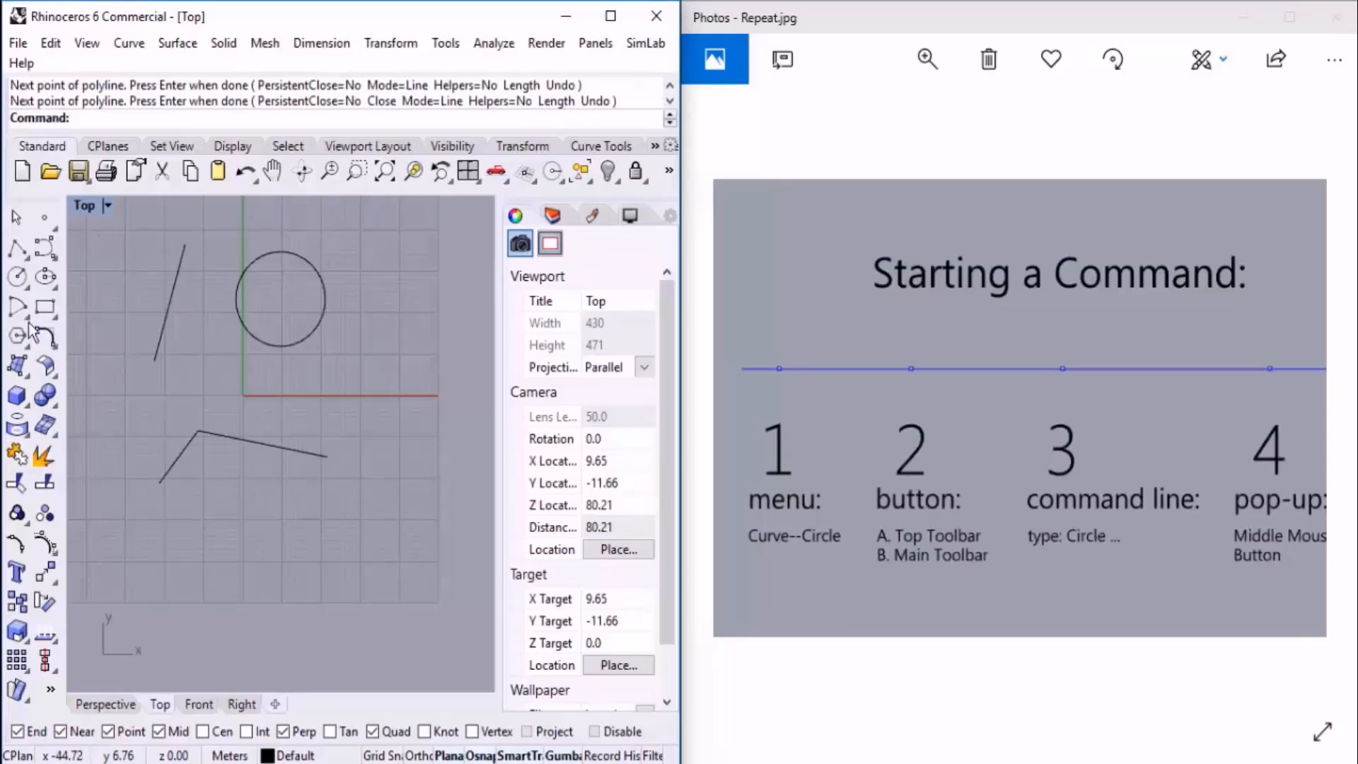
# - Draw a second circle with a radius of about 12.4 m near the positive end of the X axis
pyautogui.click(18, 277)
pyautogui.click(397, 410)
pyautogui.click(404, 458)
pyautogui.scroll(-3, 350, 461)
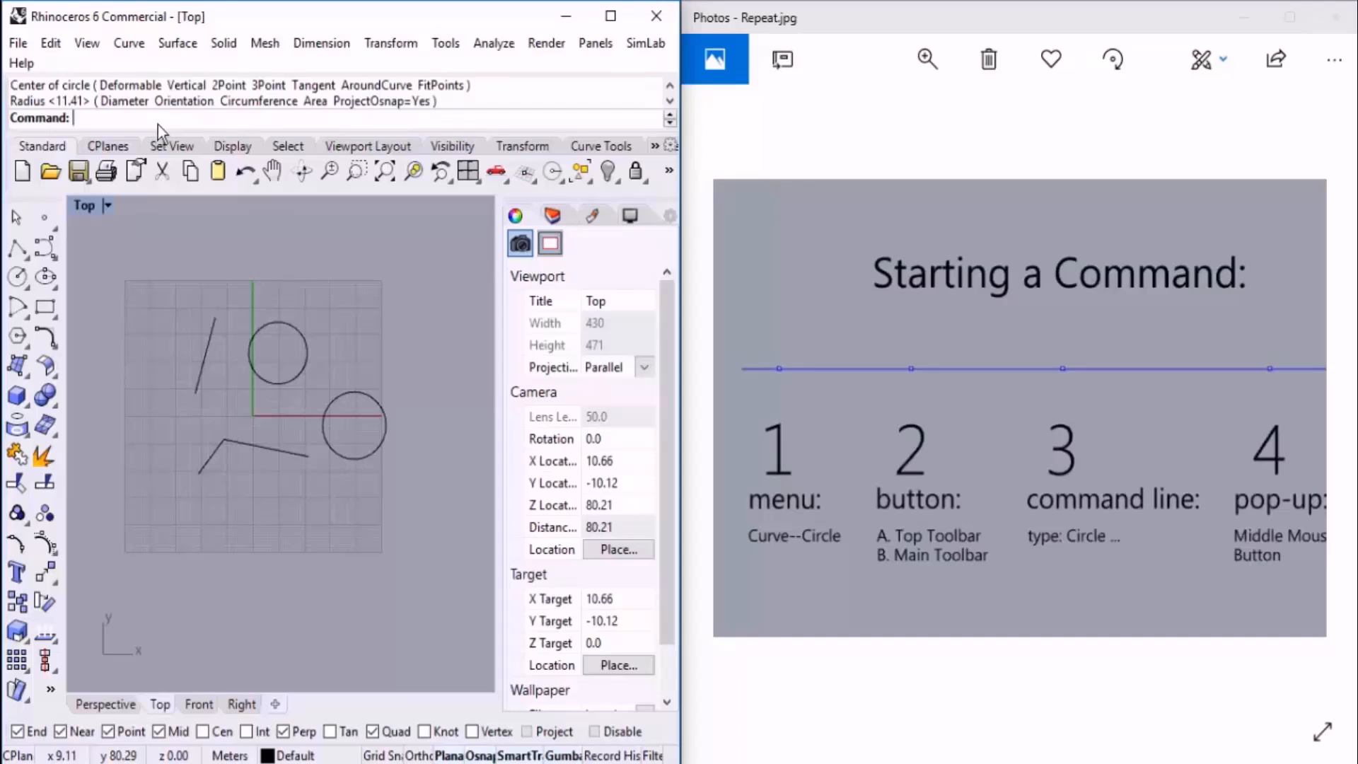
# - Run the Line command and draw a gently sloping line across the upper edge of the grid
pyautogui.write('LIne')
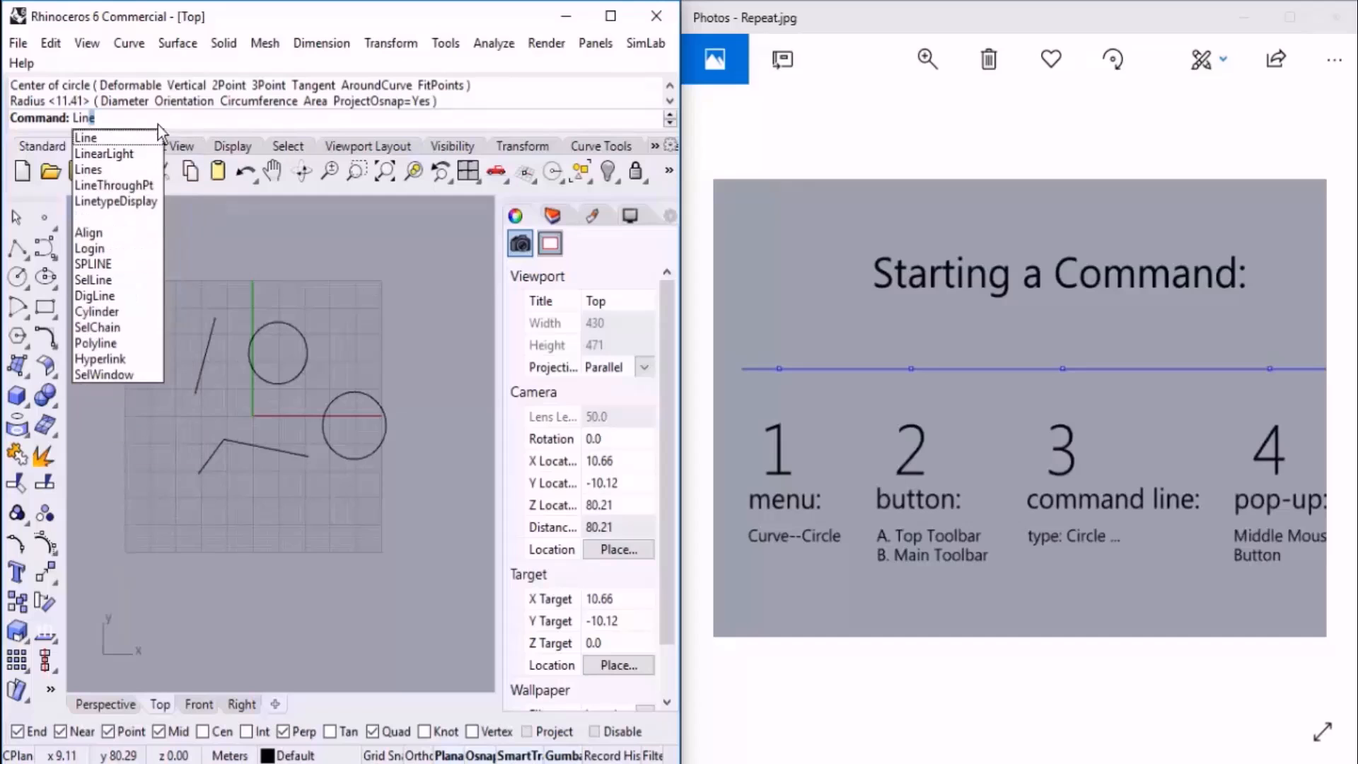
pyautogui.press('Return')
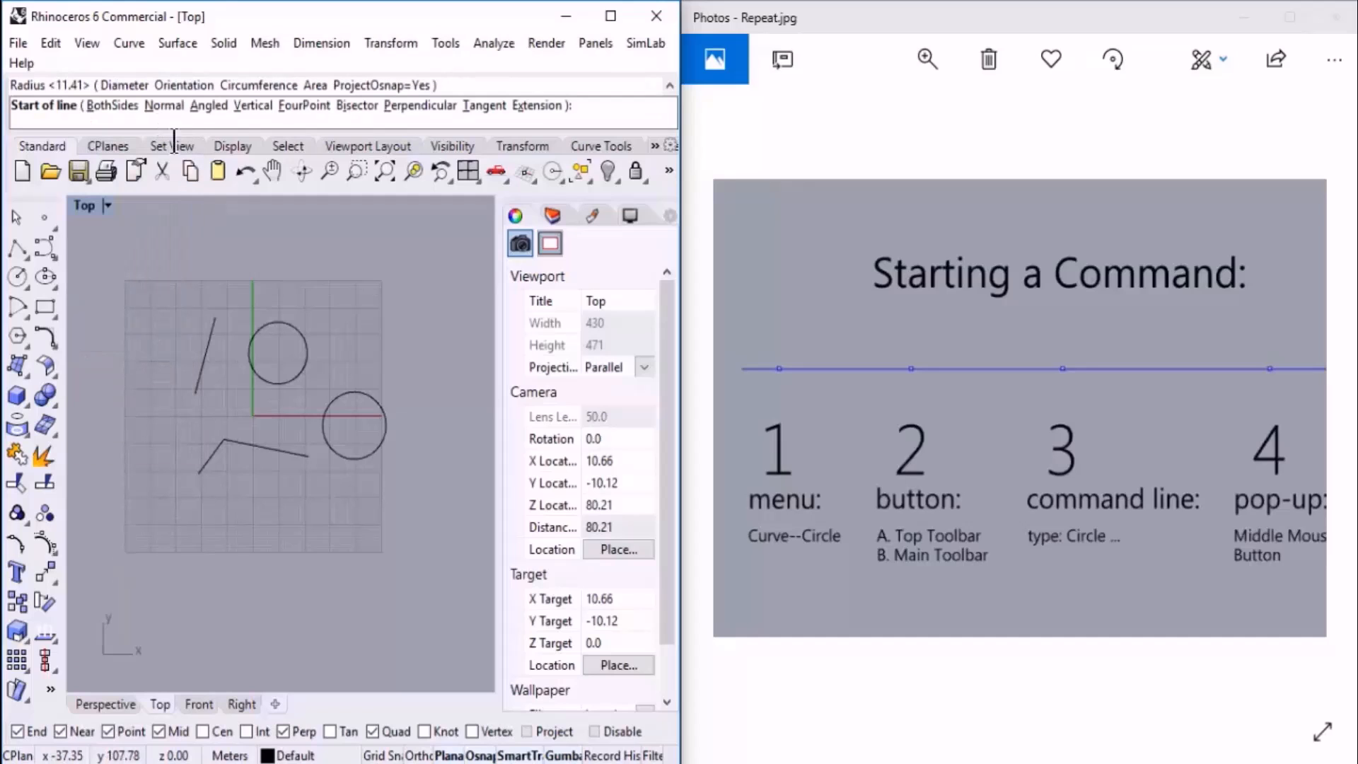
pyautogui.click(239, 252)
pyautogui.click(358, 302)
# - Run the L alias and draw a long steep line outside the grid, beyond the positive X side
pyautogui.write('L')
pyautogui.press('Return')
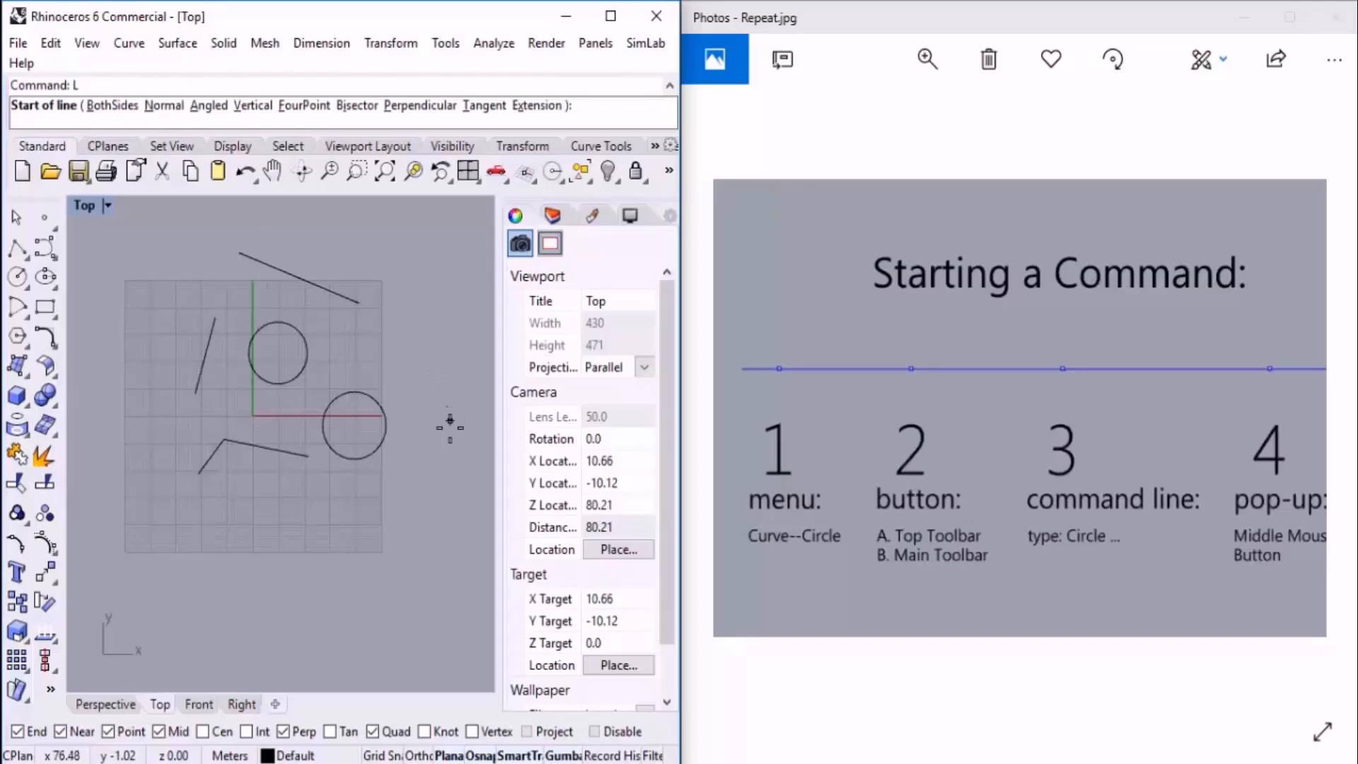
pyautogui.click(449, 436)
pyautogui.click(379, 606)
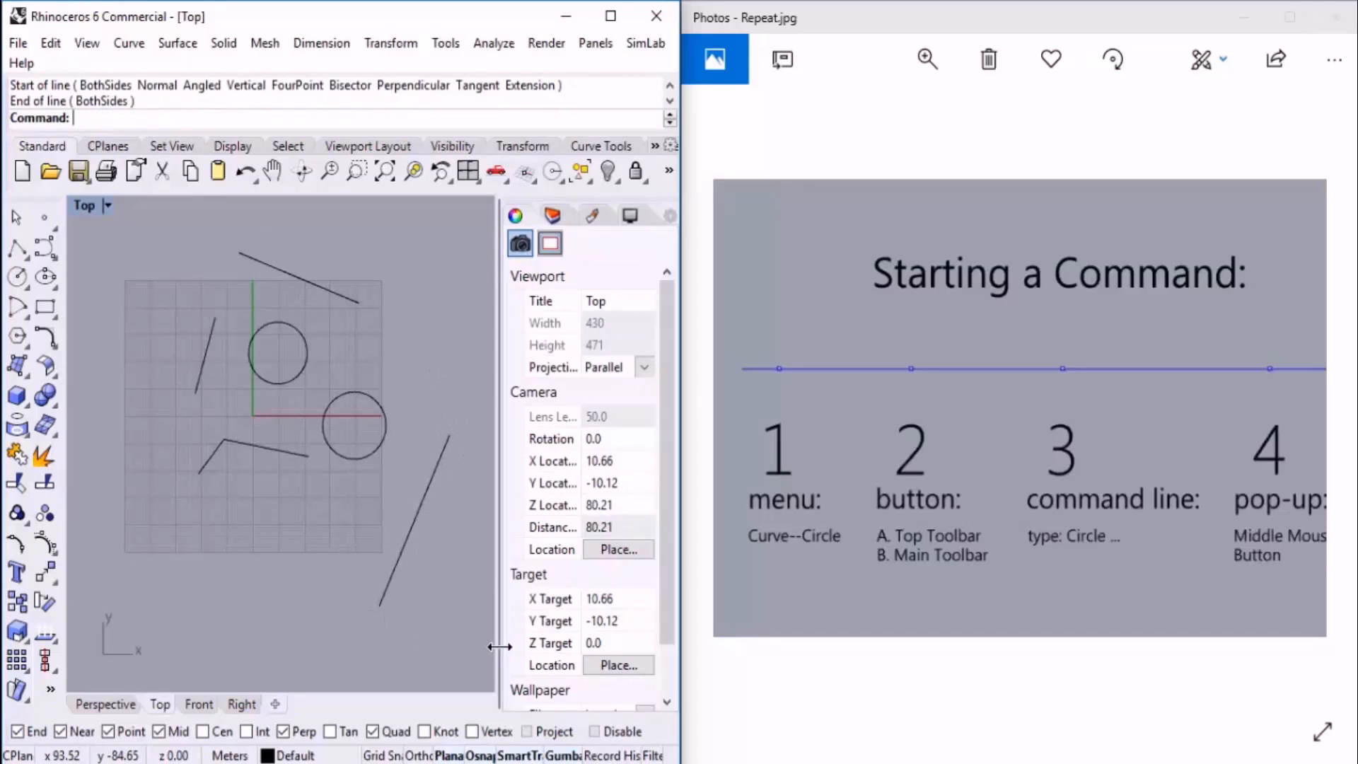
# - Run the C alias and draw a circle outside the grid, beyond its upper positive X edge
pyautogui.write('C')
pyautogui.press('Return')
pyautogui.click(429, 336)
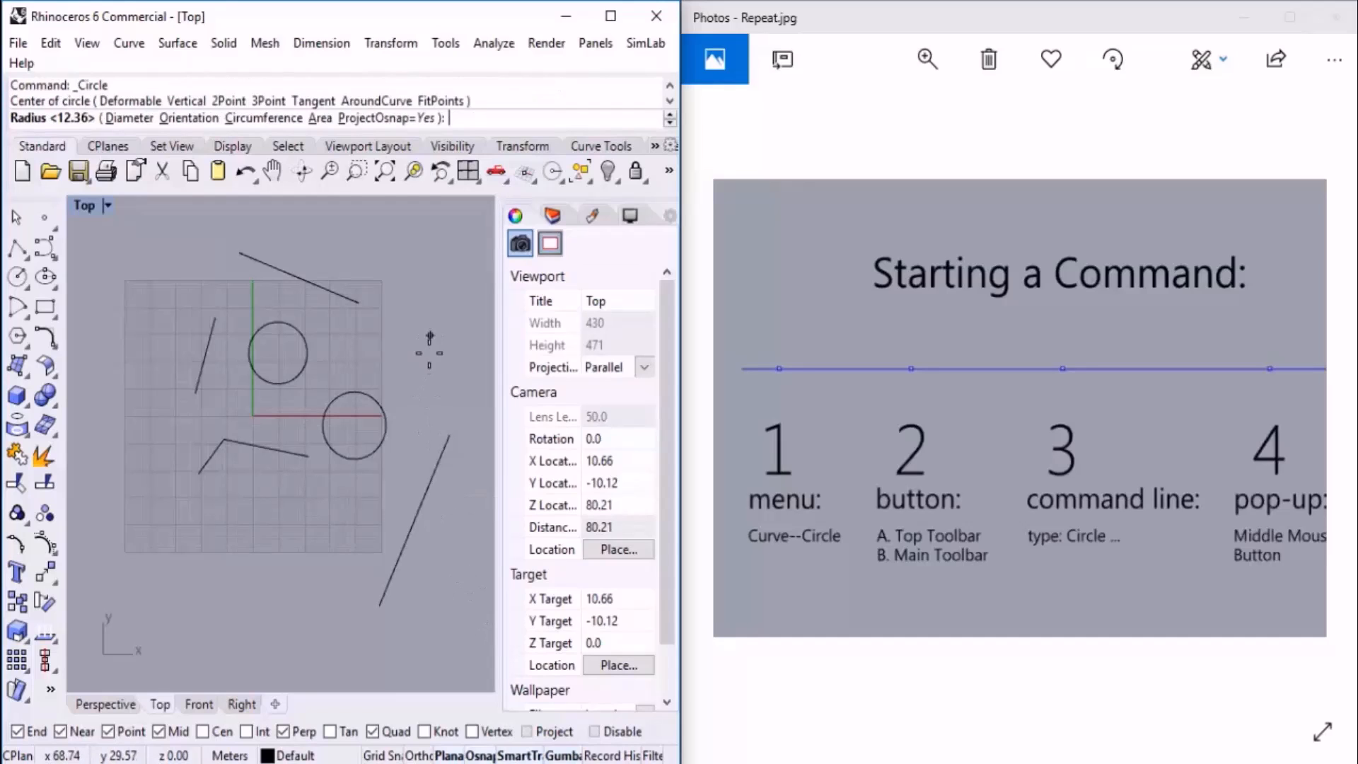
pyautogui.click(425, 384)
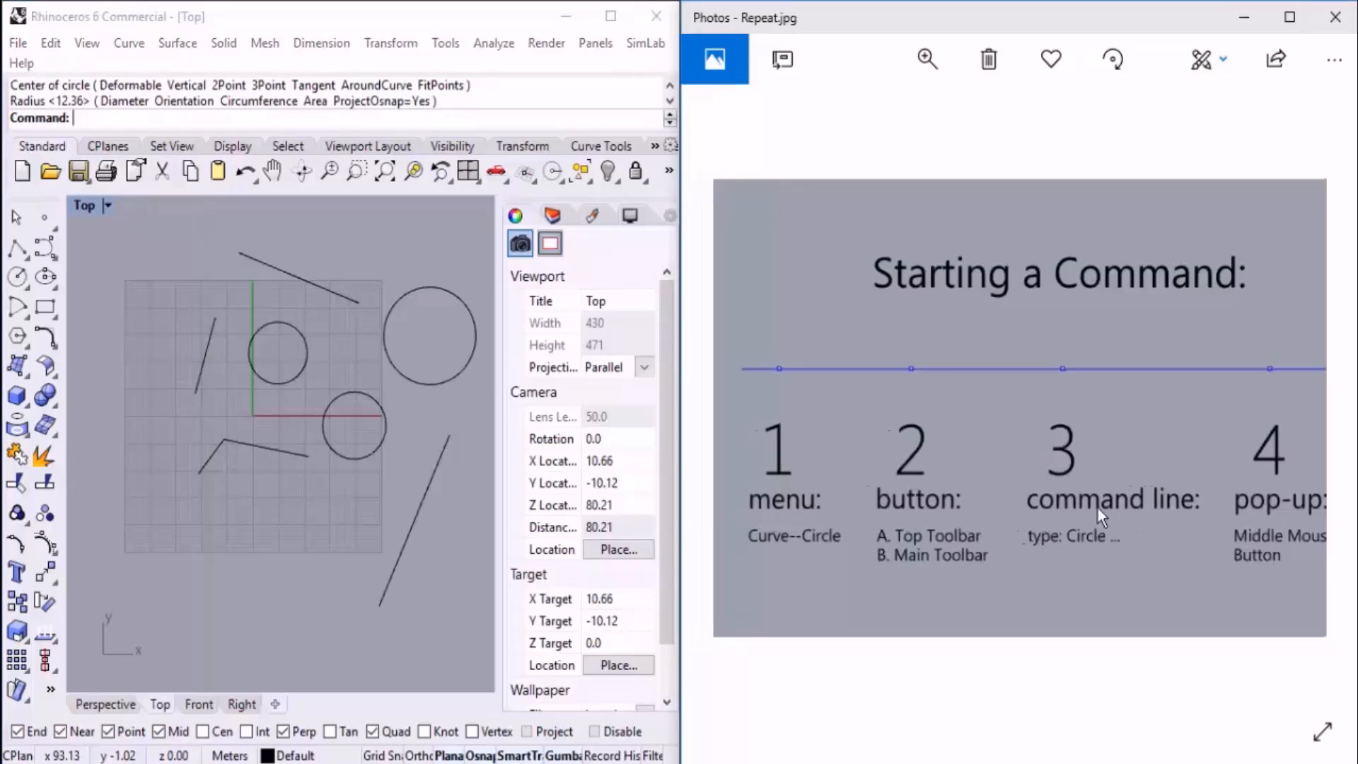
# - Draw a four-point interpolated curve in an S shape across the lower edge of the grid
pyautogui.moveTo(1117, 507); pyautogui.dragTo(1007, 486)
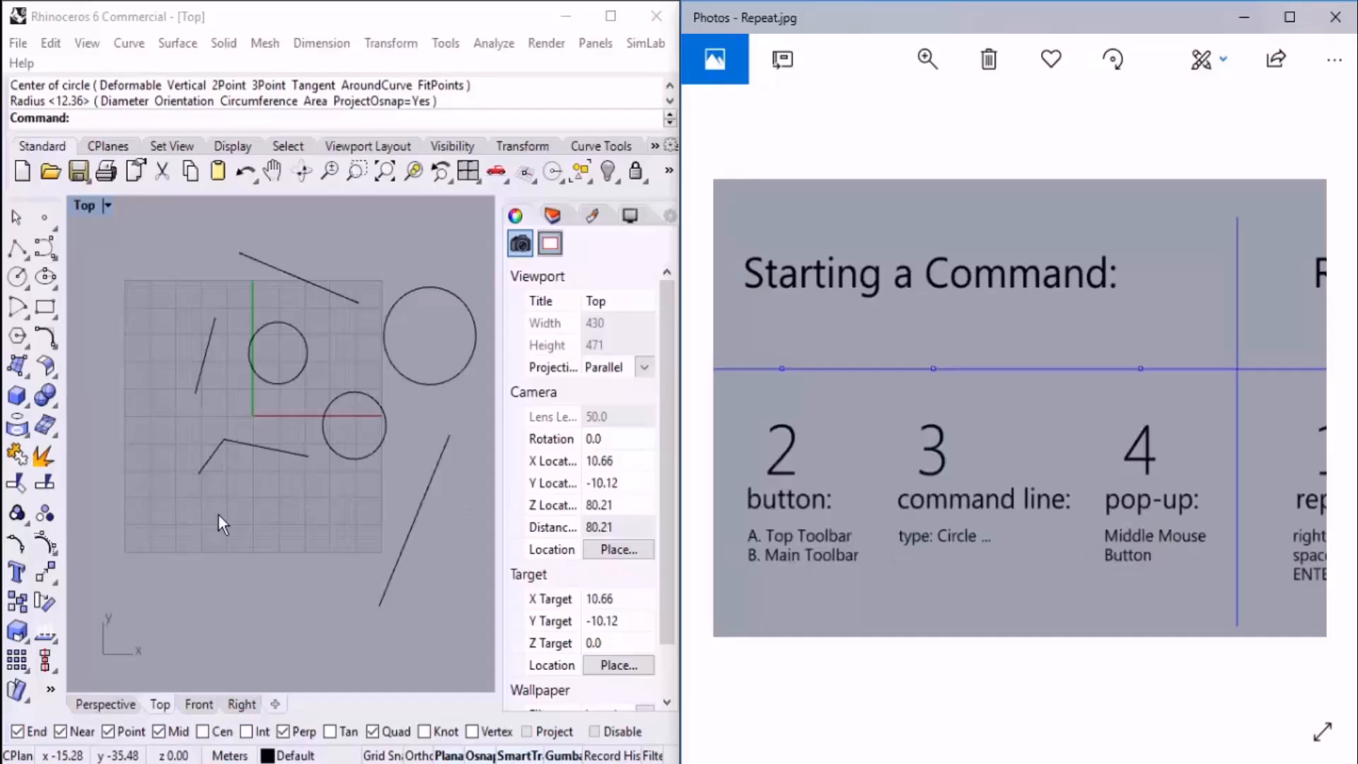
pyautogui.middleClick(249, 494)
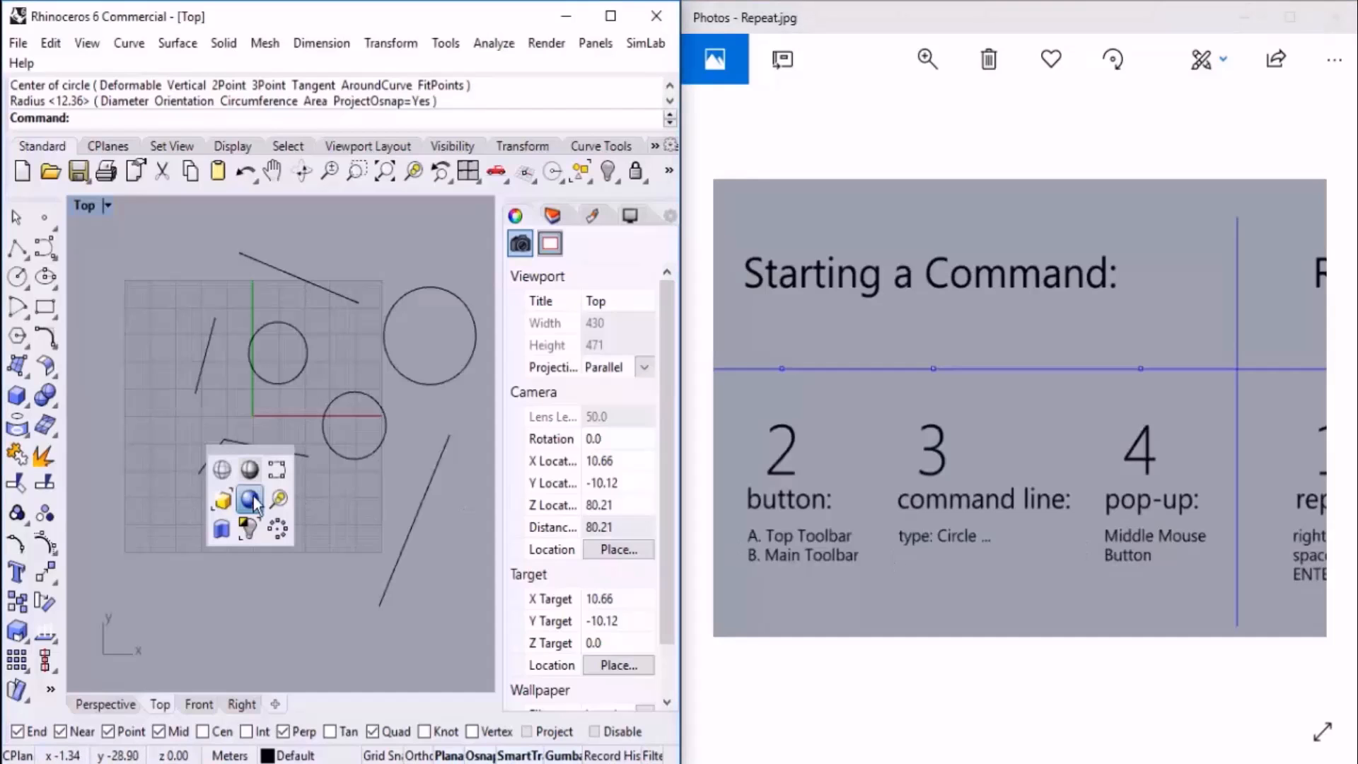
pyautogui.click(280, 471)
pyautogui.click(118, 566)
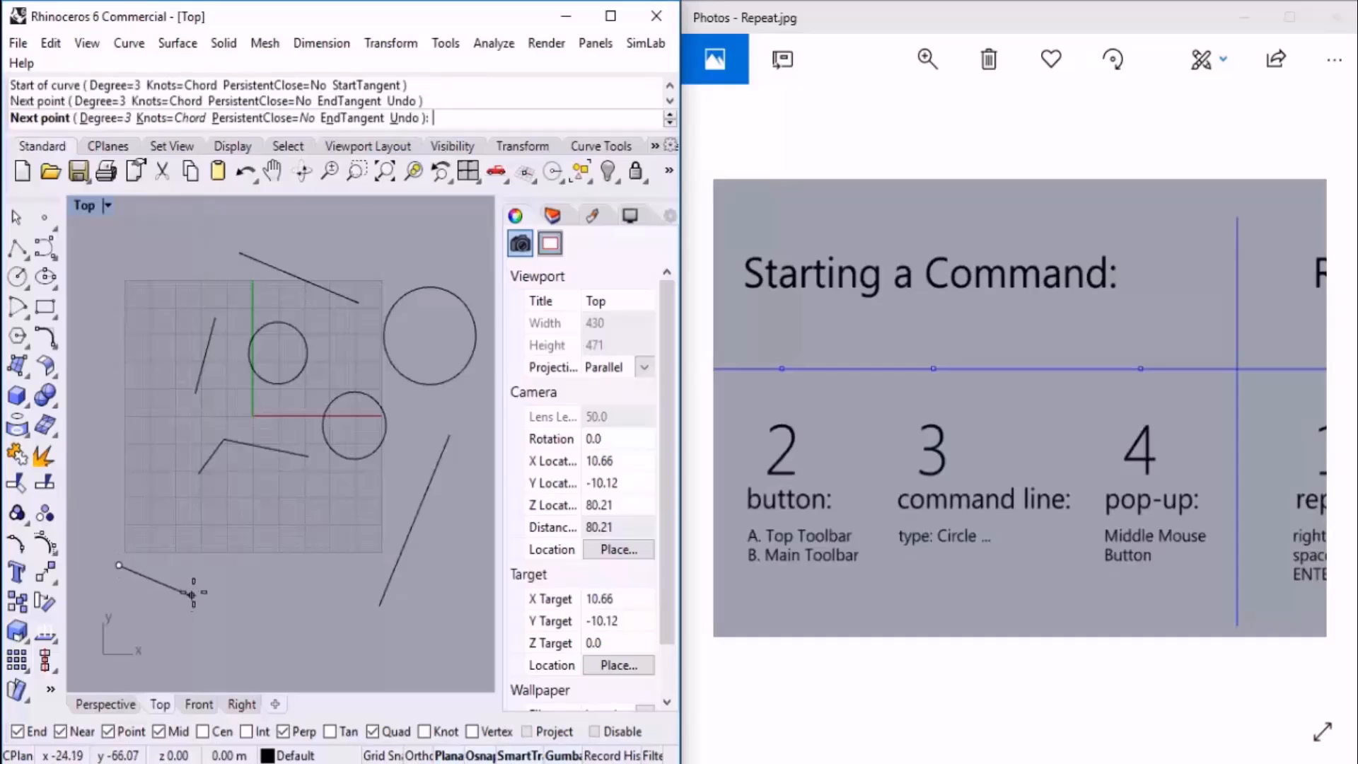
pyautogui.click(192, 595)
pyautogui.click(235, 535)
pyautogui.click(309, 514)
pyautogui.press('Return')
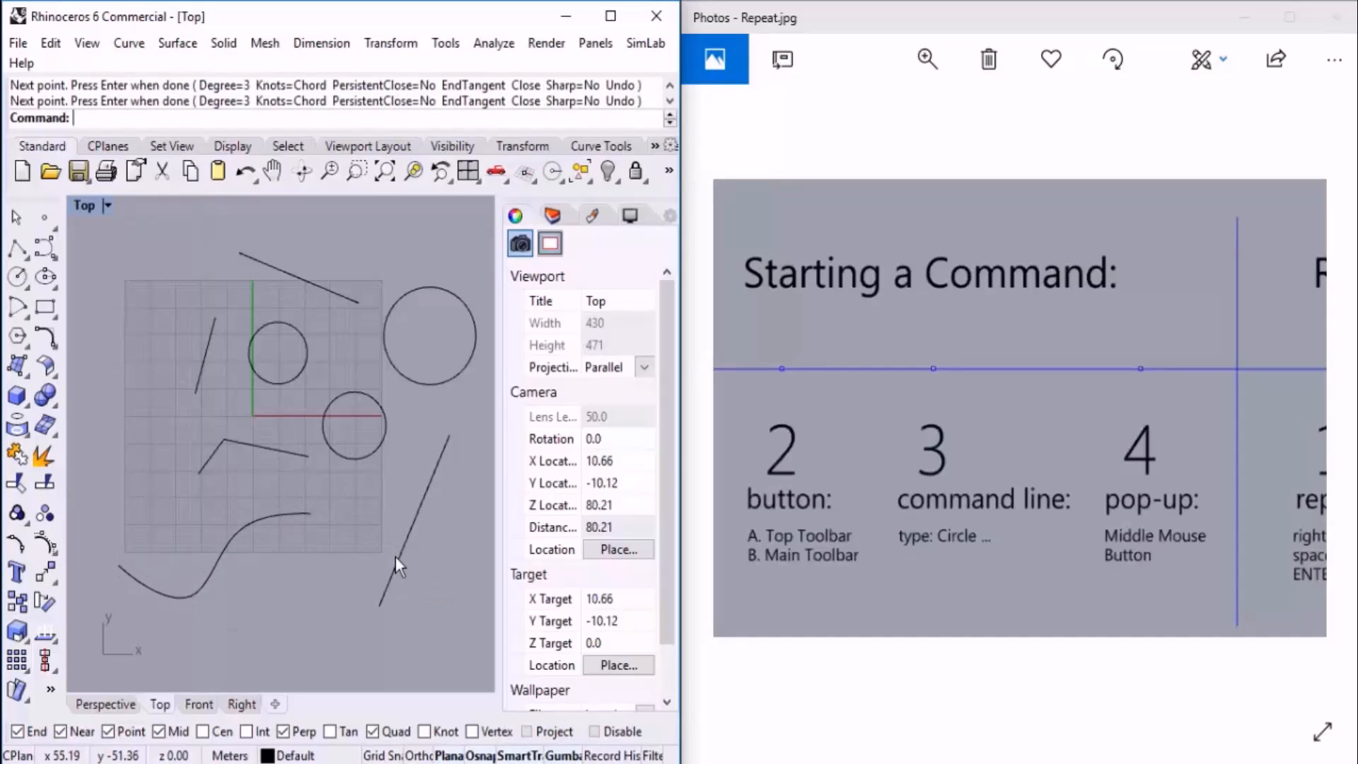
# - Draw a second four-point interpolated curve between the first curve and the open polyline
pyautogui.click(50, 254)
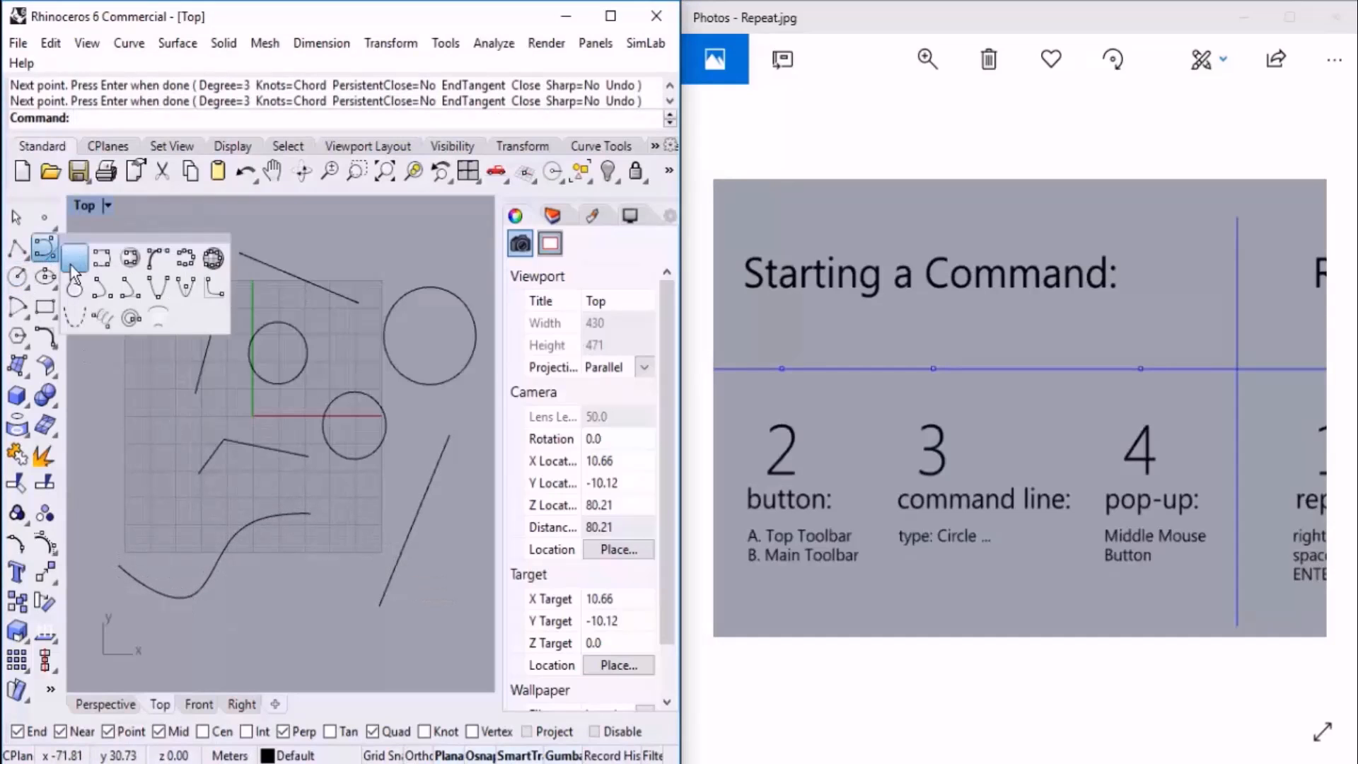
pyautogui.click(104, 263)
pyautogui.click(111, 520)
pyautogui.click(191, 520)
pyautogui.click(255, 483)
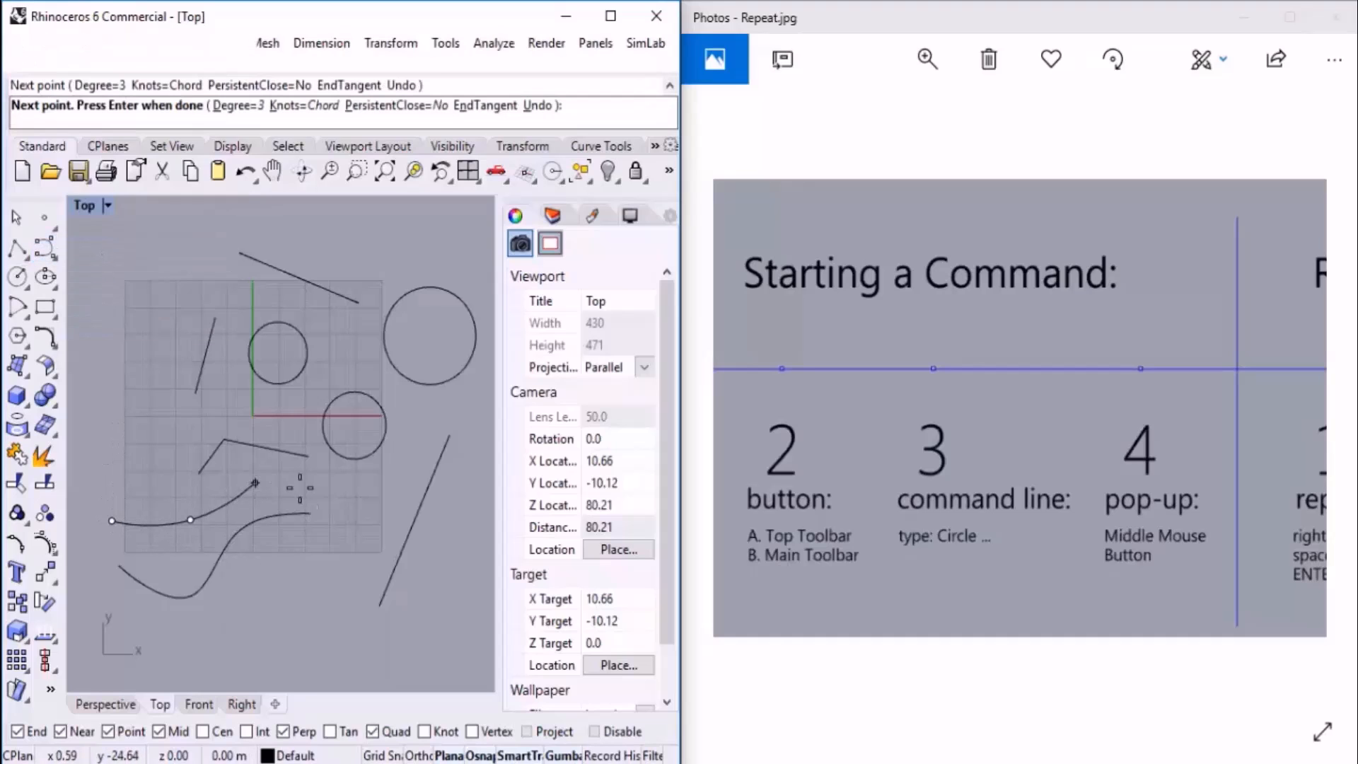
pyautogui.click(332, 490)
pyautogui.press('Return')
# - Select all the practice curves in the Top view and delete them
pyautogui.moveTo(888, 543); pyautogui.dragTo(999, 541)
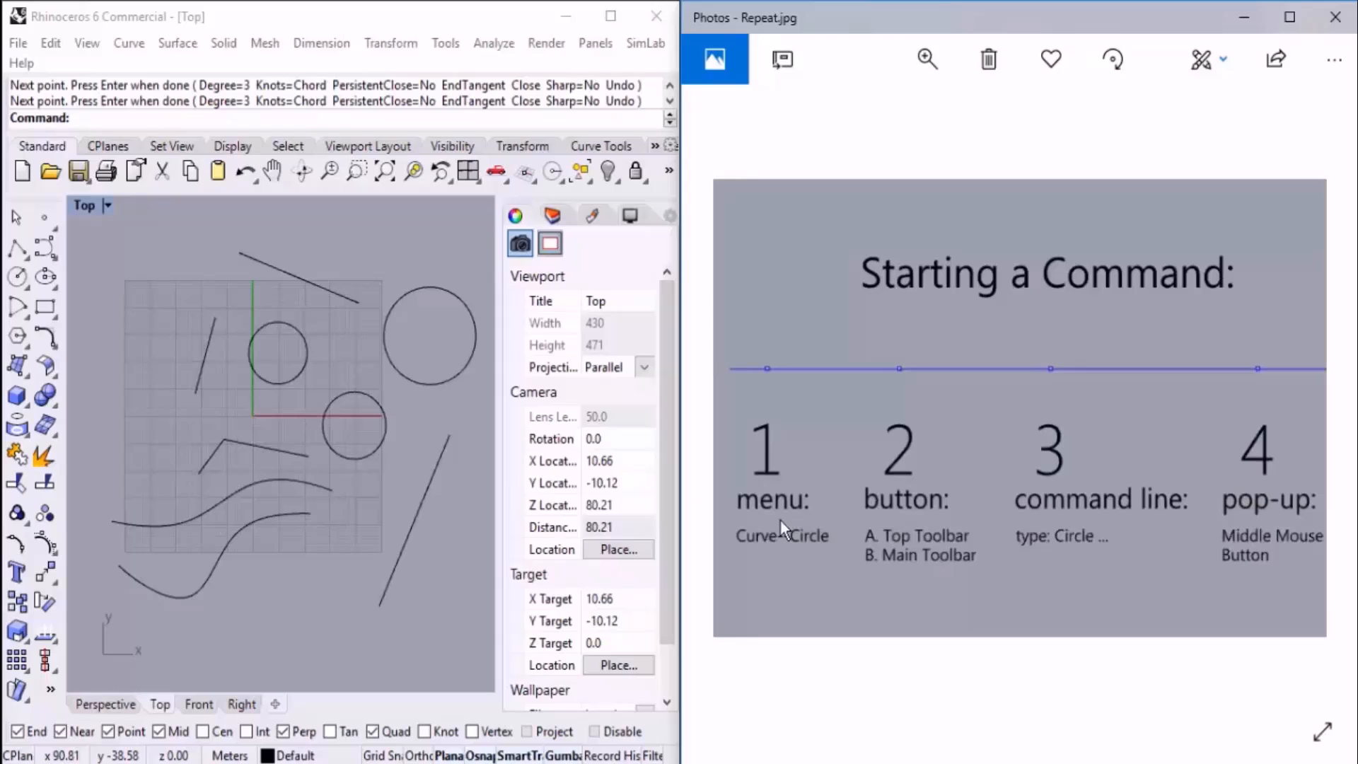
pyautogui.click(309, 356)
pyautogui.scroll(-3, 308, 357)
pyautogui.moveTo(438, 250); pyautogui.dragTo(134, 495)
pyautogui.press('Delete')
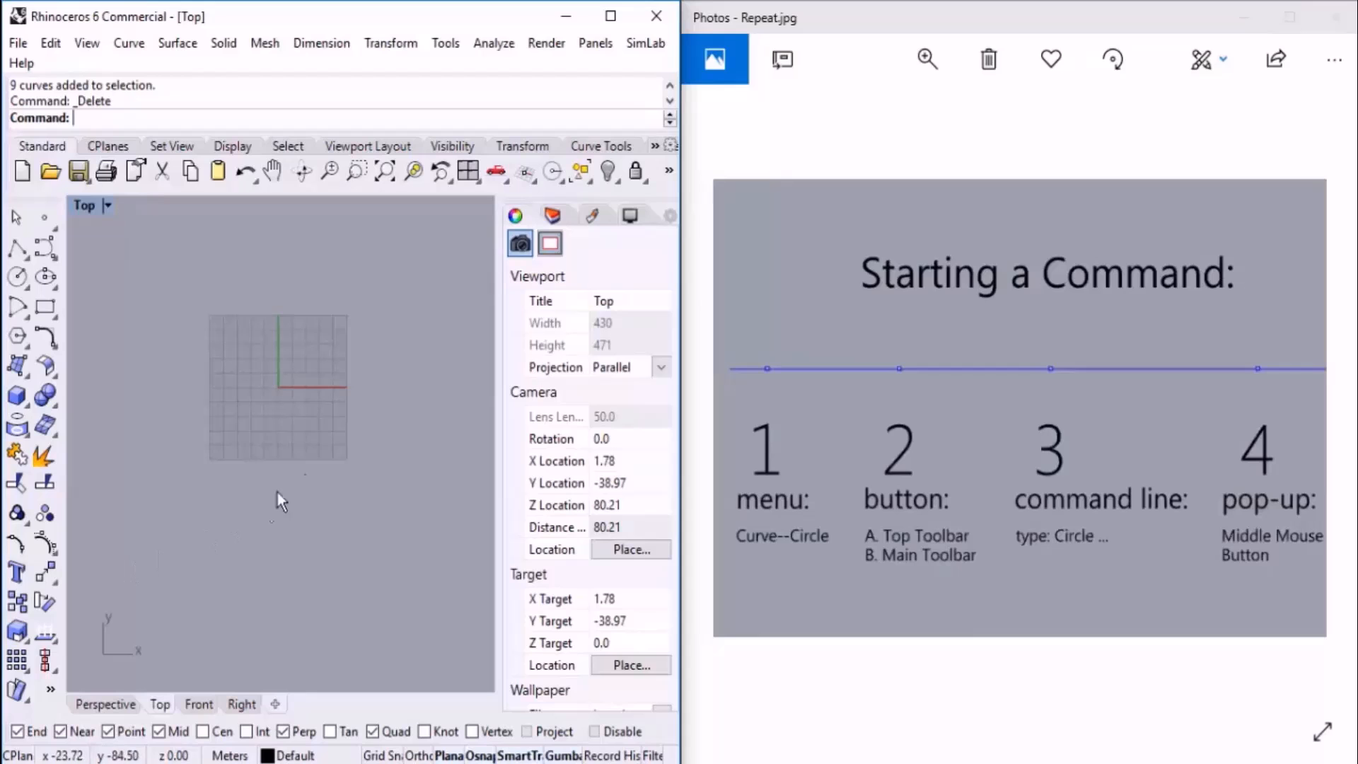
# - Bring up the Repeating section of the reference image and draw an open two-segment polyline above the grid
pyautogui.moveTo(1078, 495); pyautogui.dragTo(892, 492)
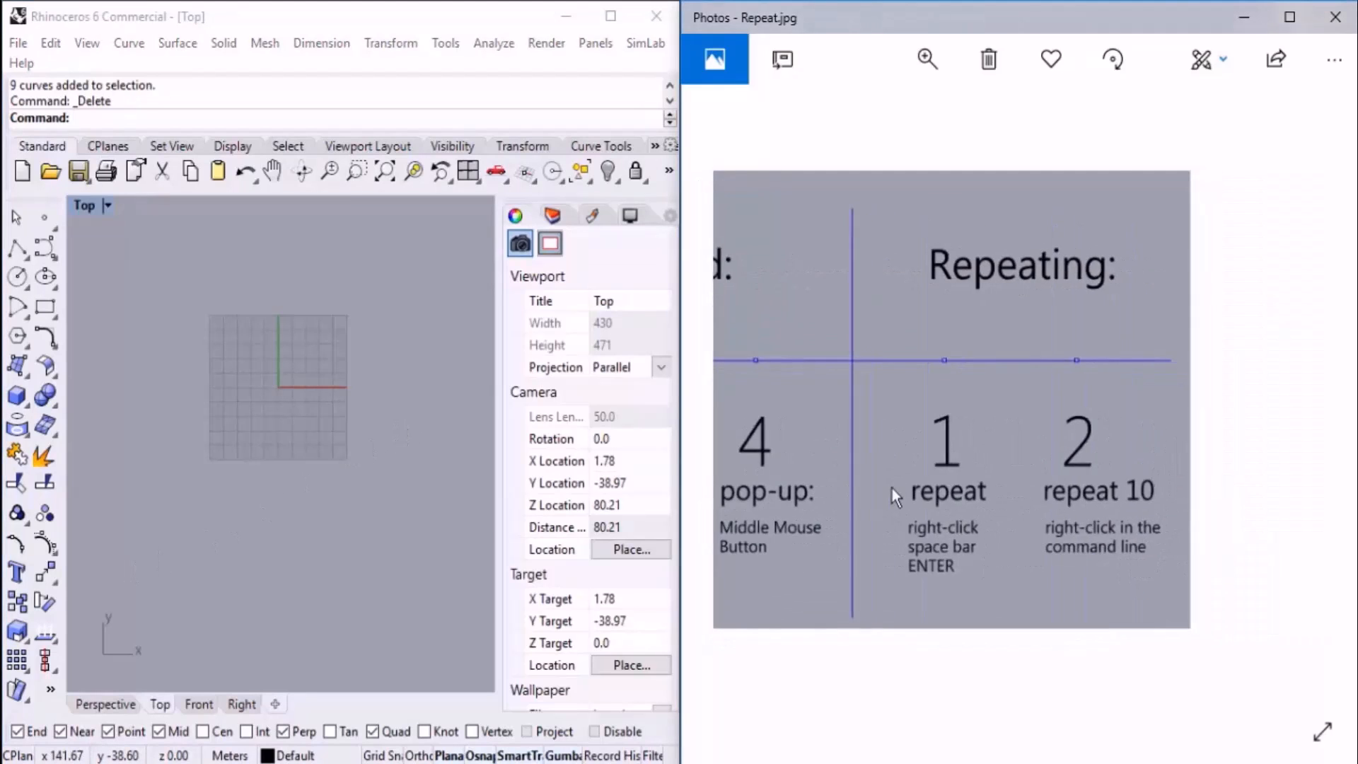
pyautogui.scroll(1, 1329, 440)
pyautogui.scroll(1, 1330, 445)
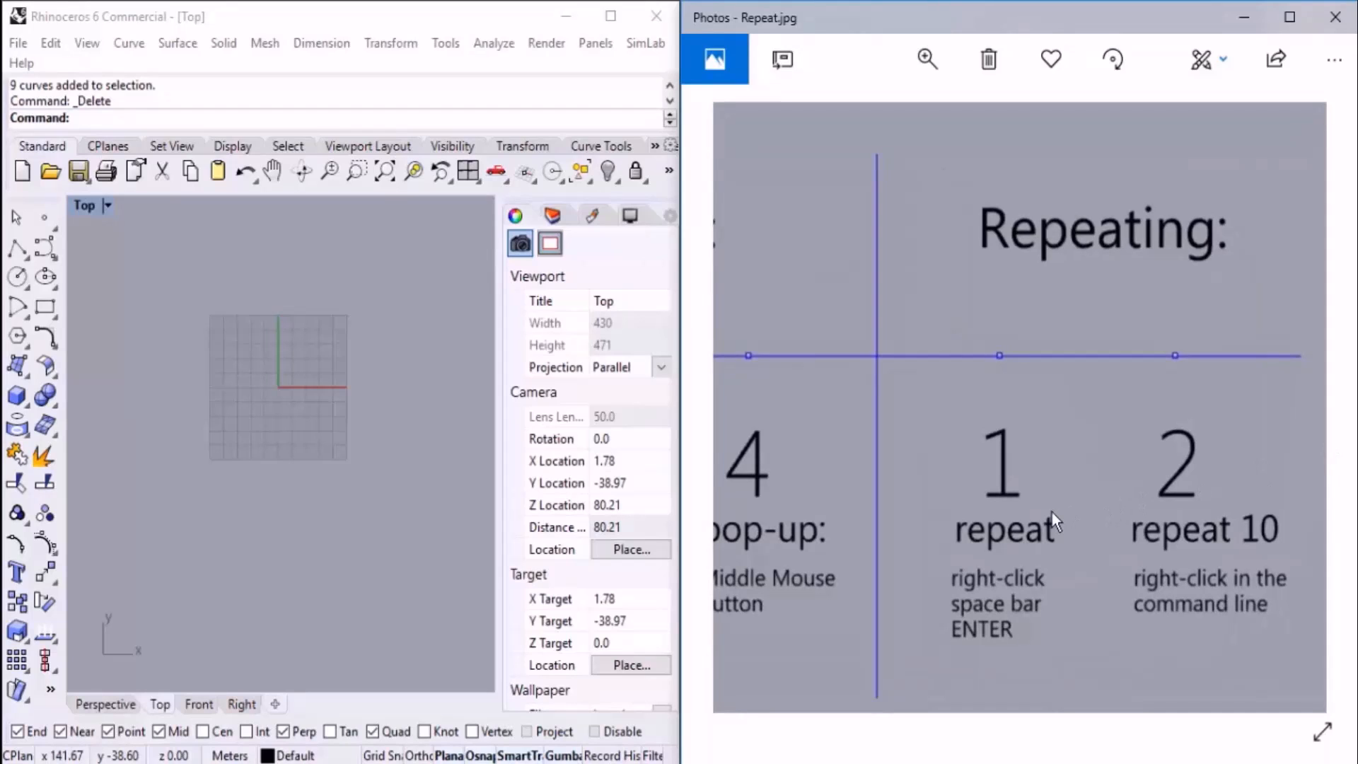
pyautogui.moveTo(326, 384); pyautogui.dragTo(343, 418, button='right')
pyautogui.click(17, 247)
pyautogui.click(165, 287)
pyautogui.click(305, 280)
pyautogui.click(395, 348)
pyautogui.press('Return')
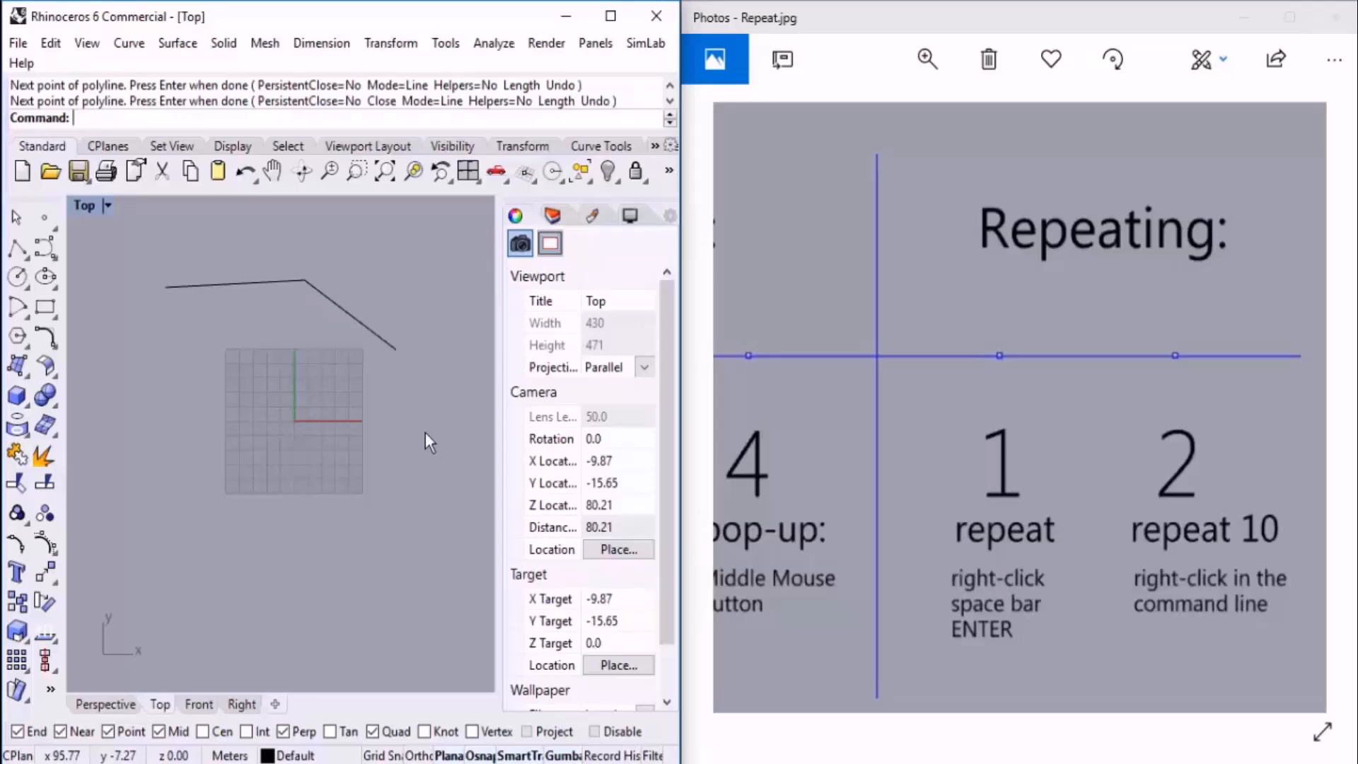
# - Repeat the Polyline command twice to draw two more open two-segment polylines below the first one
pyautogui.rightClick(381, 266)
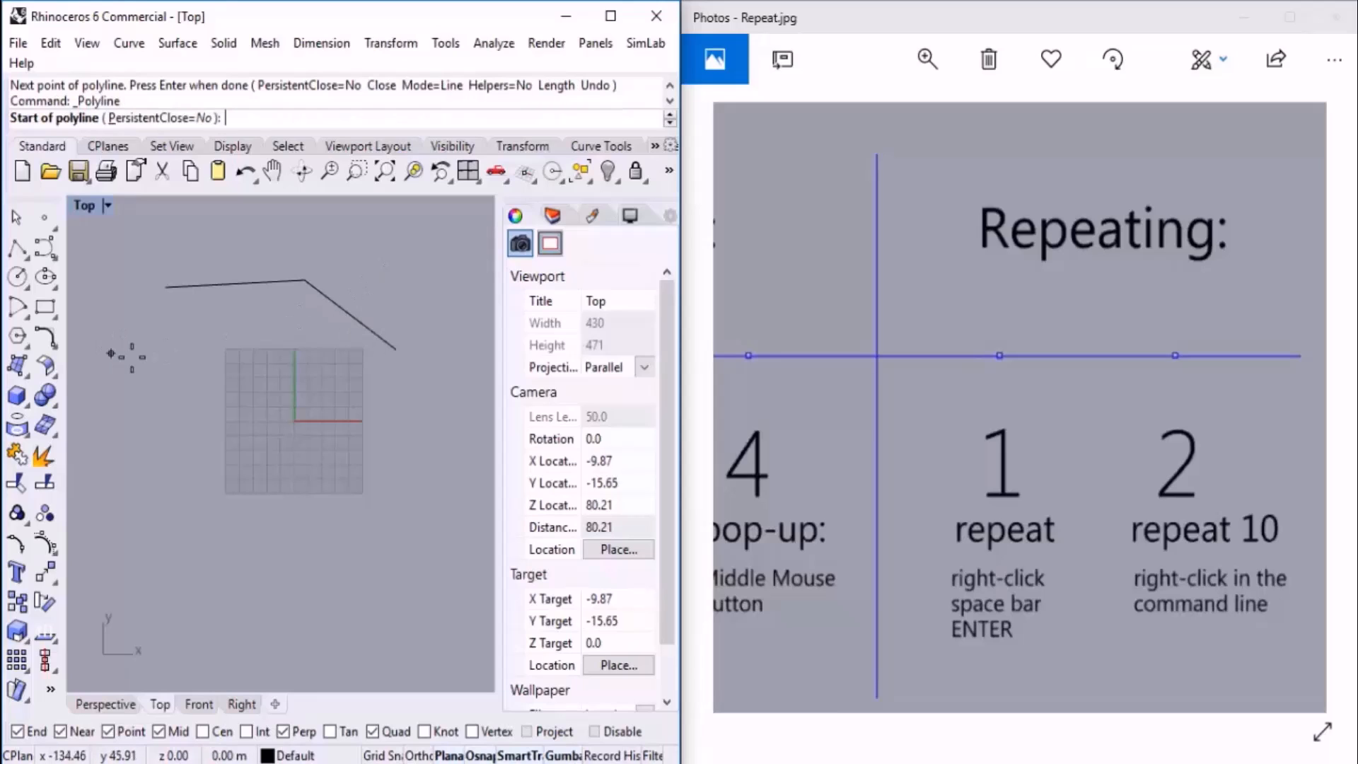
pyautogui.click(151, 365)
pyautogui.click(266, 362)
pyautogui.rightClick(433, 448)
pyautogui.rightClick(434, 448)
pyautogui.click(146, 426)
pyautogui.click(238, 423)
pyautogui.click(367, 487)
pyautogui.rightClick(436, 518)
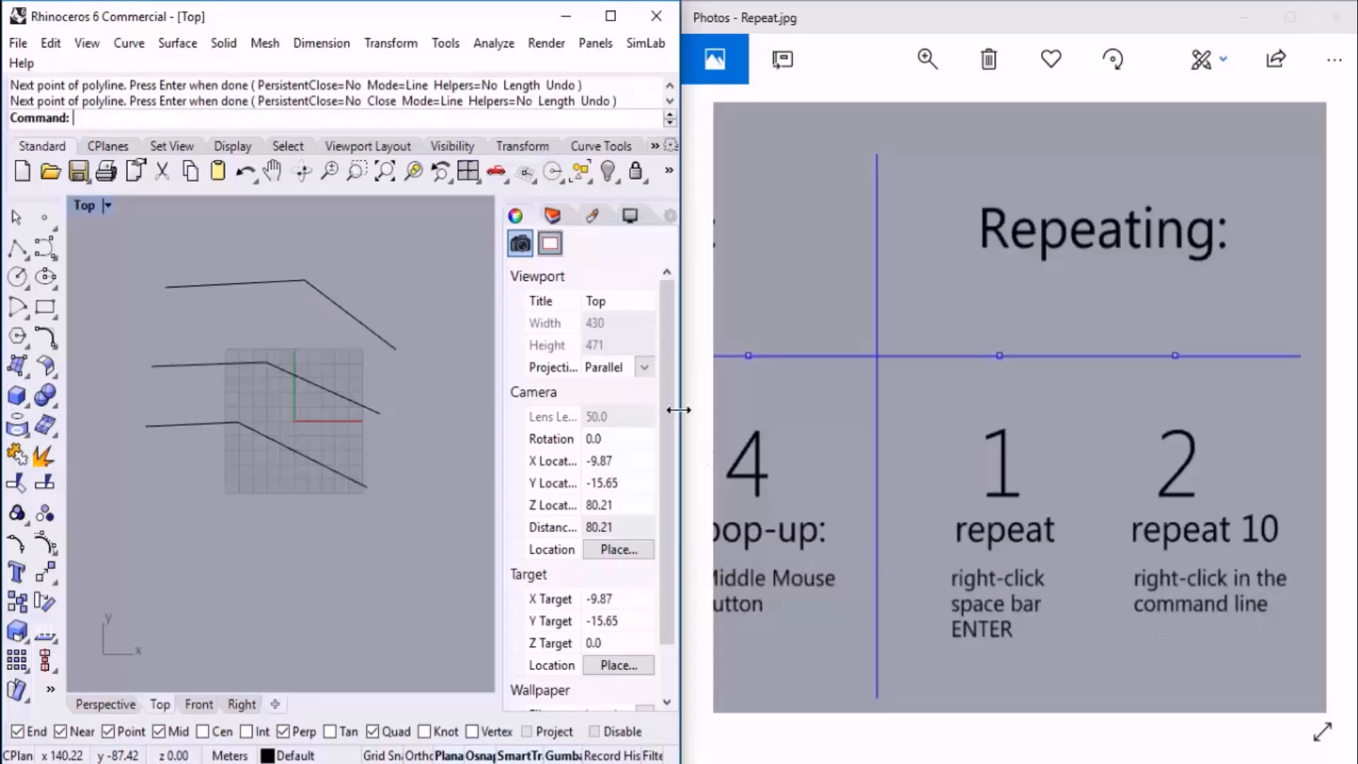
# - Delete the three polylines and maximize the Rhino window
pyautogui.moveTo(404, 265); pyautogui.dragTo(165, 592)
pyautogui.press('Delete')
pyautogui.click(610, 16)
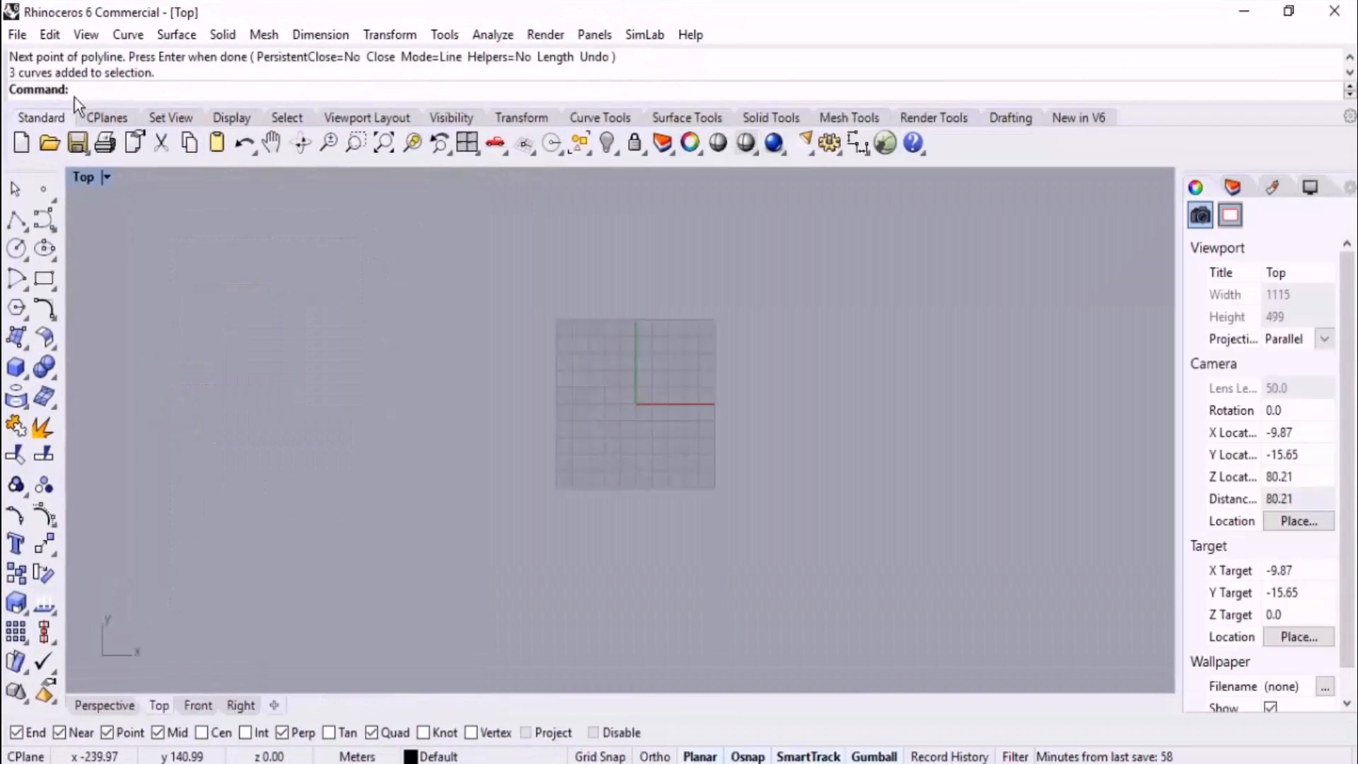
# - Rerun Cone from the recent commands list and build an upright cone on the grid in the Perspective view
pyautogui.rightClick(221, 93)
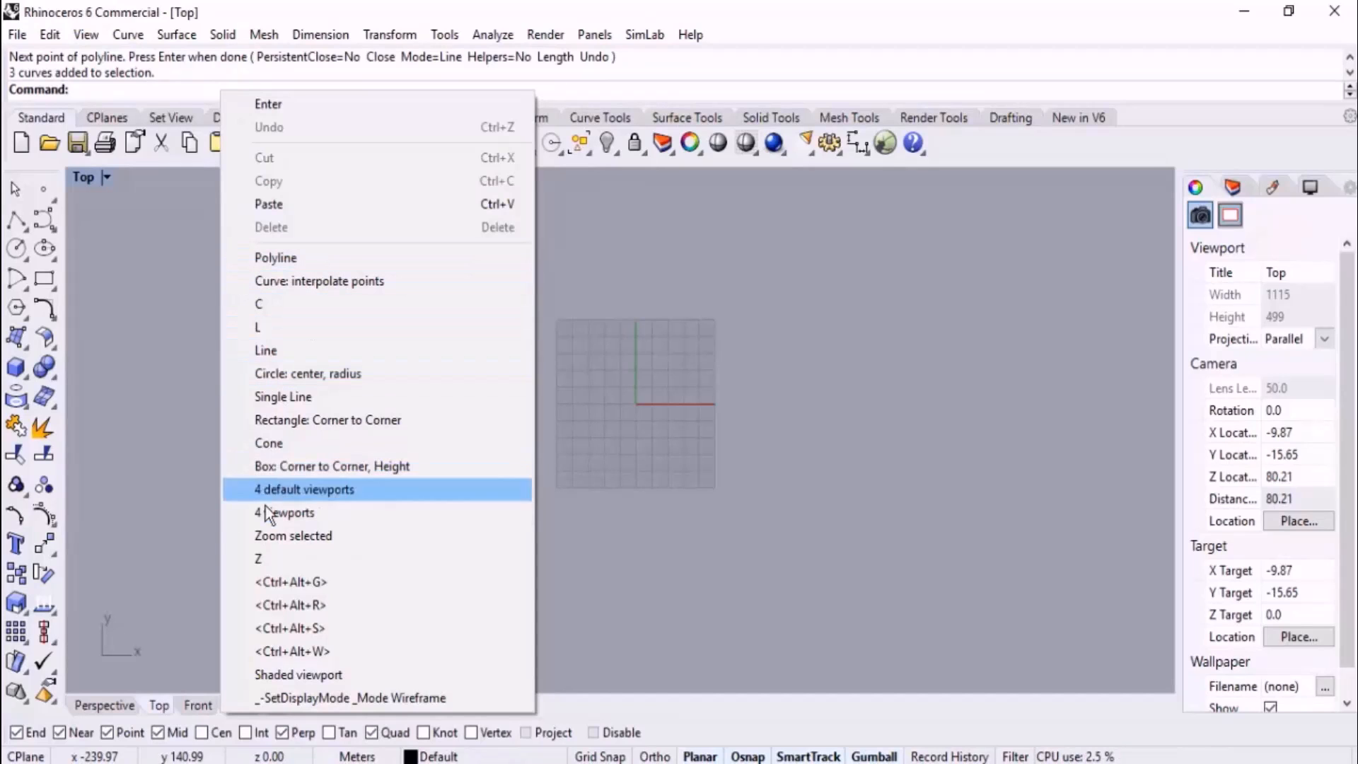
pyautogui.click(396, 444)
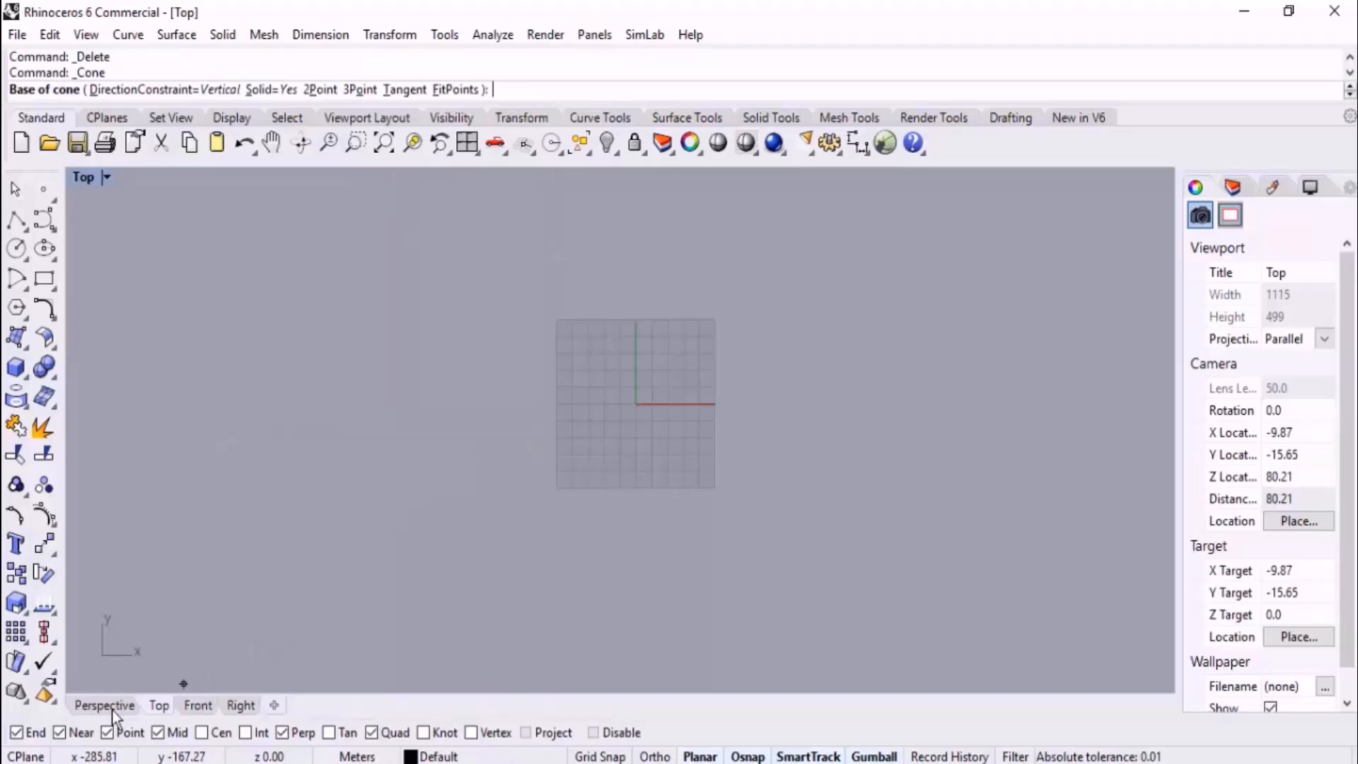
pyautogui.click(105, 705)
pyautogui.click(671, 440)
pyautogui.click(677, 500)
pyautogui.click(676, 237)
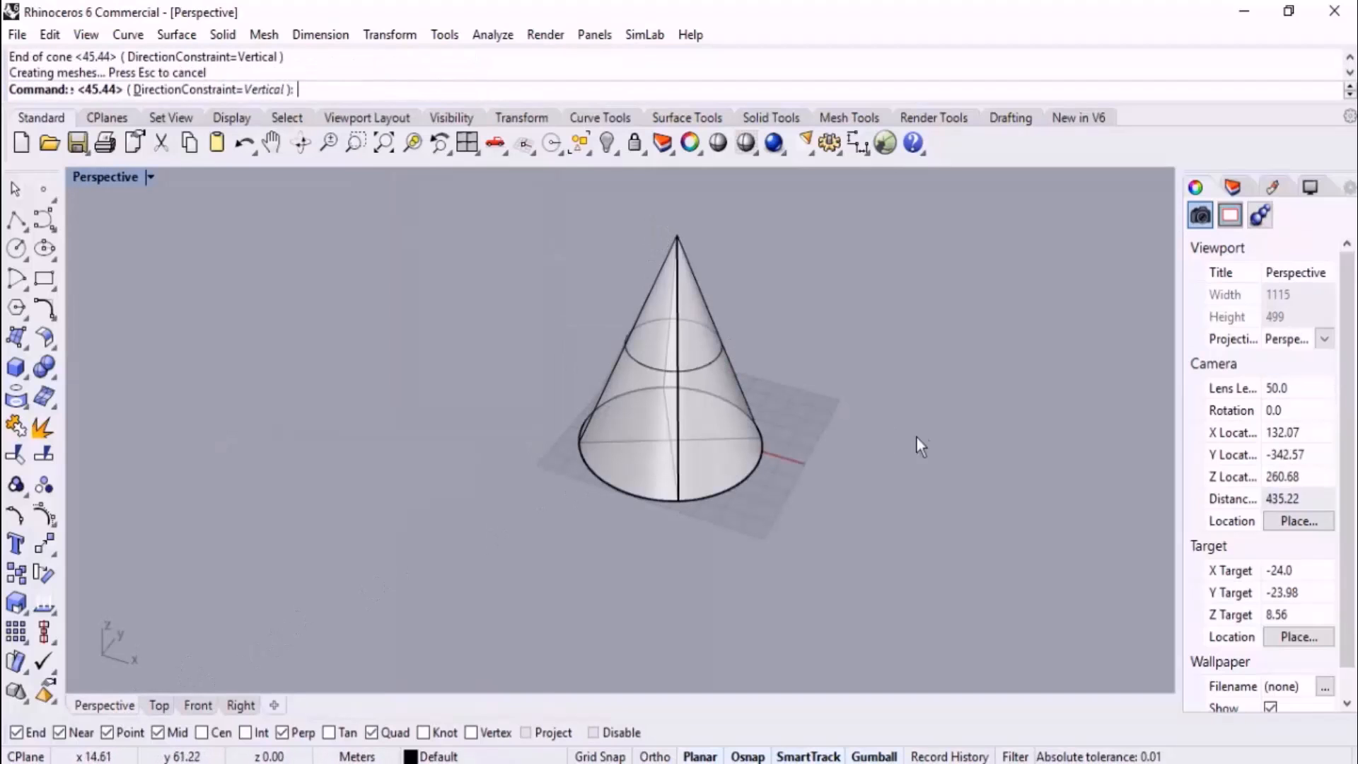
# - Rerun Box: Corner to Corner, Height from the recent commands list and build a box beside the cone
pyautogui.rightClick(287, 92)
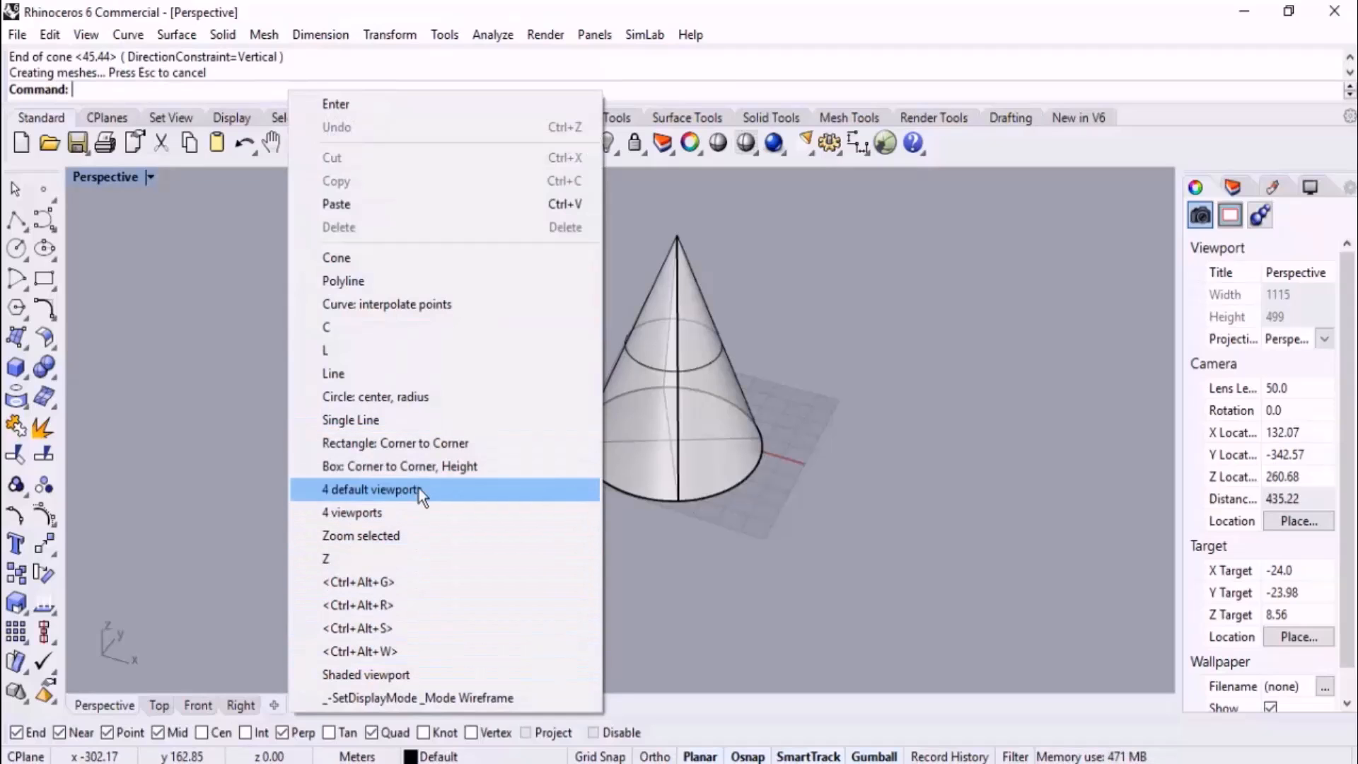
pyautogui.click(403, 467)
pyautogui.click(281, 411)
pyautogui.click(332, 534)
pyautogui.click(546, 382)
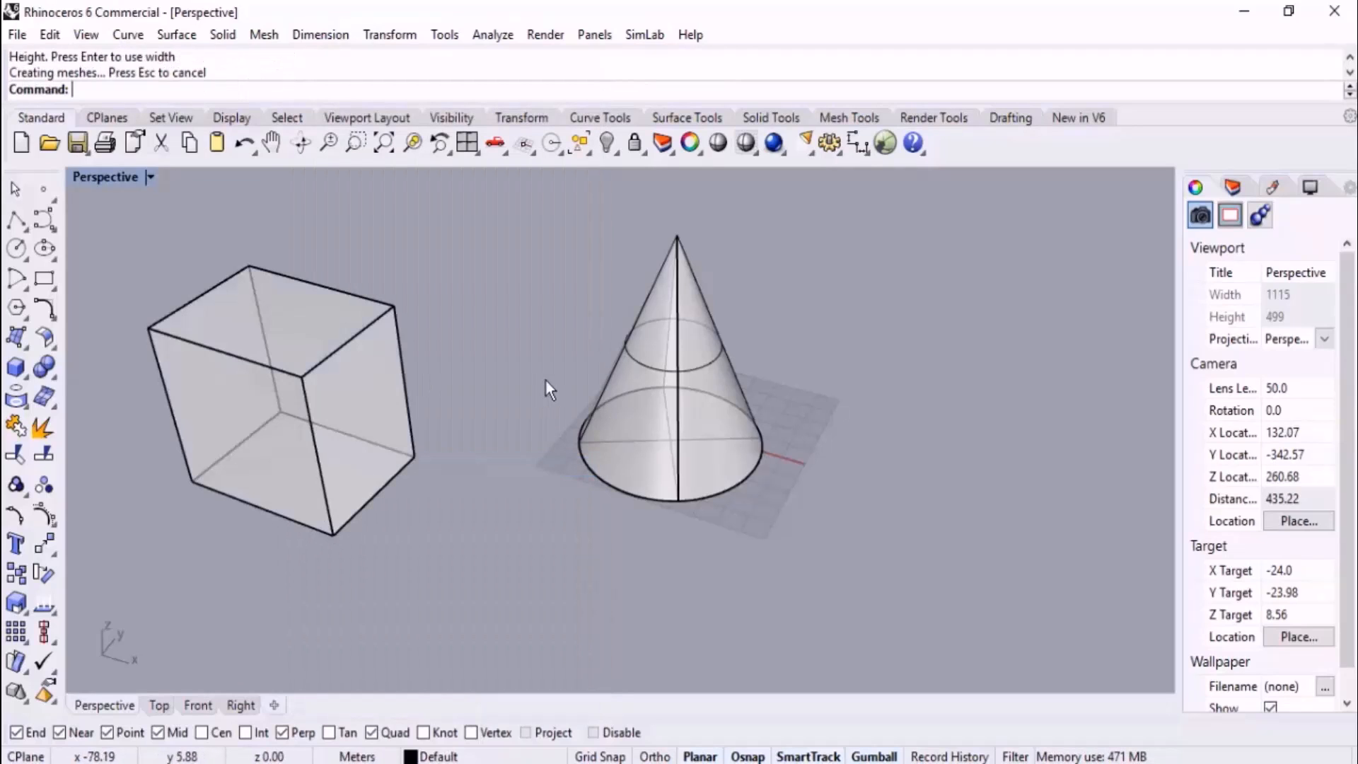
# - Look over the recent commands list and examine its length limit in the General section of Rhino Options
pyautogui.rightClick(139, 93)
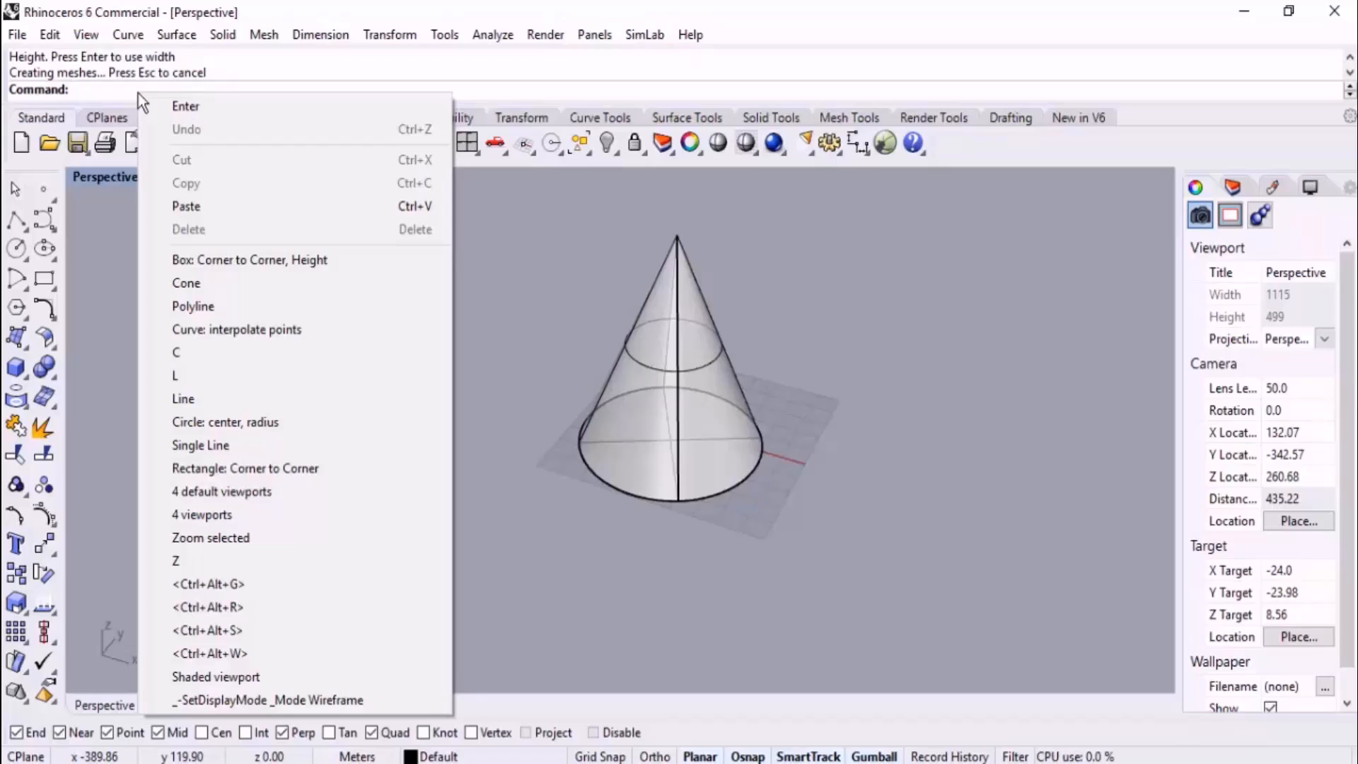
pyautogui.click(865, 257)
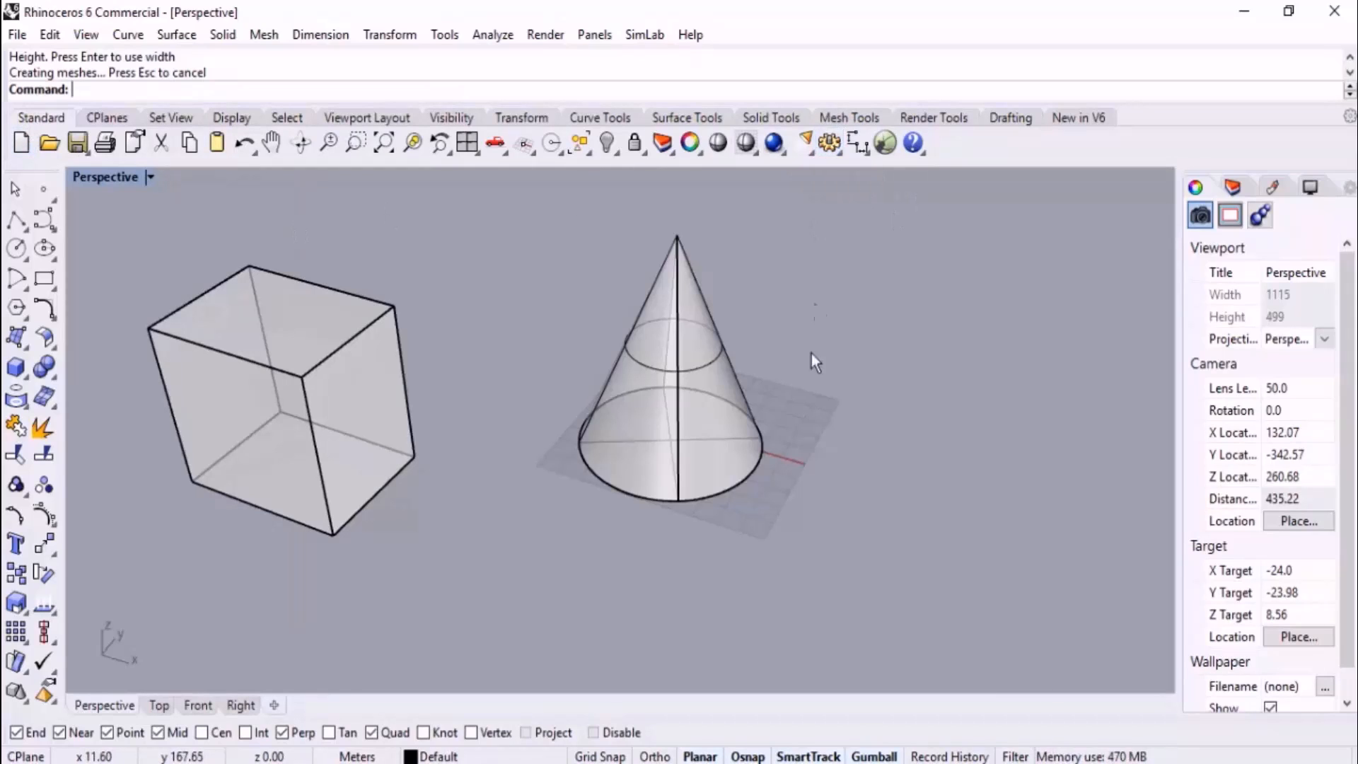
pyautogui.write('OP')
pyautogui.press('Down')
pyautogui.press('Down')
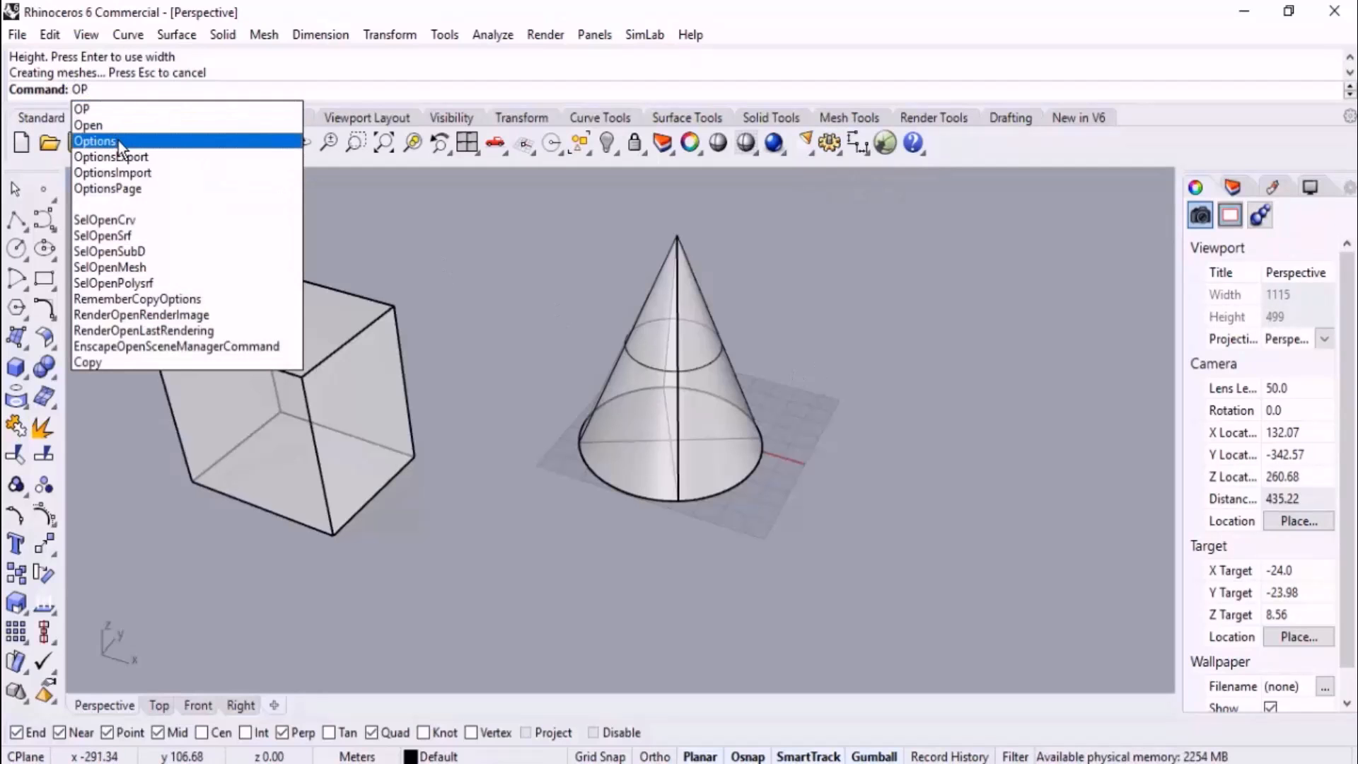
pyautogui.press('Return')
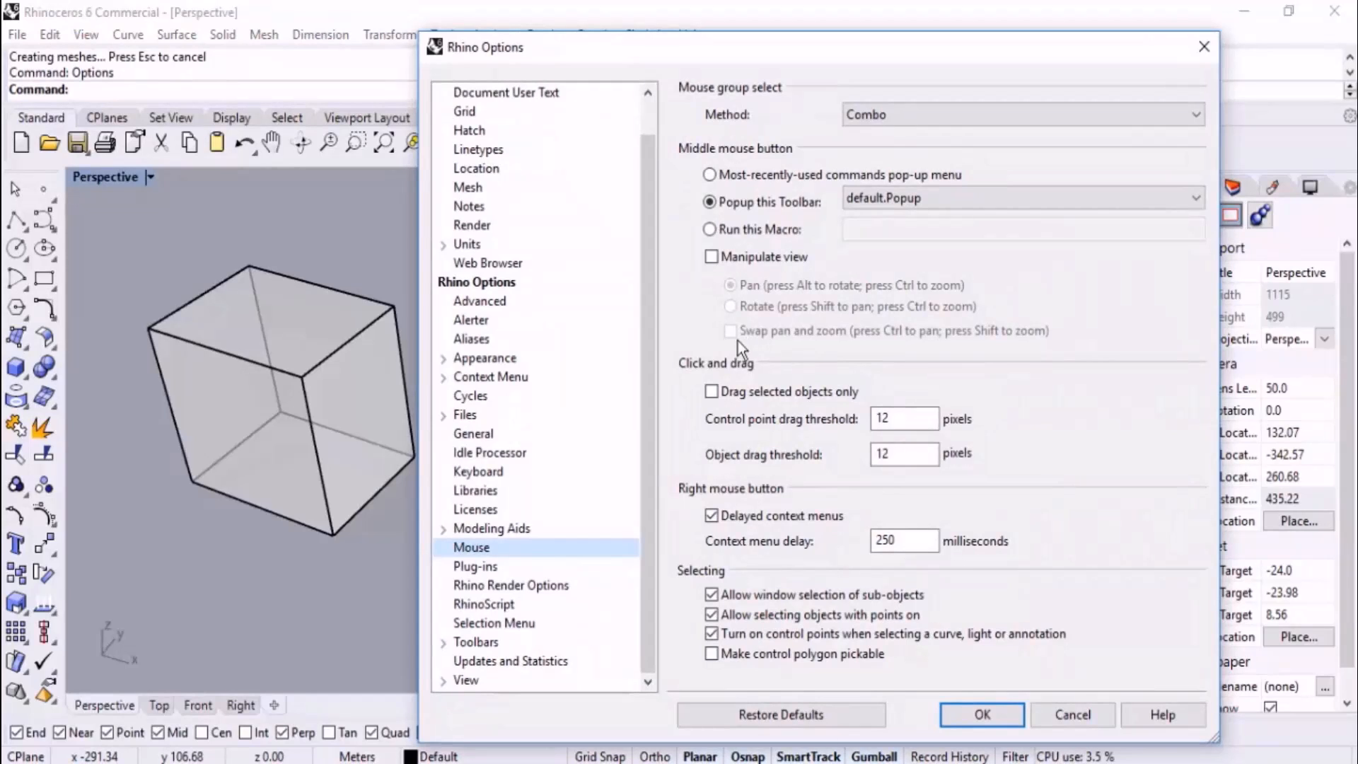
pyautogui.moveTo(651, 375); pyautogui.dragTo(648, 261)
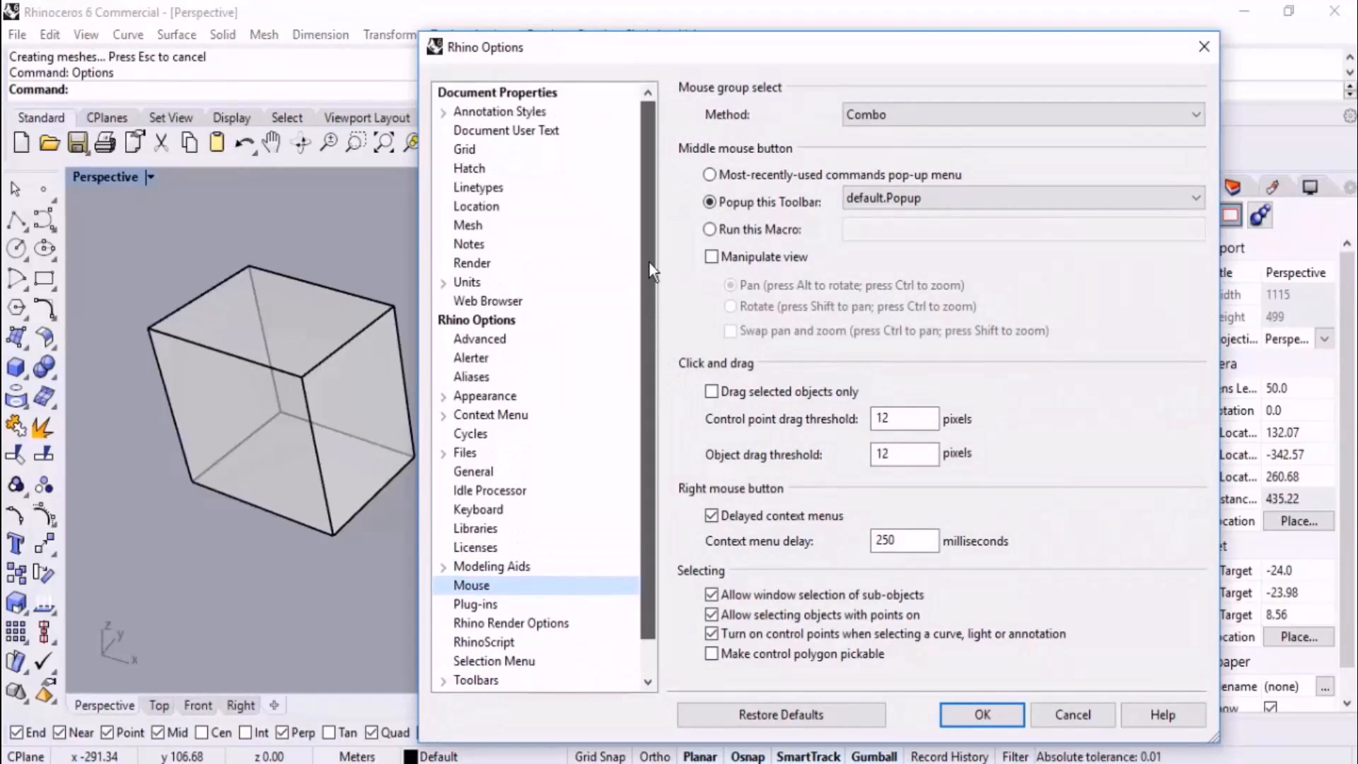
pyautogui.moveTo(660, 348); pyautogui.dragTo(664, 435)
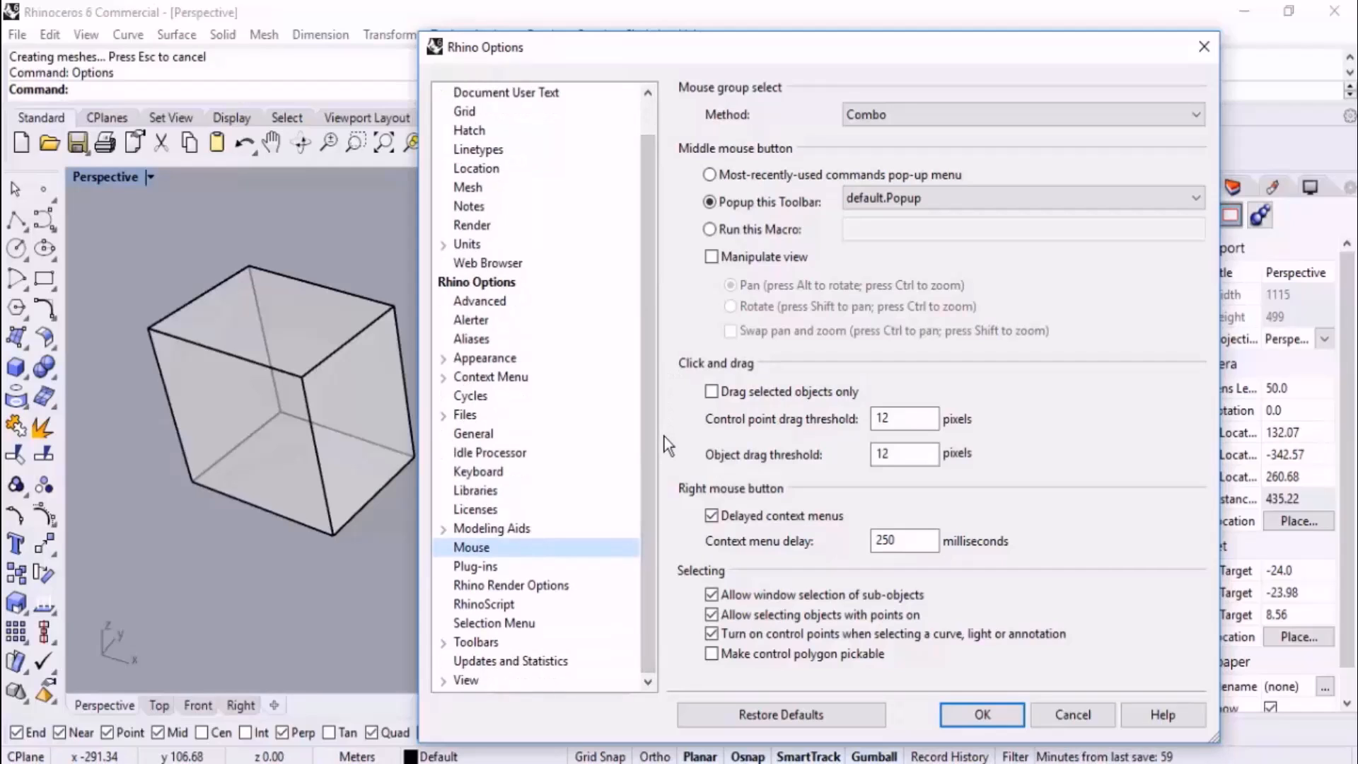
pyautogui.click(482, 433)
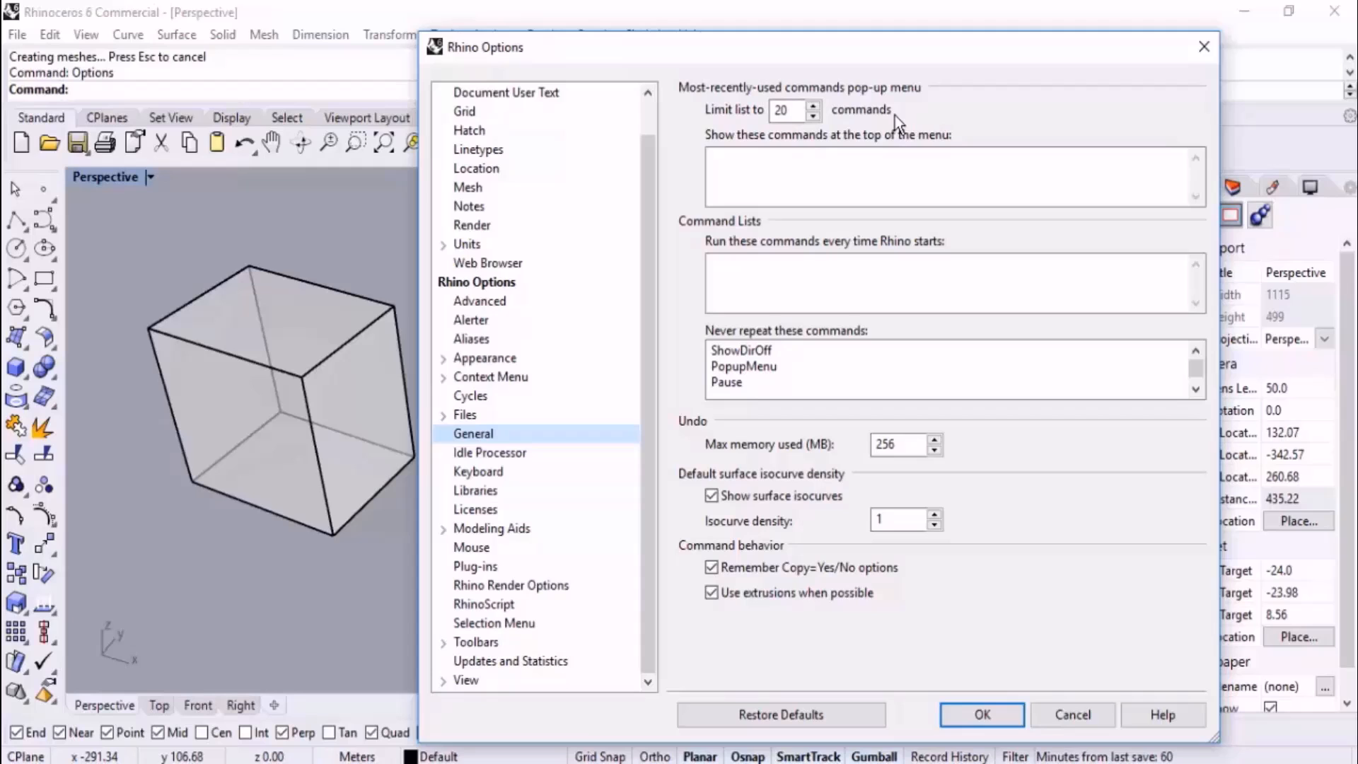
pyautogui.click(980, 714)
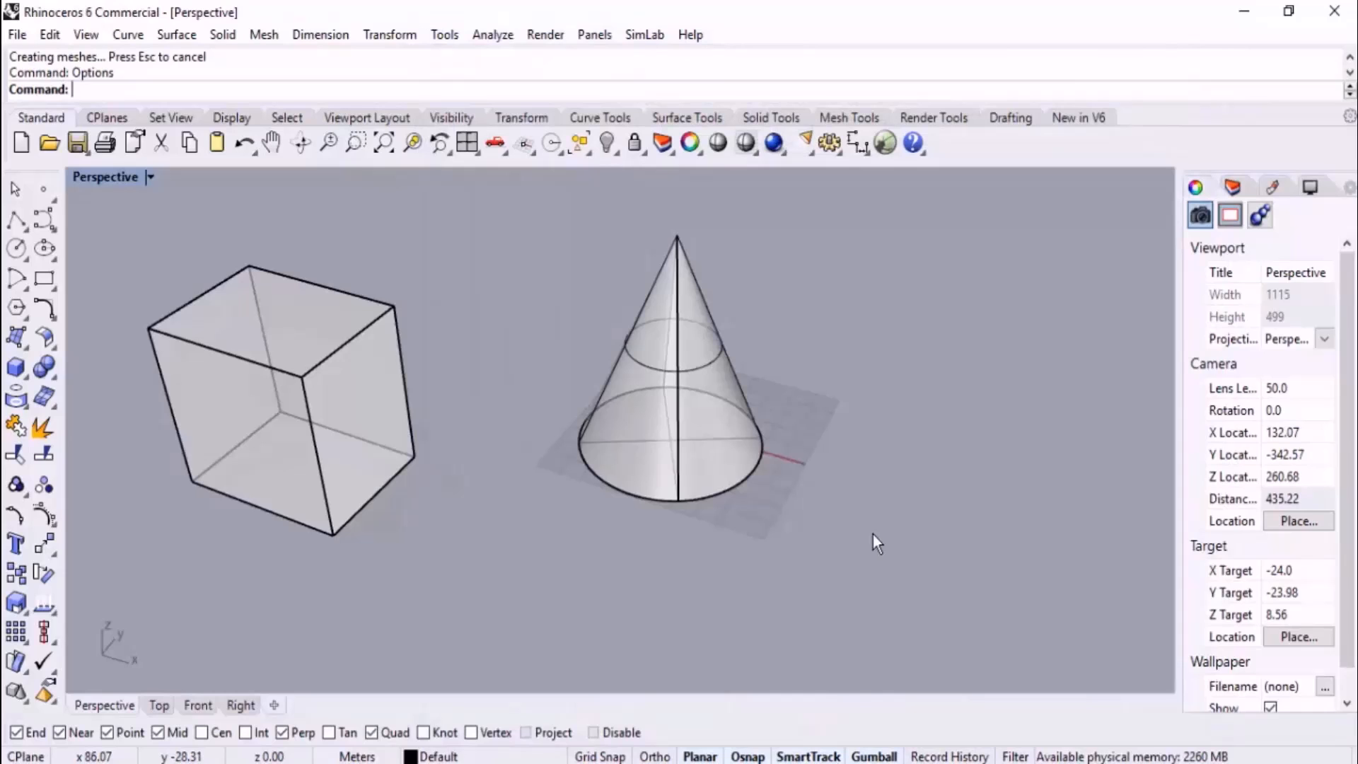
# - Delete the box and the cone, and switch to the Top view
pyautogui.scroll(-3, 809, 306)
pyautogui.moveTo(847, 239); pyautogui.dragTo(352, 535)
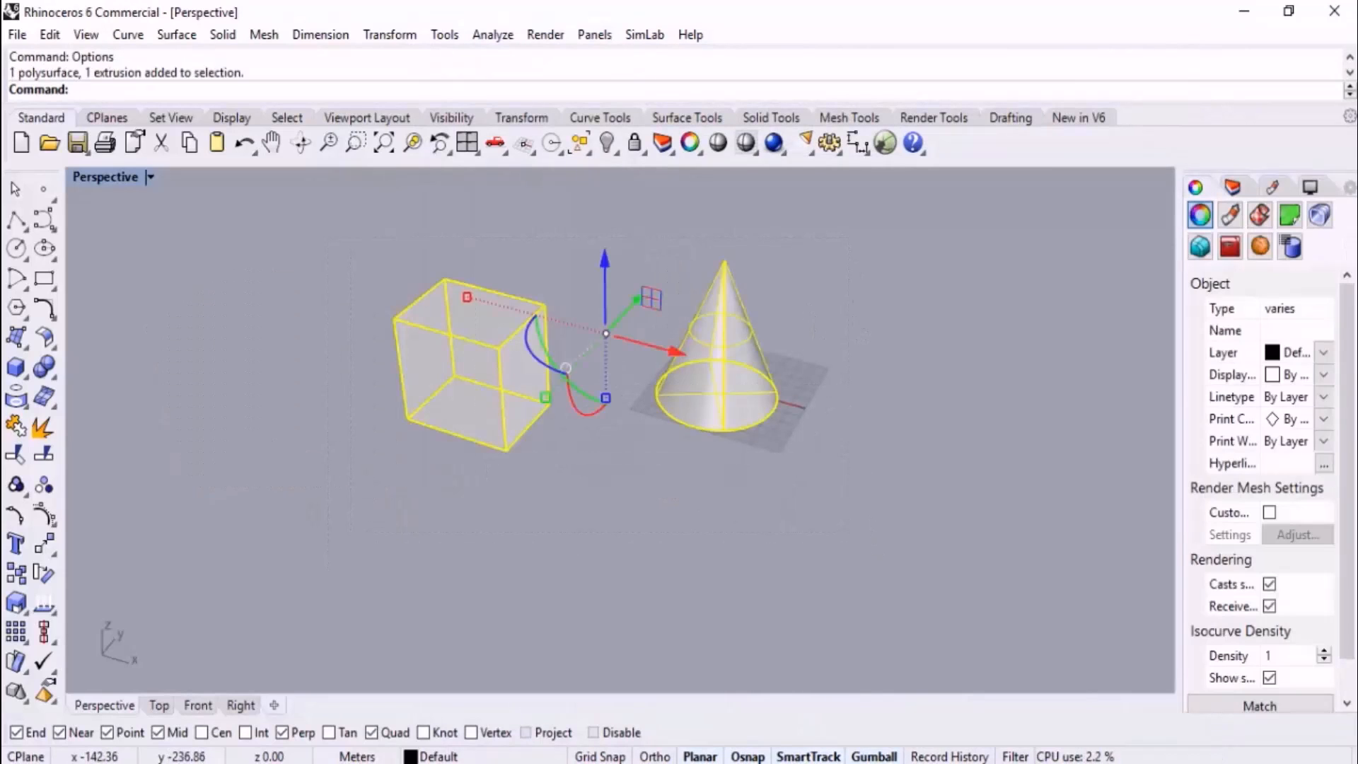
pyautogui.press('Delete')
pyautogui.click(158, 705)
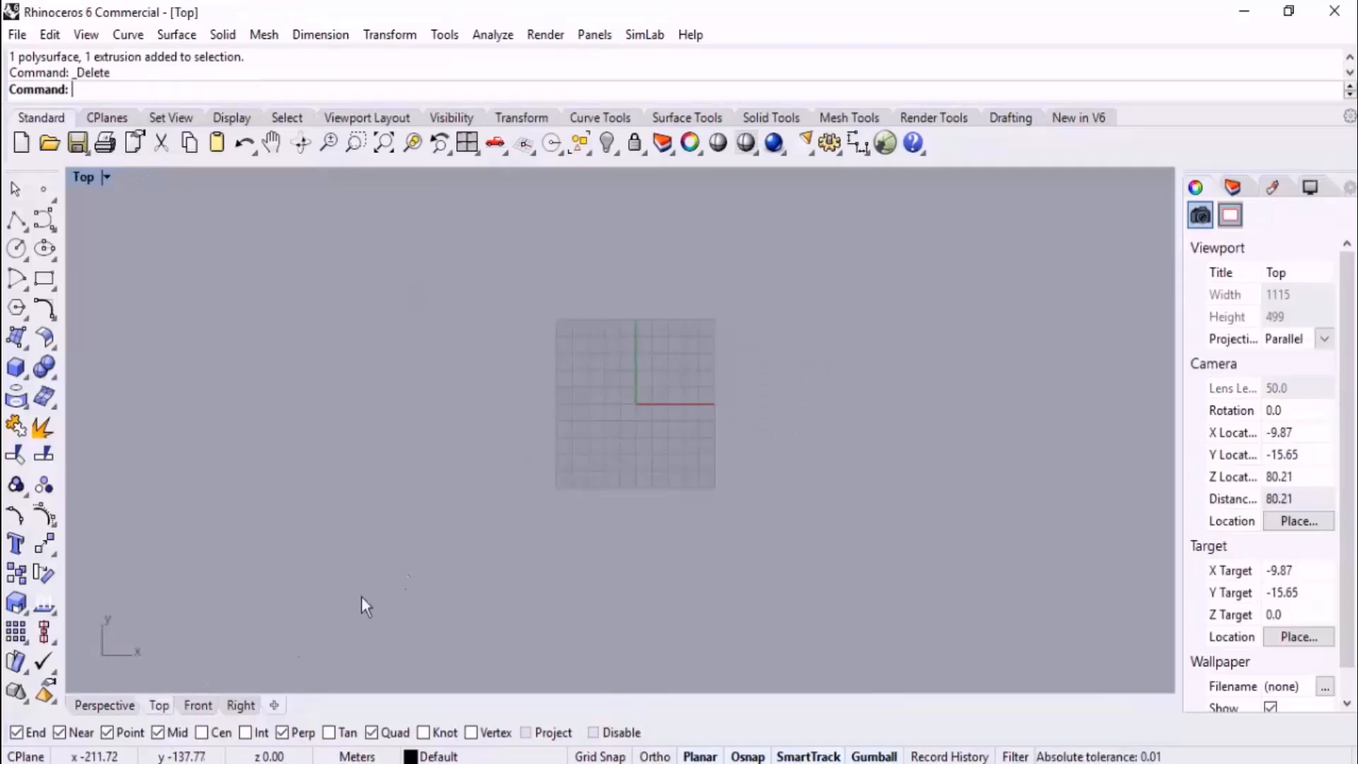
pyautogui.scroll(5, 588, 370)
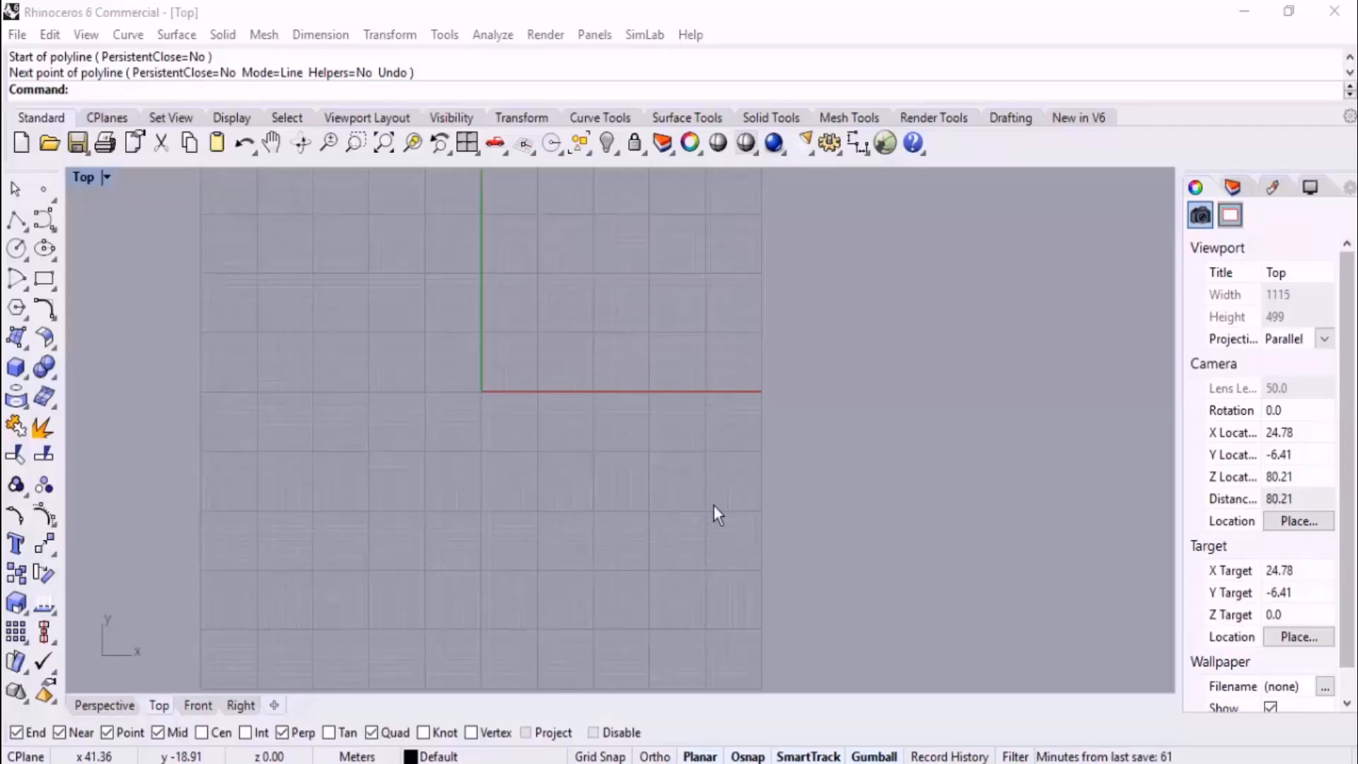
# - Open the document's Units settings in Rhino Options and look over the available model units
pyautogui.click(445, 35)
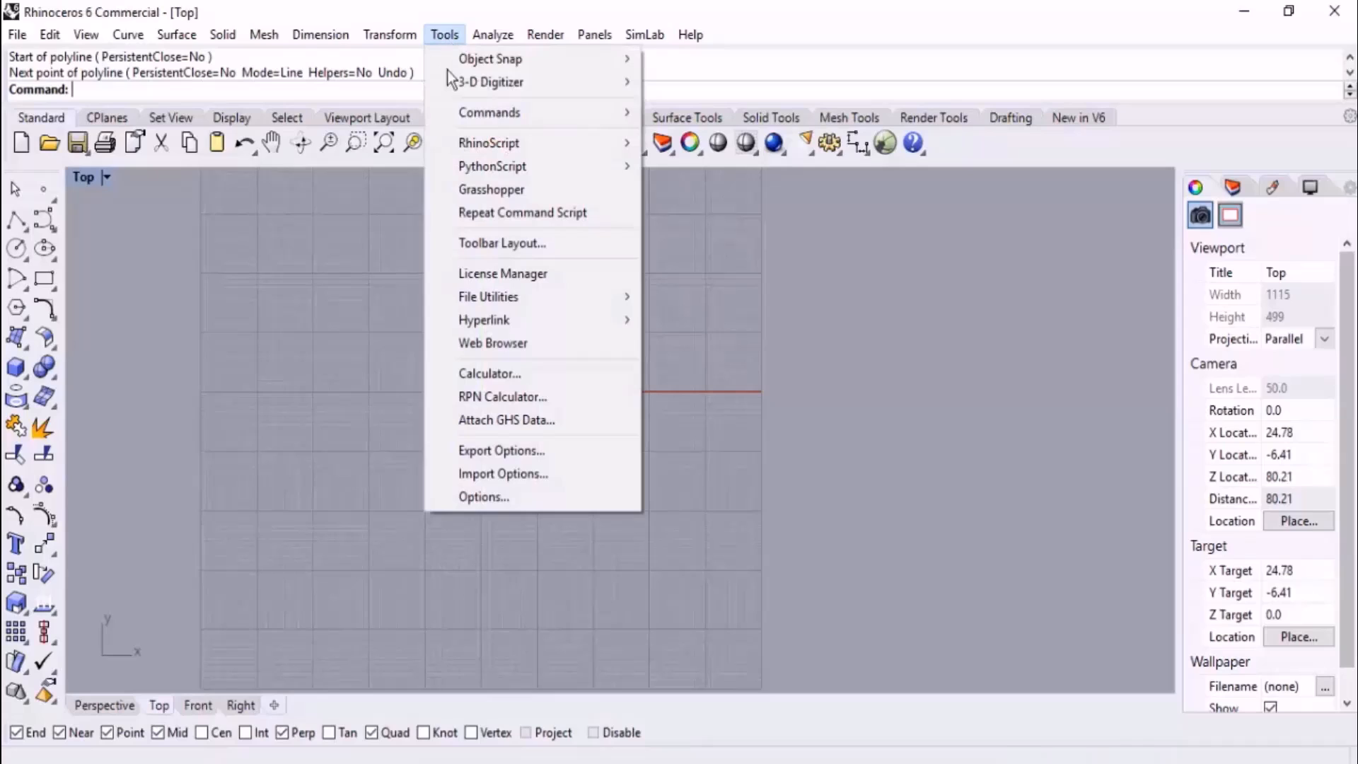
pyautogui.click(554, 502)
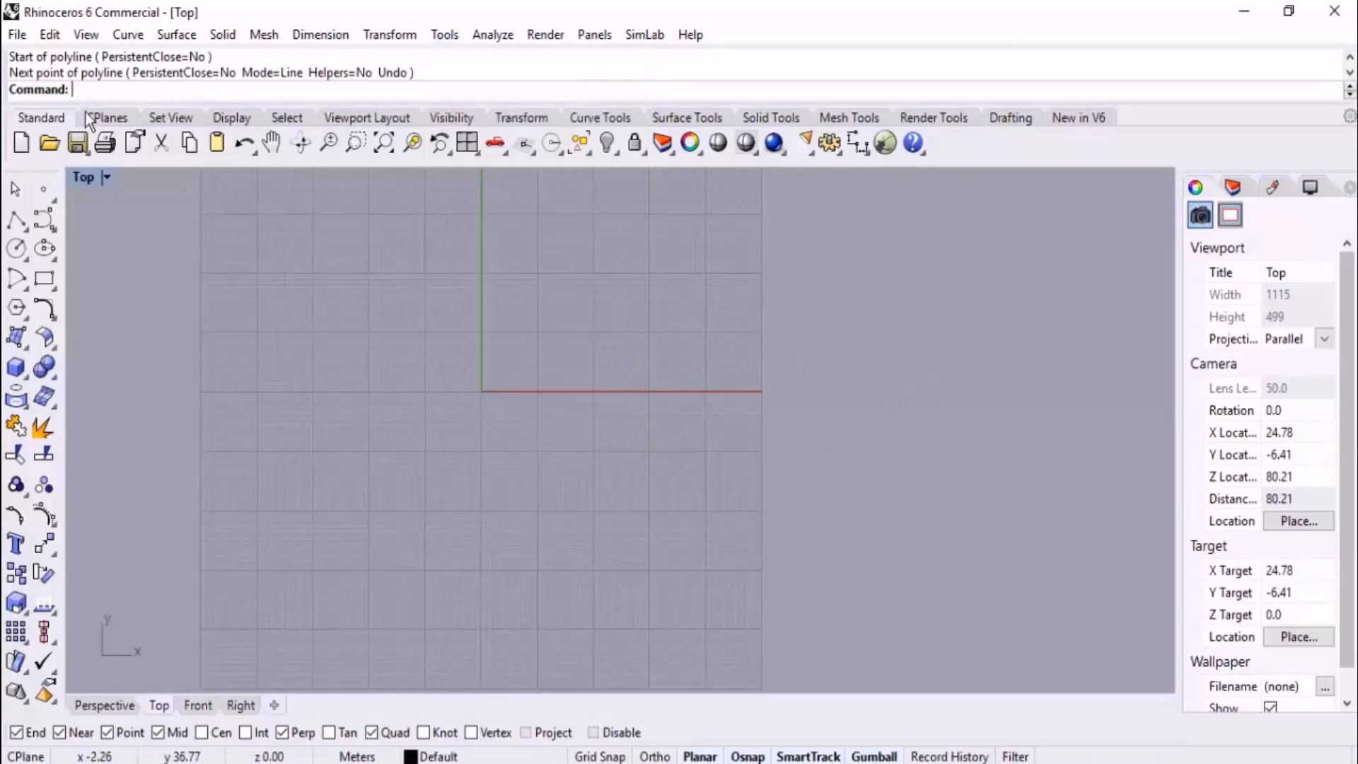
pyautogui.click(827, 145)
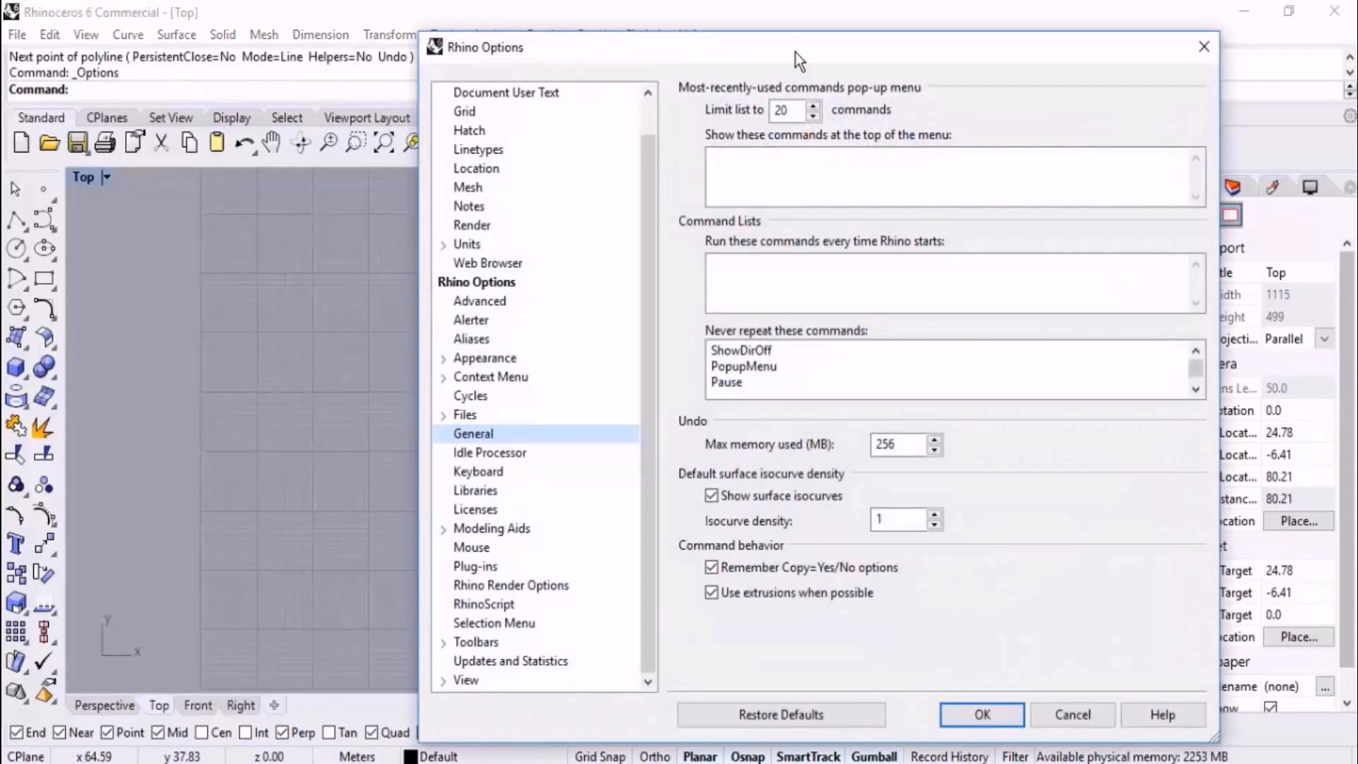
pyautogui.moveTo(795, 52); pyautogui.dragTo(672, 47)
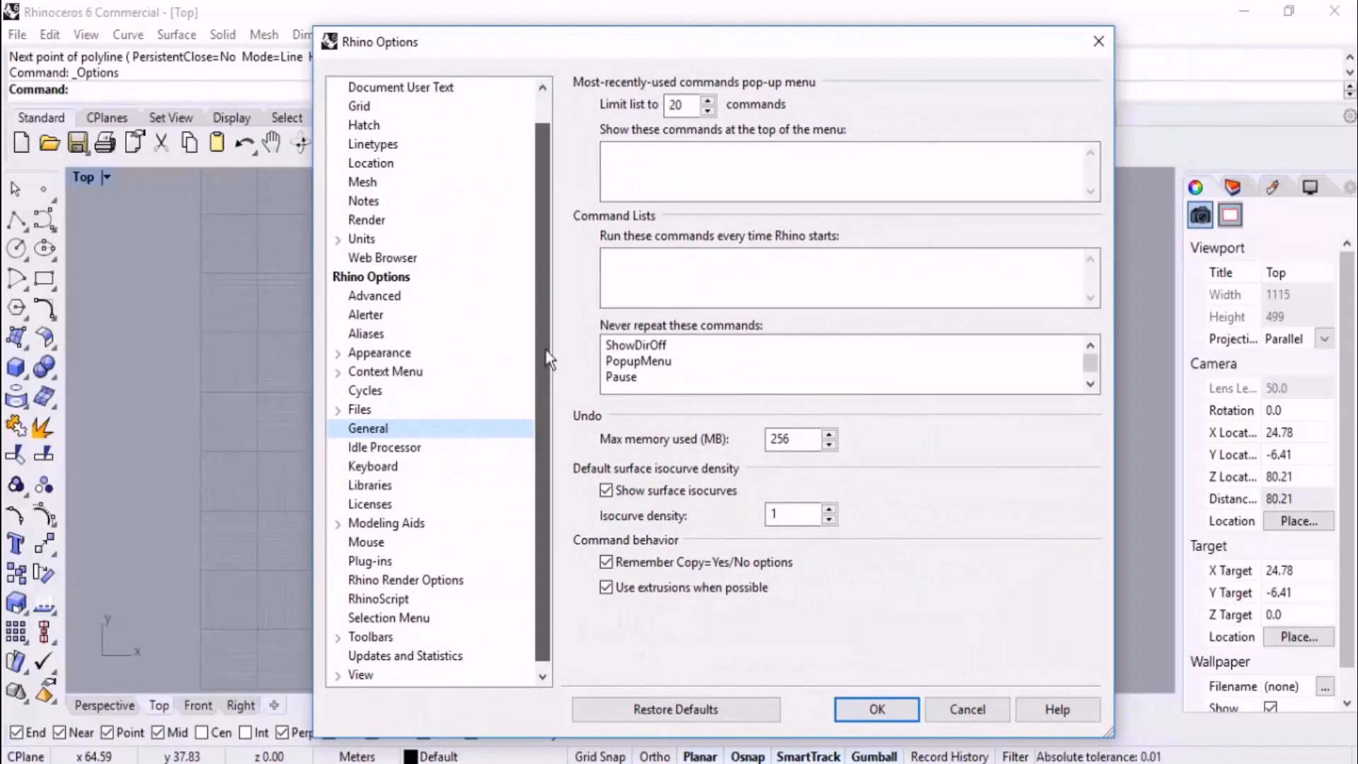
pyautogui.scroll(1, 474, 185)
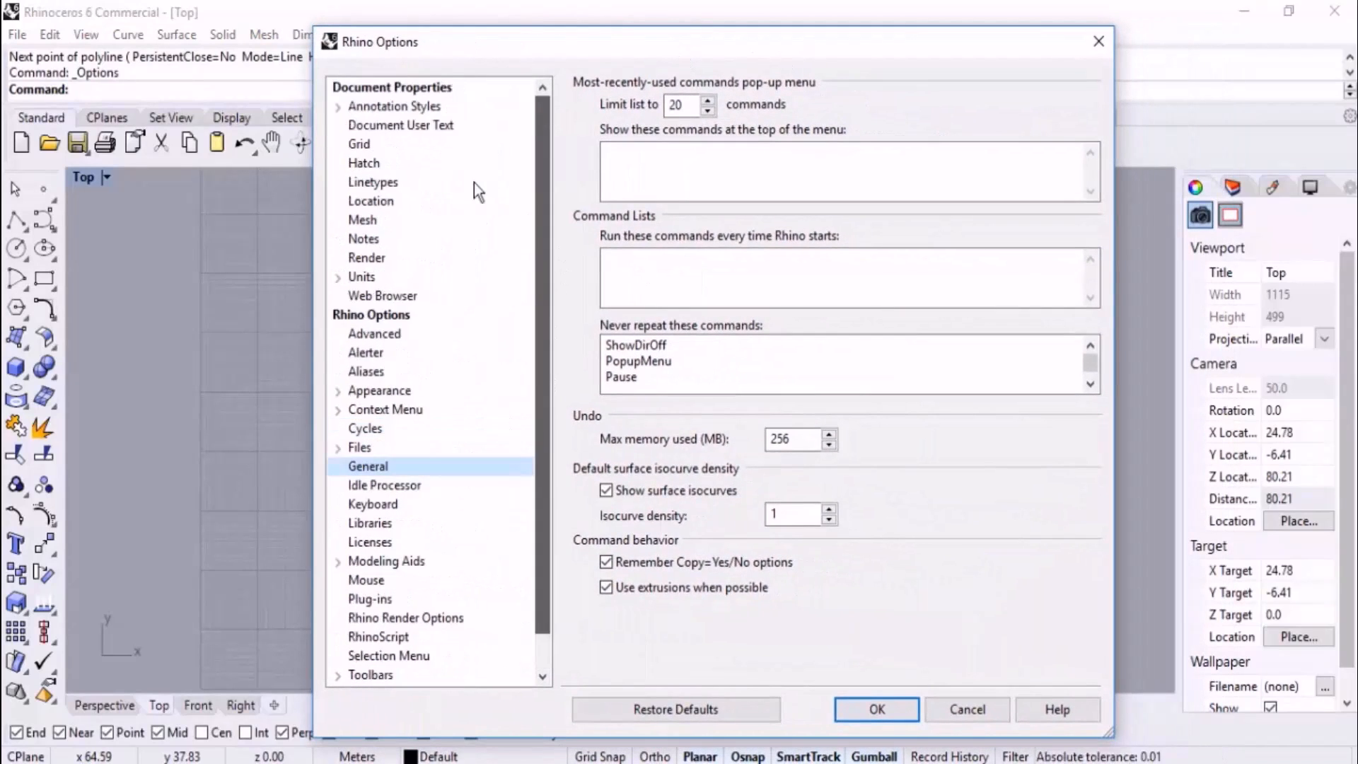
pyautogui.click(368, 280)
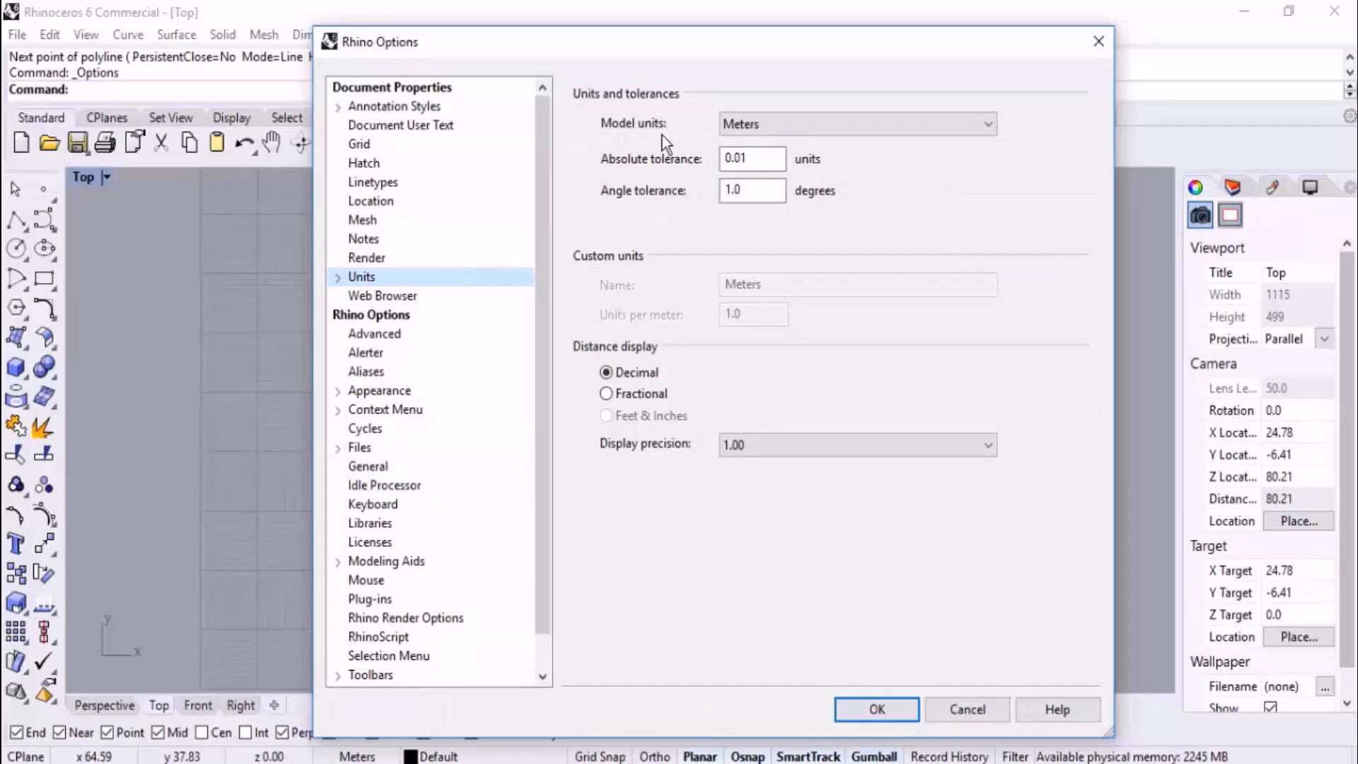
pyautogui.click(889, 135)
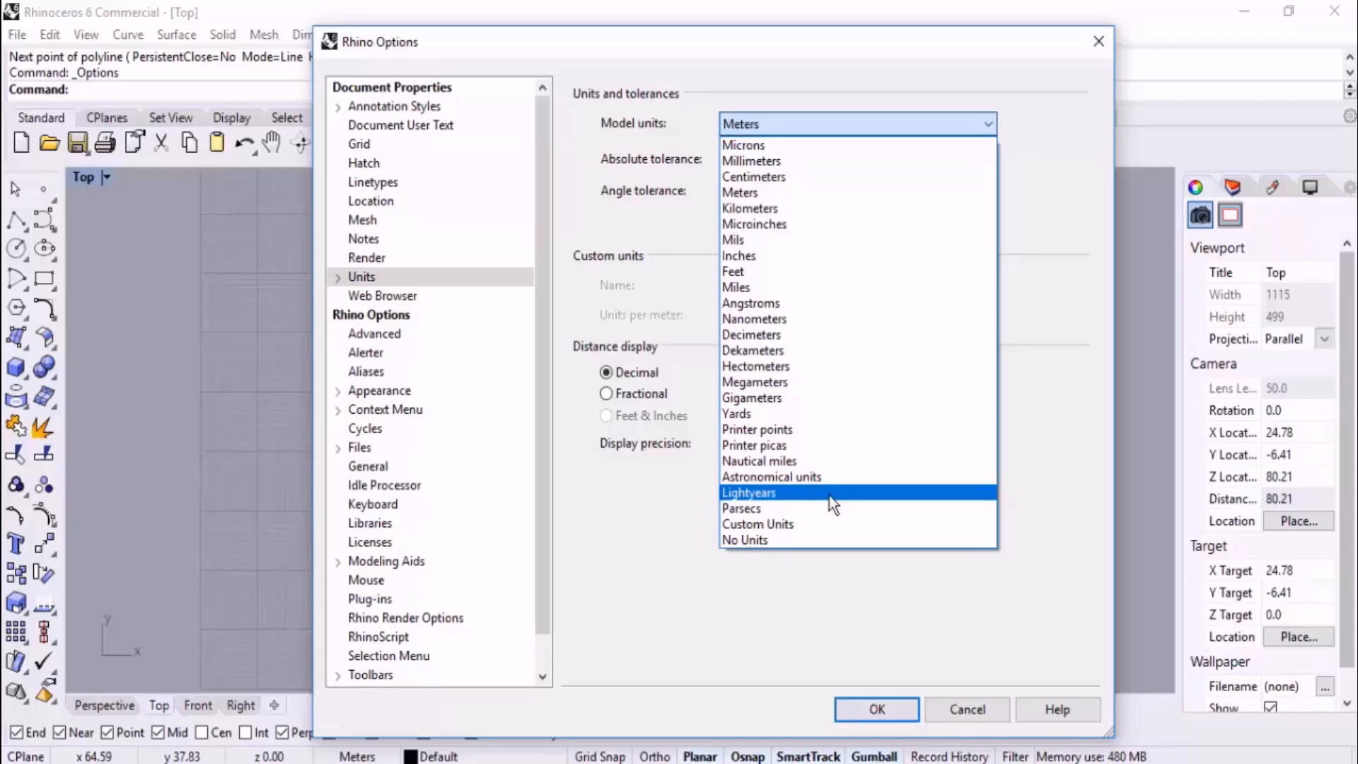
pyautogui.click(716, 618)
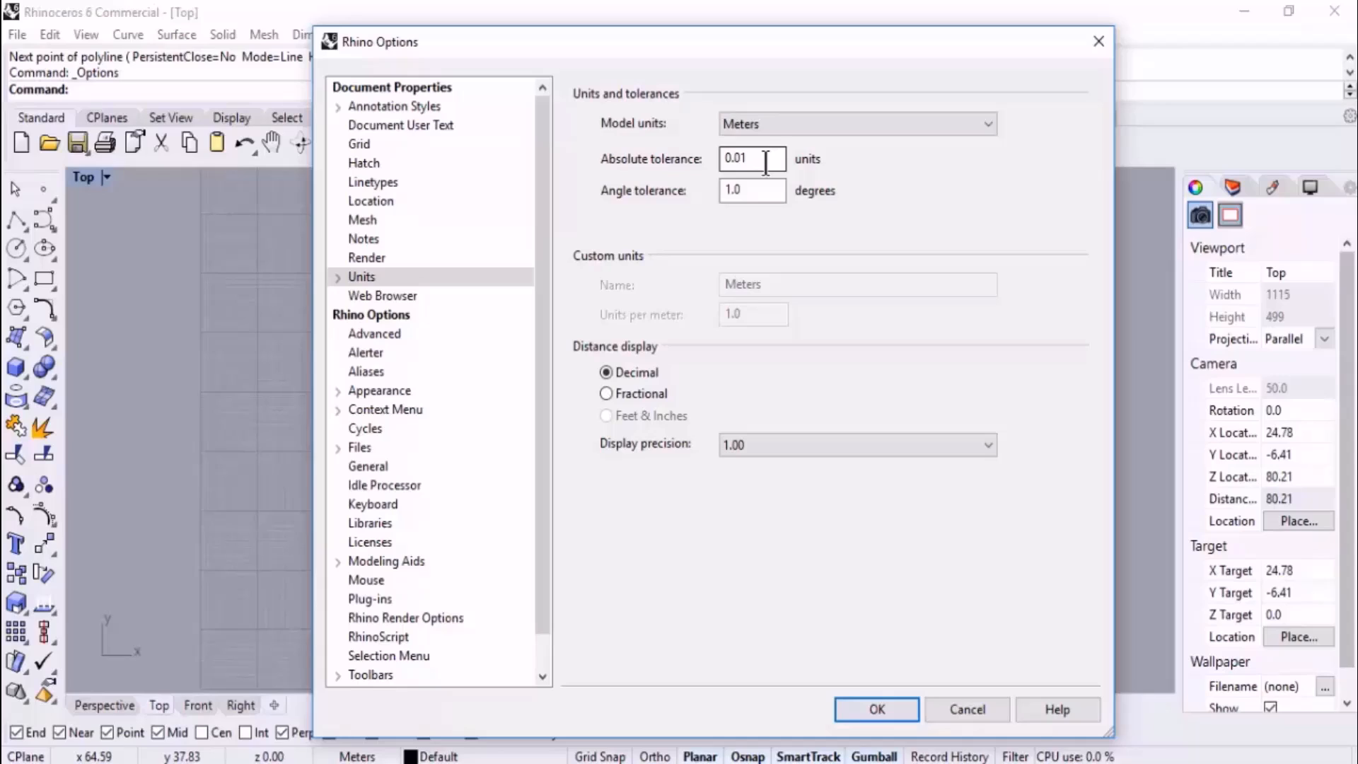
# - Set the model's absolute tolerance to 0.001 units and accept the options
pyautogui.click(741, 157)
pyautogui.write('0')
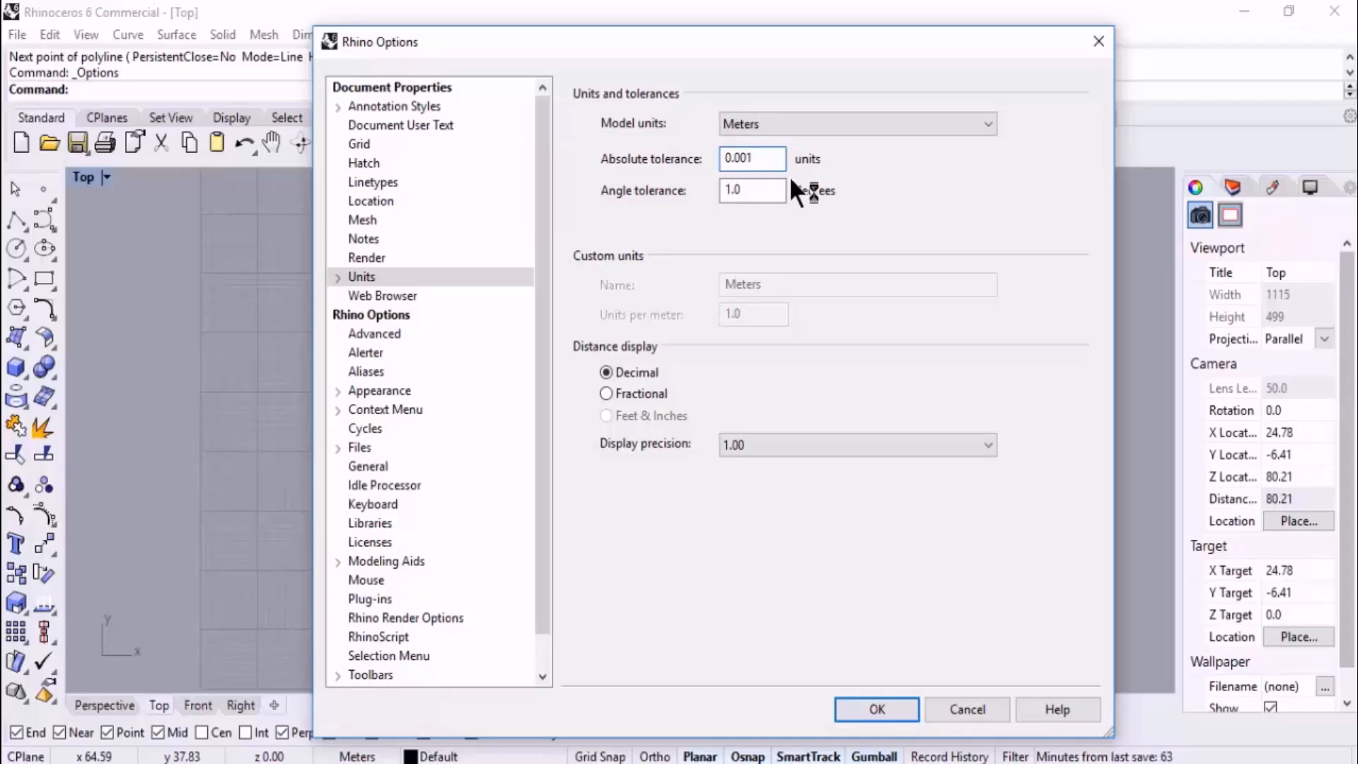
pyautogui.click(771, 190)
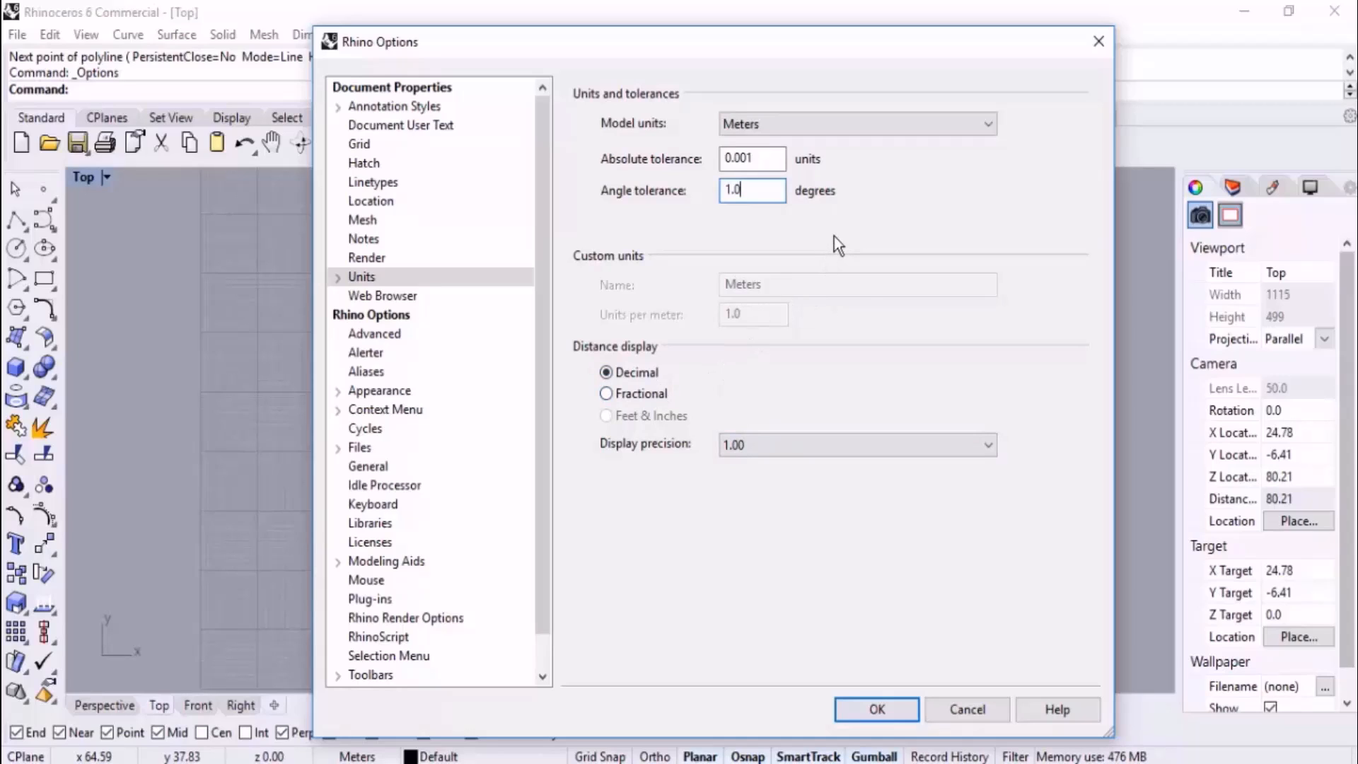
pyautogui.click(877, 709)
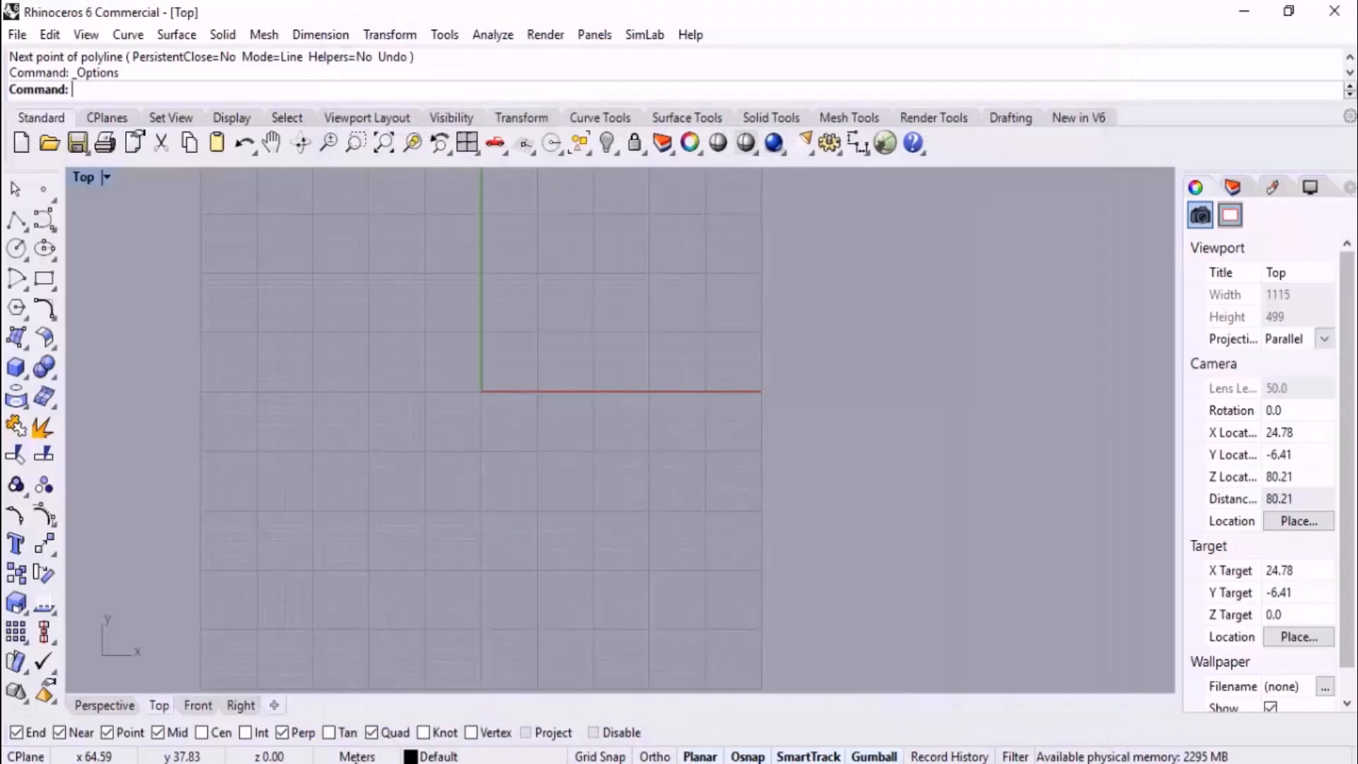
pyautogui.moveTo(717, 672); pyautogui.dragTo(740, 522, button='right')
pyautogui.scroll(20, 770, 541)
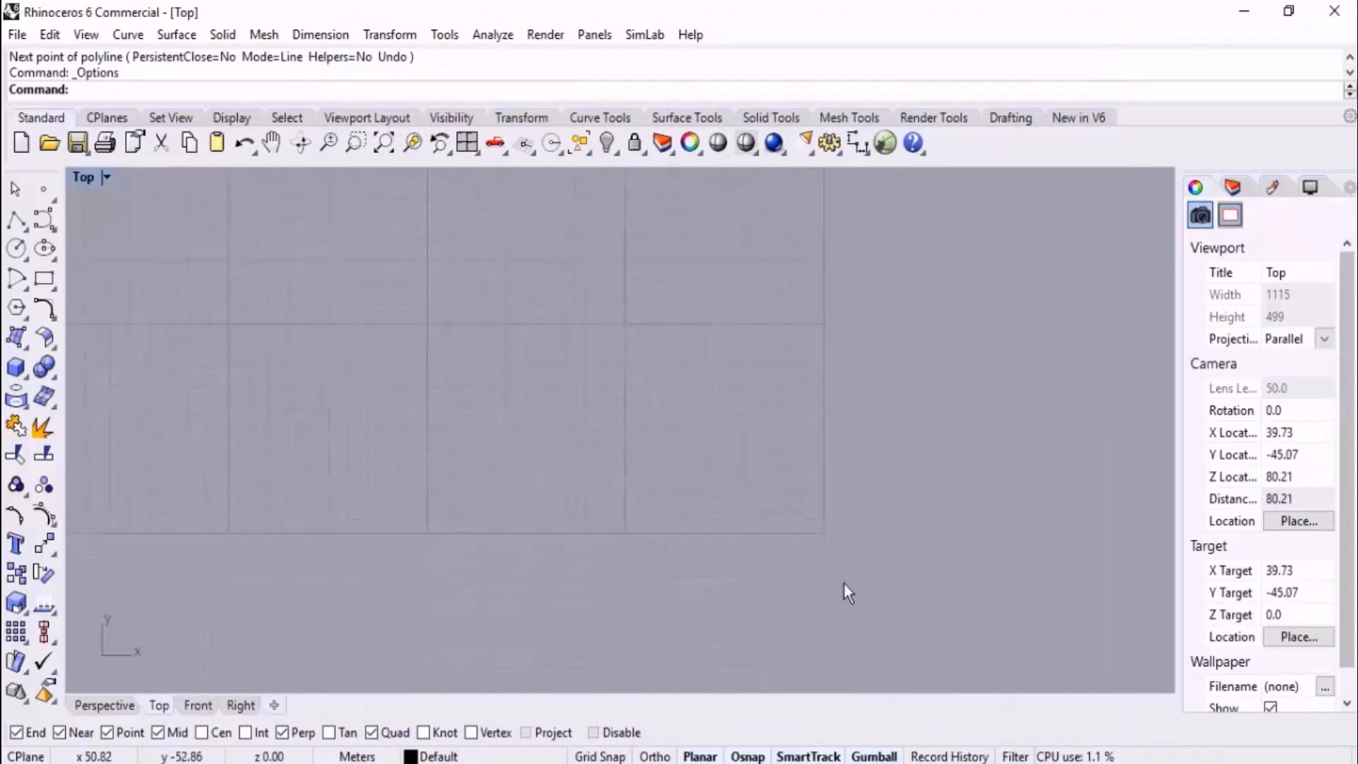
pyautogui.scroll(1, 852, 480)
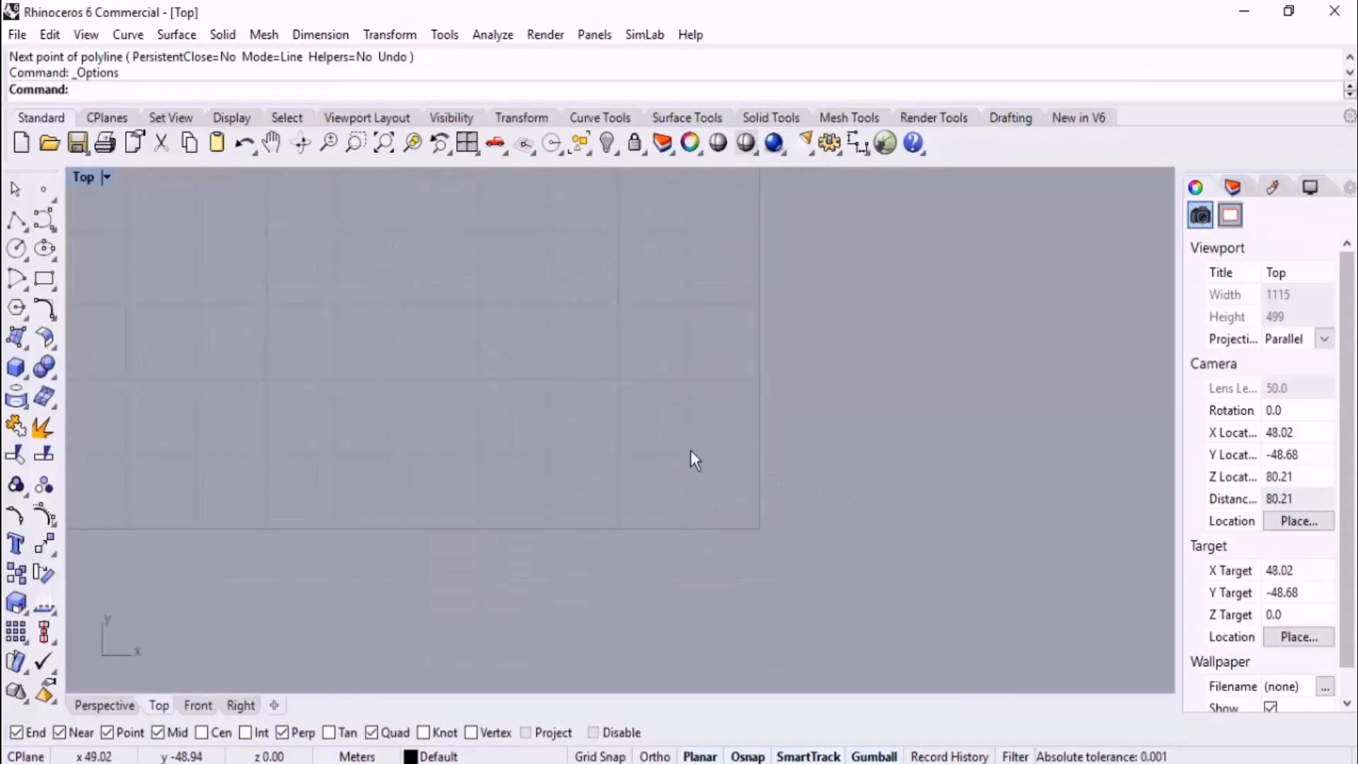
pyautogui.scroll(-15, 843, 545)
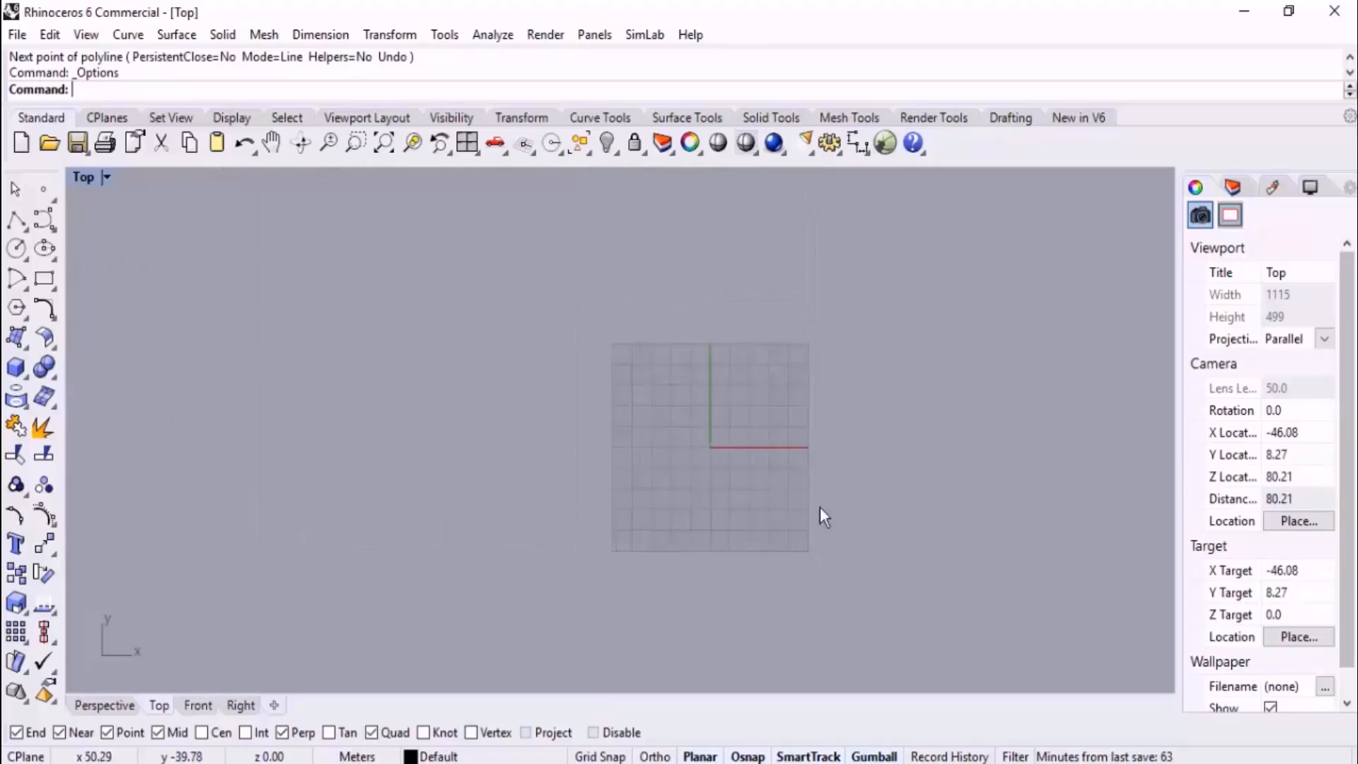
pyautogui.scroll(3, 811, 525)
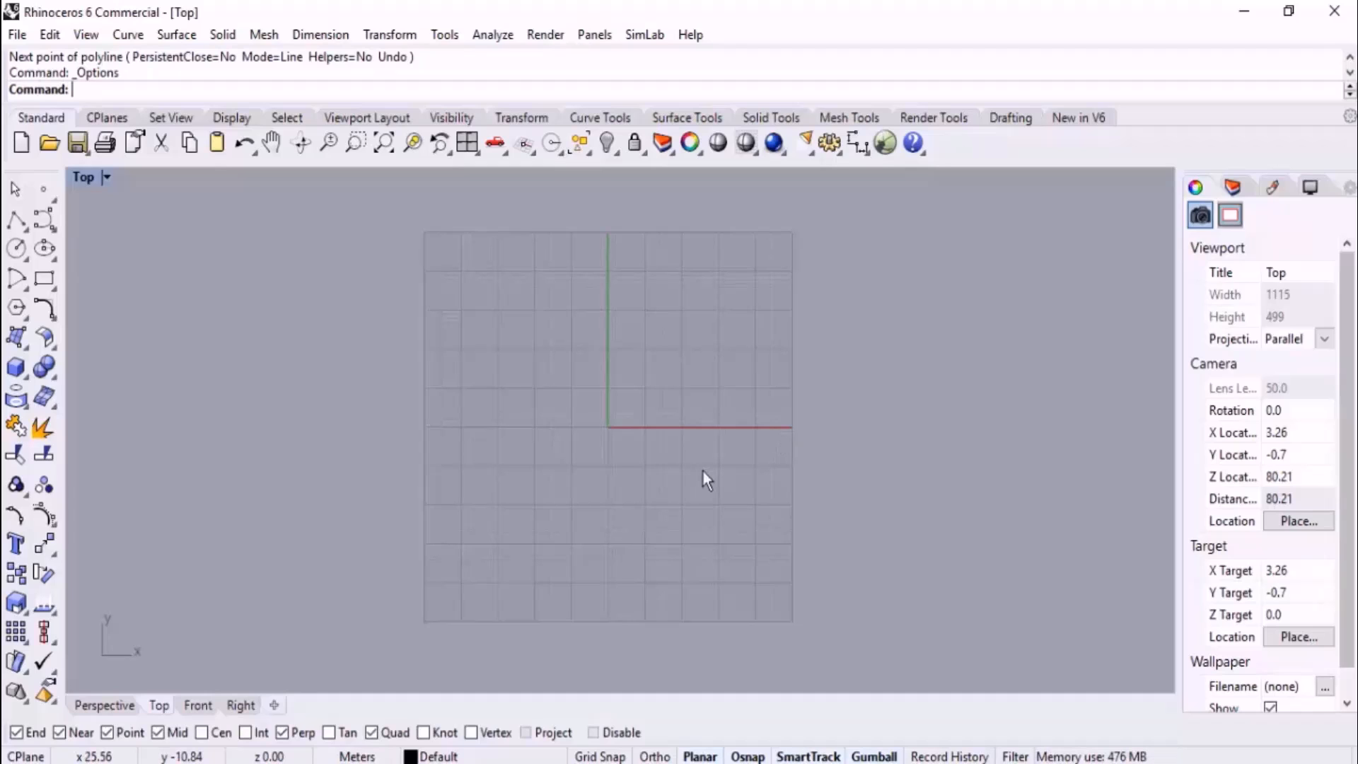
# - Read through the alias list in AutoCAD Aliases for Rhino.txt from the Class folder, close it and return to Rhino
pyautogui.click(314, 763)
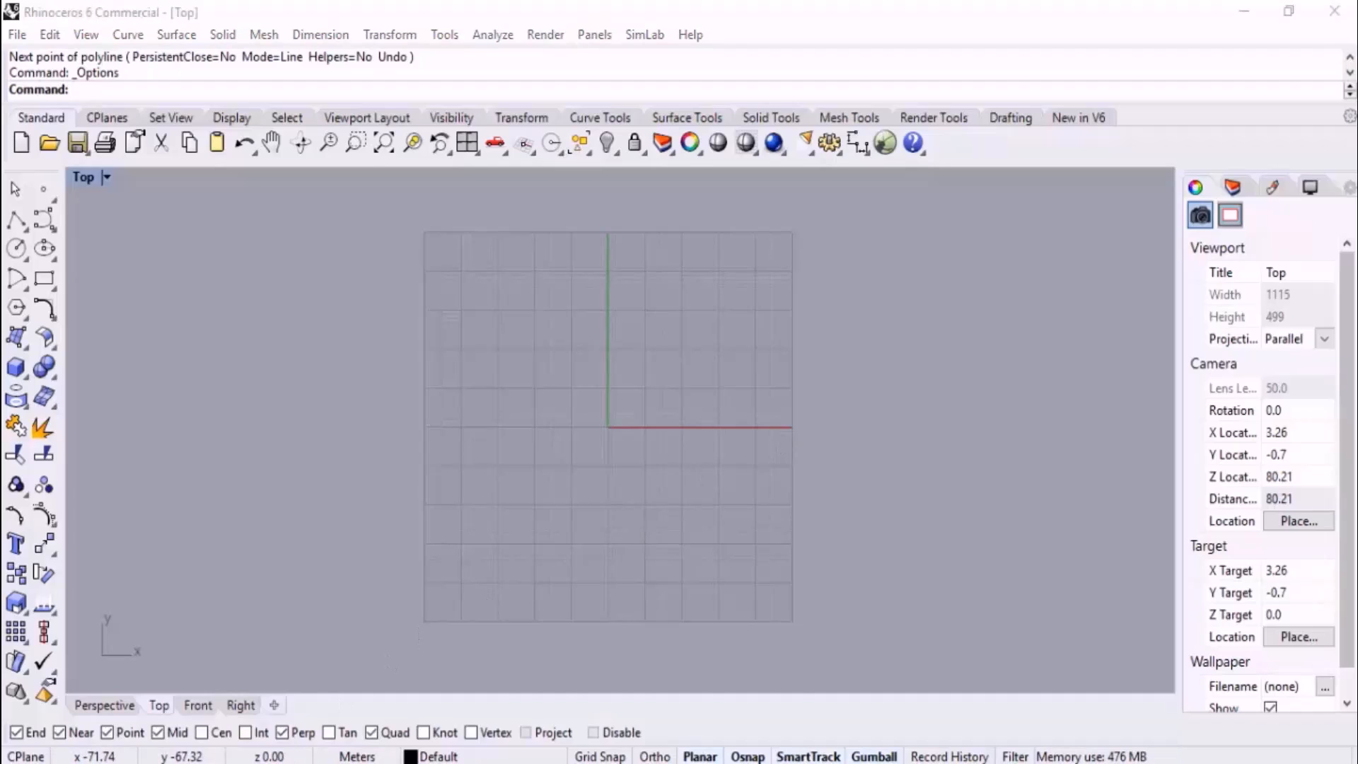
pyautogui.click(515, 652)
pyautogui.click(431, 347)
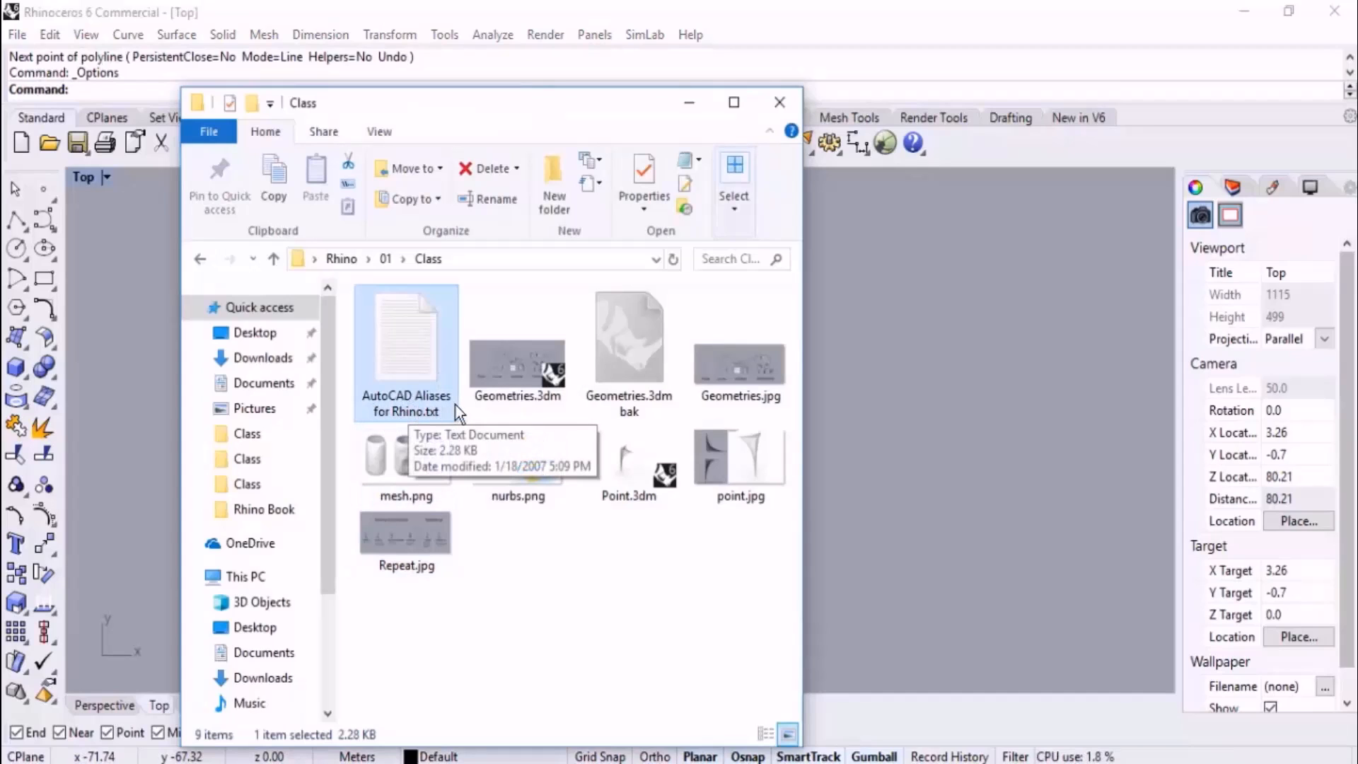
pyautogui.doubleClick(419, 350)
pyautogui.scroll(-20, 417, 339)
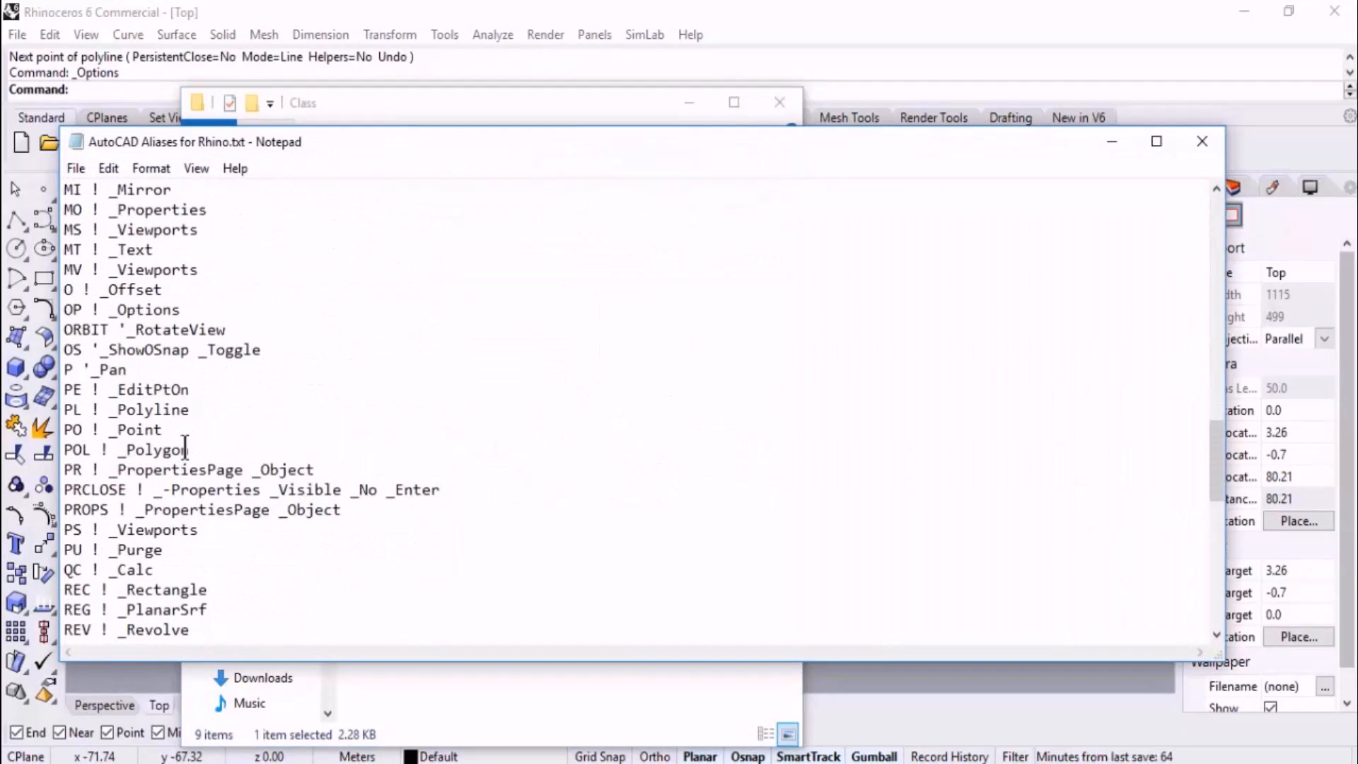
pyautogui.scroll(-2, 184, 452)
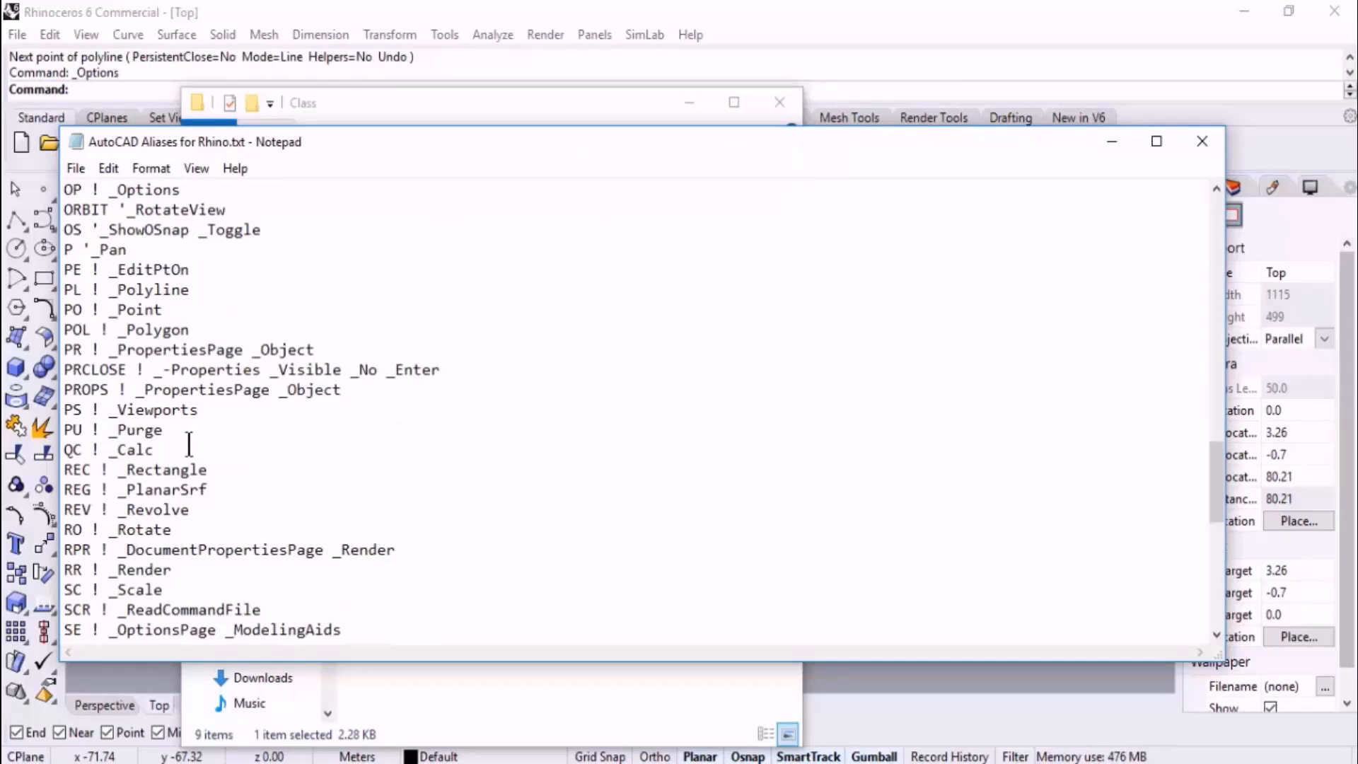
pyautogui.click(1206, 141)
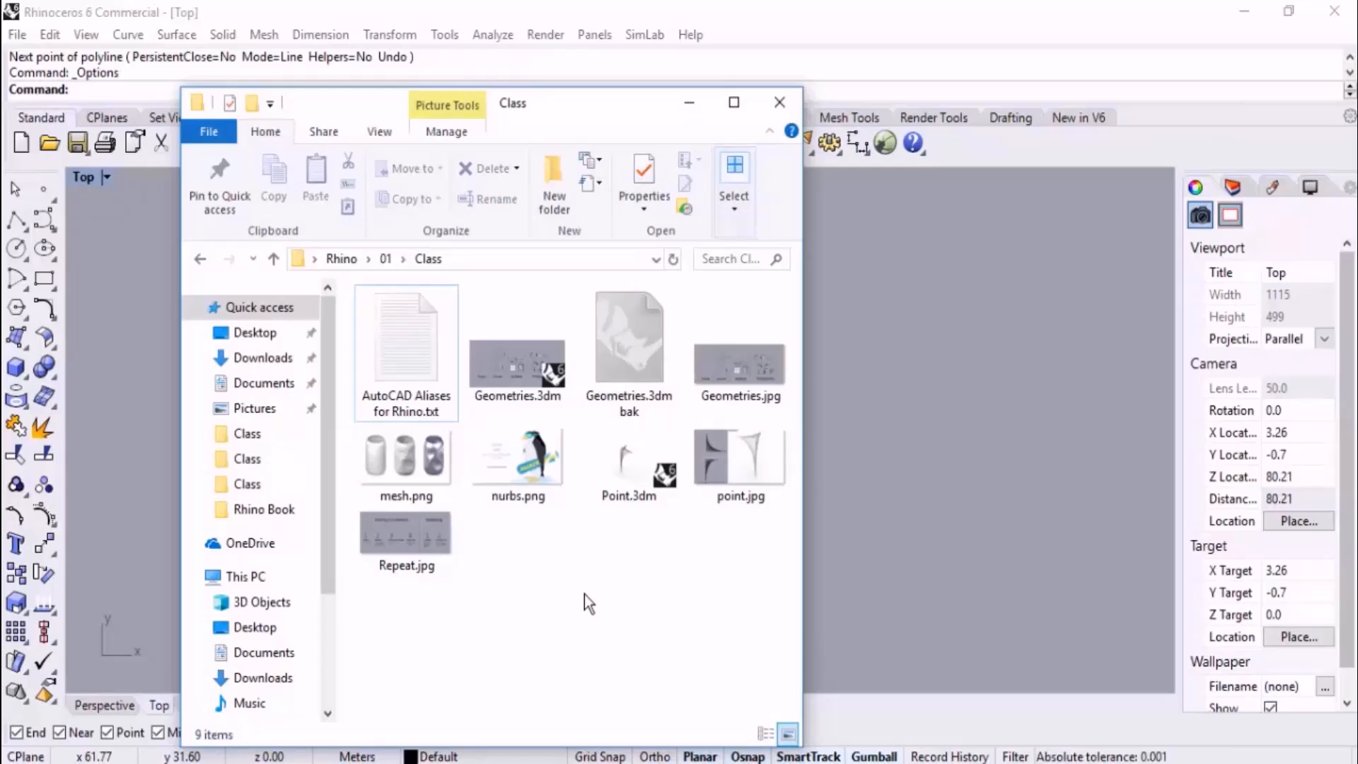
pyautogui.click(977, 325)
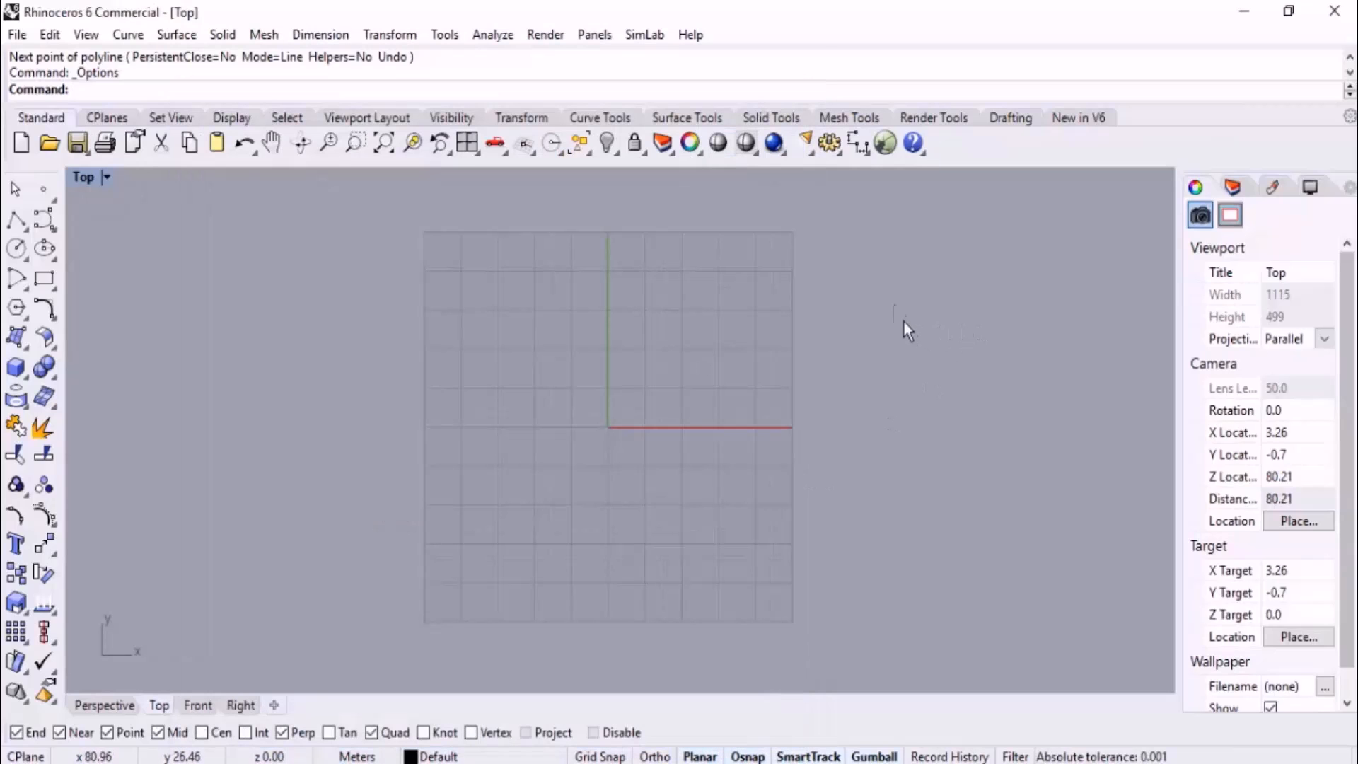
# - Restore the default command aliases in the Aliases section of Rhino Options
pyautogui.click(830, 144)
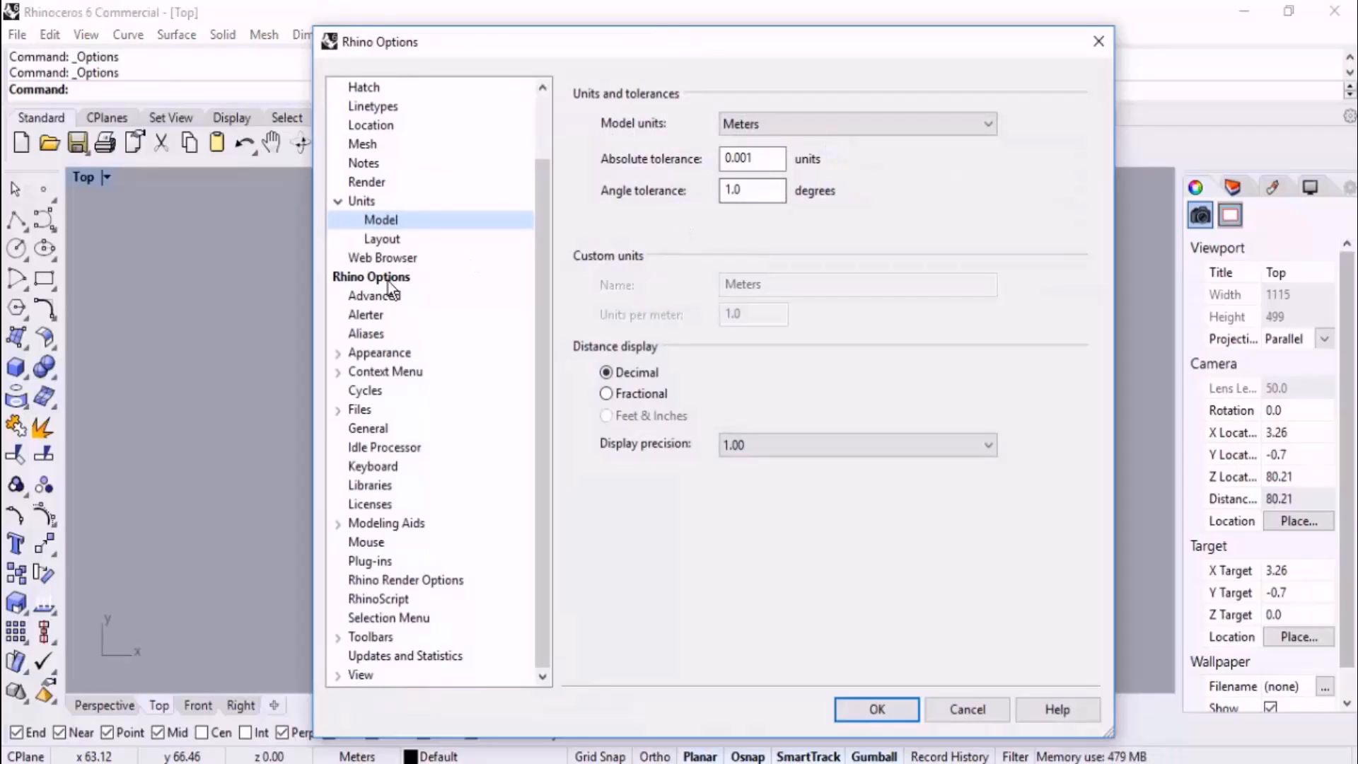
pyautogui.click(368, 334)
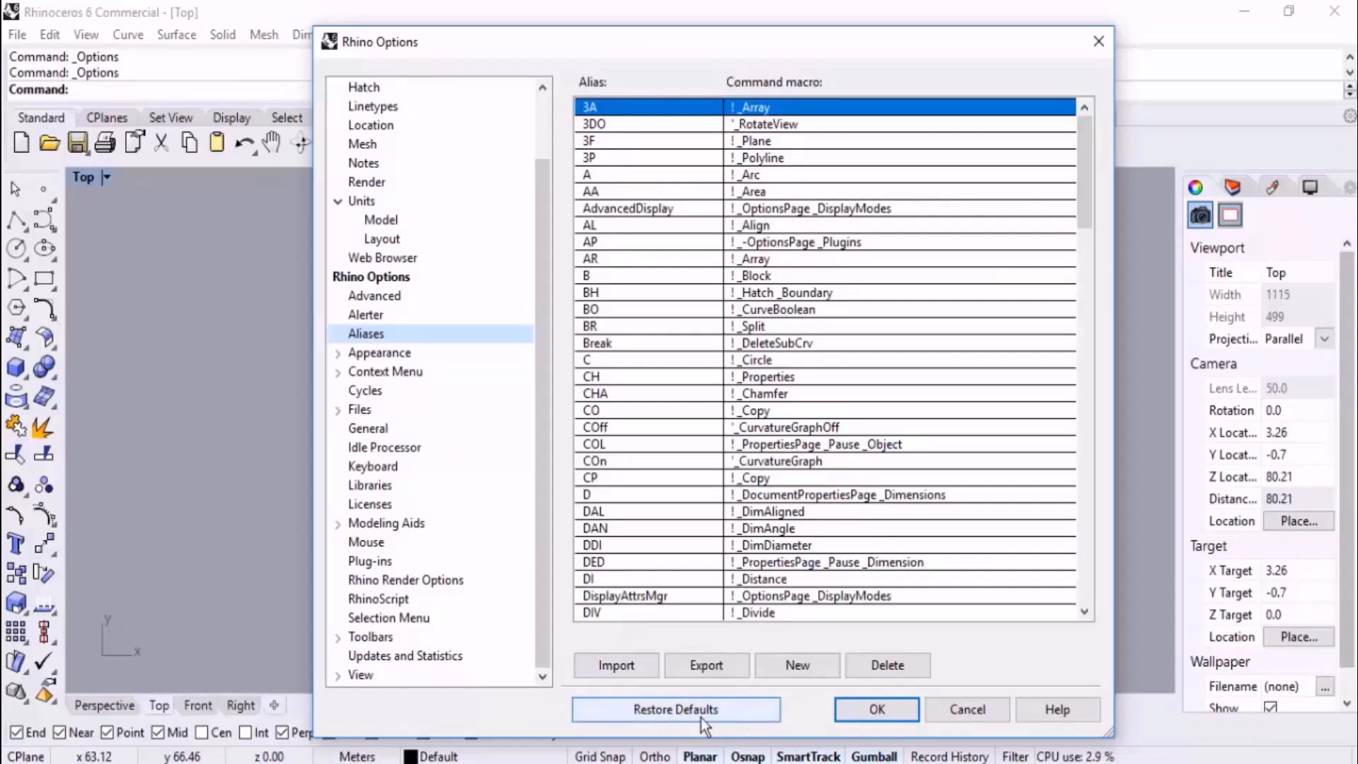
pyautogui.click(749, 717)
pyautogui.click(734, 476)
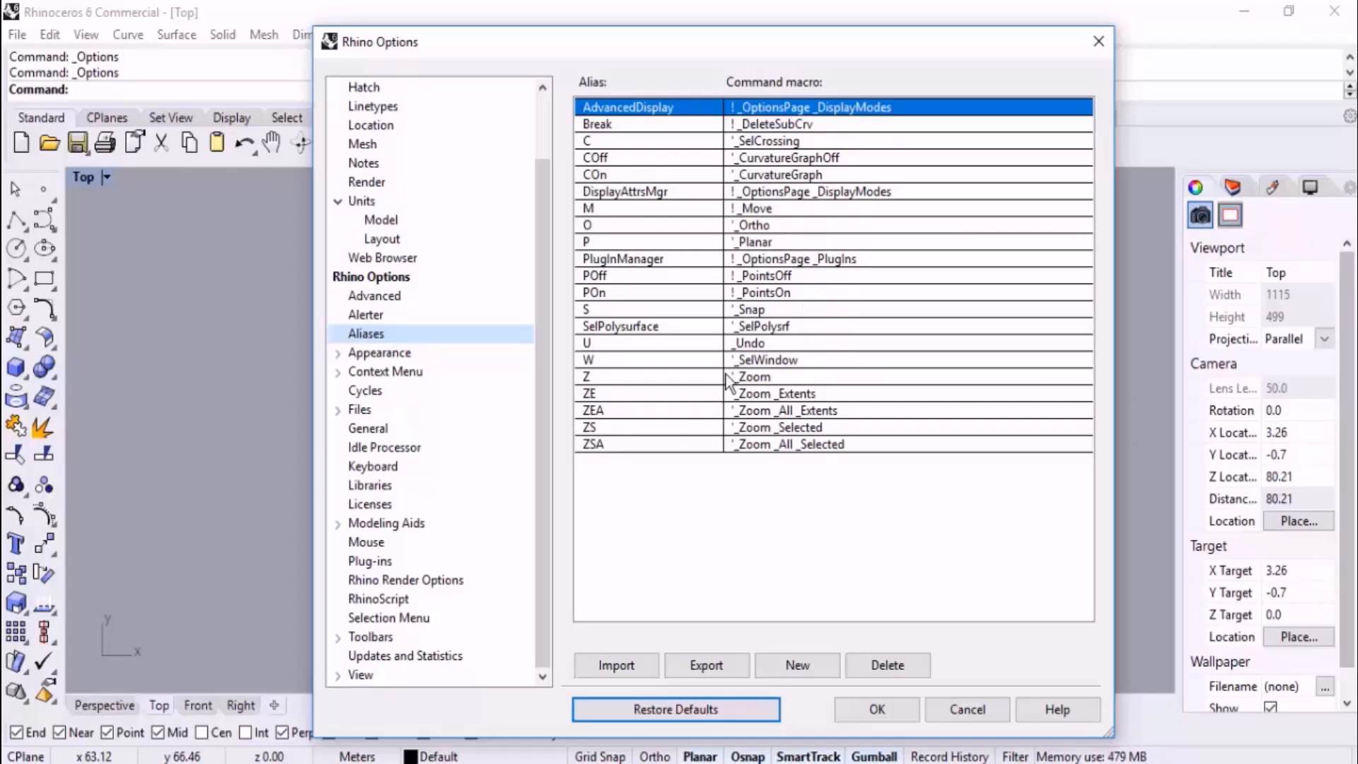
# - Import command aliases from AutoCAD Aliases for Rhino.txt in the Desktop folder Rhino > 01 > Class
pyautogui.click(630, 669)
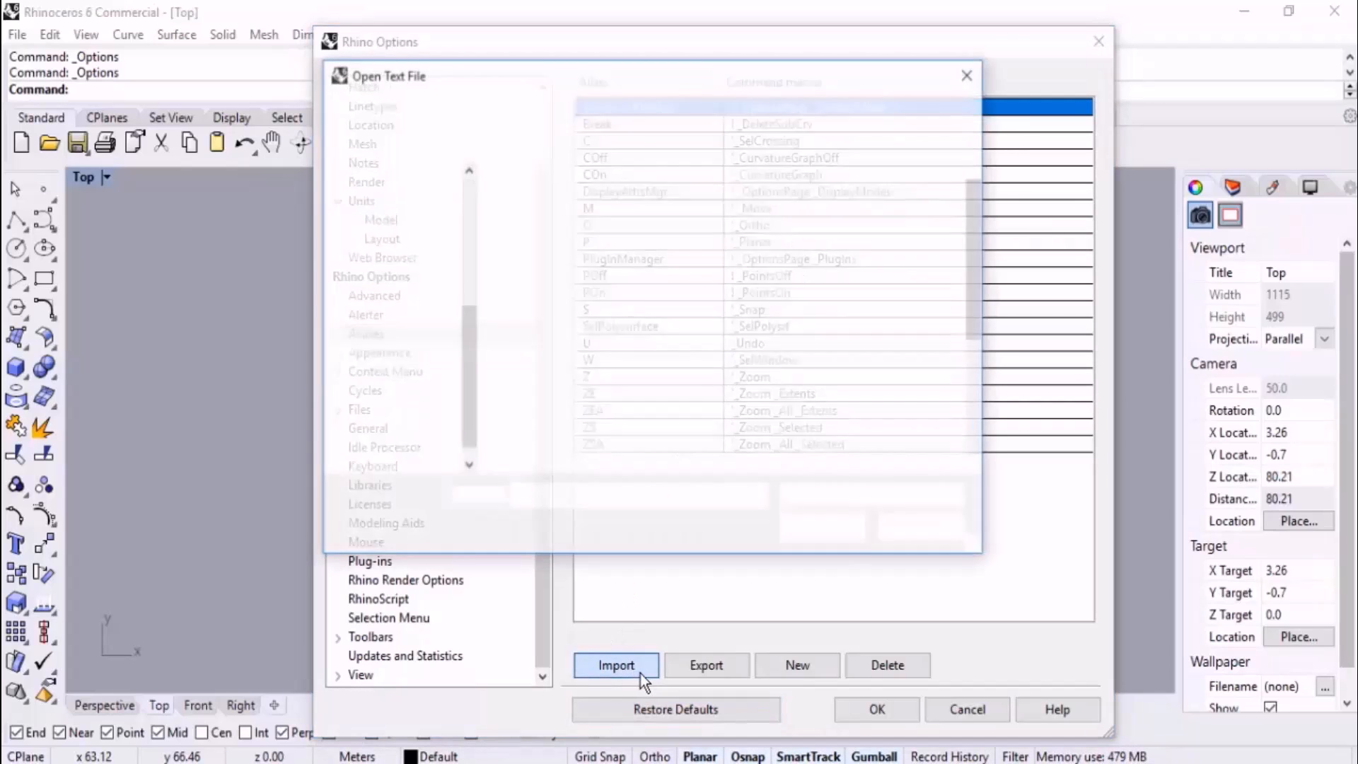
pyautogui.moveTo(467, 382); pyautogui.dragTo(477, 210)
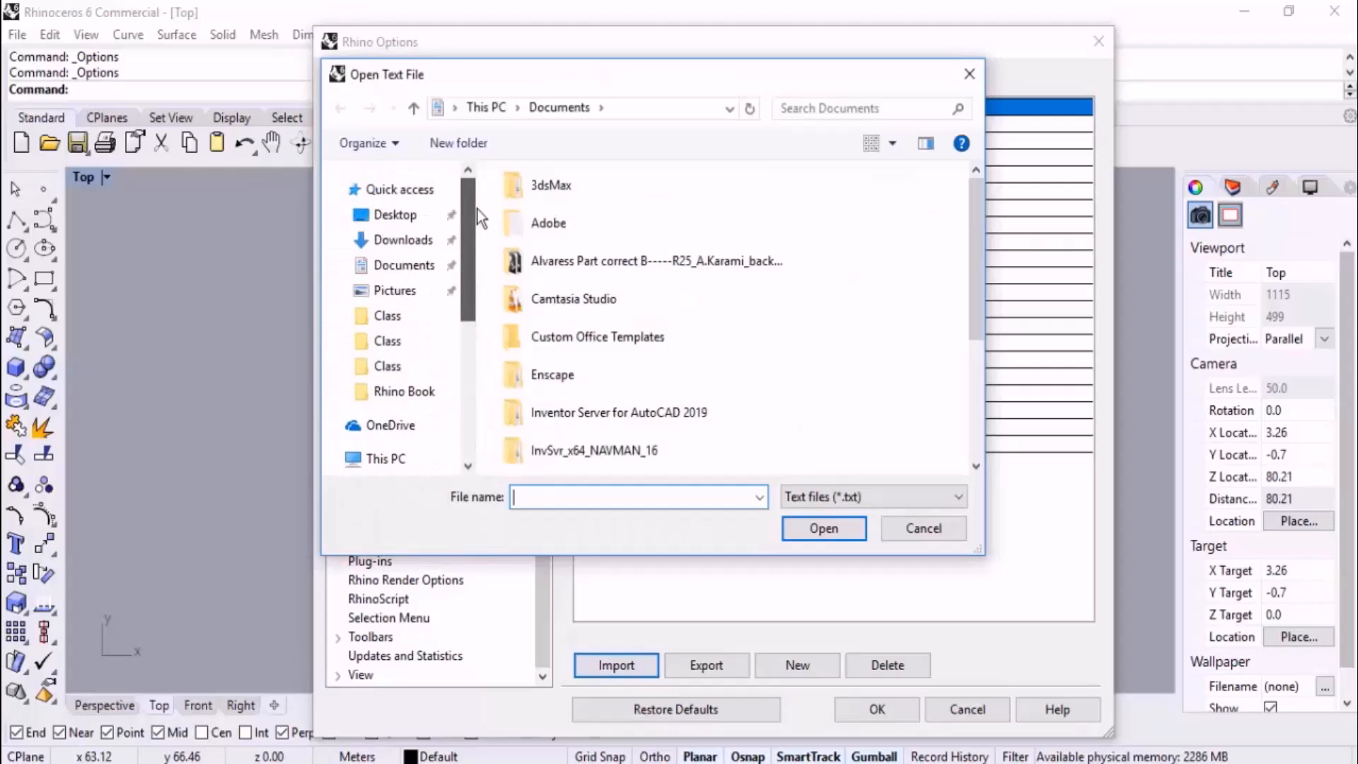
pyautogui.click(394, 214)
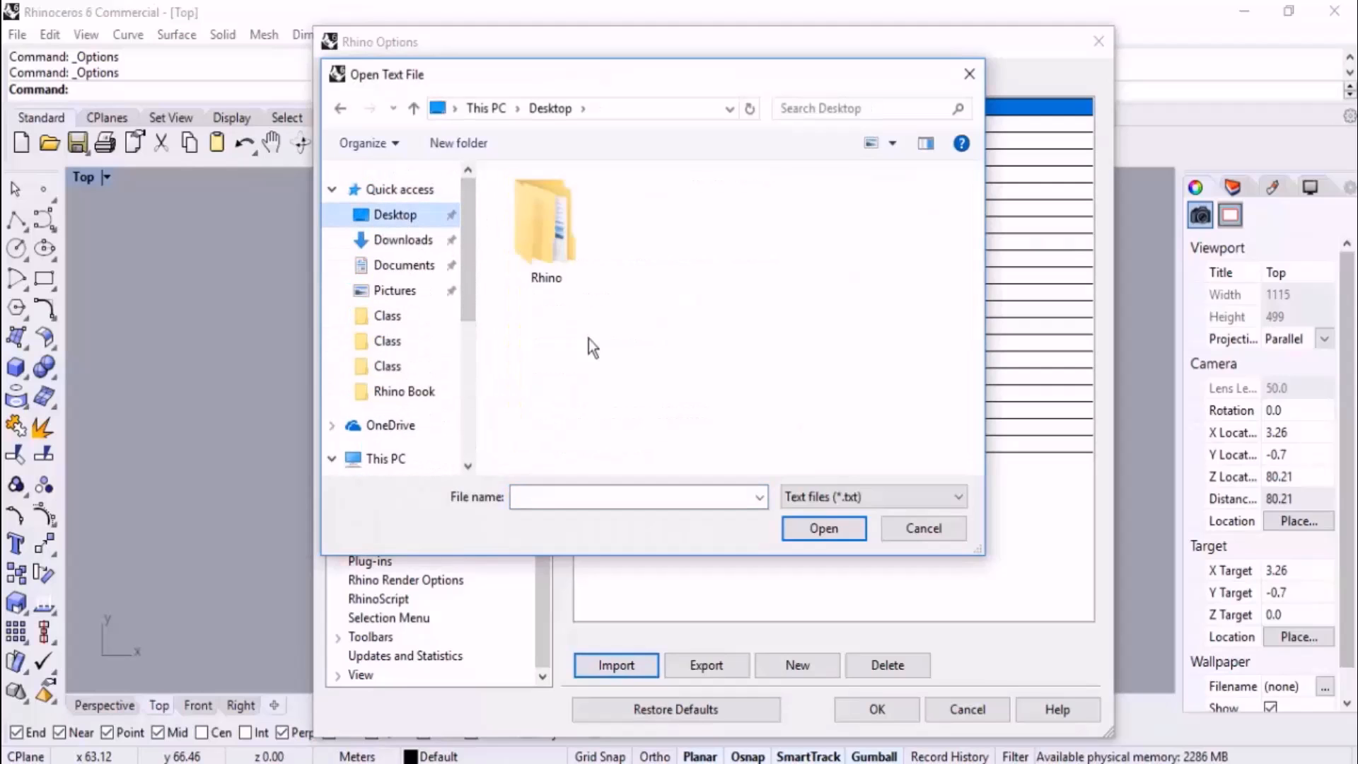
pyautogui.doubleClick(542, 211)
pyautogui.doubleClick(542, 204)
pyautogui.doubleClick(556, 207)
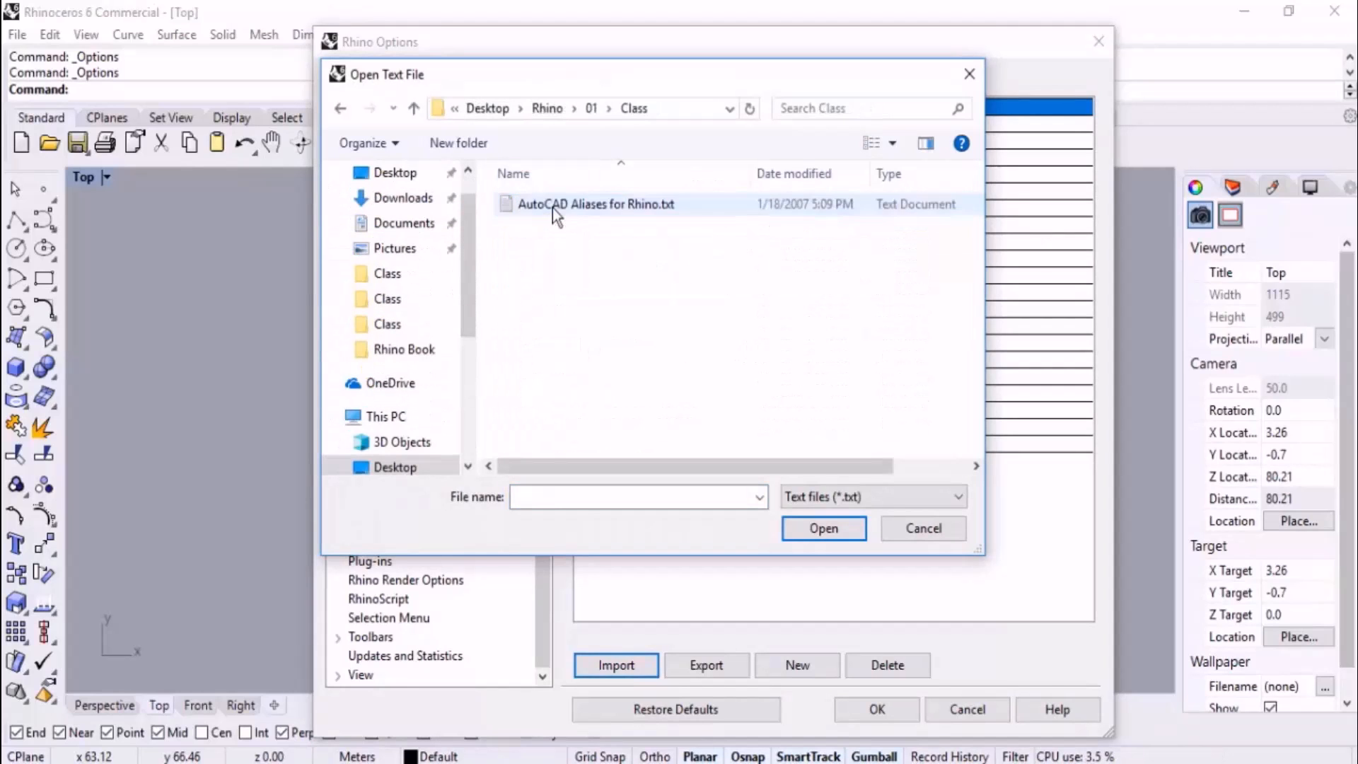
pyautogui.click(559, 206)
pyautogui.click(836, 529)
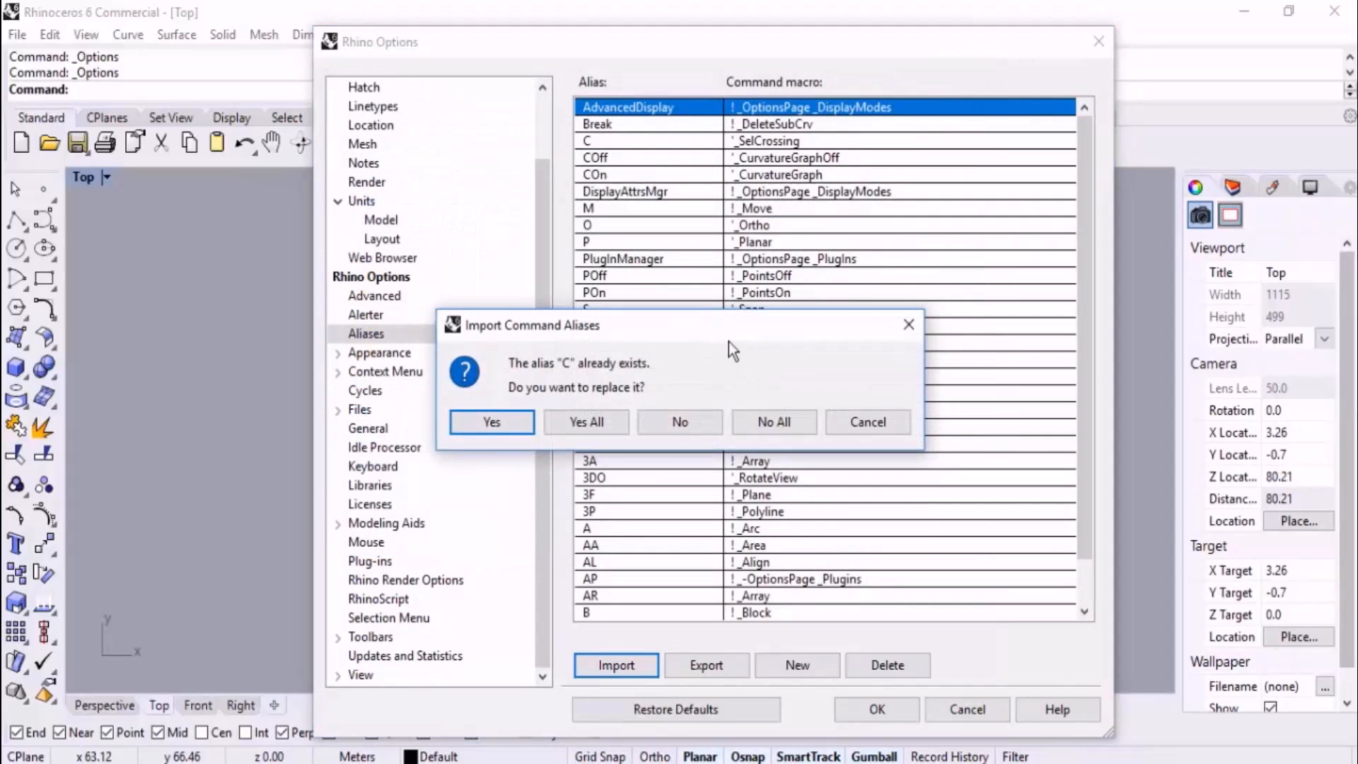
# - Replace all conflicting aliases with the imported ones and accept the options
pyautogui.moveTo(716, 333); pyautogui.dragTo(833, 357)
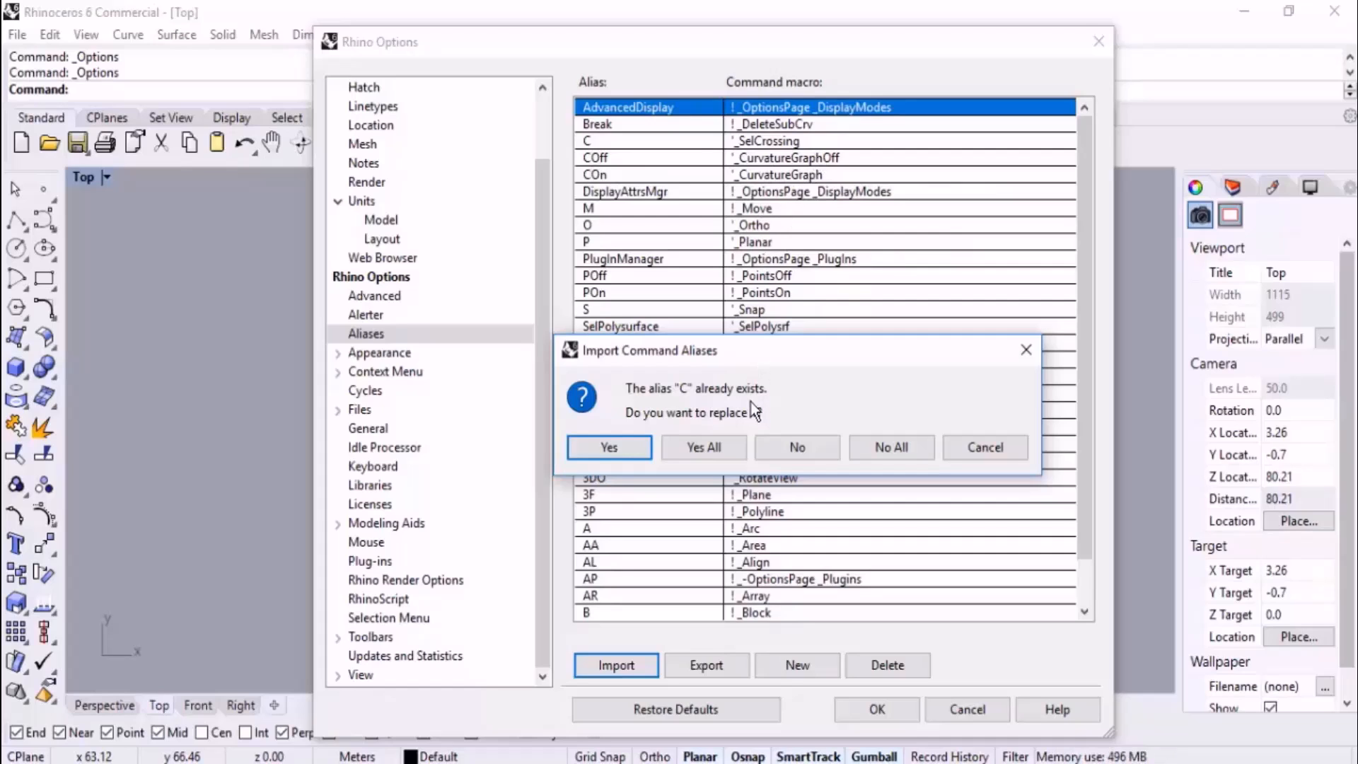
pyautogui.click(706, 453)
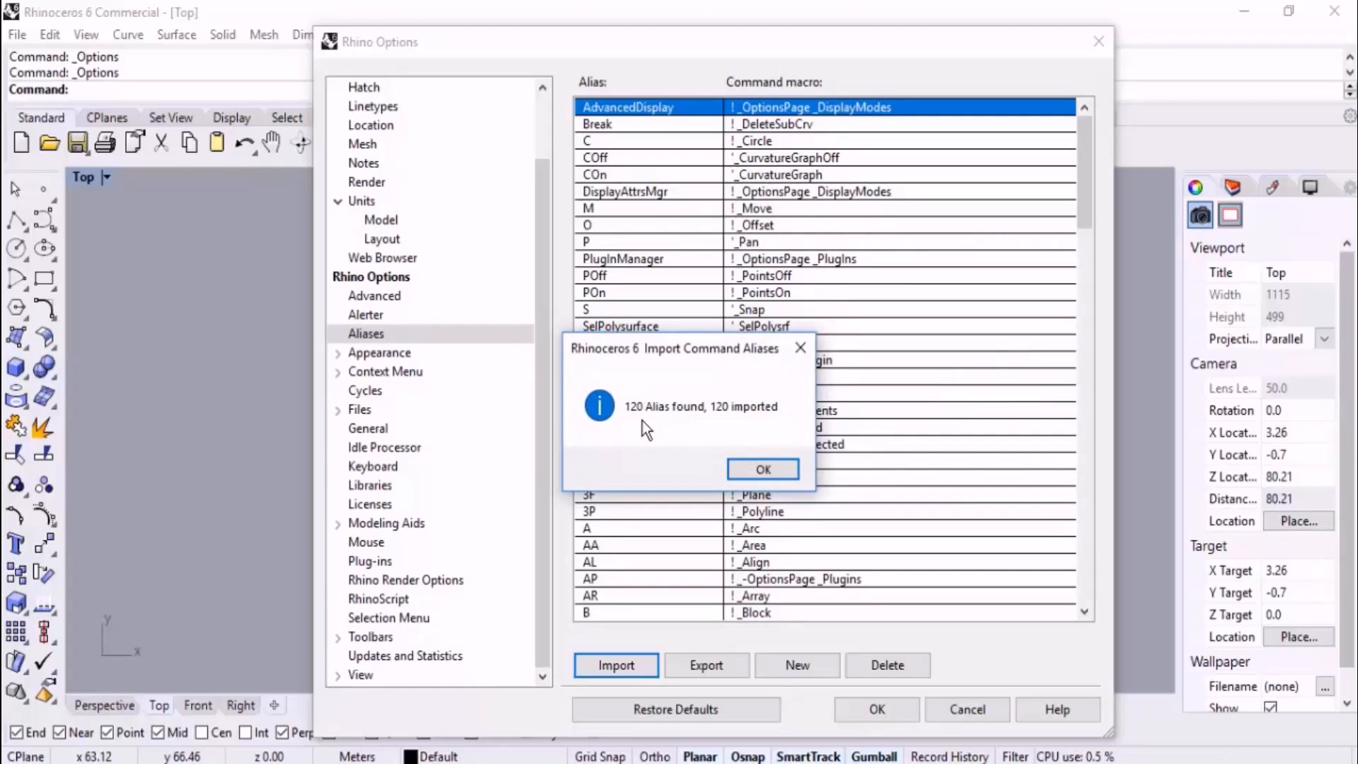
pyautogui.click(778, 470)
pyautogui.moveTo(1089, 167); pyautogui.dragTo(1086, 129)
pyautogui.click(879, 710)
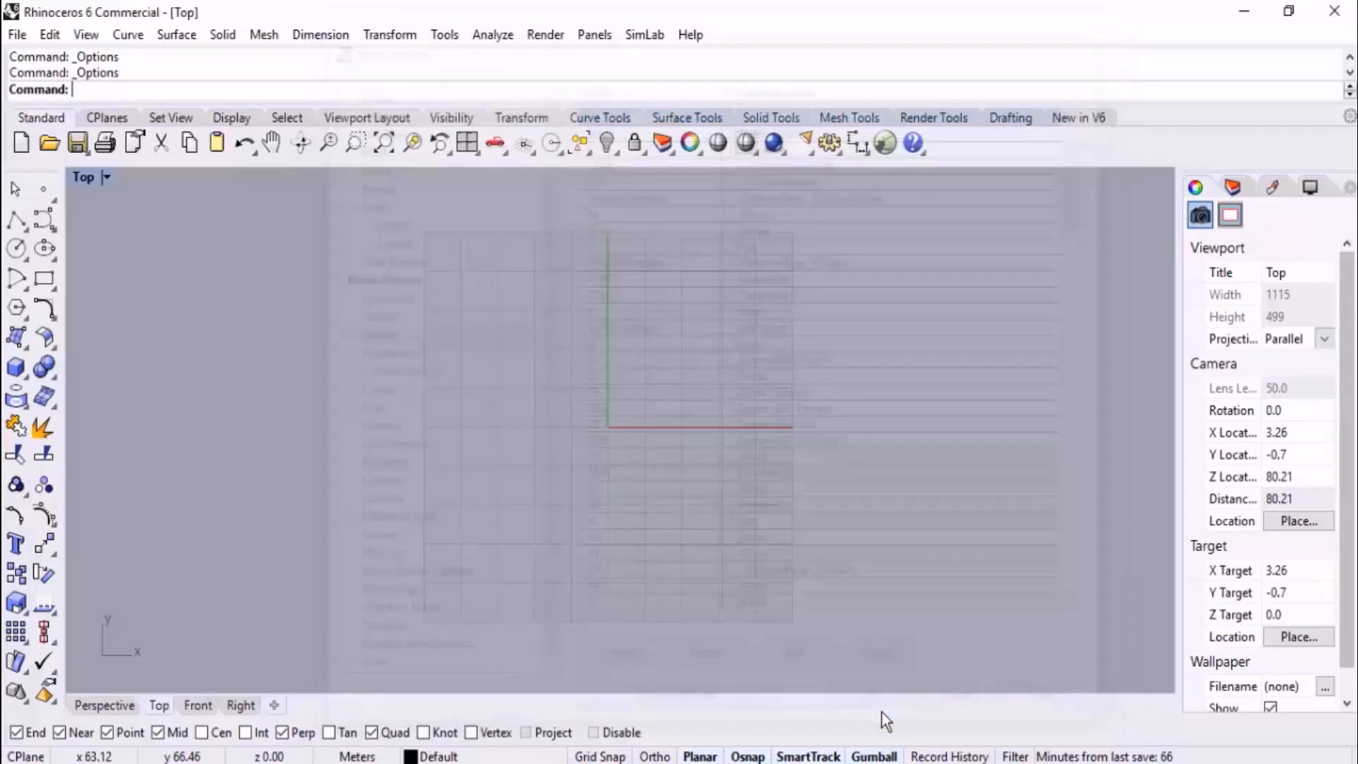
# - Use the alias L to draw a steep, nearly vertical line on the grid's negative X side in the Top view
pyautogui.write('l')
pyautogui.press('Return')
pyautogui.click(534, 301)
pyautogui.click(544, 453)
# - Use the alias C to draw a circle across the Y axis, centred in the grid's positive X and Y quadrant
pyautogui.write('c')
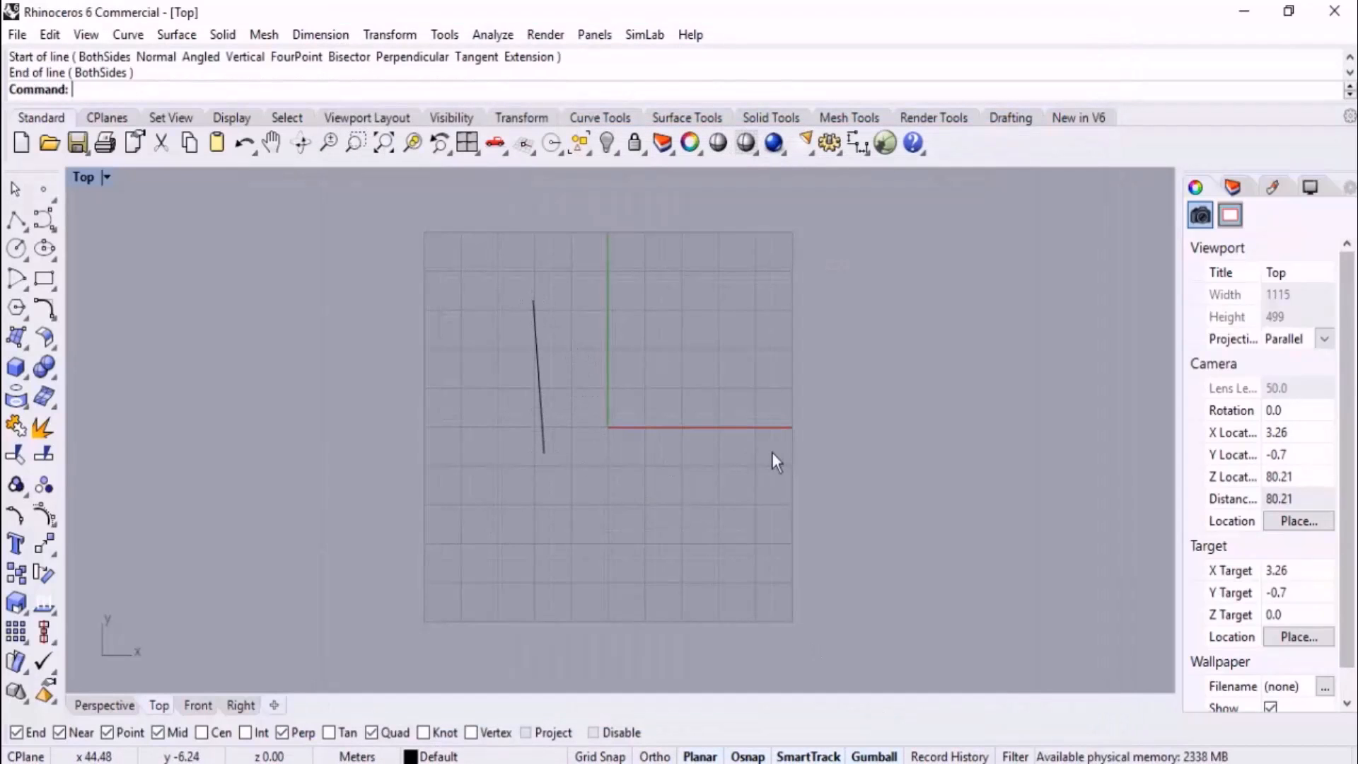
pyautogui.press('Return')
pyautogui.click(686, 358)
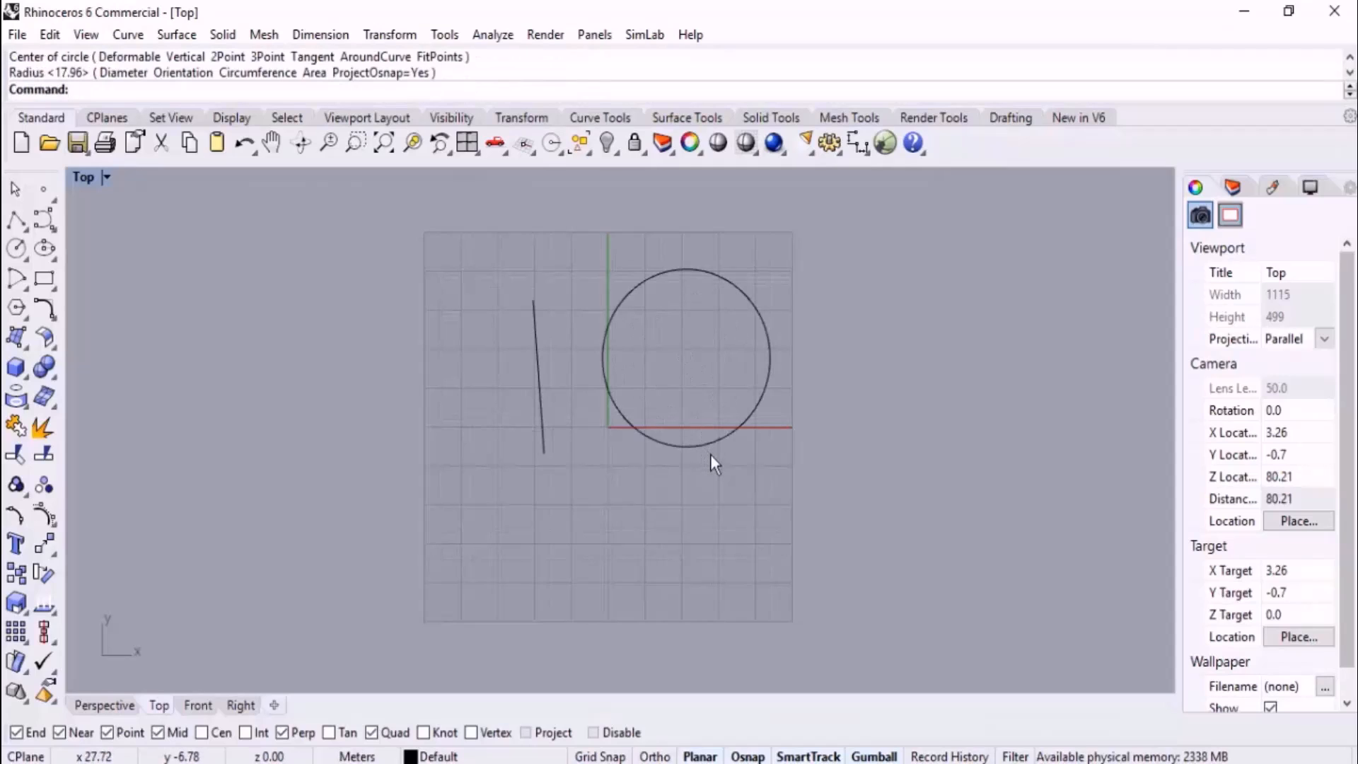
pyautogui.write('o')
pyautogui.press('Return')
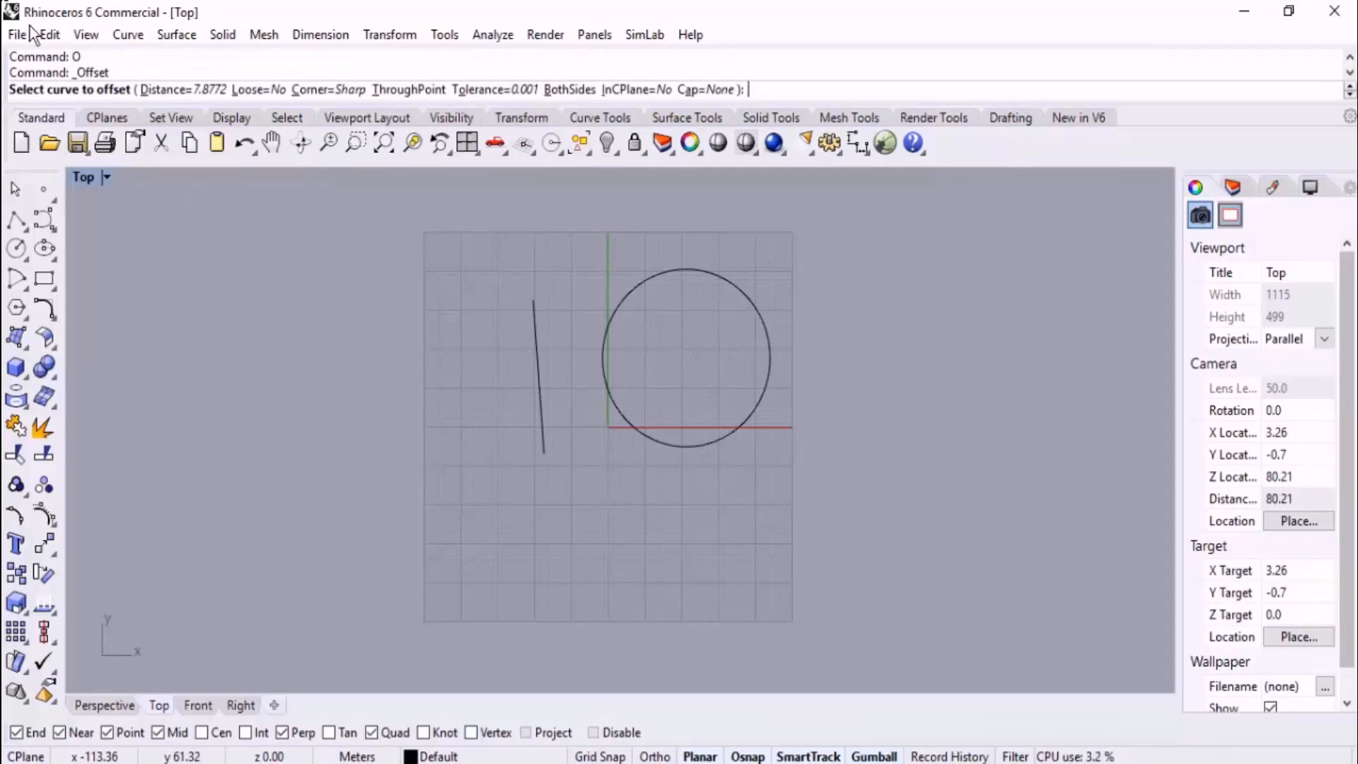
pyautogui.press('Escape')
# - Delete the line and the circle from the Top view
pyautogui.moveTo(829, 282); pyautogui.dragTo(340, 579)
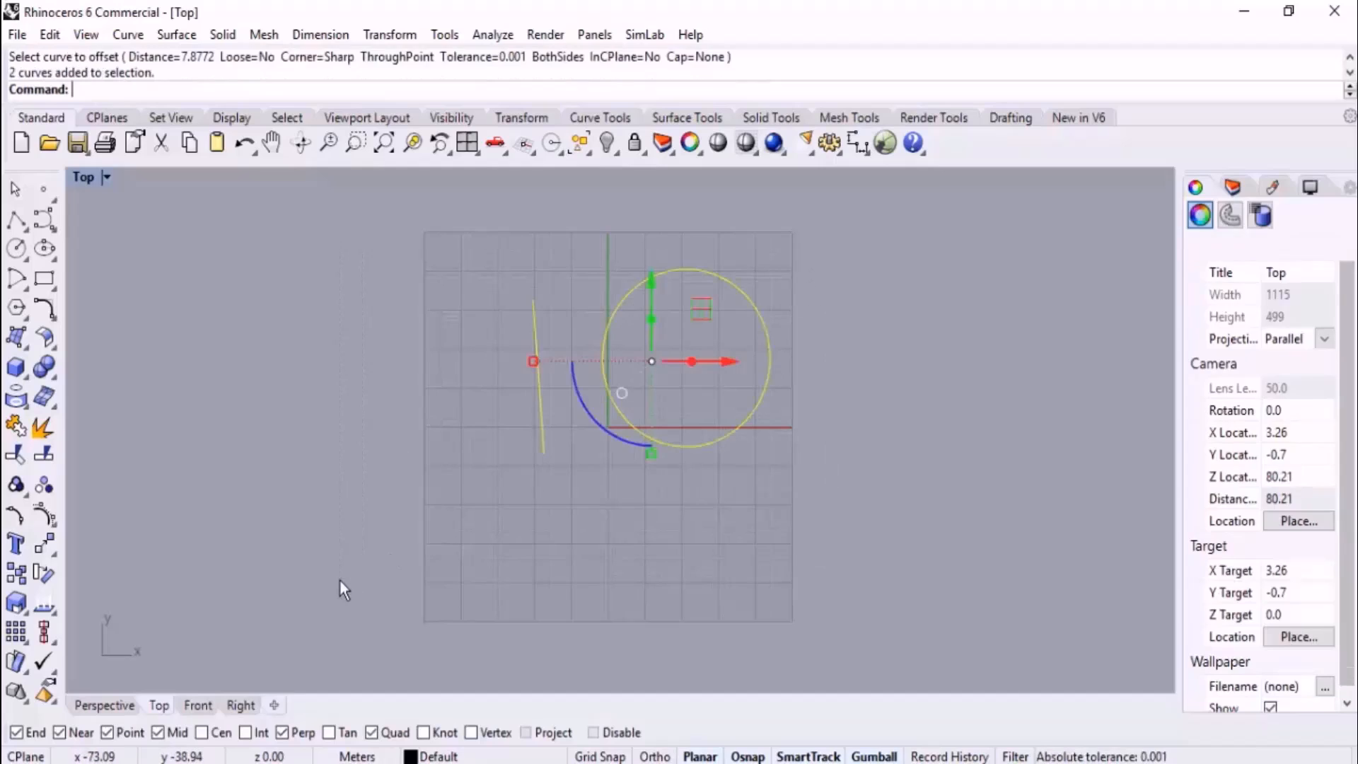
pyautogui.press('Delete')
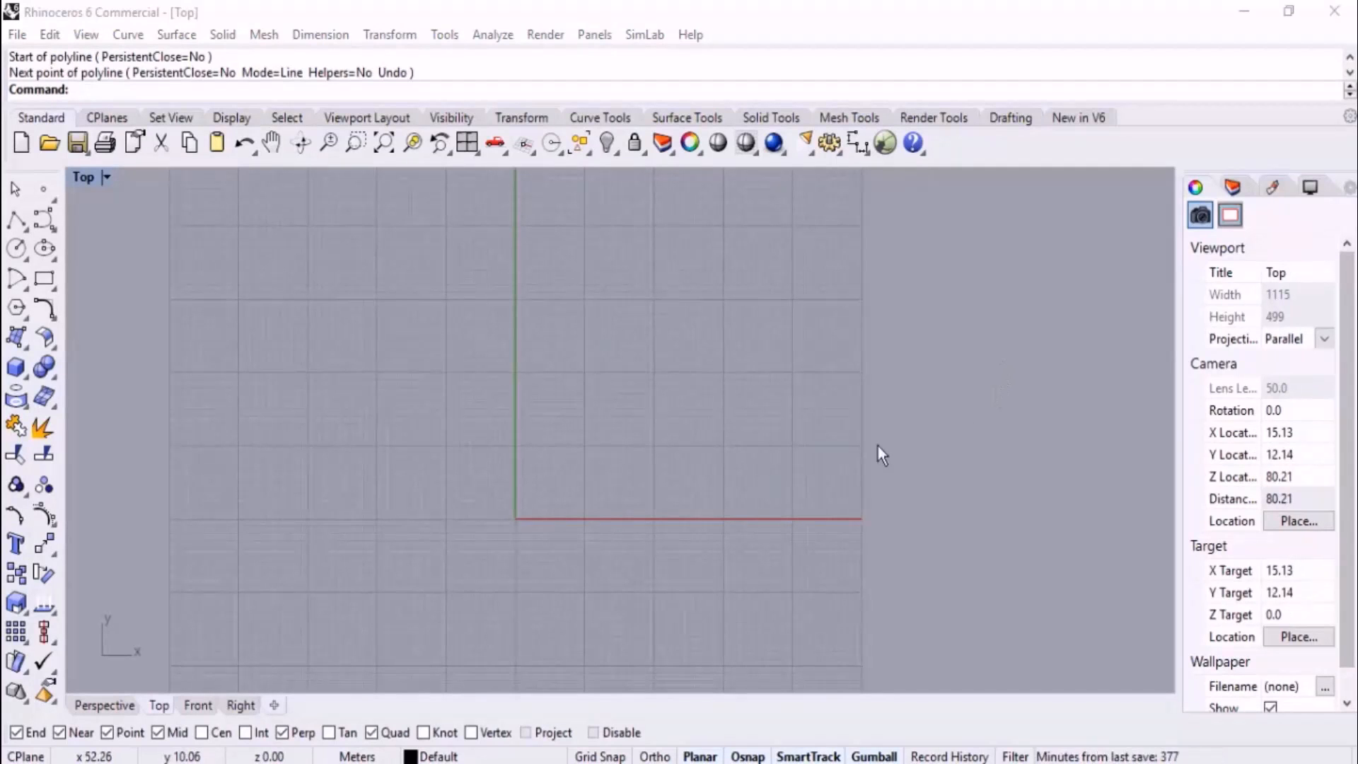
# - Start a polyline in the Top view at about X 14.6, Y 28.9, in the grid's positive X and Y quadrant
pyautogui.moveTo(565, 319); pyautogui.dragTo(582, 355, button='right')
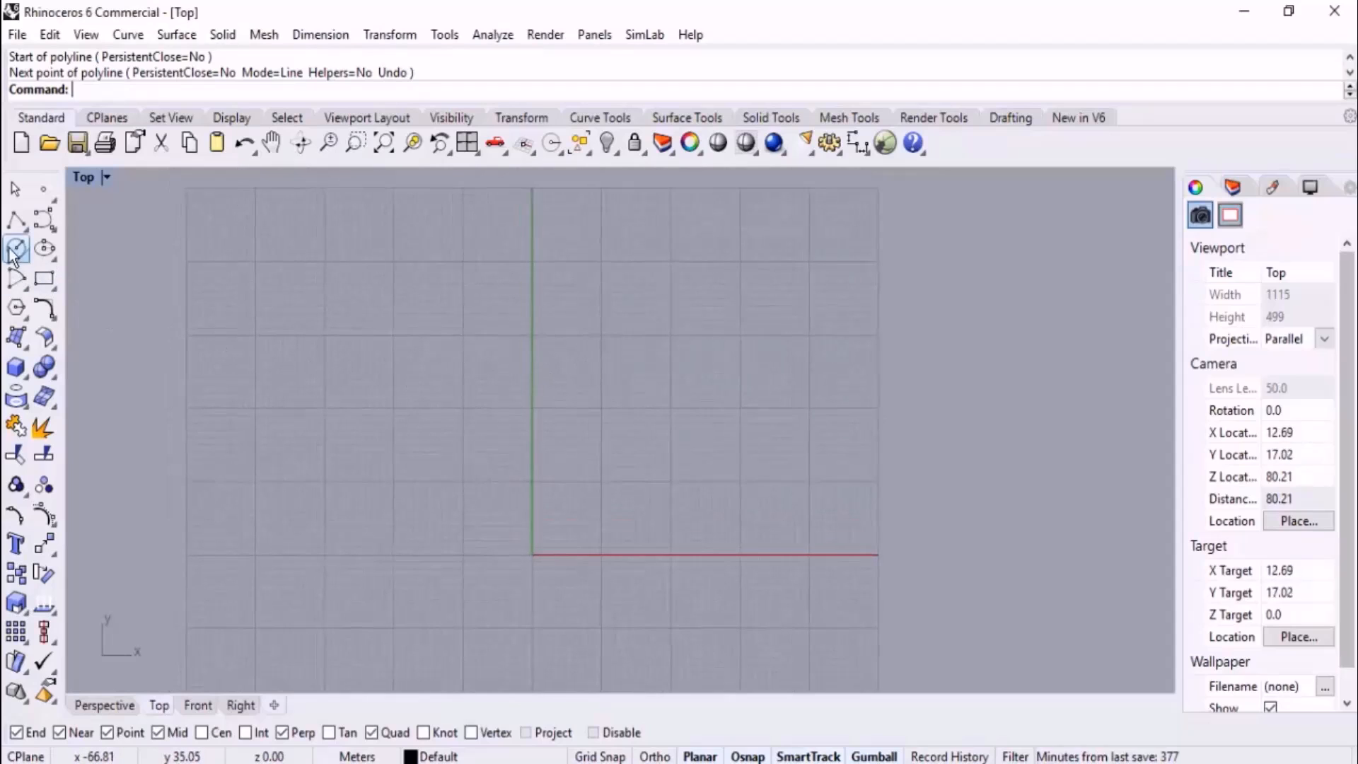
pyautogui.click(16, 221)
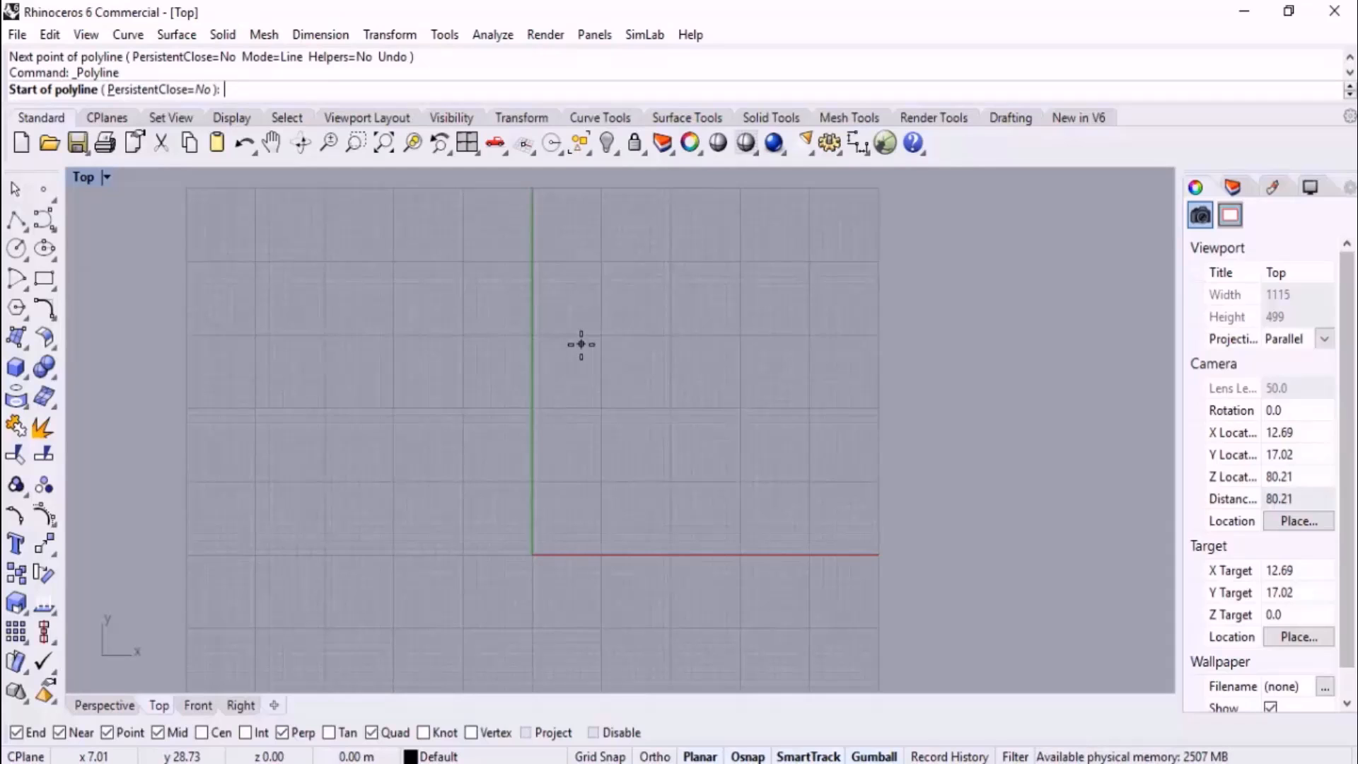
pyautogui.moveTo(702, 426); pyautogui.dragTo(633, 416, button='right')
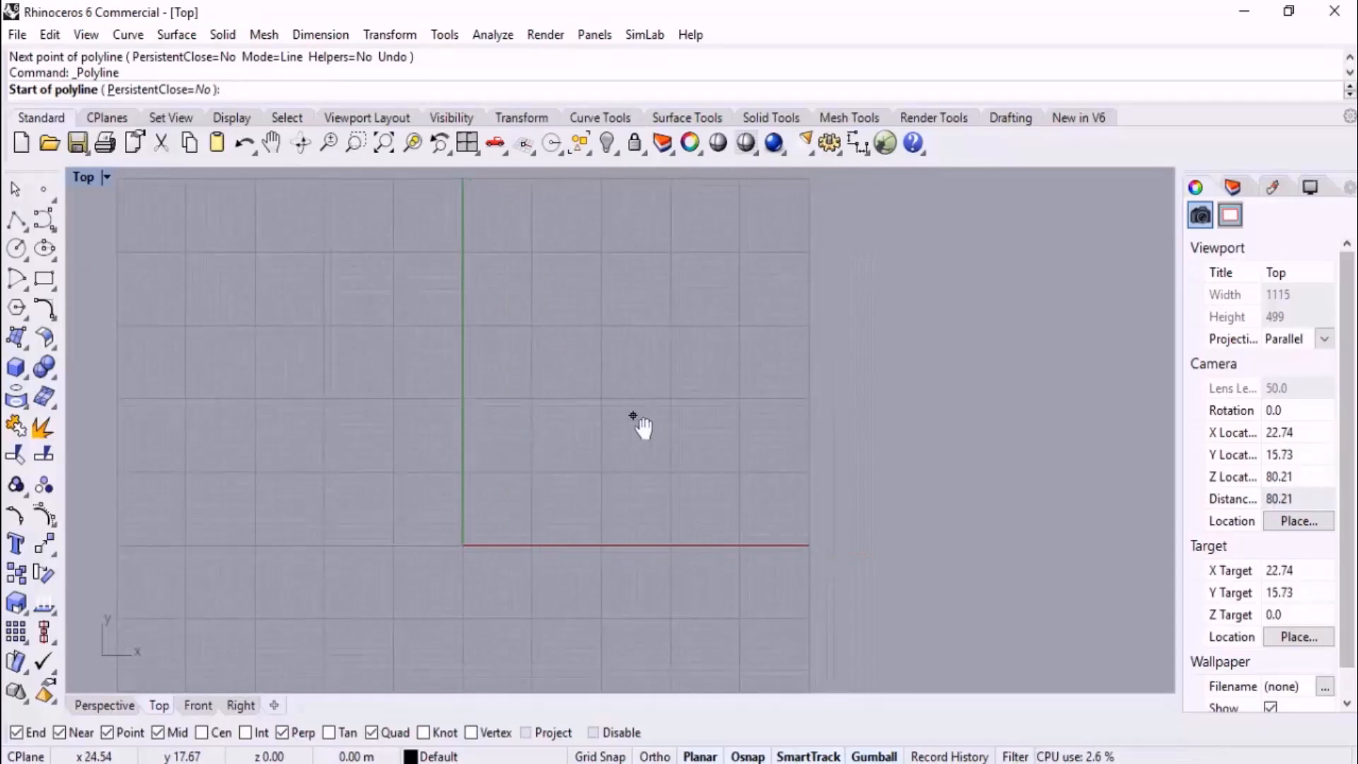
pyautogui.click(563, 334)
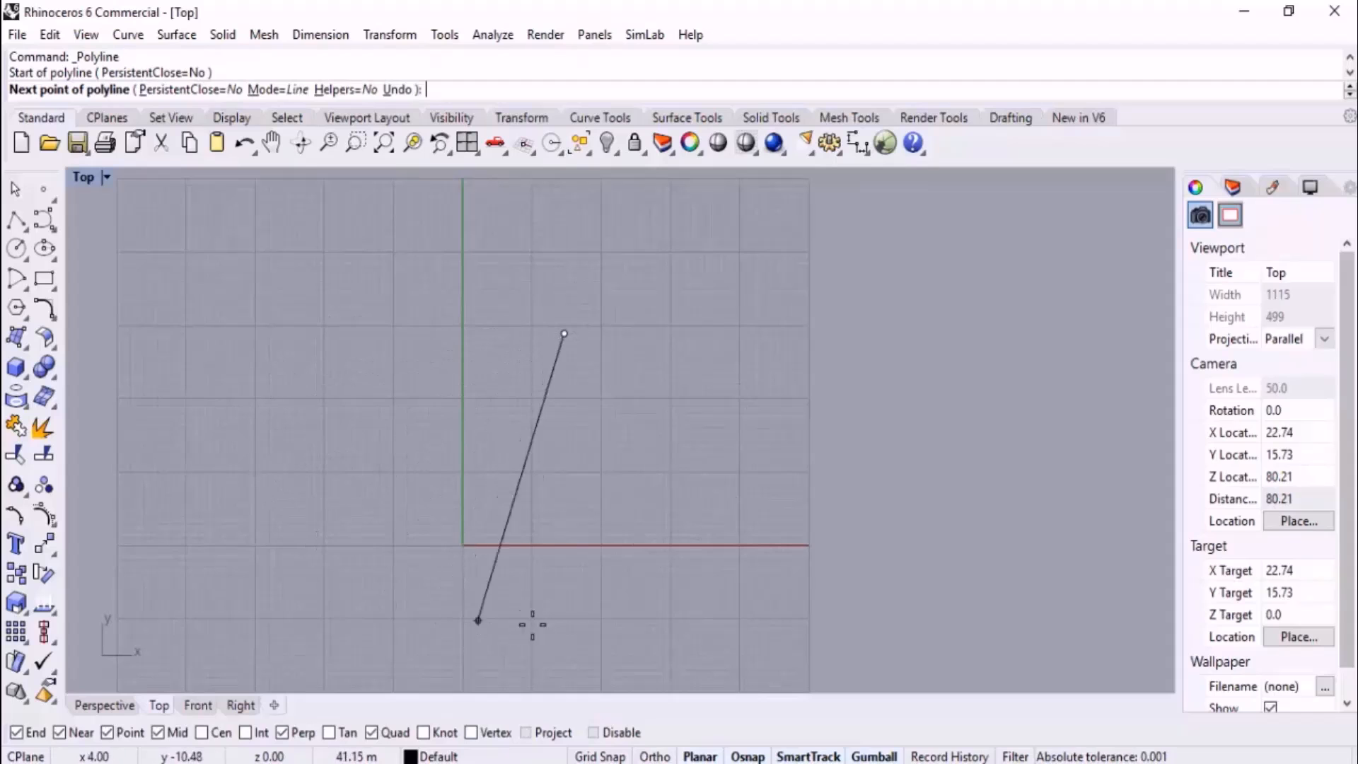
pyautogui.moveTo(744, 440); pyautogui.dragTo(683, 534, button='right')
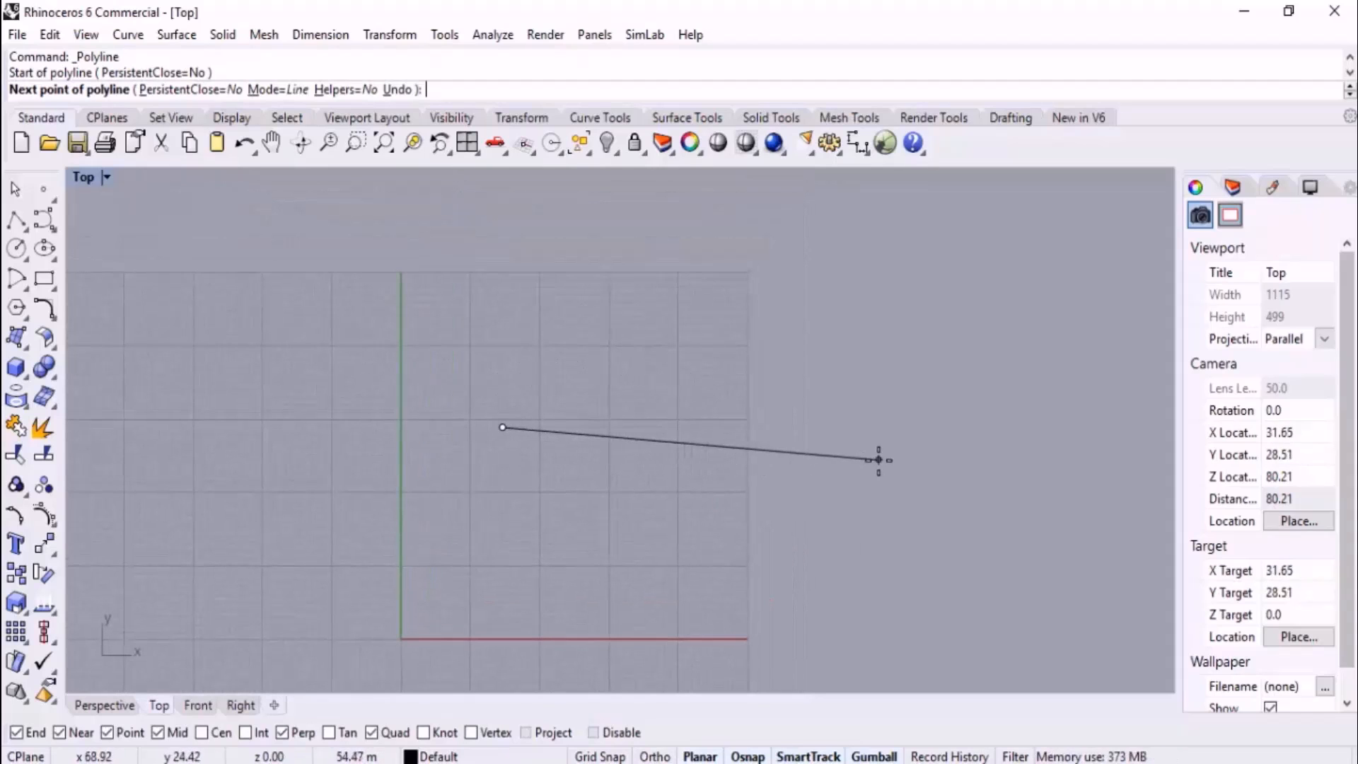
pyautogui.moveTo(797, 551); pyautogui.dragTo(783, 492, button='right')
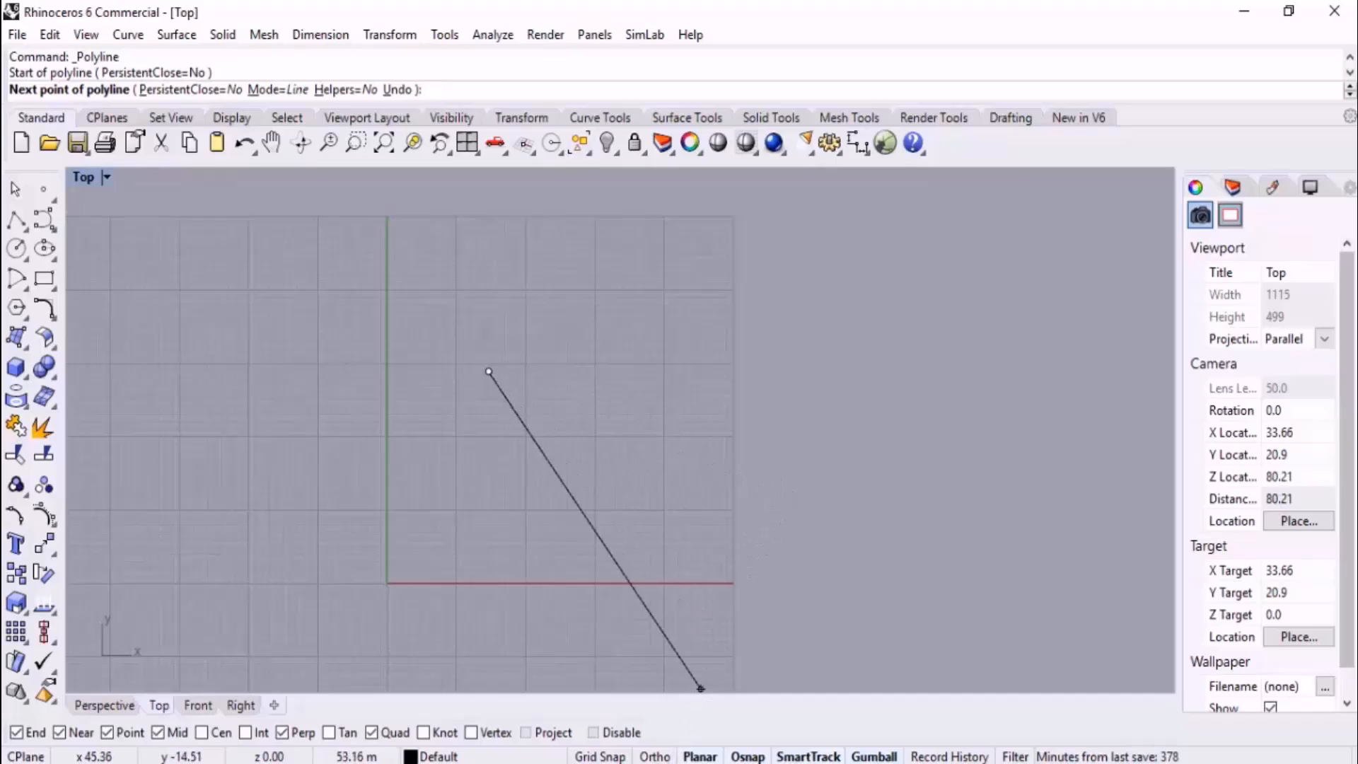
# - Turn on Ortho and draw the polyline's first segment 30 m long in the positive Y direction
pyautogui.press('F8')
pyautogui.scroll(-2, 716, 495)
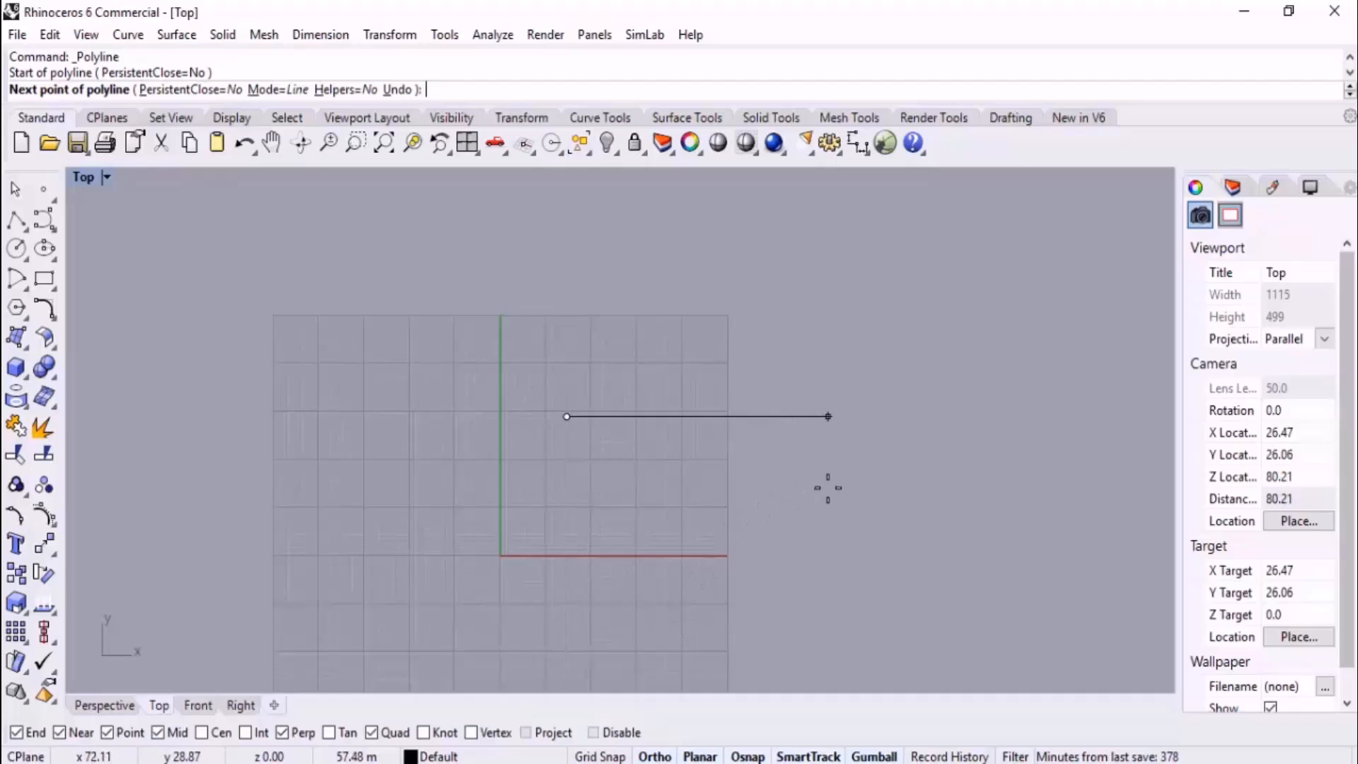
pyautogui.press('F8')
pyautogui.press('F8')
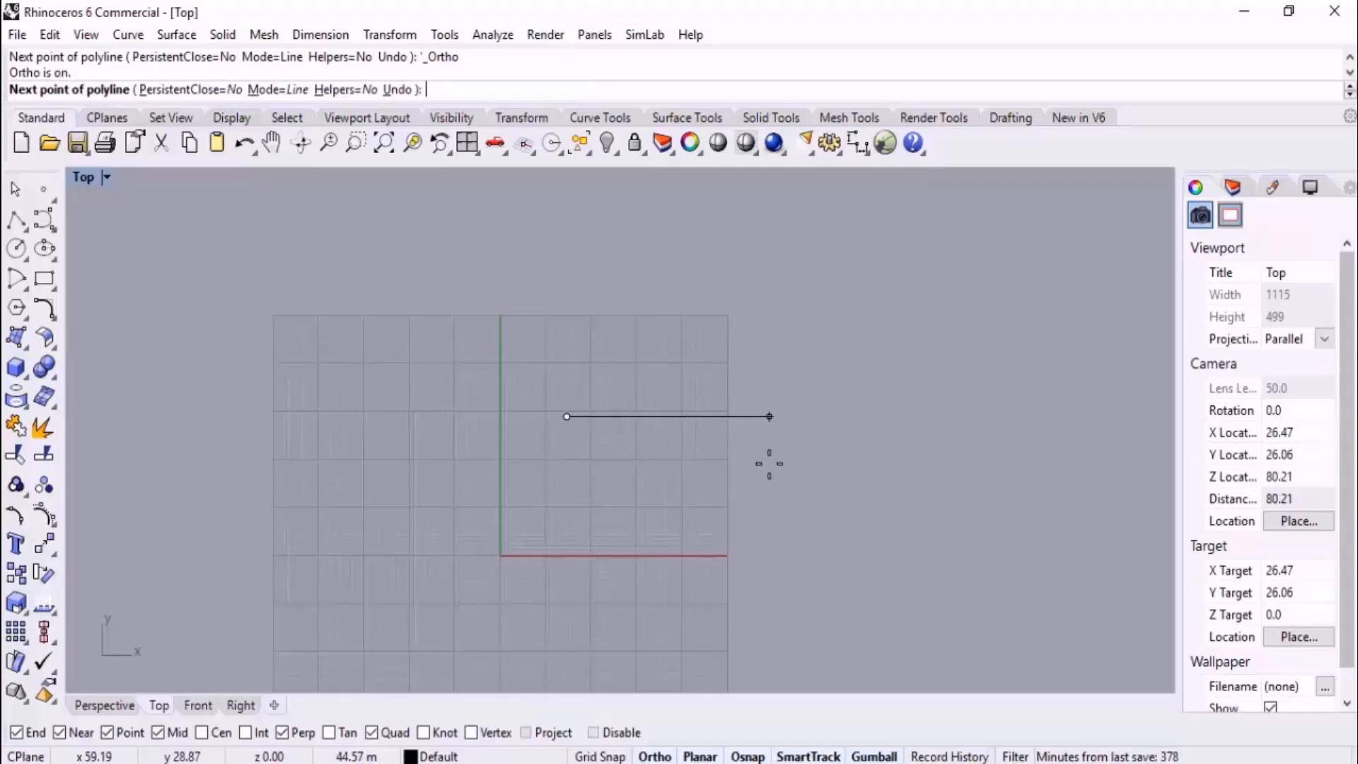
pyautogui.write('30')
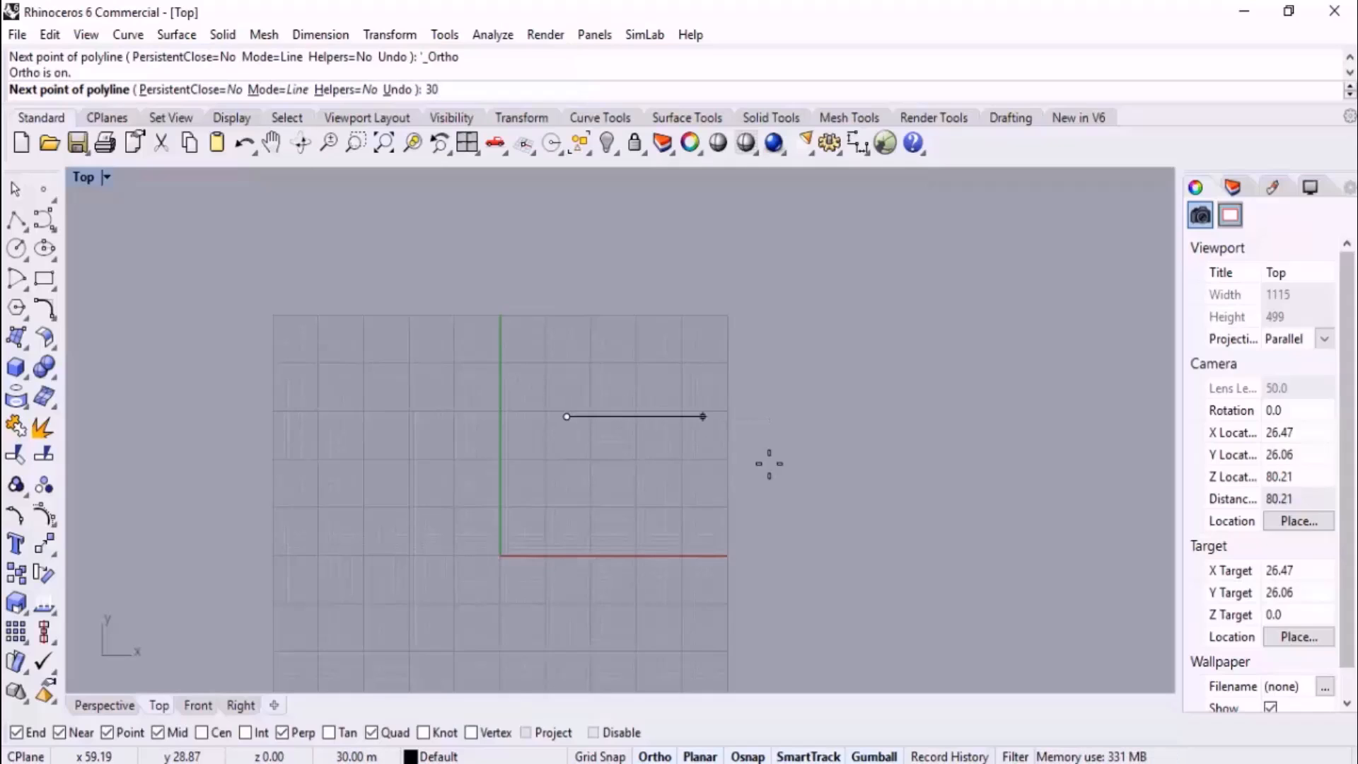
pyautogui.press('Return')
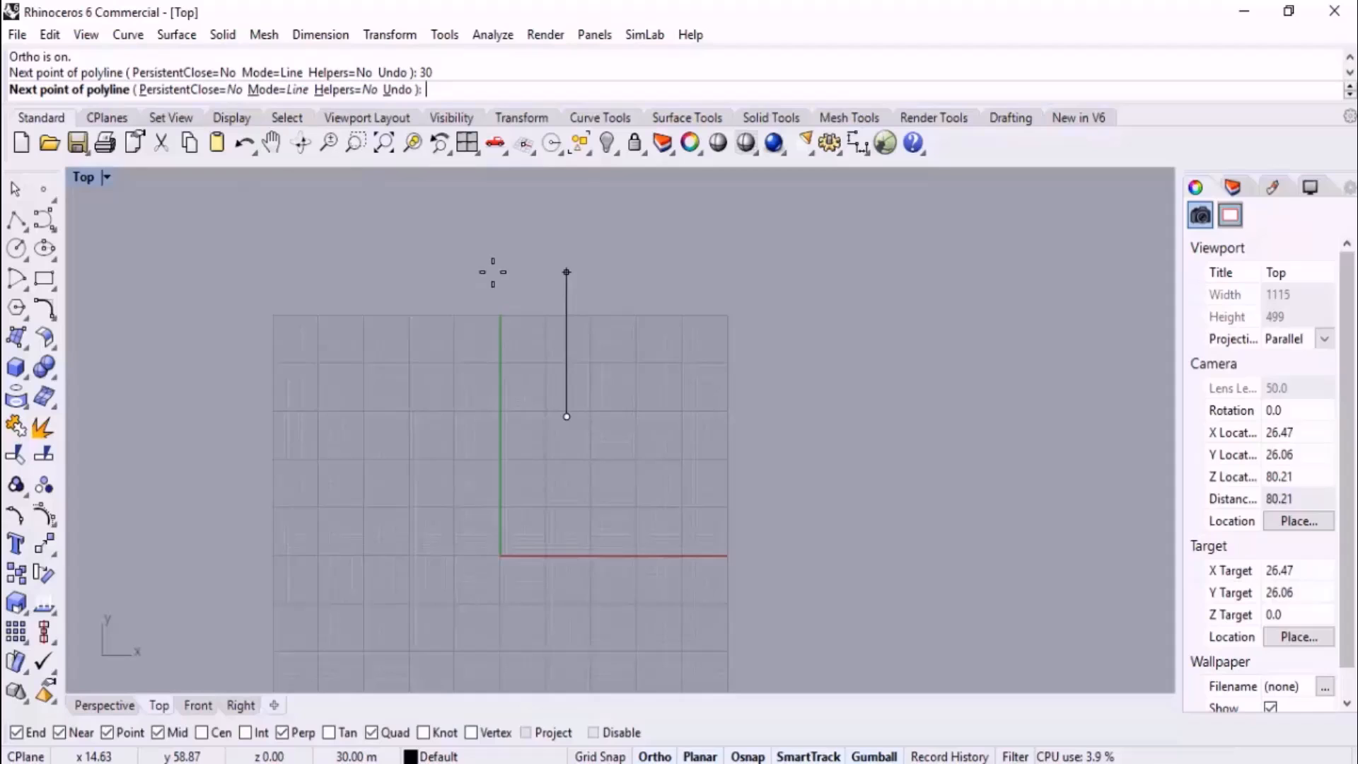
pyautogui.click(623, 234)
# - Continue the polyline with a 25 m segment in the negative X direction and a 40 m segment in the positive Y direction
pyautogui.moveTo(662, 249); pyautogui.dragTo(598, 387, button='right')
pyautogui.write('25')
pyautogui.press('Return')
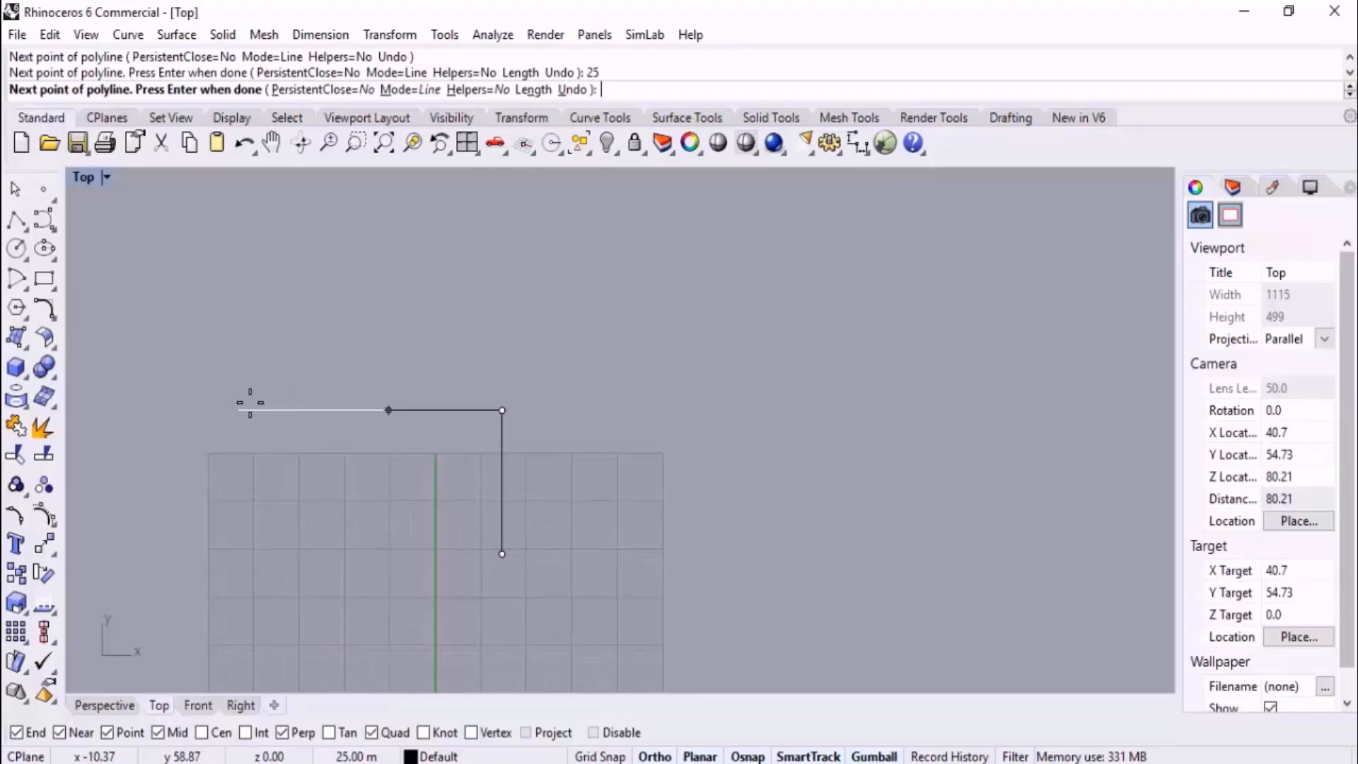
pyautogui.click(215, 408)
pyautogui.scroll(-2, 507, 549)
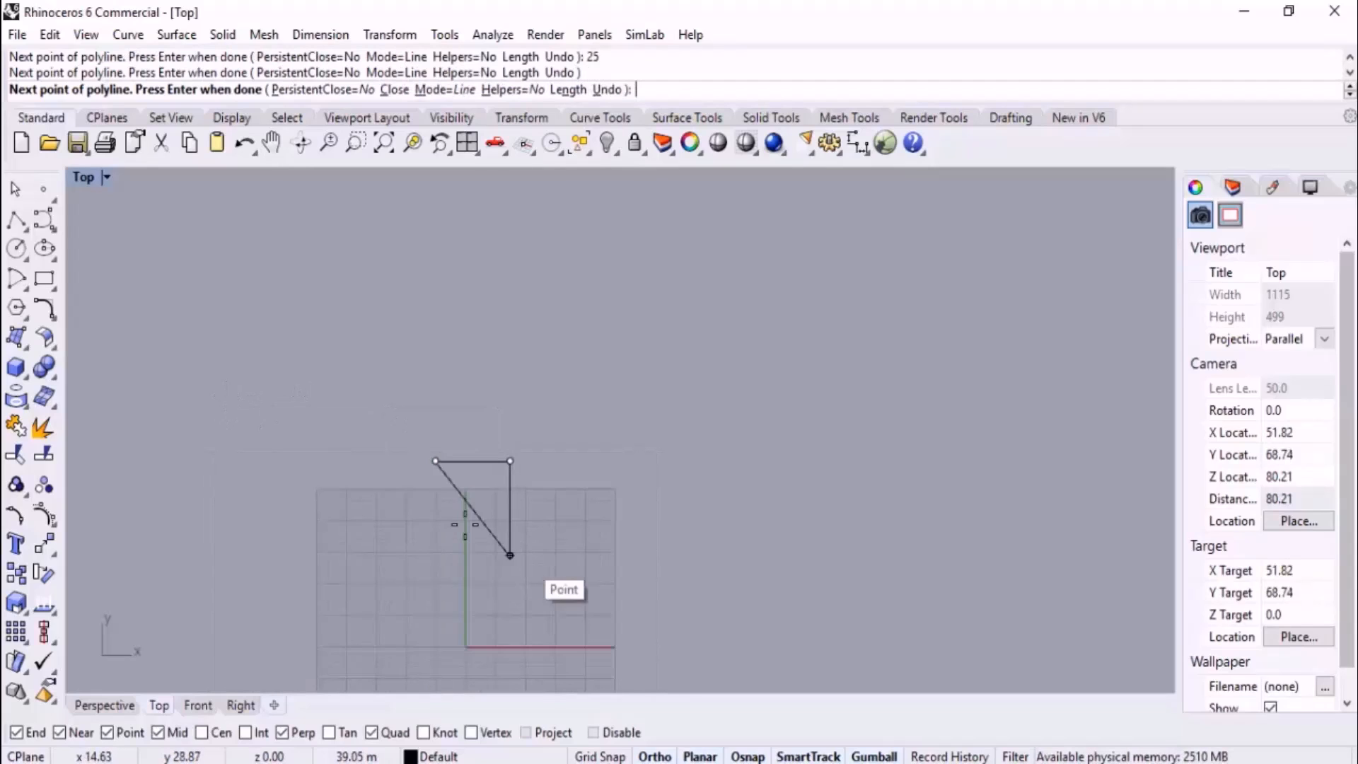
pyautogui.scroll(3, 400, 495)
pyautogui.scroll(-1, 403, 513)
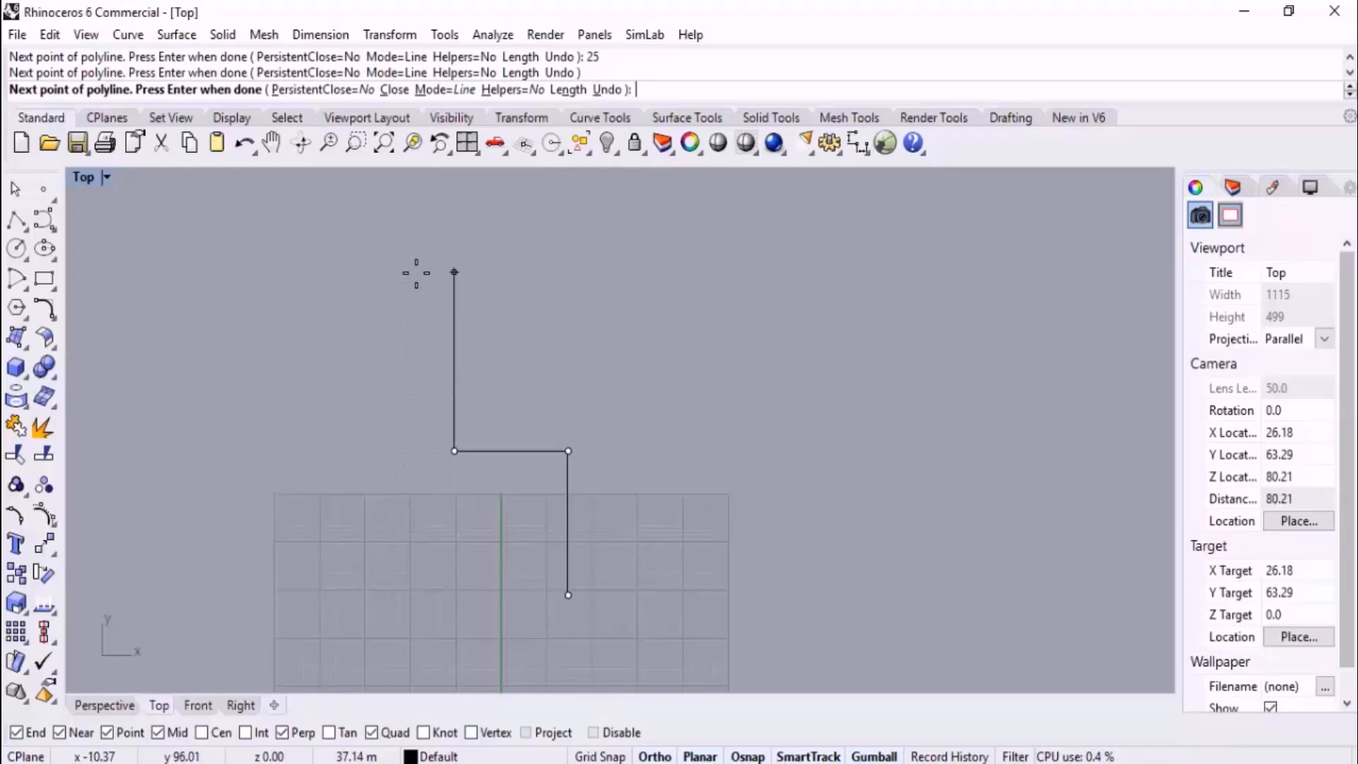
pyautogui.write('40')
pyautogui.press('Return')
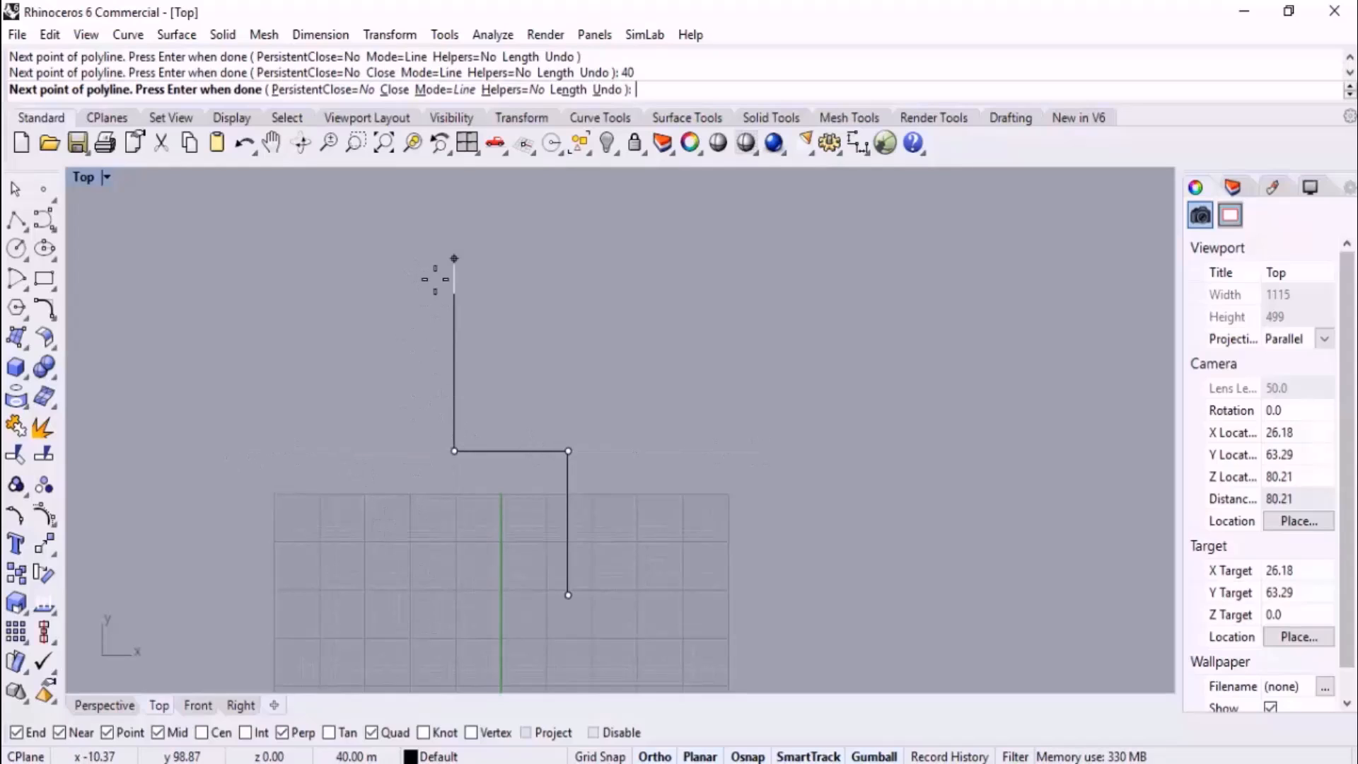
pyautogui.click(425, 213)
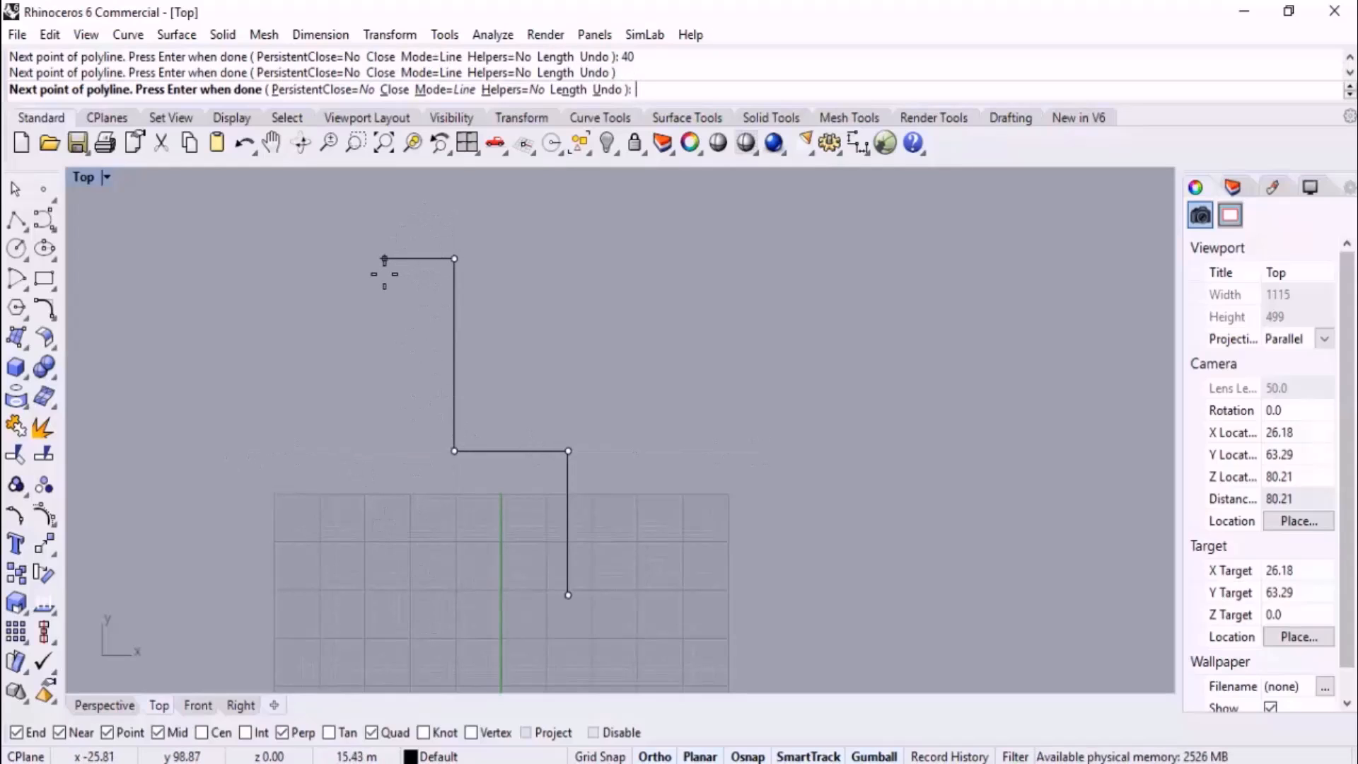
# - Add a 50 m segment in negative X and a 30 m segment in positive Y, and end the polyline
pyautogui.moveTo(715, 325); pyautogui.dragTo(600, 496, button='right')
pyautogui.scroll(-3, 818, 400)
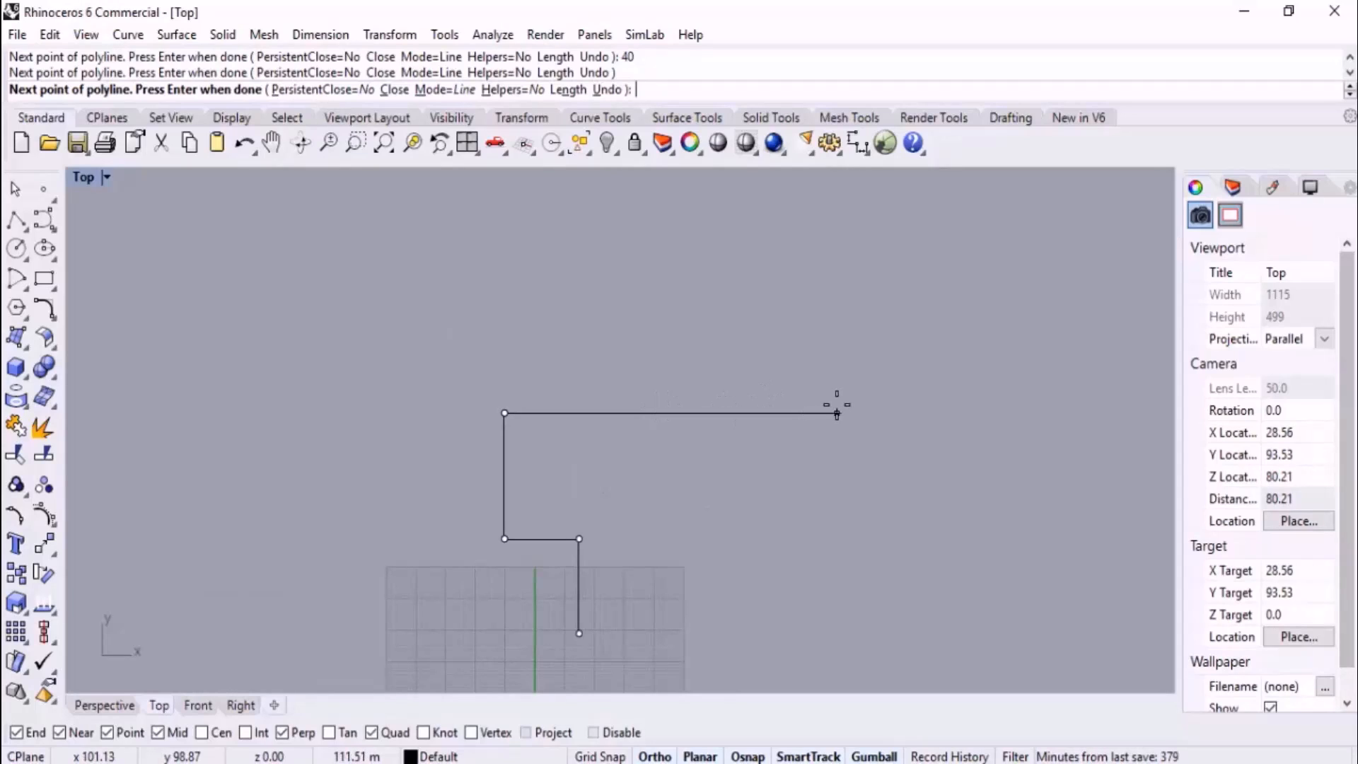
pyautogui.write('50')
pyautogui.press('Return')
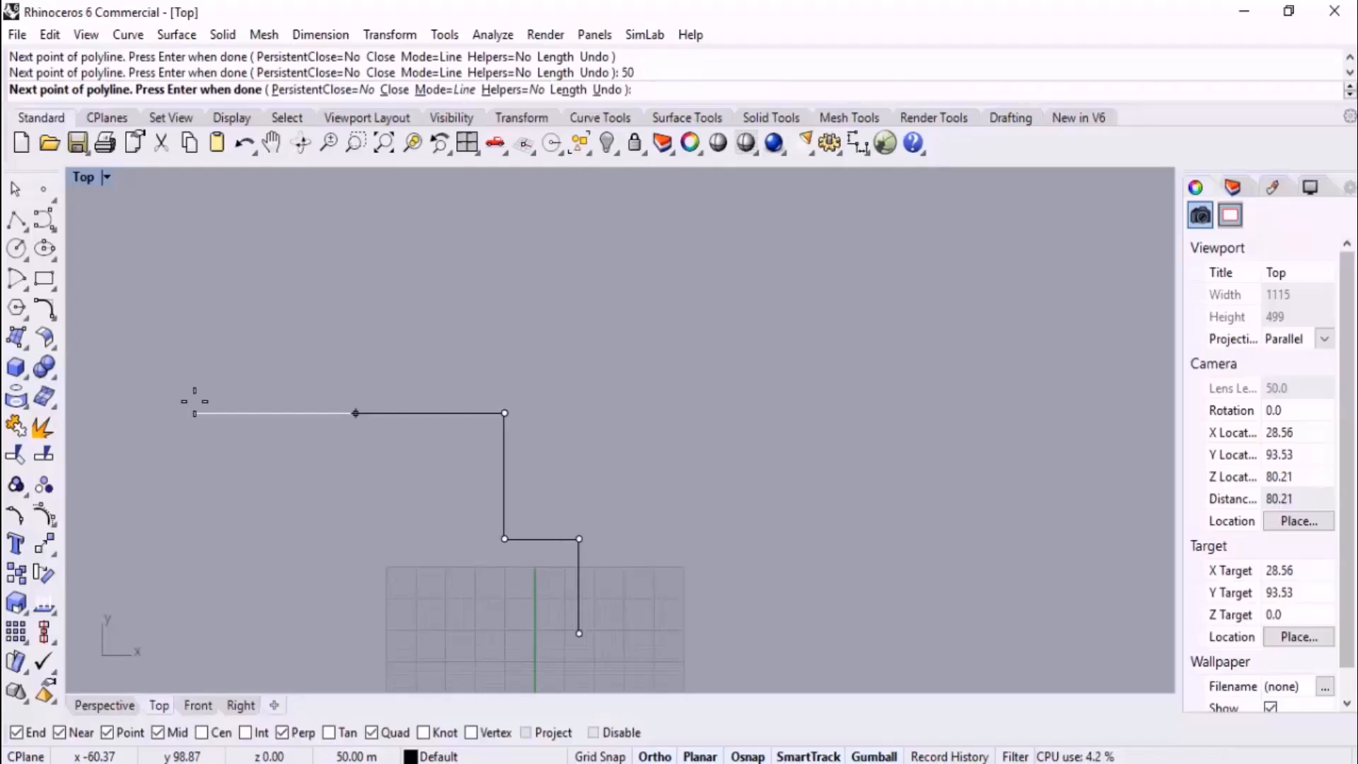
pyautogui.click(236, 339)
pyautogui.scroll(-4, 309, 530)
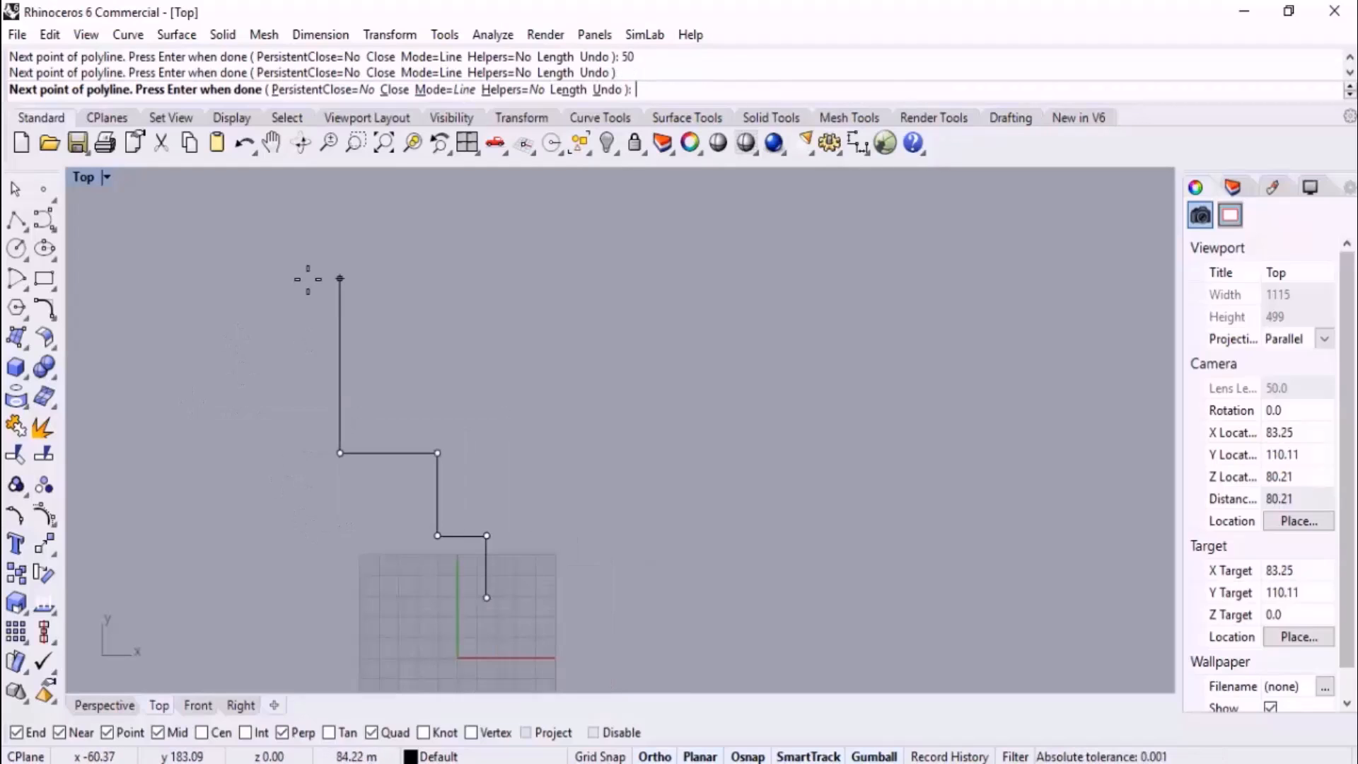
pyautogui.write('30')
pyautogui.press('Return')
pyautogui.click(259, 307)
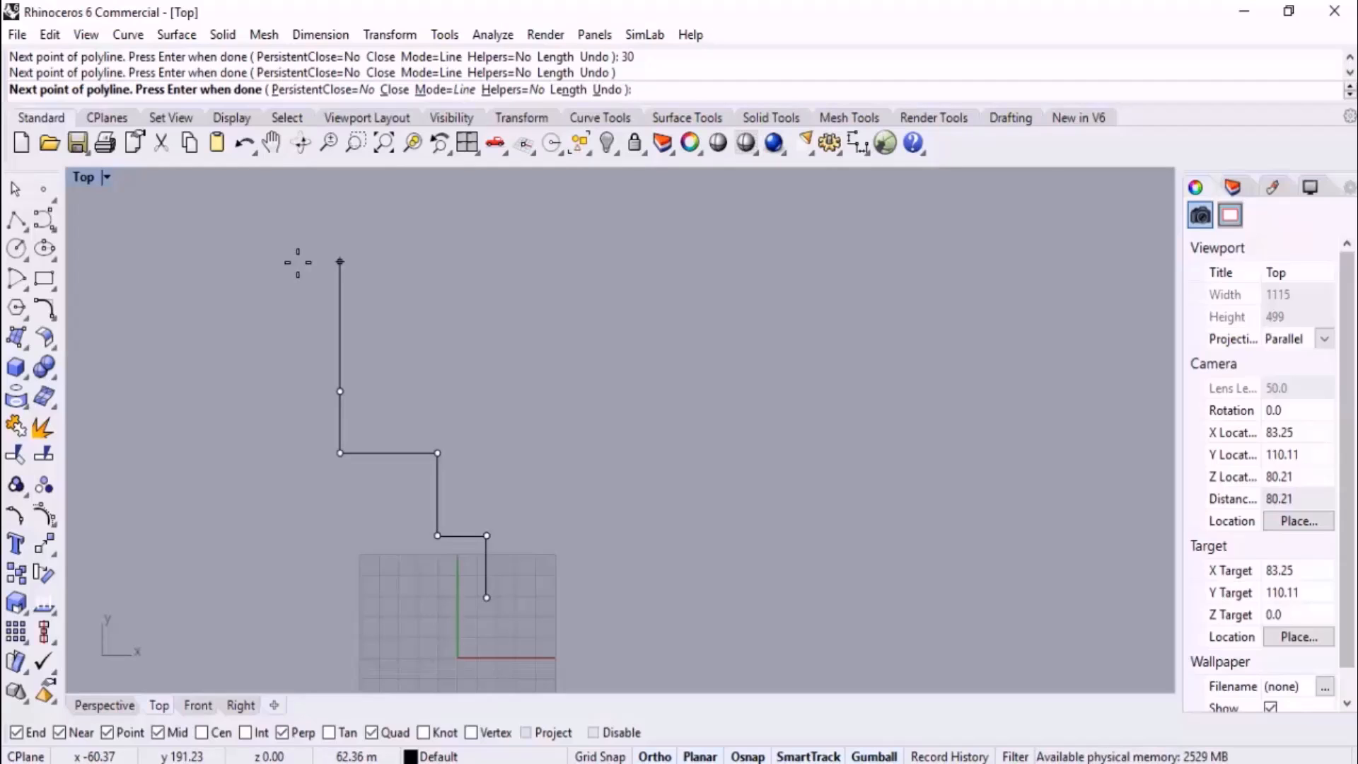
pyautogui.press('Return')
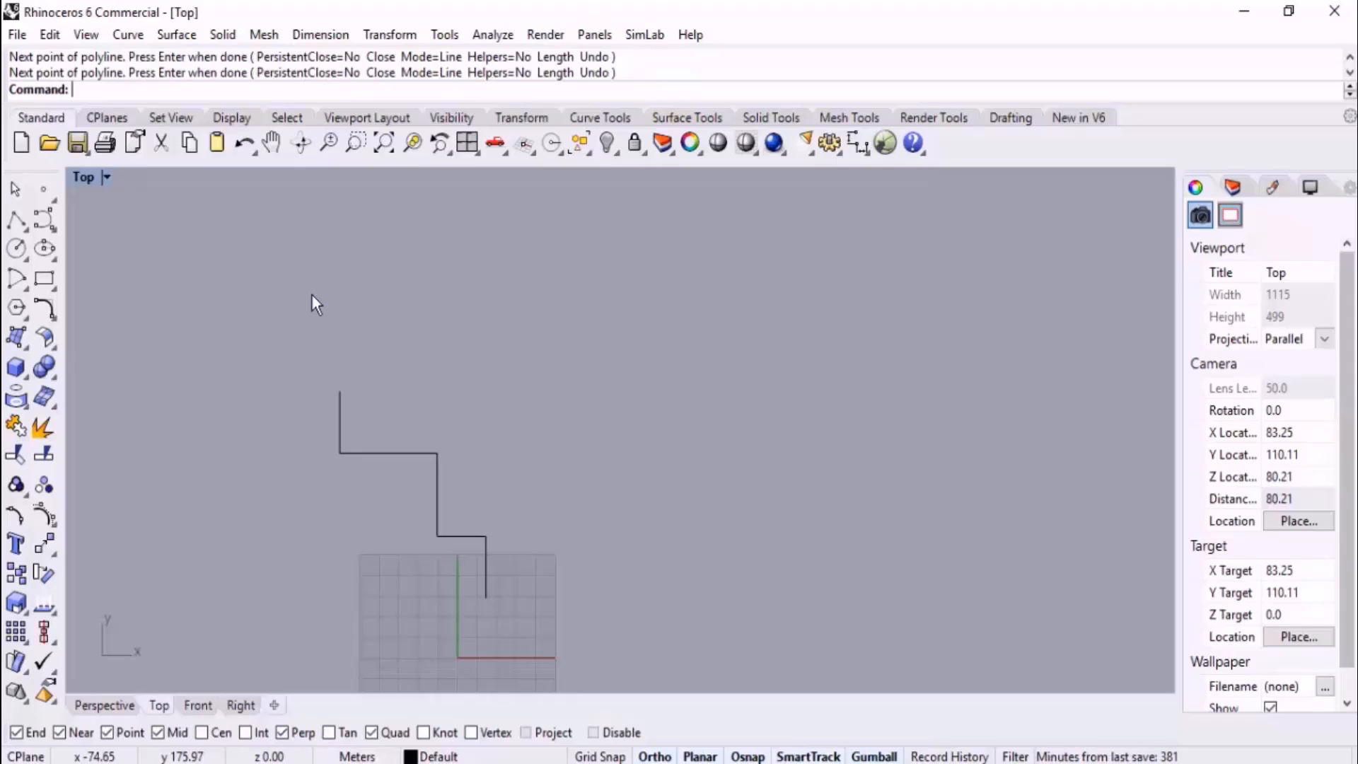
# - Start a second polyline beyond the upper end of the stepped one, turn Ortho off, and try temporary ortho on its first segment
pyautogui.moveTo(479, 381); pyautogui.dragTo(418, 433, button='right')
pyautogui.click(16, 222)
pyautogui.click(418, 434)
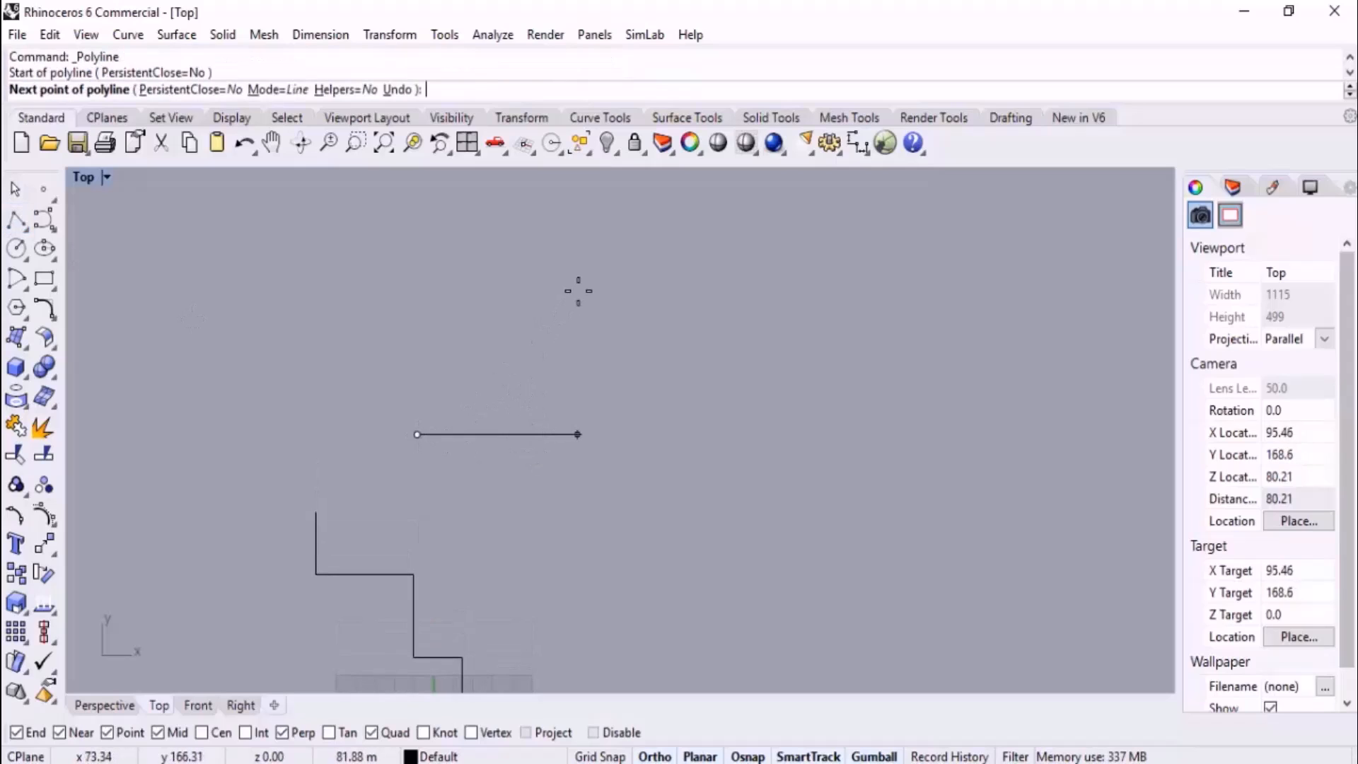
pyautogui.press('F8')
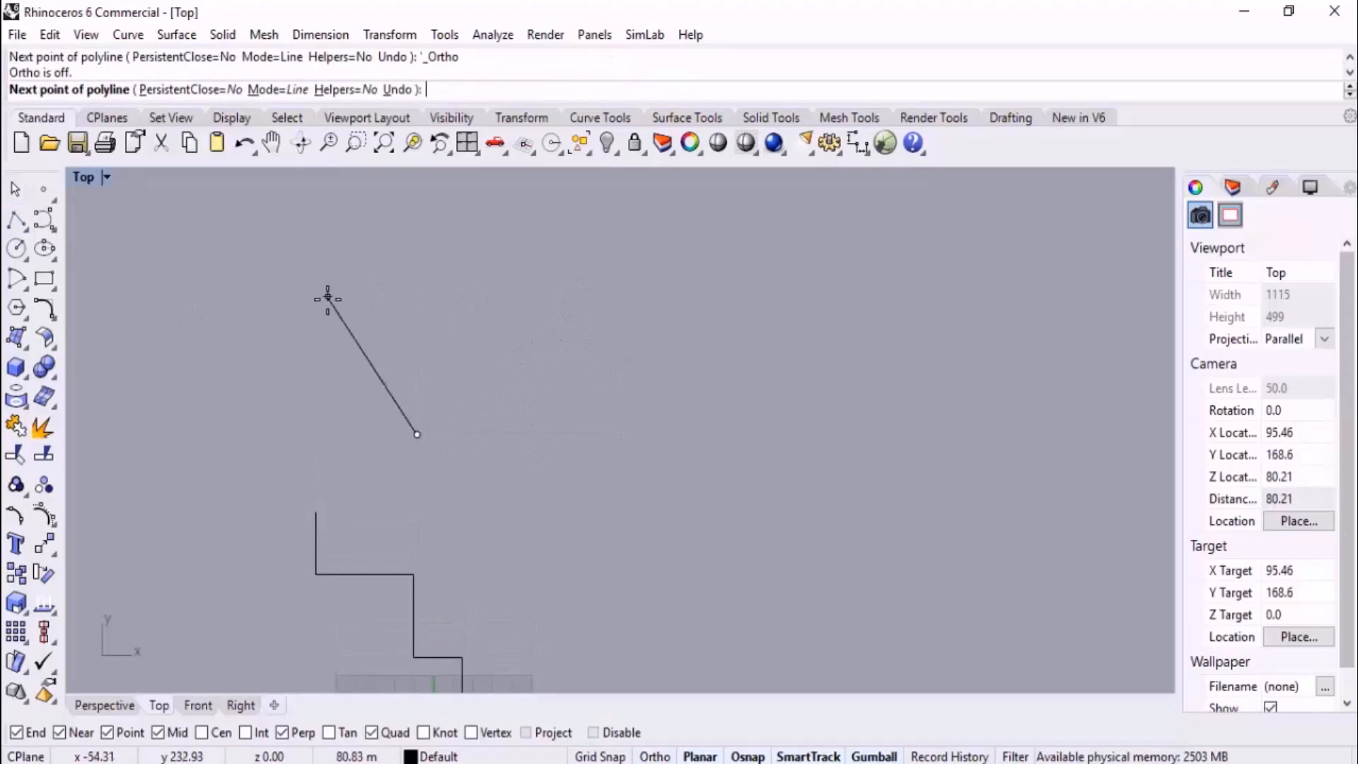
pyautogui.press('shift')
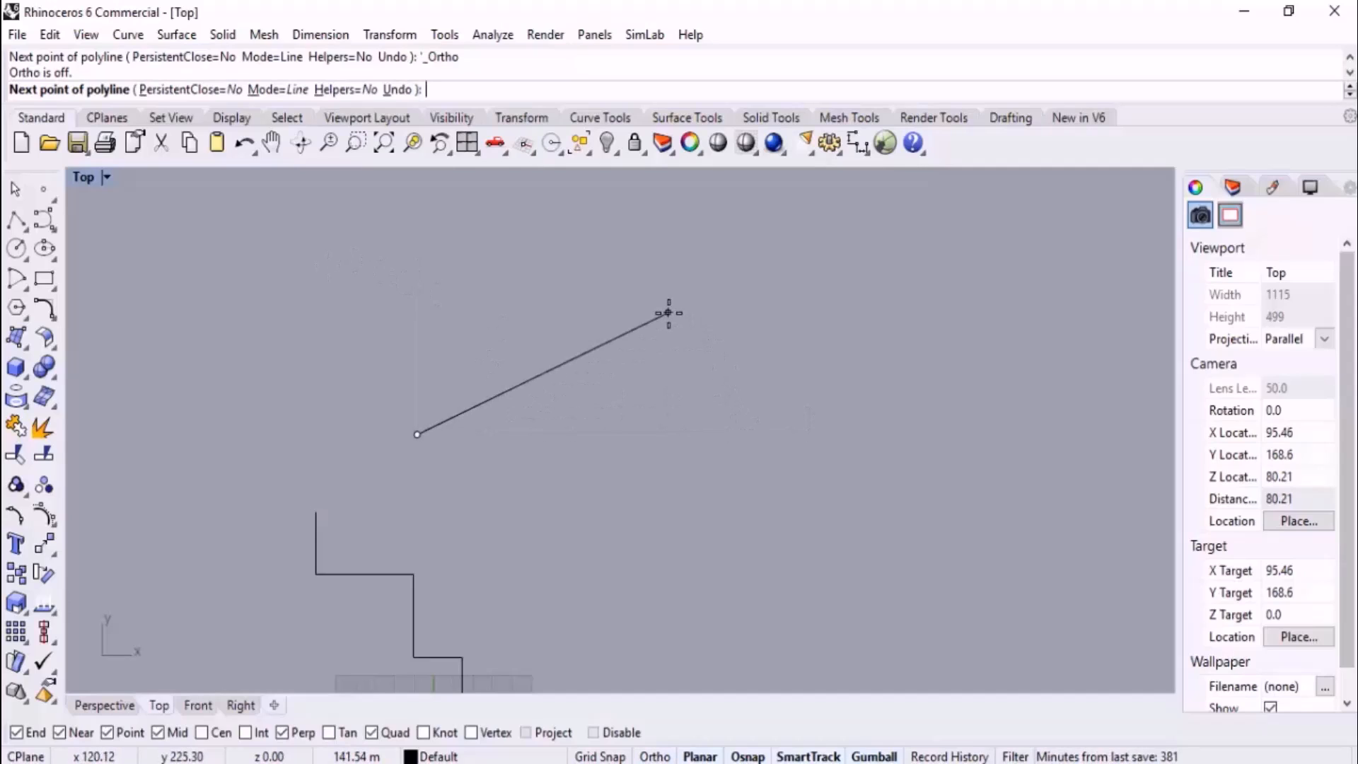
pyautogui.press('shift')
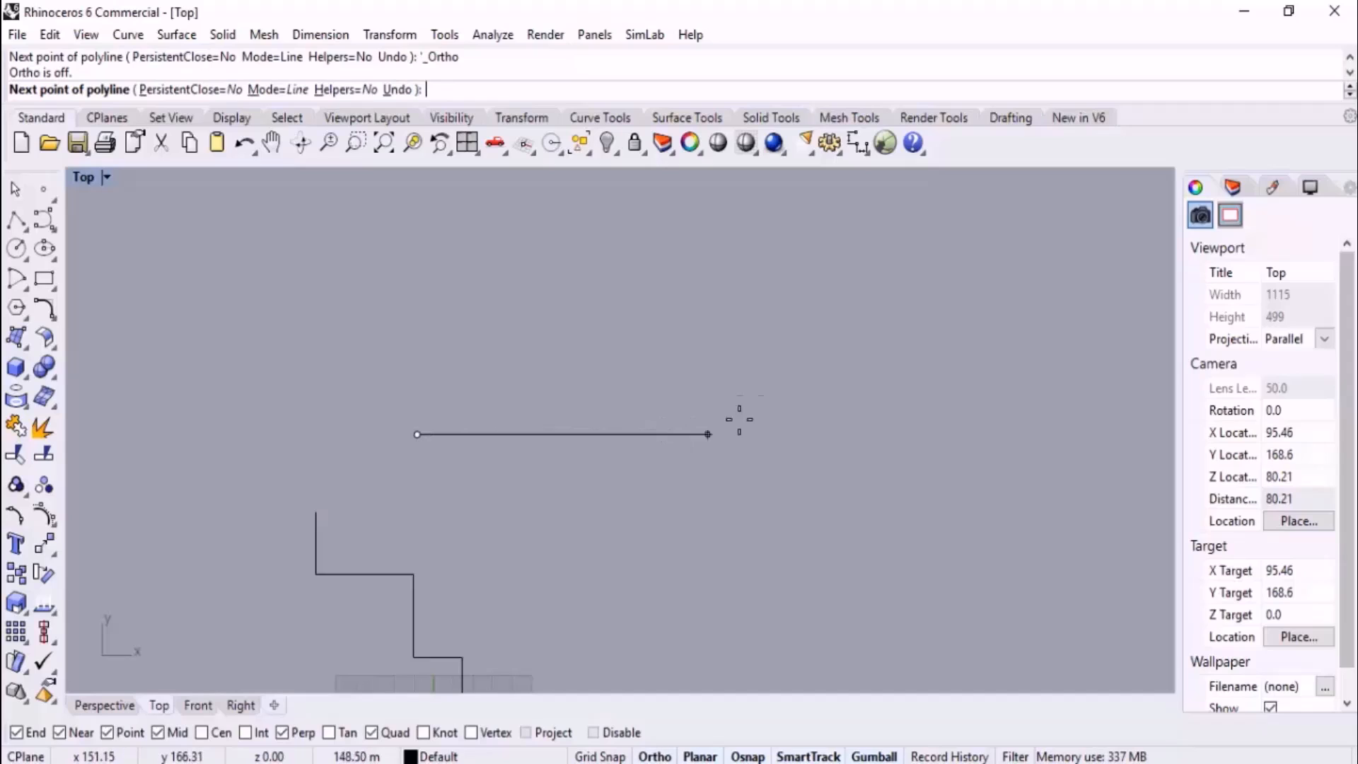
# - Using temporary ortho, draw the outline's stepped upper edge with five segments running in +X, +Y, +X, -Y and +X
pyautogui.press('Up')
pyautogui.press('Up')
pyautogui.press('Up')
pyautogui.press('Up')
pyautogui.scroll(-15, 652, 307)
pyautogui.scroll(7, 644, 364)
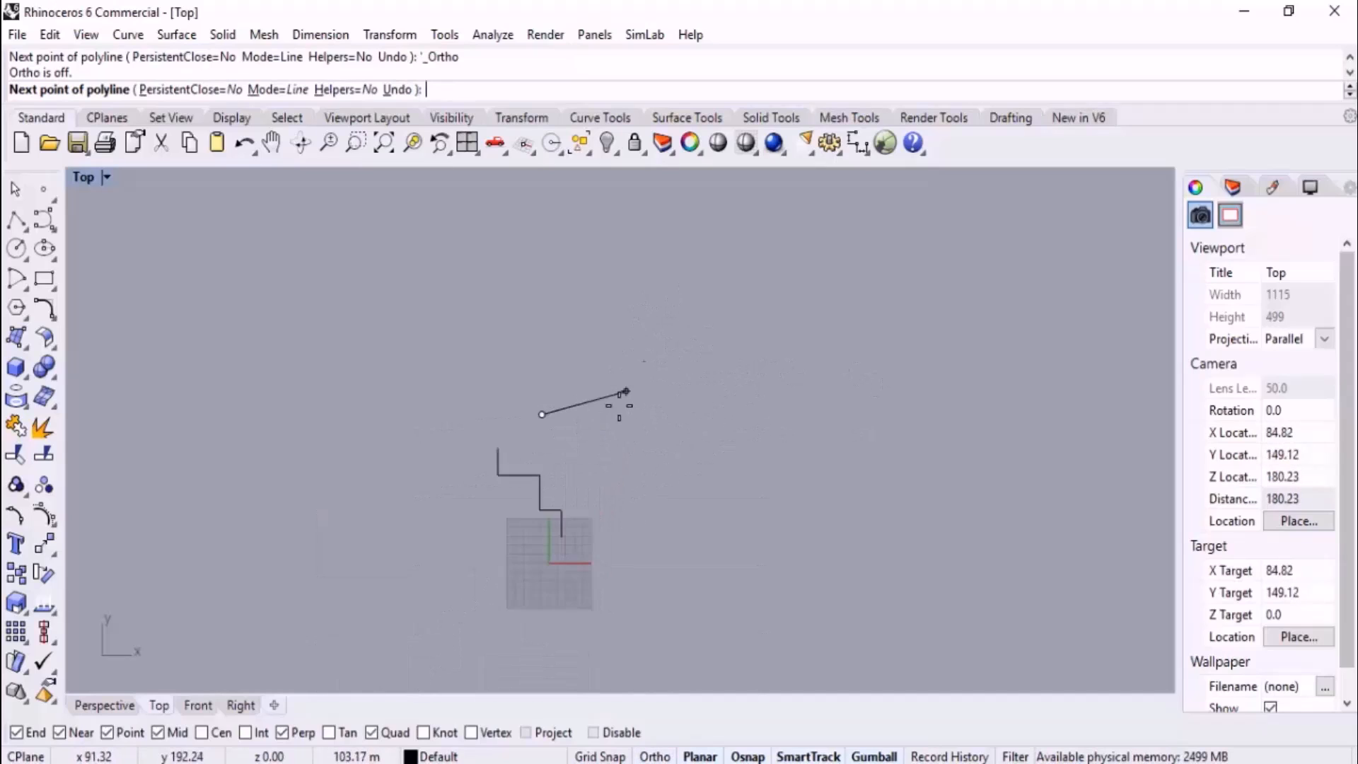
pyautogui.scroll(10, 619, 404)
pyautogui.press('shift')
pyautogui.keyDown('shift'); pyautogui.click(538, 448); pyautogui.keyUp('shift')
pyautogui.keyDown('shift'); pyautogui.click(539, 307); pyautogui.keyUp('shift')
pyautogui.keyDown('shift'); pyautogui.click(693, 308); pyautogui.keyUp('shift')
pyautogui.keyDown('shift'); pyautogui.click(693, 394); pyautogui.keyUp('shift')
pyautogui.keyDown('shift'); pyautogui.click(842, 381); pyautogui.keyUp('shift')
# - Complete the outline with a pointed end on the positive X side and a notched lower edge, closing it at its start point
pyautogui.click(974, 472)
pyautogui.click(878, 594)
pyautogui.click(725, 594)
pyautogui.click(725, 518)
pyautogui.click(634, 518)
pyautogui.click(554, 593)
pyautogui.click(421, 593)
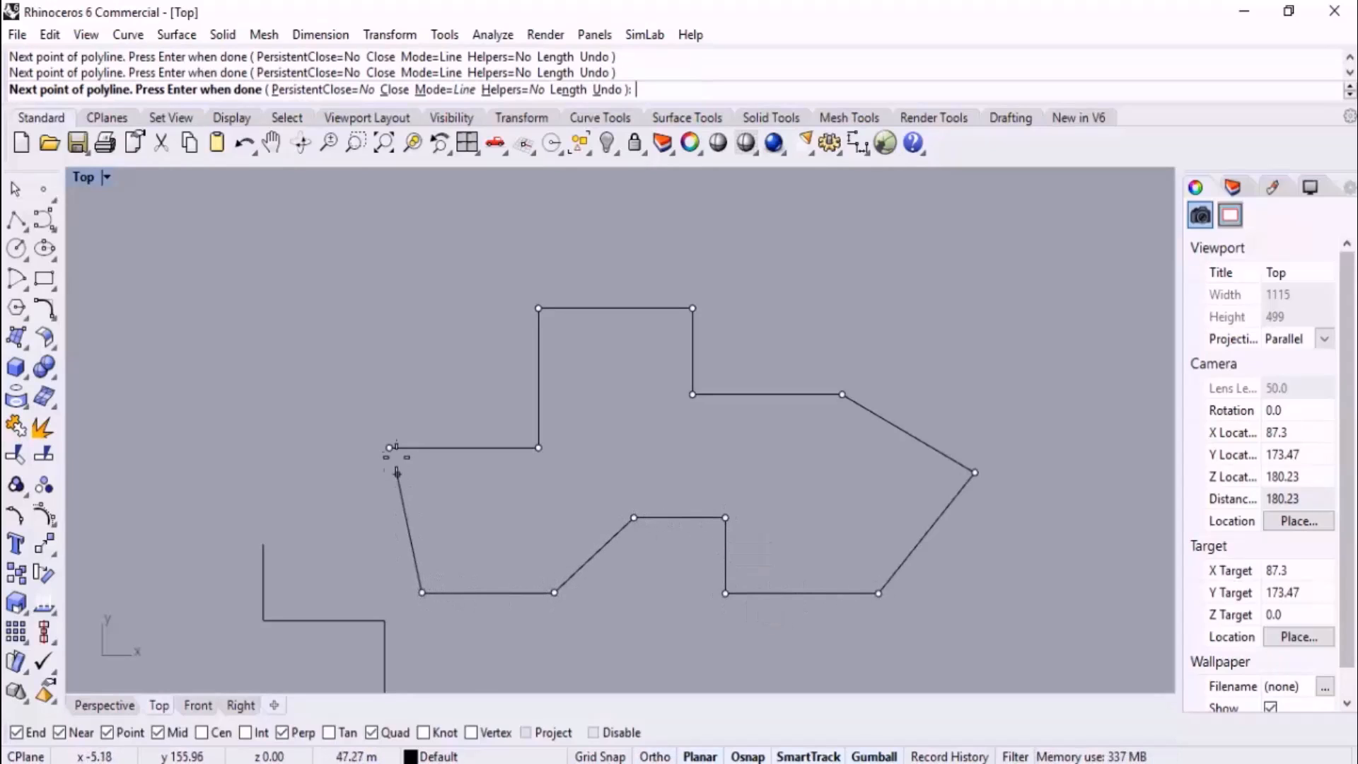
pyautogui.click(389, 448)
# - Try a new polyline above the closed outline, constraining its first segment to 40 m and directing it along positive Y with temporary Ortho
pyautogui.moveTo(849, 494); pyautogui.dragTo(551, 419, button='right')
pyautogui.scroll(-2, 523, 427)
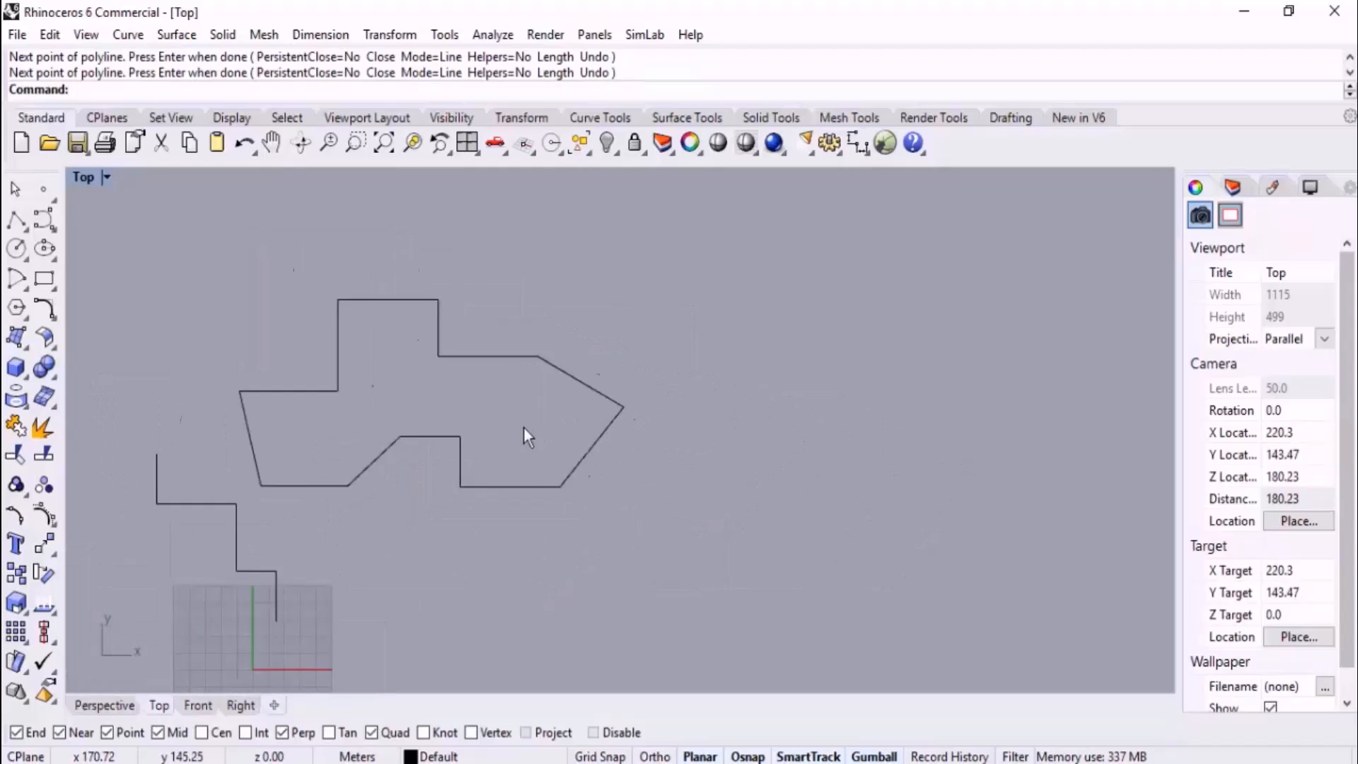
pyautogui.scroll(-4, 524, 426)
pyautogui.moveTo(671, 413); pyautogui.dragTo(621, 479, button='right')
pyautogui.moveTo(588, 369); pyautogui.dragTo(568, 471, button='right')
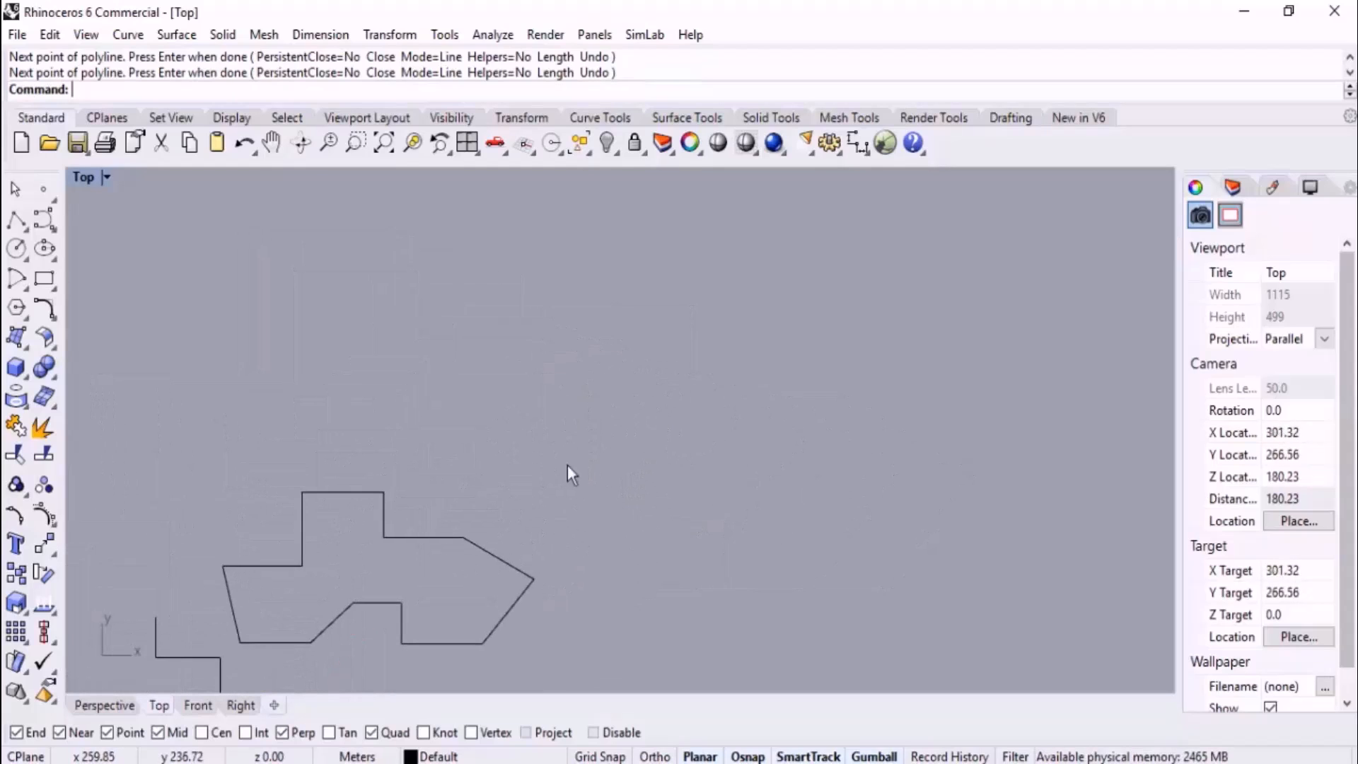
pyautogui.press('Return')
pyautogui.click(428, 365)
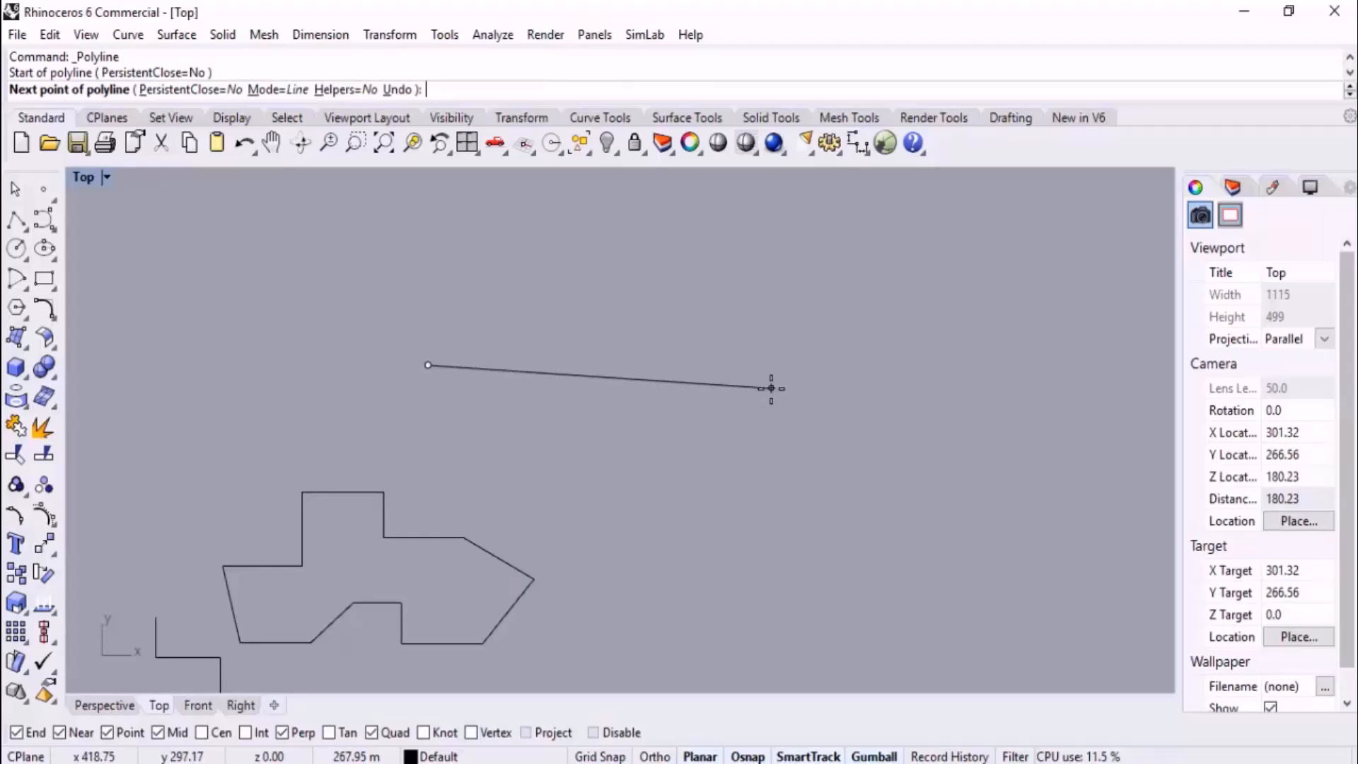
pyautogui.write('40')
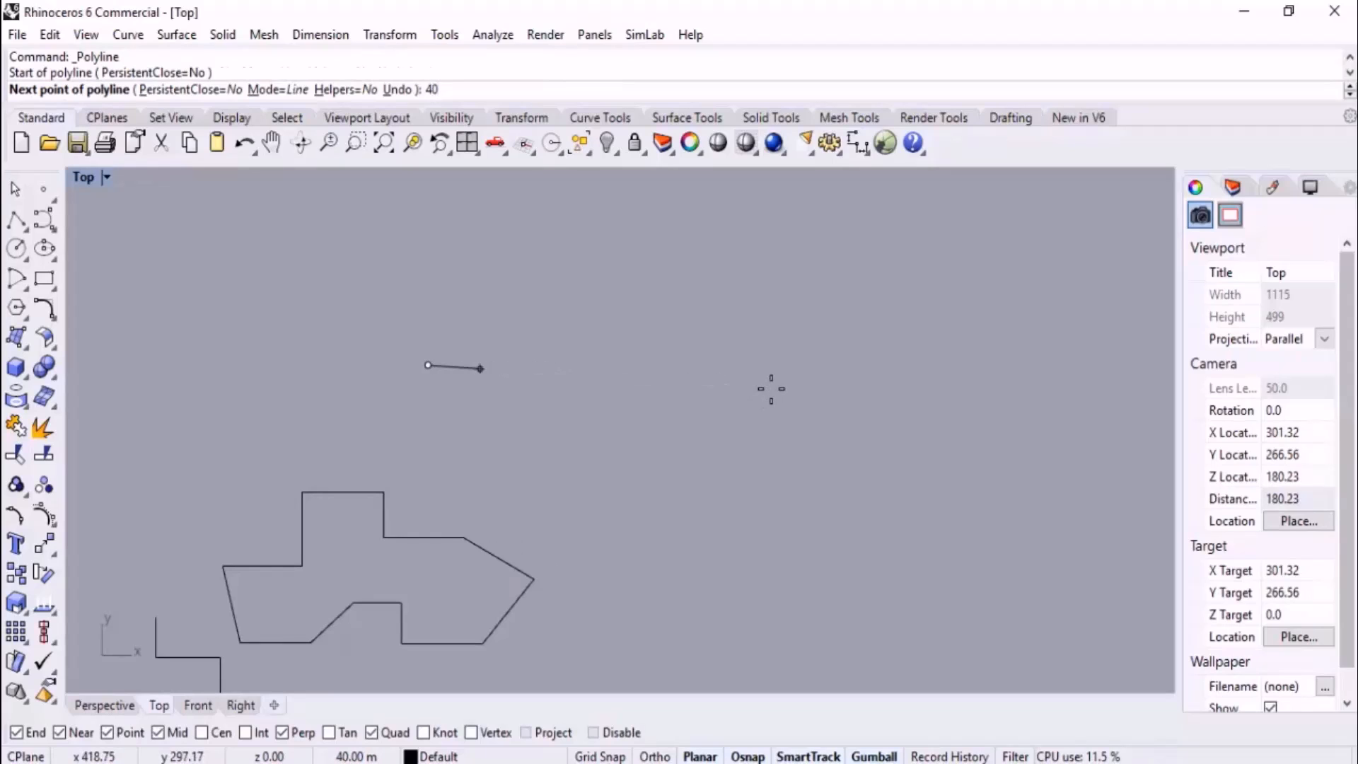
pyautogui.press('Return')
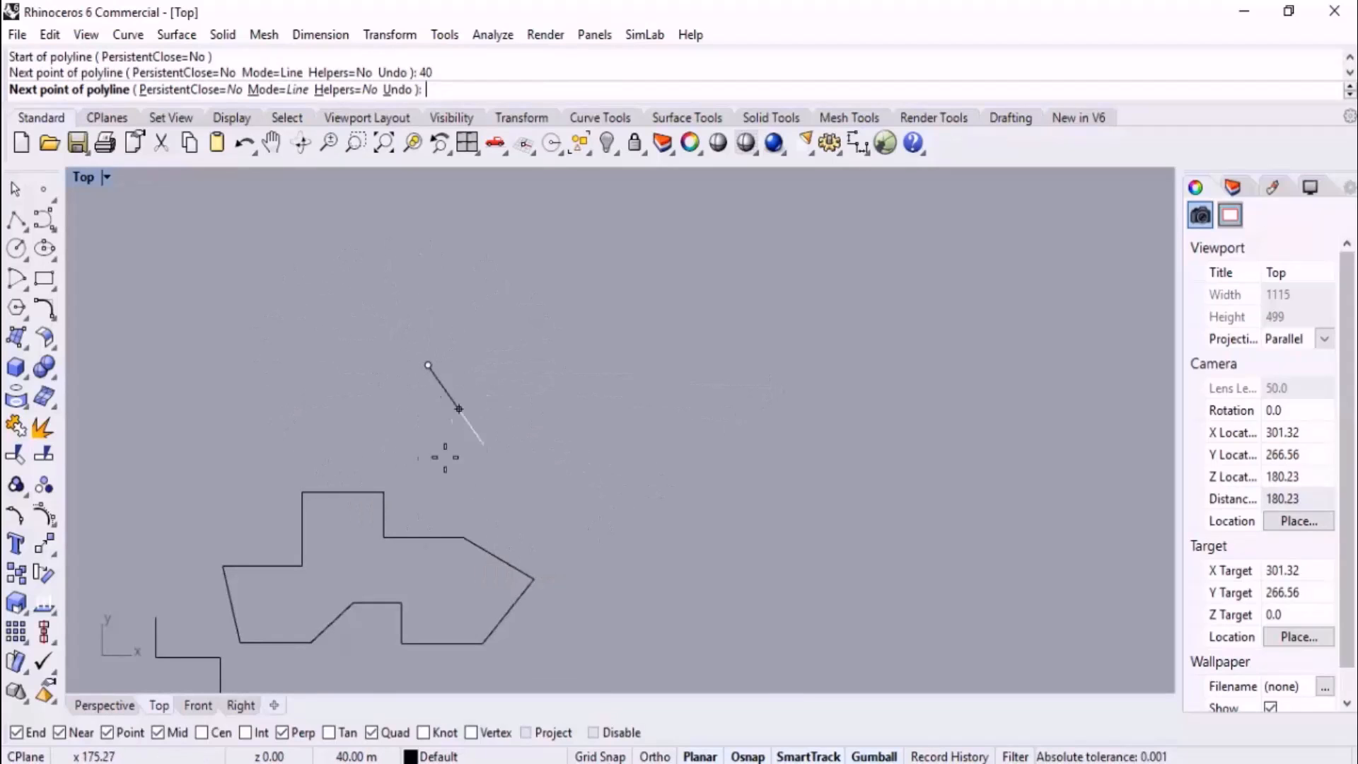
pyautogui.scroll(4, 335, 262)
pyautogui.press('F8')
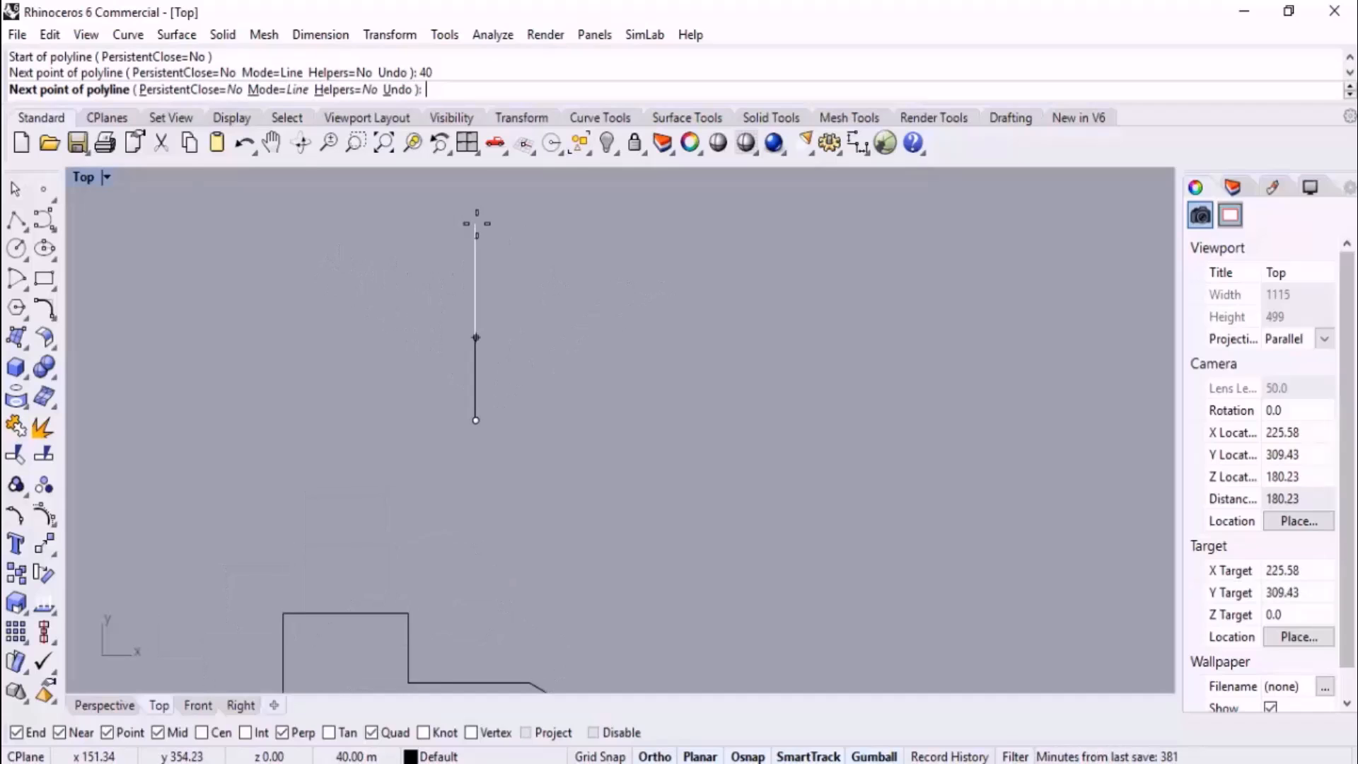
pyautogui.click(471, 239)
pyautogui.press('F8')
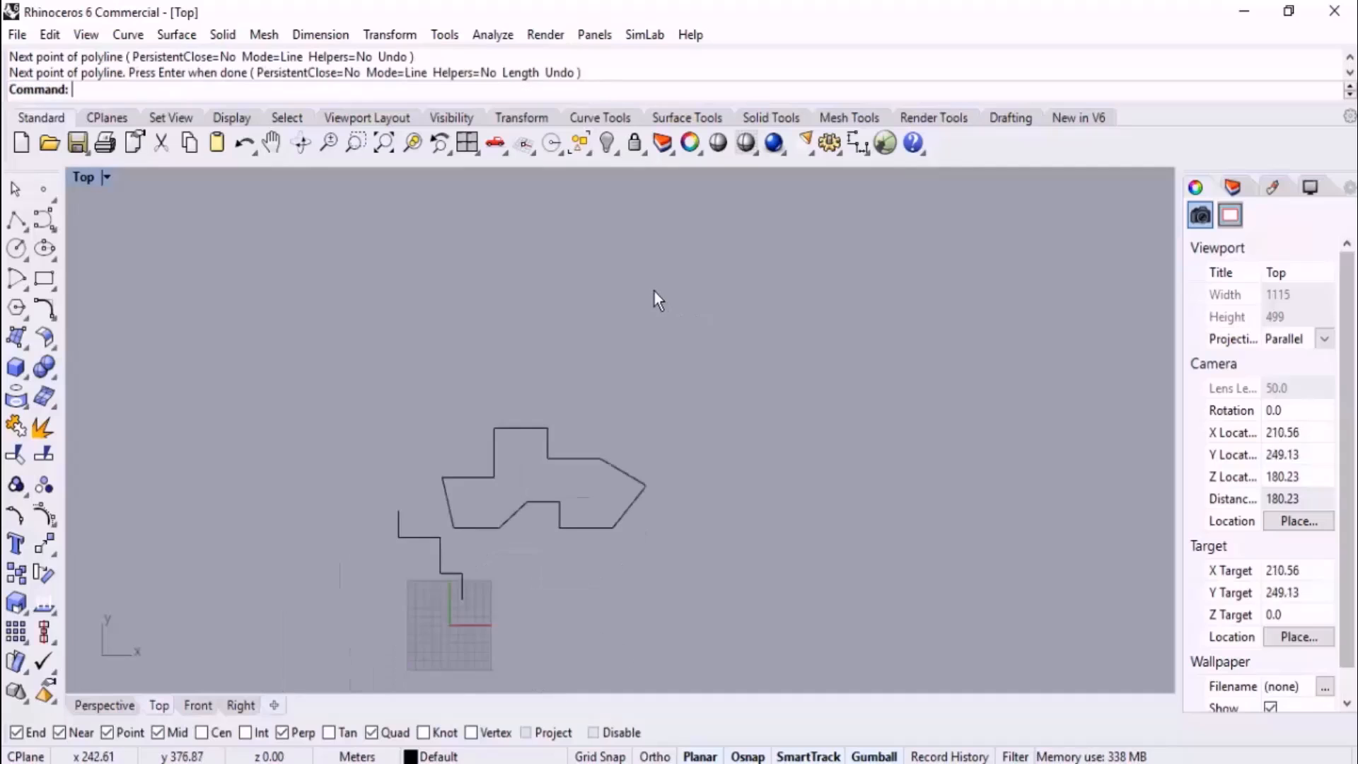
# - Start a new polyline in the empty area above and beyond the outline's pointed end
pyautogui.moveTo(677, 417); pyautogui.dragTo(455, 415, button='right')
pyautogui.scroll(8, 541, 403)
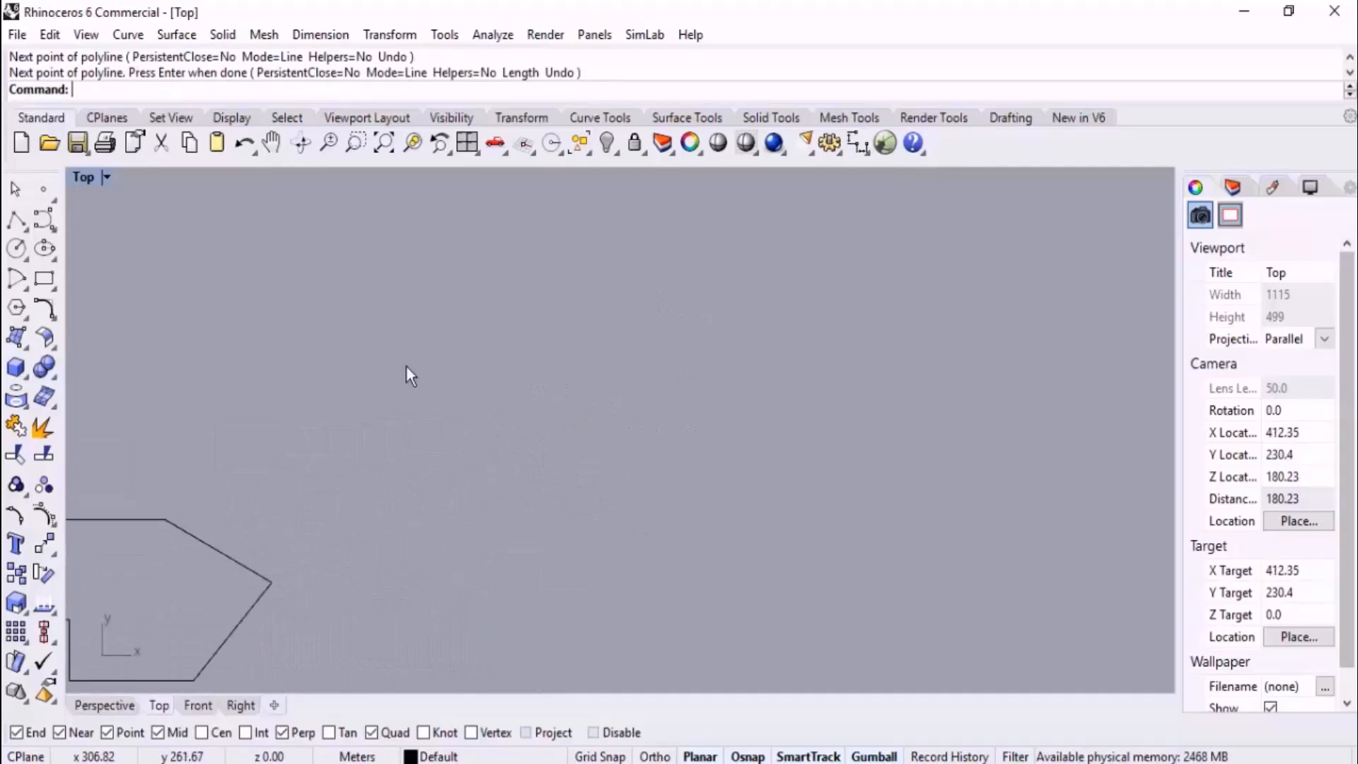
pyautogui.click(16, 220)
pyautogui.moveTo(593, 429); pyautogui.dragTo(574, 480, button='right')
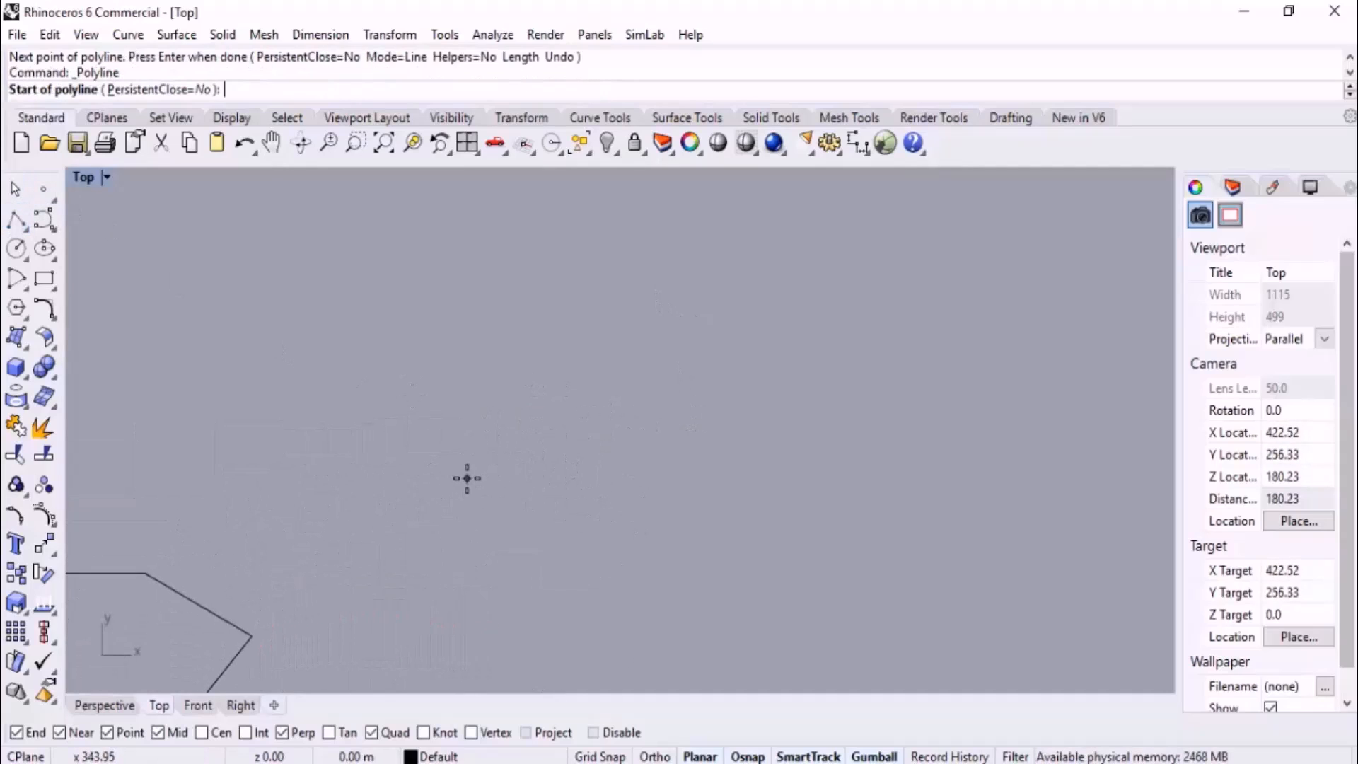
pyautogui.scroll(4, 467, 476)
pyautogui.click(317, 370)
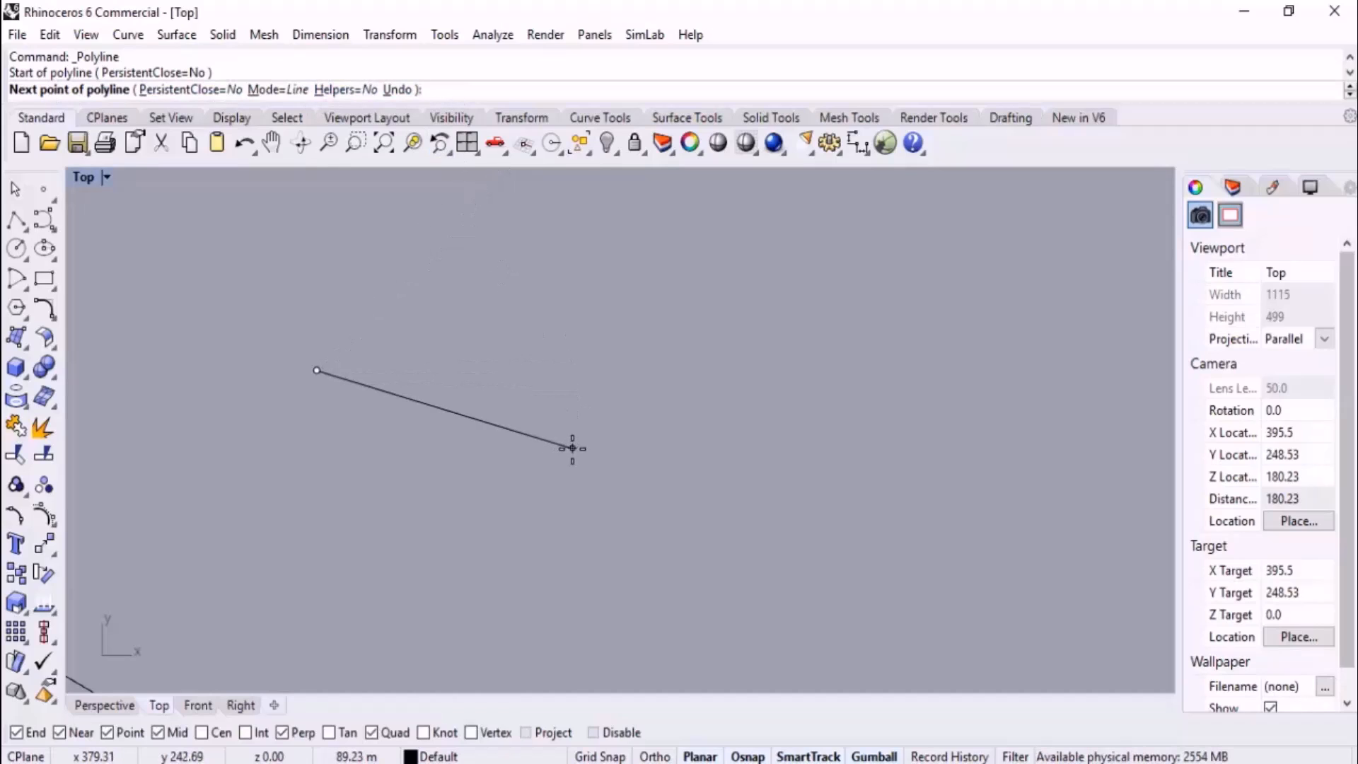
# - Draw the first segment 40 m long, sloping downward in positive X with a 30° angle constraint
pyautogui.press('F8')
pyautogui.write('<')
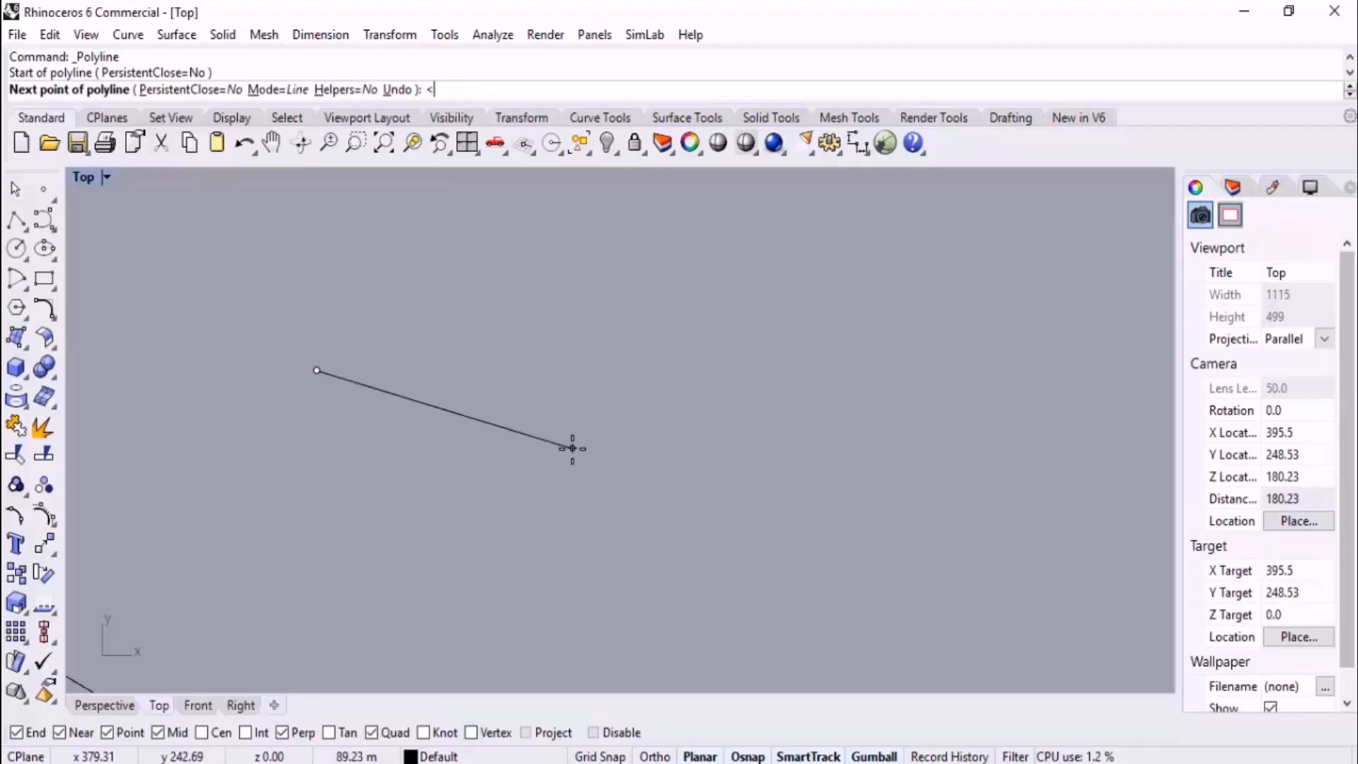
pyautogui.write('30')
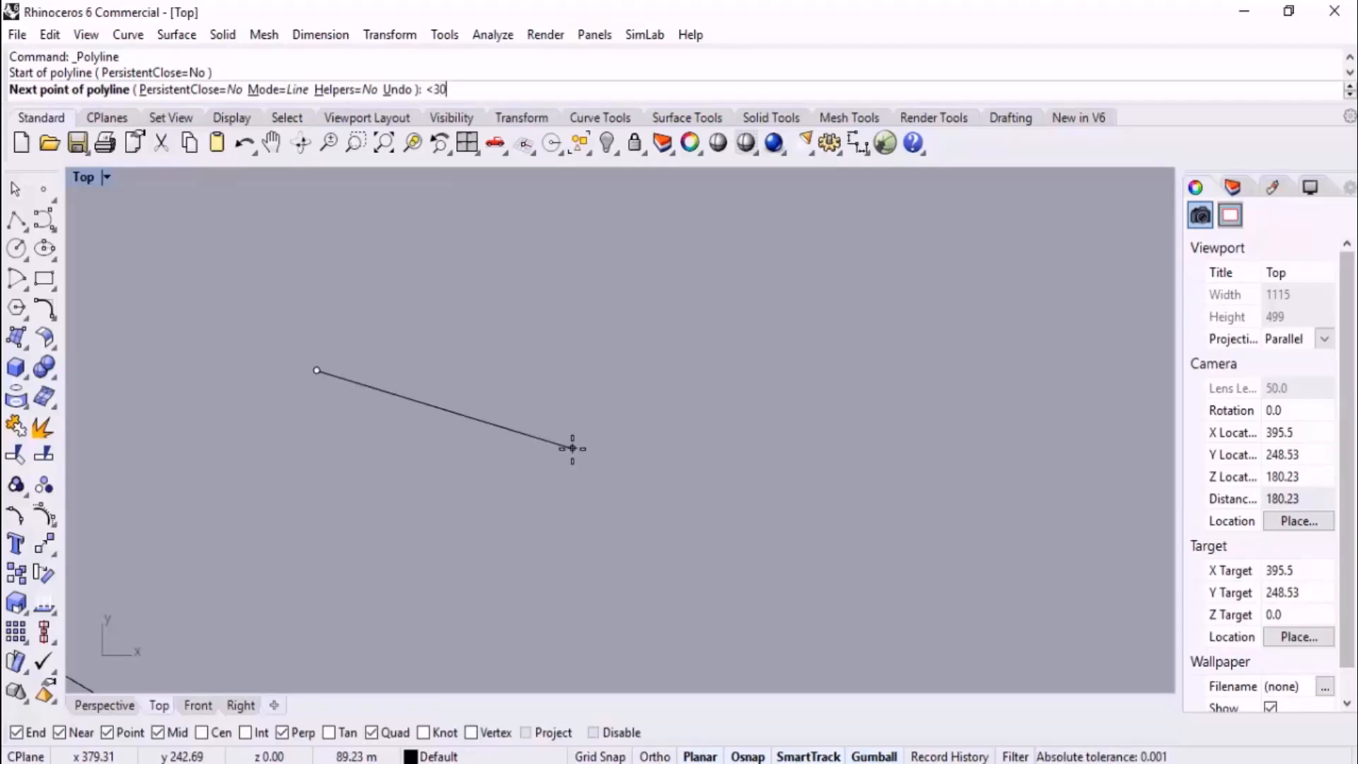
pyautogui.press('Return')
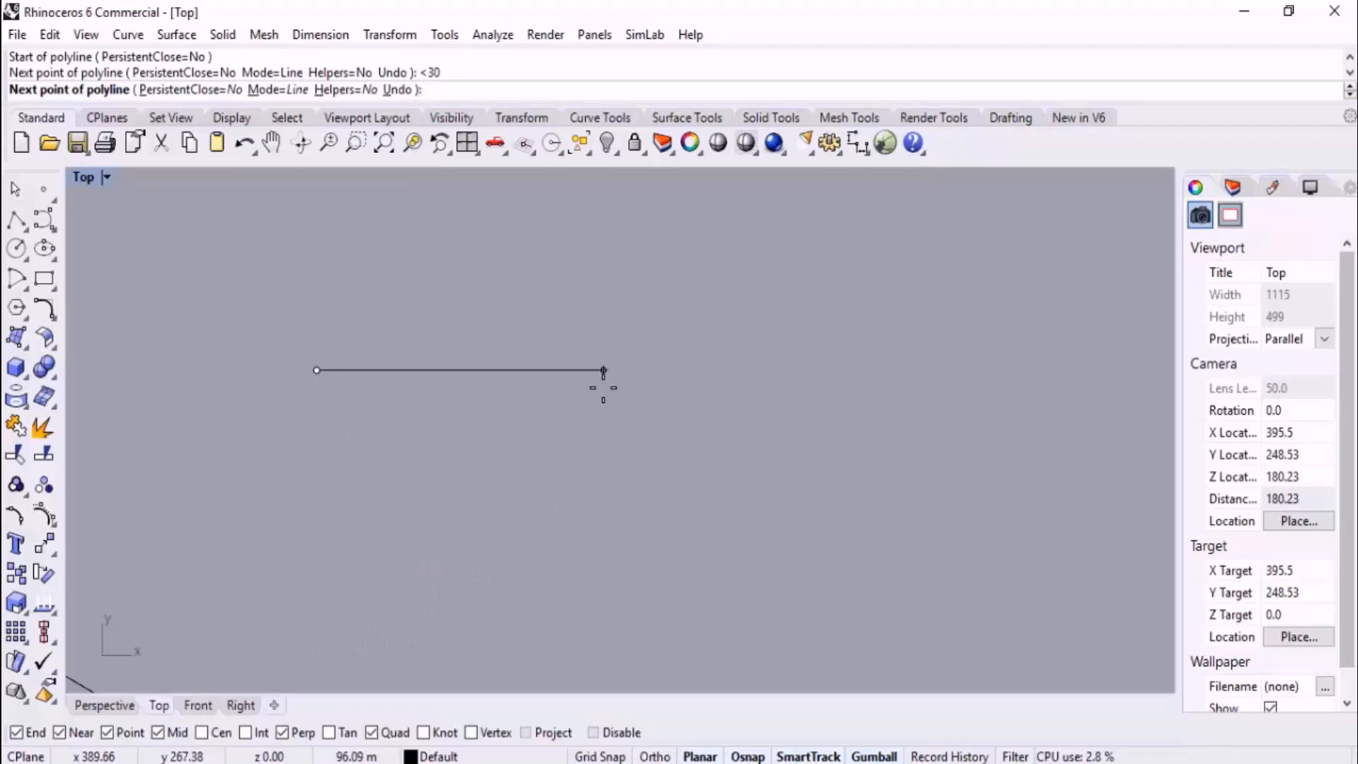
pyautogui.scroll(-3, 585, 394)
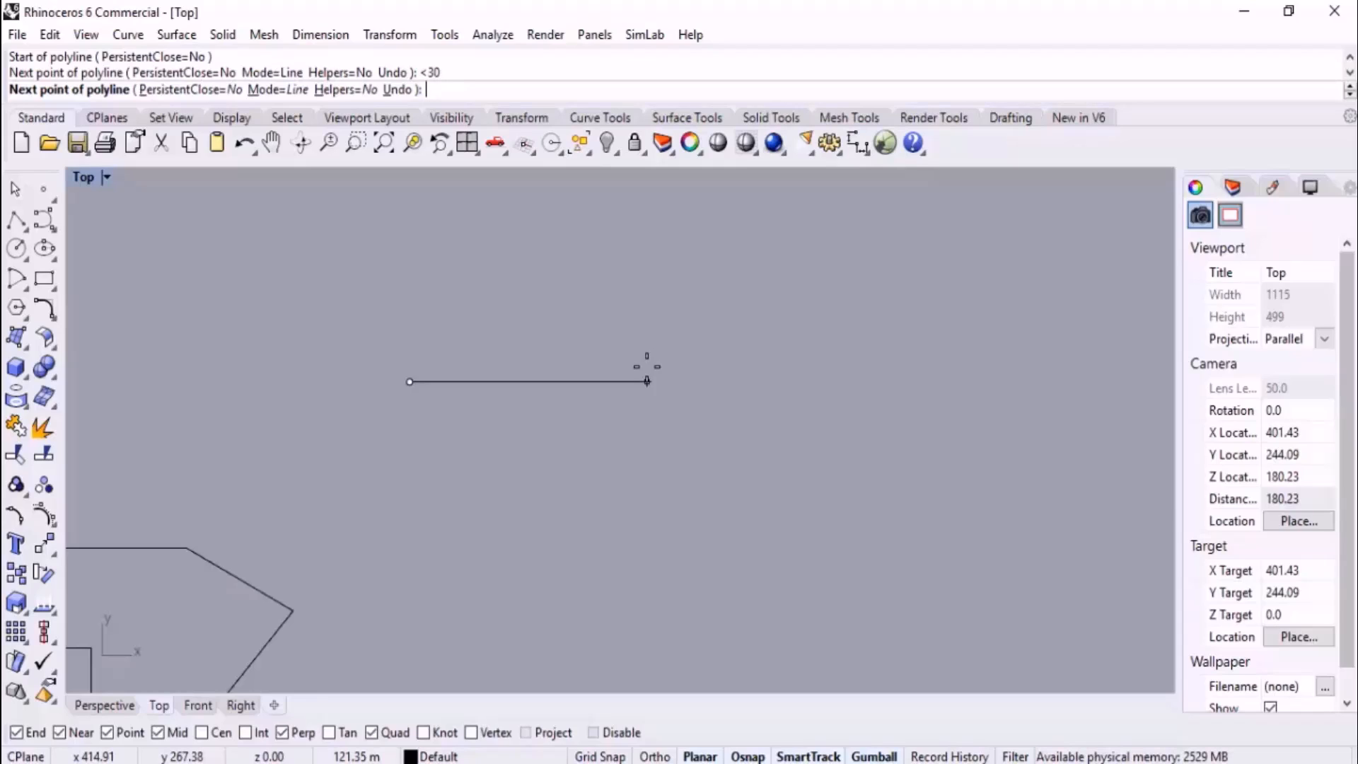
pyautogui.write('40')
pyautogui.press('Return')
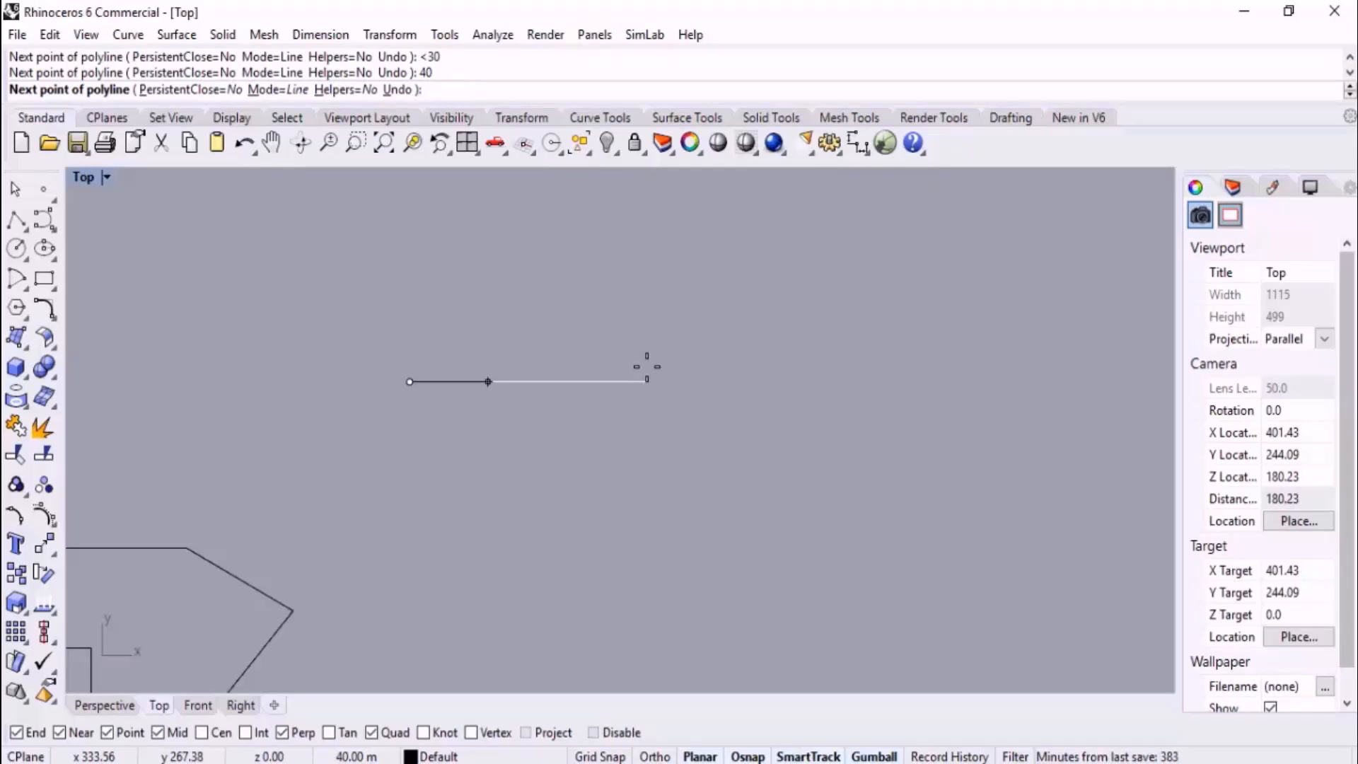
pyautogui.click(592, 495)
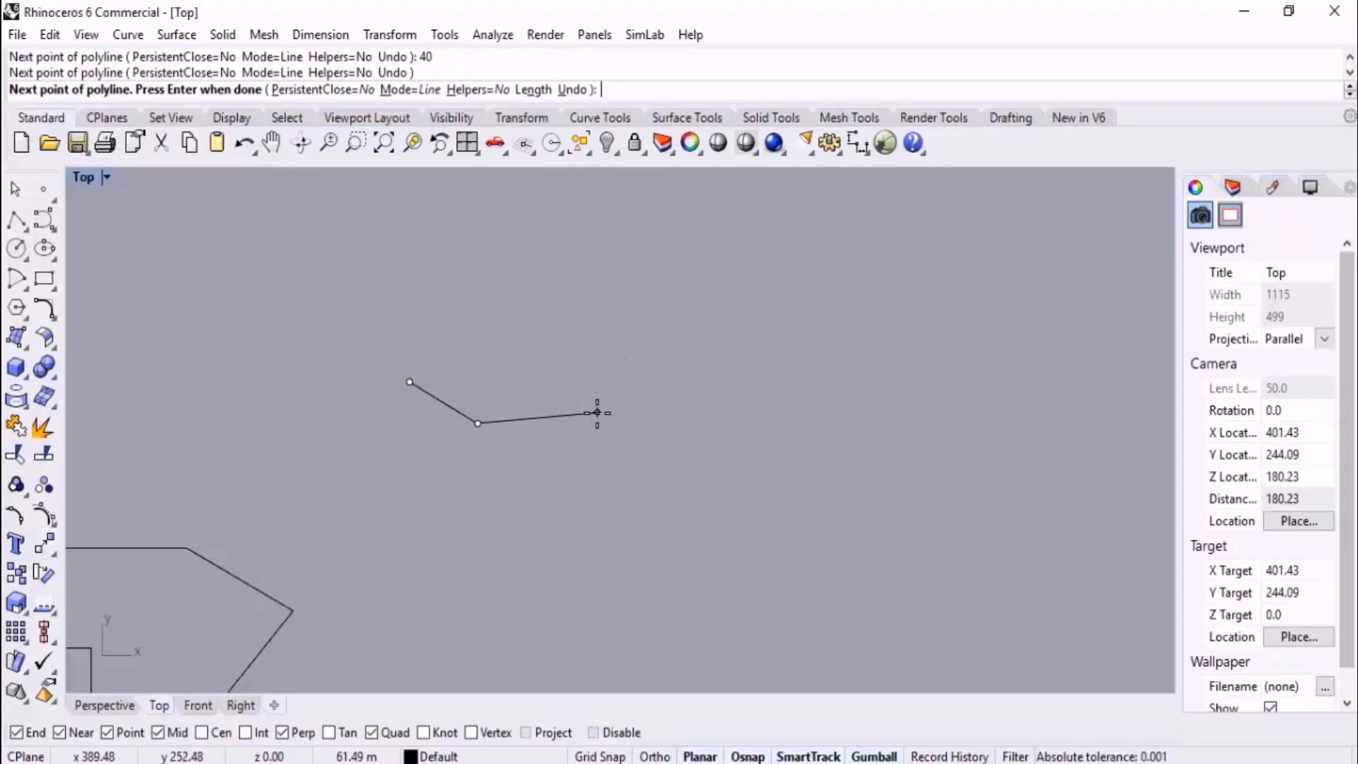
# - Add a horizontal segment about 100 m long in positive X using temporary Ortho
pyautogui.press('F8')
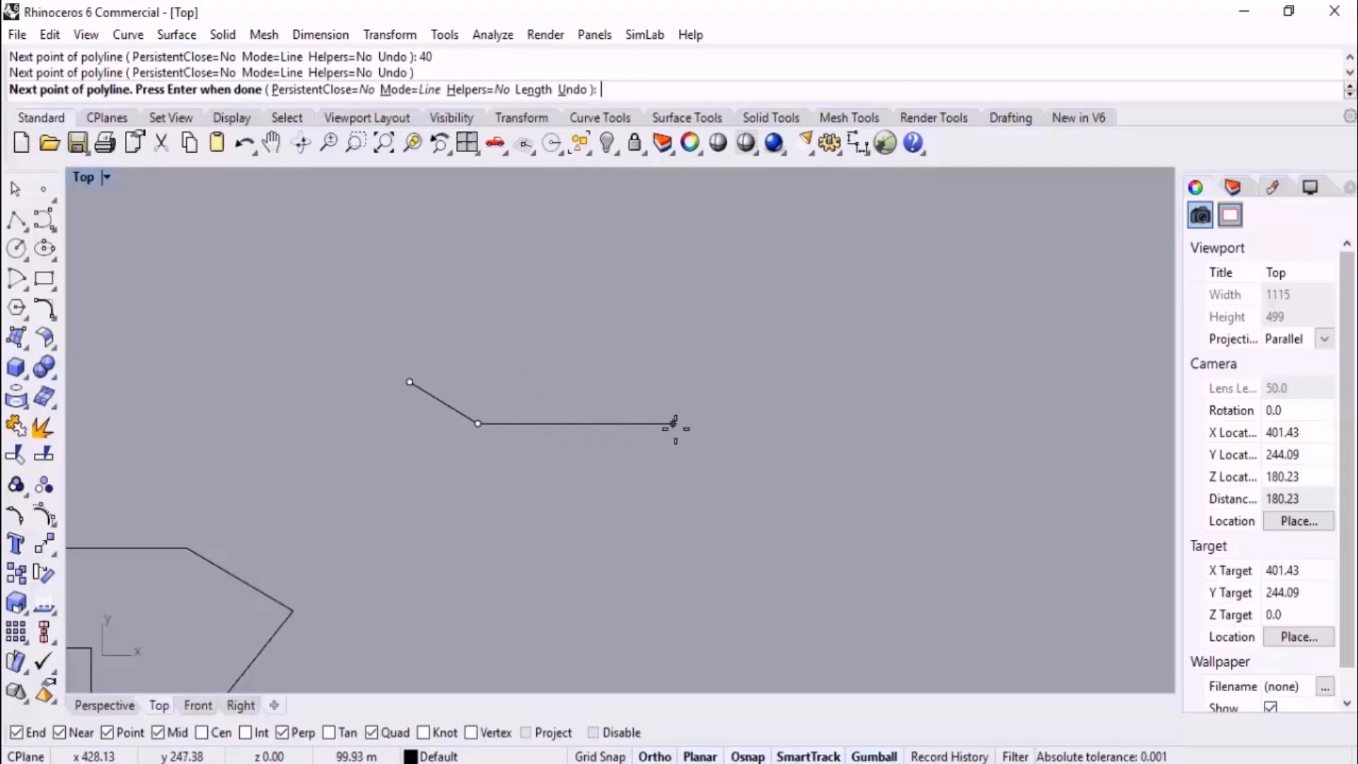
pyautogui.keyDown('shift'); pyautogui.click(678, 429); pyautogui.keyUp('shift')
pyautogui.moveTo(863, 506); pyautogui.dragTo(680, 456, button='right')
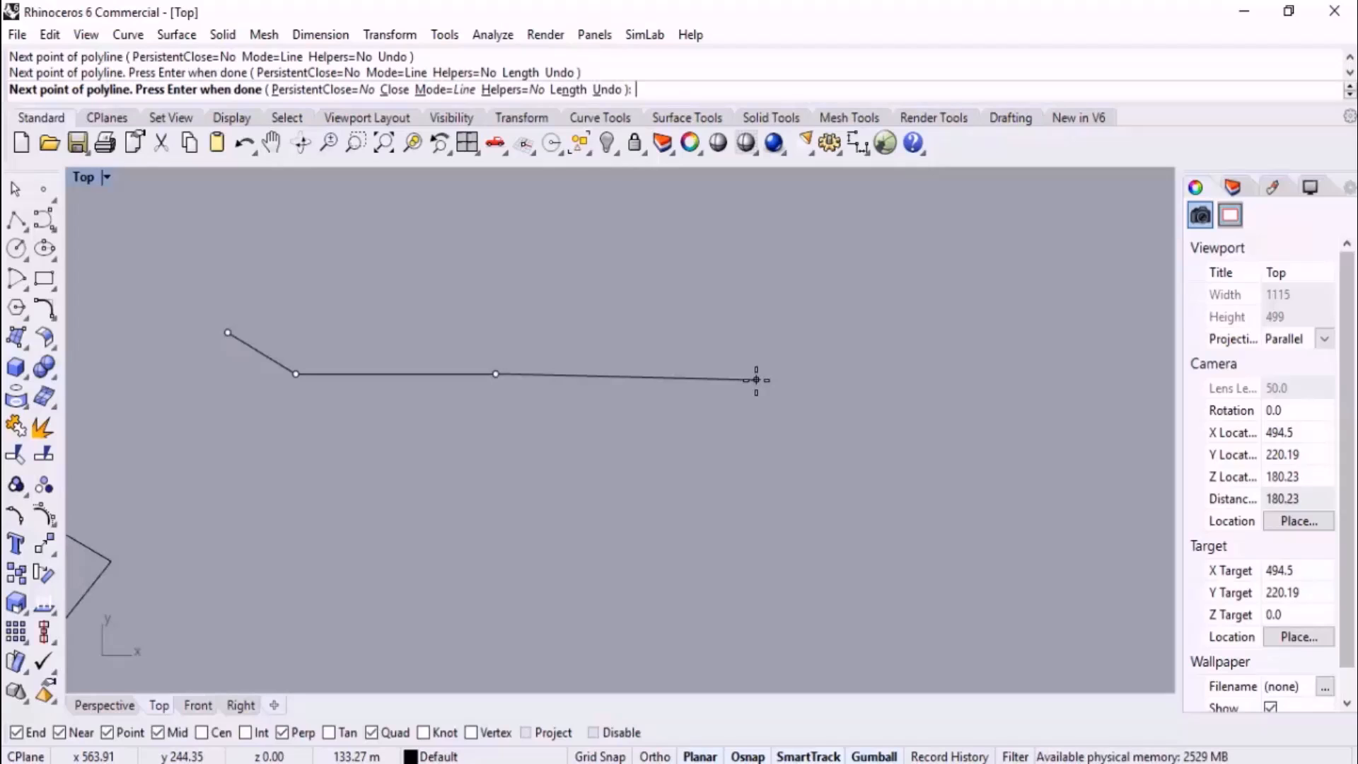
# - Add a 25 m segment rising toward positive X at 60° using angle and length constraints
pyautogui.write('<')
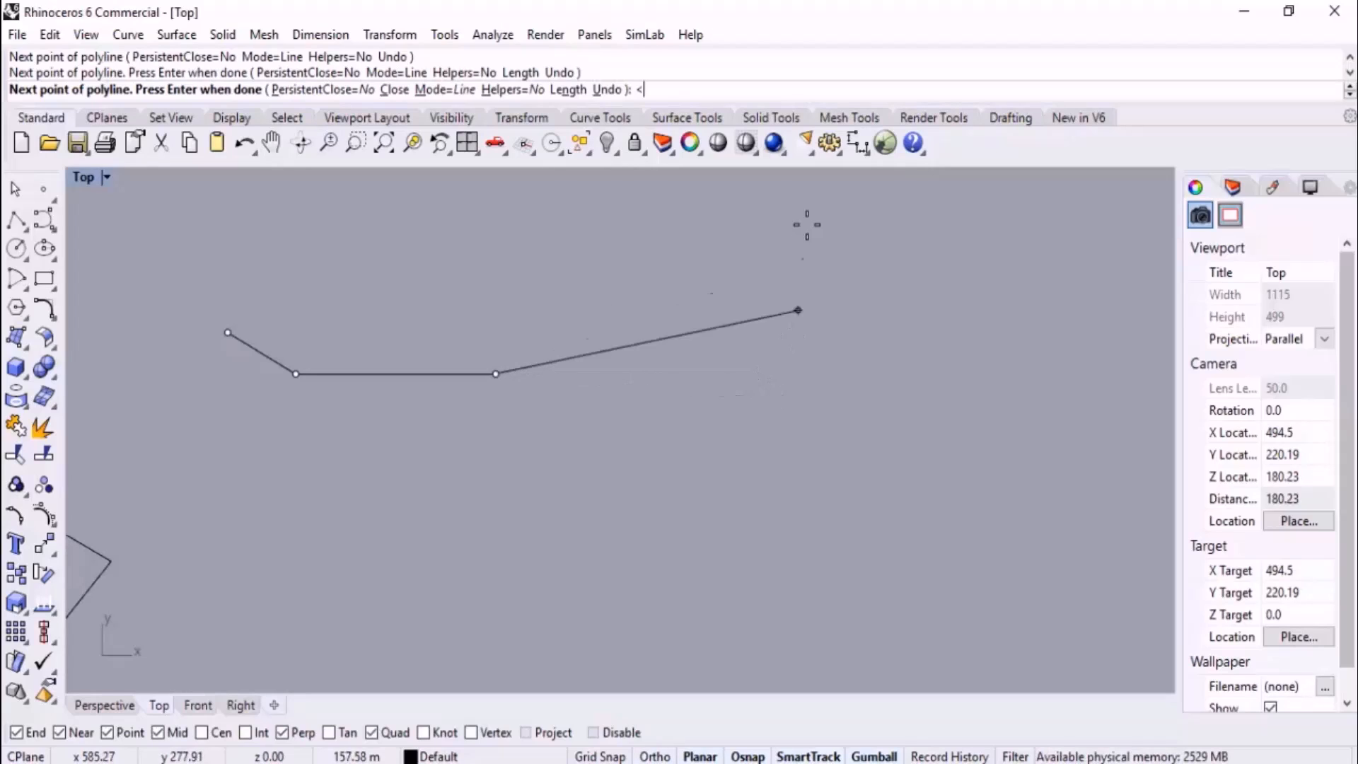
pyautogui.write('60')
pyautogui.press('Return')
pyautogui.scroll(-3, 654, 541)
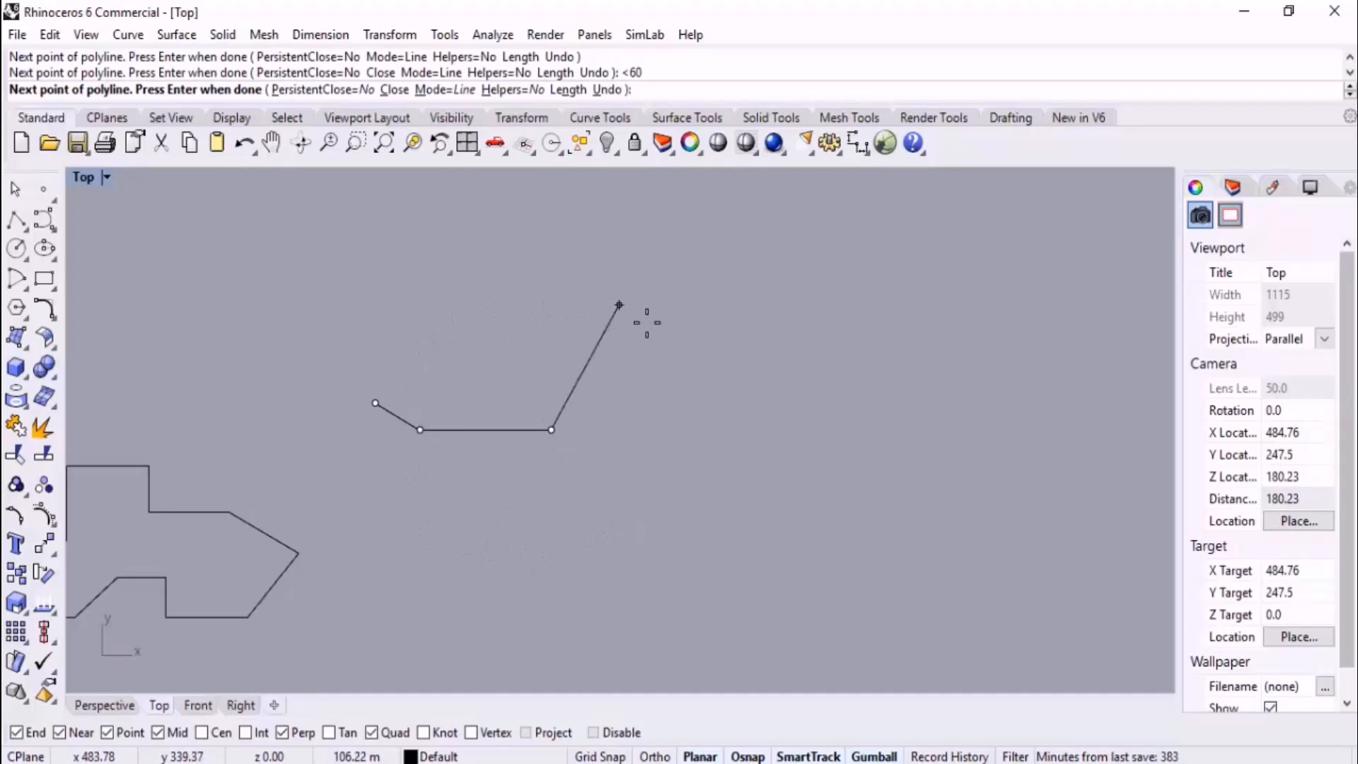
pyautogui.write('25')
pyautogui.press('Return')
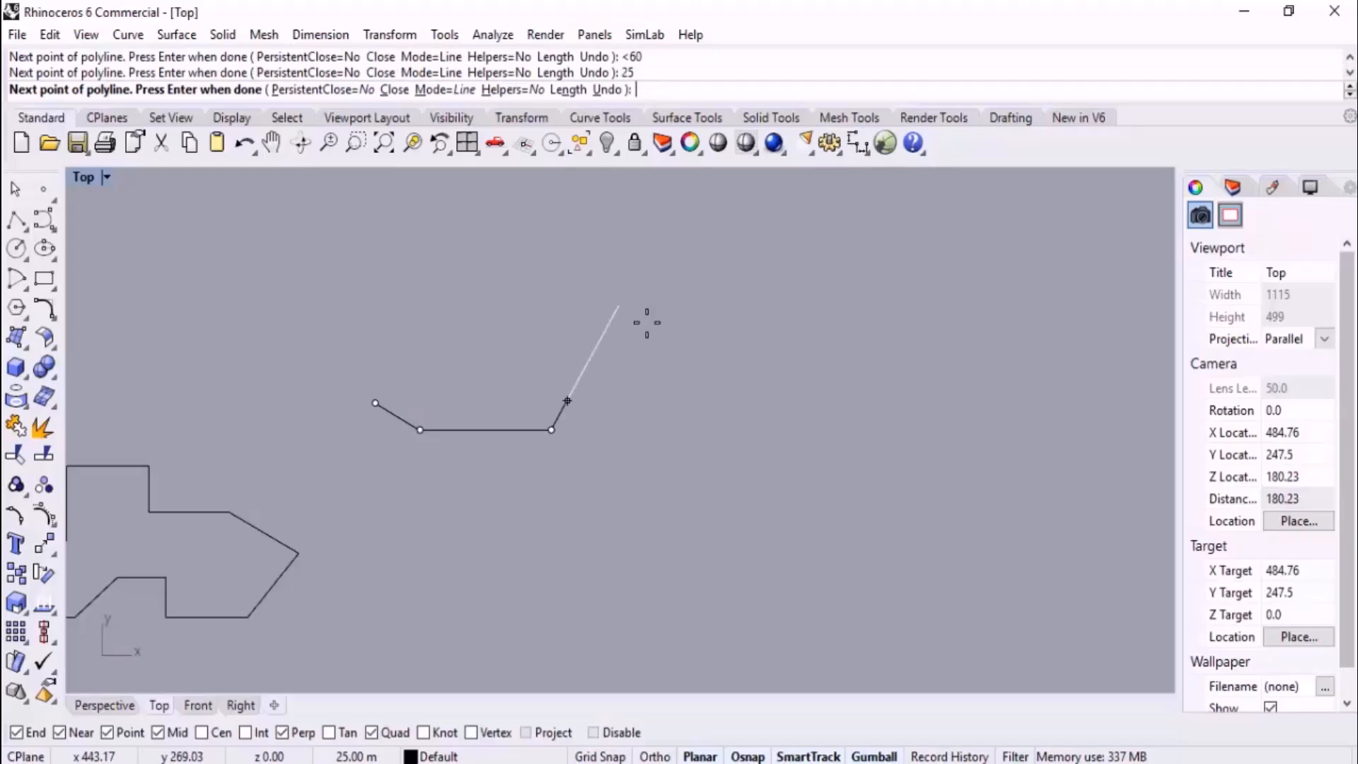
pyautogui.scroll(2, 622, 461)
pyautogui.click(568, 369)
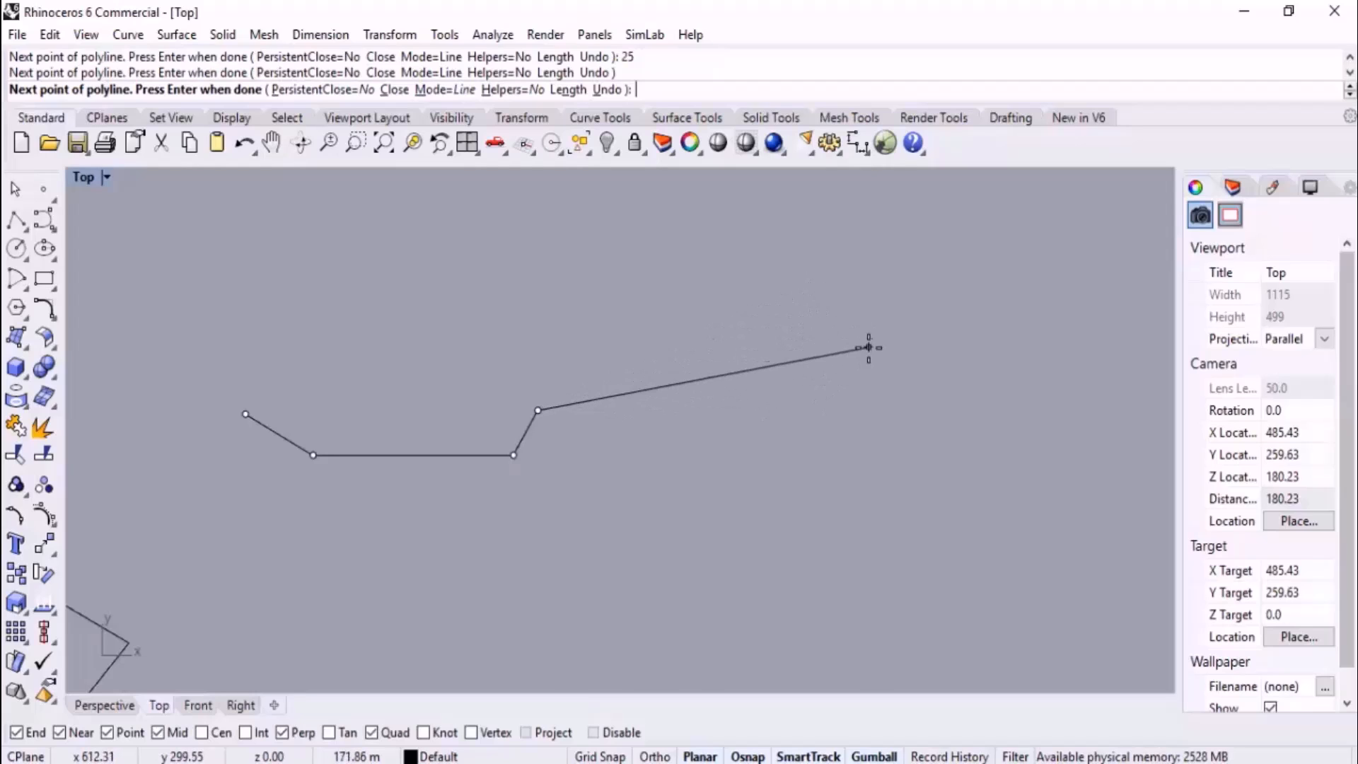
# - Add a horizontal segment in positive X from the end of the 25 m segment using temporary Ortho
pyautogui.press('F8')
pyautogui.click(687, 409)
pyautogui.press('F8')
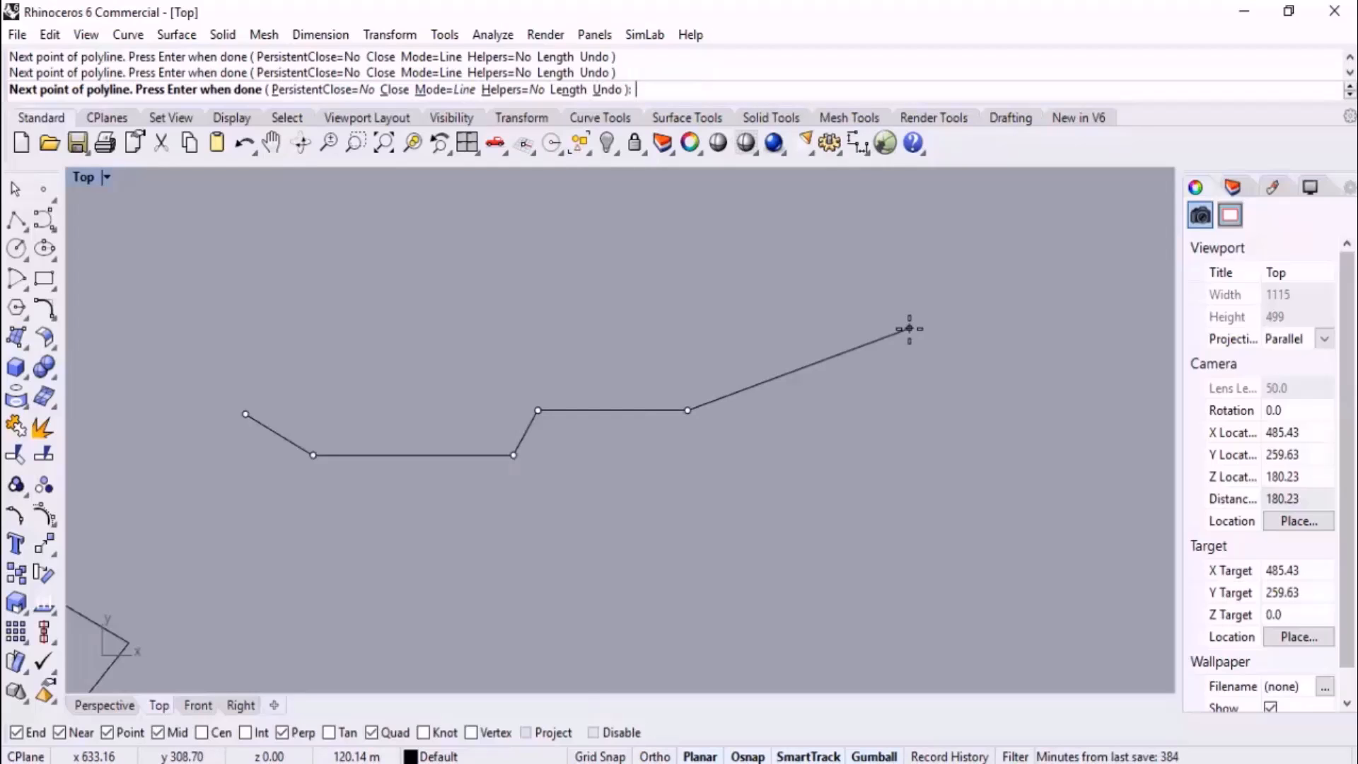
# - Add a 50 m segment rising at 20° using length and angle constraints, and end the polyline
pyautogui.write('50')
pyautogui.press('Return')
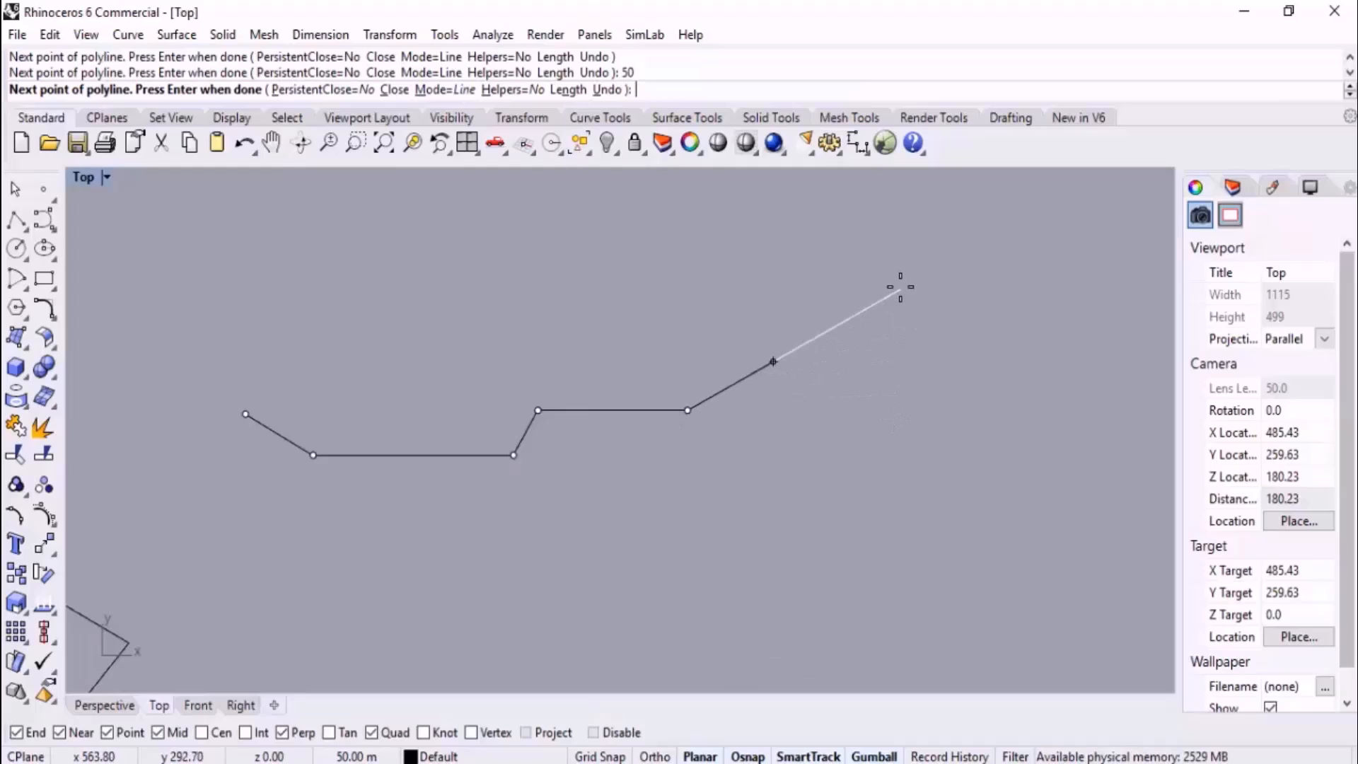
pyautogui.write('<')
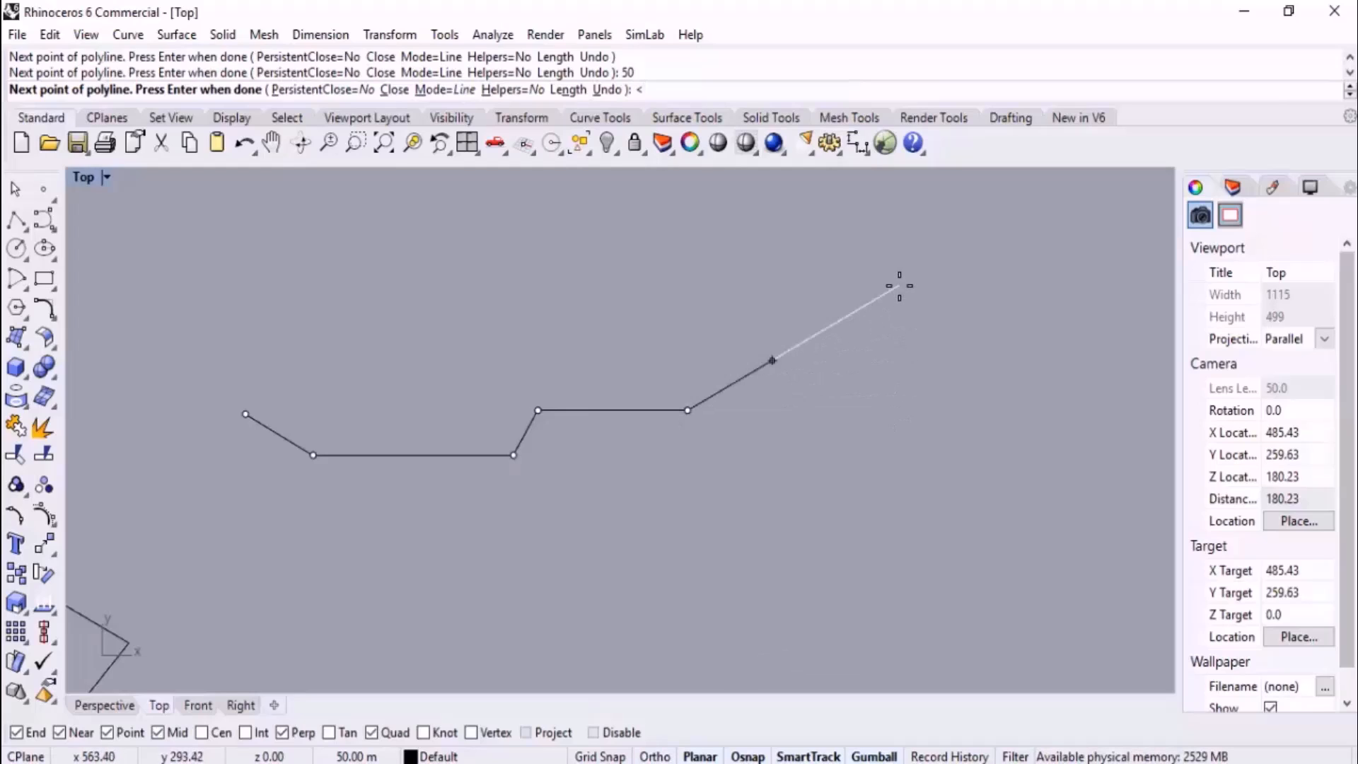
pyautogui.write('20')
pyautogui.press('Return')
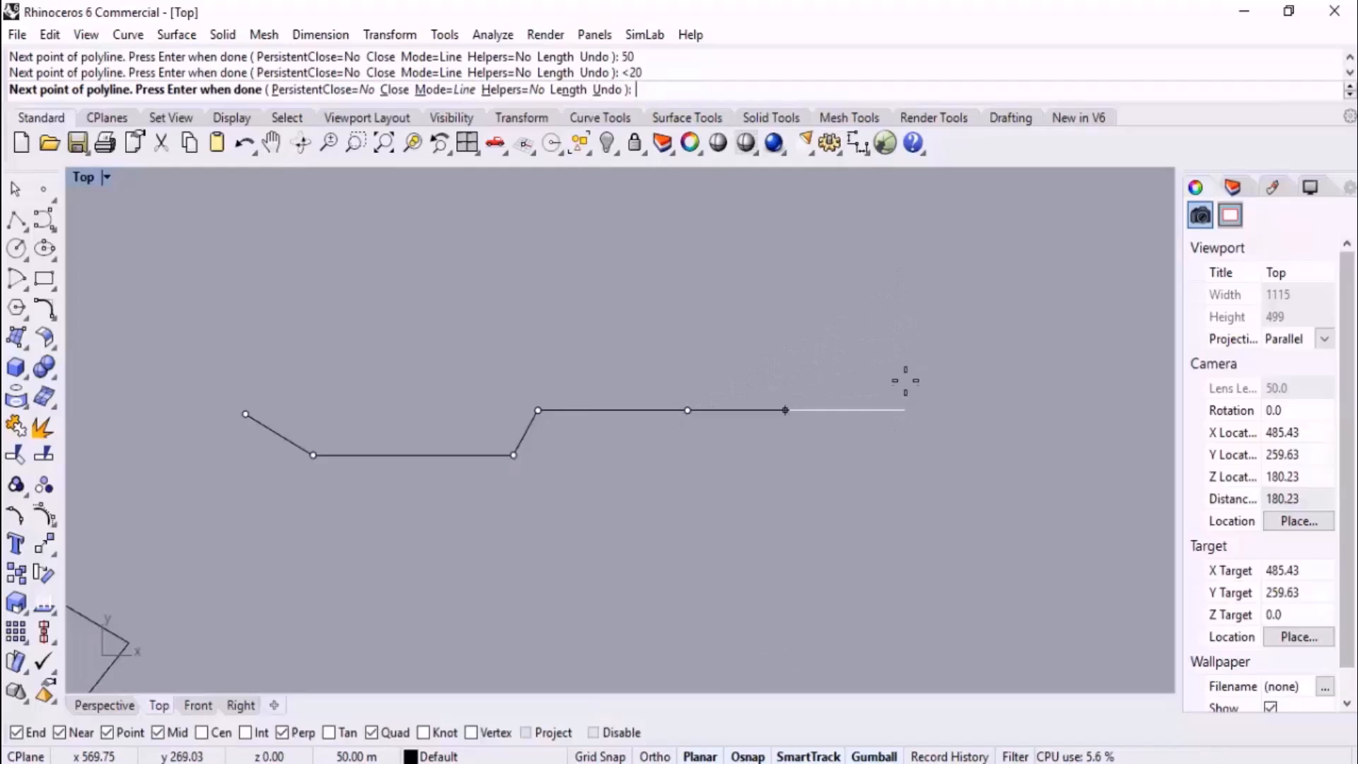
pyautogui.click(919, 341)
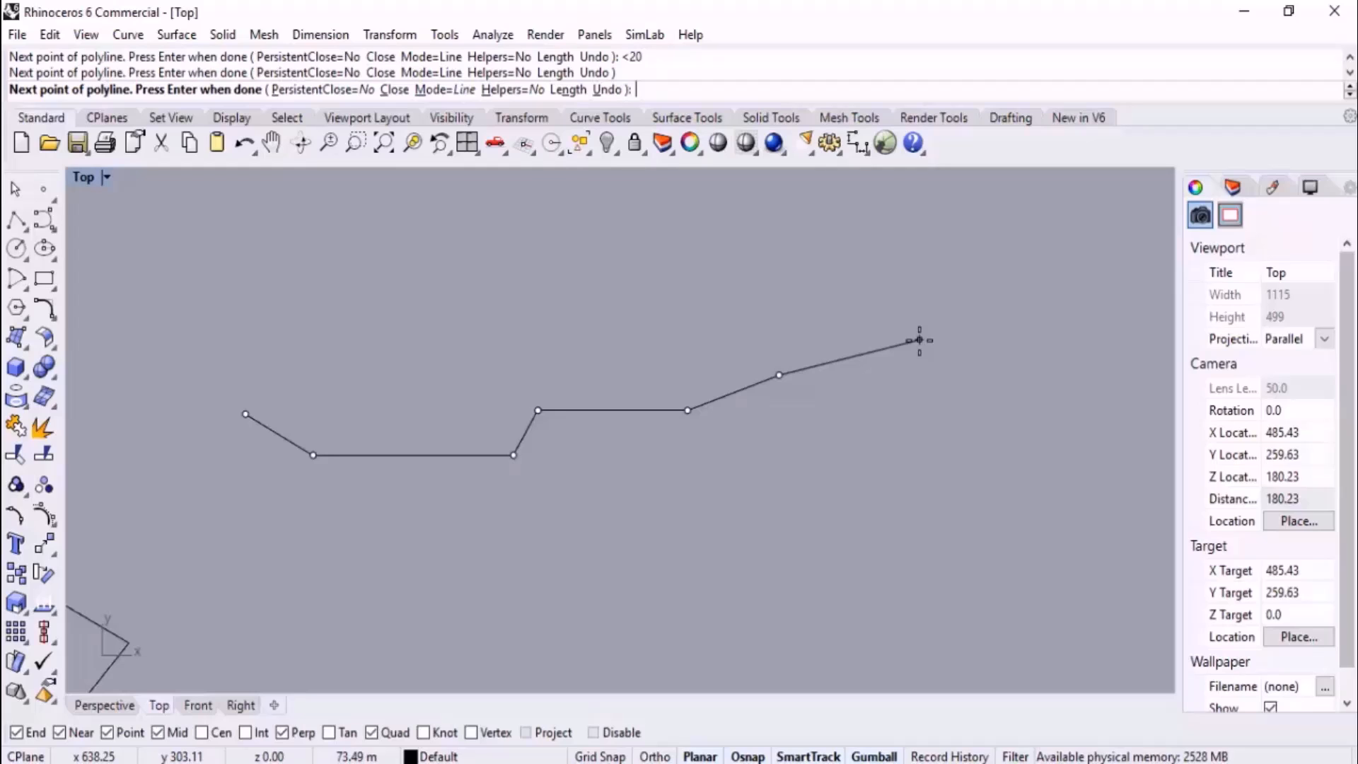
pyautogui.press('Return')
pyautogui.moveTo(631, 461); pyautogui.dragTo(783, 293, button='right')
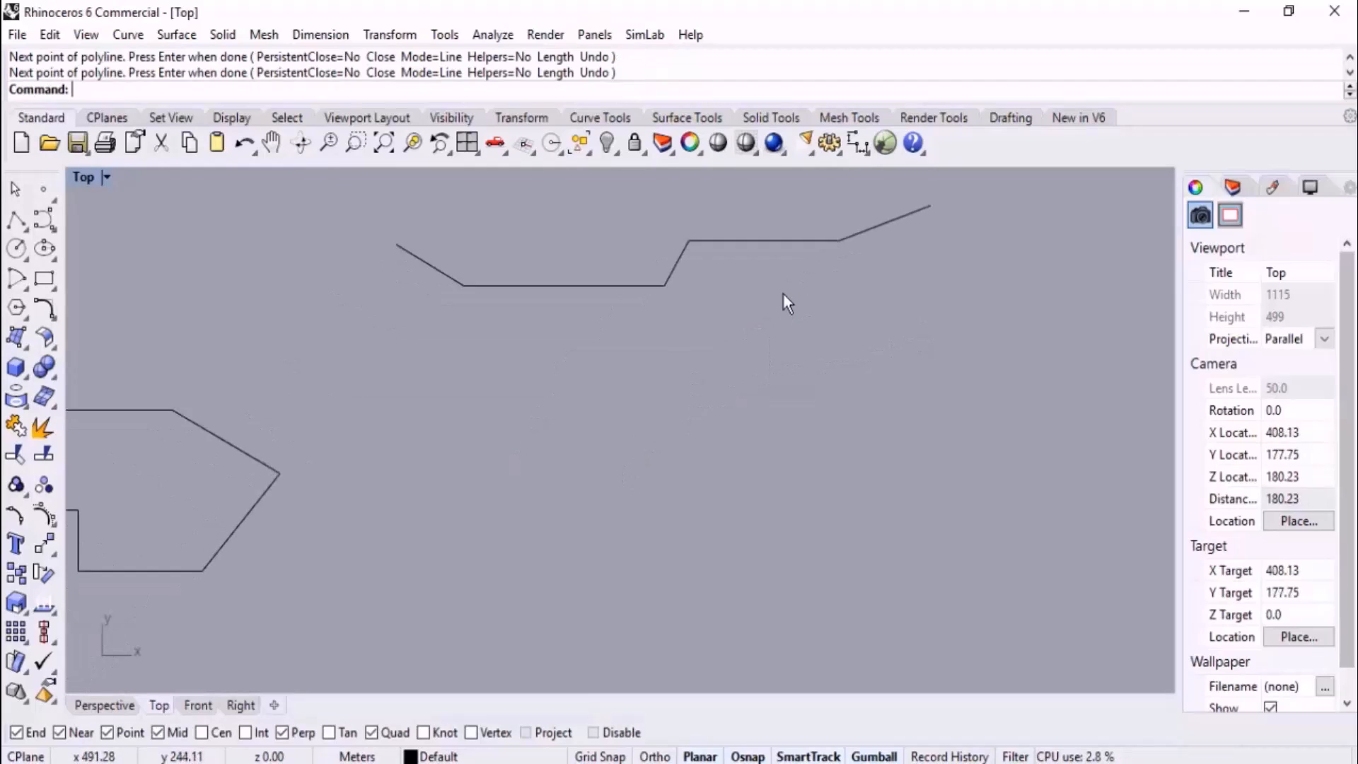
pyautogui.scroll(-8, 783, 292)
pyautogui.moveTo(618, 372); pyautogui.dragTo(609, 377, button='right')
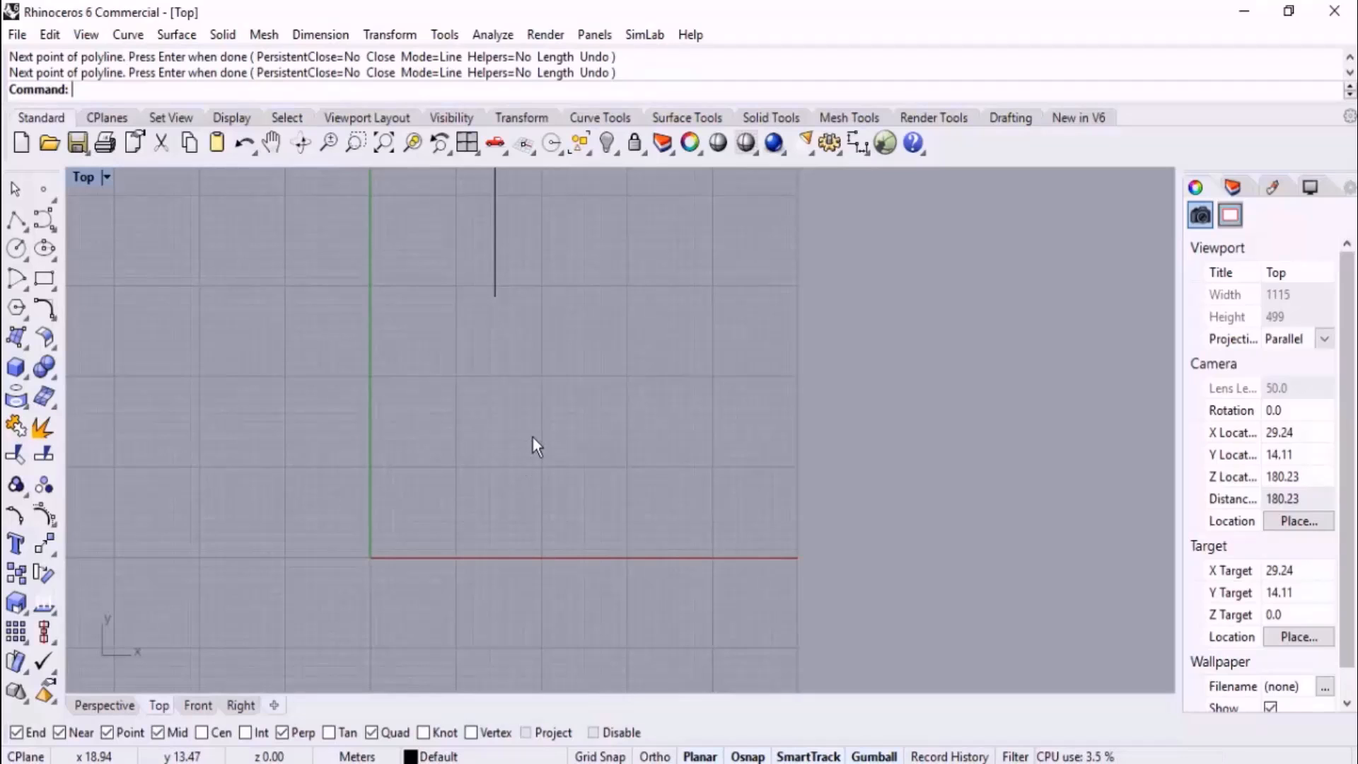
pyautogui.moveTo(576, 469); pyautogui.dragTo(537, 453, button='right')
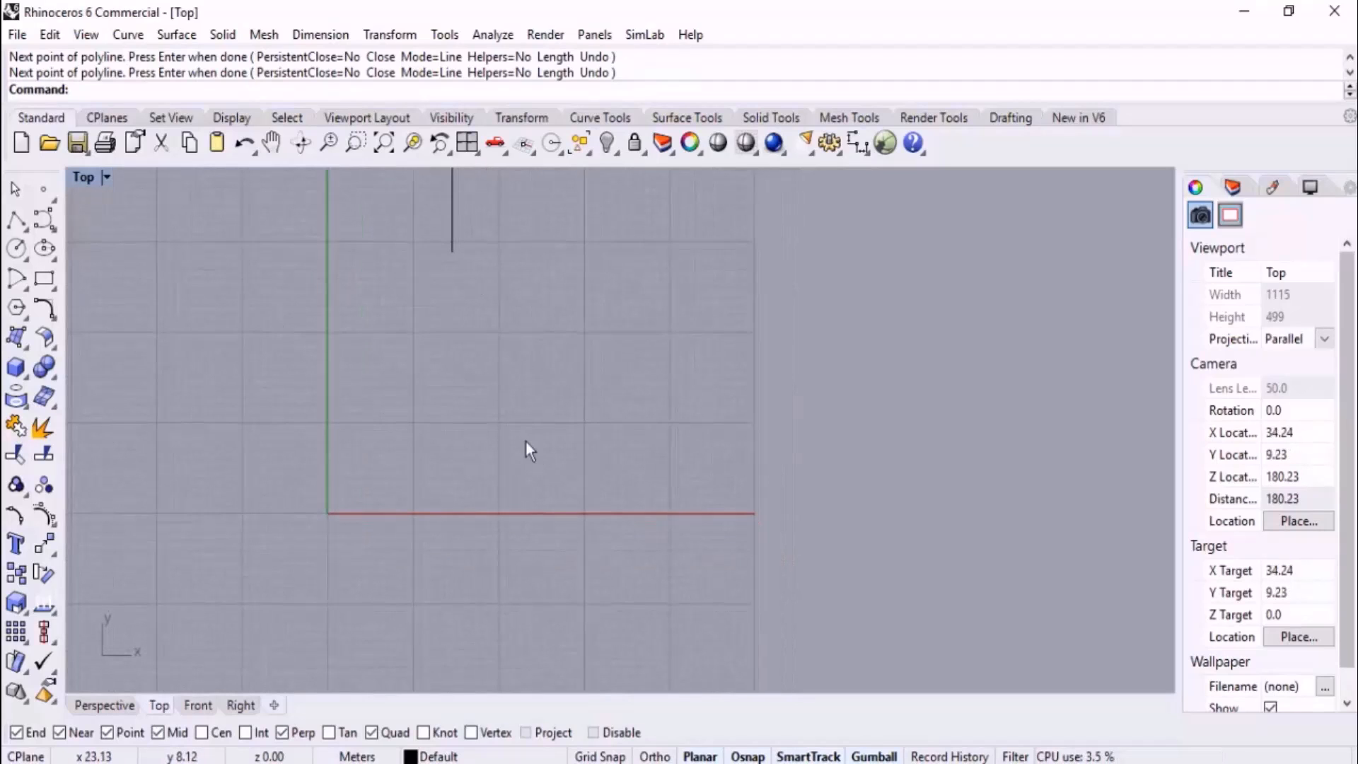
pyautogui.click(16, 223)
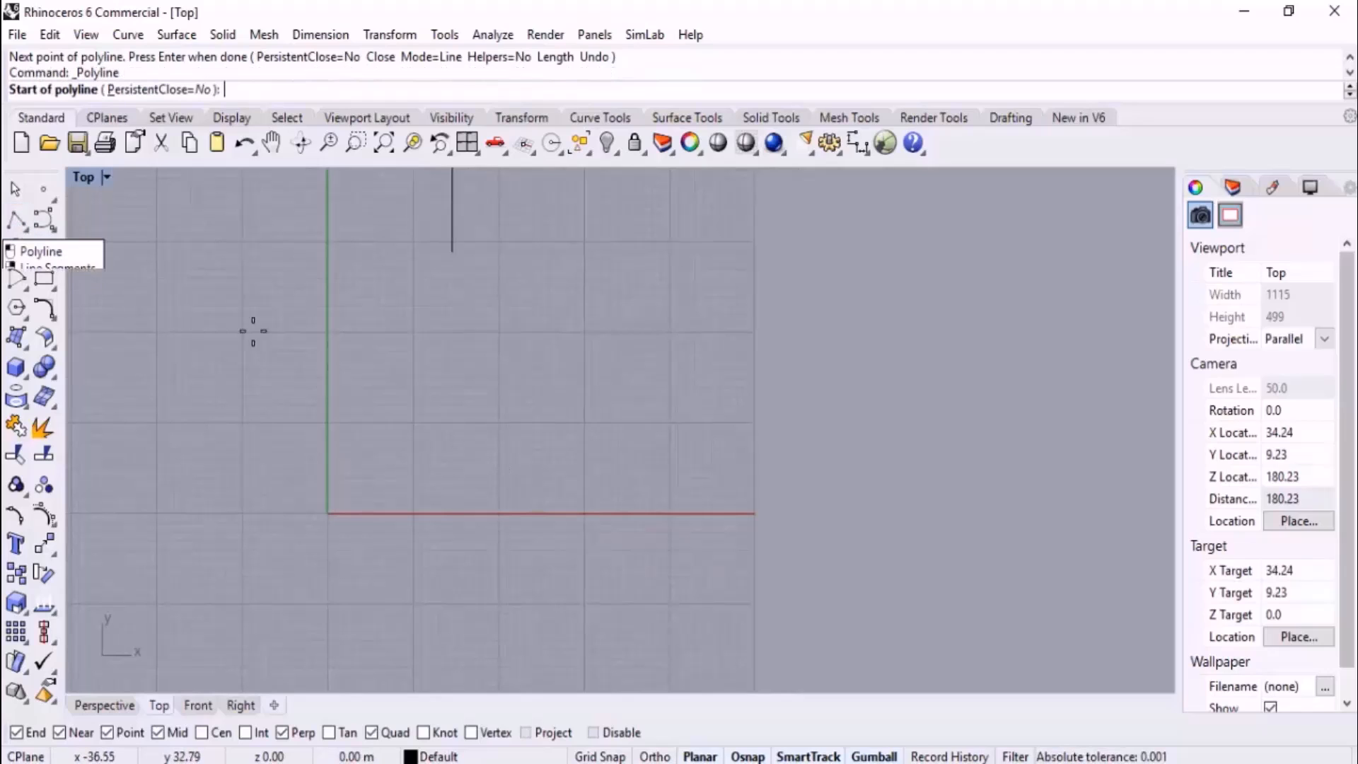
pyautogui.click(347, 498)
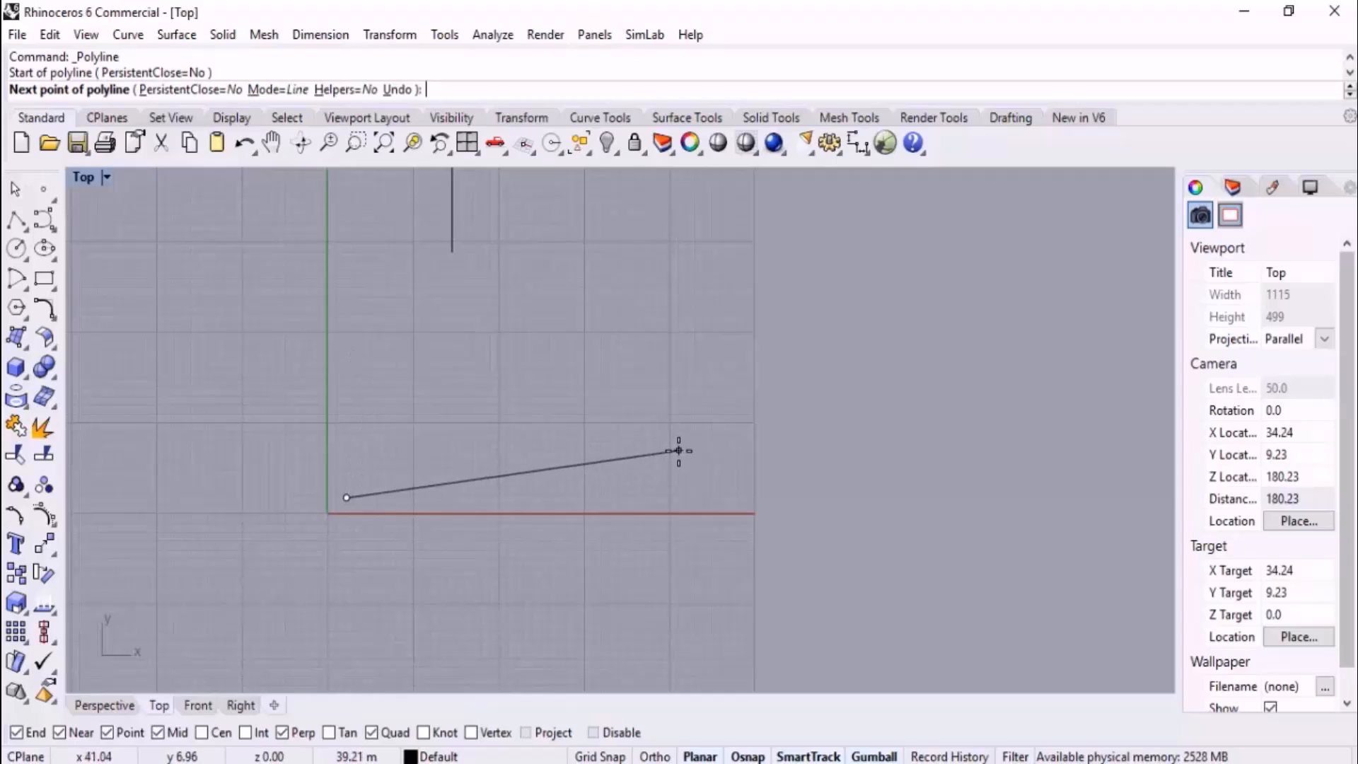
pyautogui.press('F8')
pyautogui.press('F8')
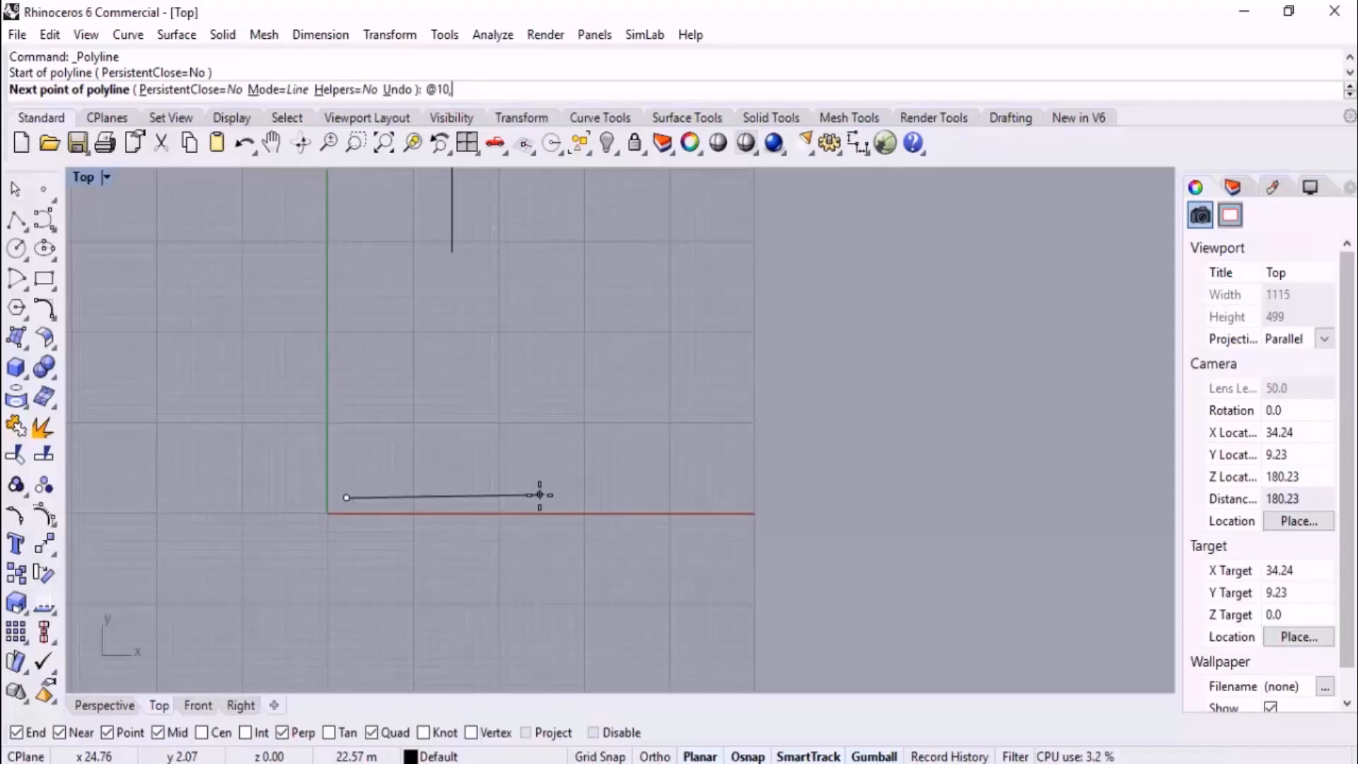
pyautogui.write('15')
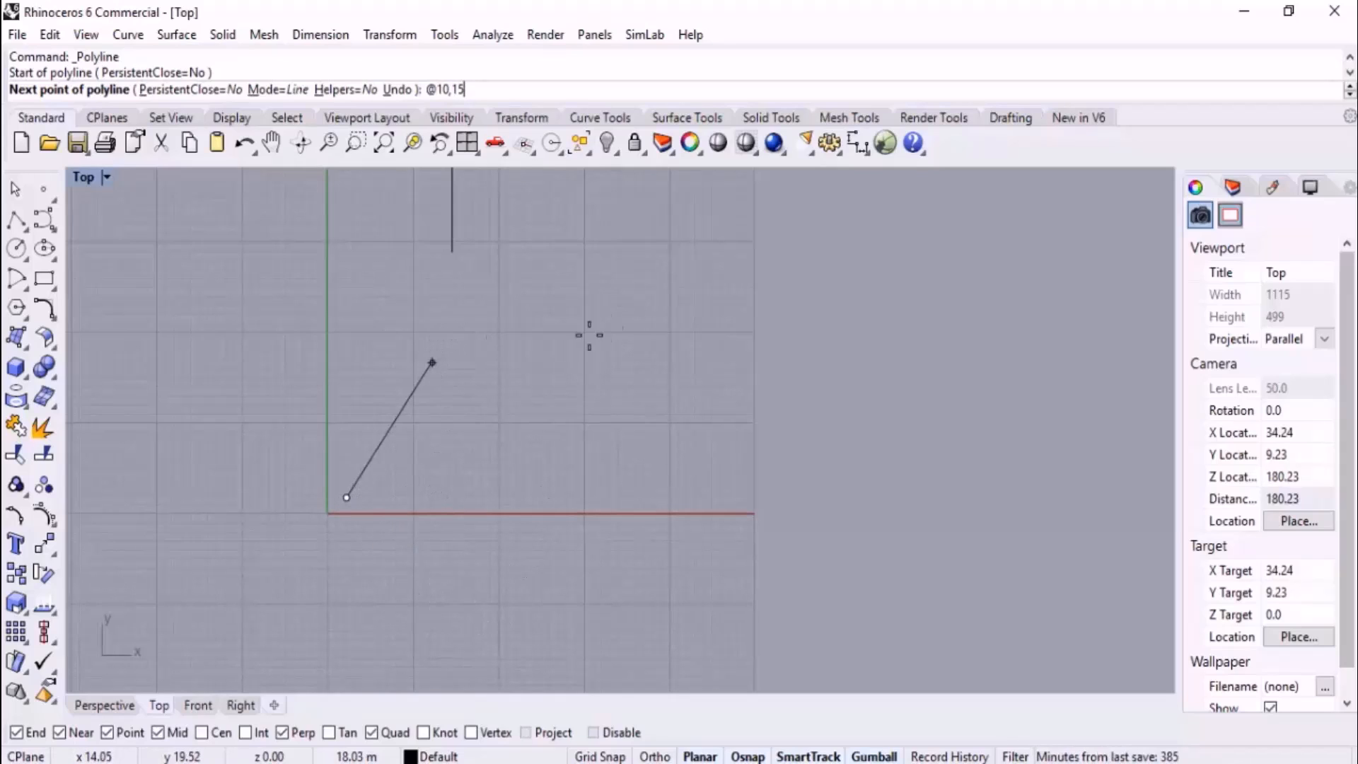
pyautogui.press('Return')
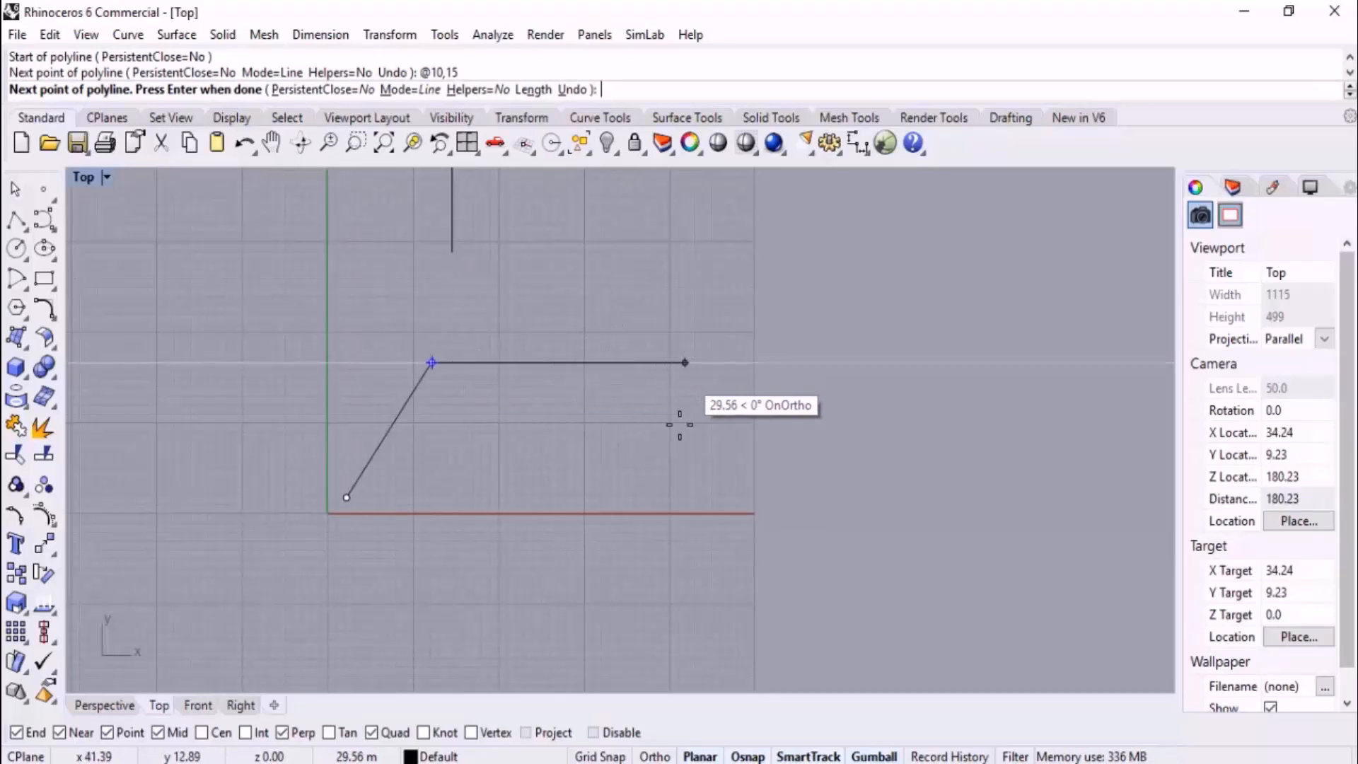
pyautogui.write('@20')
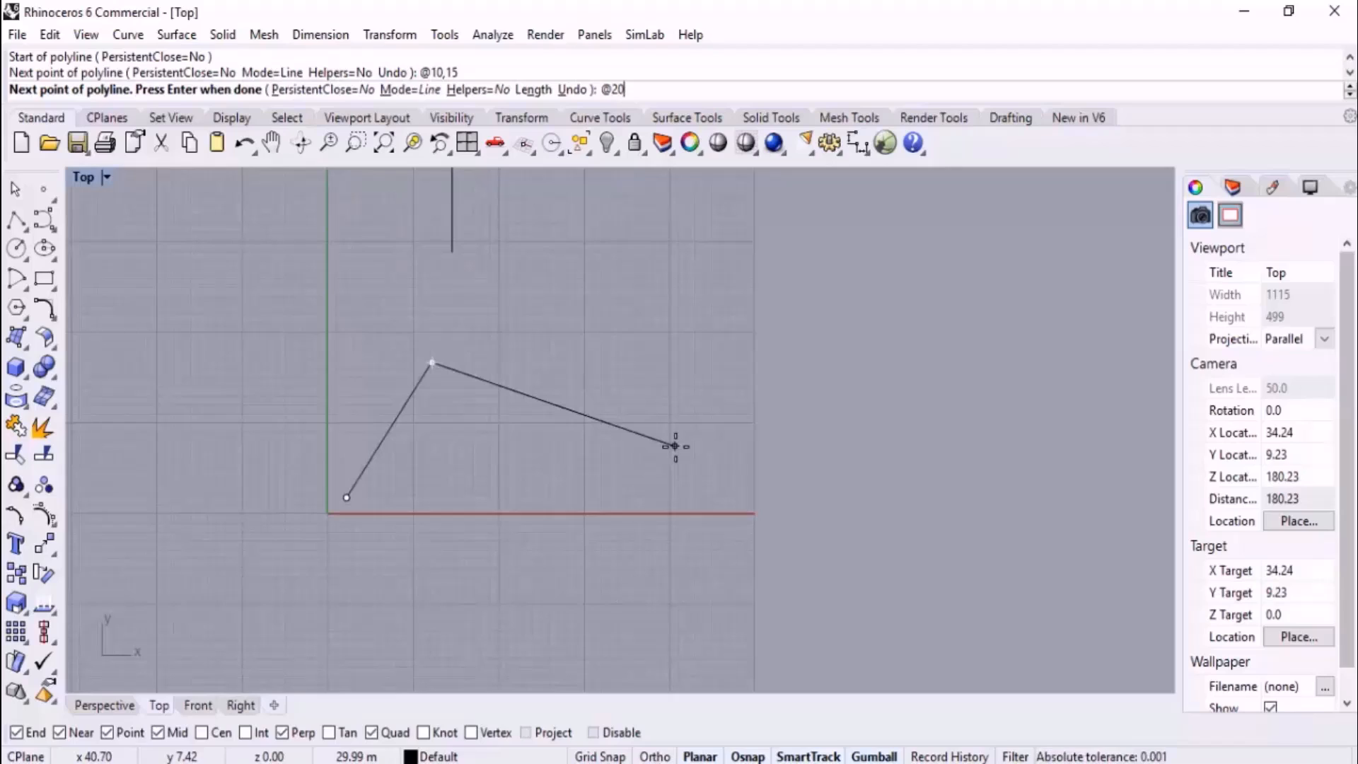
pyautogui.write(',-5')
pyautogui.press('Return')
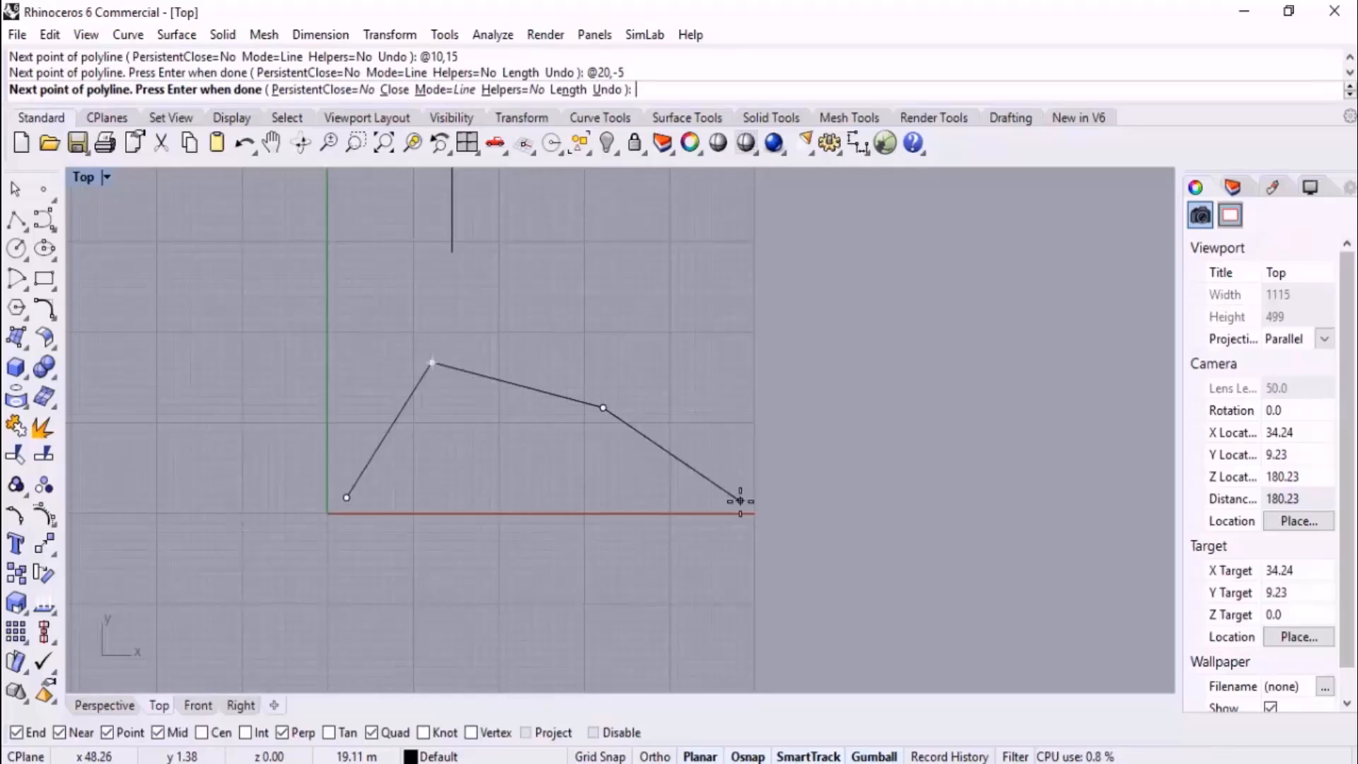
pyautogui.press('Return')
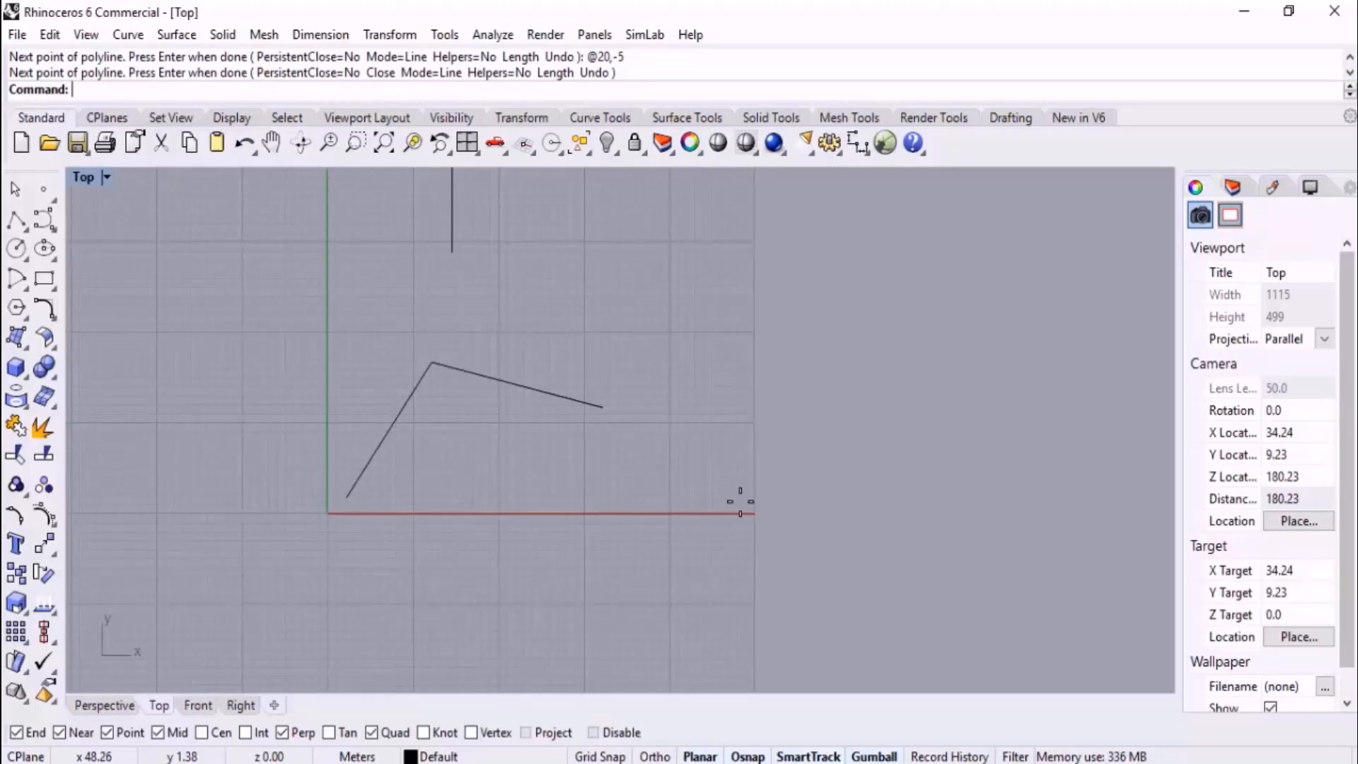
# - Draw an open three-segment polyline starting from the End snap at the upper-right corner of the closed outline's raised block
pyautogui.scroll(-5, 817, 372)
pyautogui.moveTo(787, 374); pyautogui.dragTo(574, 490, button='right')
pyautogui.moveTo(714, 352); pyautogui.dragTo(654, 415, button='right')
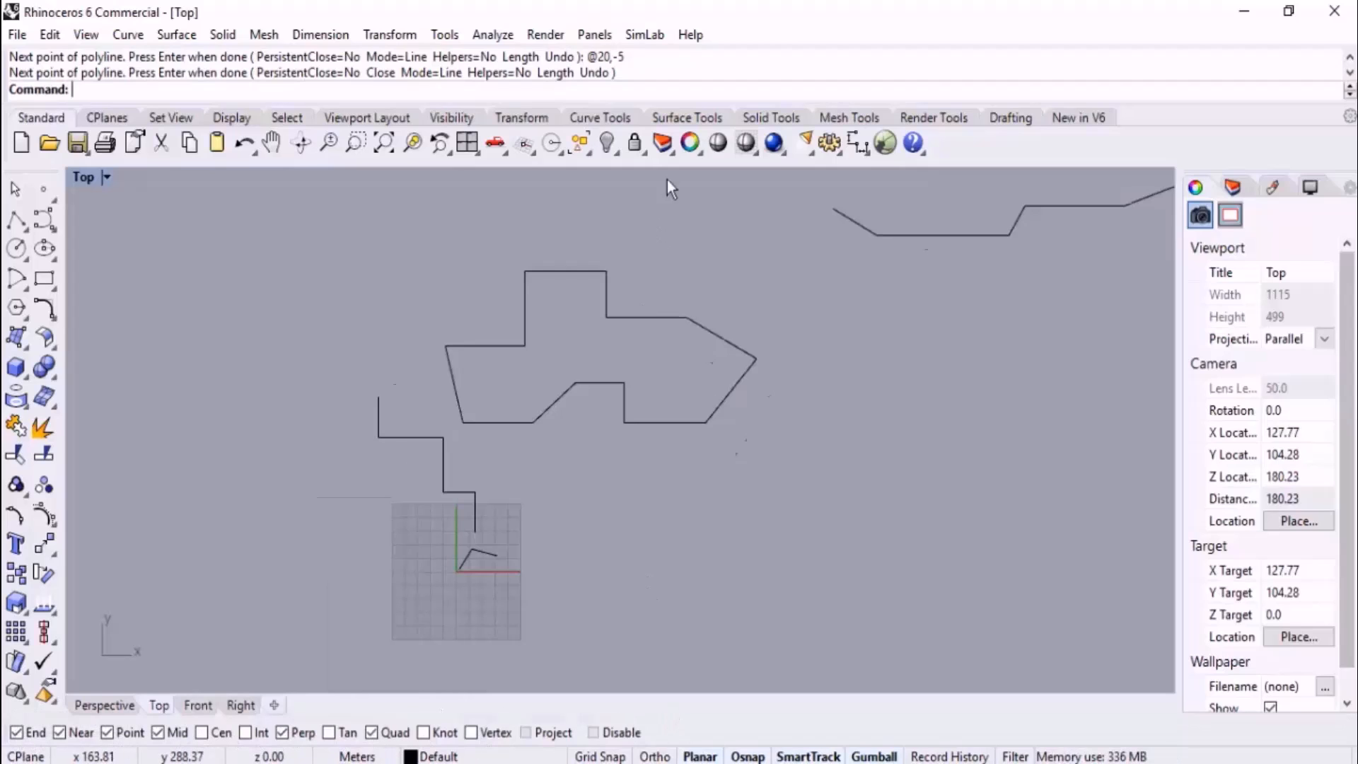
pyautogui.scroll(5, 658, 226)
pyautogui.scroll(2, 606, 430)
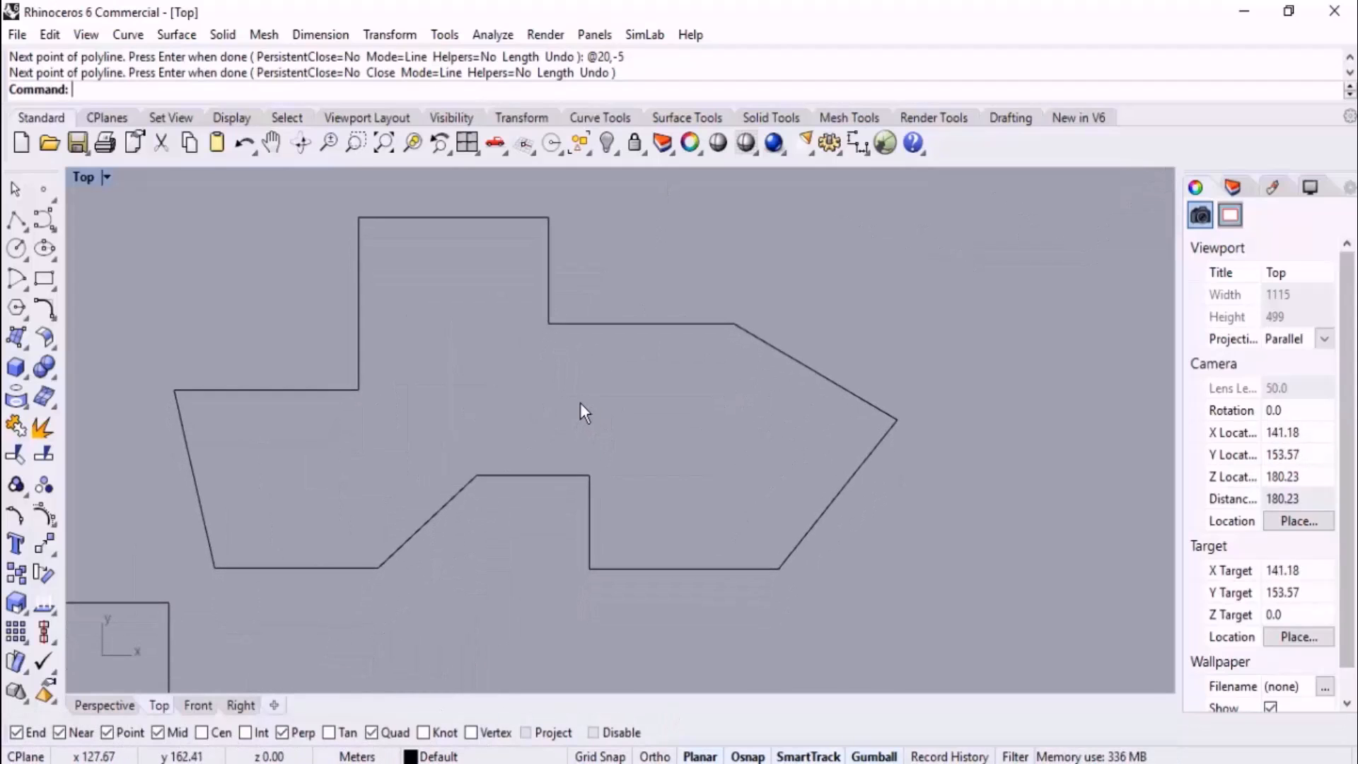
pyautogui.moveTo(537, 398); pyautogui.dragTo(536, 416, button='right')
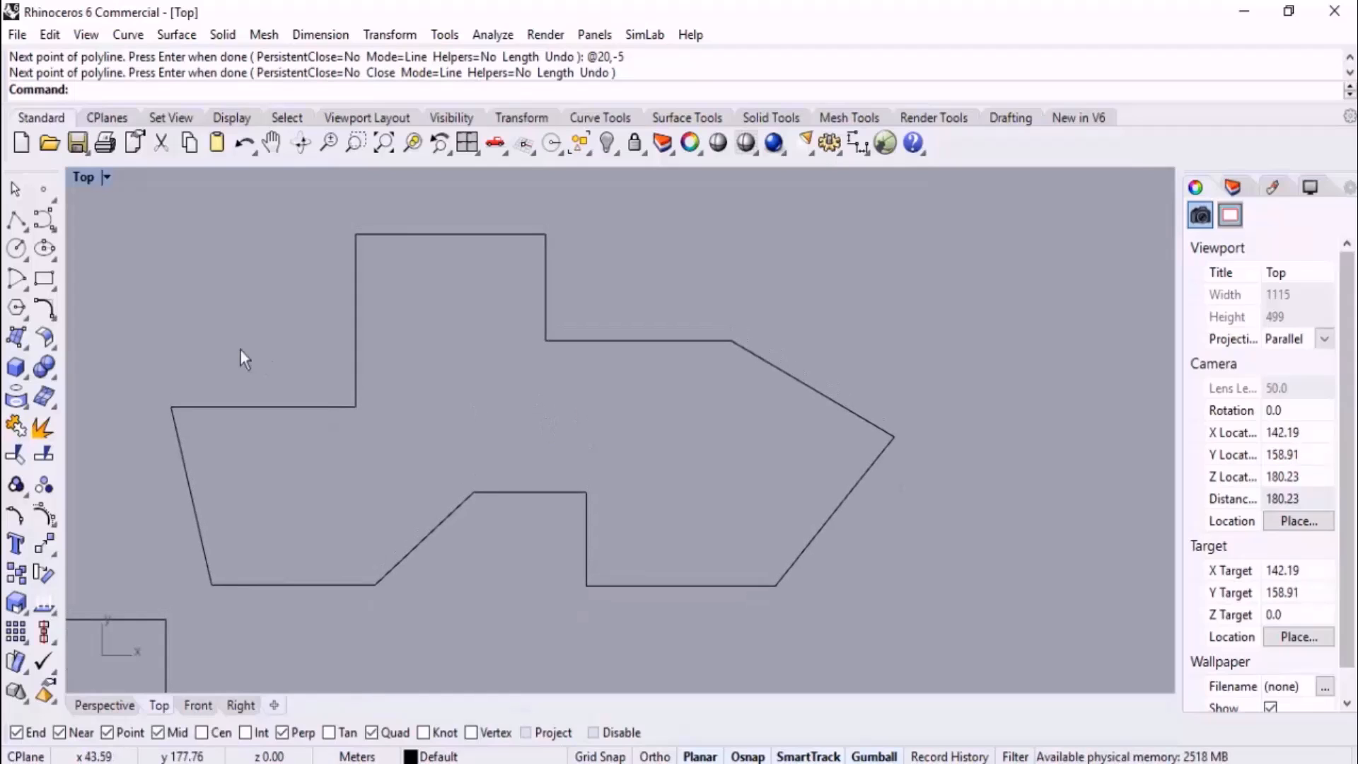
pyautogui.click(15, 220)
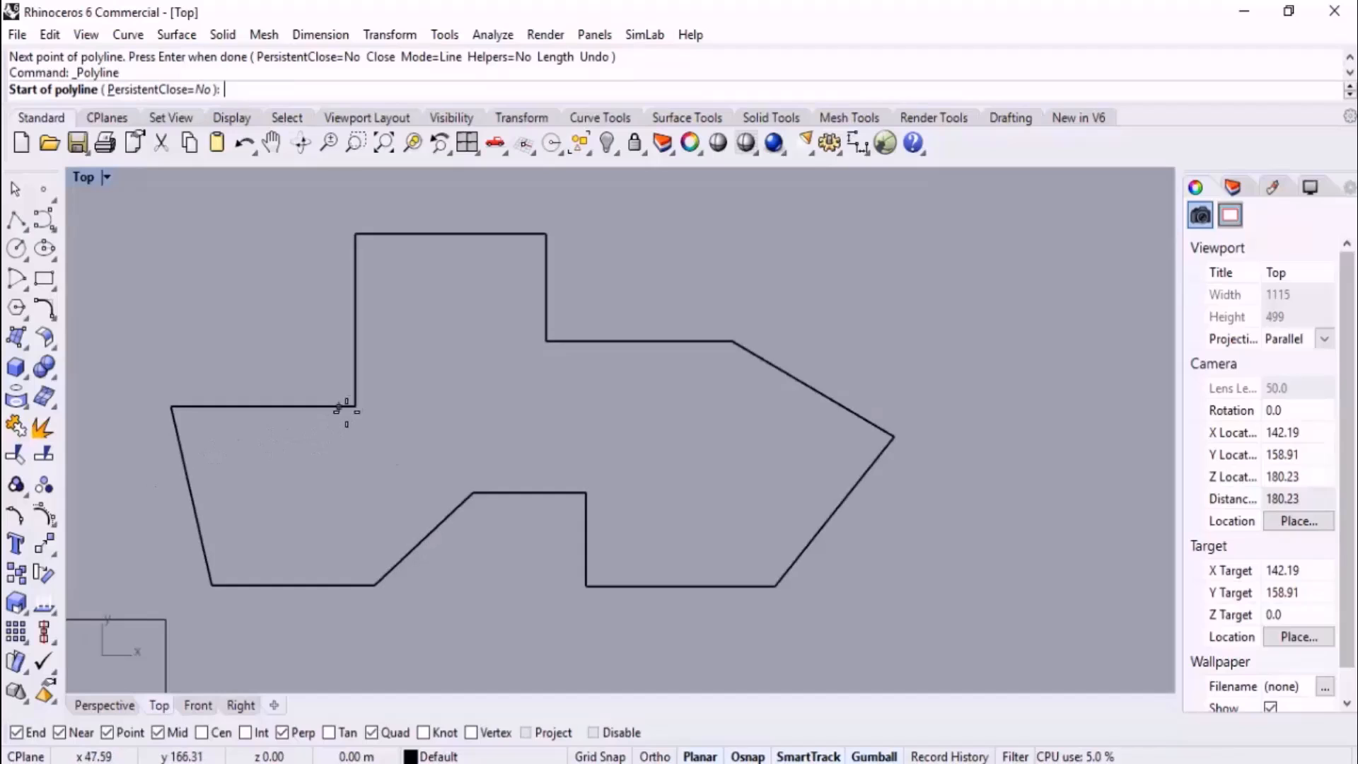
pyautogui.click(356, 406)
pyautogui.click(356, 234)
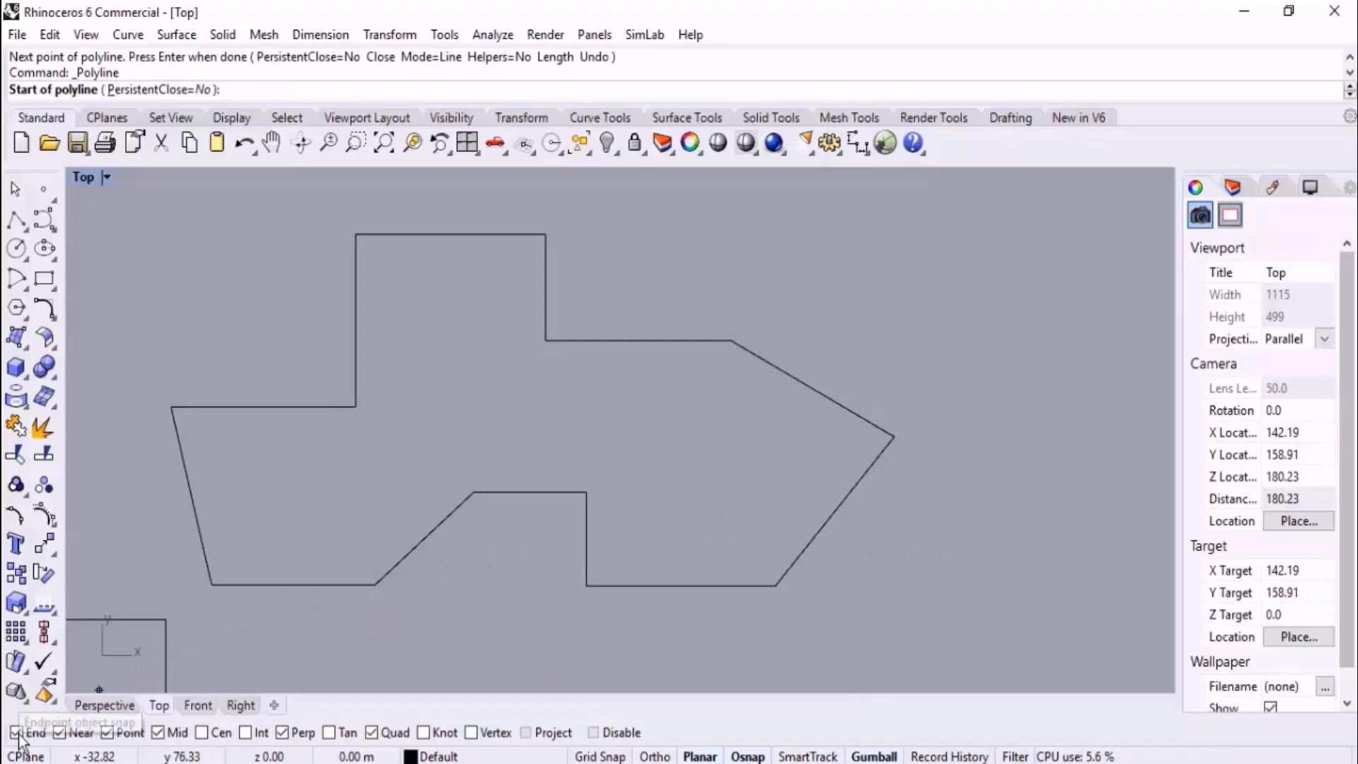
pyautogui.moveTo(503, 342); pyautogui.dragTo(508, 475, button='right')
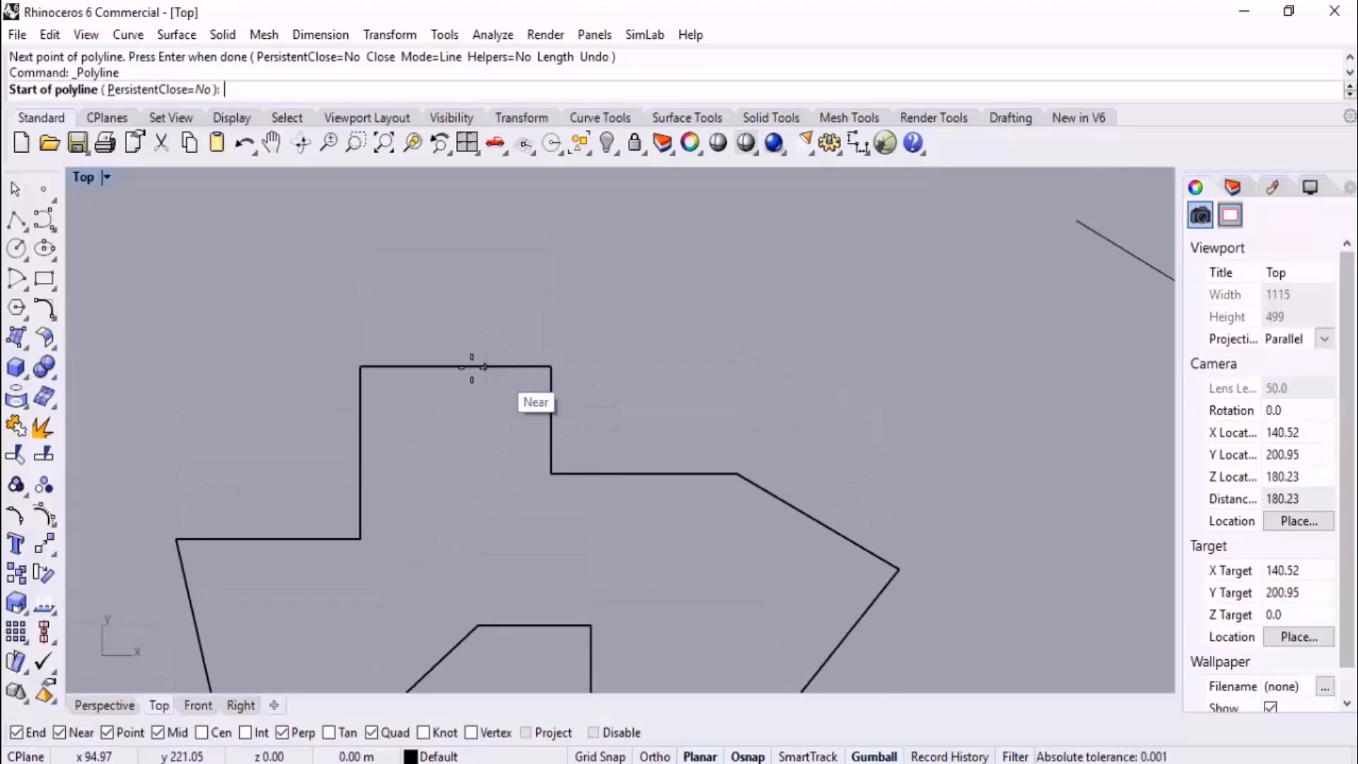
pyautogui.moveTo(757, 302); pyautogui.dragTo(589, 351, button='right')
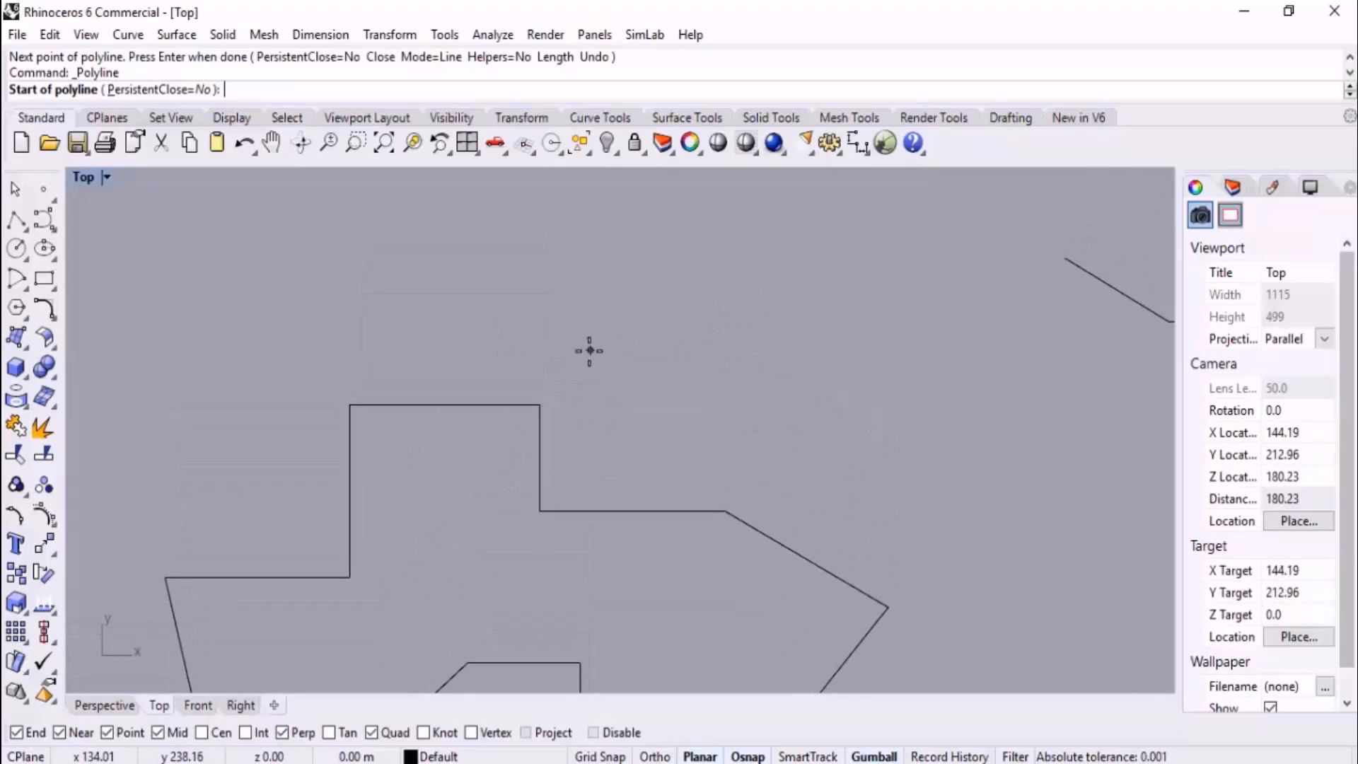
pyautogui.click(541, 405)
pyautogui.click(583, 304)
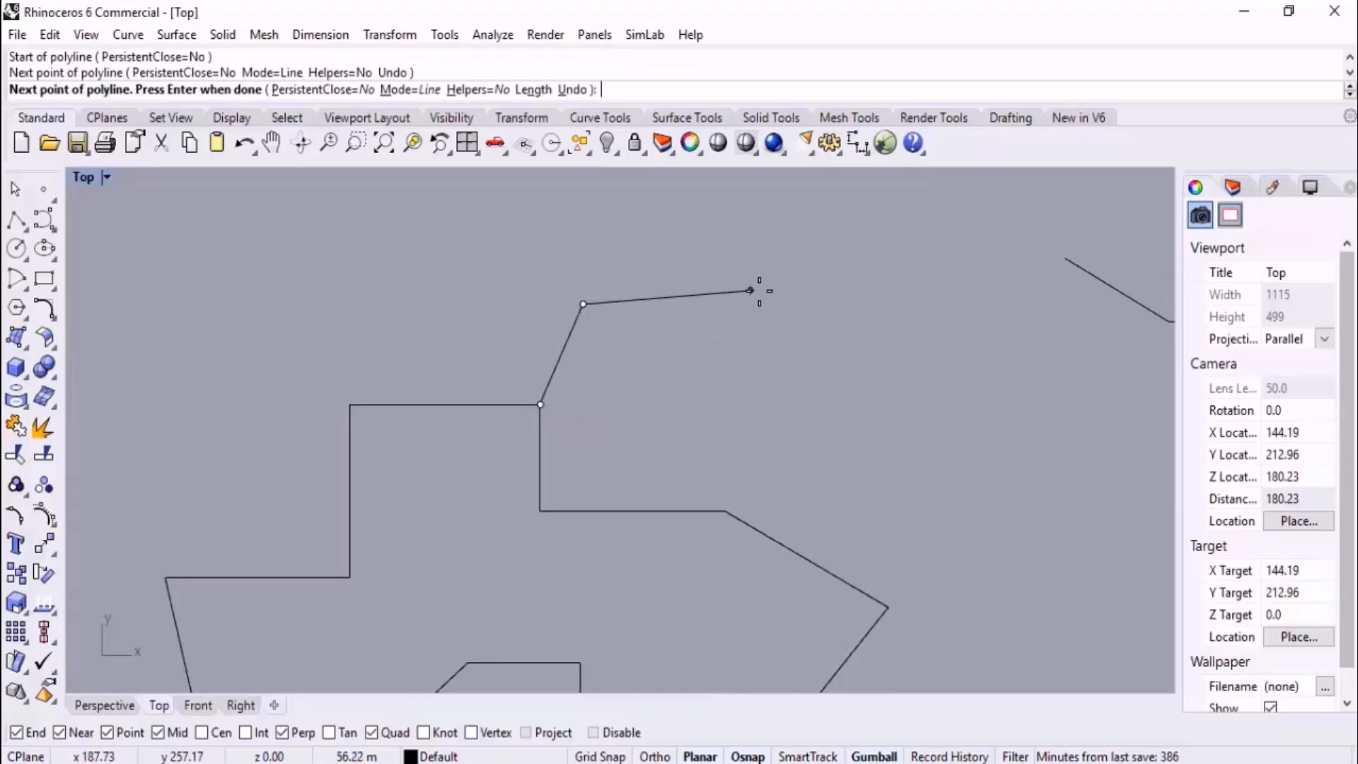
pyautogui.click(764, 288)
pyautogui.click(848, 370)
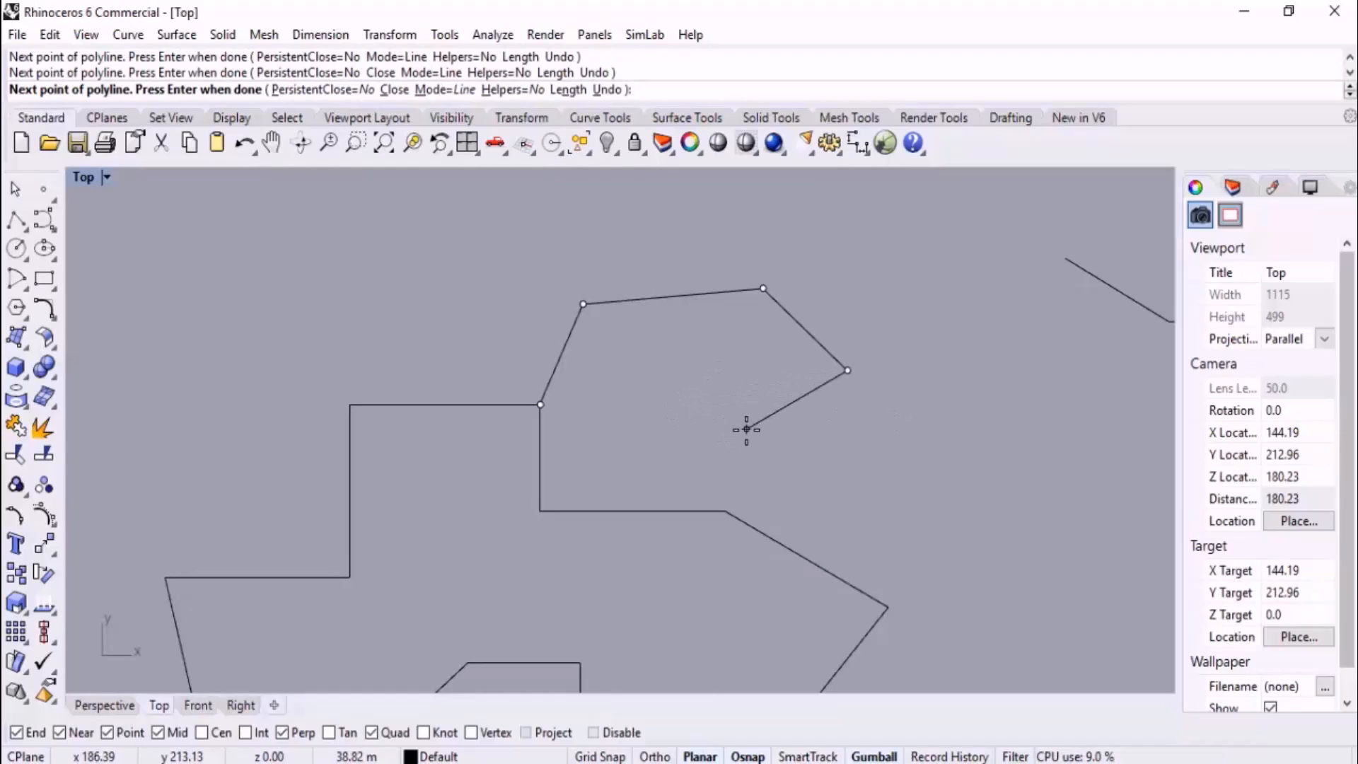
pyautogui.press('Return')
pyautogui.moveTo(684, 427); pyautogui.dragTo(723, 395, button='right')
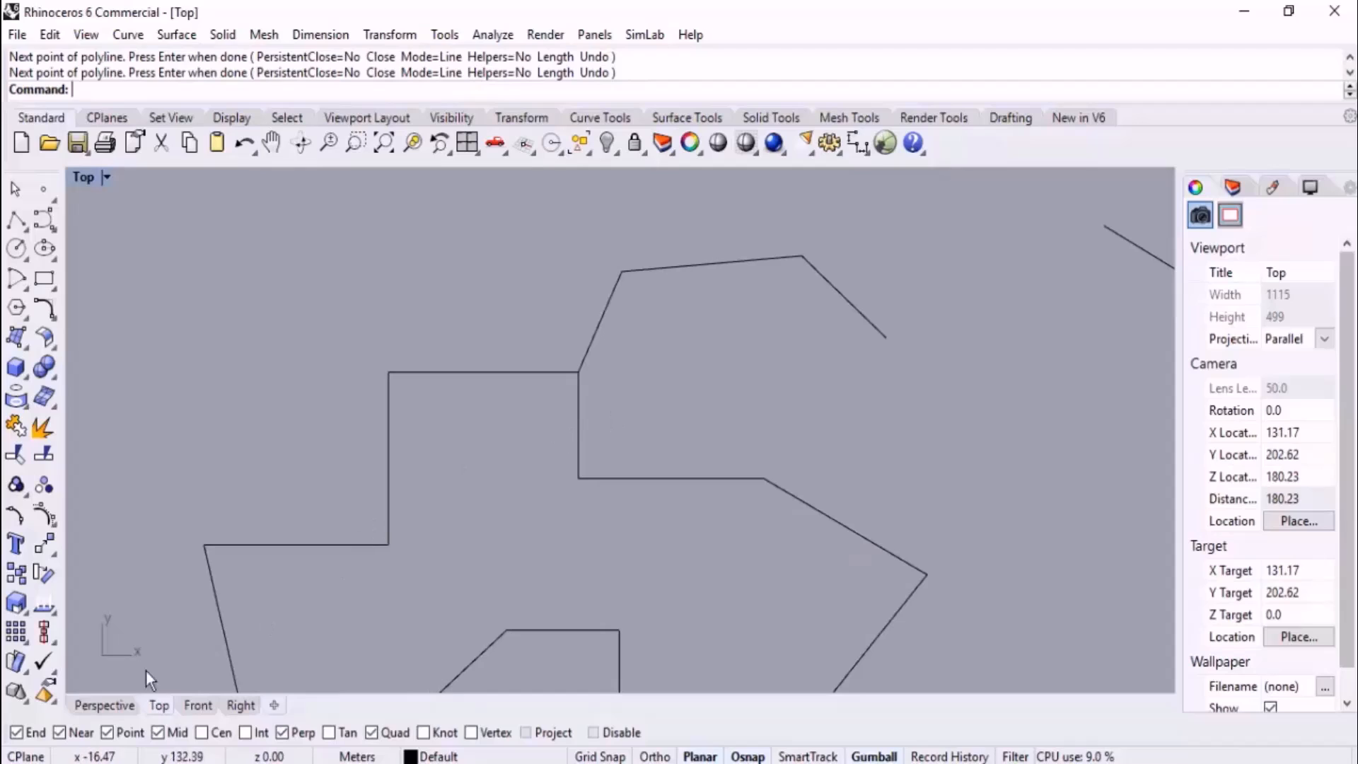
# - Draw an open four-segment polyline from the Mid snap of the raised block's top edge, extending toward negative X
pyautogui.press('Return')
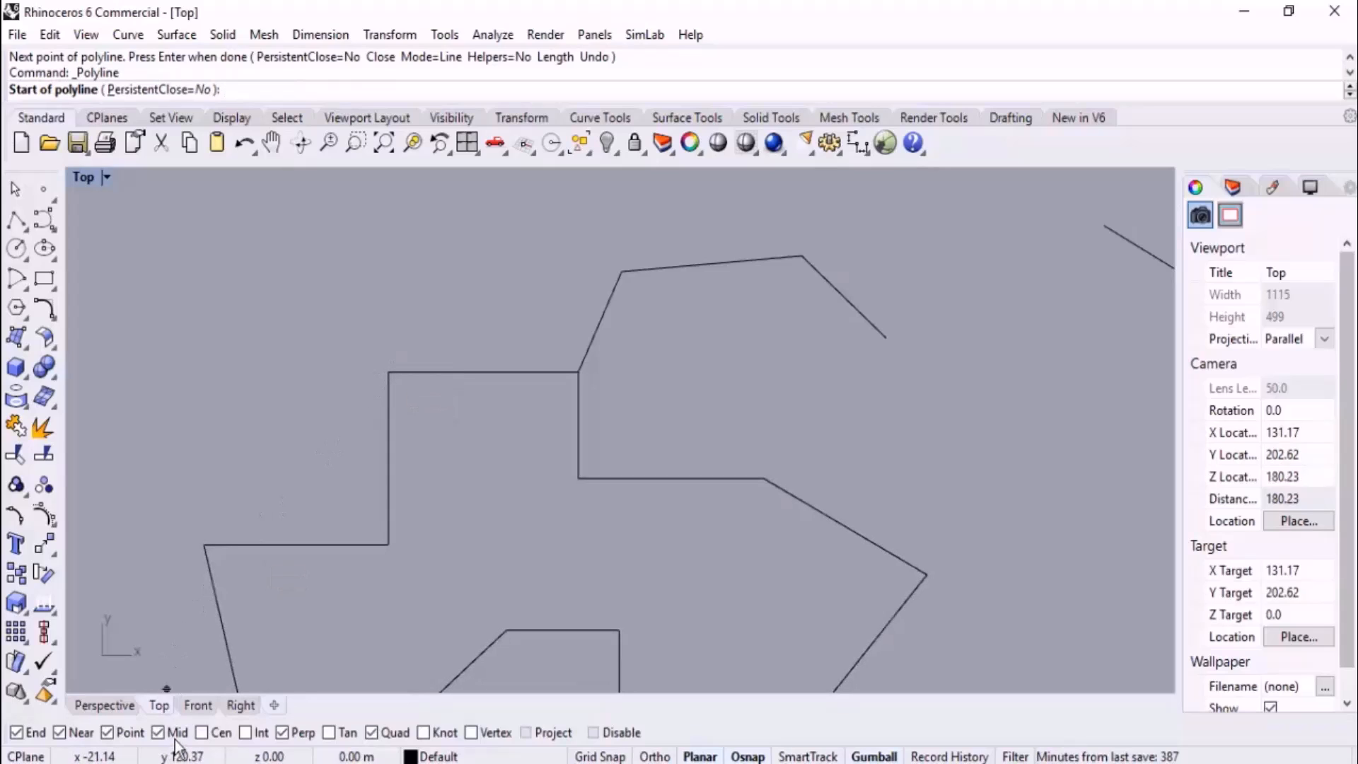
pyautogui.click(484, 371)
pyautogui.click(465, 265)
pyautogui.click(293, 255)
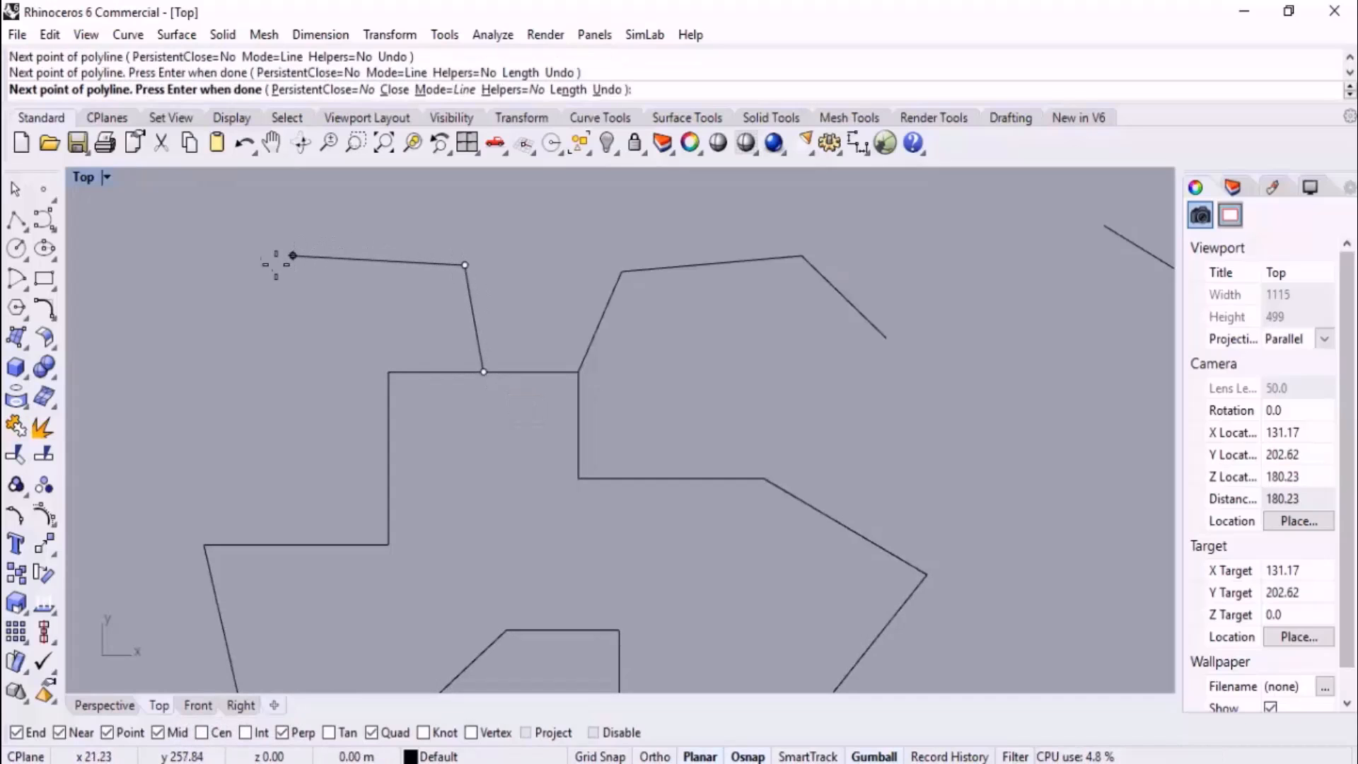
pyautogui.click(192, 364)
pyautogui.click(265, 434)
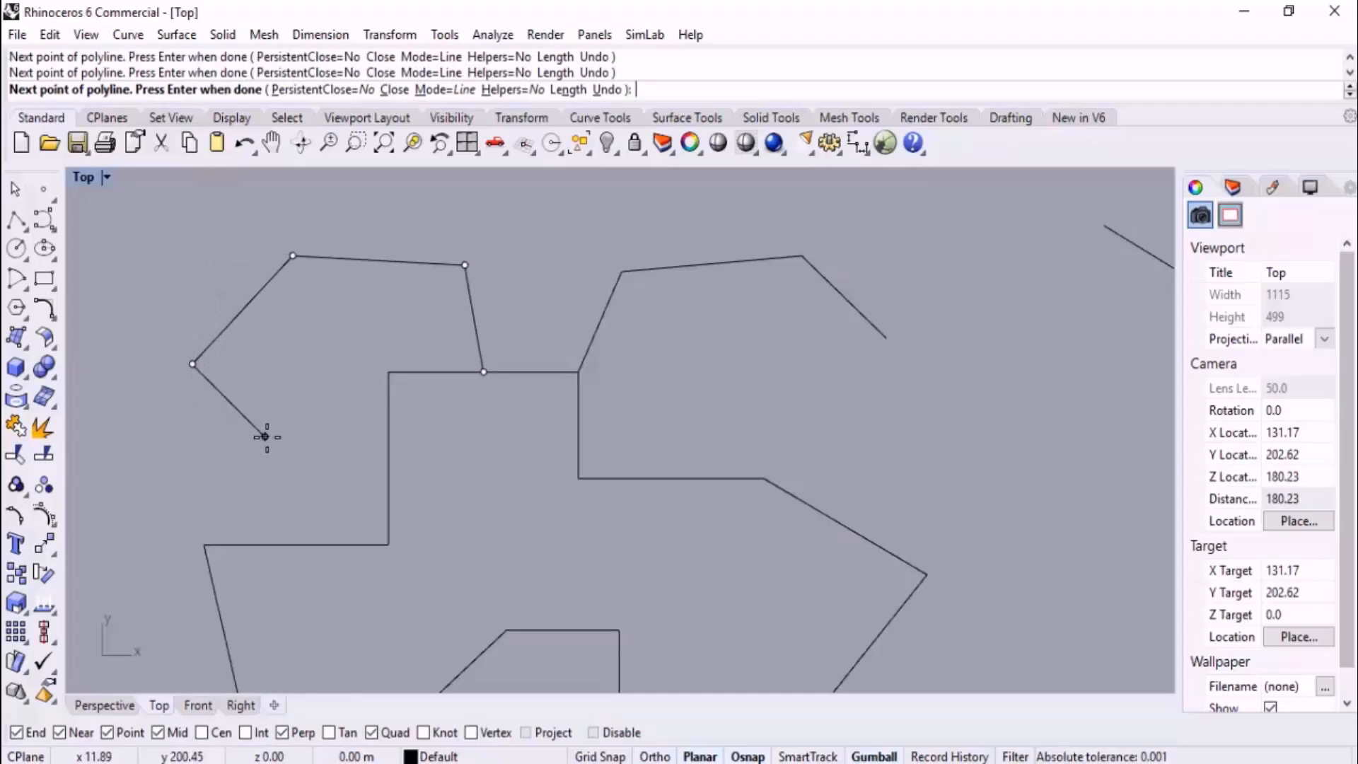
pyautogui.press('Return')
# - Draw a two-segment polyline starting from a Near snap on the closed outline's lower-right bottom edge
pyautogui.scroll(-2, 477, 345)
pyautogui.scroll(-2, 476, 345)
pyautogui.moveTo(474, 524); pyautogui.dragTo(451, 449, button='right')
pyautogui.scroll(2, 587, 546)
pyautogui.scroll(2, 677, 506)
pyautogui.moveTo(680, 473); pyautogui.dragTo(658, 491, button='right')
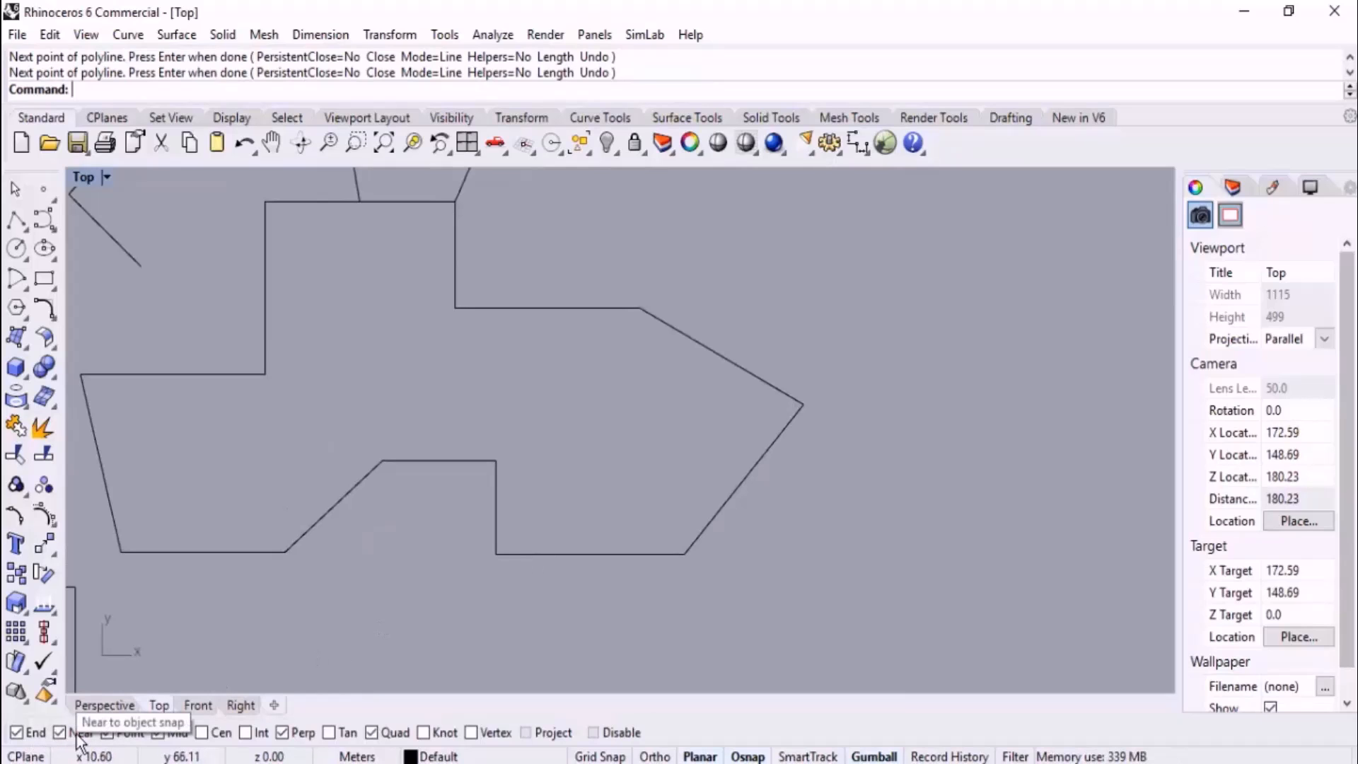
pyautogui.rightClick(375, 681)
pyautogui.scroll(4, 573, 618)
pyautogui.moveTo(574, 622); pyautogui.dragTo(577, 544, button='right')
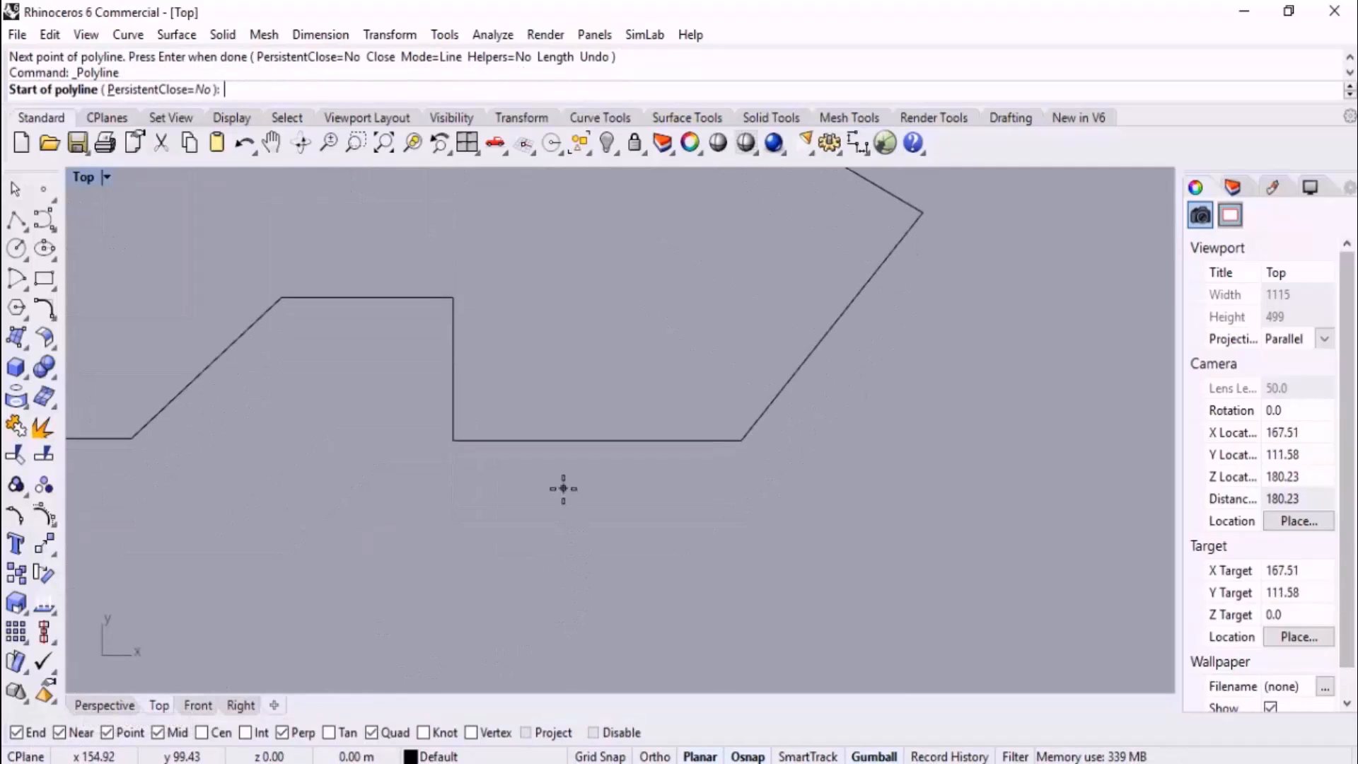
pyautogui.click(513, 453)
pyautogui.click(449, 584)
pyautogui.click(583, 584)
pyautogui.press('Return')
# - Turn off the Near snap, draw a two-segment polyline starting beside the same bottom edge, and inspect its start point
pyautogui.click(71, 735)
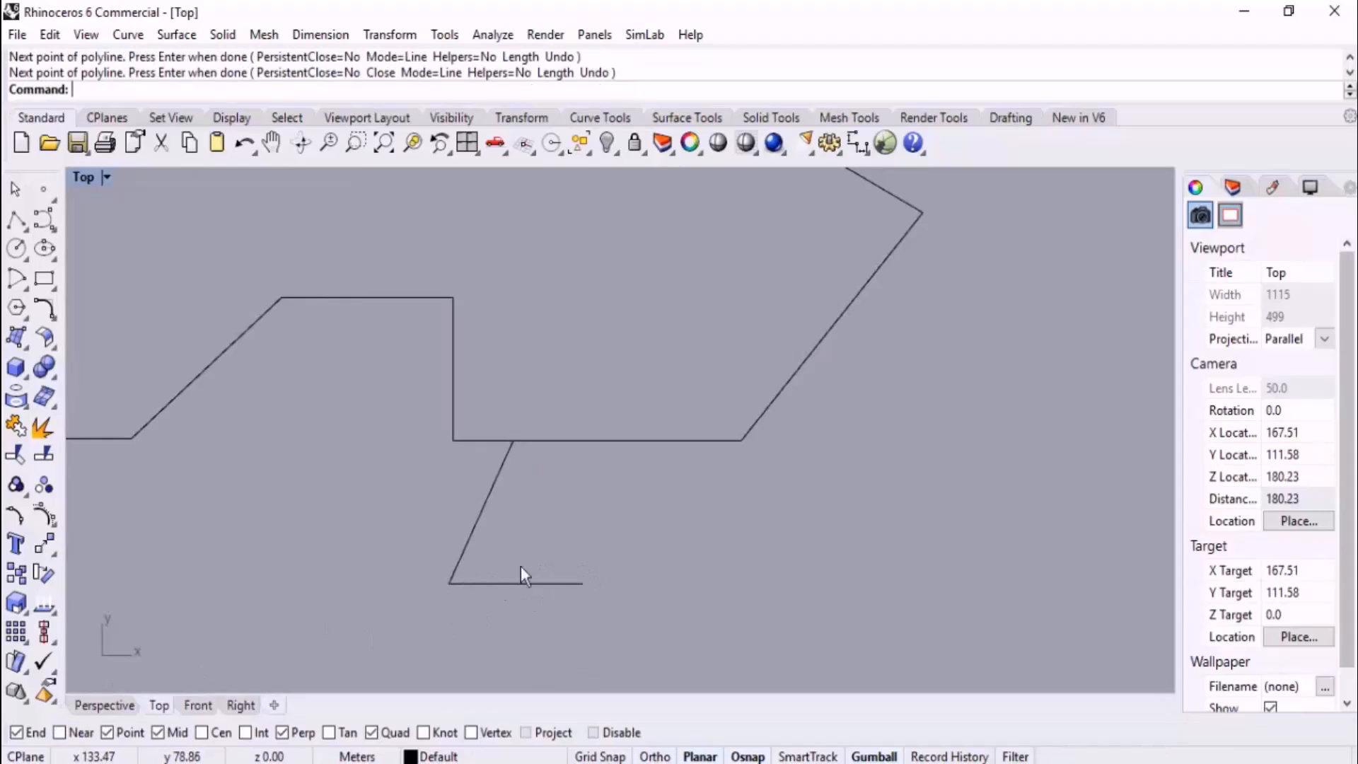
pyautogui.press('Return')
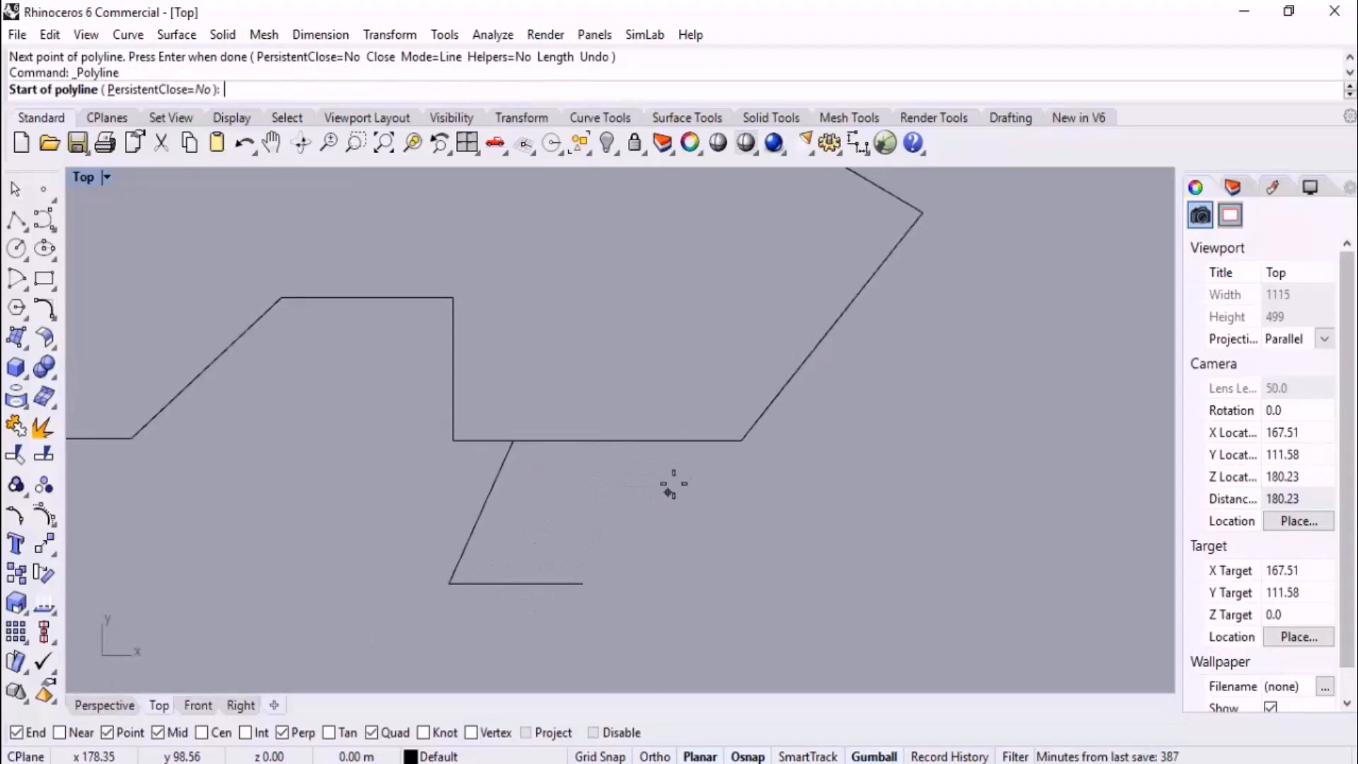
pyautogui.click(677, 440)
pyautogui.click(726, 578)
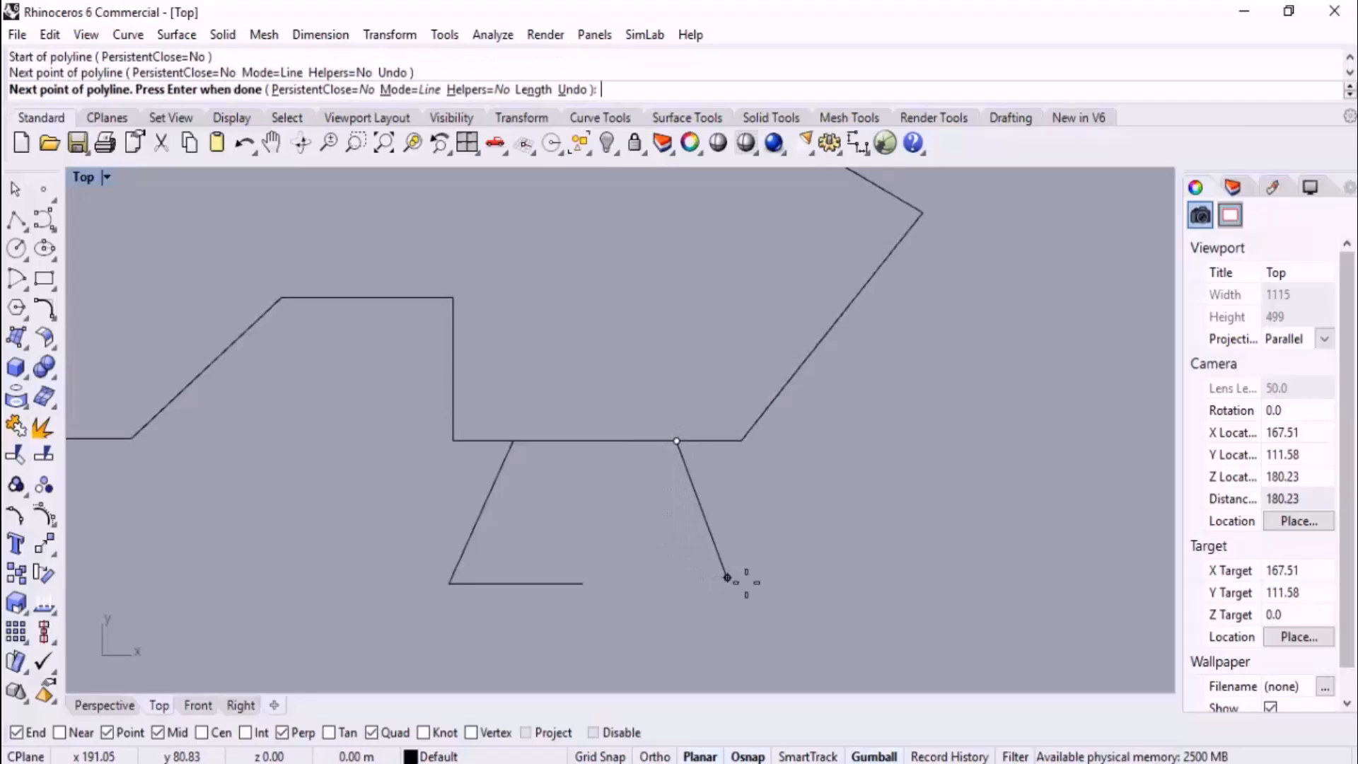
pyautogui.click(869, 586)
pyautogui.press('Return')
pyautogui.scroll(6, 711, 469)
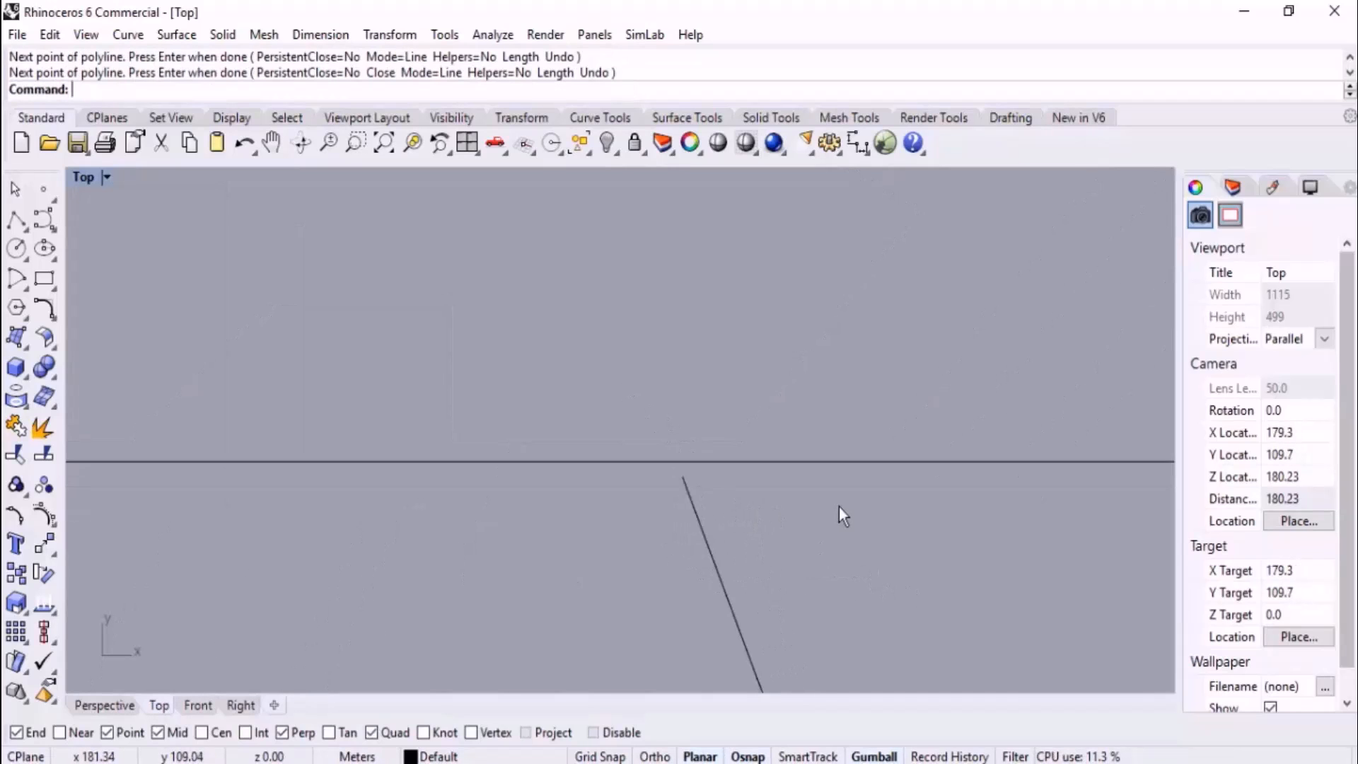
pyautogui.scroll(-8, 601, 389)
pyautogui.moveTo(595, 416); pyautogui.dragTo(632, 434, button='right')
pyautogui.scroll(8, 565, 488)
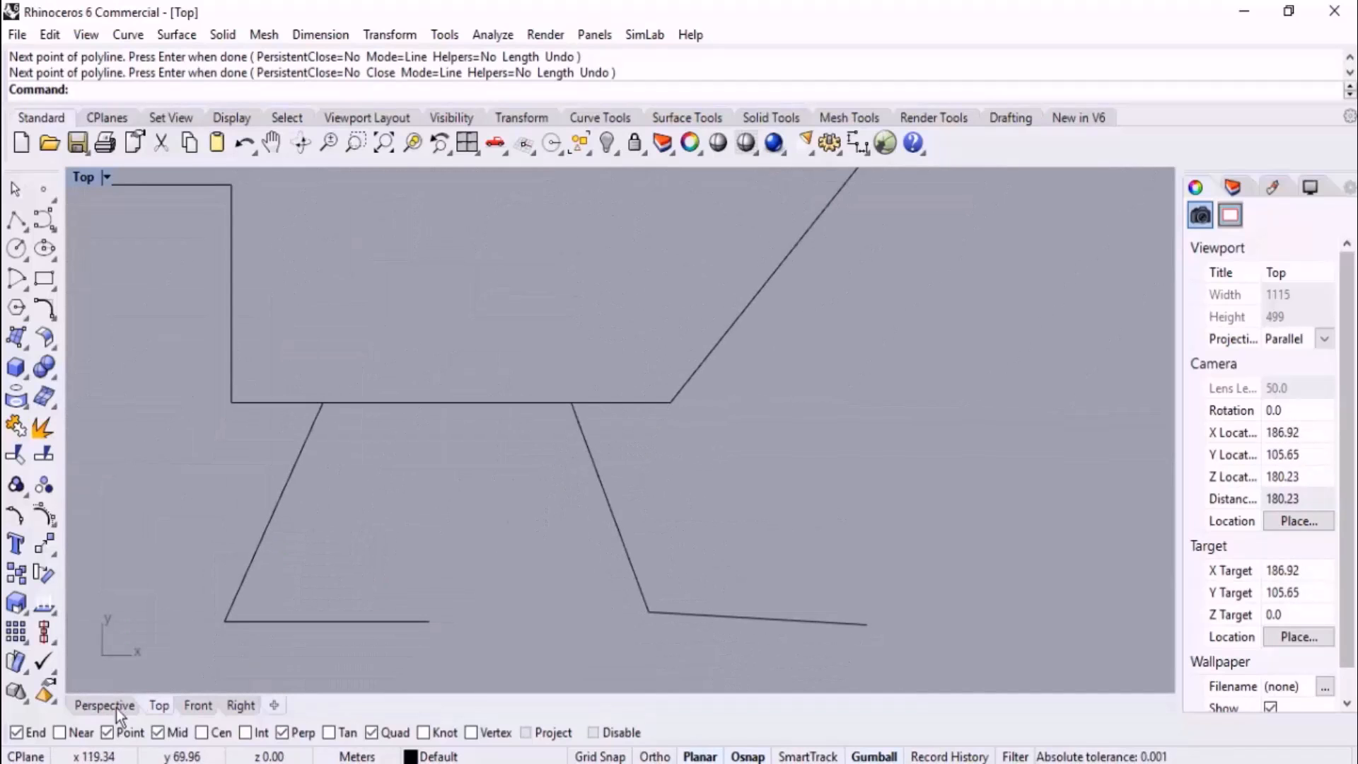
# - Turn the Near snap back on and draw a short single line from the bottom edge next to the previous polyline
pyautogui.click(81, 735)
pyautogui.scroll(5, 545, 445)
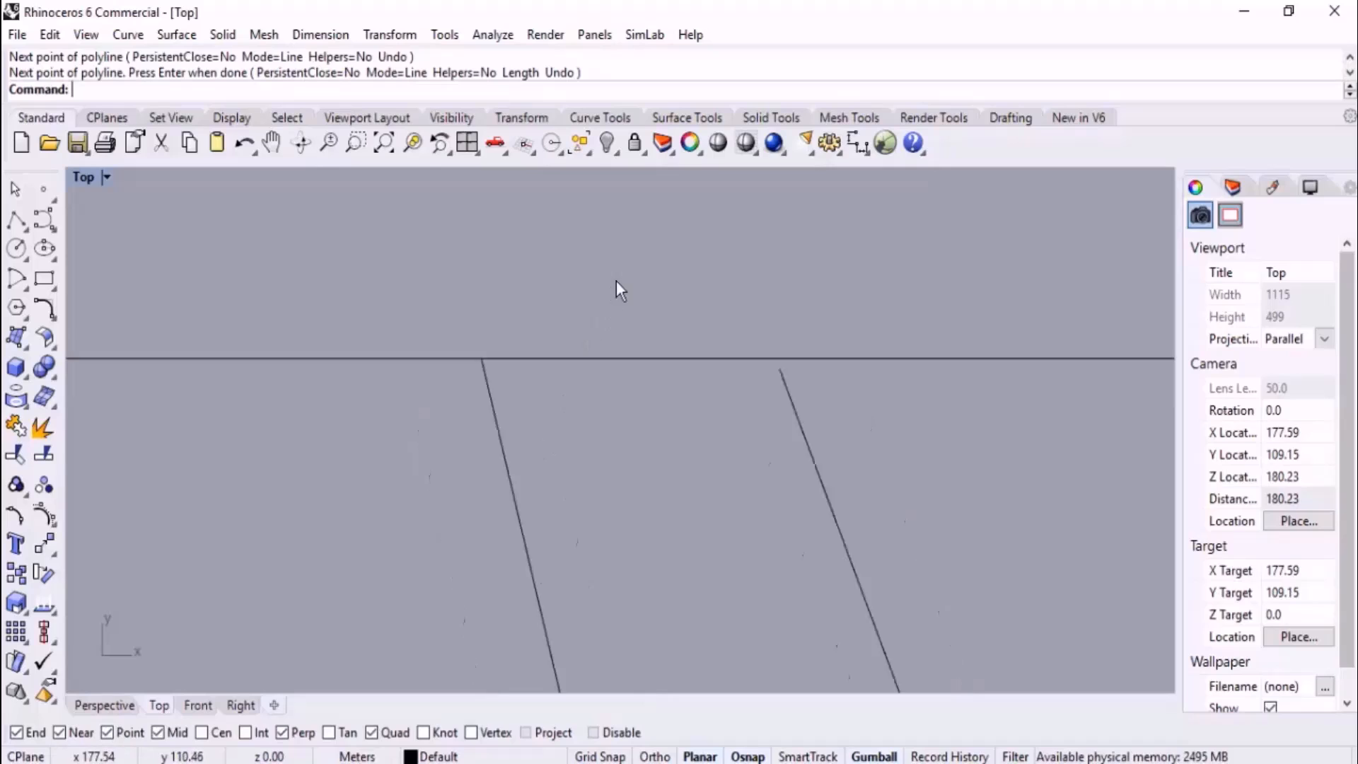
pyautogui.scroll(-3, 672, 346)
pyautogui.scroll(-3, 672, 345)
pyautogui.moveTo(674, 354); pyautogui.dragTo(664, 401, button='right')
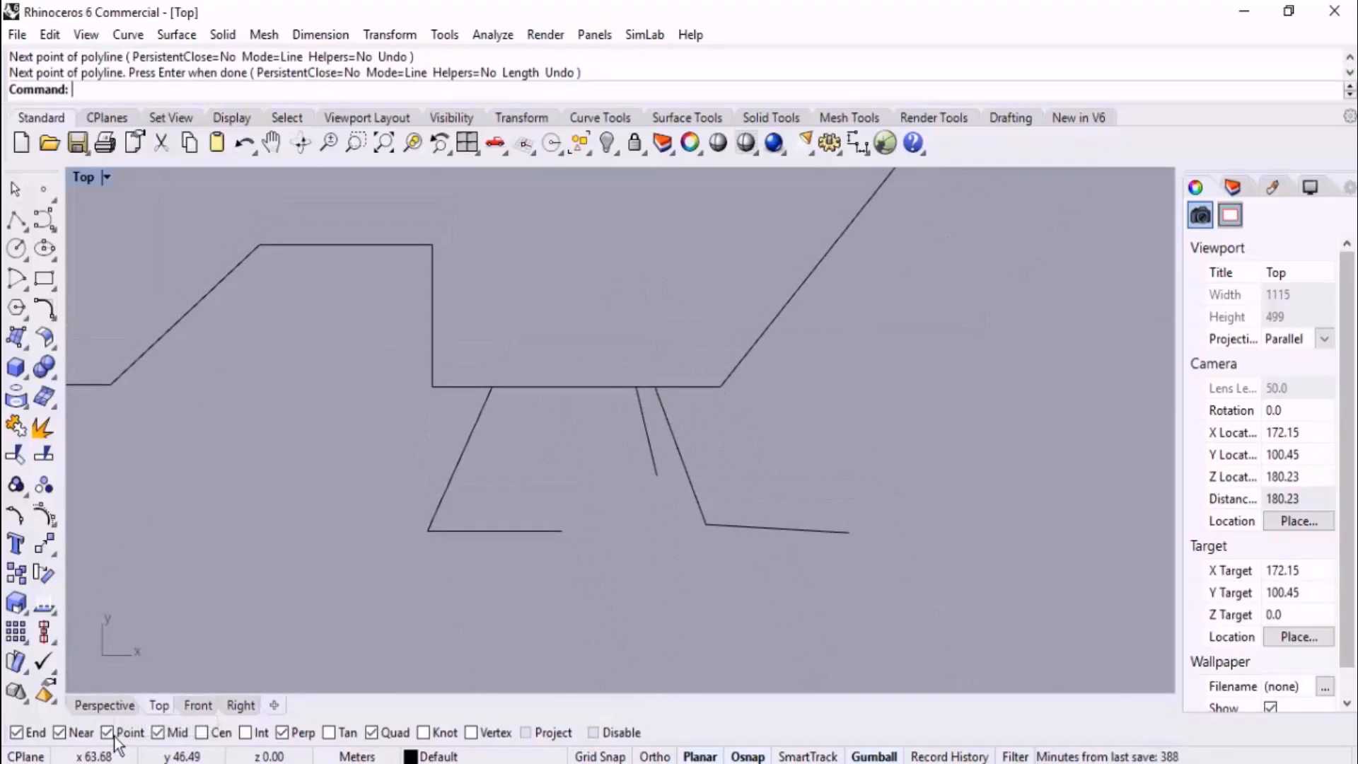
# - Place a point object in the empty space below the outline's notch
pyautogui.click(44, 199)
pyautogui.click(277, 408)
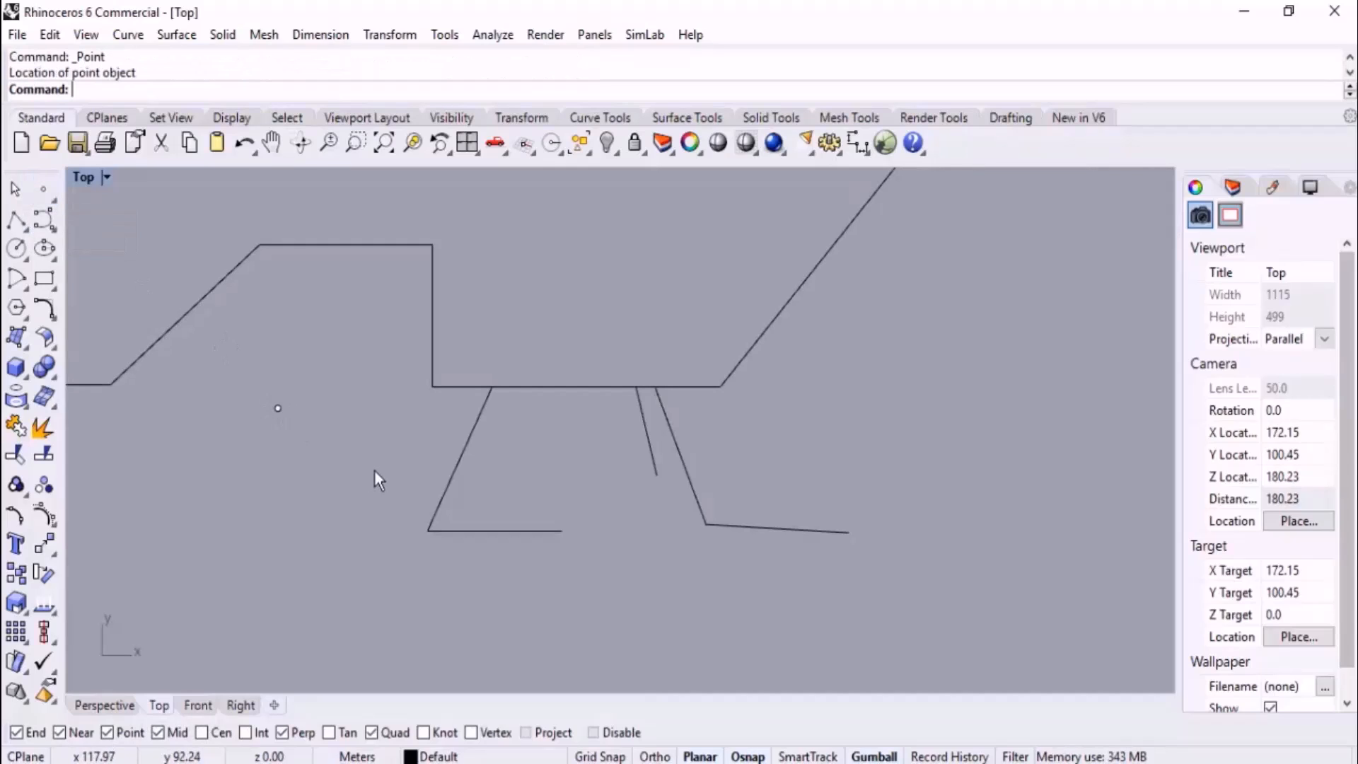
# - Draw a single nearly horizontal line crossing the closed outline's lower-right slanted edge
pyautogui.click(16, 220)
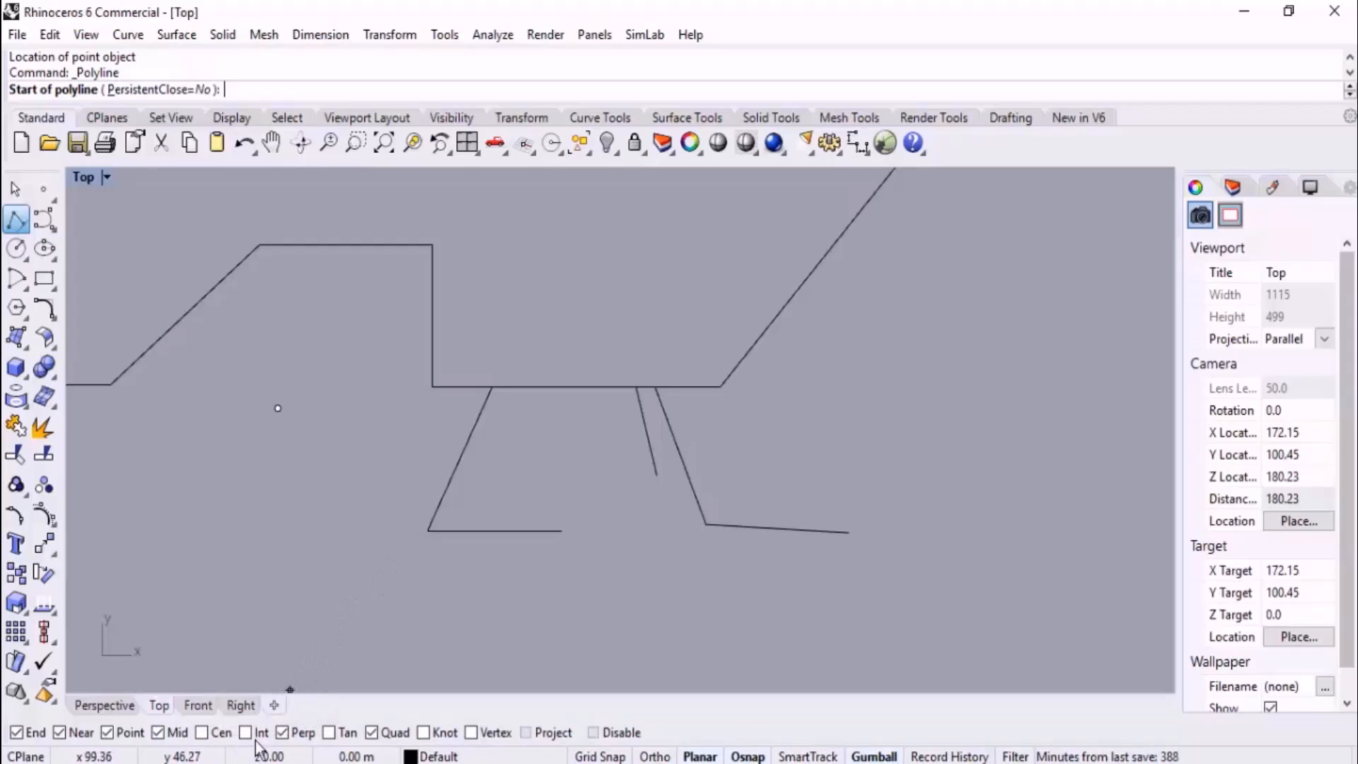
pyautogui.moveTo(411, 432); pyautogui.dragTo(380, 580, button='right')
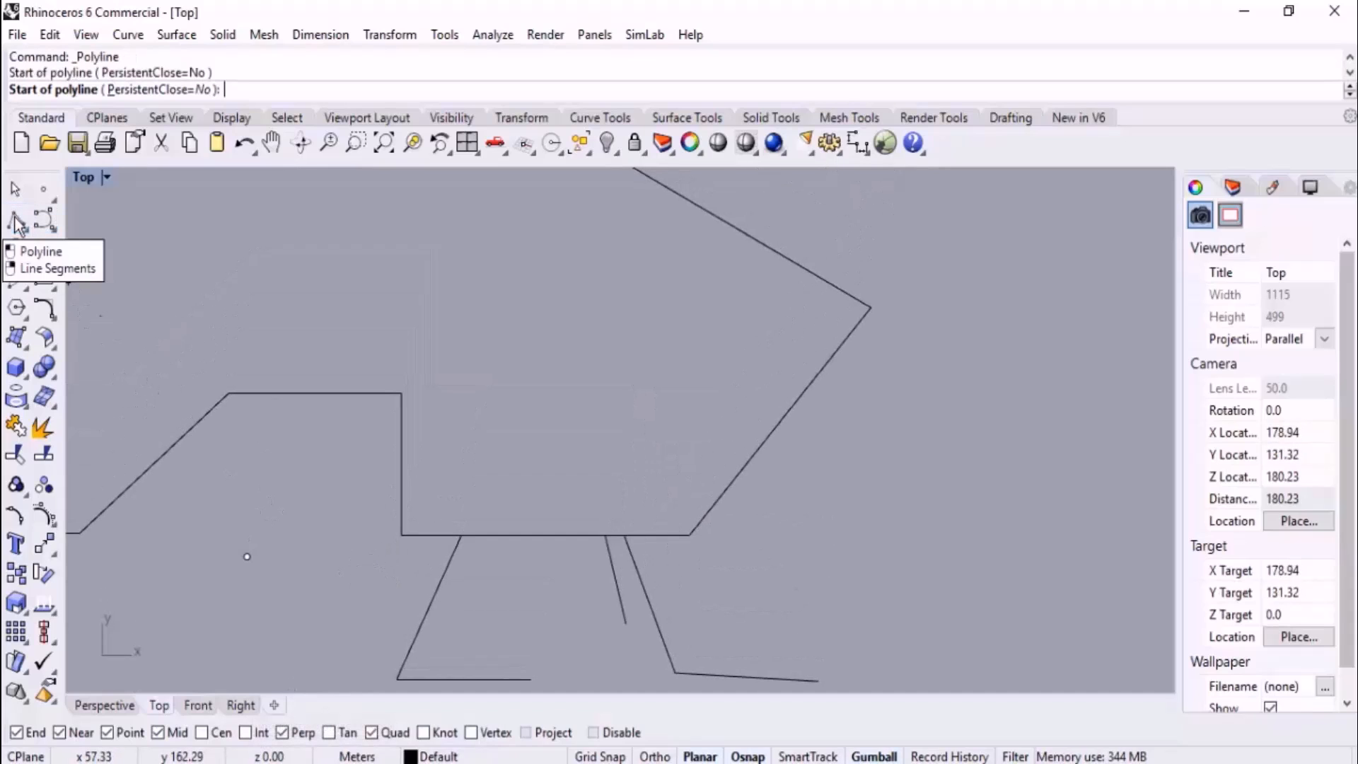
pyautogui.click(609, 412)
pyautogui.click(1027, 424)
pyautogui.press('Return')
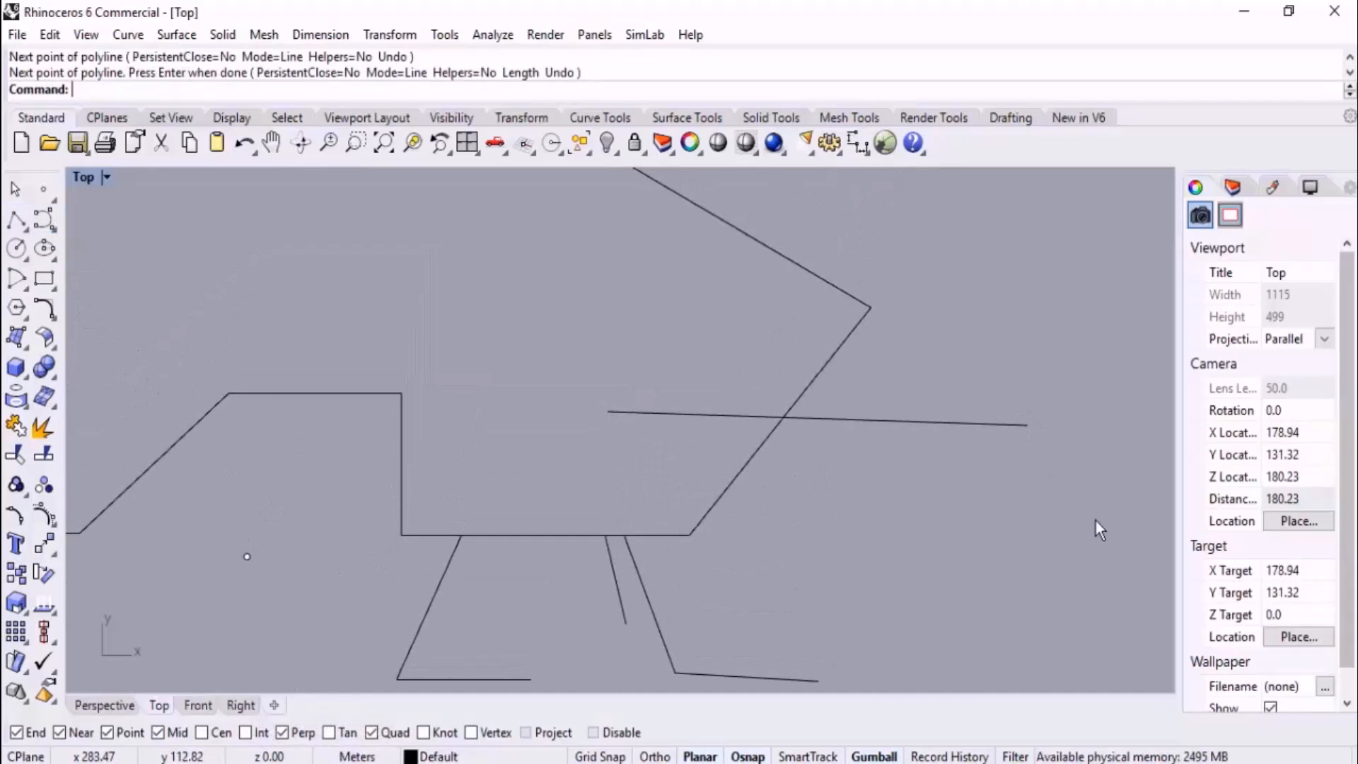
# - Turn on the Int snap and draw a short downward line from the intersection of the crossing line and slanted edge
pyautogui.click(16, 219)
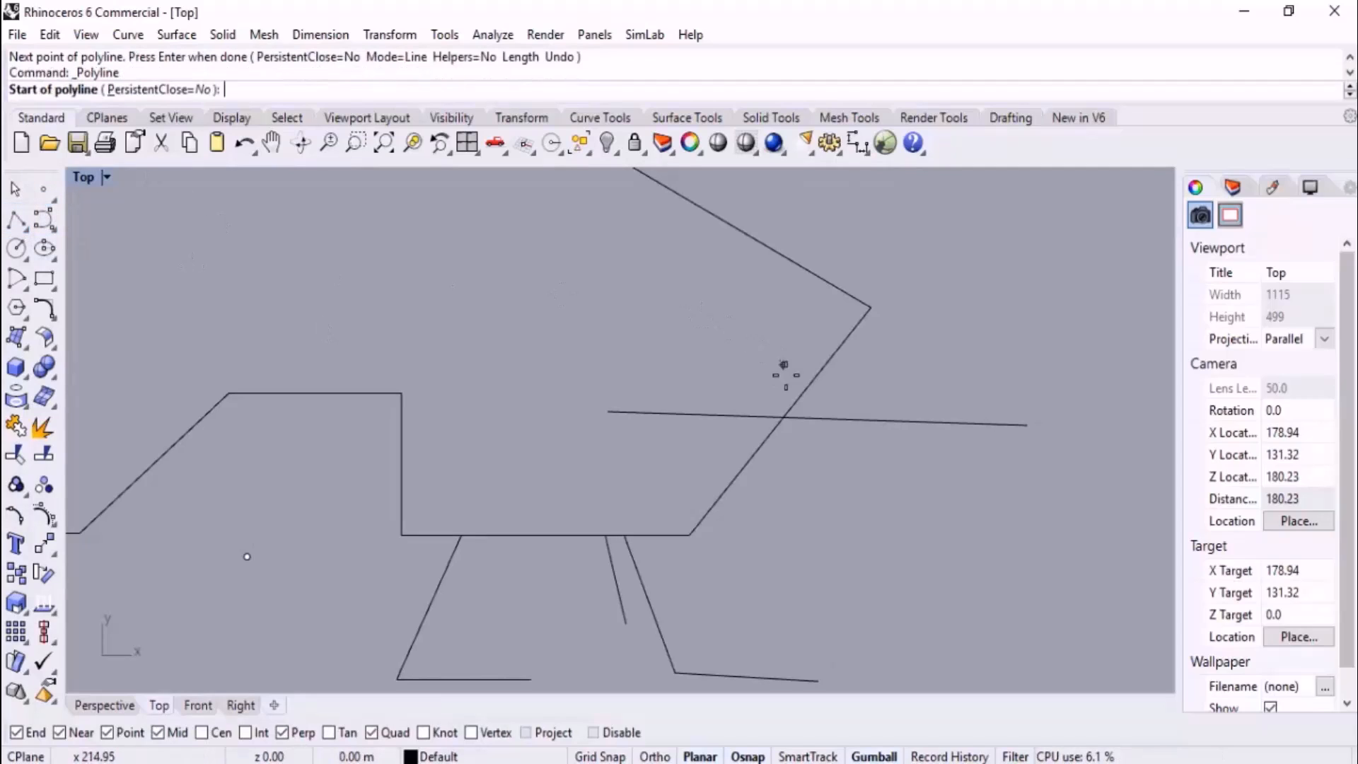
pyautogui.scroll(3, 779, 420)
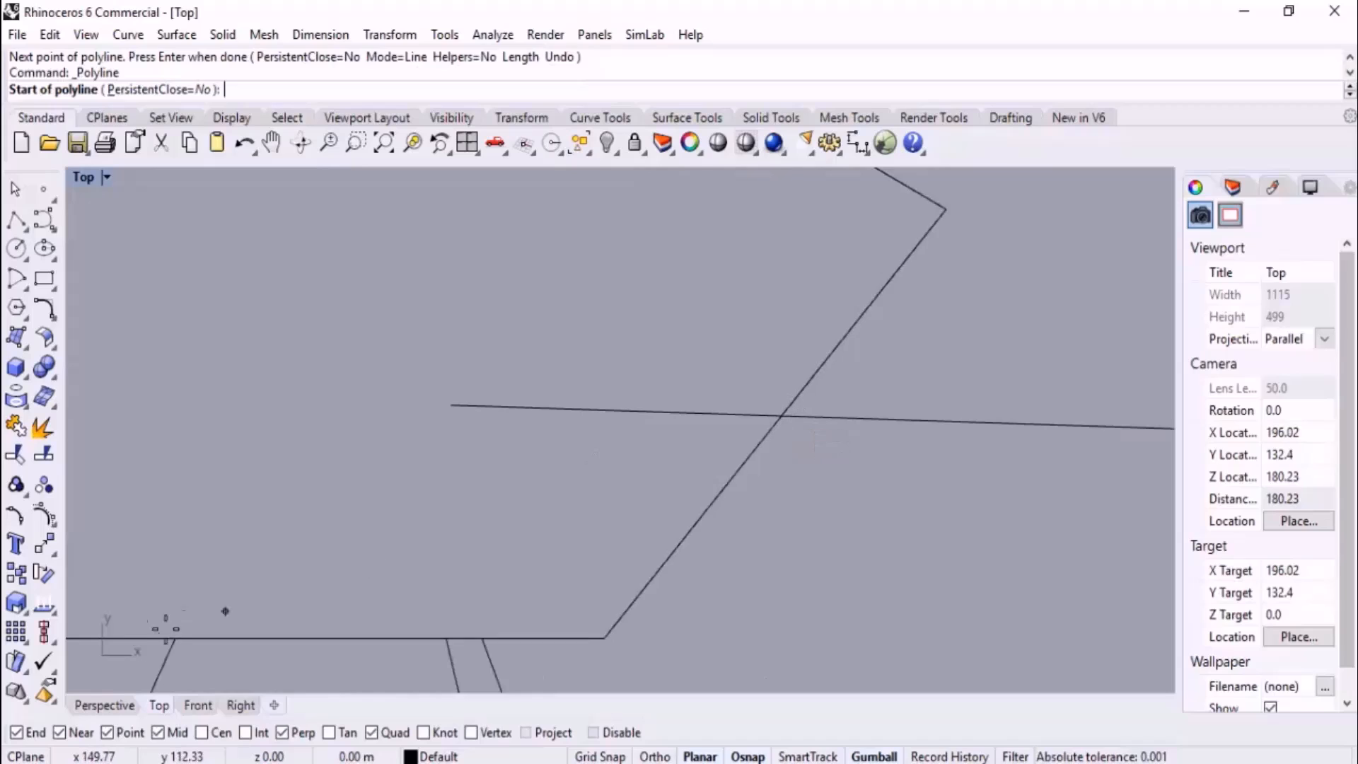
pyautogui.click(785, 416)
pyautogui.click(879, 572)
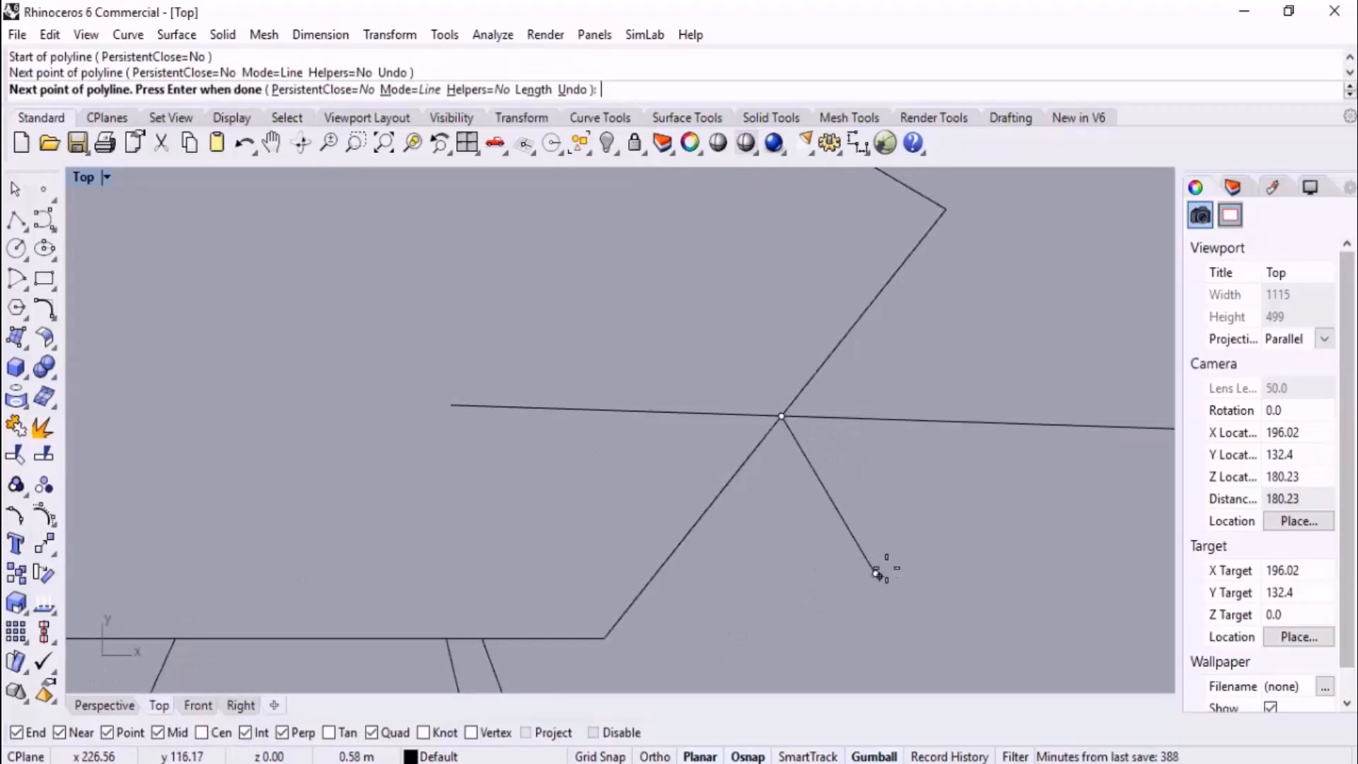
pyautogui.press('Return')
pyautogui.scroll(6, 784, 407)
pyautogui.scroll(-5, 761, 344)
pyautogui.scroll(3, 778, 470)
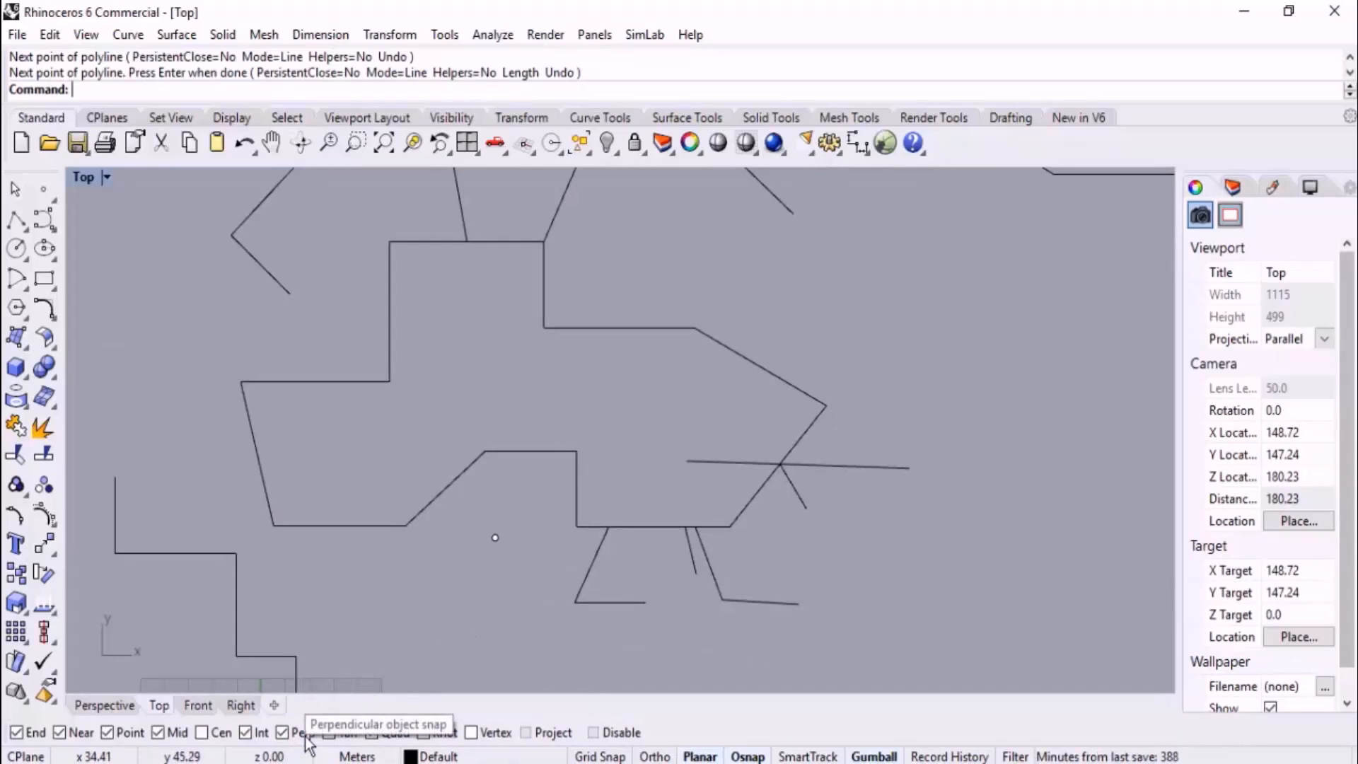
# - Draw a single line from the empty space above the outline's upper-right slanted edge, ending perpendicular to that edge with the Perp snap
pyautogui.scroll(3, 655, 388)
pyautogui.scroll(4, 740, 320)
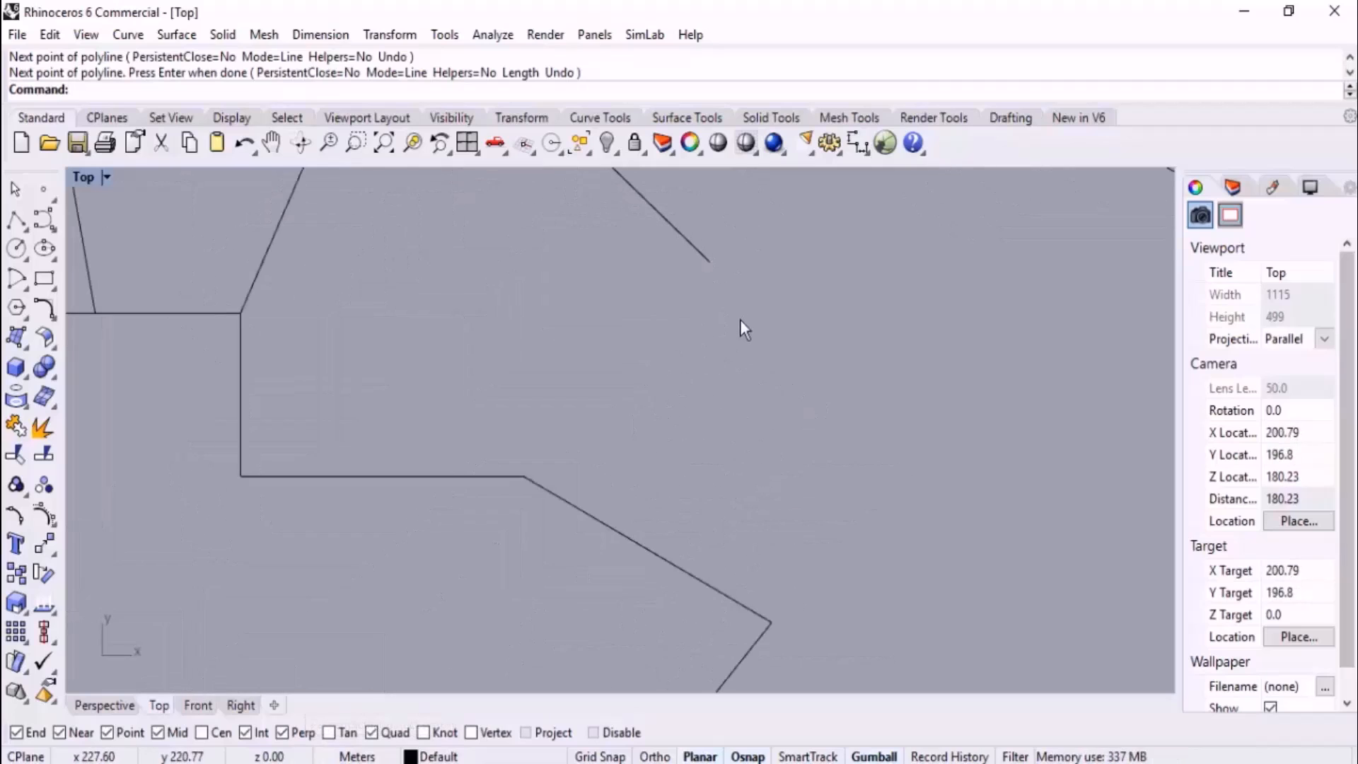
pyautogui.click(15, 222)
pyautogui.click(646, 322)
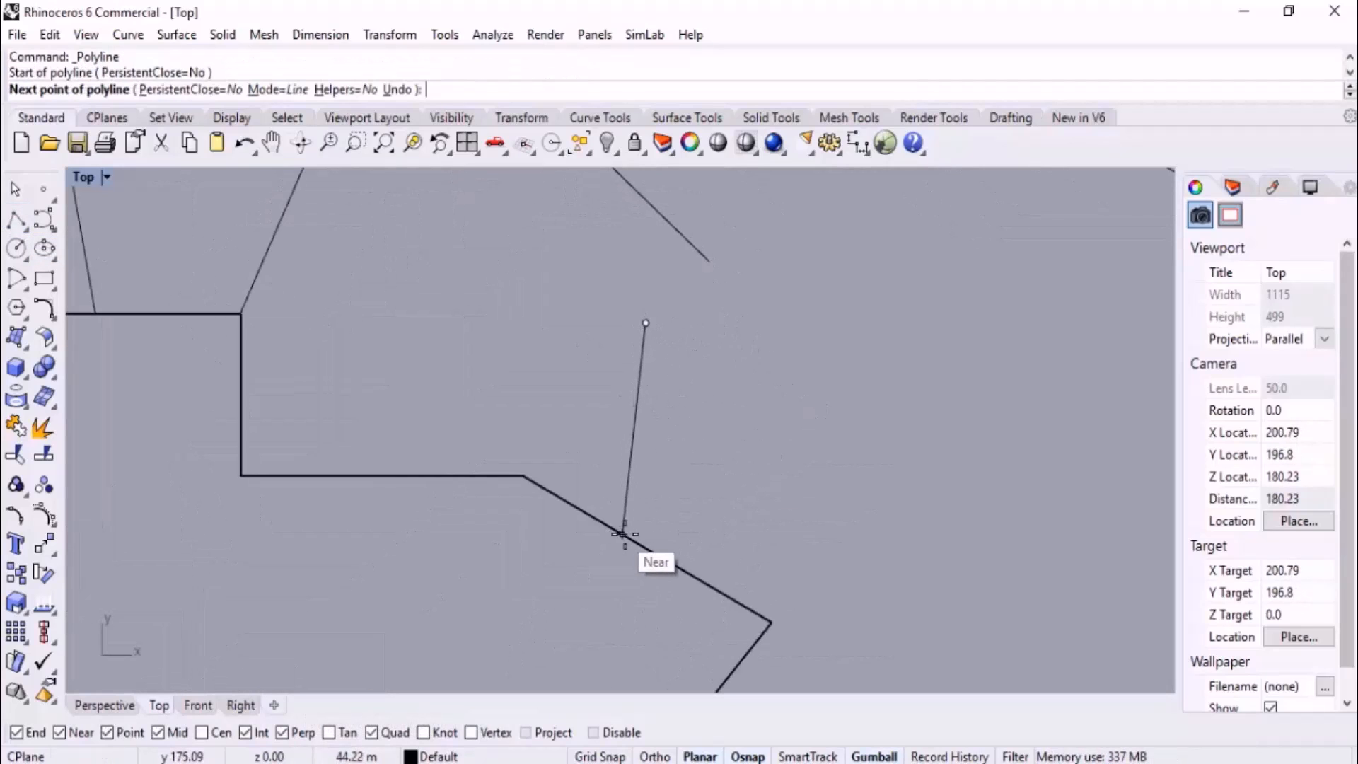
pyautogui.click(556, 495)
pyautogui.rightClick(935, 467)
pyautogui.scroll(-4, 782, 399)
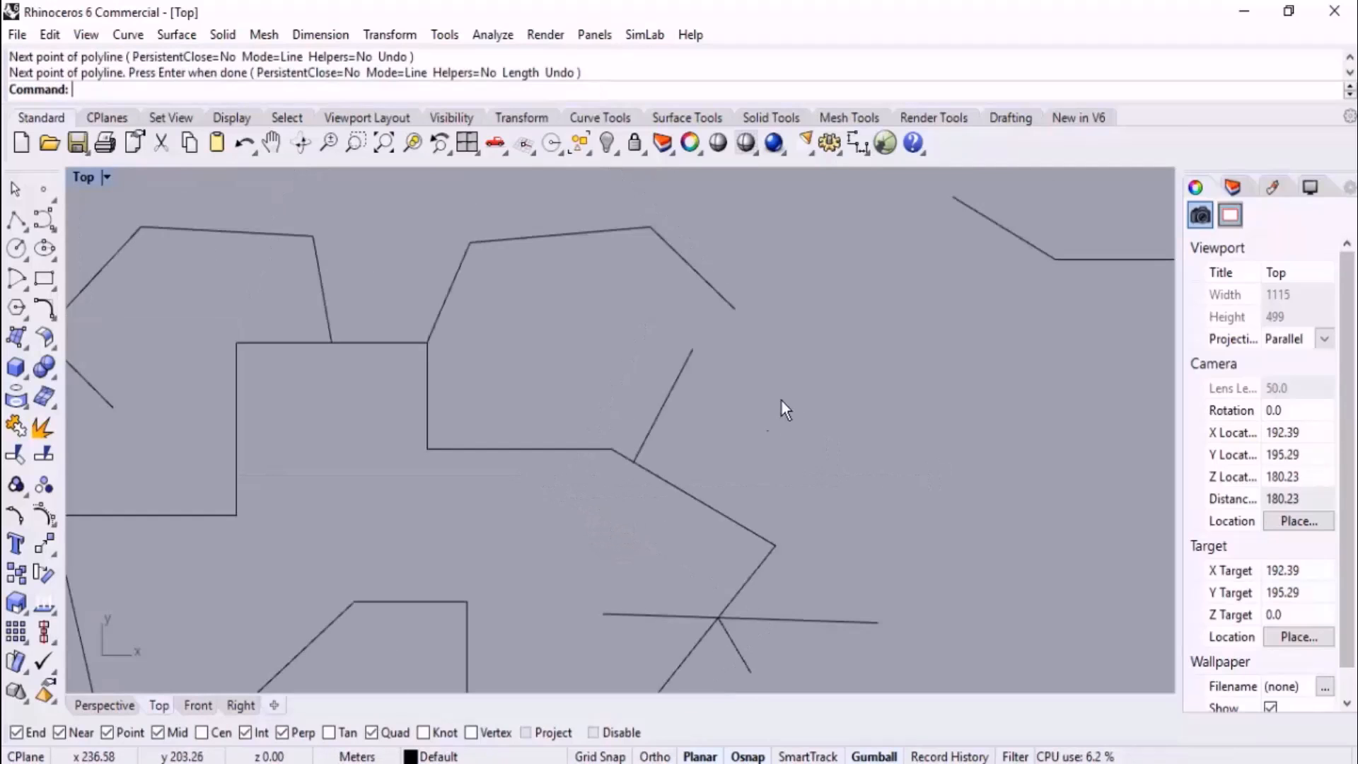
pyautogui.moveTo(725, 493); pyautogui.dragTo(663, 457, button='right')
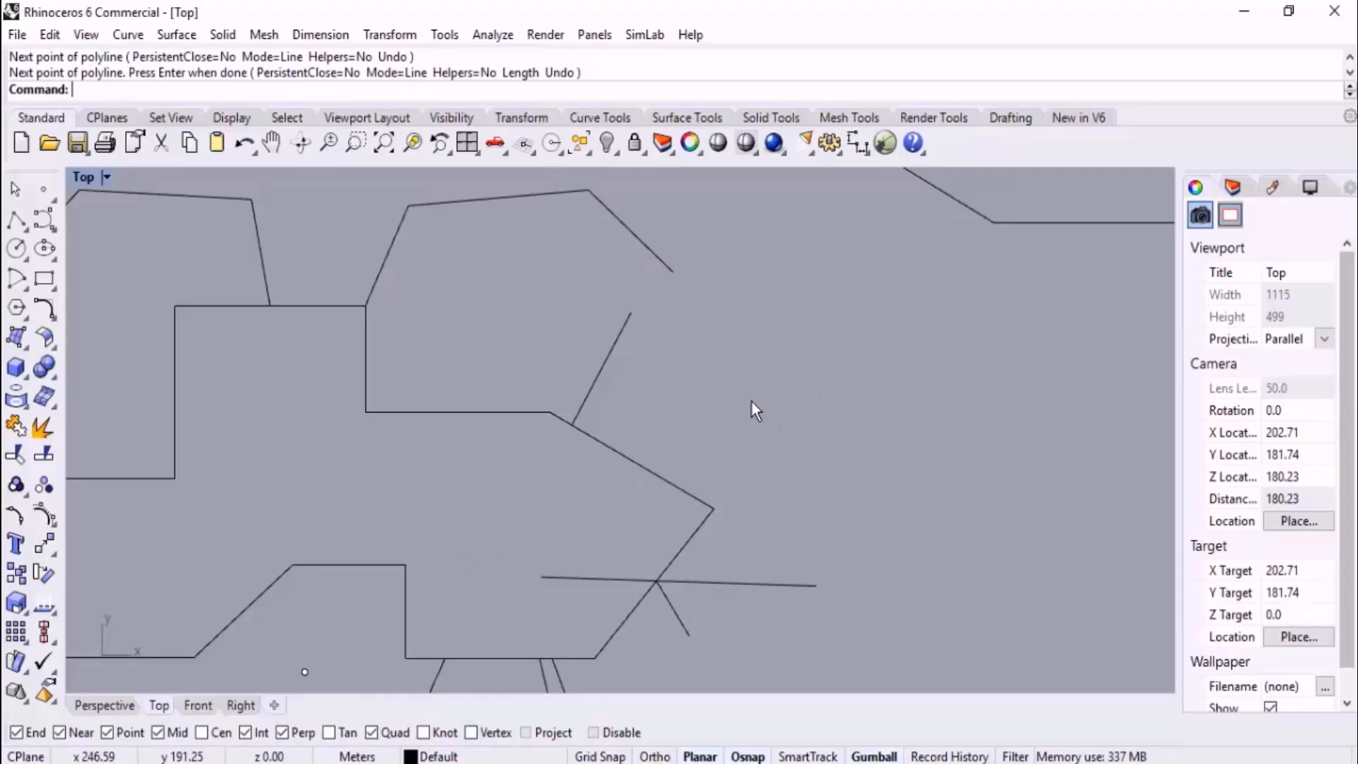
# - Isolate the Mid snap by switching off all other object snaps at once, and restore the full set
pyautogui.scroll(-2, 761, 364)
pyautogui.scroll(-6, 747, 396)
pyautogui.moveTo(775, 468); pyautogui.dragTo(648, 433, button='right')
pyautogui.scroll(8, 589, 414)
pyautogui.scroll(2, 627, 383)
pyautogui.moveTo(455, 472); pyautogui.dragTo(771, 471, button='right')
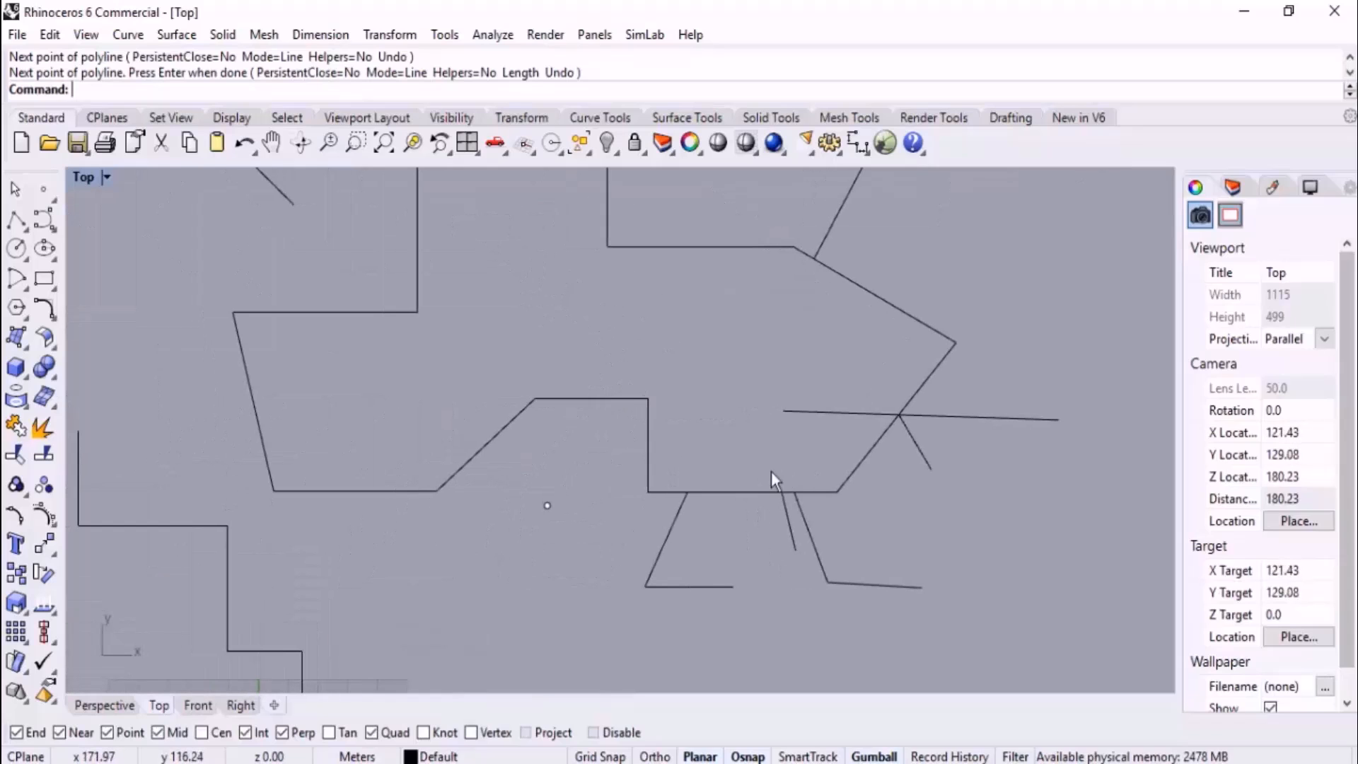
pyautogui.scroll(5, 623, 417)
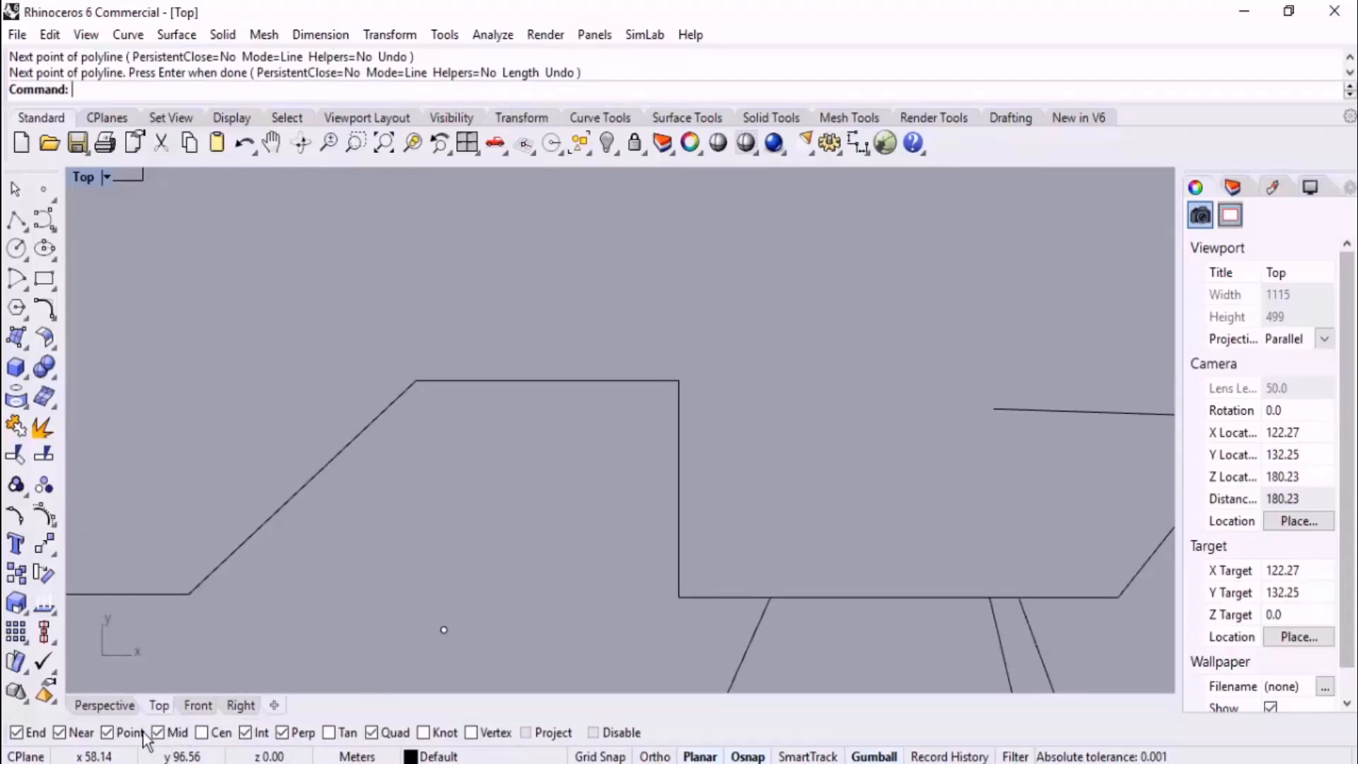
pyautogui.rightClick(175, 736)
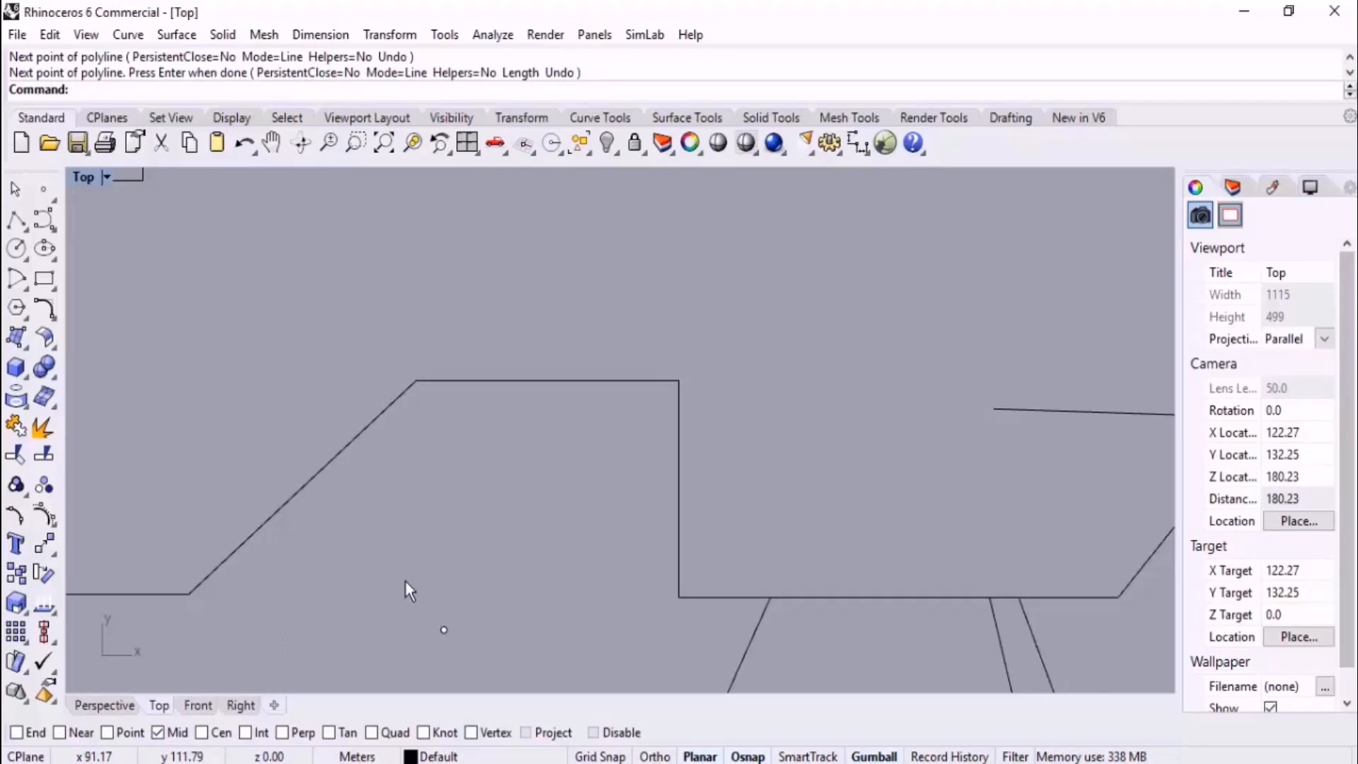
pyautogui.rightClick(177, 732)
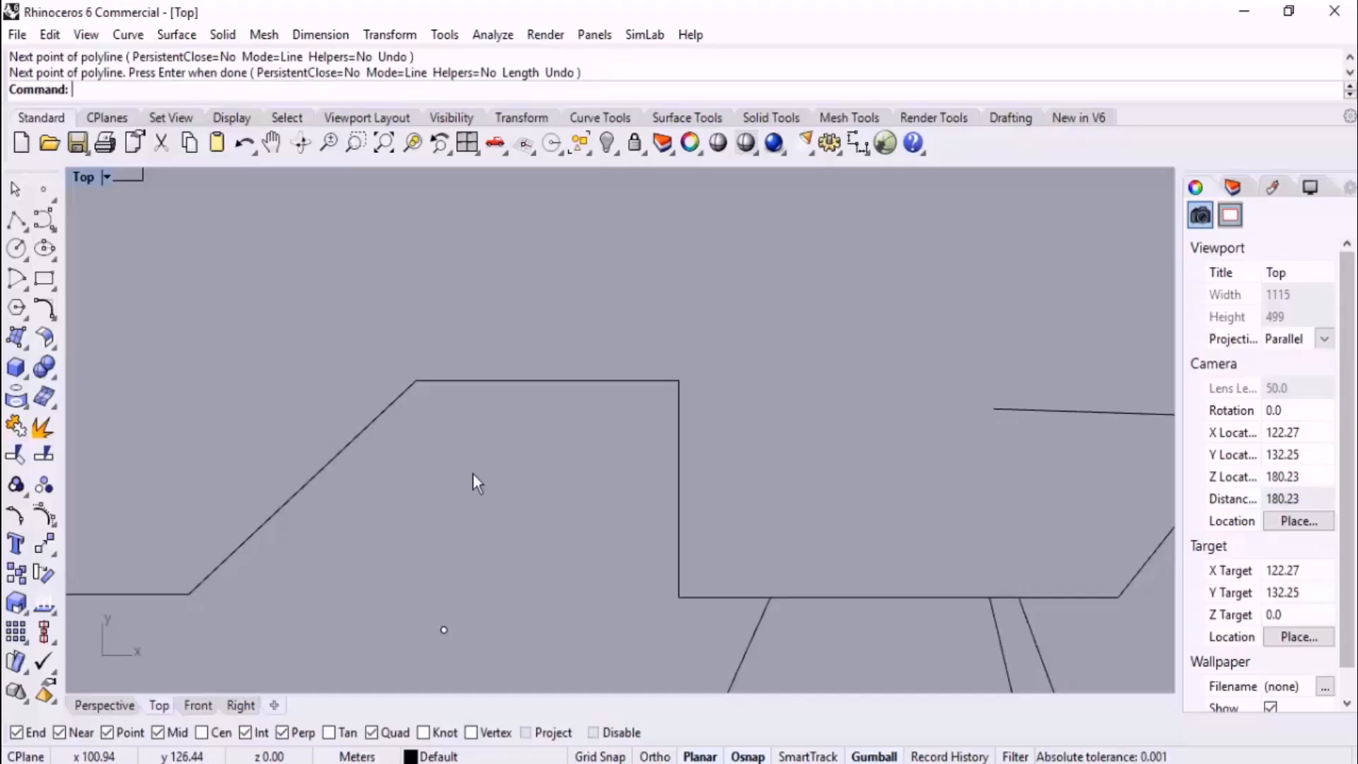
# - Isolate the End snap in the same way, and restore the other object snaps
pyautogui.scroll(-7, 556, 491)
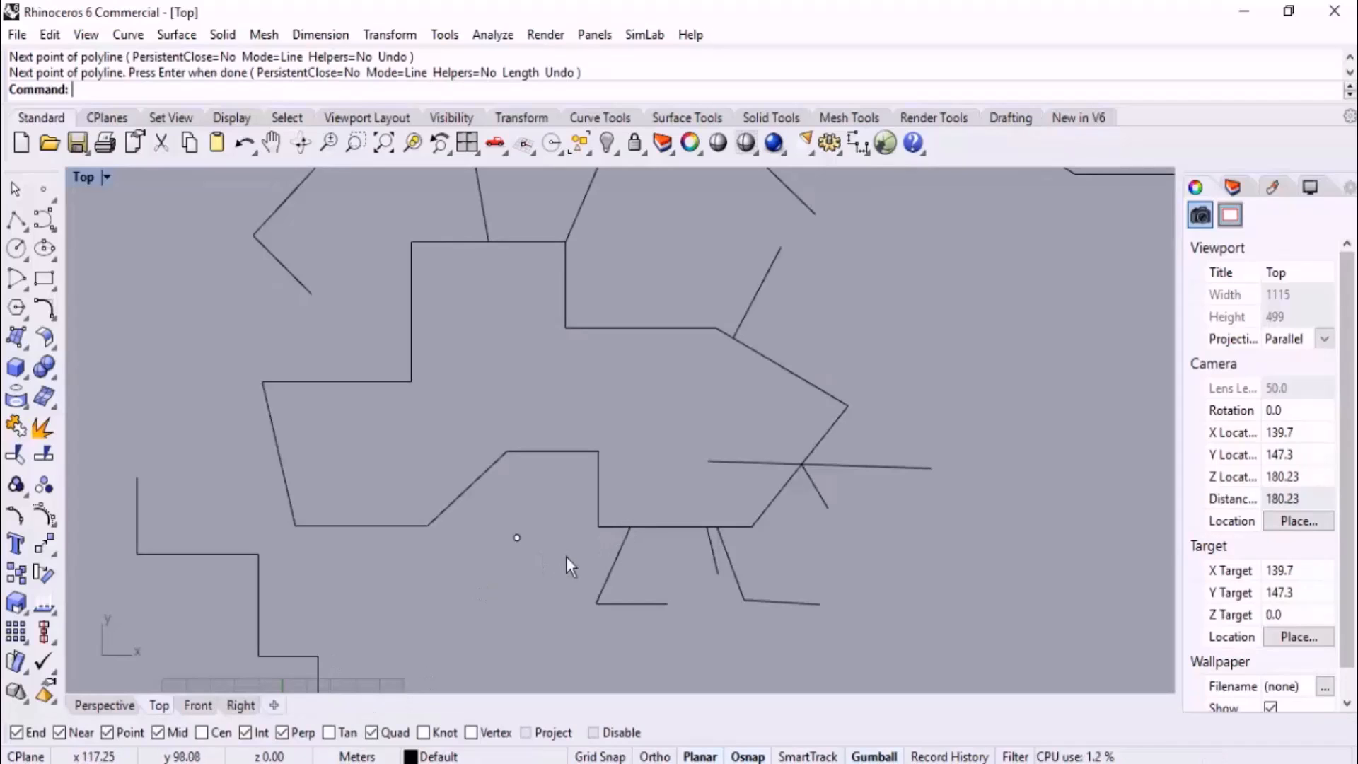
pyautogui.rightClick(36, 736)
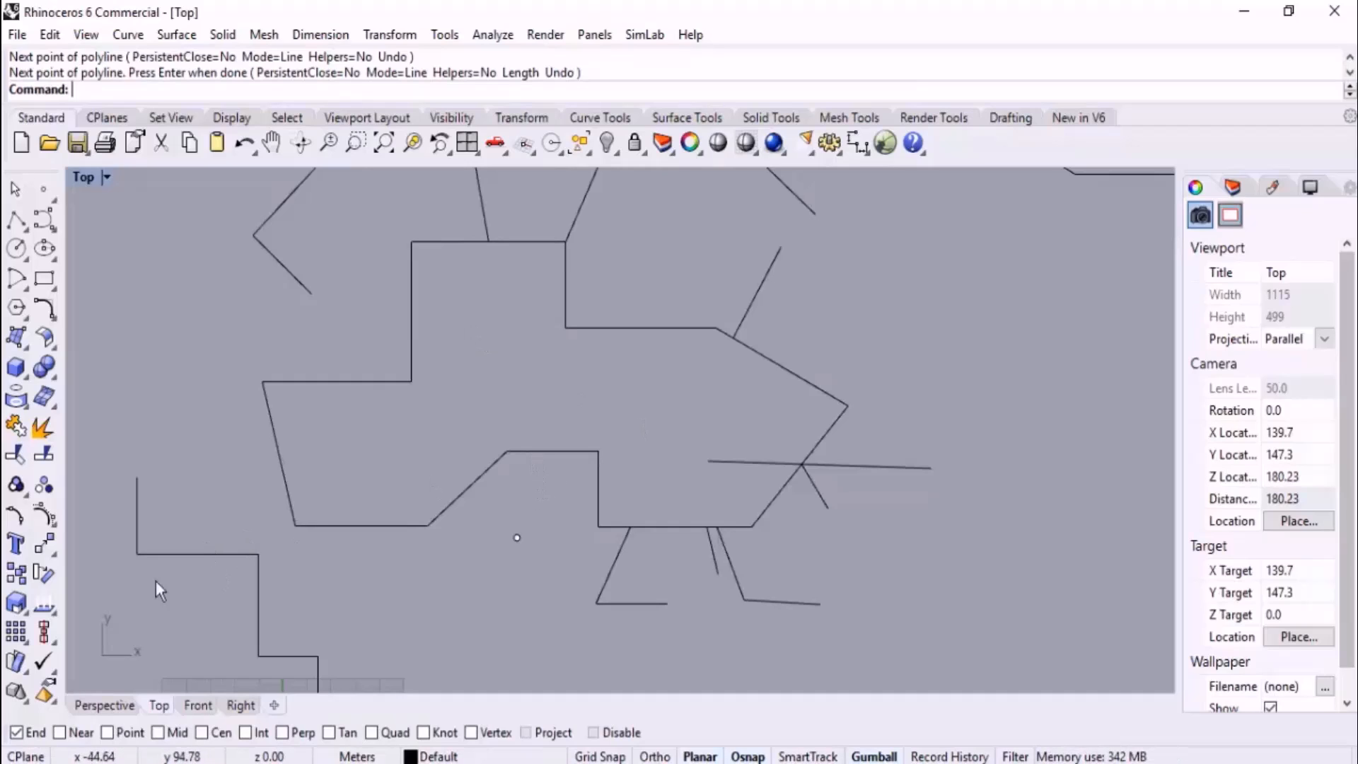
pyautogui.rightClick(38, 733)
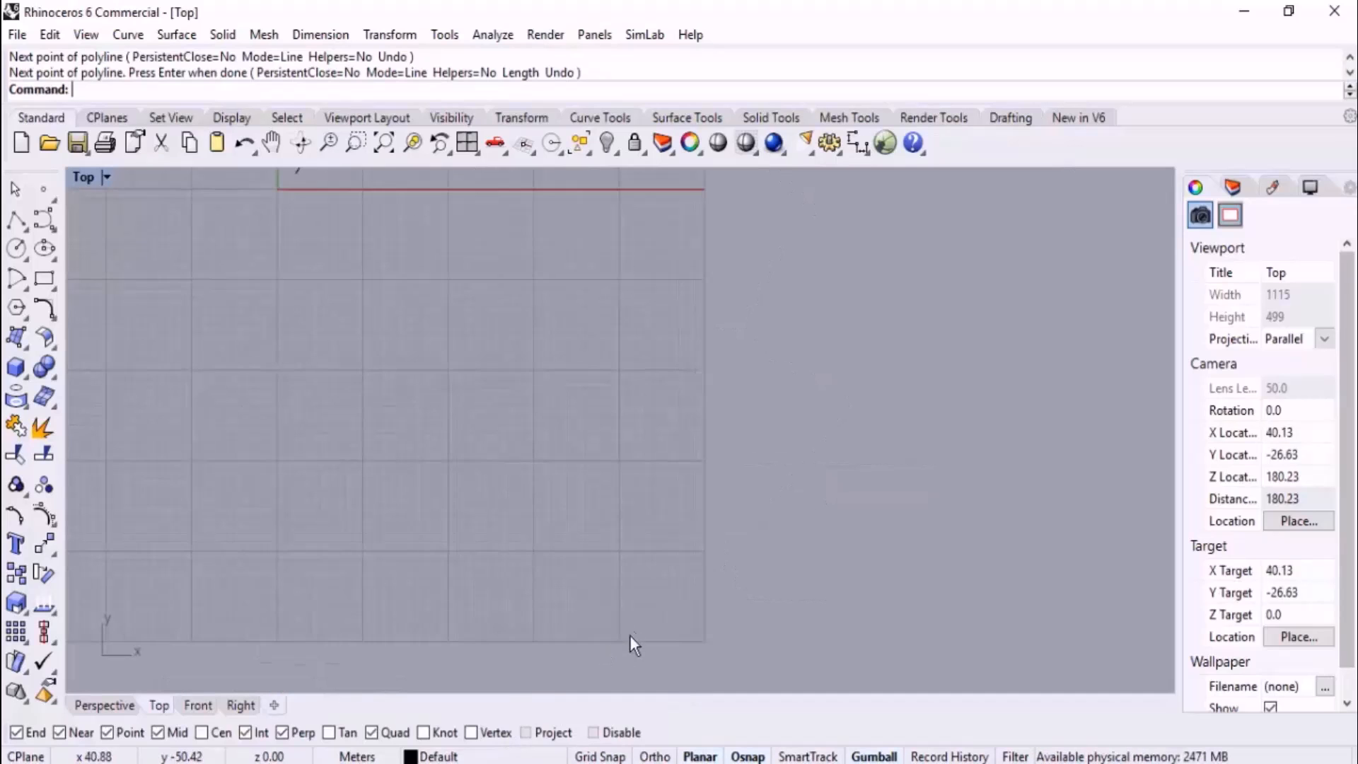
# - Turn on Grid Snap near the lower-right corner of the construction grid
pyautogui.scroll(-2, 633, 638)
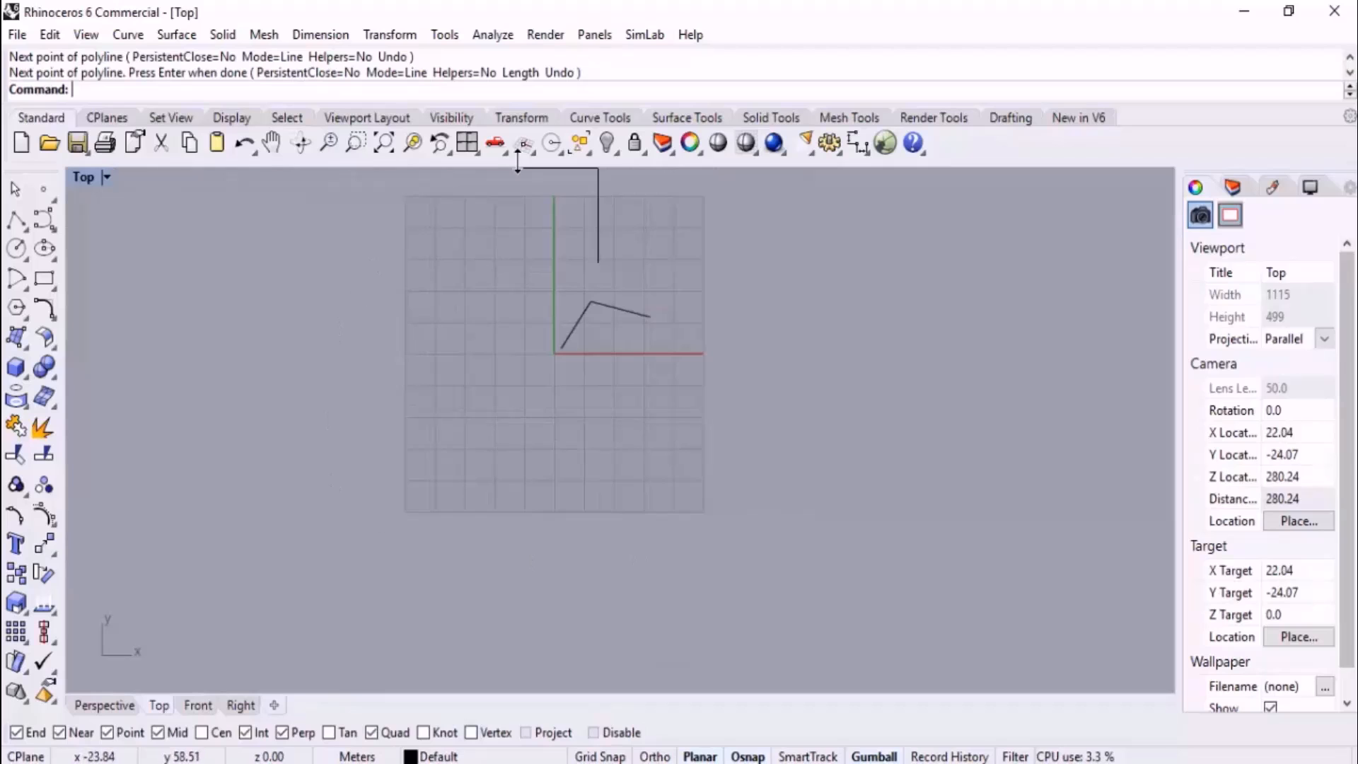
pyautogui.scroll(-10, 697, 503)
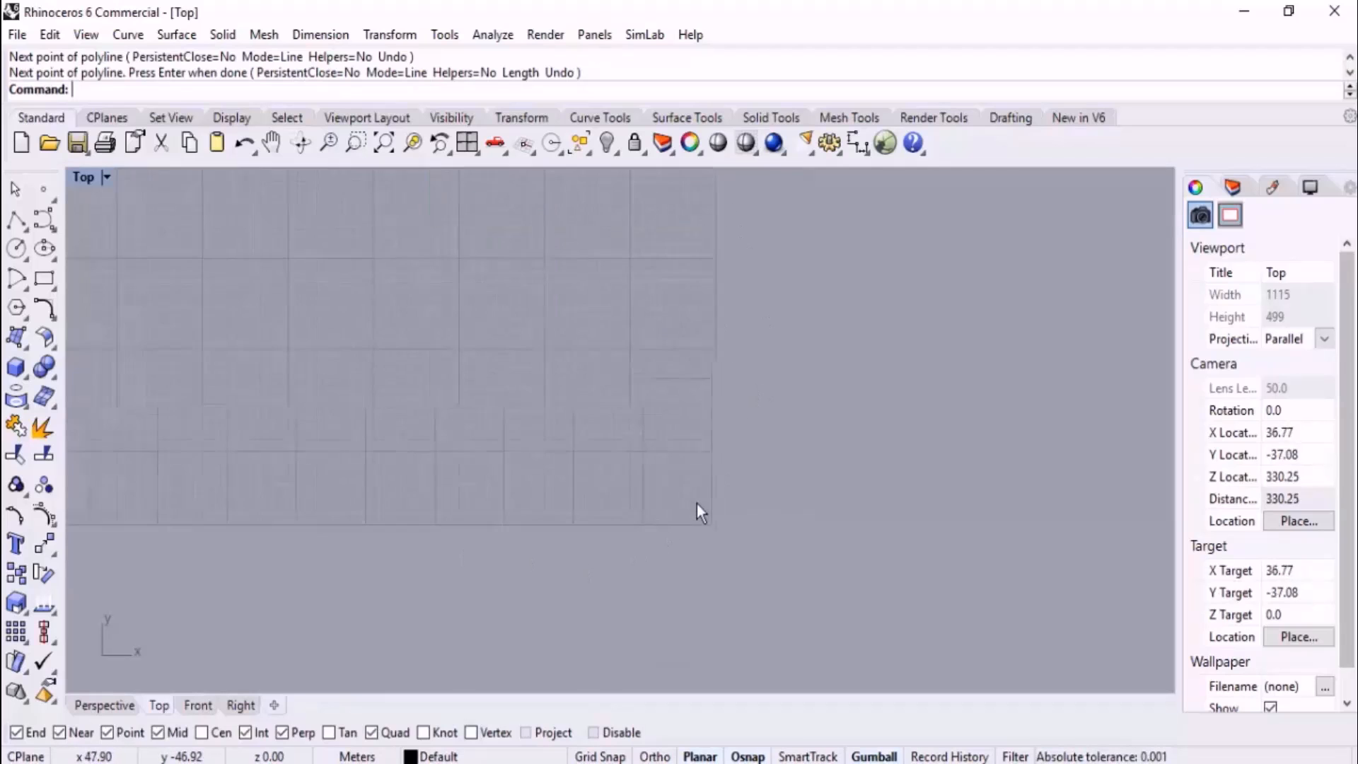
pyautogui.scroll(-2, 755, 581)
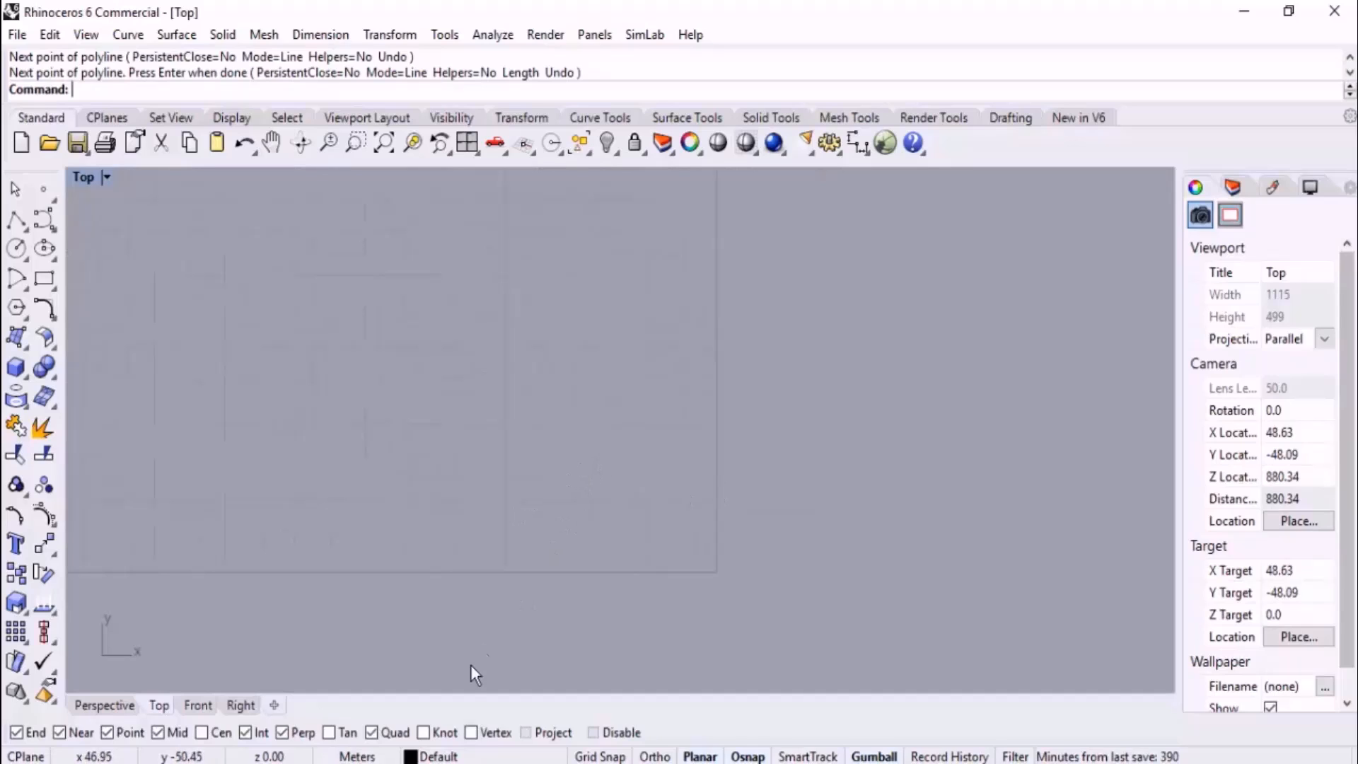
pyautogui.click(601, 756)
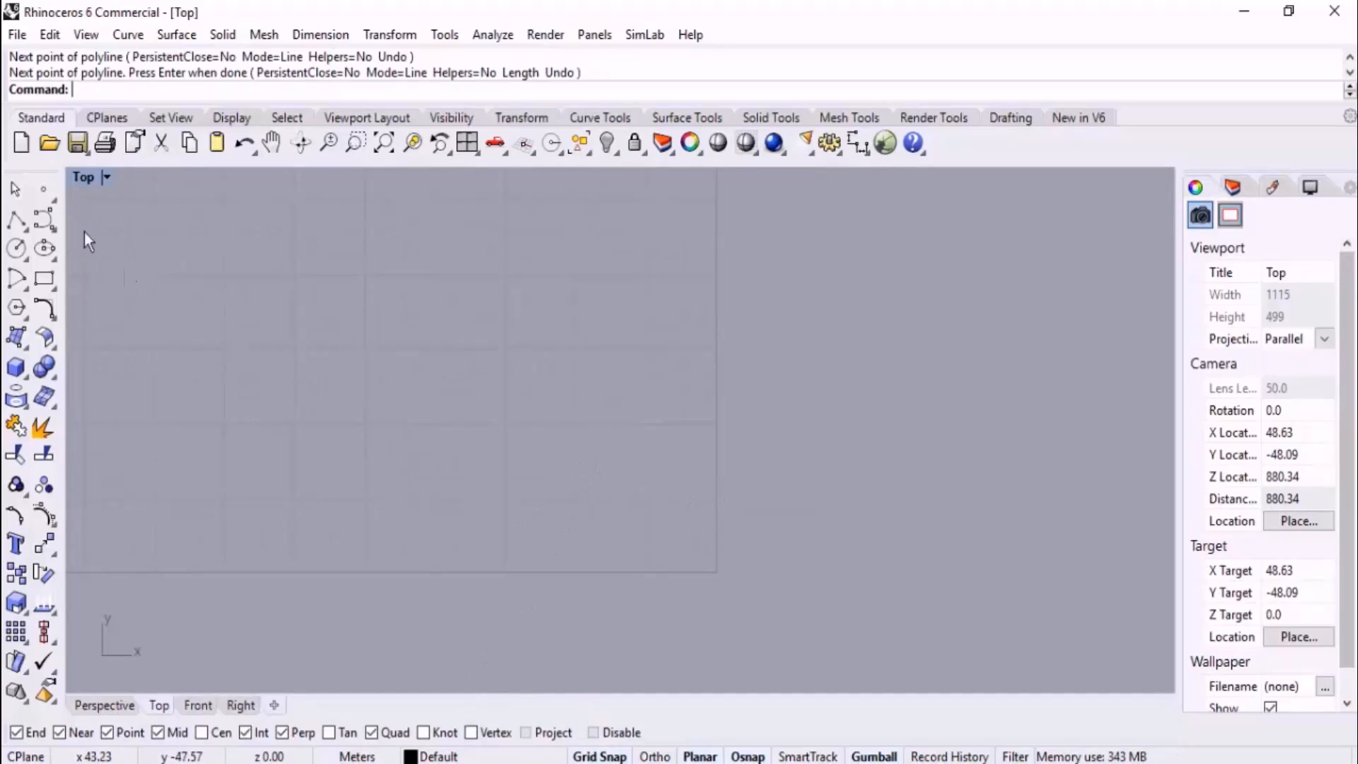
# - Draw a closed stepped polyline of horizontal and vertical grid-snapped segments, about 5 m wide and 5 m high, near the grid's lower-right corner
pyautogui.click(16, 220)
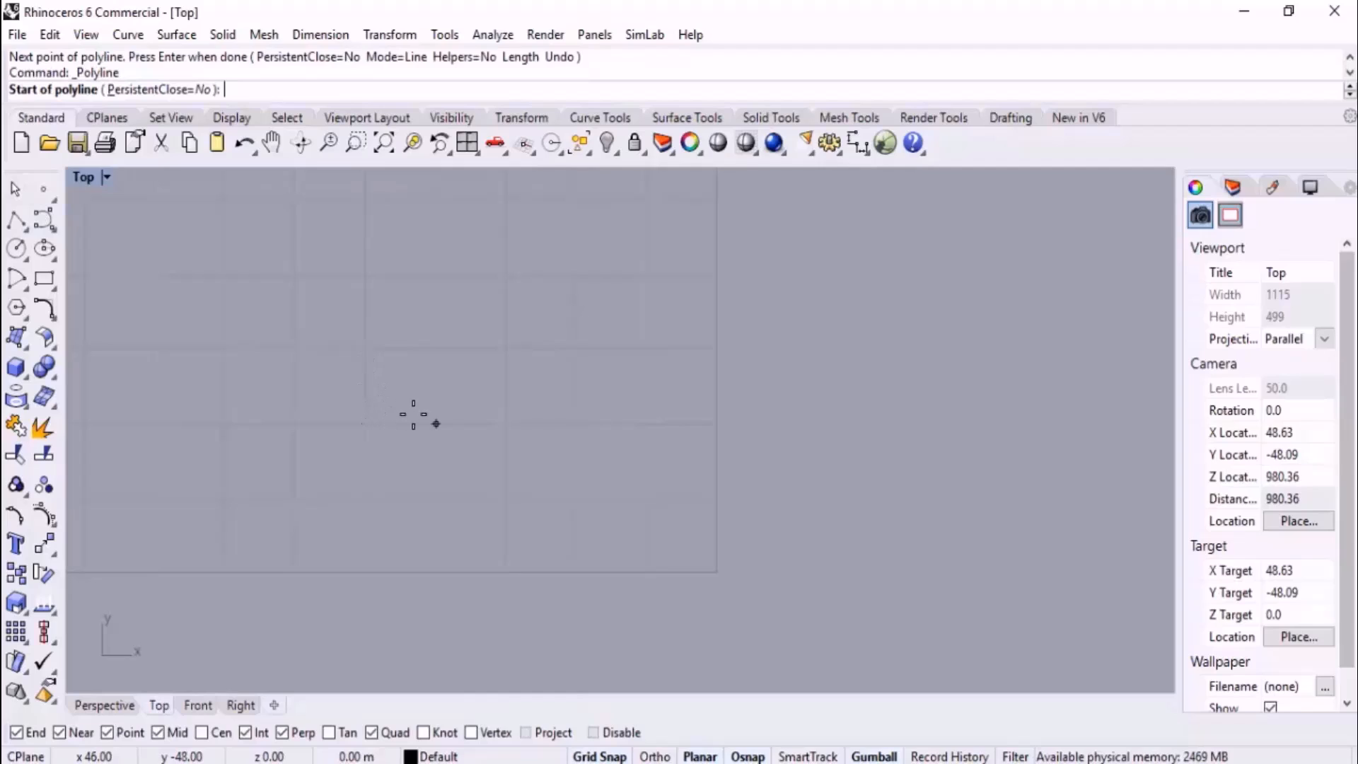
pyautogui.scroll(-1, 534, 456)
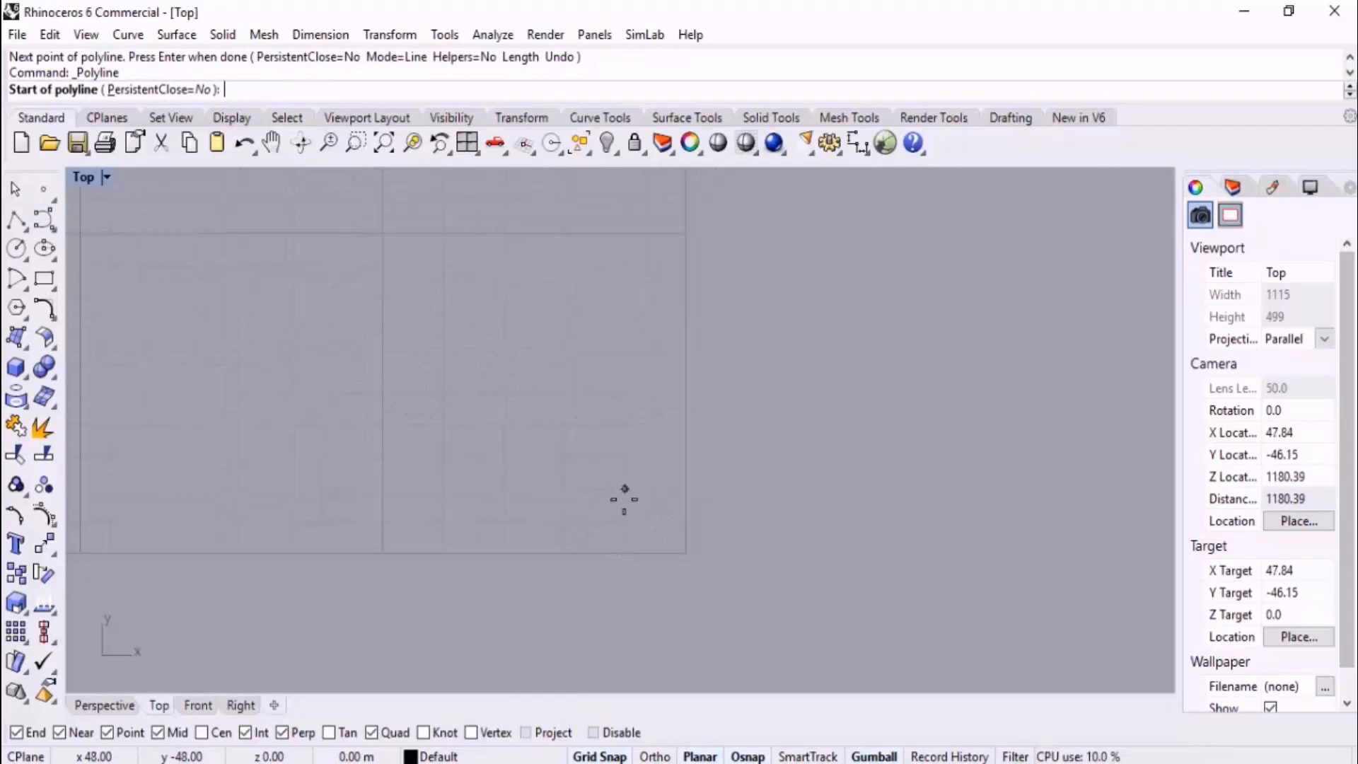
pyautogui.scroll(-1, 485, 434)
pyautogui.scroll(-1, 435, 378)
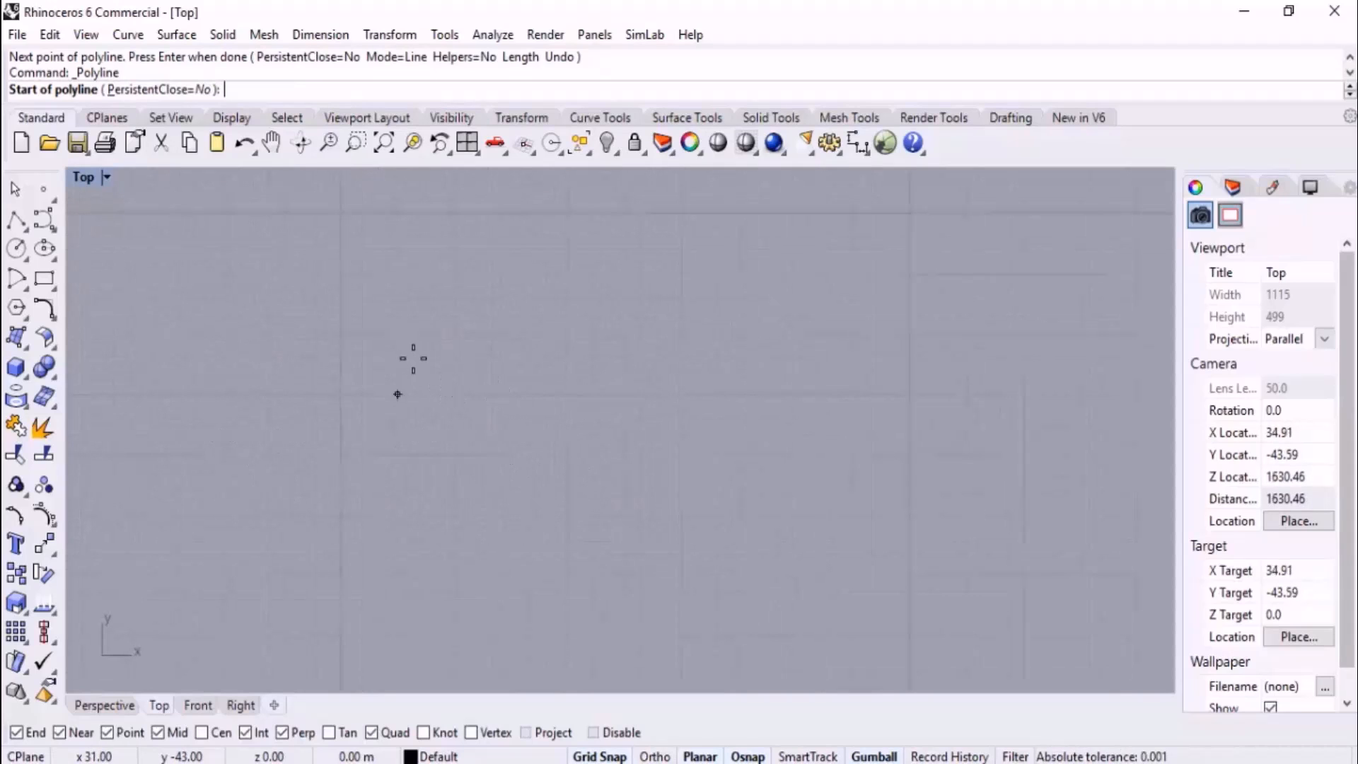
pyautogui.click(397, 334)
pyautogui.click(454, 334)
pyautogui.click(455, 274)
pyautogui.click(511, 274)
pyautogui.click(512, 212)
pyautogui.click(569, 213)
pyautogui.click(569, 334)
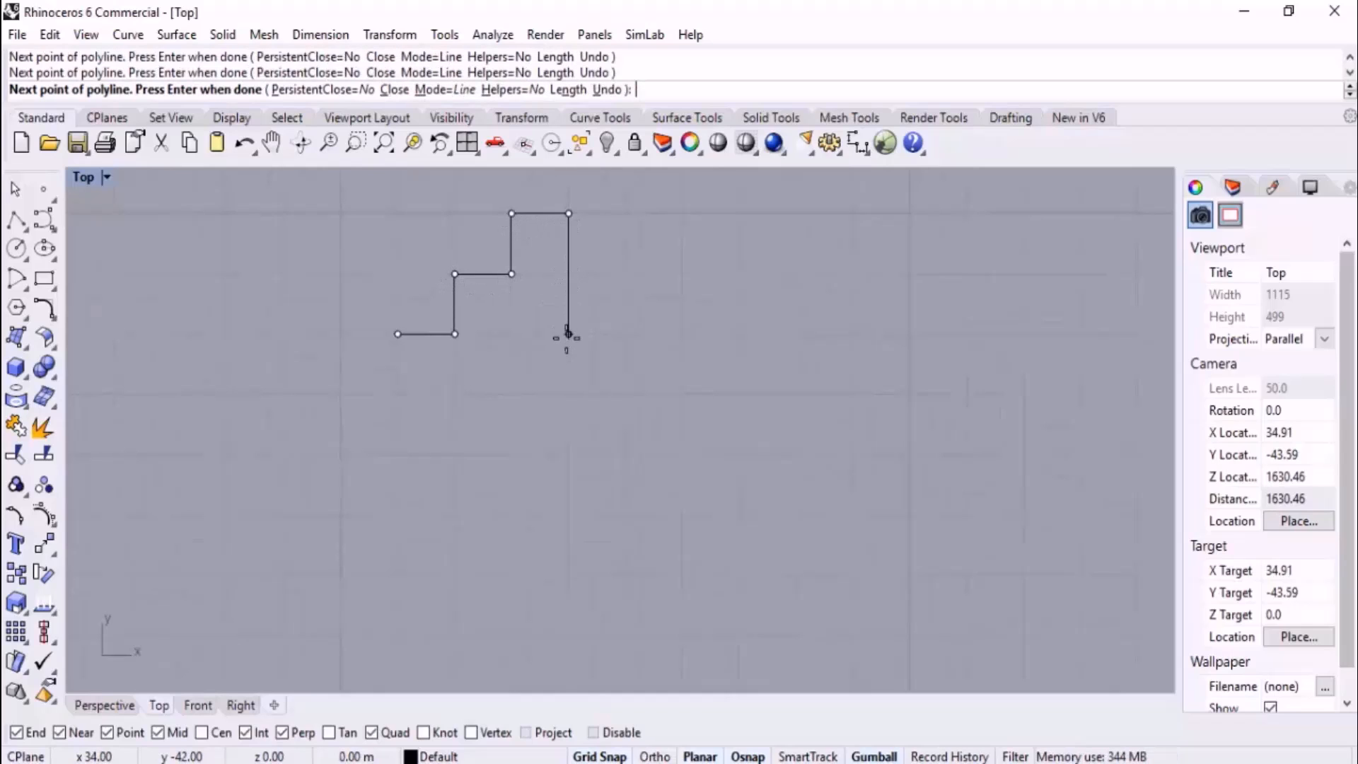
pyautogui.click(626, 334)
pyautogui.click(625, 394)
pyautogui.click(569, 394)
pyautogui.click(569, 454)
pyautogui.click(682, 454)
pyautogui.click(682, 514)
pyautogui.click(455, 514)
pyautogui.click(454, 454)
pyautogui.click(398, 454)
pyautogui.click(398, 333)
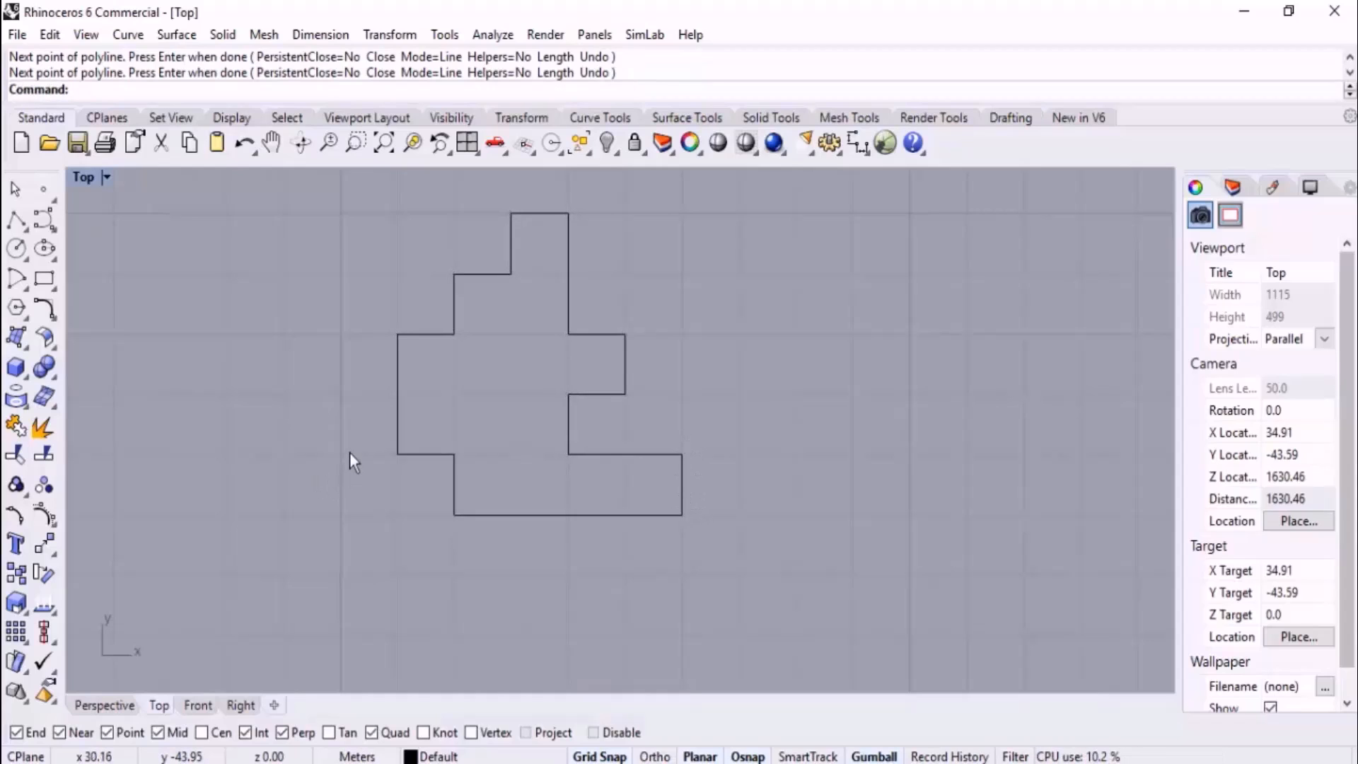
# - Turn off Grid Snap and turn on SmartTrack for a new polyline
pyautogui.scroll(-5, 357, 420)
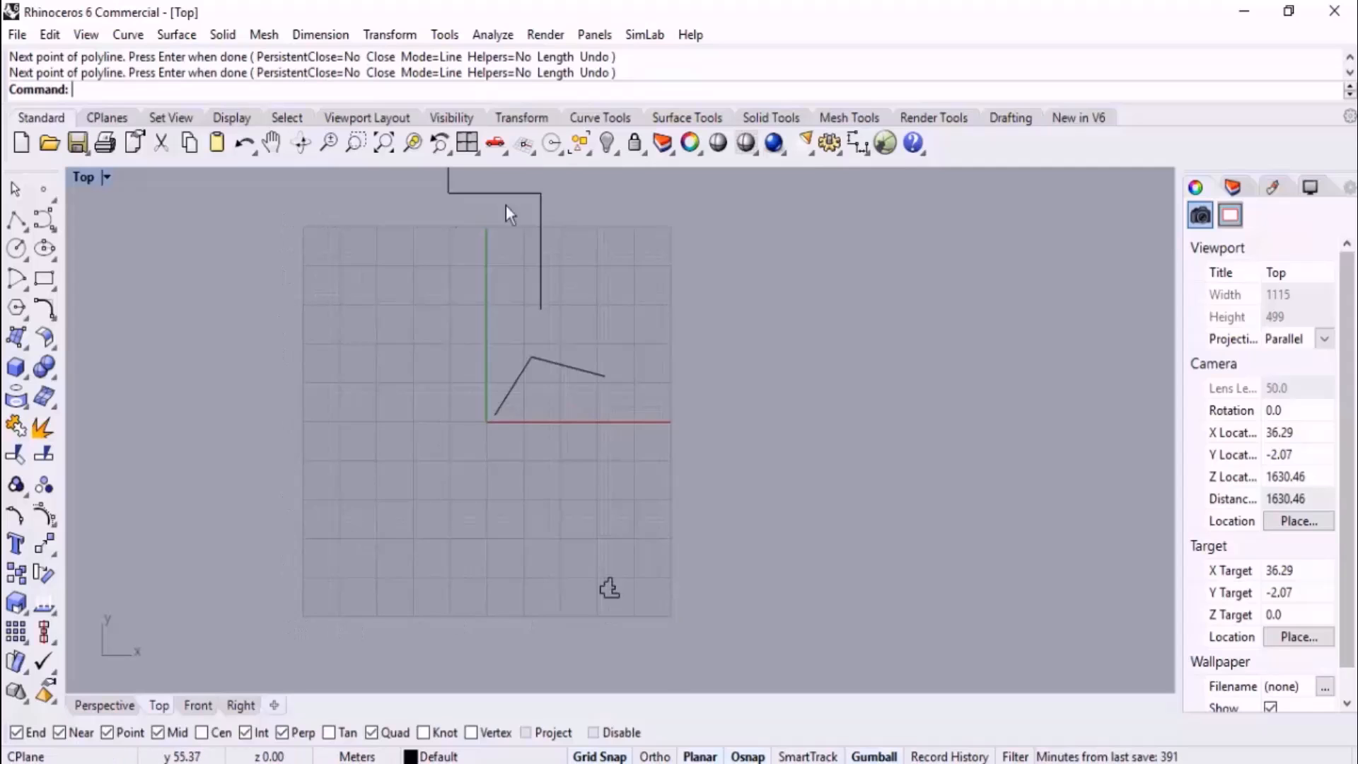
pyautogui.scroll(17, 689, 660)
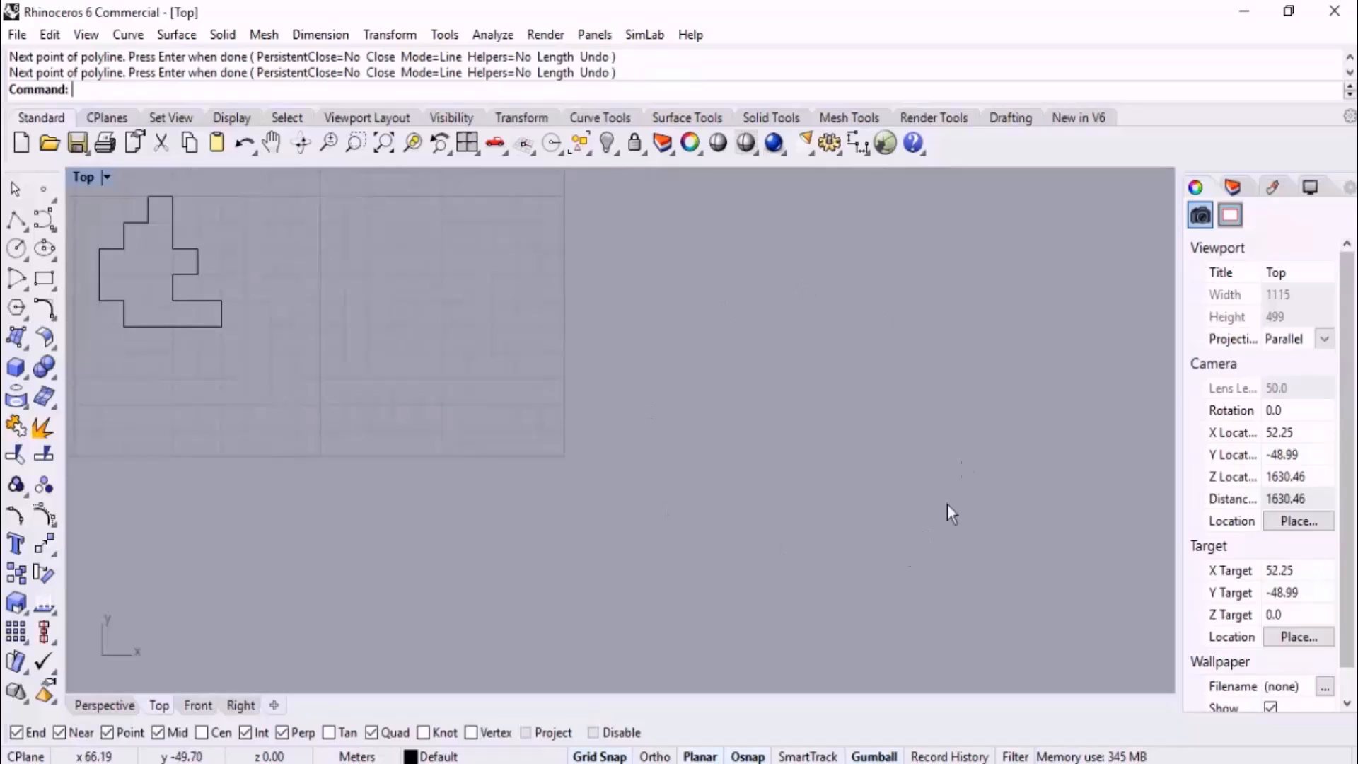
pyautogui.click(15, 221)
pyautogui.scroll(10, 568, 496)
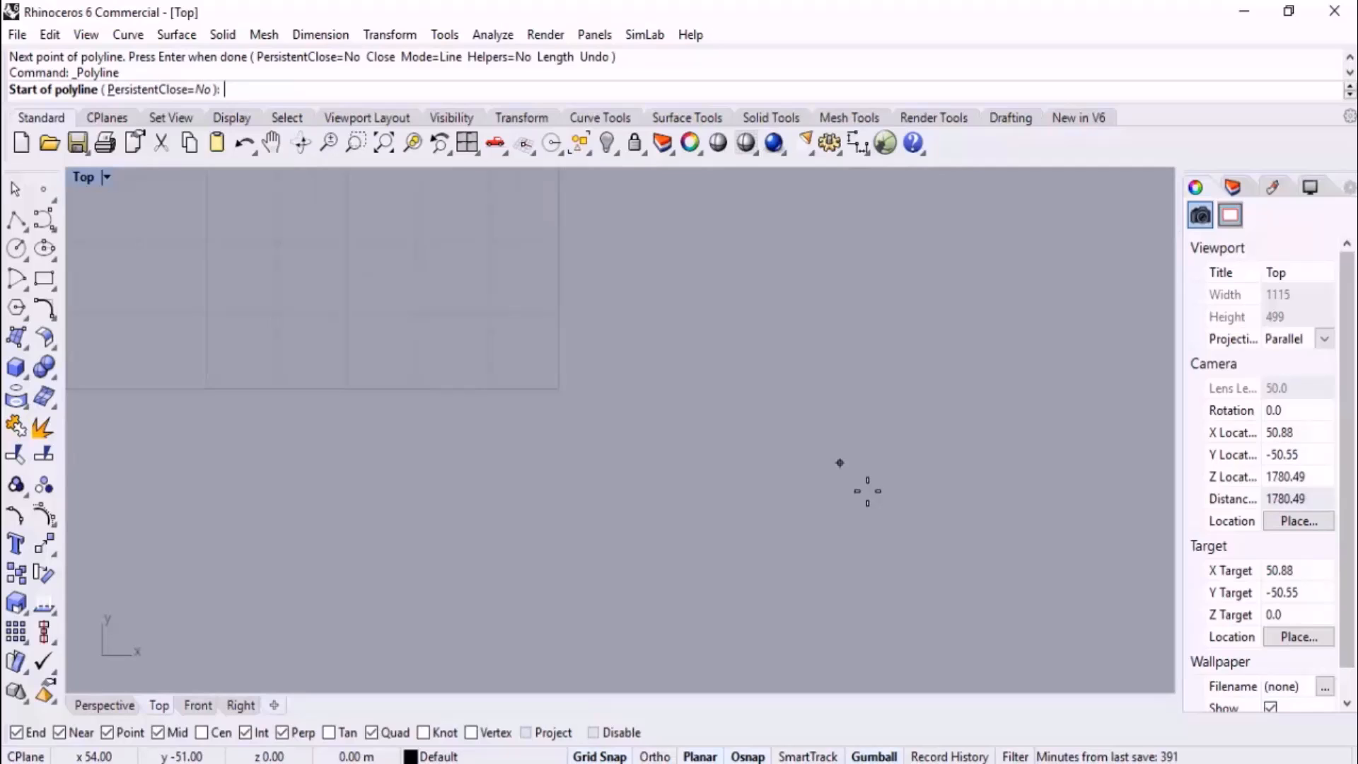
pyautogui.scroll(-14, 836, 530)
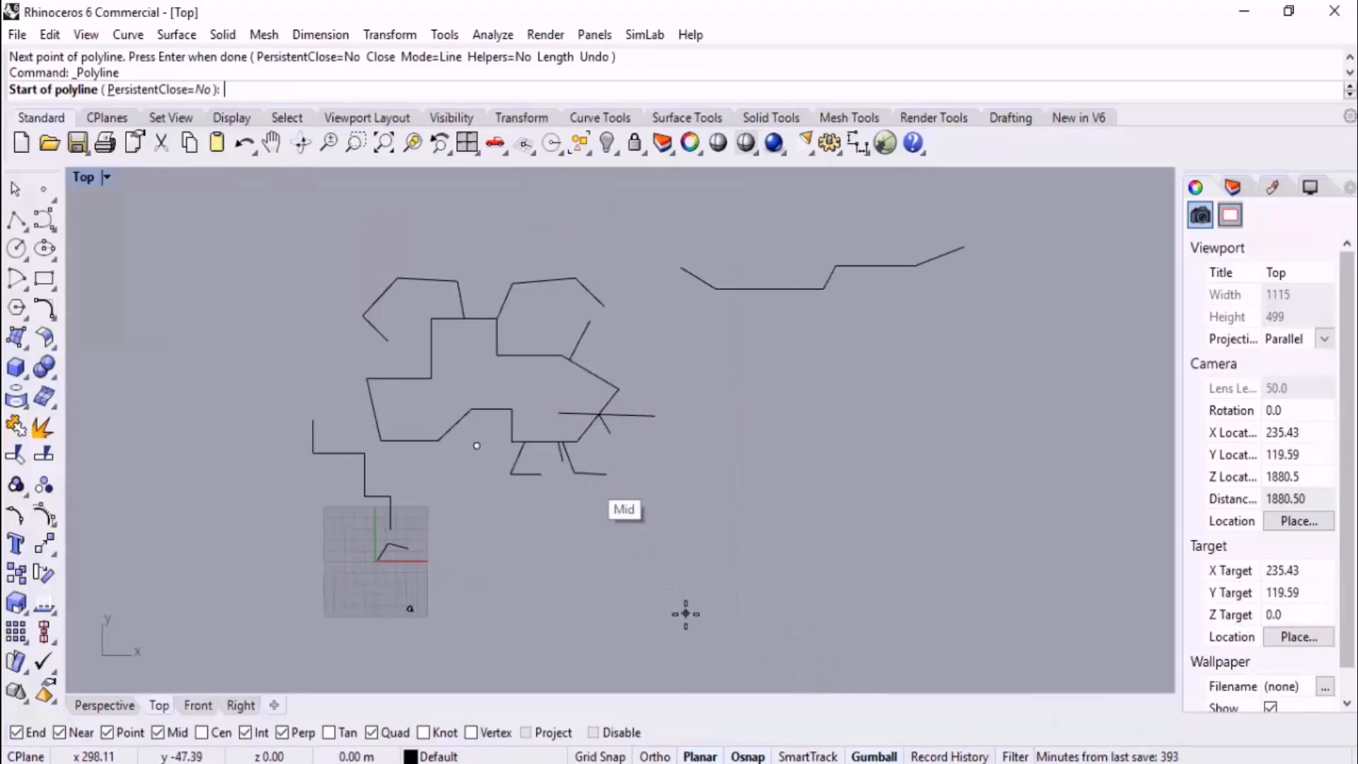
pyautogui.click(808, 756)
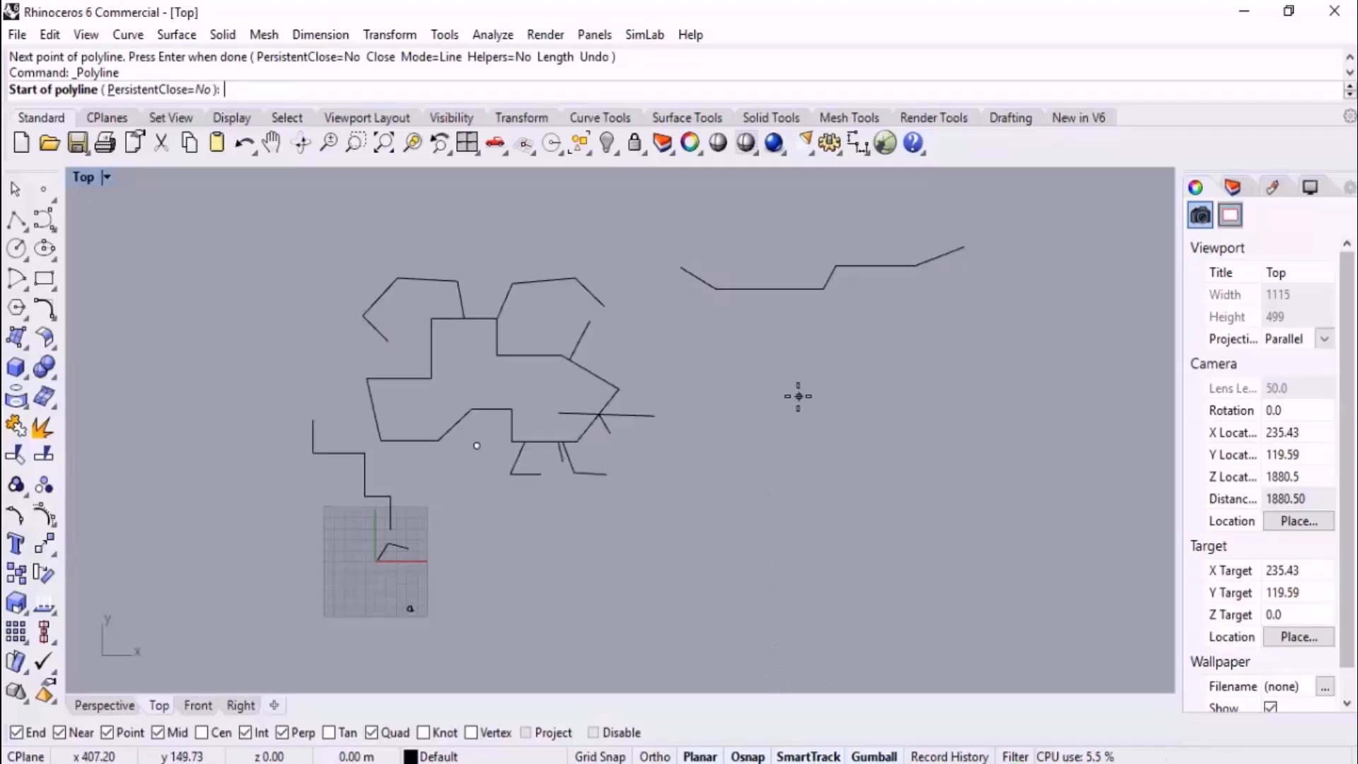
# - Draw a three-segment SmartTrack-aligned polyline joining the stair-shaped polyline's upper and lower ends around its lower-left side, and undo it
pyautogui.scroll(5, 500, 478)
pyautogui.scroll(5, 439, 464)
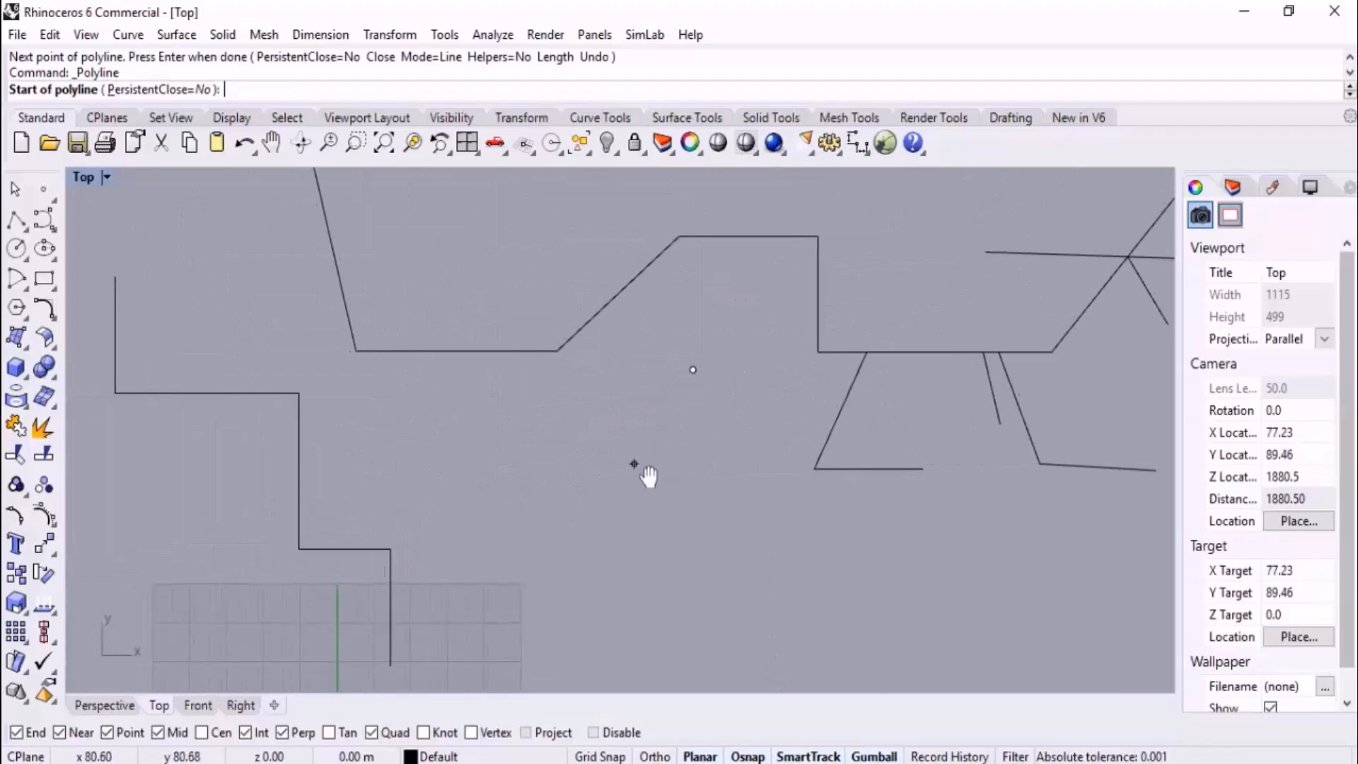
pyautogui.moveTo(534, 503); pyautogui.dragTo(840, 426, button='right')
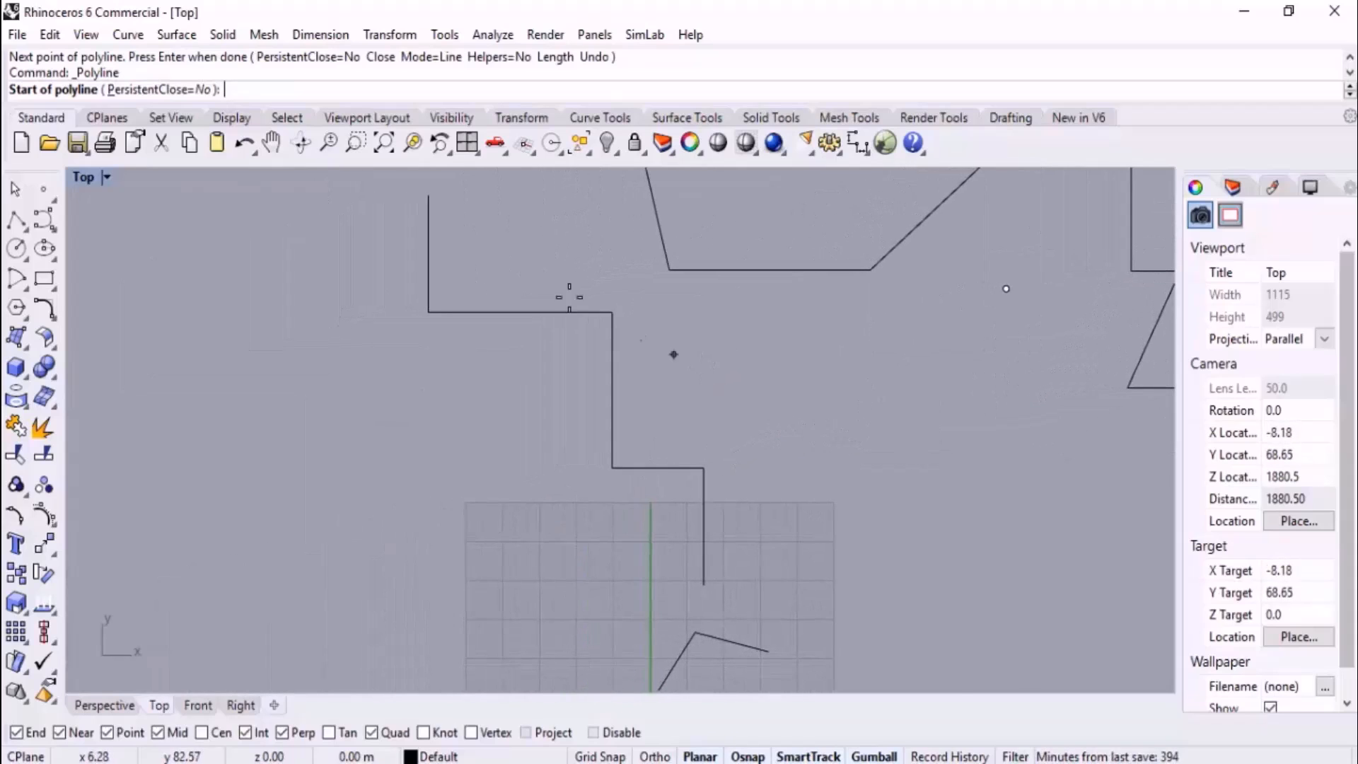
pyautogui.click(427, 193)
pyautogui.click(243, 195)
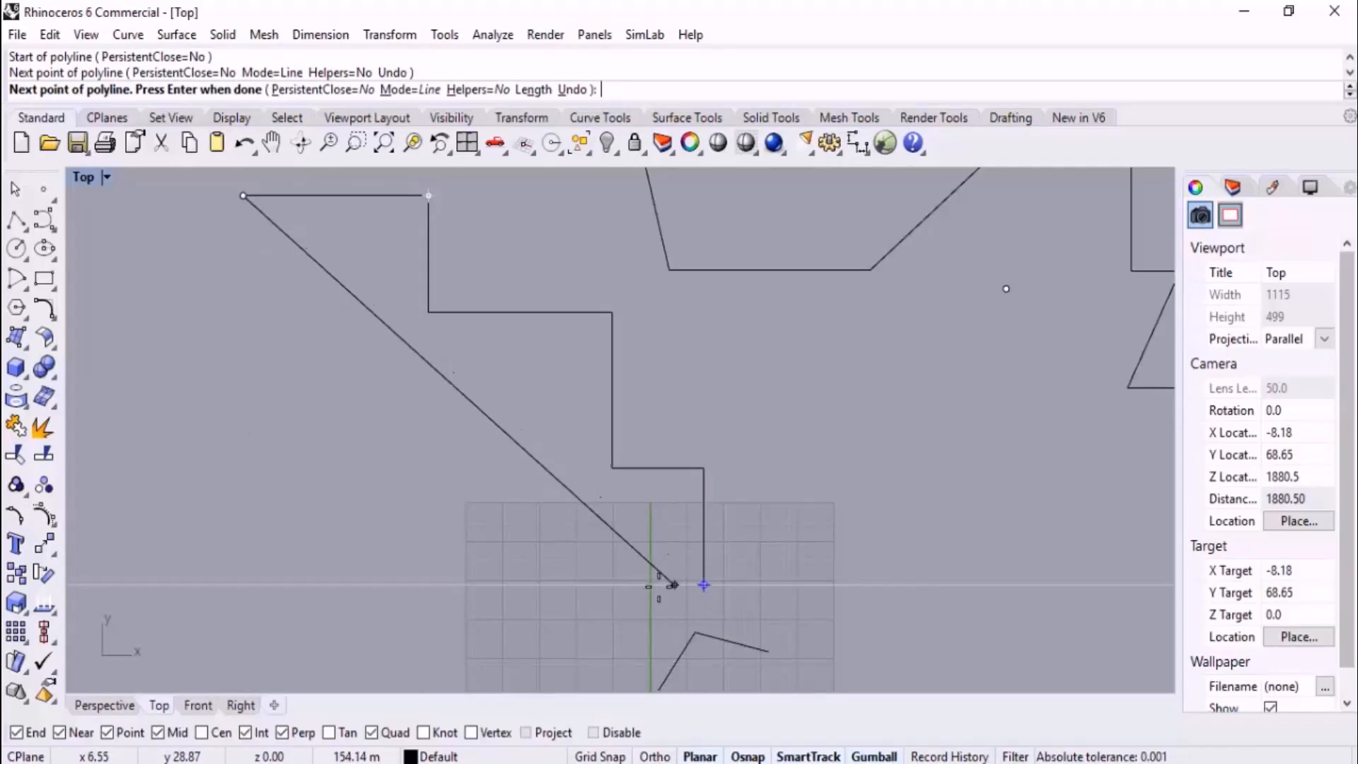
pyautogui.click(243, 585)
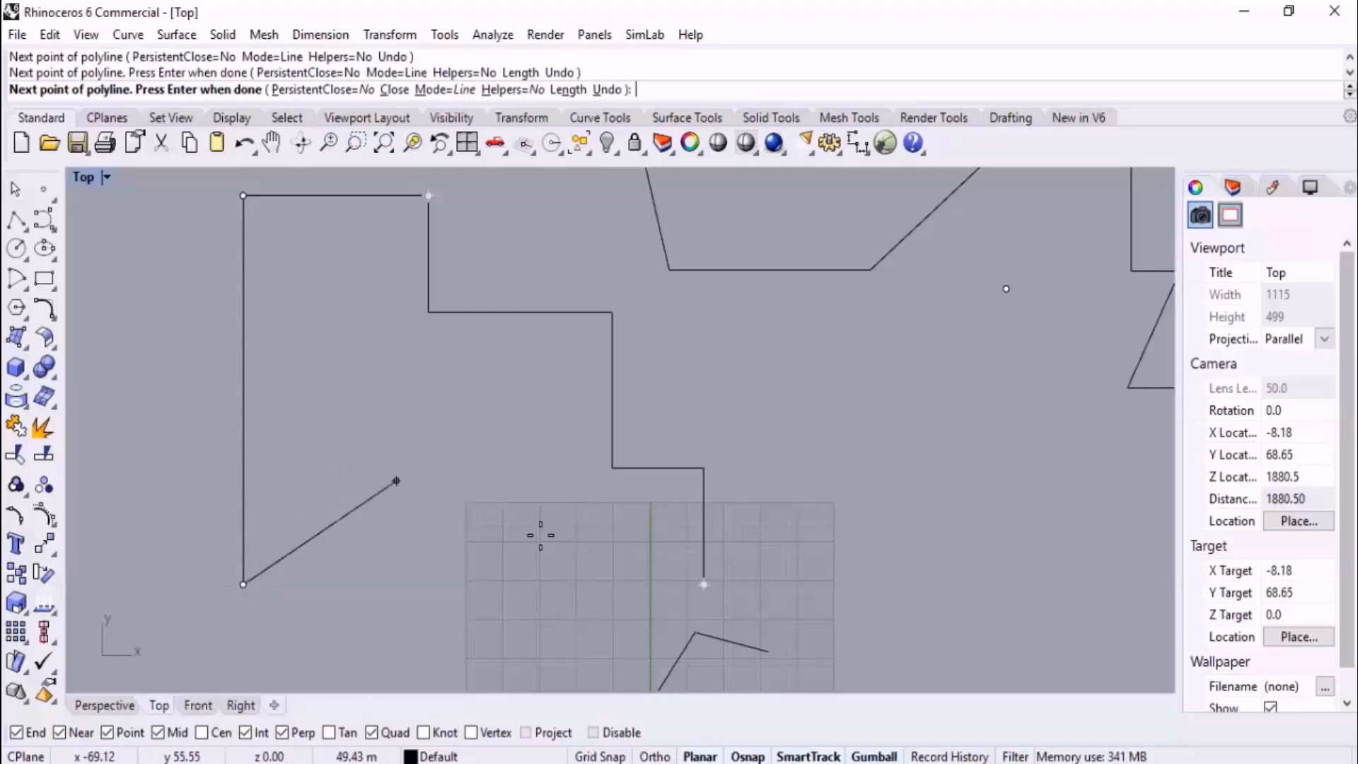
pyautogui.click(704, 585)
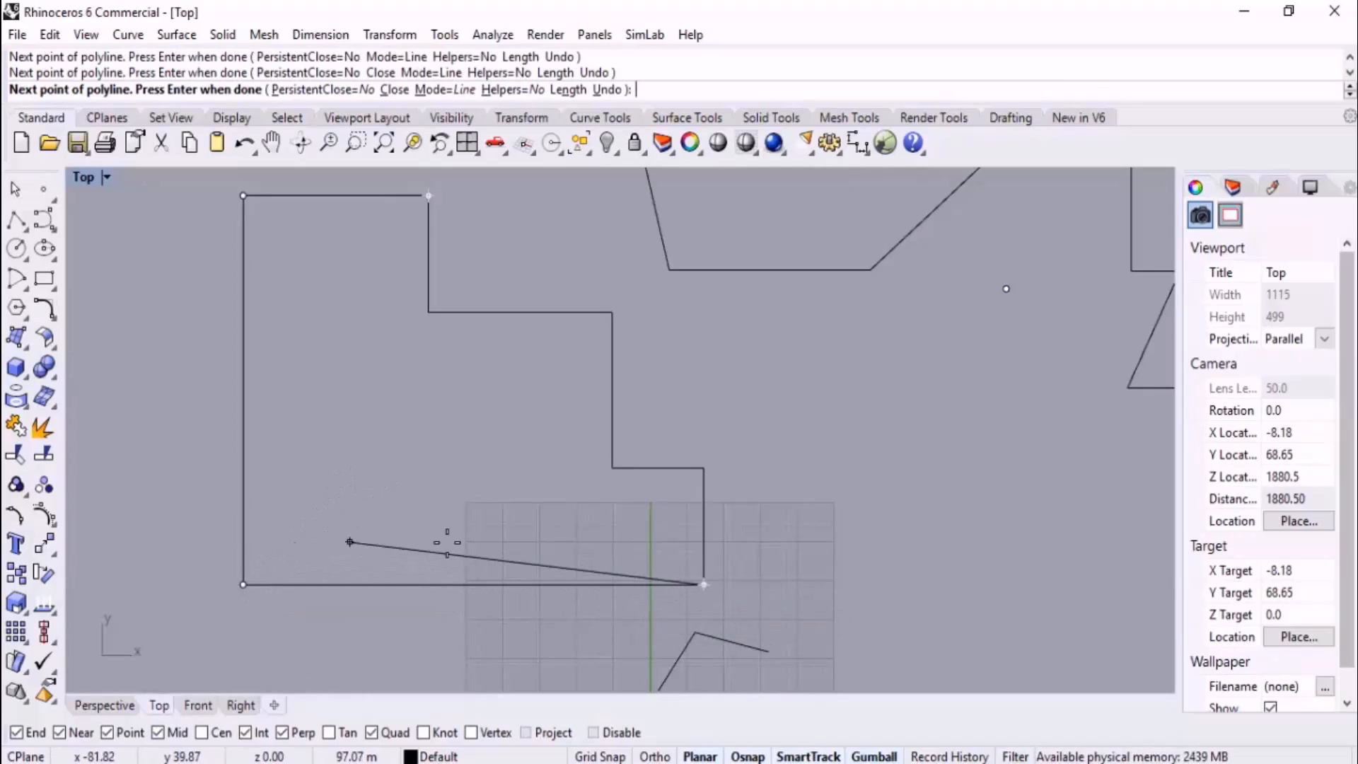
pyautogui.press('Return')
pyautogui.hotkey('ctrl', 'z')
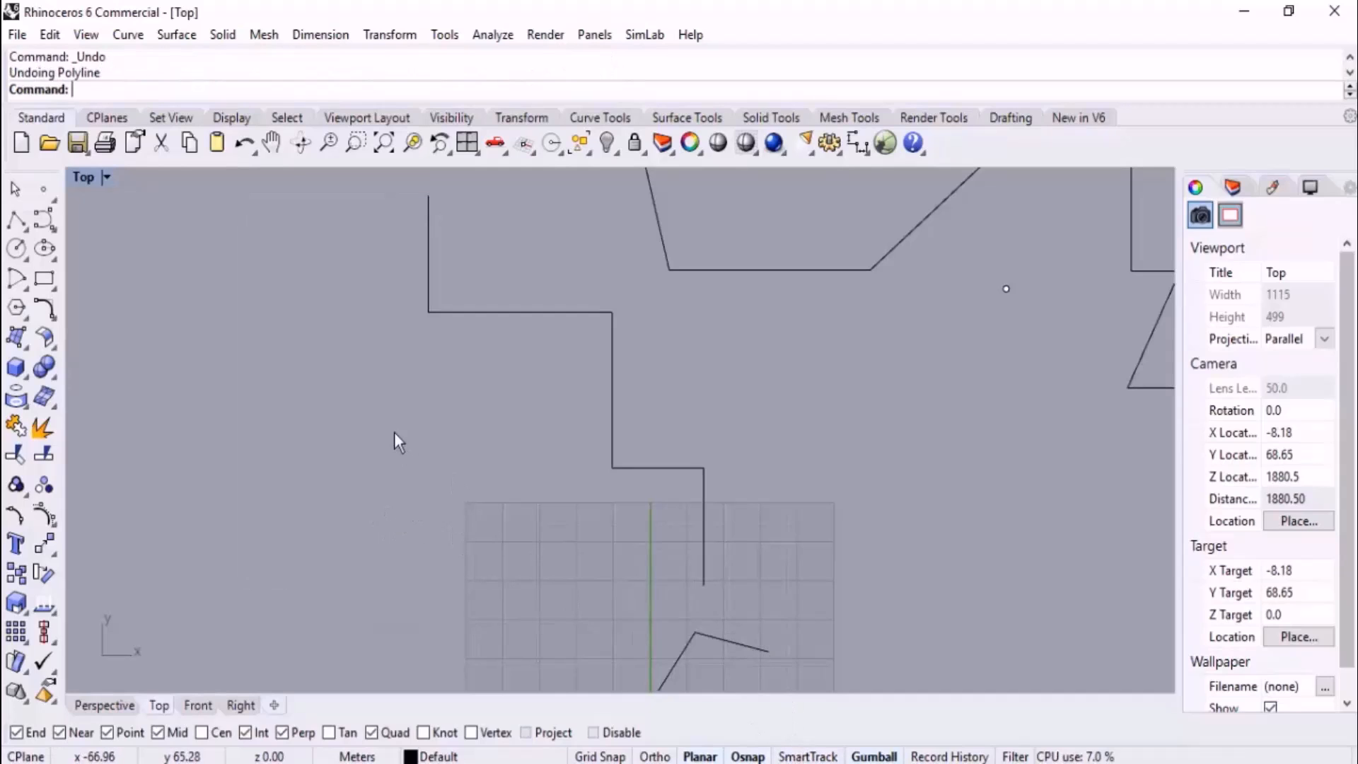
# - Draw a three-segment polyline around the stair shape's lower-left side, joining its upper and lower ends, using Ortho first and SmartTrack for the remaining corner
pyautogui.click(16, 221)
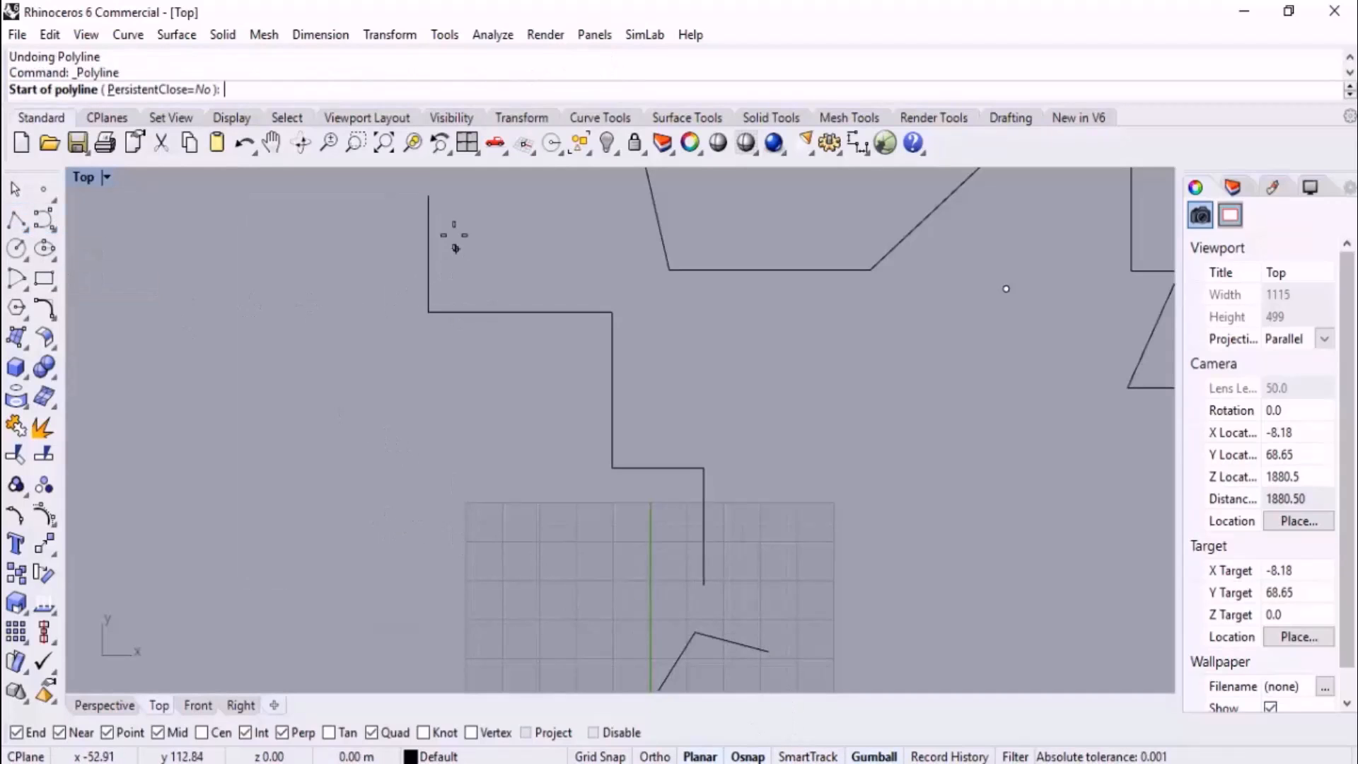
pyautogui.click(428, 196)
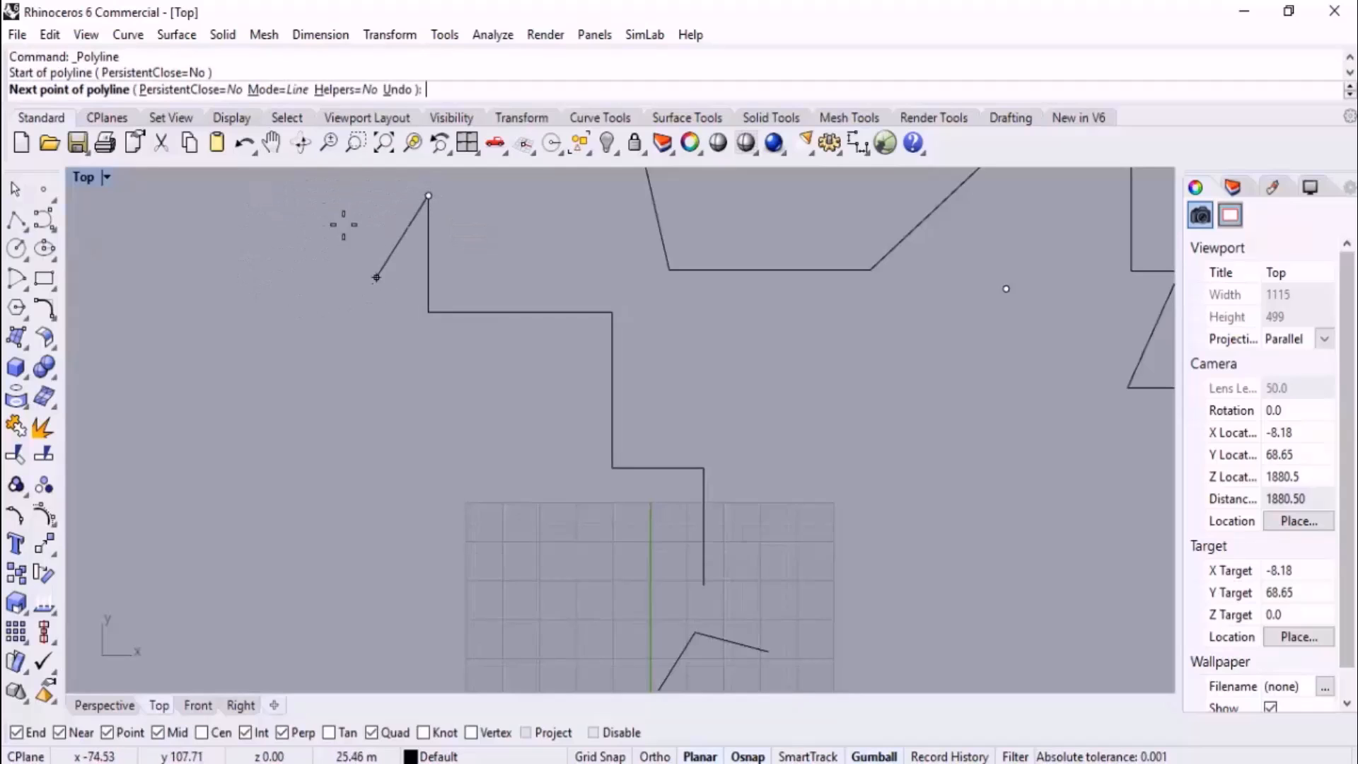
pyautogui.press('F8')
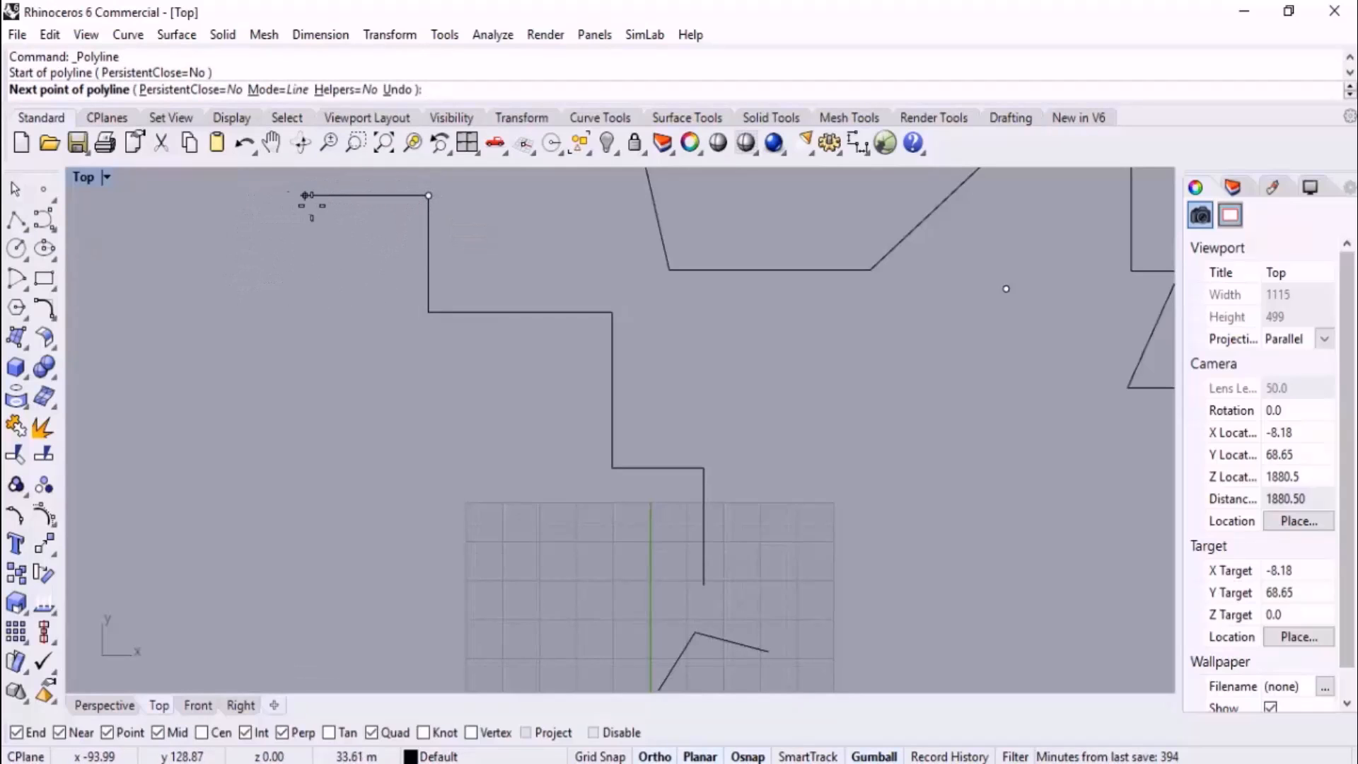
pyautogui.click(288, 196)
pyautogui.press('F8')
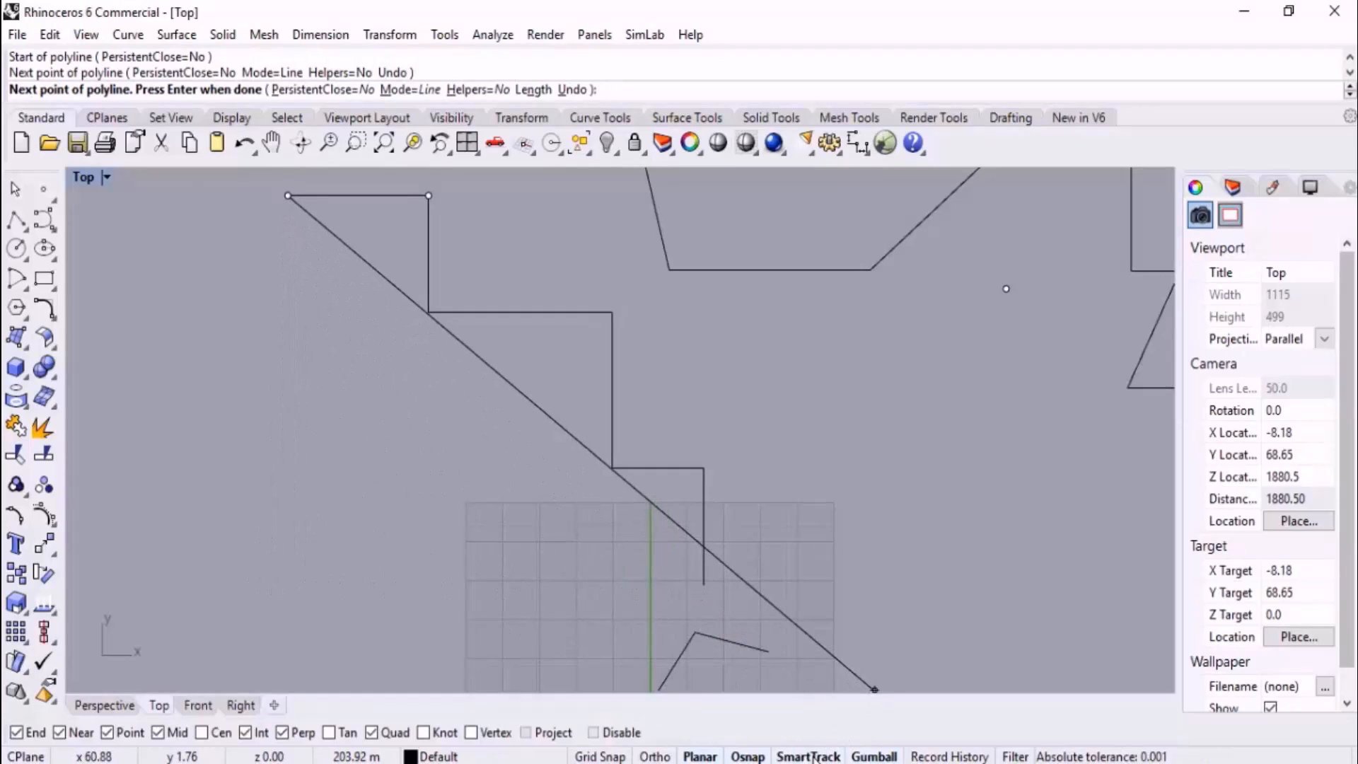
pyautogui.click(287, 583)
pyautogui.click(701, 585)
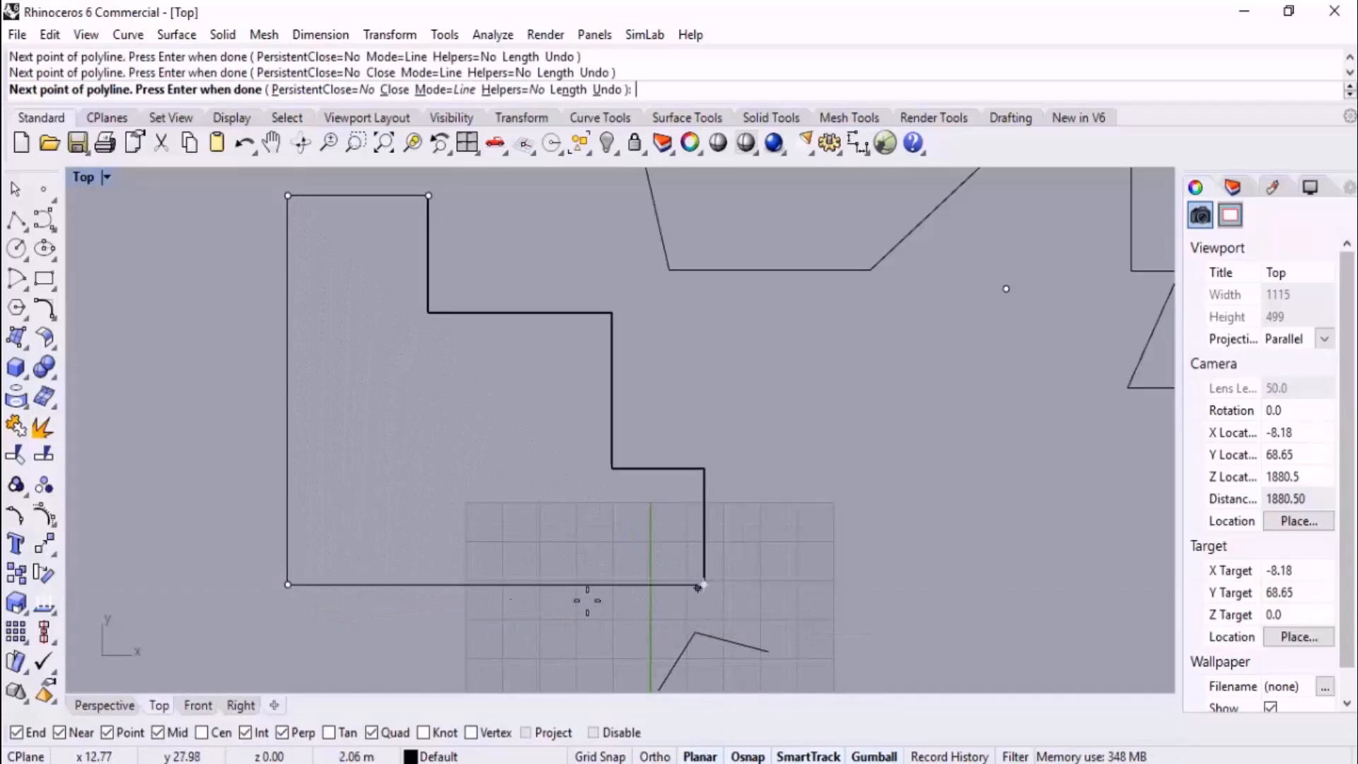
pyautogui.rightClick(474, 633)
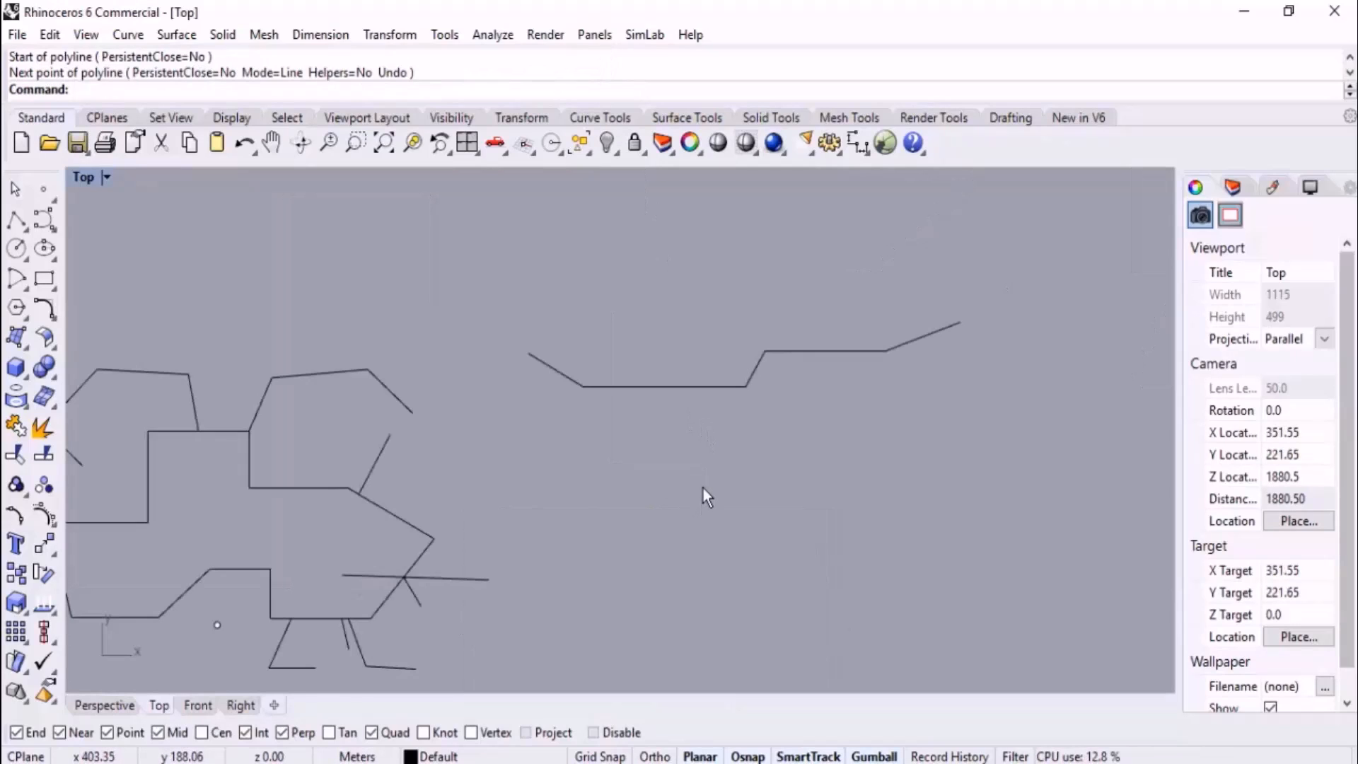
# - Try a SmartTrack-aligned polyline from the left end of the separate polyline at the drawing's upper right, turning SmartTrack off
pyautogui.moveTo(717, 393); pyautogui.dragTo(724, 458, button='right')
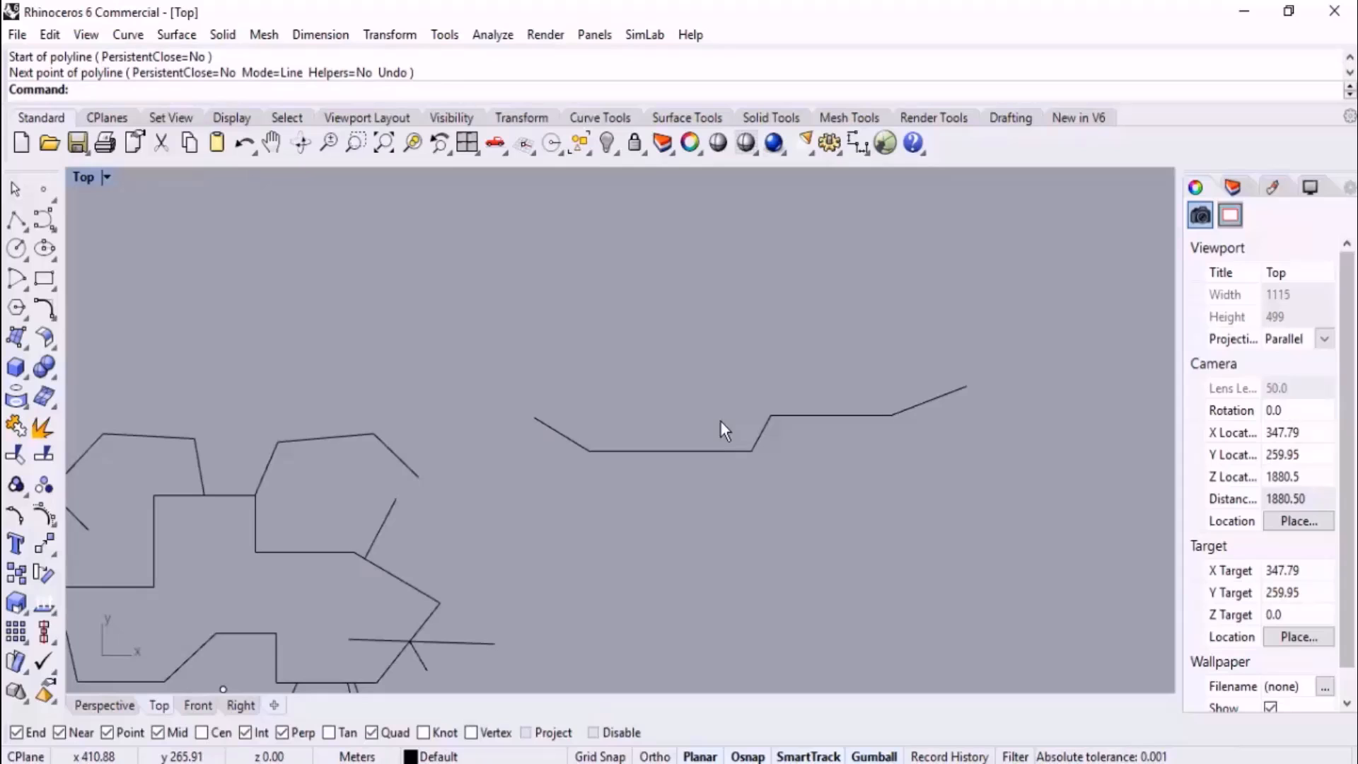
pyautogui.rightClick(720, 420)
pyautogui.scroll(5, 509, 449)
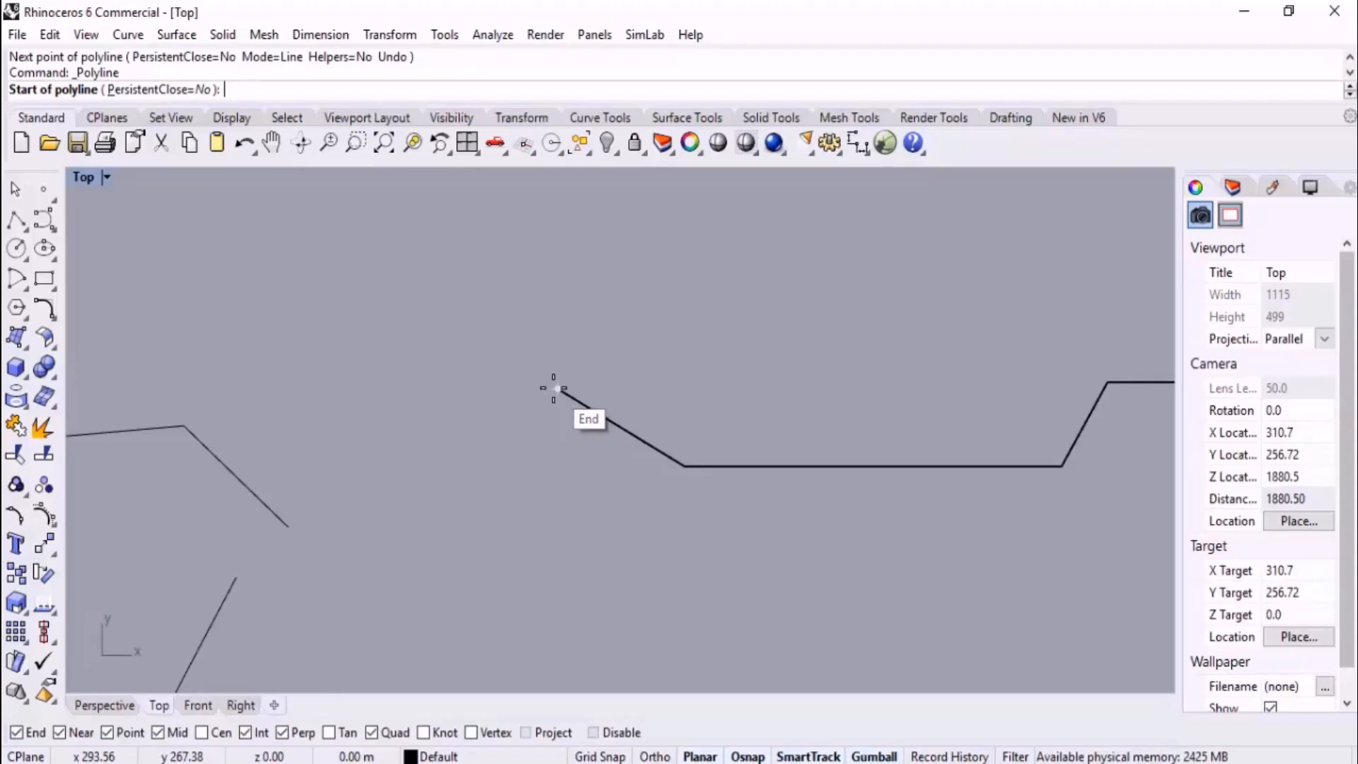
pyautogui.click(554, 388)
pyautogui.scroll(-2, 563, 267)
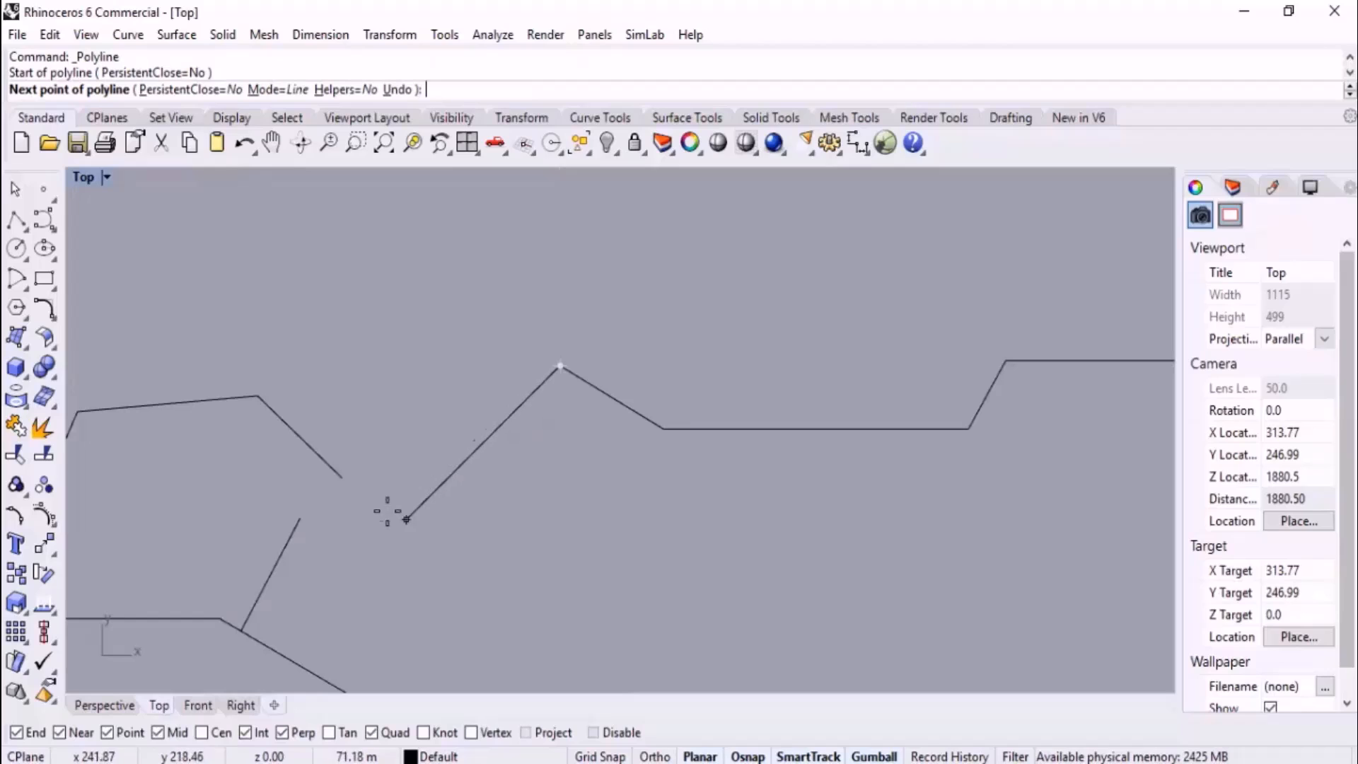
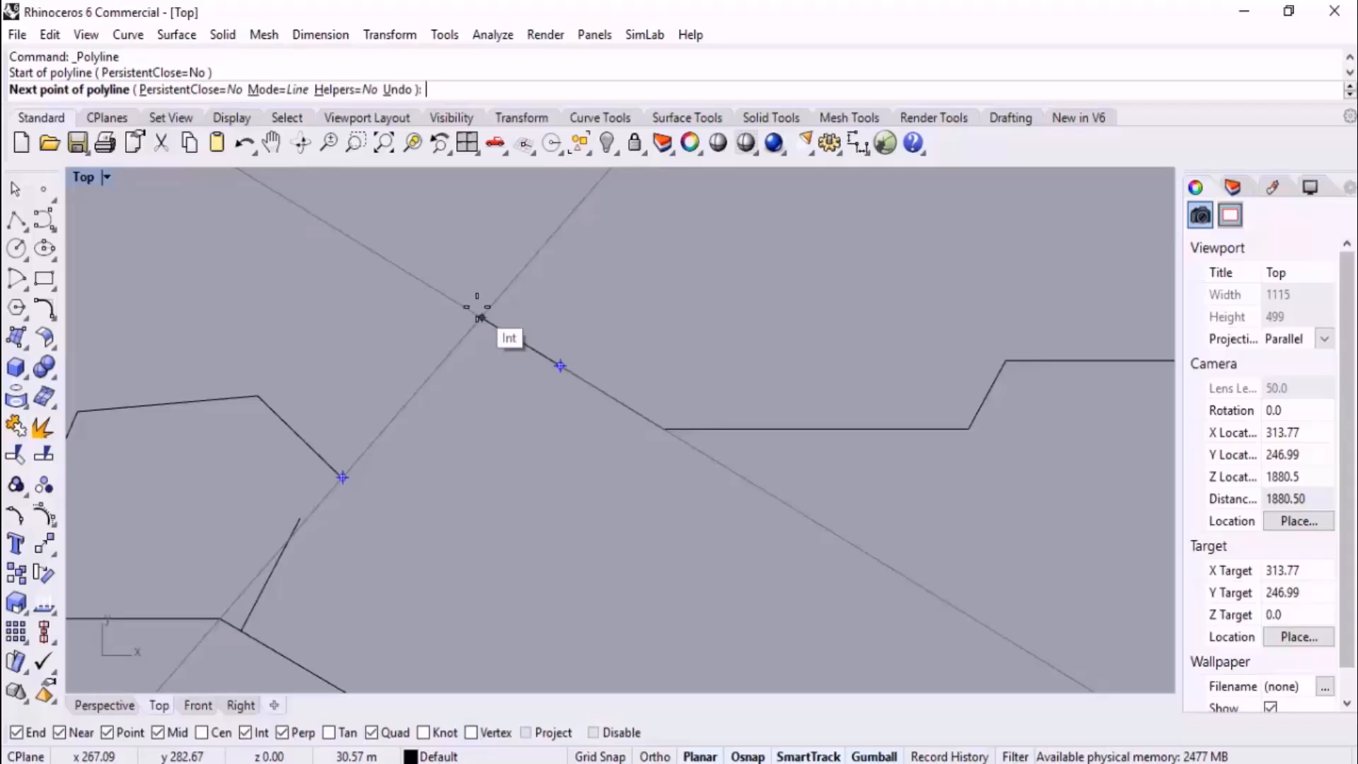
pyautogui.scroll(-5, 516, 301)
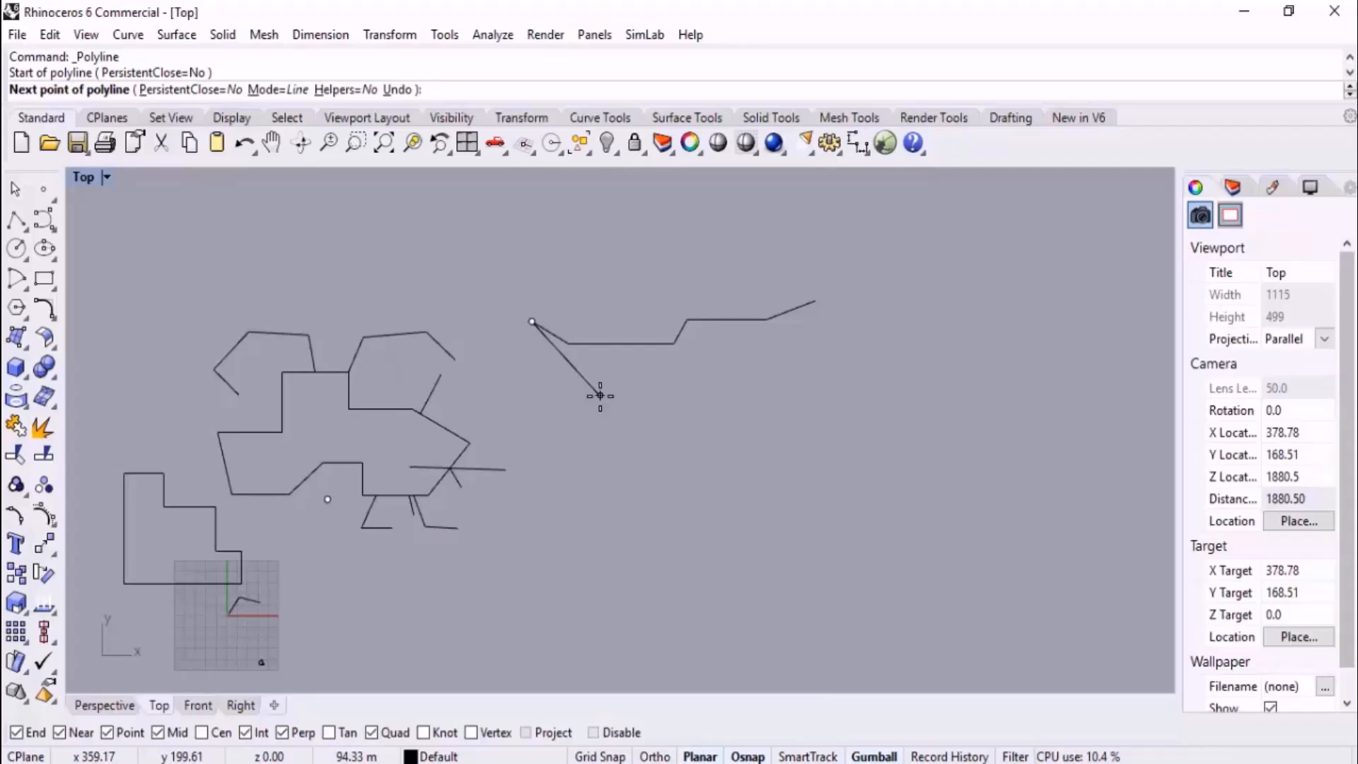
pyautogui.press('Escape')
# - Draw a 20 m line from the right corner of the large outline, direction-locked toward the left end of the separate upper-right polyline
pyautogui.scroll(10, 634, 389)
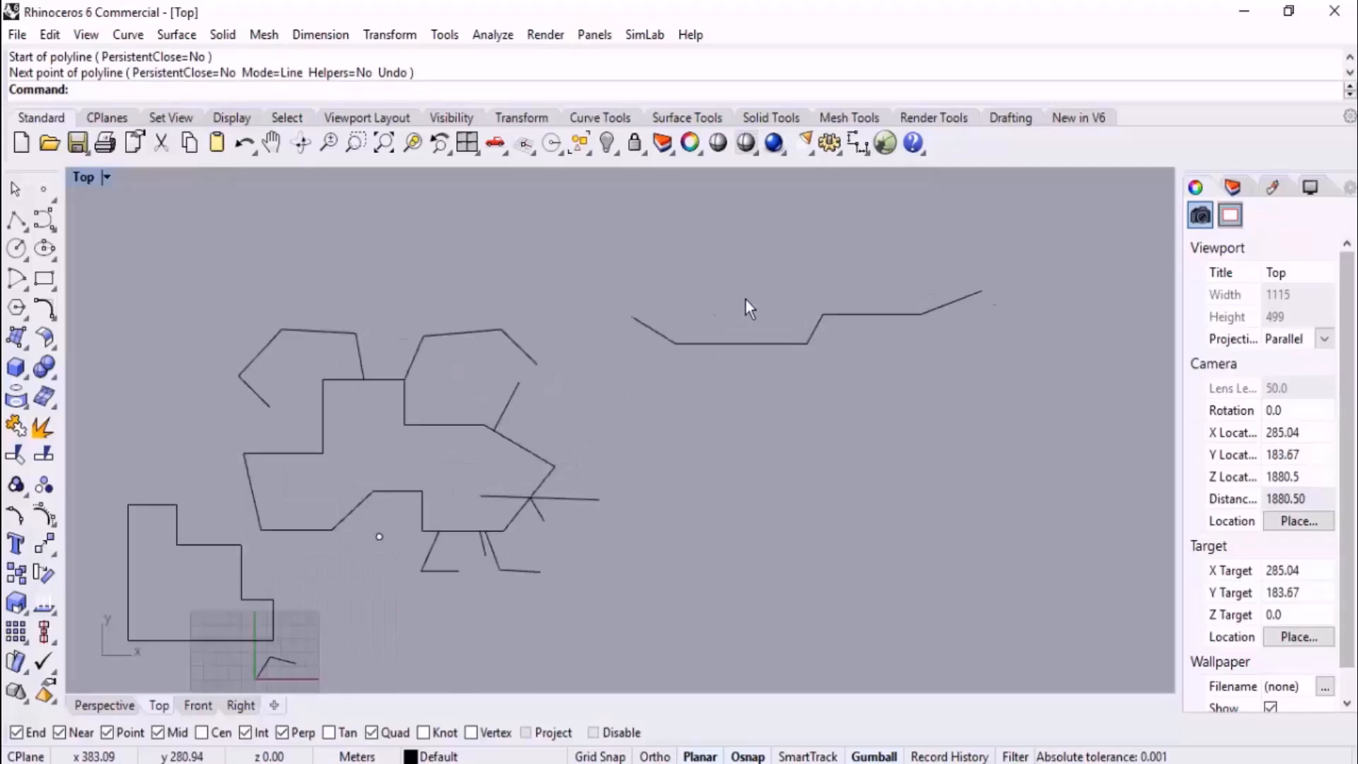
pyautogui.moveTo(609, 339); pyautogui.dragTo(579, 384, button='right')
pyautogui.scroll(-6, 705, 396)
pyautogui.moveTo(716, 410); pyautogui.dragTo(547, 424, button='right')
pyautogui.scroll(2, 849, 270)
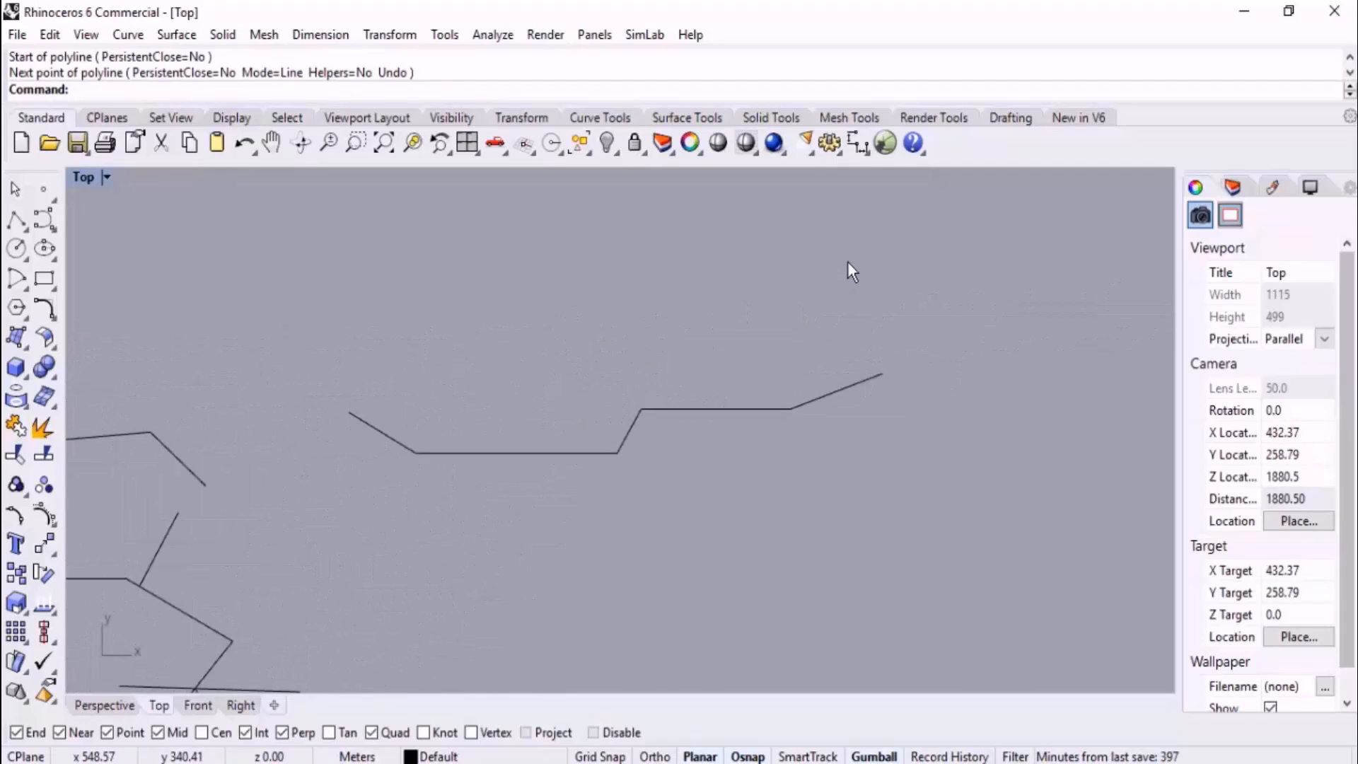
pyautogui.moveTo(235, 375); pyautogui.dragTo(383, 274, button='right')
pyautogui.click(15, 220)
pyautogui.moveTo(509, 418); pyautogui.dragTo(495, 455, button='right')
pyautogui.click(366, 577)
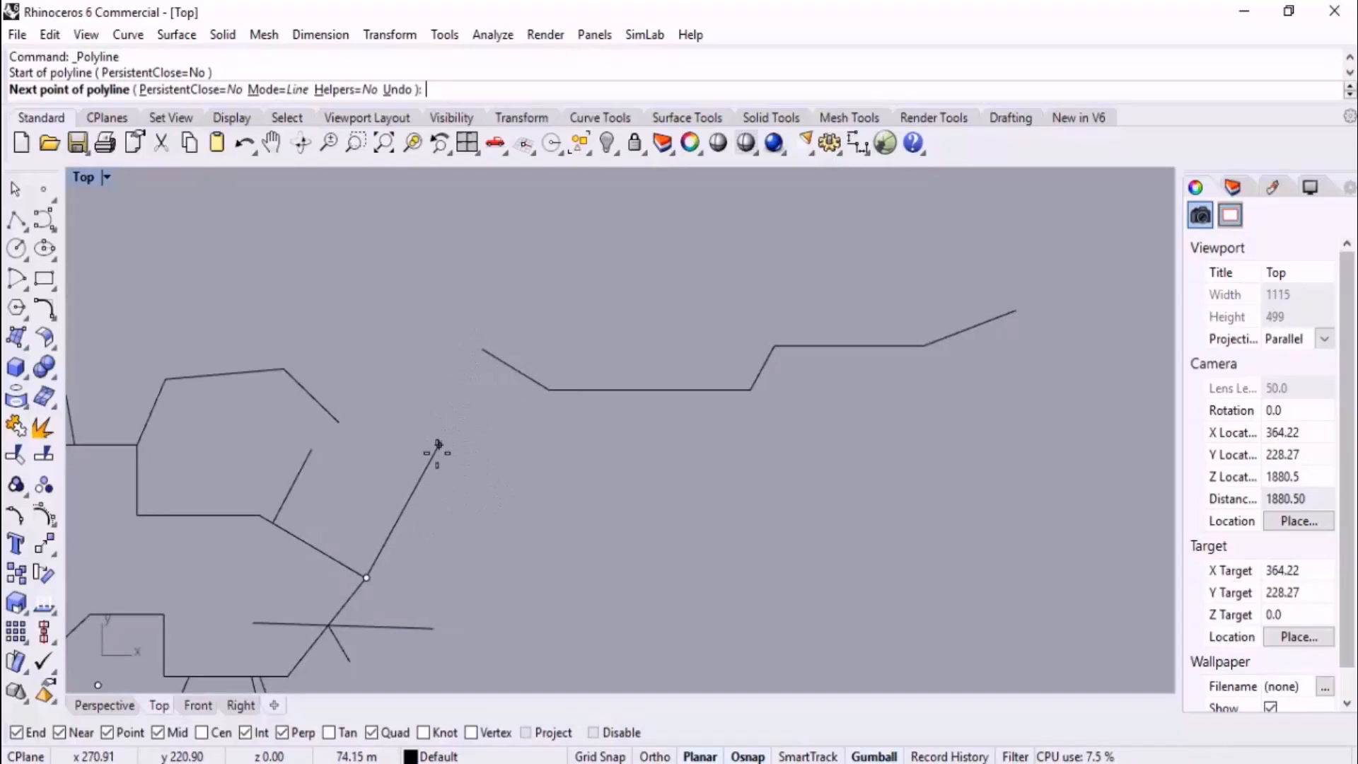
pyautogui.click(483, 348)
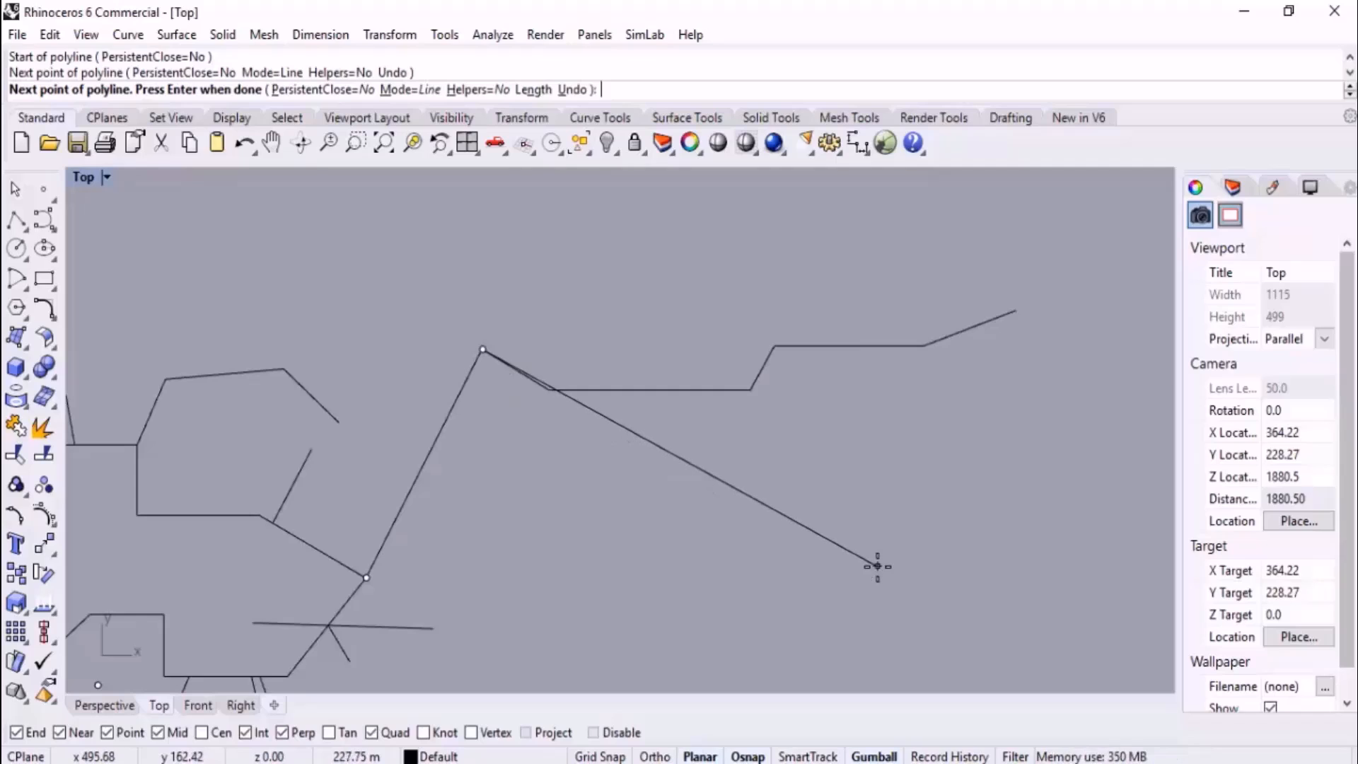
pyautogui.write('u')
pyautogui.press('Return')
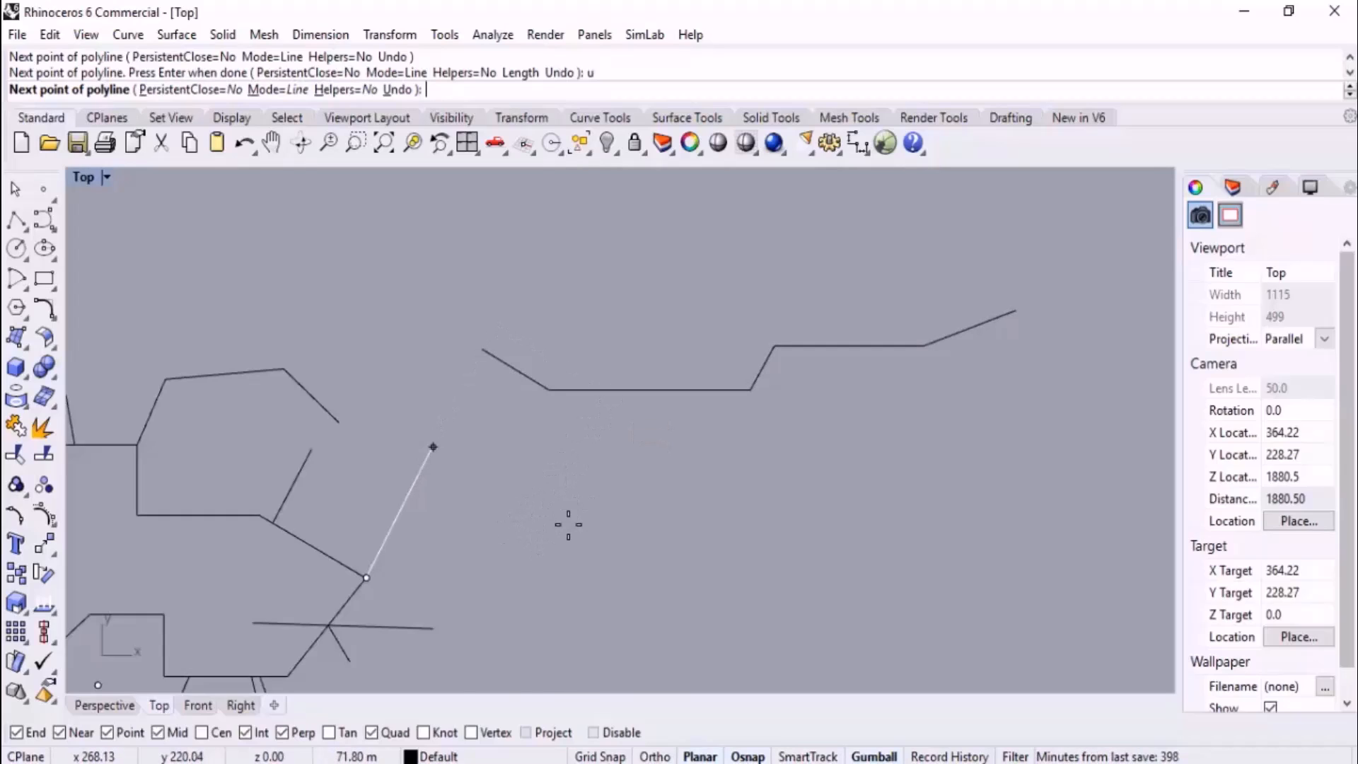
pyautogui.press('Return')
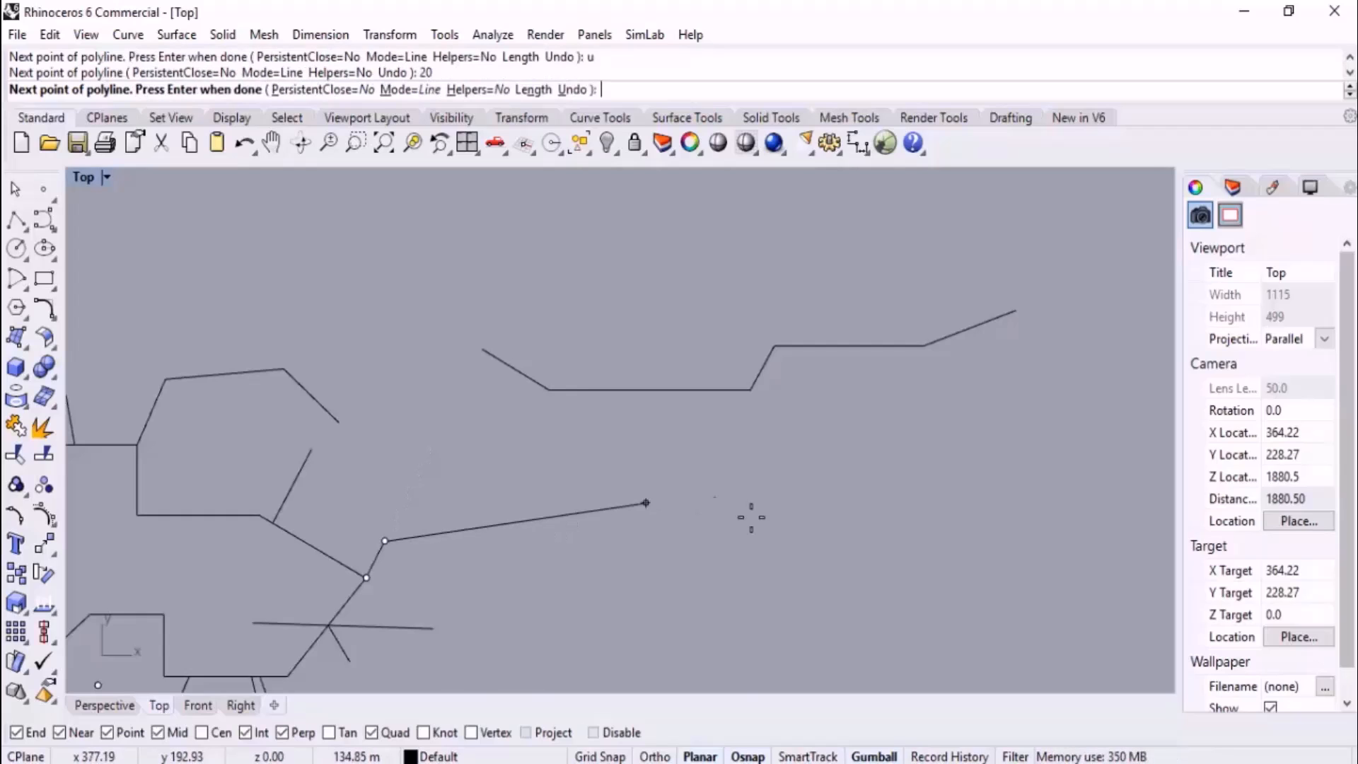
pyautogui.press('Return')
# - Draw a 40 m direction-locked line from the stair shape's upper-left corner toward the left corner of the large figure's upper-left polyline
pyautogui.scroll(-8, 621, 377)
pyautogui.moveTo(540, 433); pyautogui.dragTo(580, 472, button='right')
pyautogui.scroll(10, 277, 404)
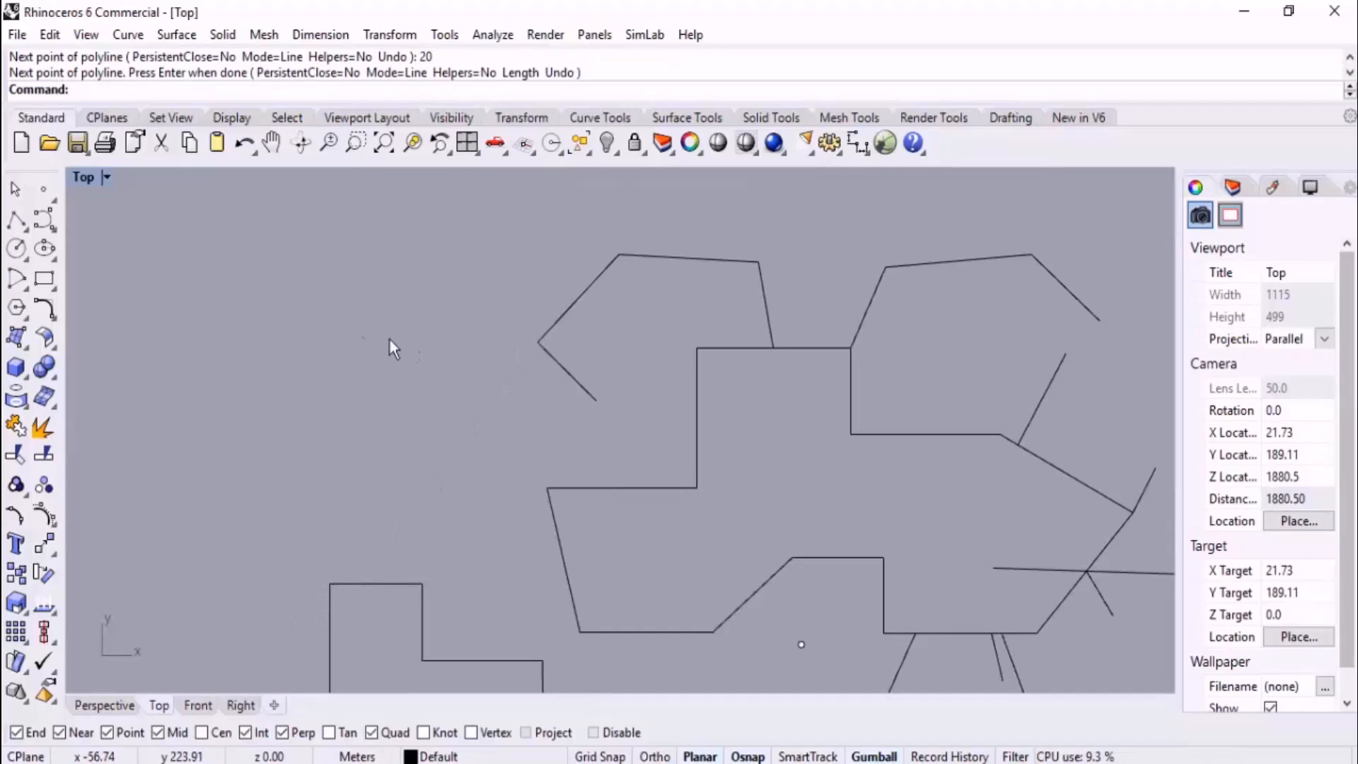
pyautogui.click(16, 221)
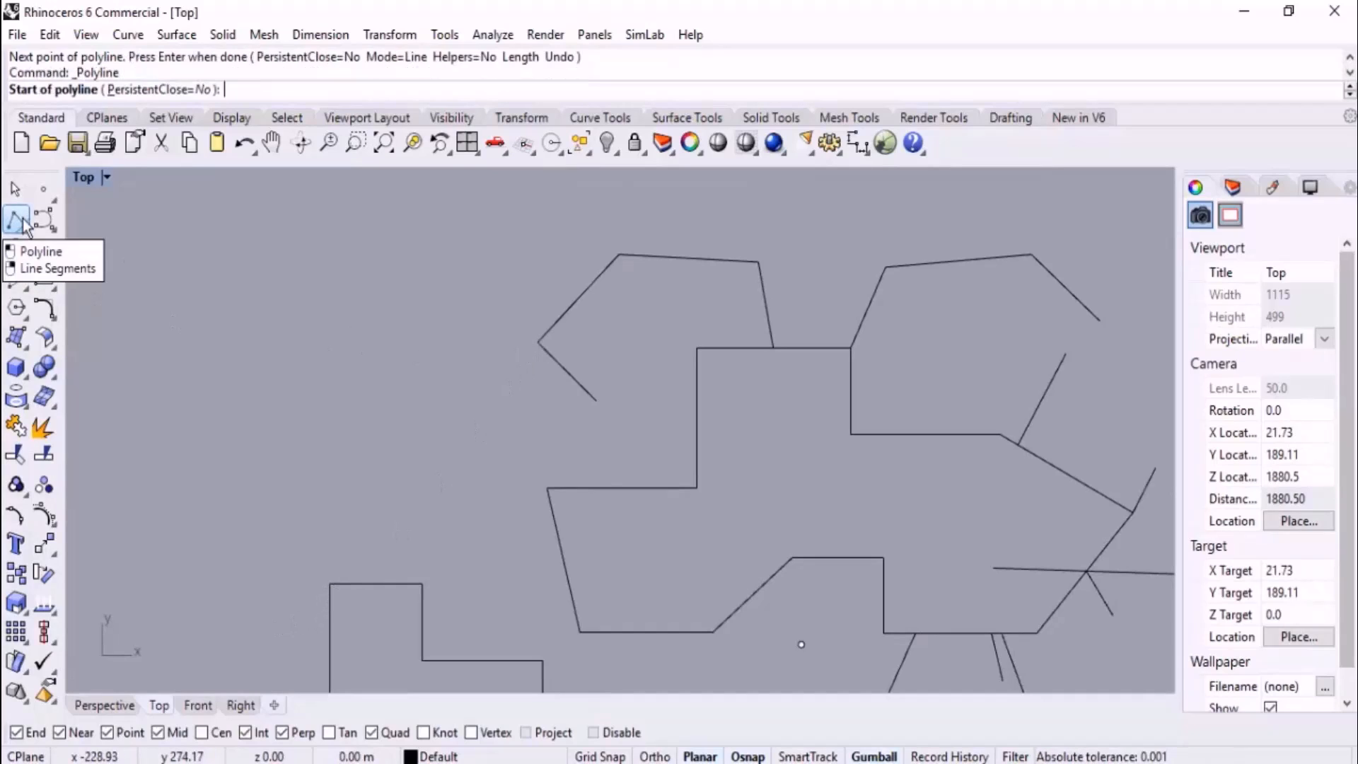
pyautogui.click(329, 583)
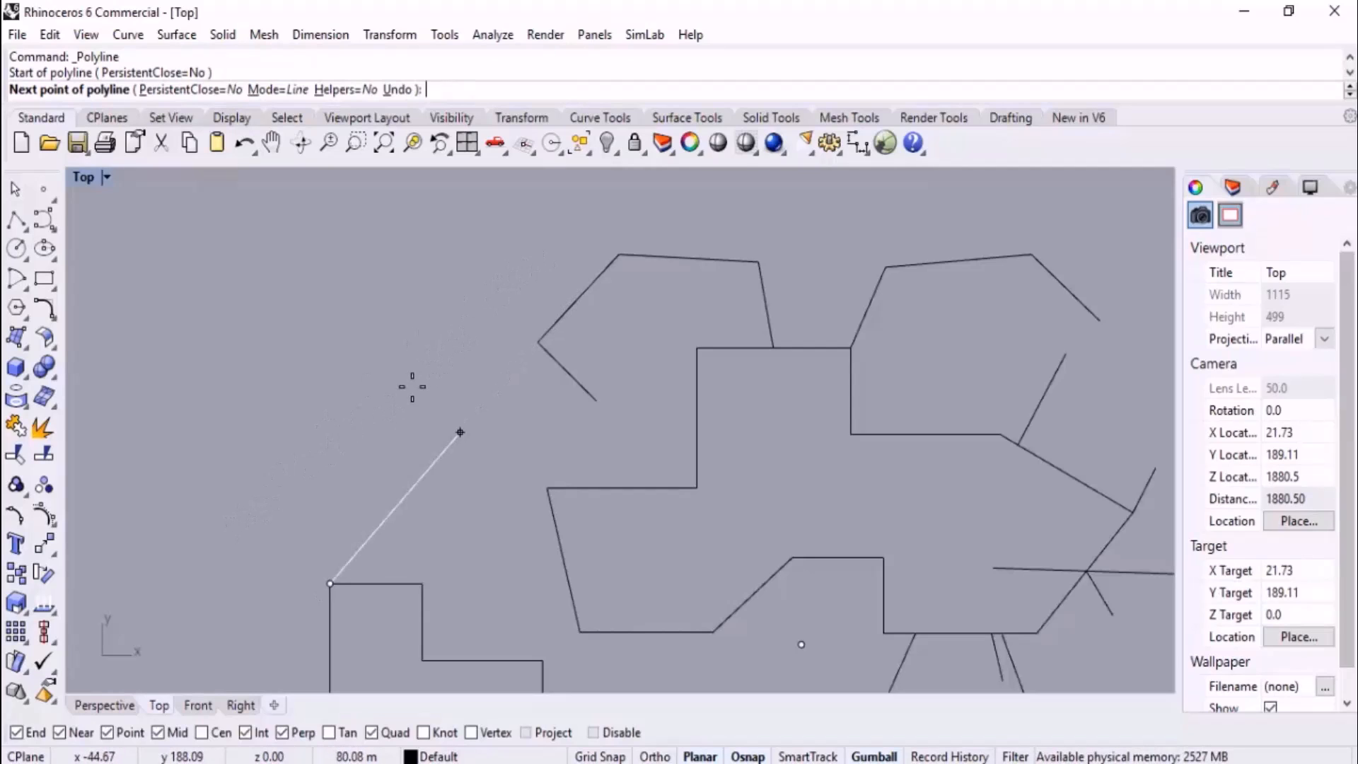
pyautogui.press('Return')
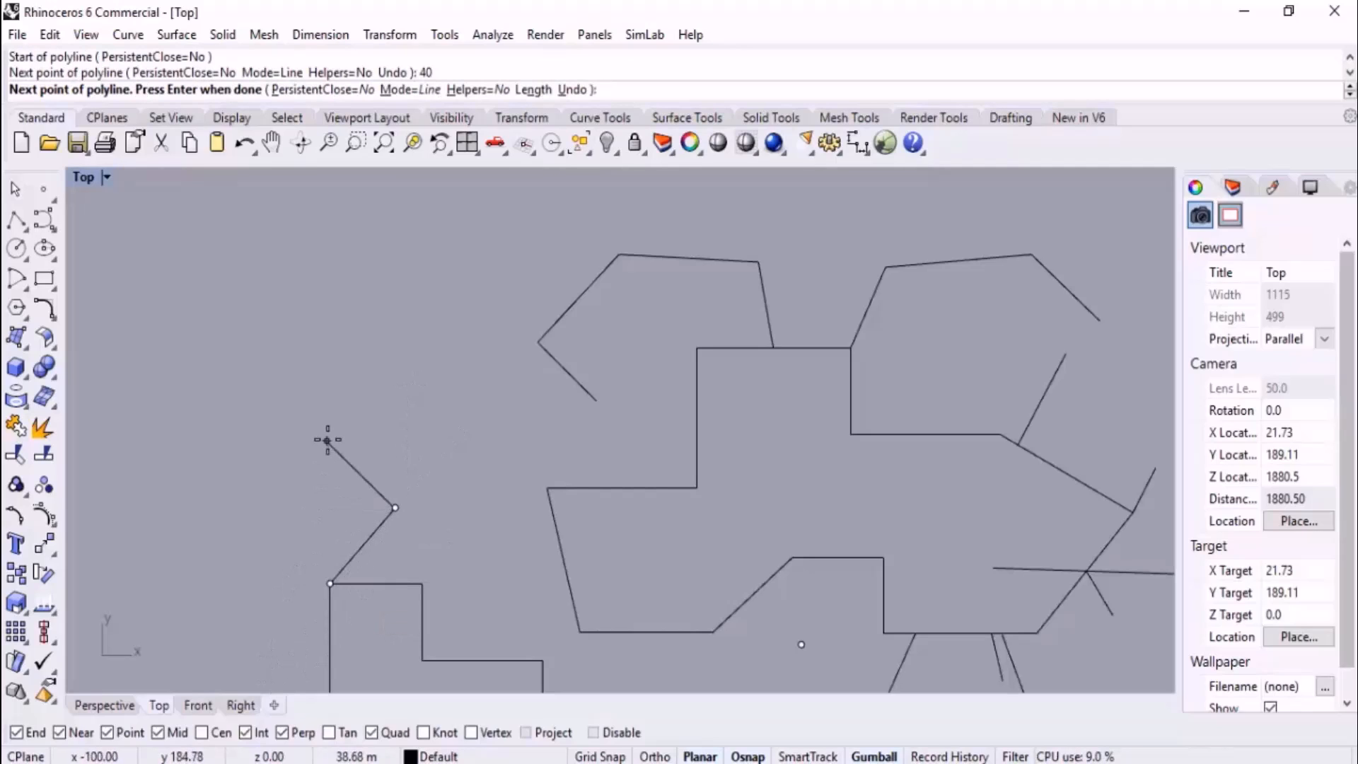
pyautogui.scroll(-2, 383, 392)
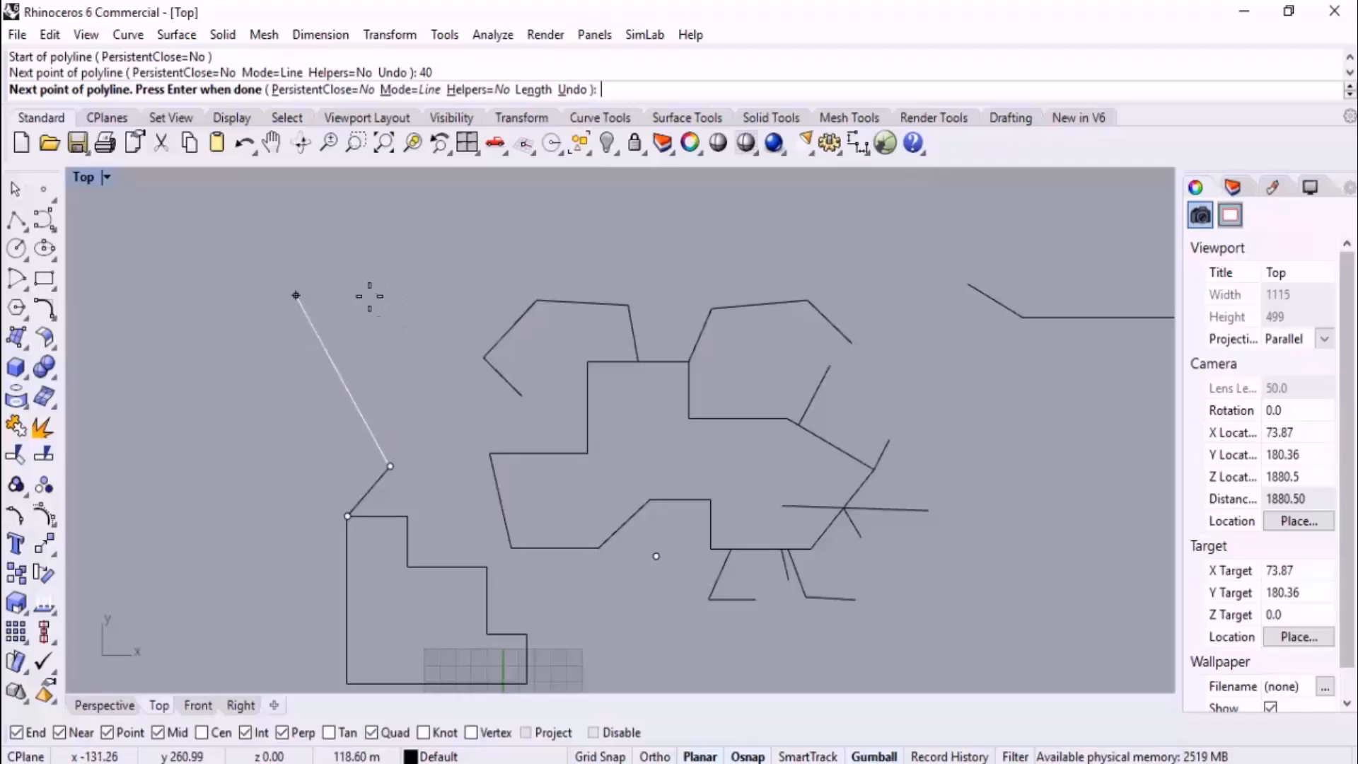
pyautogui.press('Tab')
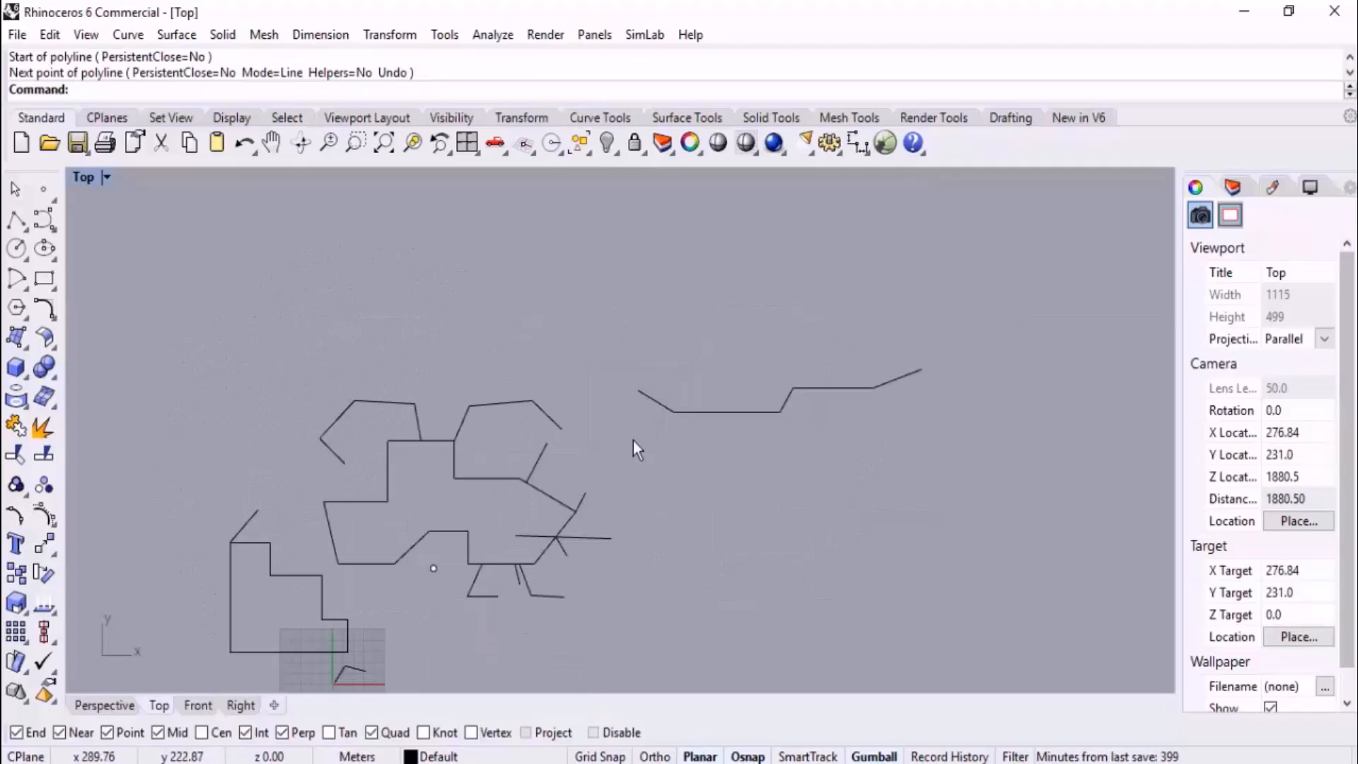
# - Start a polyline at the left end of the separate upper-right polyline and lock its length to the distance from the neighbouring polyline's free end
pyautogui.scroll(4, 642, 378)
pyautogui.scroll(4, 642, 385)
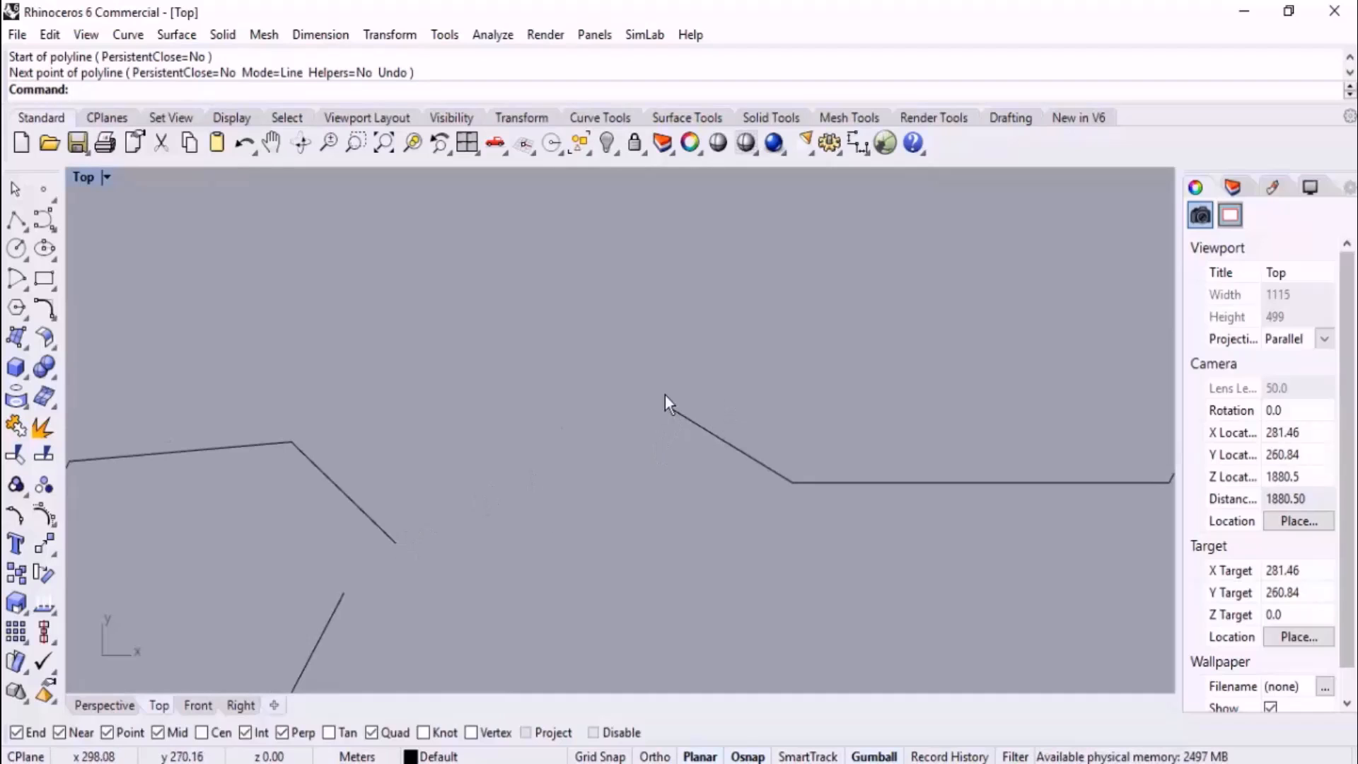
pyautogui.scroll(-2, 681, 467)
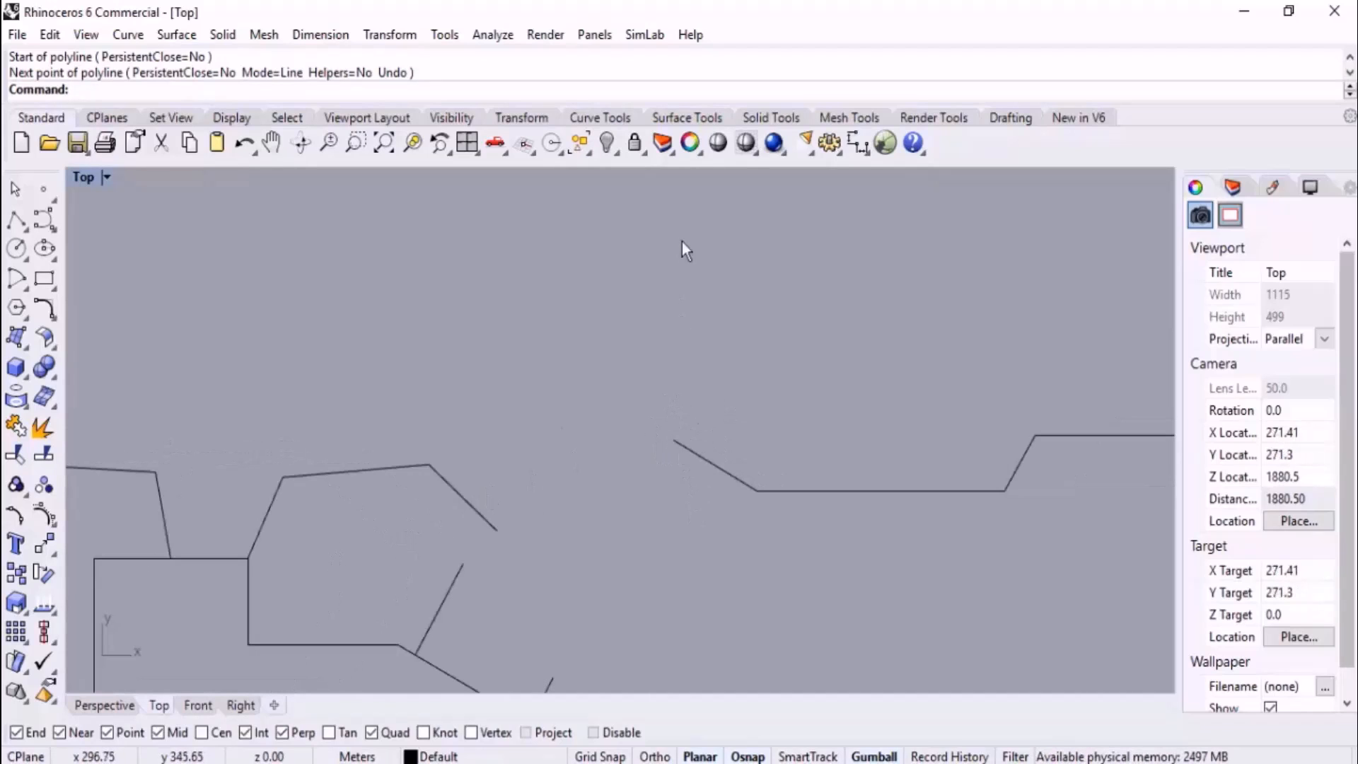
pyautogui.click(15, 220)
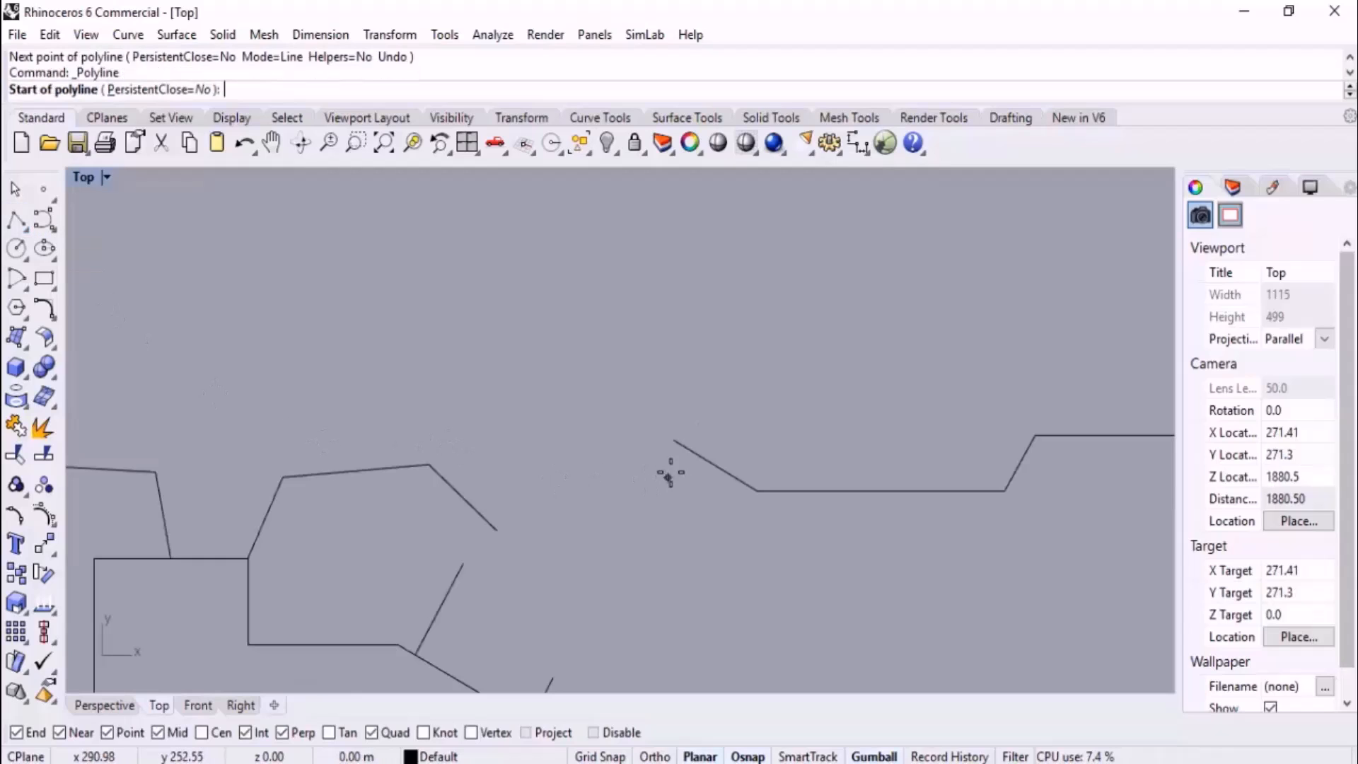
pyautogui.click(654, 448)
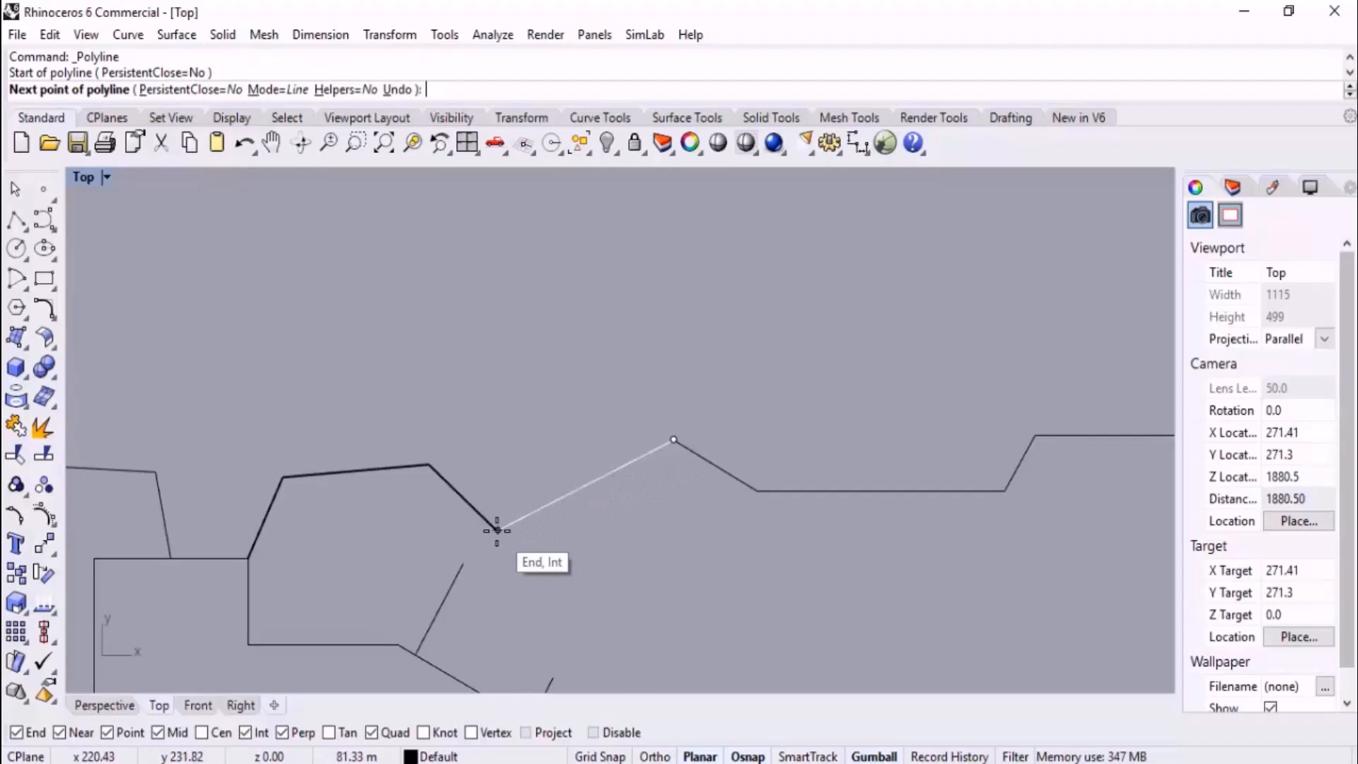
pyautogui.press('Tab')
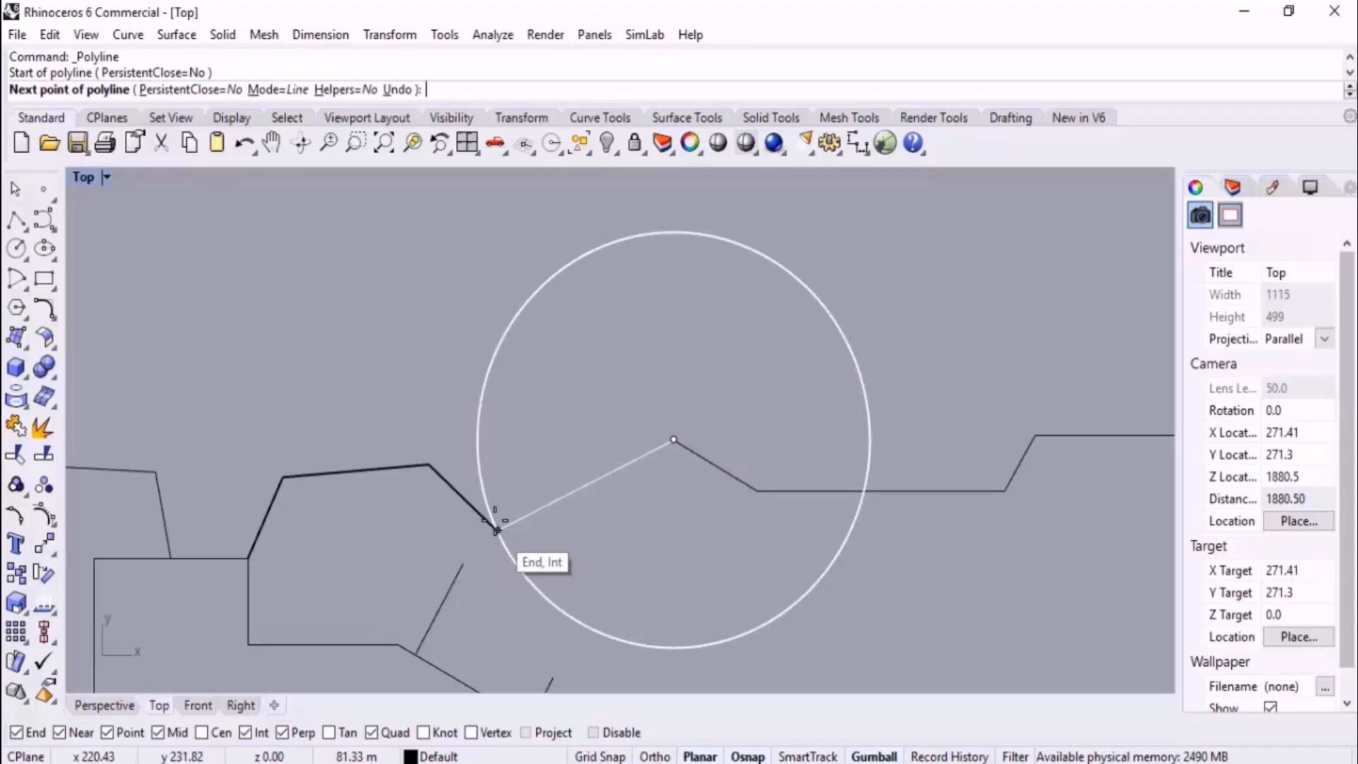
# - End the polyline with an ortho-constrained vertical segment about 81.33 m long and finish the curve
pyautogui.press('shift')
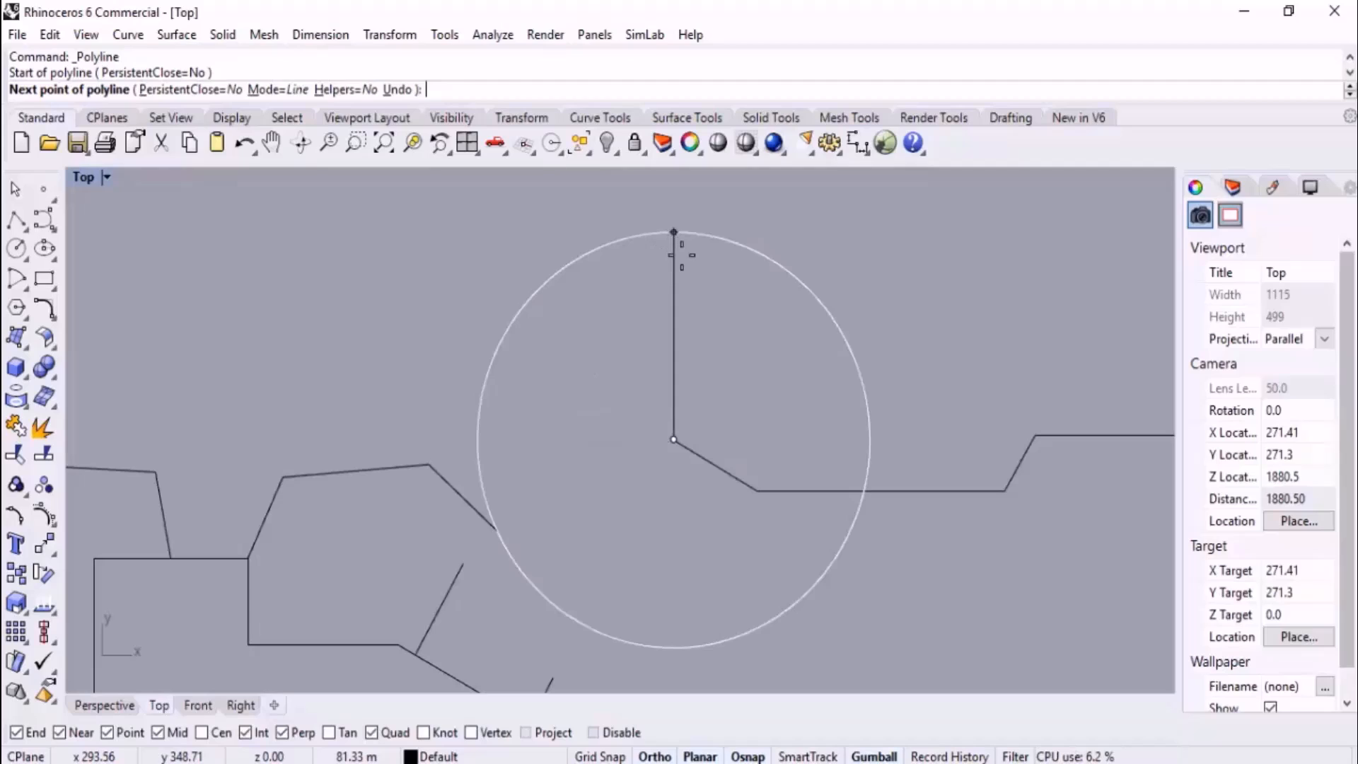
pyautogui.click(681, 255)
pyautogui.press('Return')
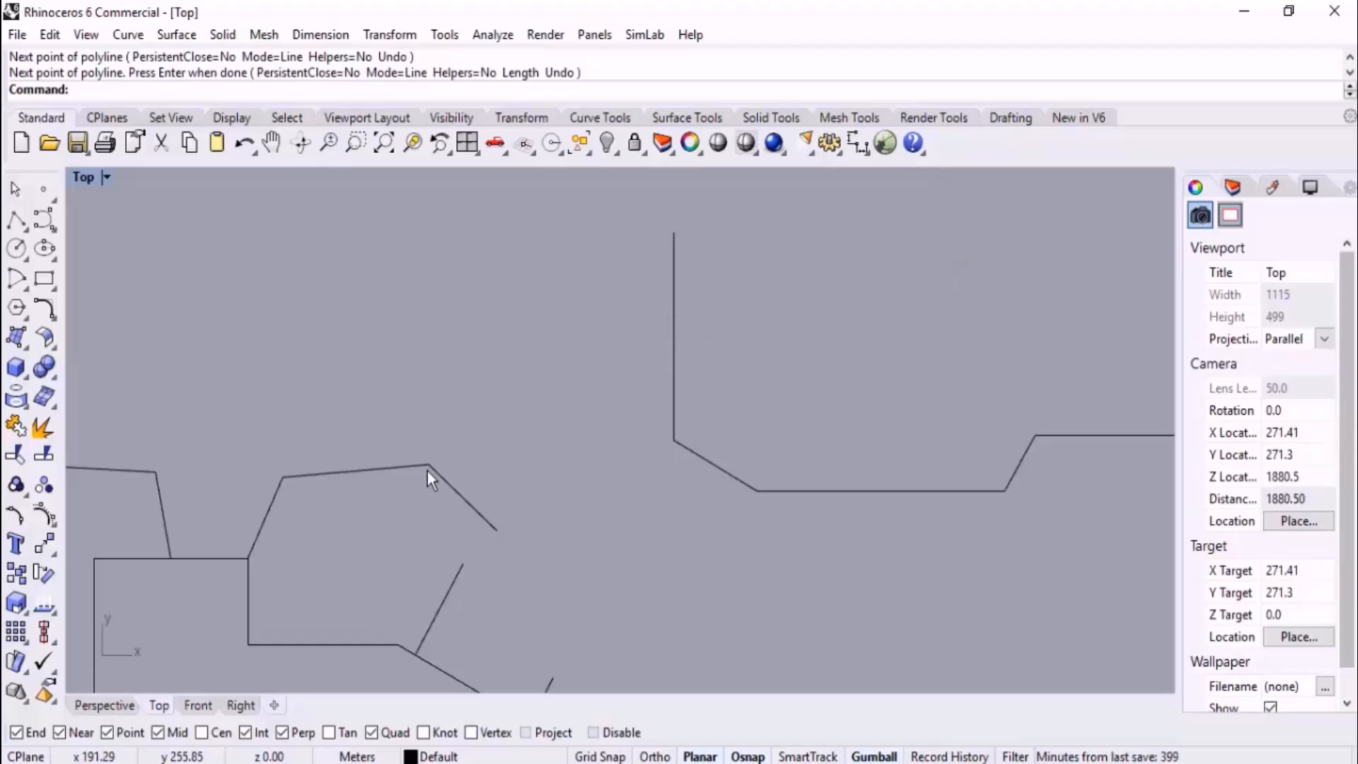
# - Draw a near-vertical polyline segment about 52.76 m long up from the upper-right corner of the left hexagonal shape
pyautogui.moveTo(388, 522); pyautogui.dragTo(679, 451, button='right')
pyautogui.scroll(6, 393, 335)
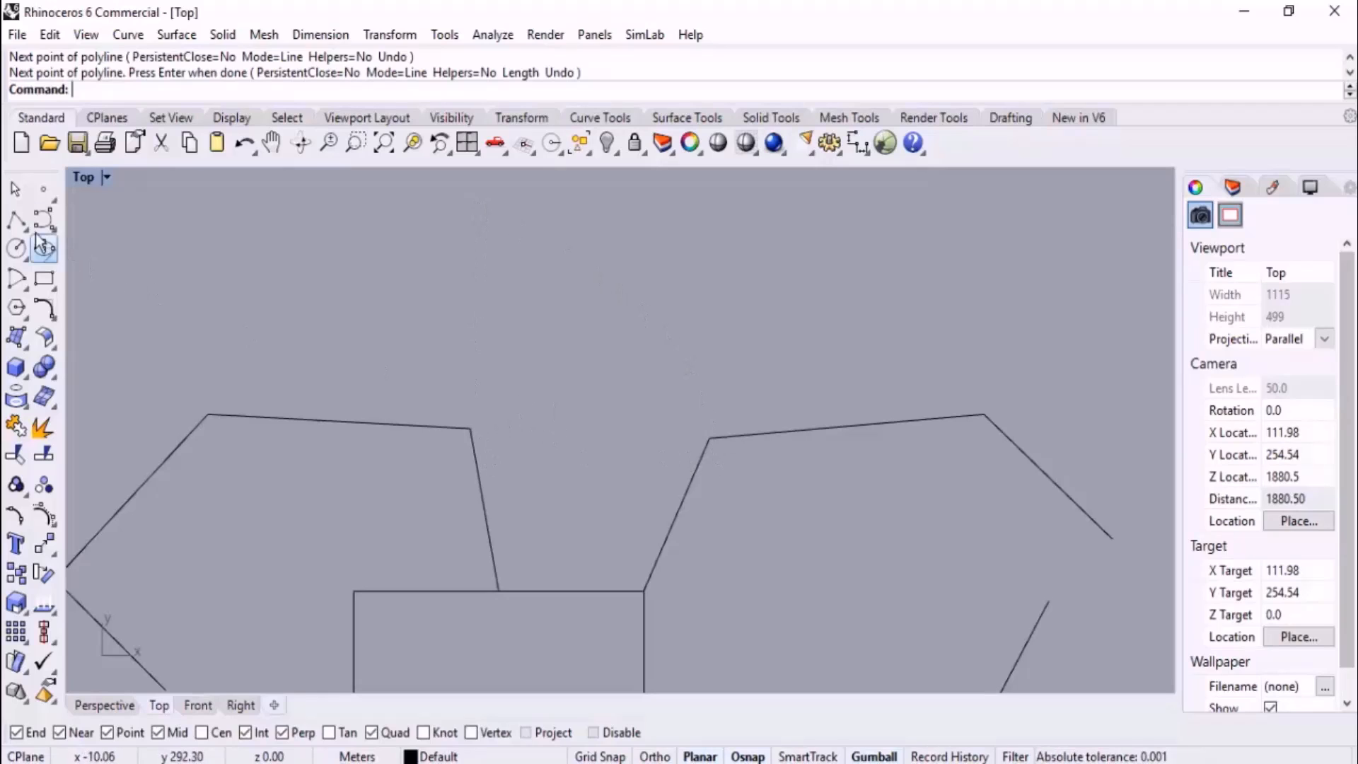
pyautogui.click(16, 221)
pyautogui.click(471, 427)
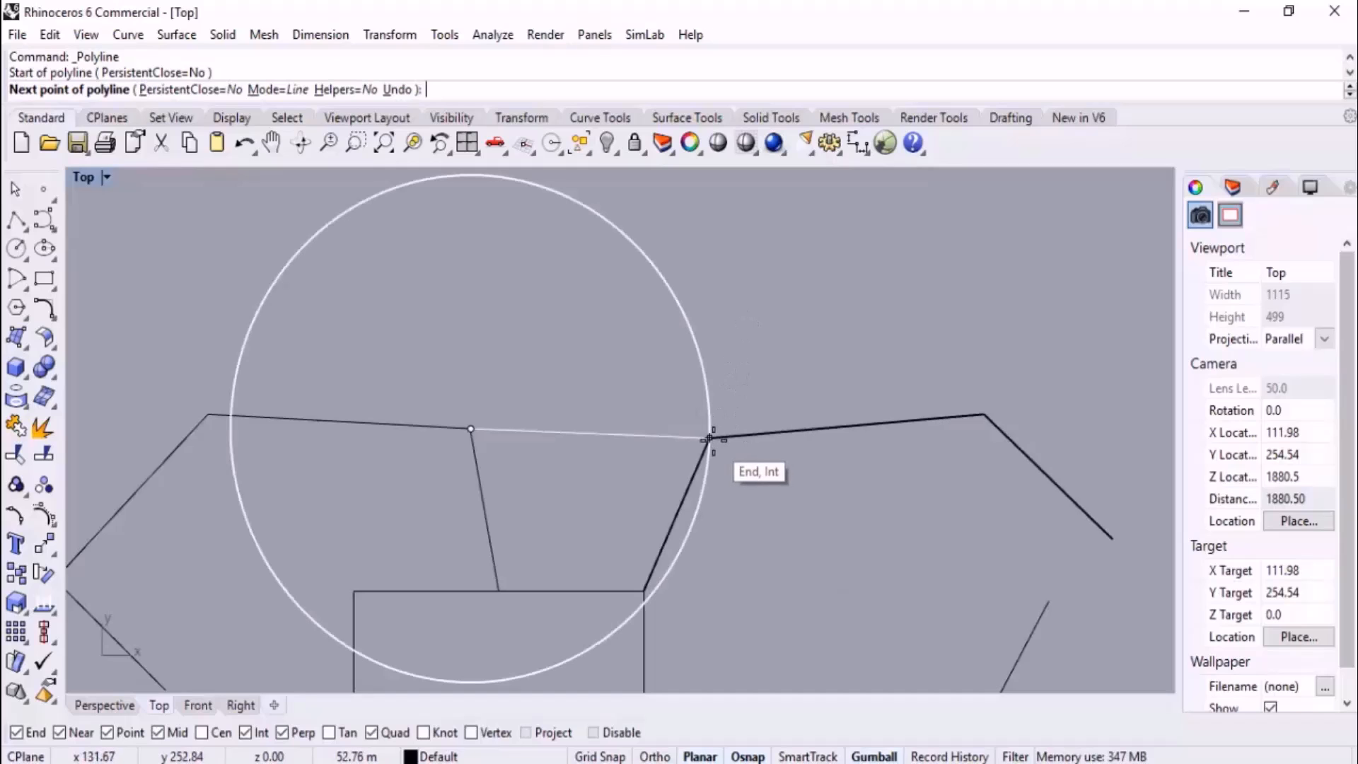
pyautogui.click(485, 264)
pyautogui.press('Return')
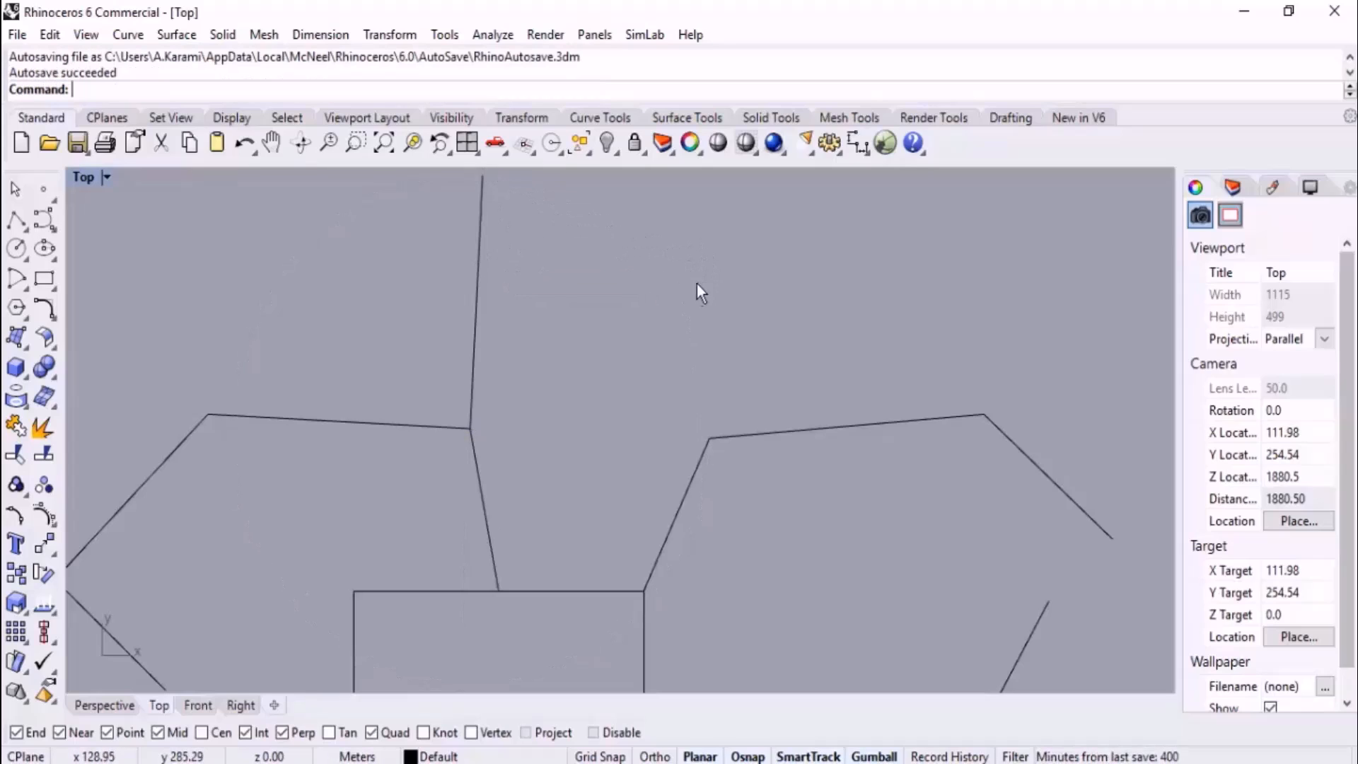
pyautogui.moveTo(637, 272); pyautogui.dragTo(641, 345, button='right')
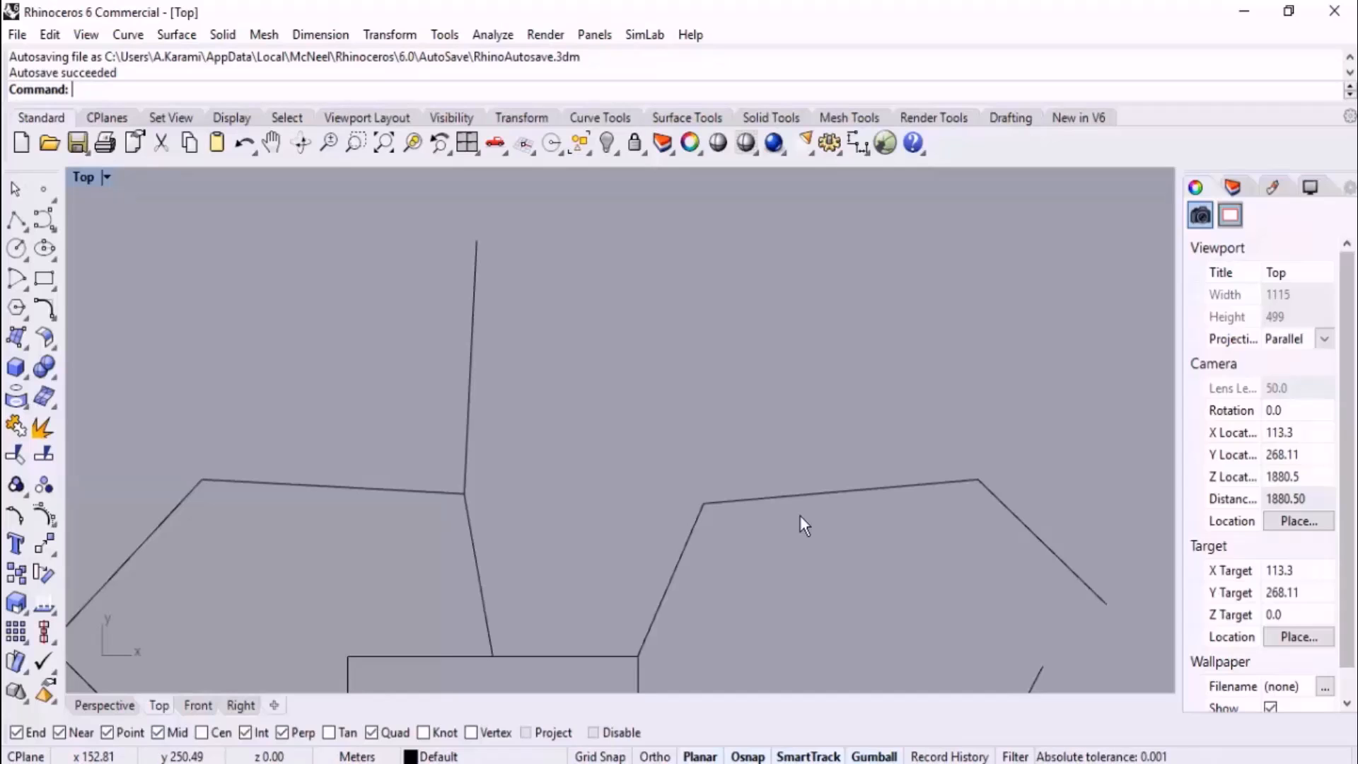
# - Delete all practice curves and the point, keeping only the closed stepped outline near the origin
pyautogui.scroll(-5, 800, 515)
pyautogui.moveTo(830, 268); pyautogui.dragTo(453, 527)
pyautogui.press('Delete')
pyautogui.scroll(3, 520, 538)
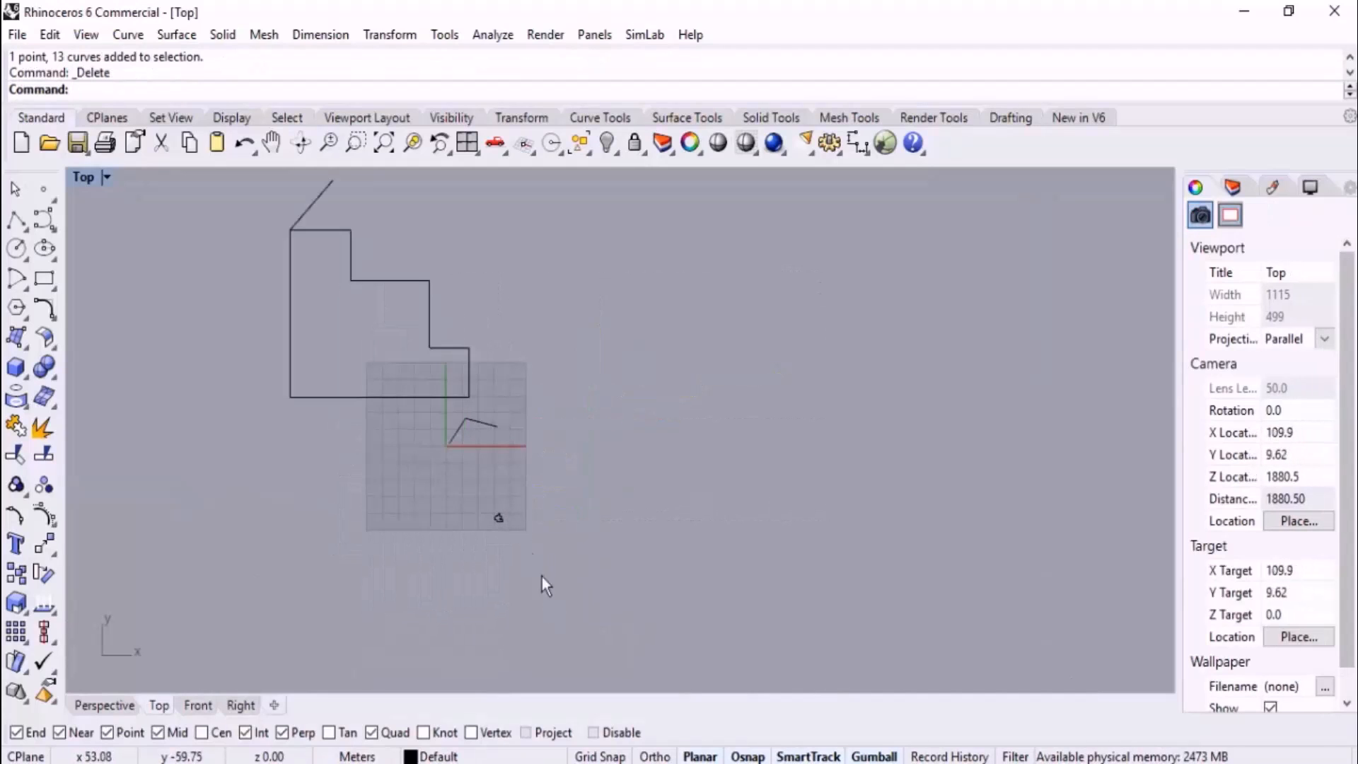
pyautogui.moveTo(405, 440); pyautogui.dragTo(400, 435)
pyautogui.press('Delete')
pyautogui.moveTo(335, 268); pyautogui.dragTo(394, 446, button='right')
pyautogui.moveTo(311, 388); pyautogui.dragTo(312, 387)
pyautogui.press('Delete')
pyautogui.moveTo(663, 404); pyautogui.dragTo(589, 324, button='right')
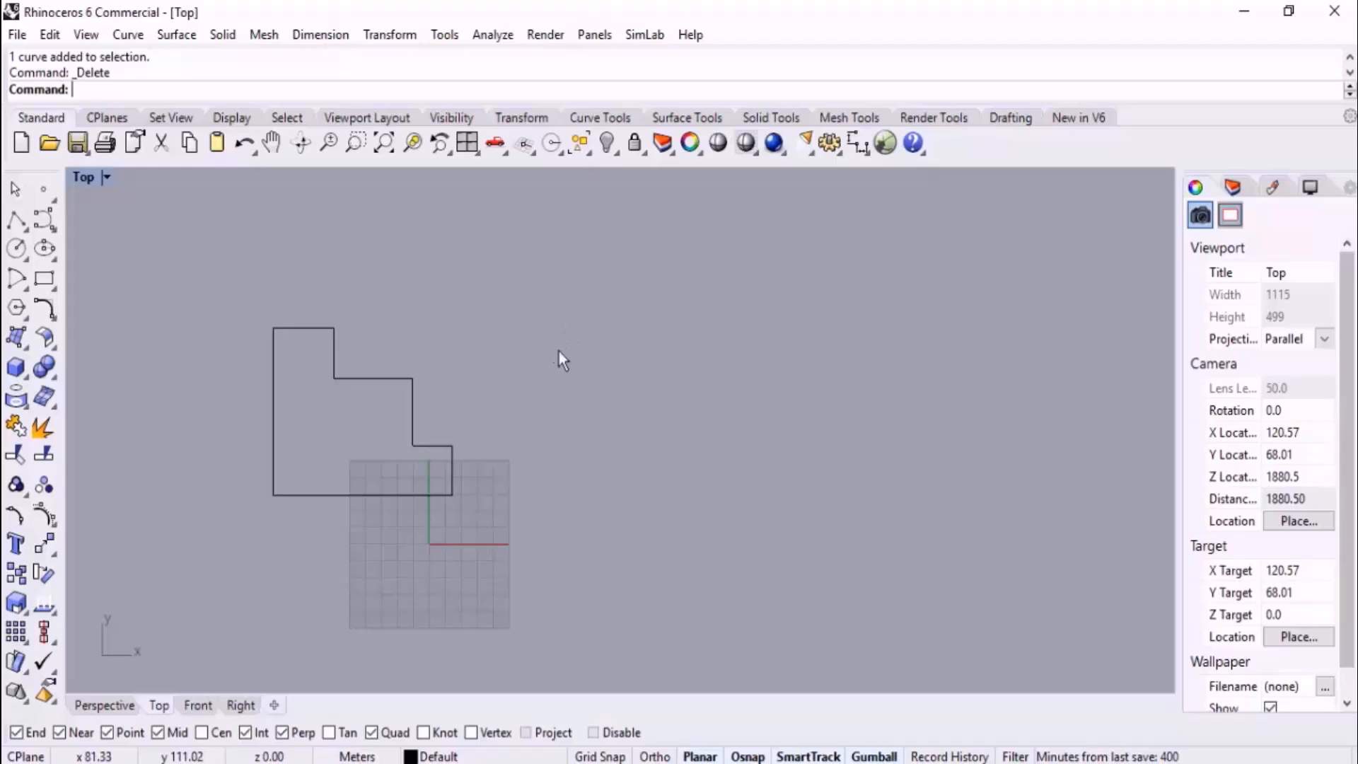
# - Draw a line about 55 m long from the stepped outline's lower-right corner in Top view, ending at a raised point in Front view
pyautogui.scroll(-4, 546, 324)
pyautogui.moveTo(574, 428); pyautogui.dragTo(486, 417, button='right')
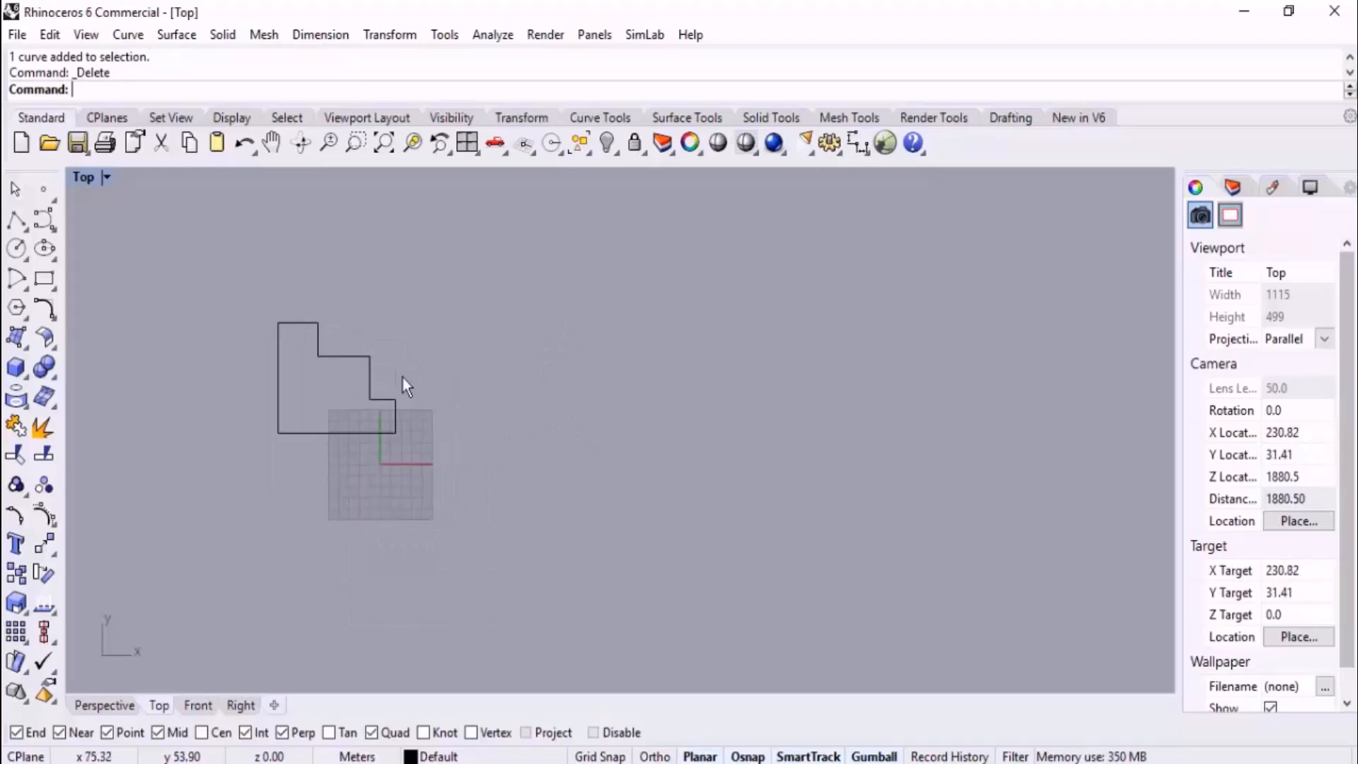
pyautogui.scroll(2, 418, 369)
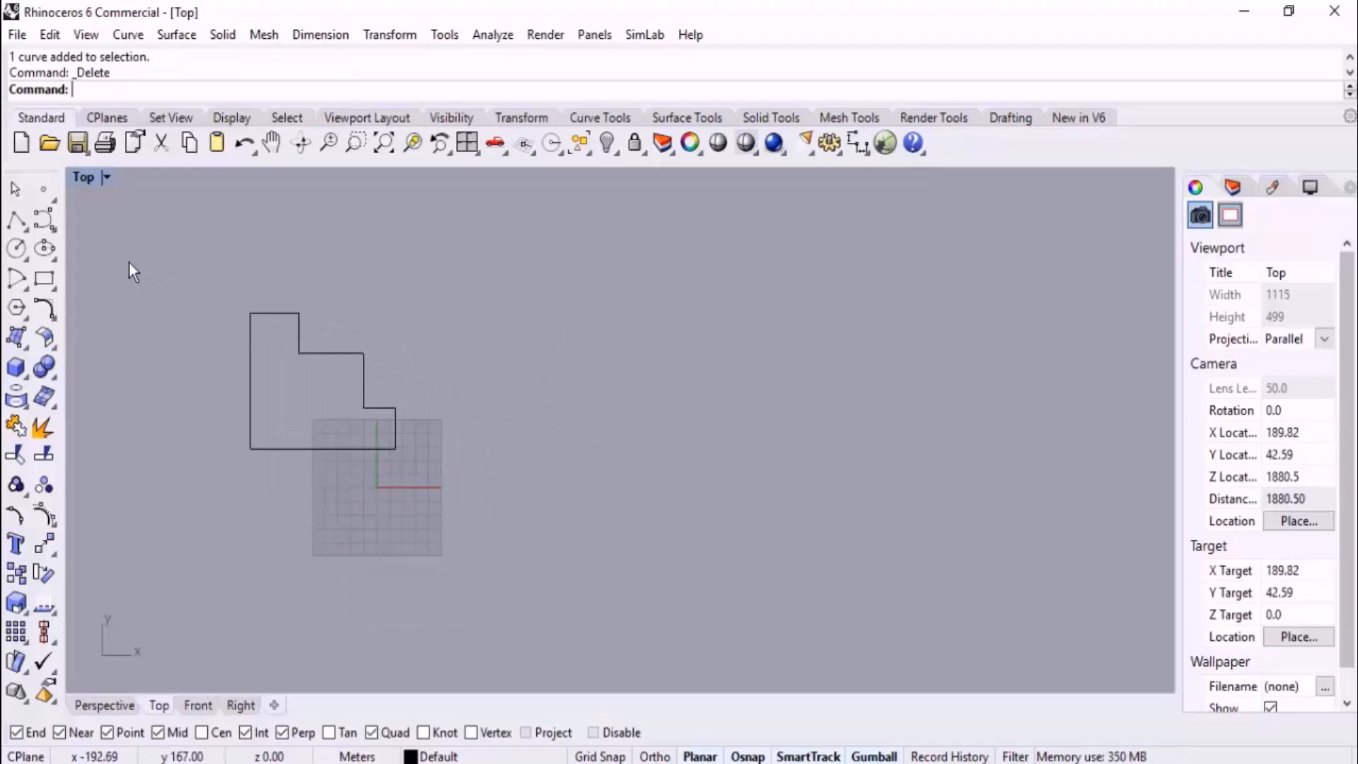
pyautogui.click(16, 221)
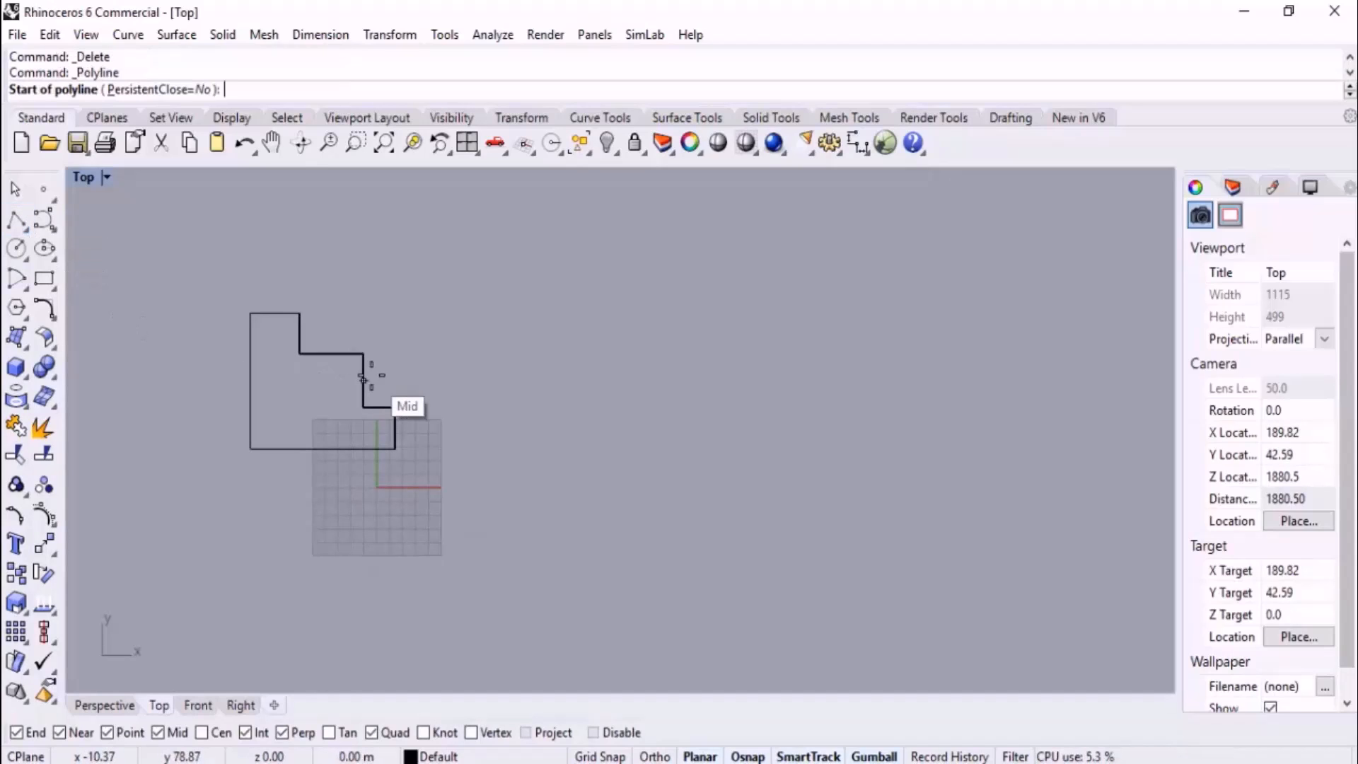
pyautogui.scroll(3, 416, 521)
pyautogui.click(371, 357)
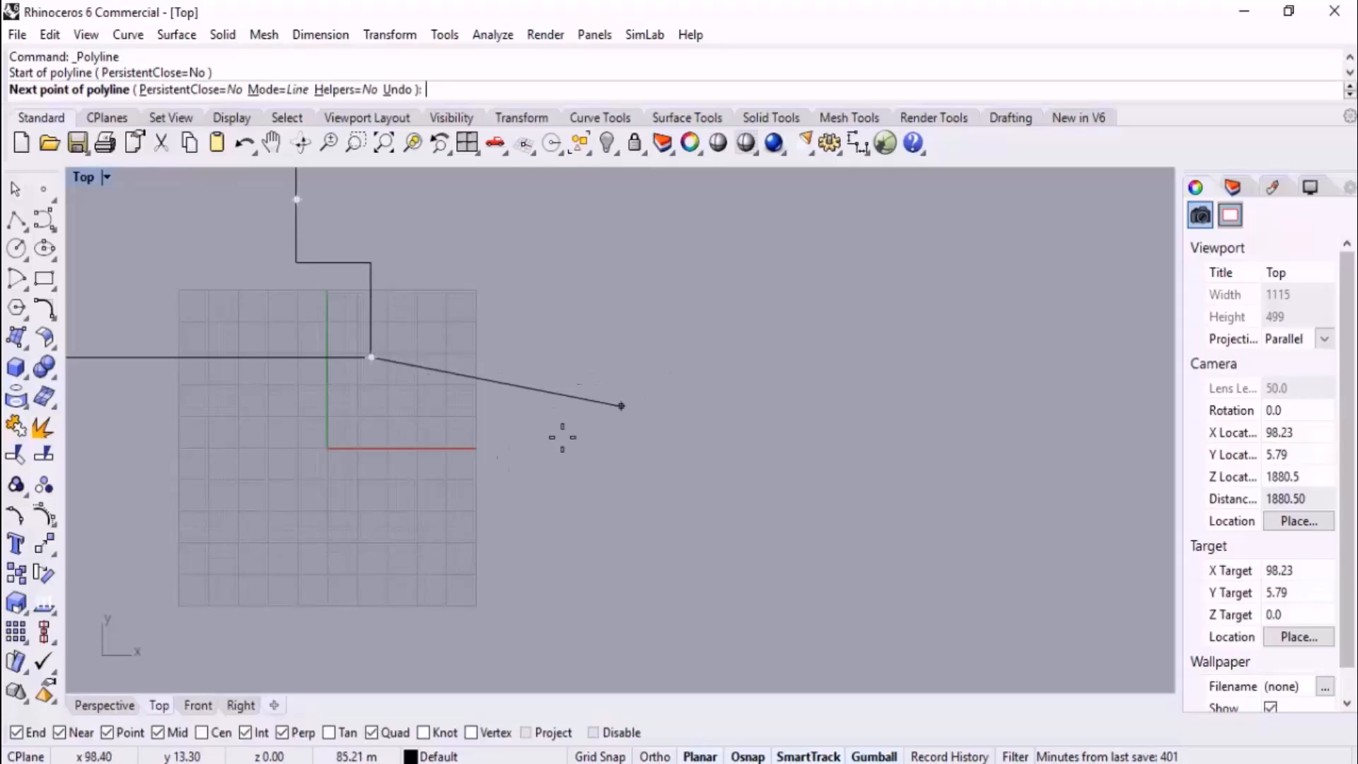
pyautogui.click(200, 705)
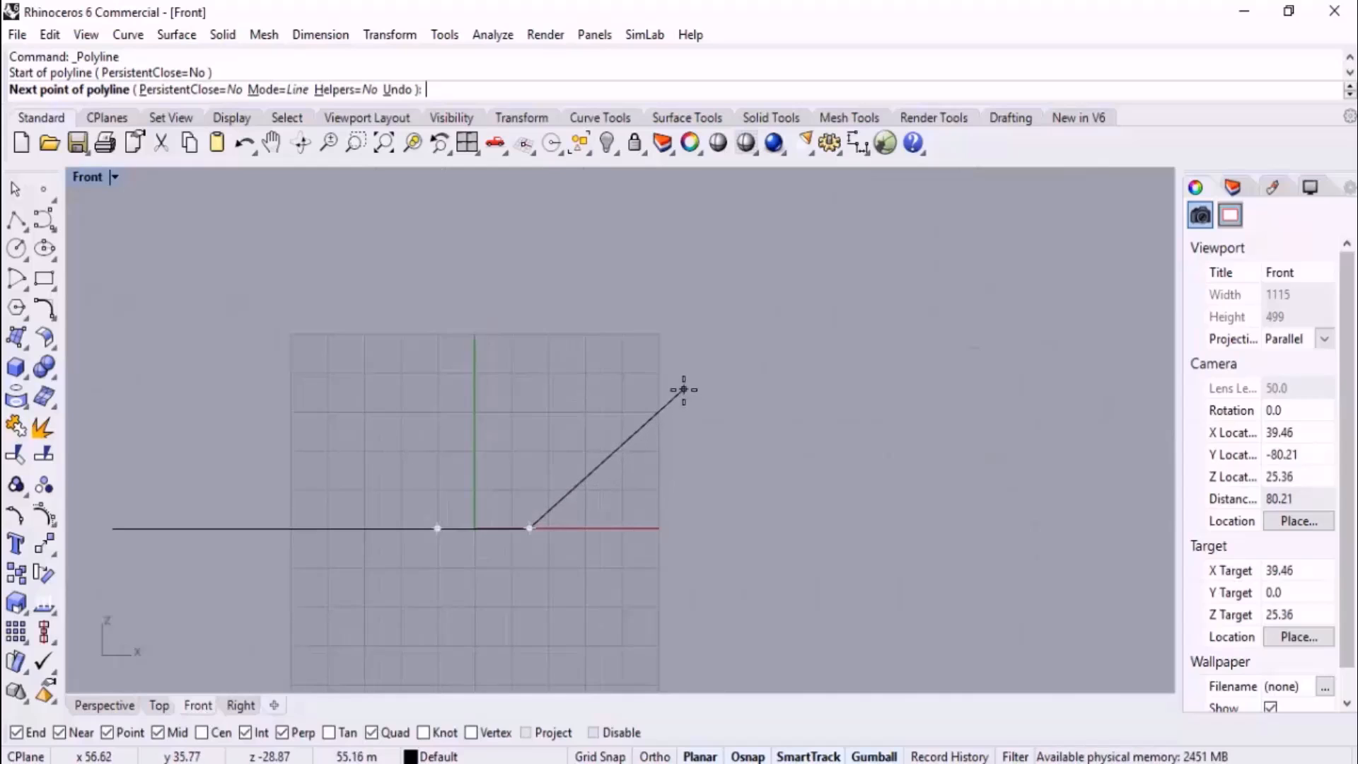
pyautogui.click(683, 385)
pyautogui.press('Return')
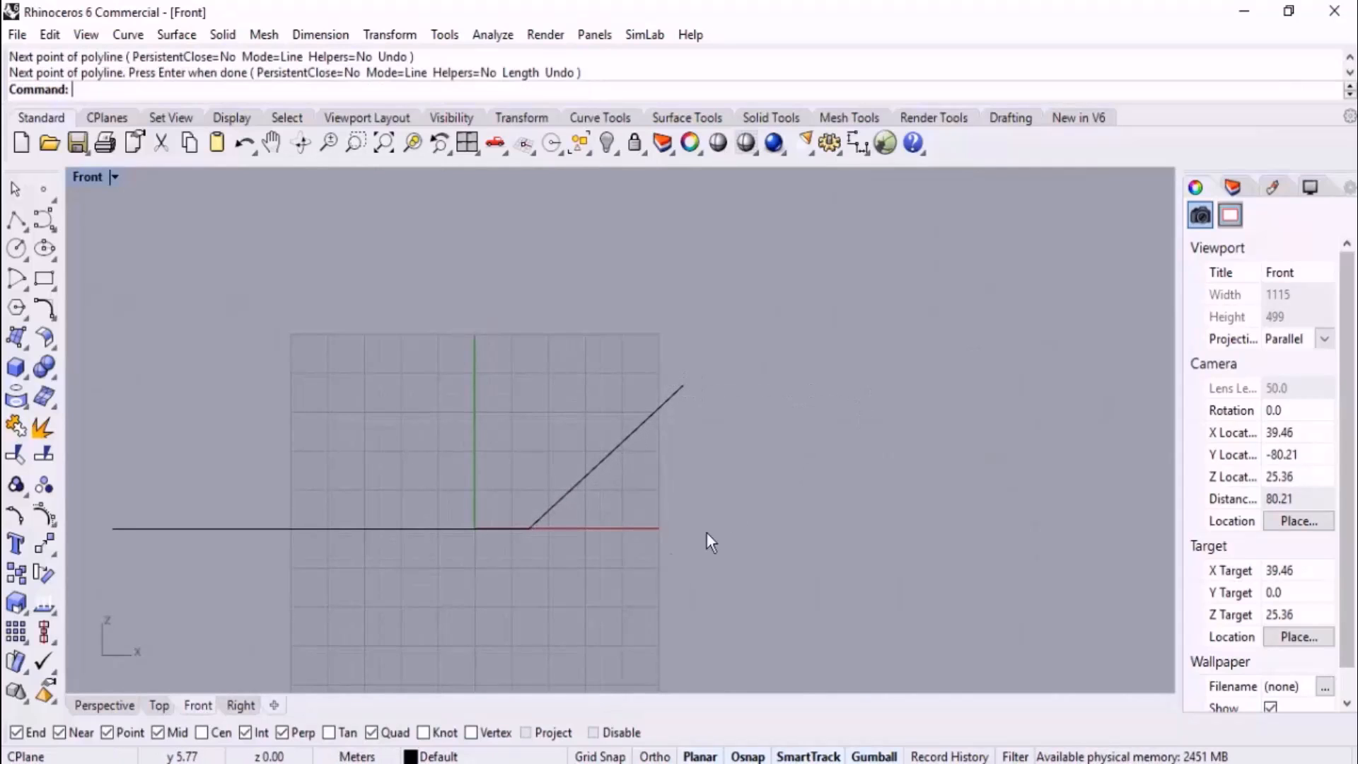
# - Check the raised line in the Perspective view and delete it
pyautogui.click(99, 706)
pyautogui.moveTo(527, 455); pyautogui.dragTo(762, 306, button='right')
pyautogui.scroll(12, 767, 360)
pyautogui.moveTo(757, 418); pyautogui.dragTo(843, 439, button='right')
pyautogui.scroll(-8, 746, 491)
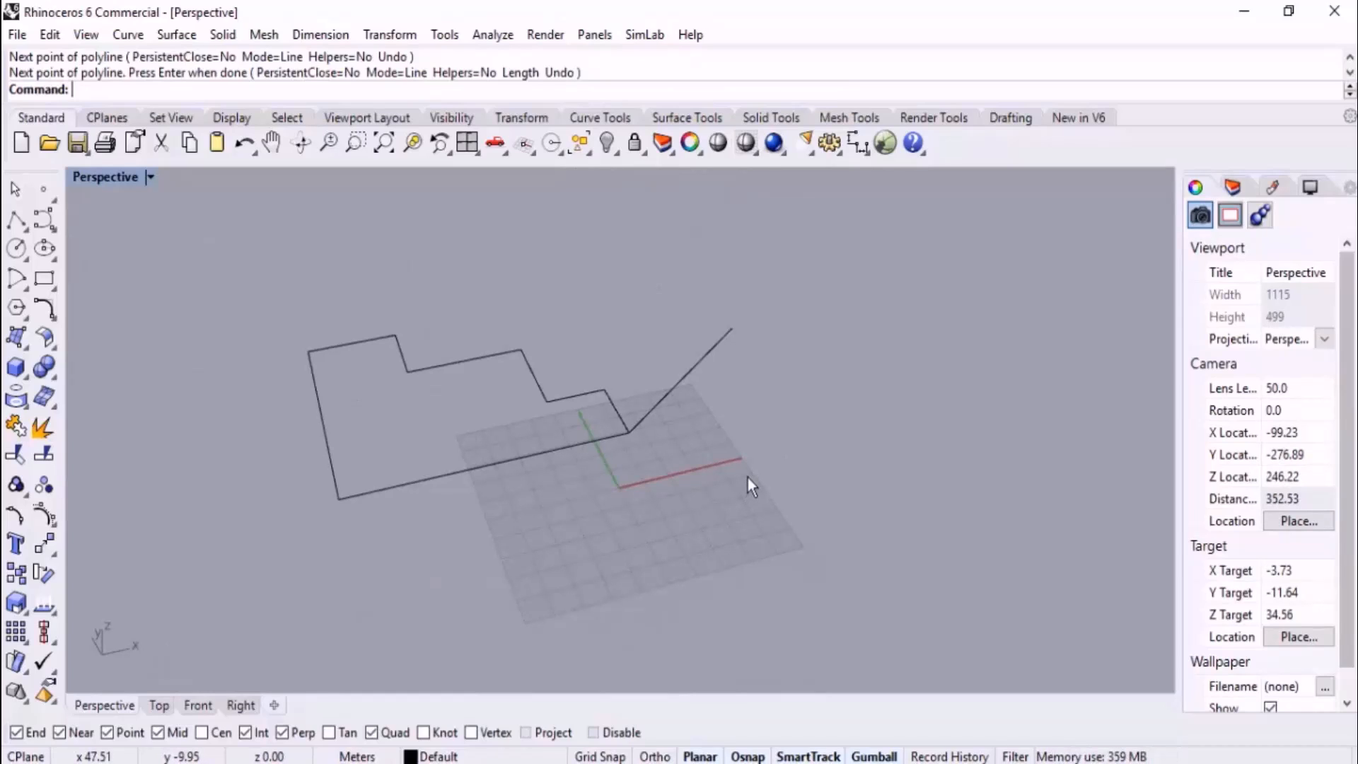
pyautogui.scroll(-4, 612, 511)
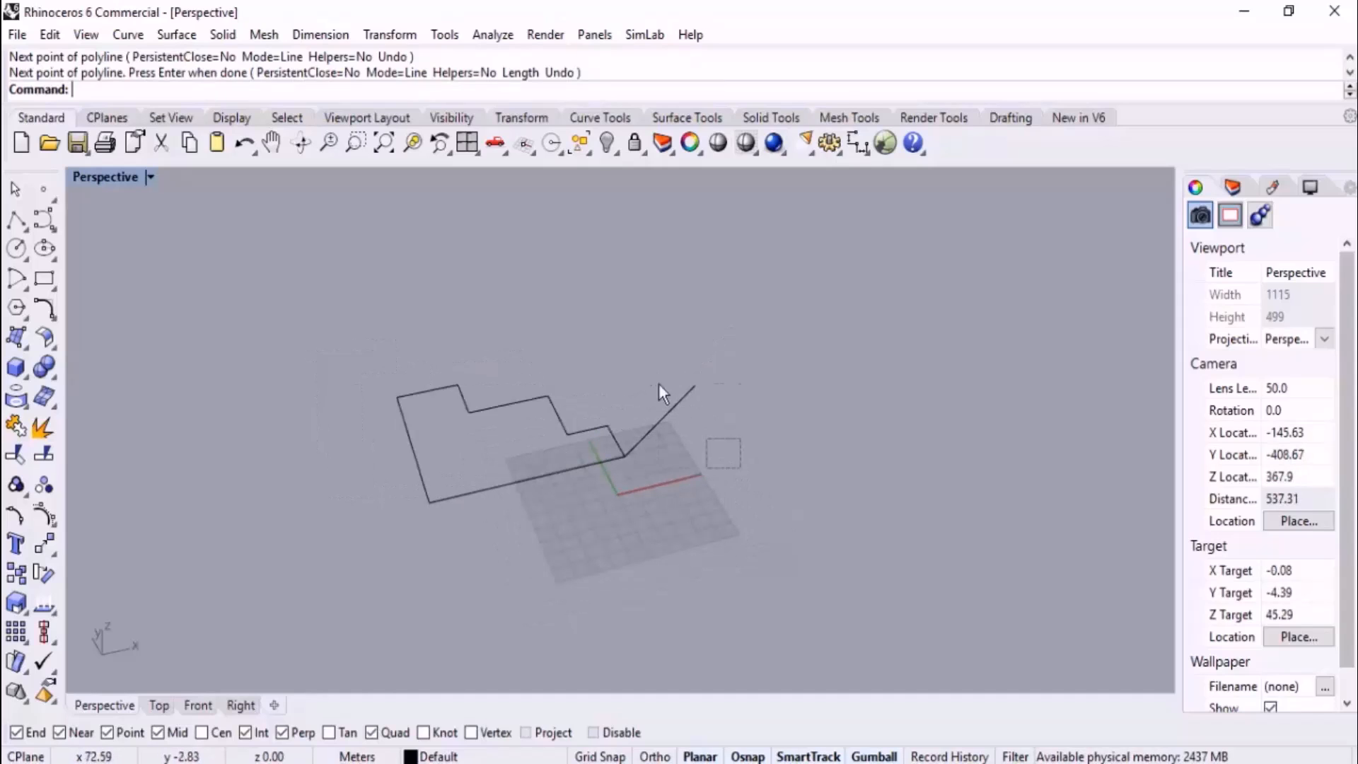
pyautogui.click(673, 408)
pyautogui.press('Delete')
pyautogui.moveTo(645, 377); pyautogui.dragTo(527, 545, button='right')
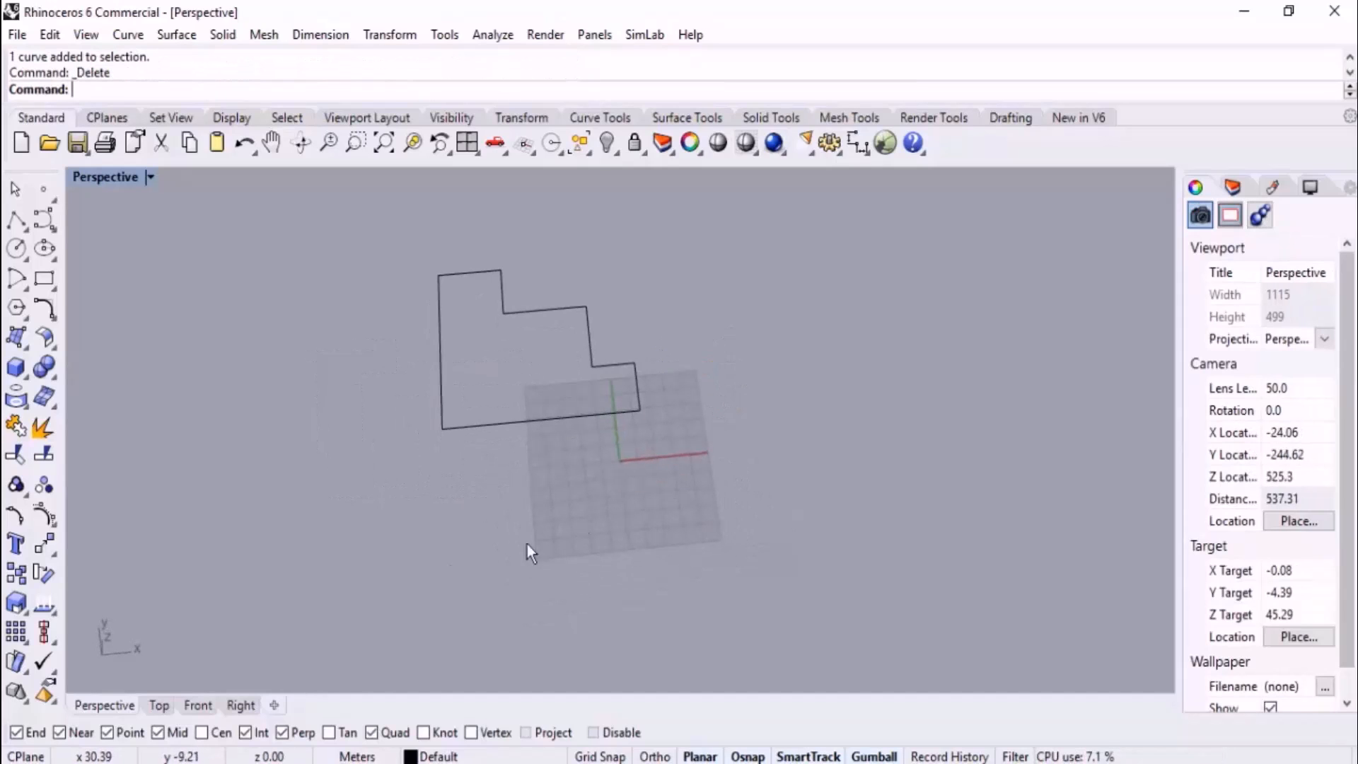
# - Start a polyline at the upper-right corner of the outline's top step in Top view and place its second point raised in Front view
pyautogui.click(159, 704)
pyautogui.scroll(-5, 605, 492)
pyautogui.scroll(2, 355, 372)
pyautogui.scroll(2, 406, 418)
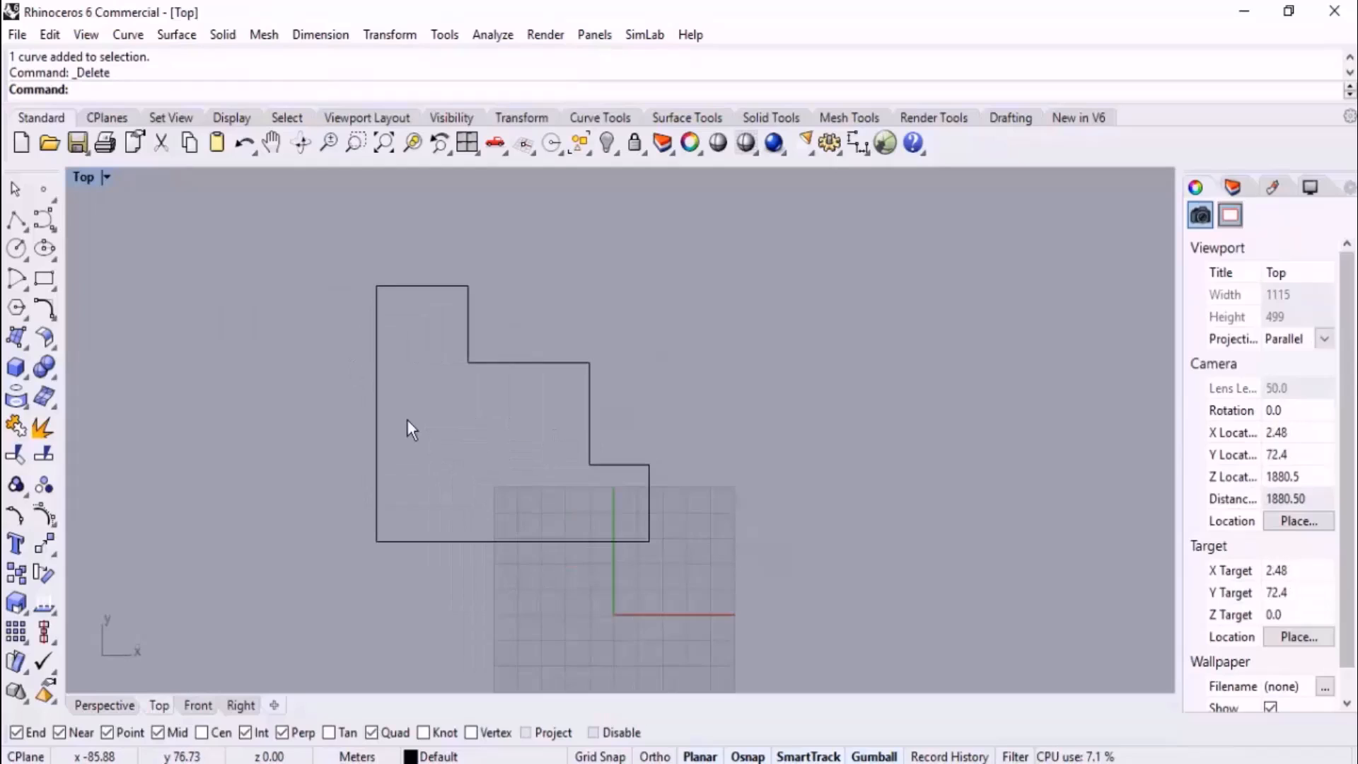
pyautogui.scroll(2, 495, 427)
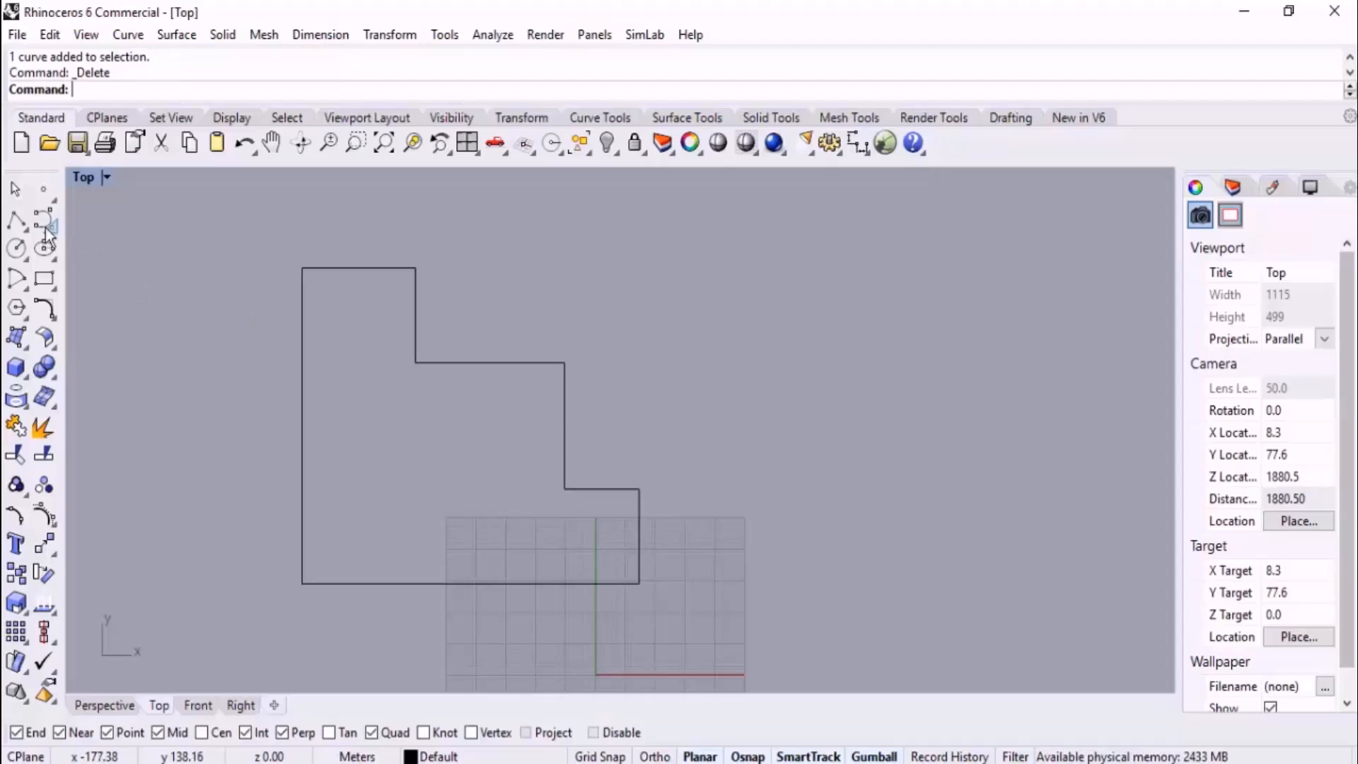
pyautogui.click(16, 222)
pyautogui.moveTo(443, 485); pyautogui.dragTo(406, 438, button='right')
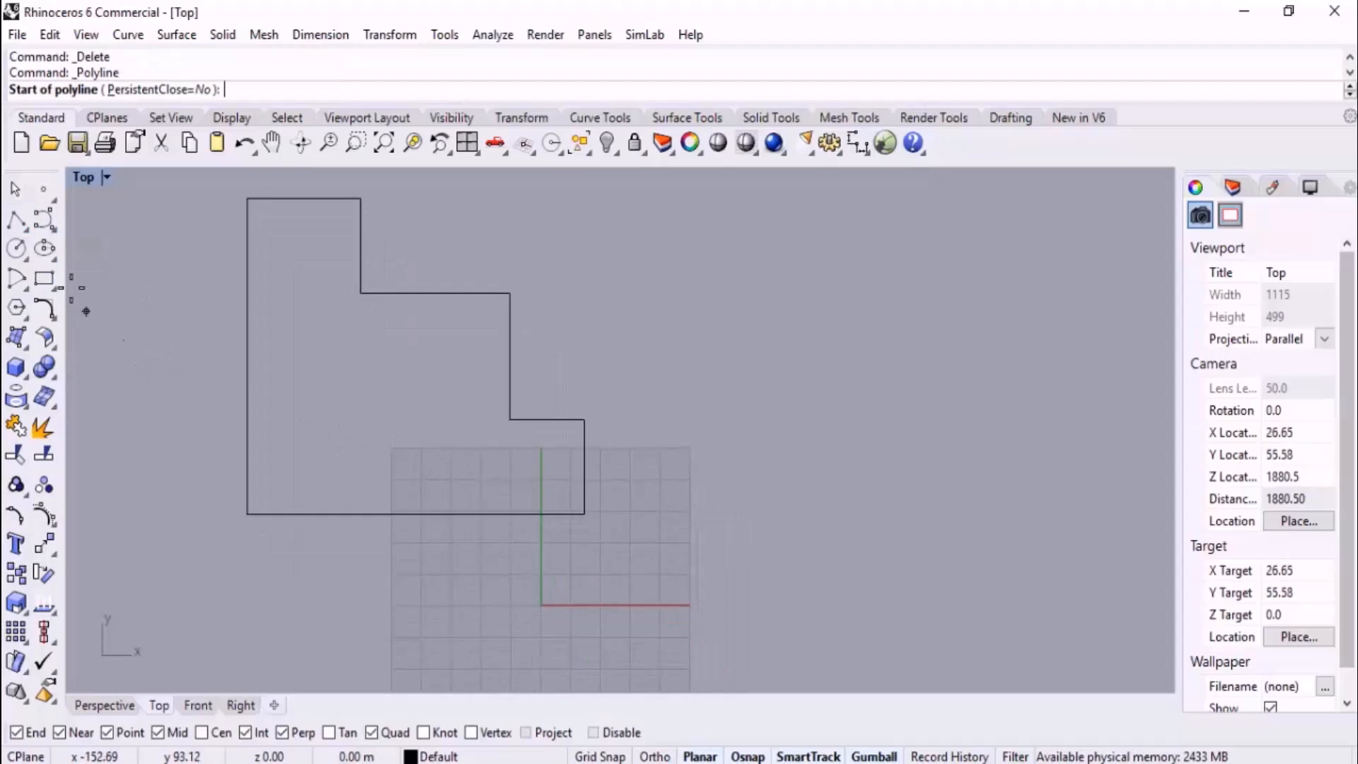
pyautogui.moveTo(691, 425); pyautogui.dragTo(650, 561, button='right')
pyautogui.click(310, 322)
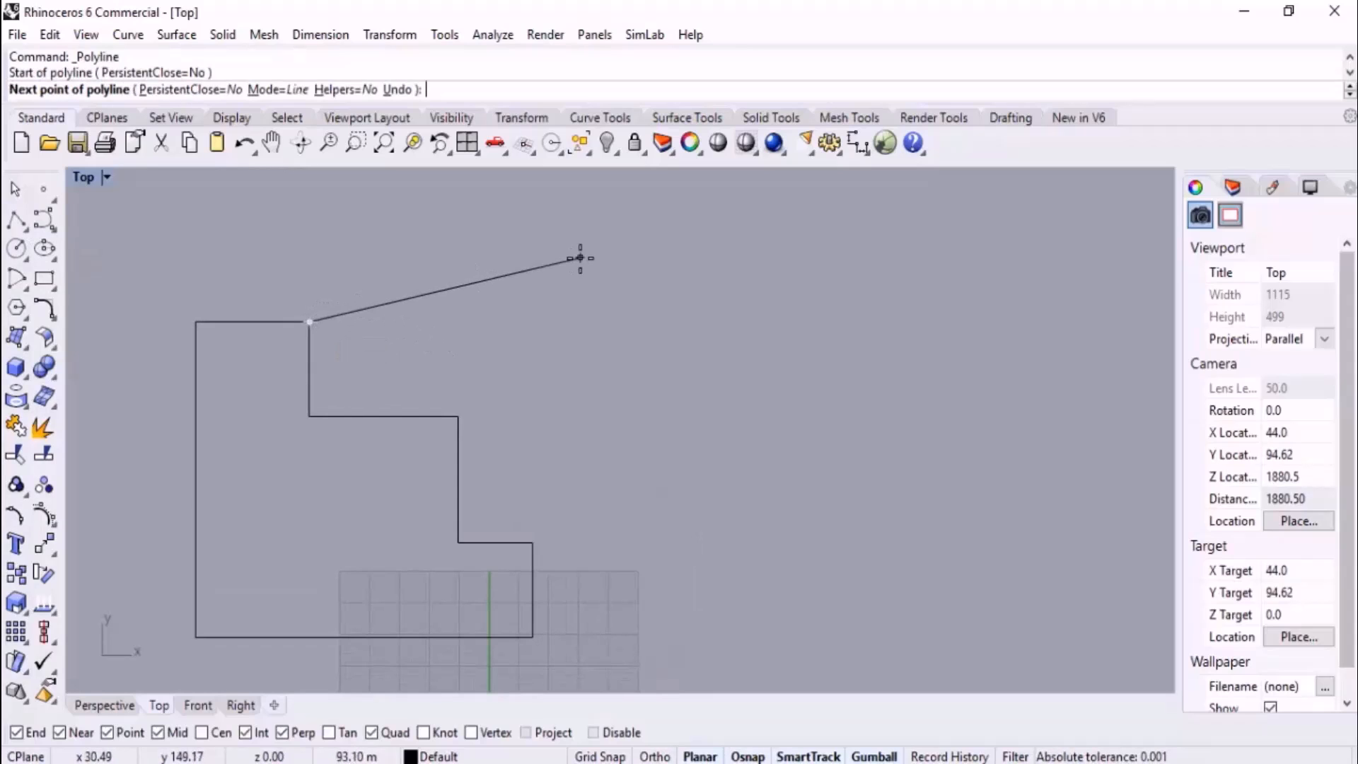
pyautogui.click(198, 705)
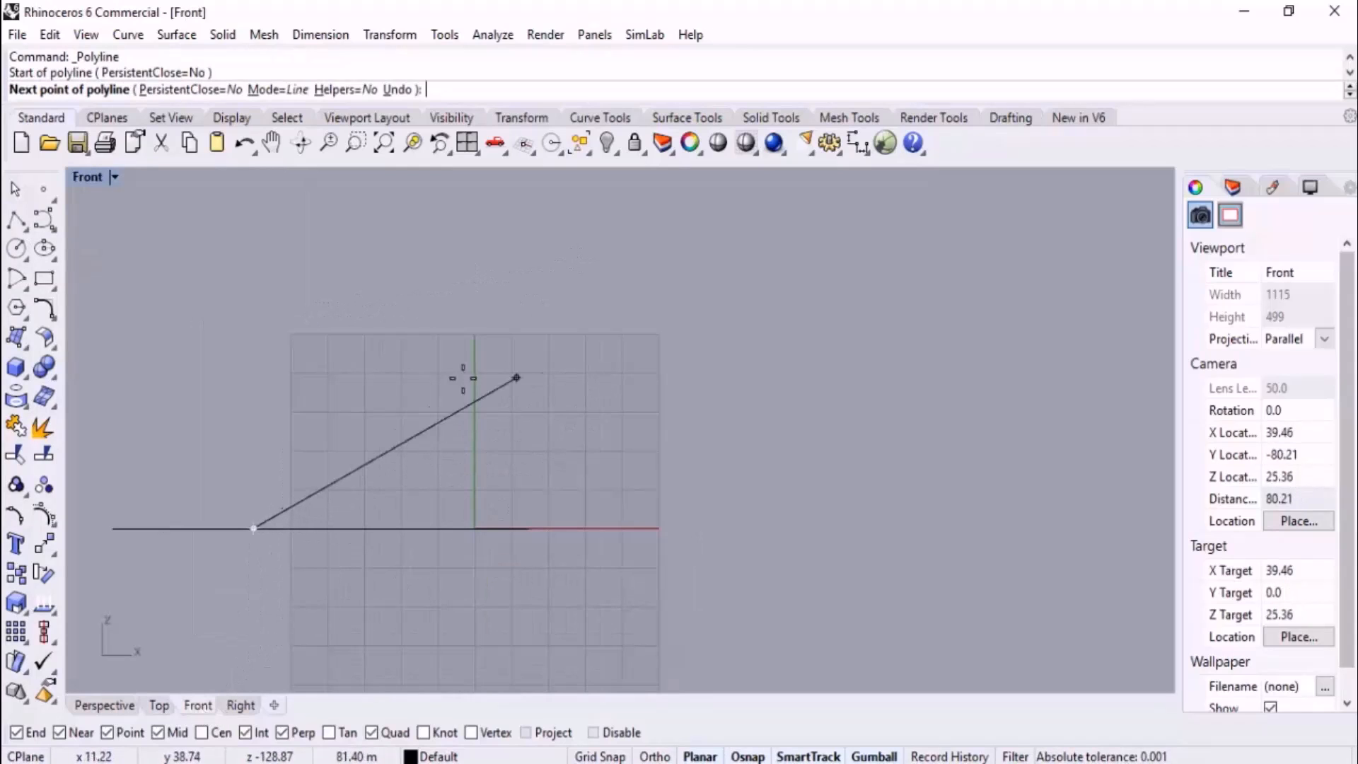
pyautogui.click(383, 412)
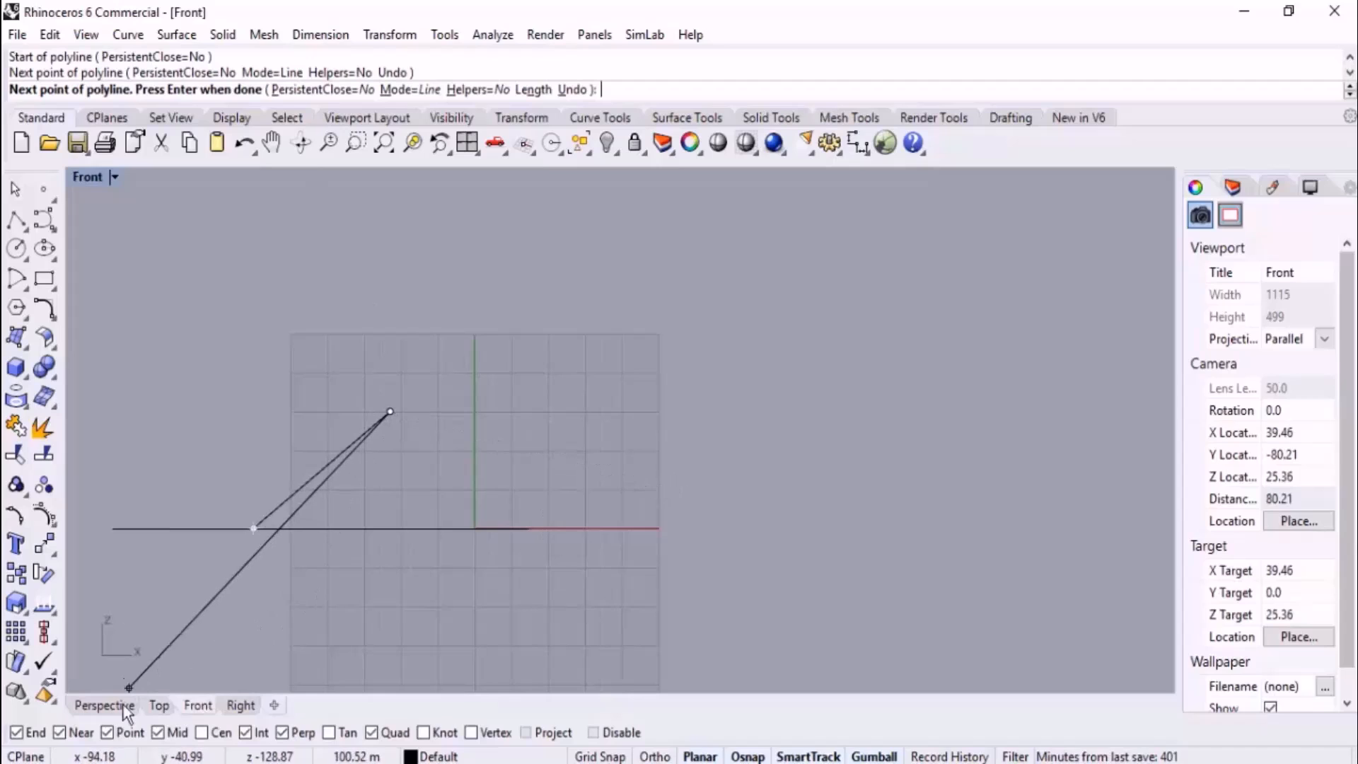
# - Continue the polyline to the outline's middle step corner in Top view, with another raised point in Front view
pyautogui.click(159, 706)
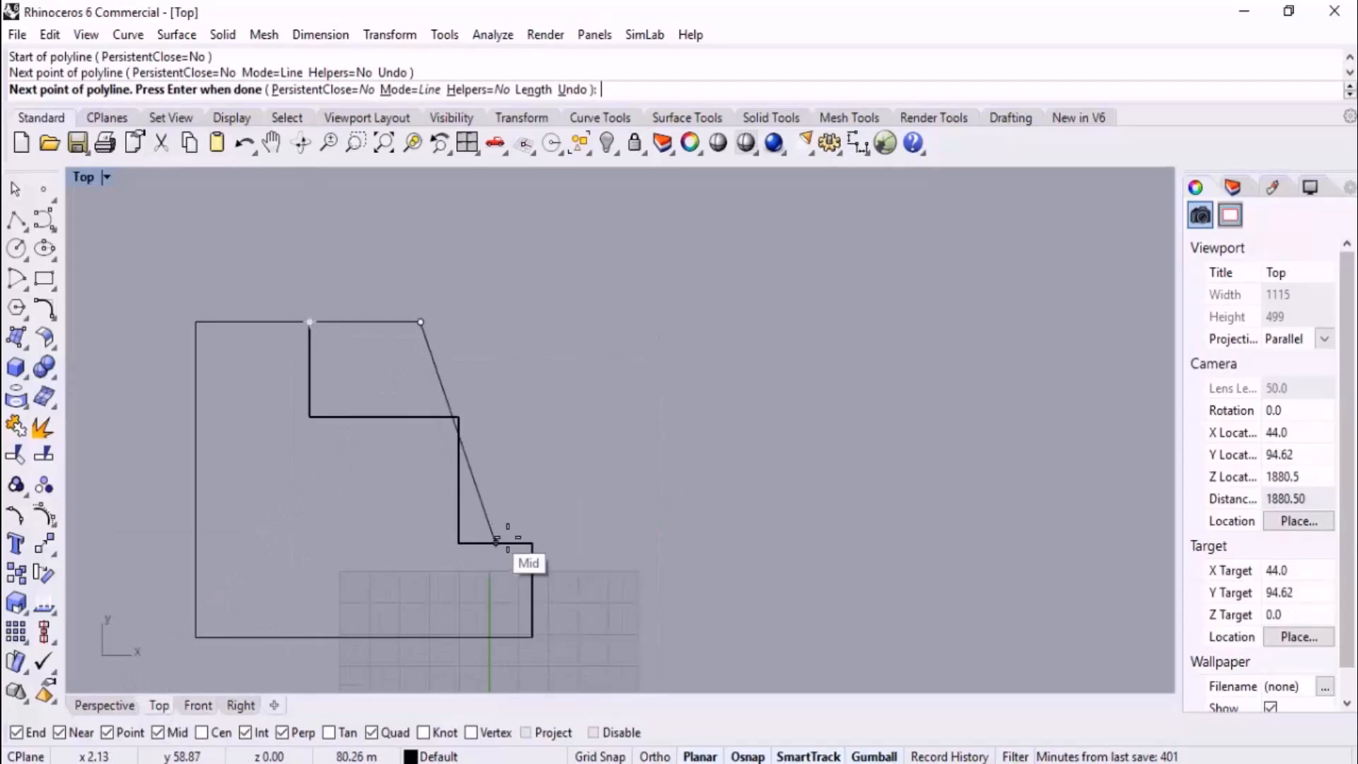
pyautogui.click(459, 417)
pyautogui.click(198, 705)
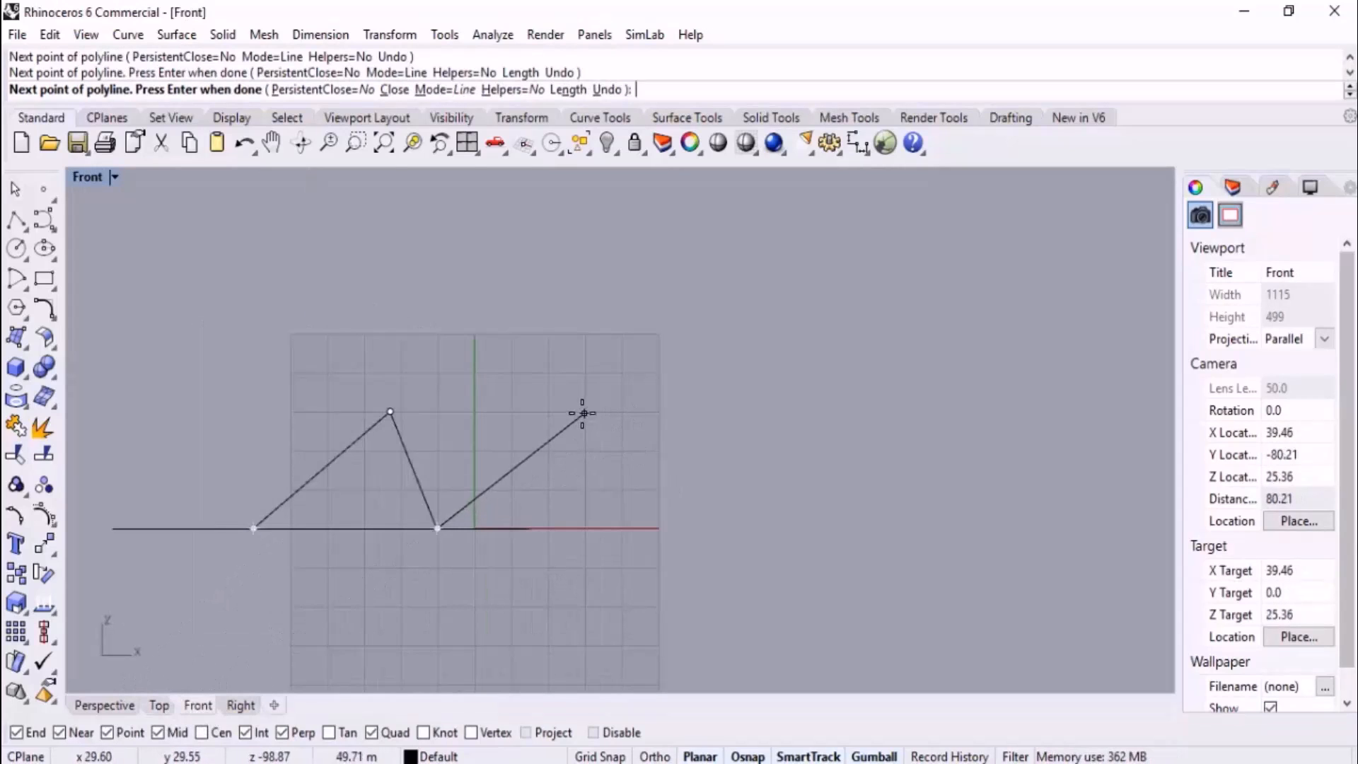
pyautogui.click(620, 362)
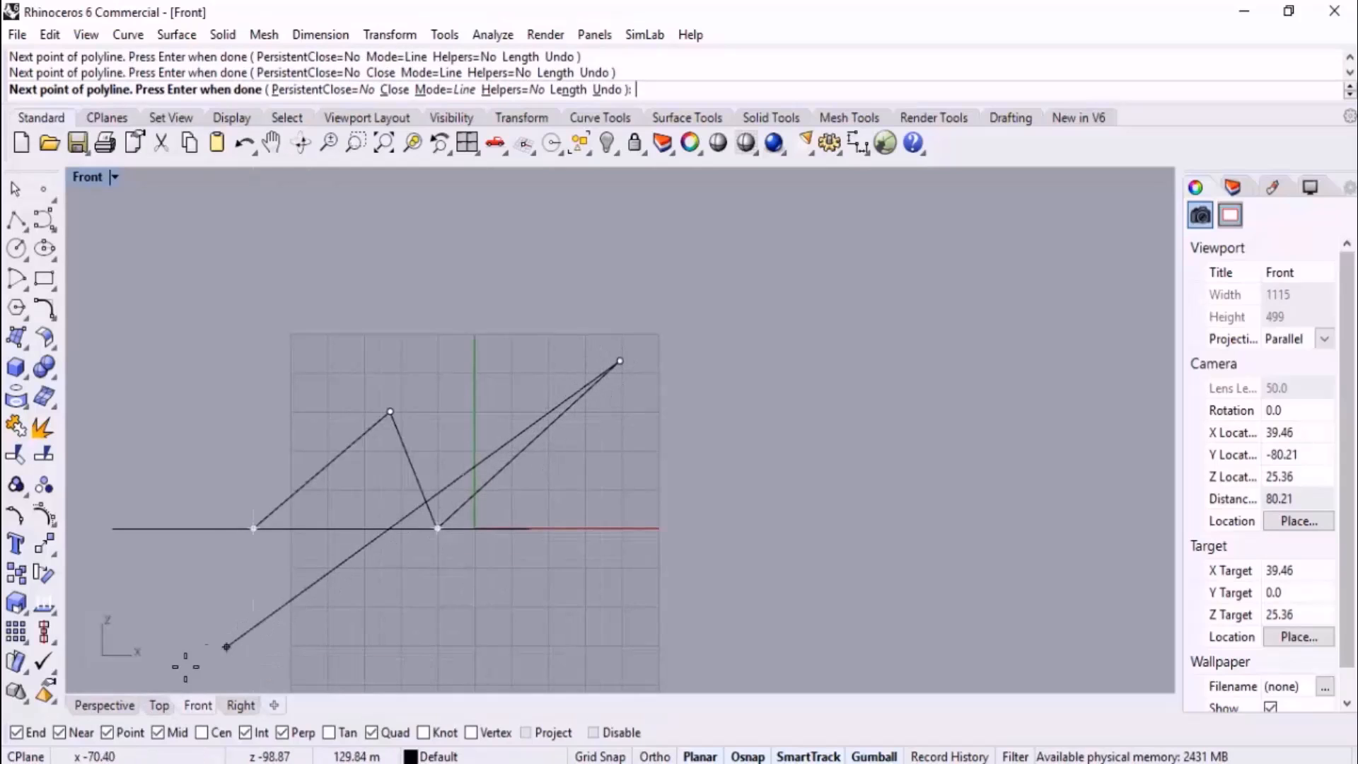
# - Add a point in Perspective view, end the polyline on the outline's lower-right corner and finish the curve
pyautogui.click(105, 705)
pyautogui.moveTo(810, 390); pyautogui.dragTo(786, 437, button='right')
pyautogui.scroll(10, 753, 320)
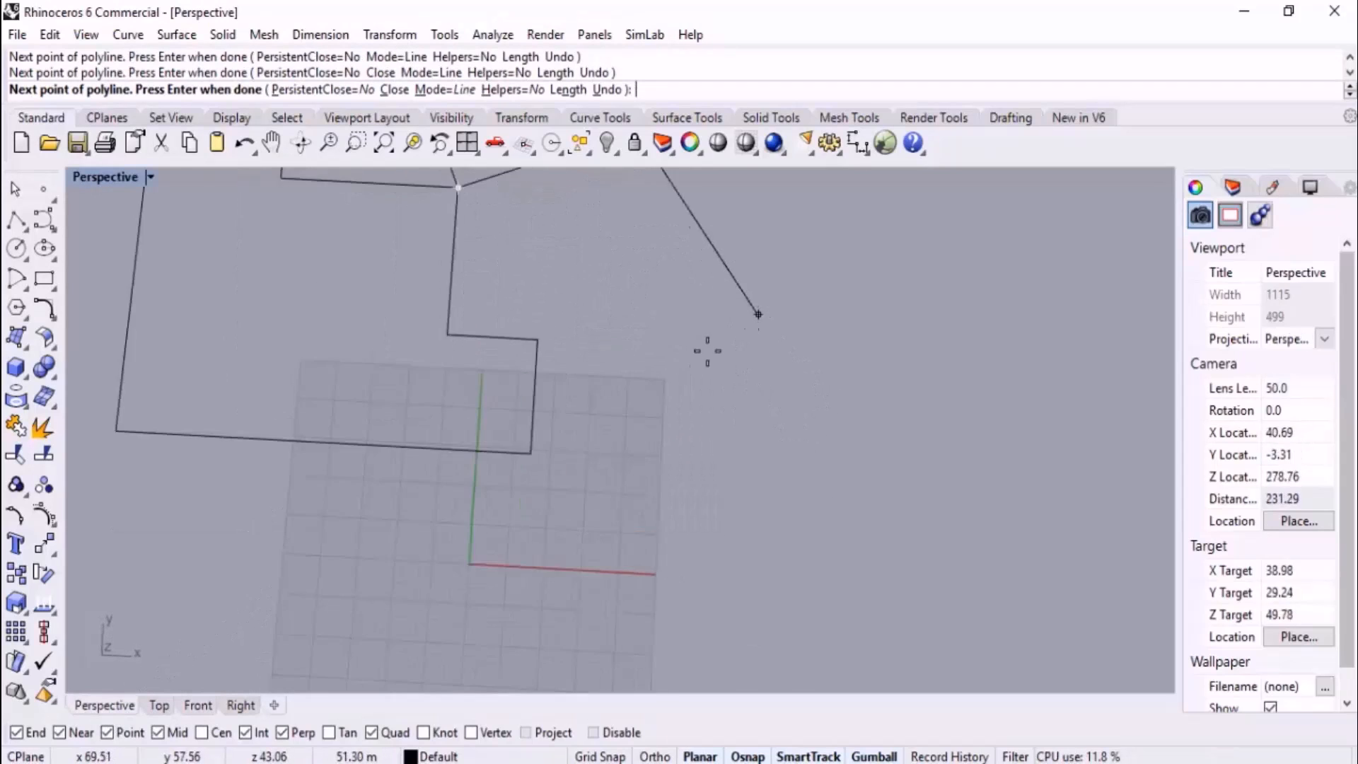
pyautogui.click(619, 380)
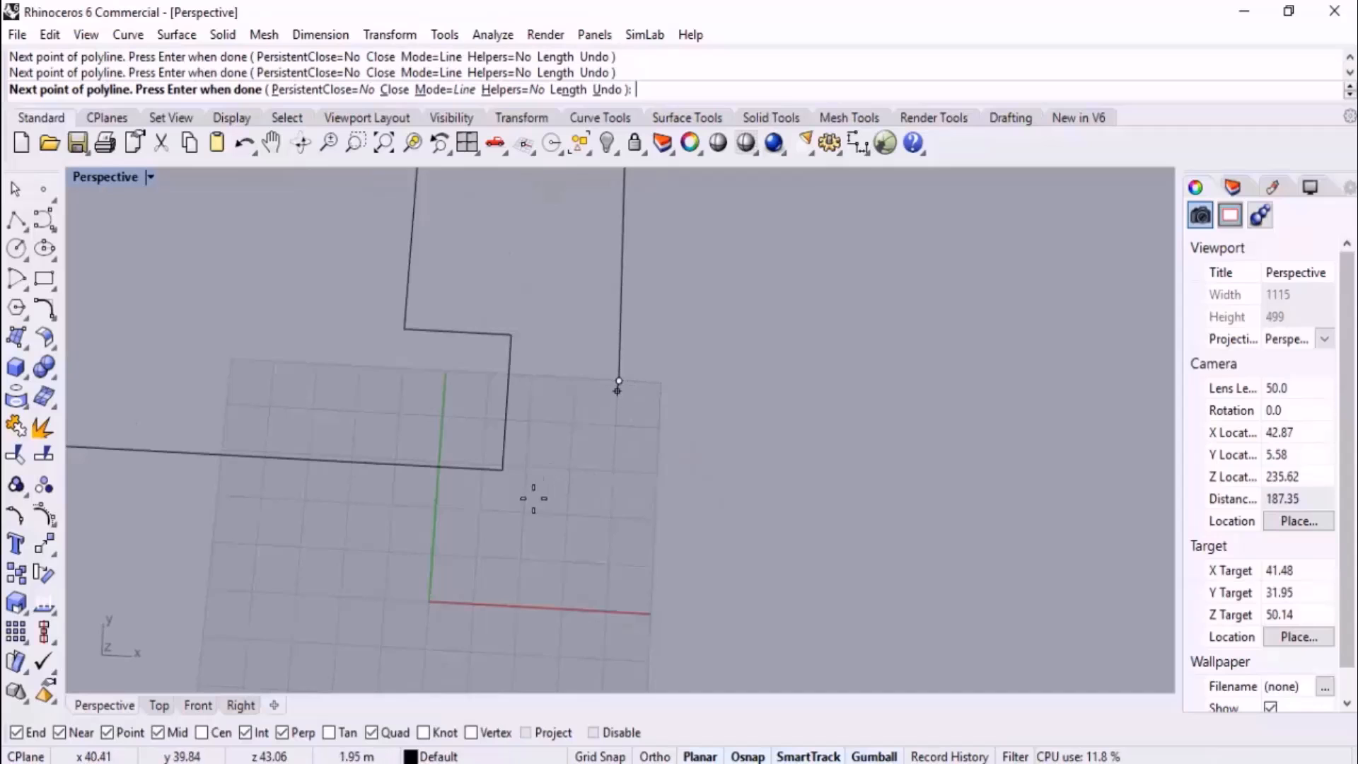
pyautogui.click(502, 470)
pyautogui.scroll(-8, 767, 588)
pyautogui.rightClick(623, 633)
pyautogui.moveTo(623, 633); pyautogui.dragTo(752, 433, button='right')
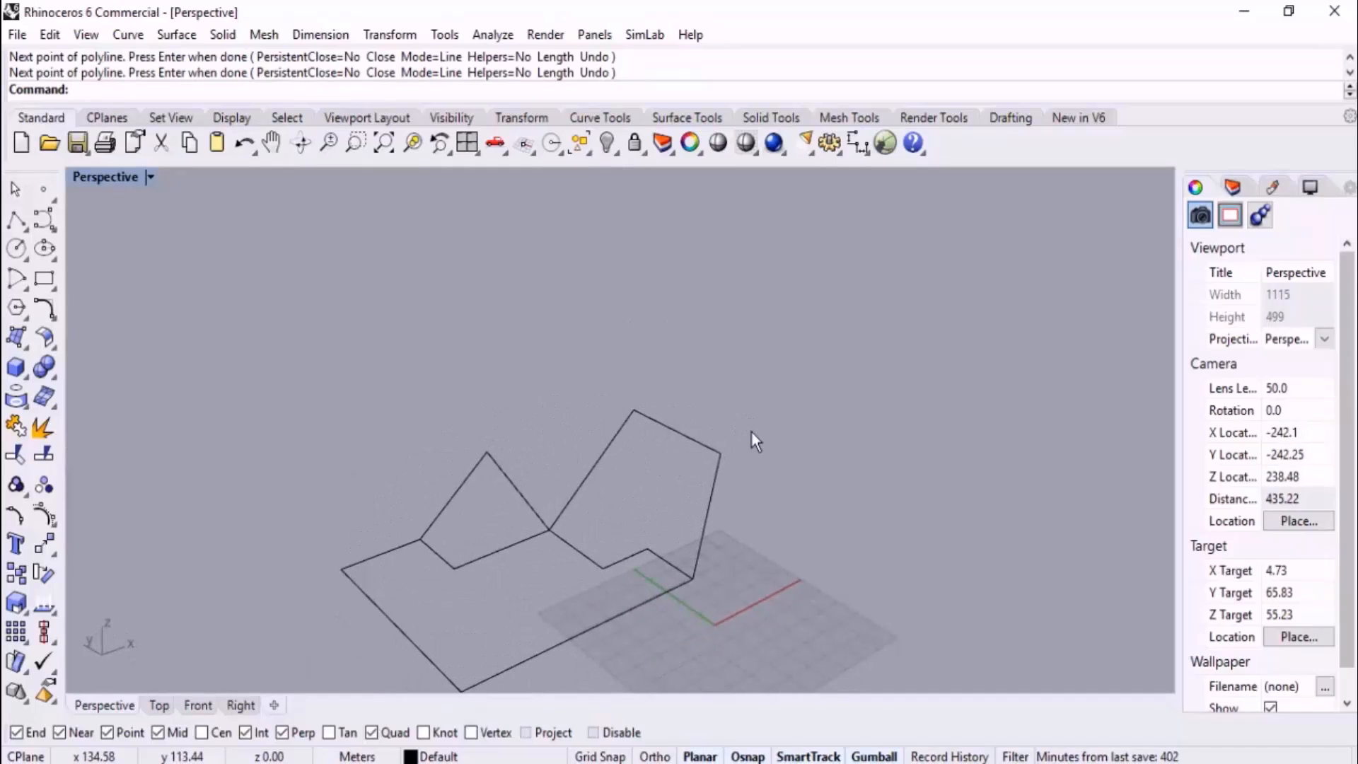
# - Delete the 3D zigzag polyline and return to the Top view
pyautogui.click(644, 460)
pyautogui.press('Delete')
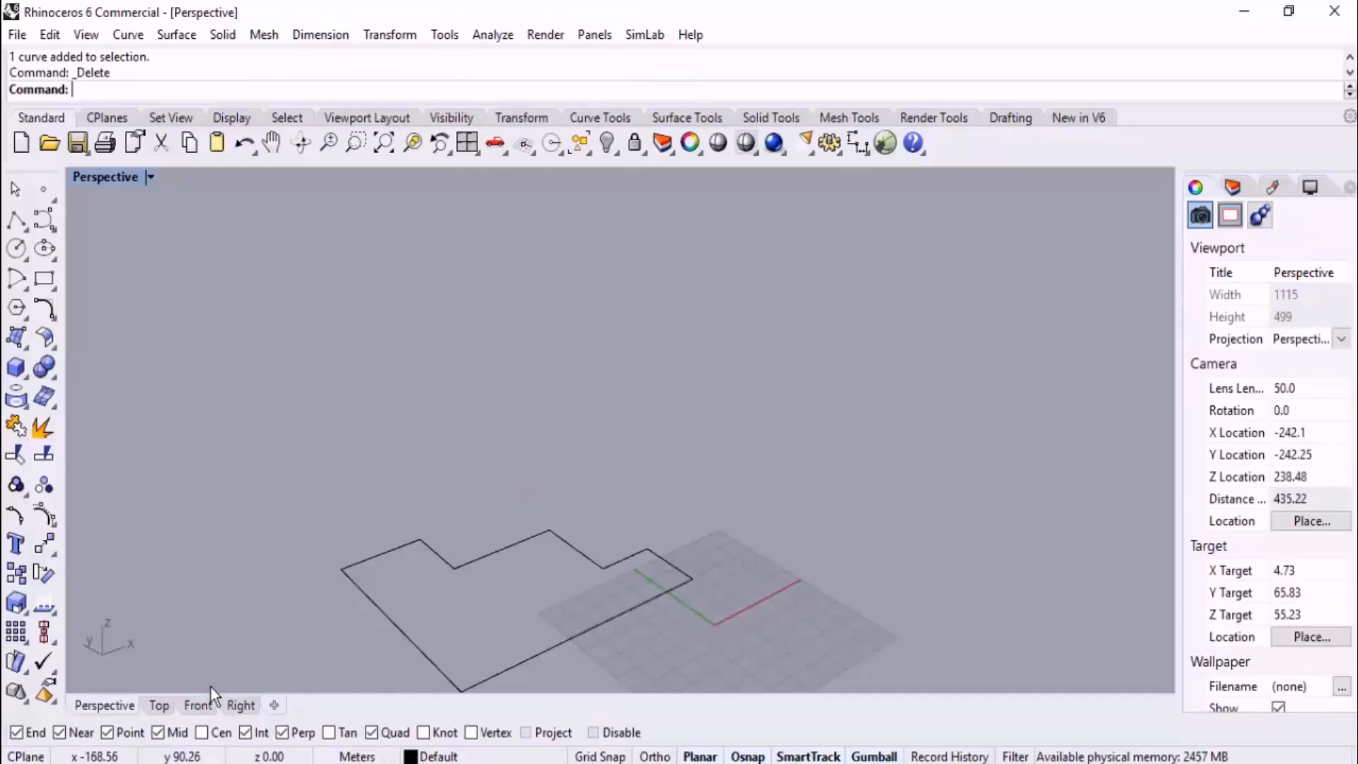
pyautogui.click(159, 706)
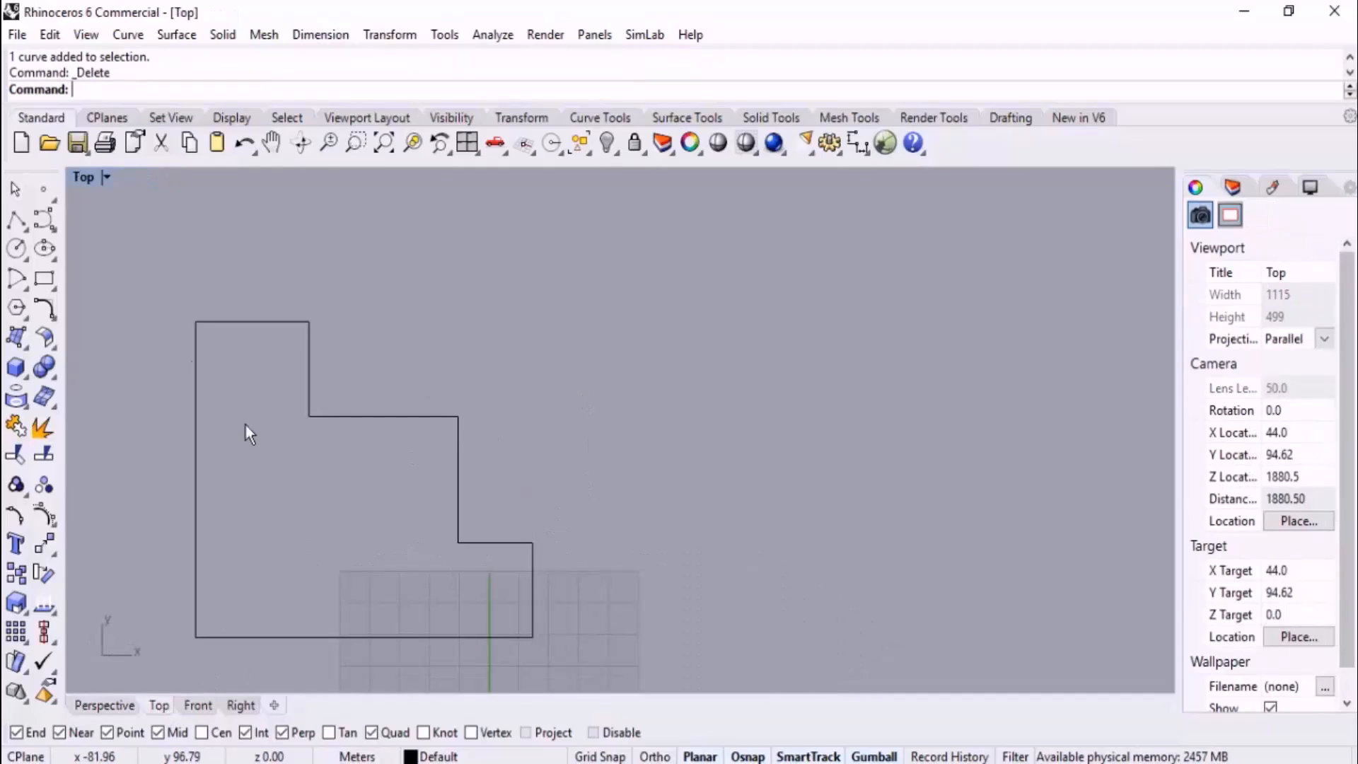
# - Start a polyline at the upper-right corner of the outline's top step in Top view and add five raised points in Front view
pyautogui.click(16, 220)
pyautogui.click(312, 313)
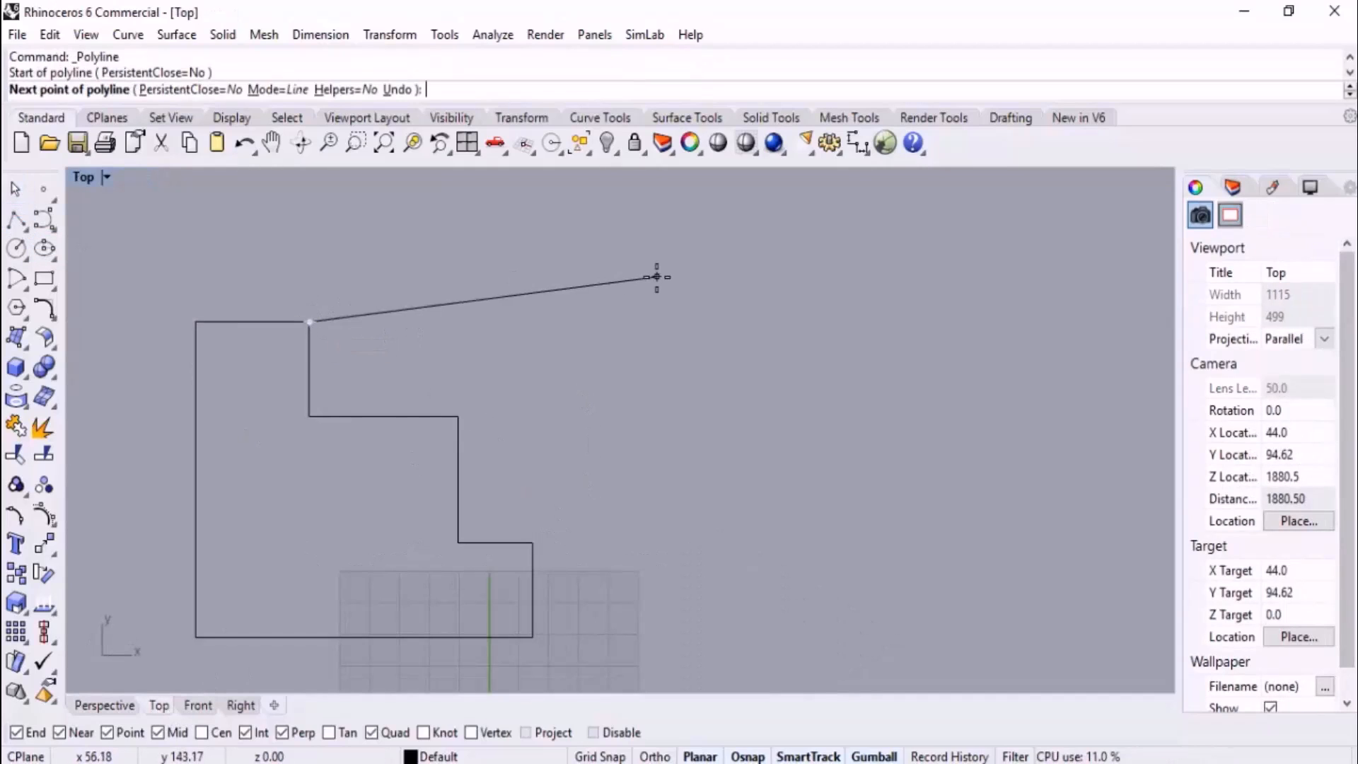
pyautogui.click(198, 706)
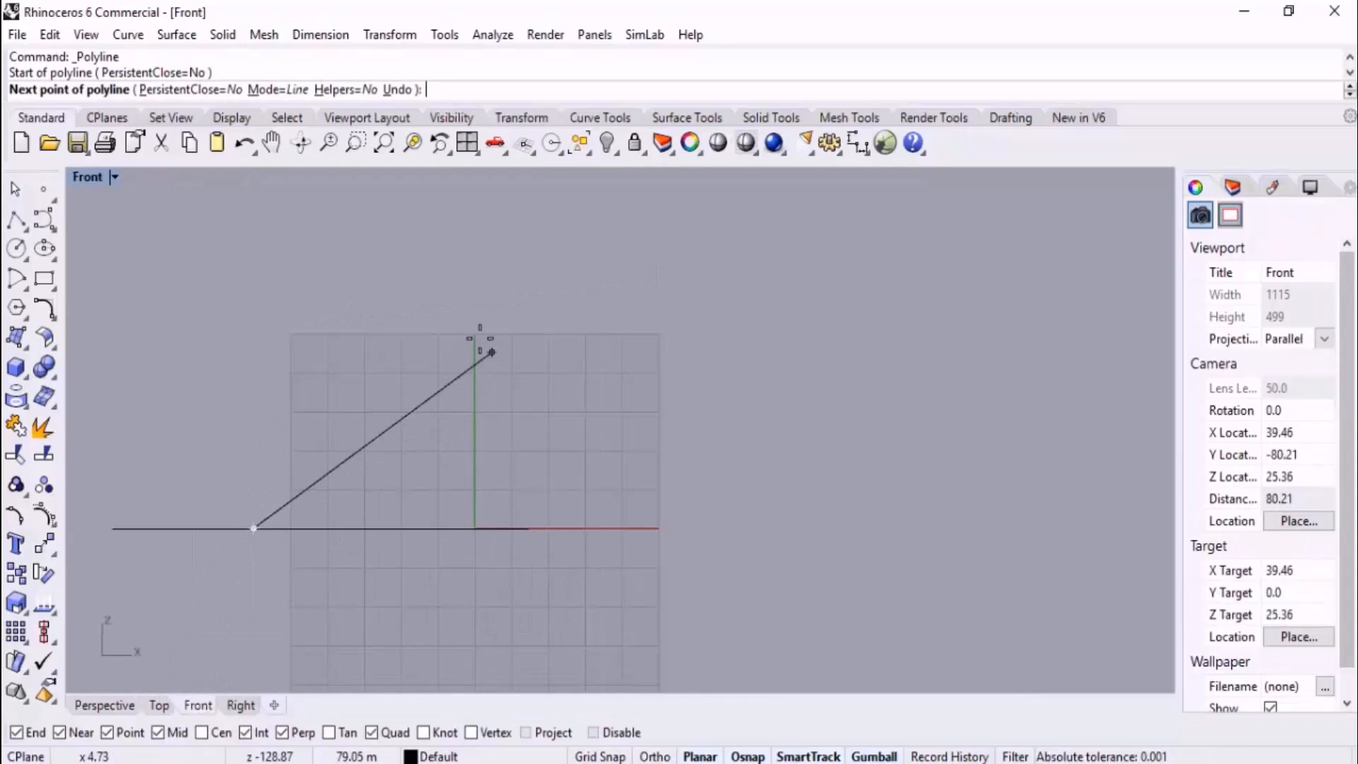
pyautogui.click(341, 396)
pyautogui.click(494, 397)
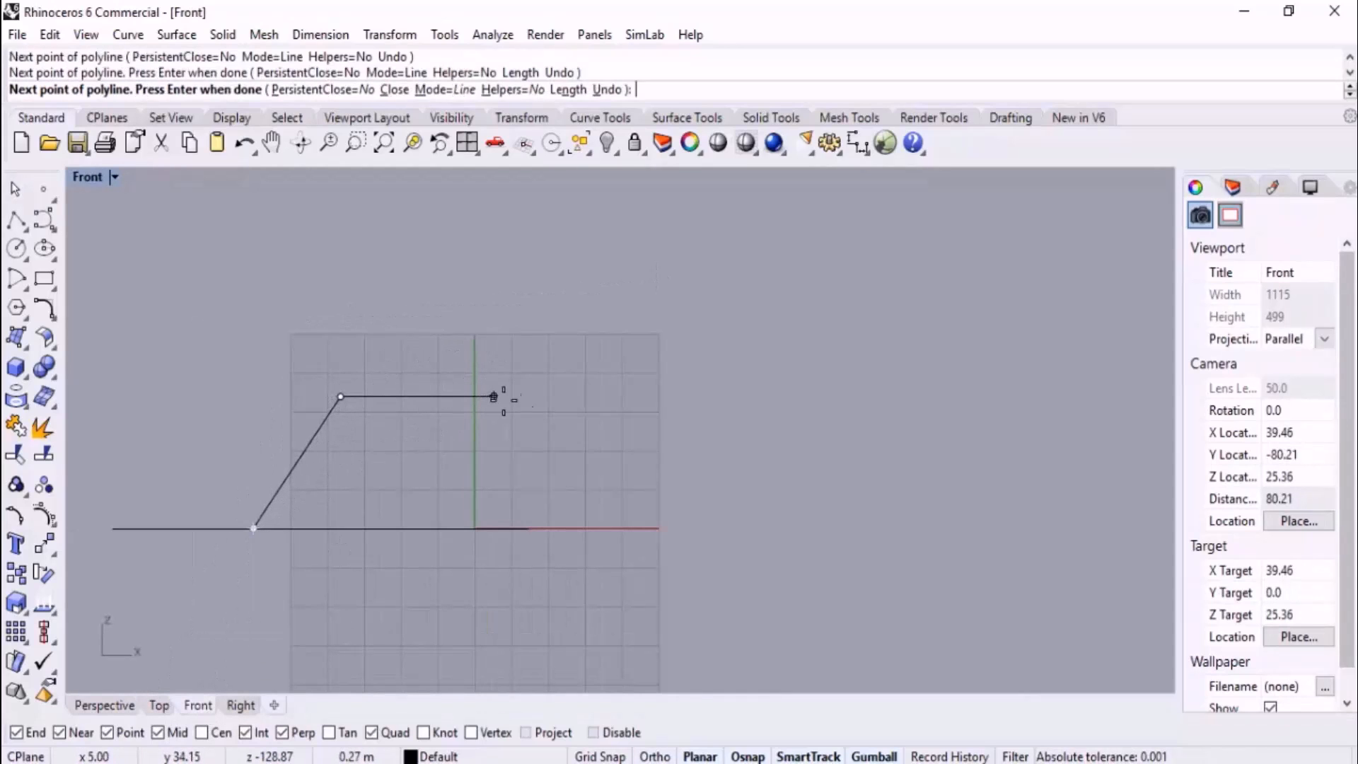
pyautogui.click(564, 449)
pyautogui.click(660, 384)
pyautogui.click(783, 382)
# - Continue the polyline in Top view straight down to the outline's lower edge level and end it on the outline's lower-right corner
pyautogui.click(159, 705)
pyautogui.scroll(-2, 482, 446)
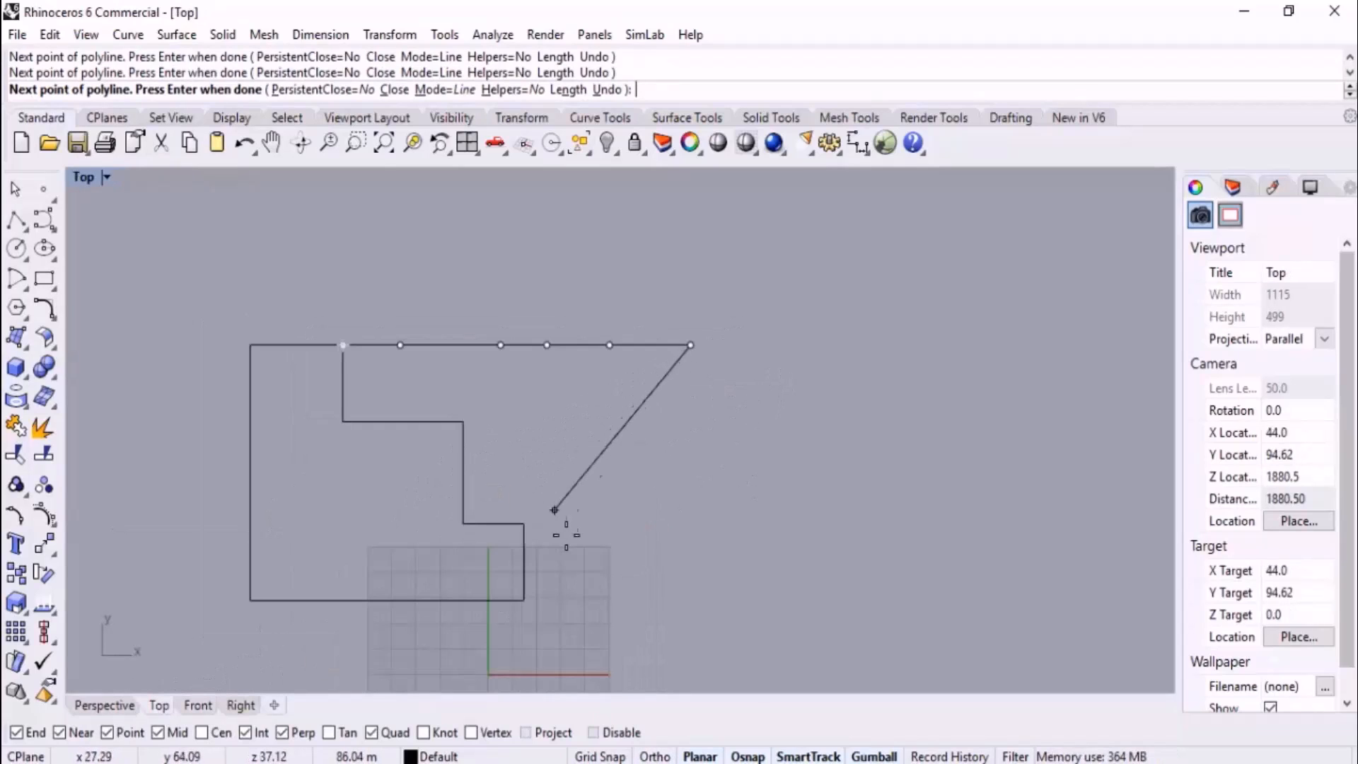
pyautogui.press('F8')
pyautogui.press('F8')
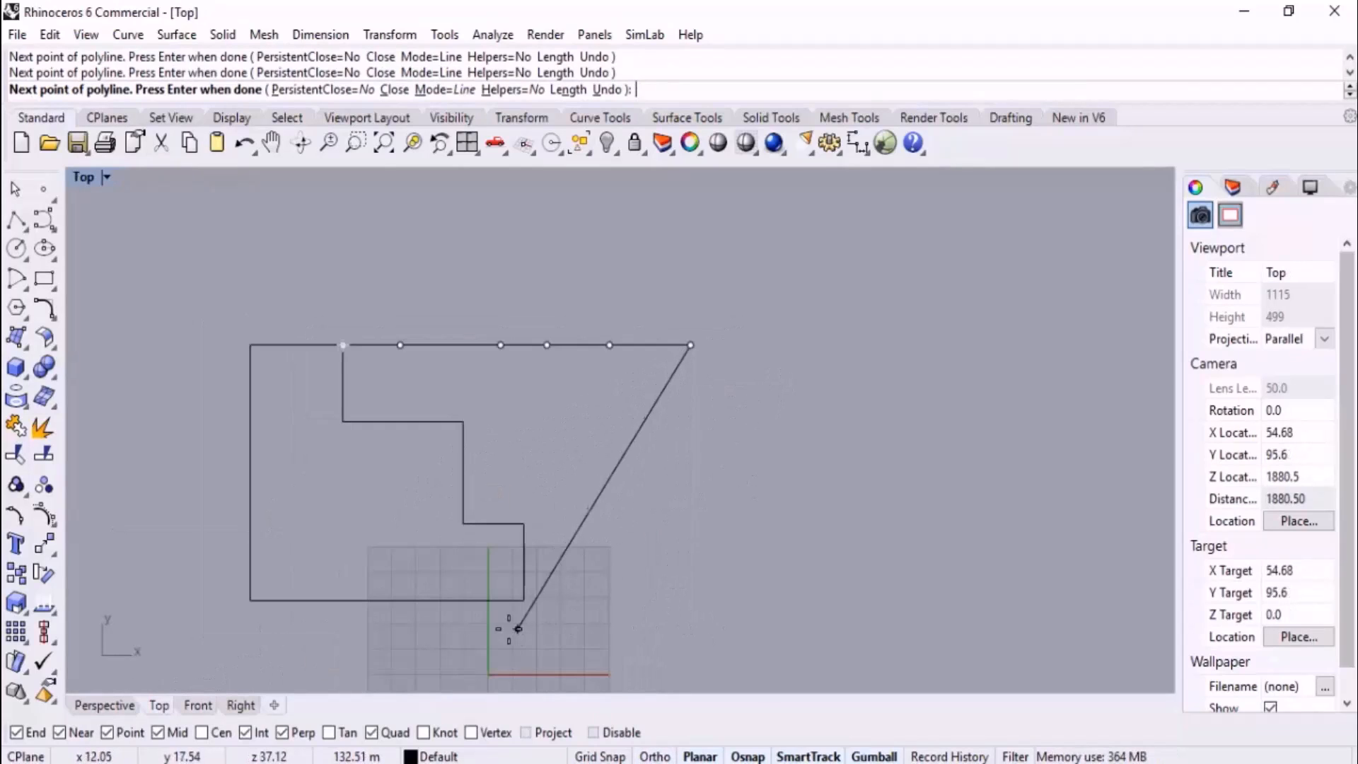
pyautogui.click(692, 601)
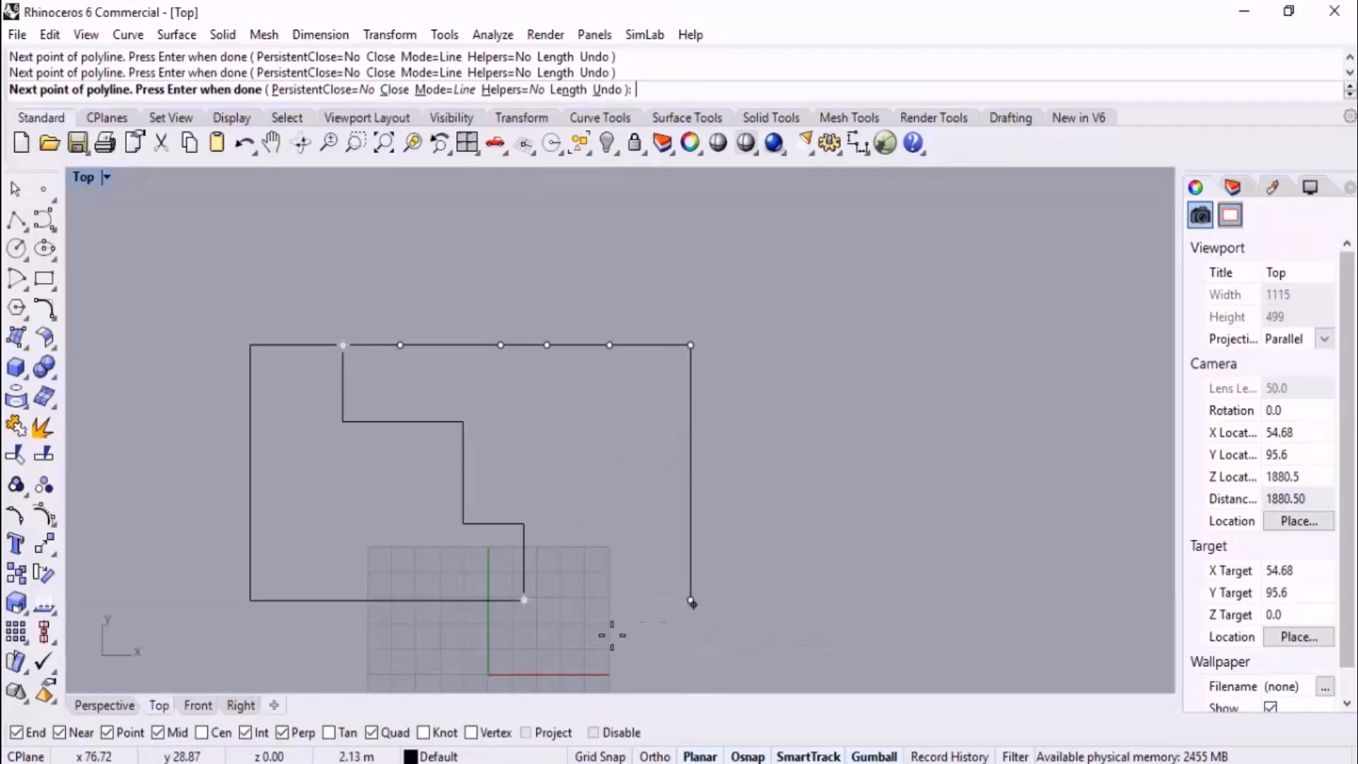
pyautogui.click(523, 598)
pyautogui.press('Return')
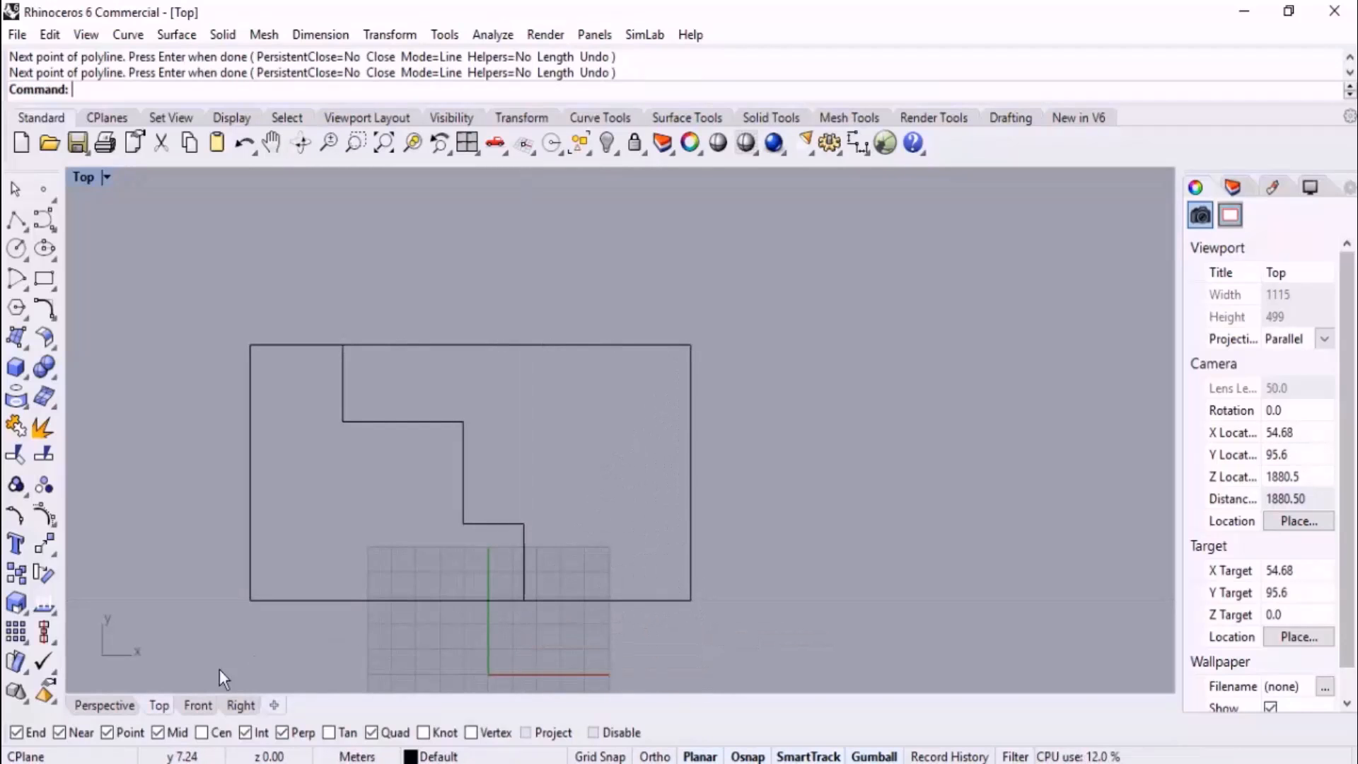
# - Inspect the raised polyline in Perspective view and delete it, keeping the stepped outline
pyautogui.click(118, 703)
pyautogui.moveTo(491, 594); pyautogui.dragTo(622, 458, button='right')
pyautogui.scroll(-6, 673, 393)
pyautogui.moveTo(673, 407); pyautogui.dragTo(649, 461, button='right')
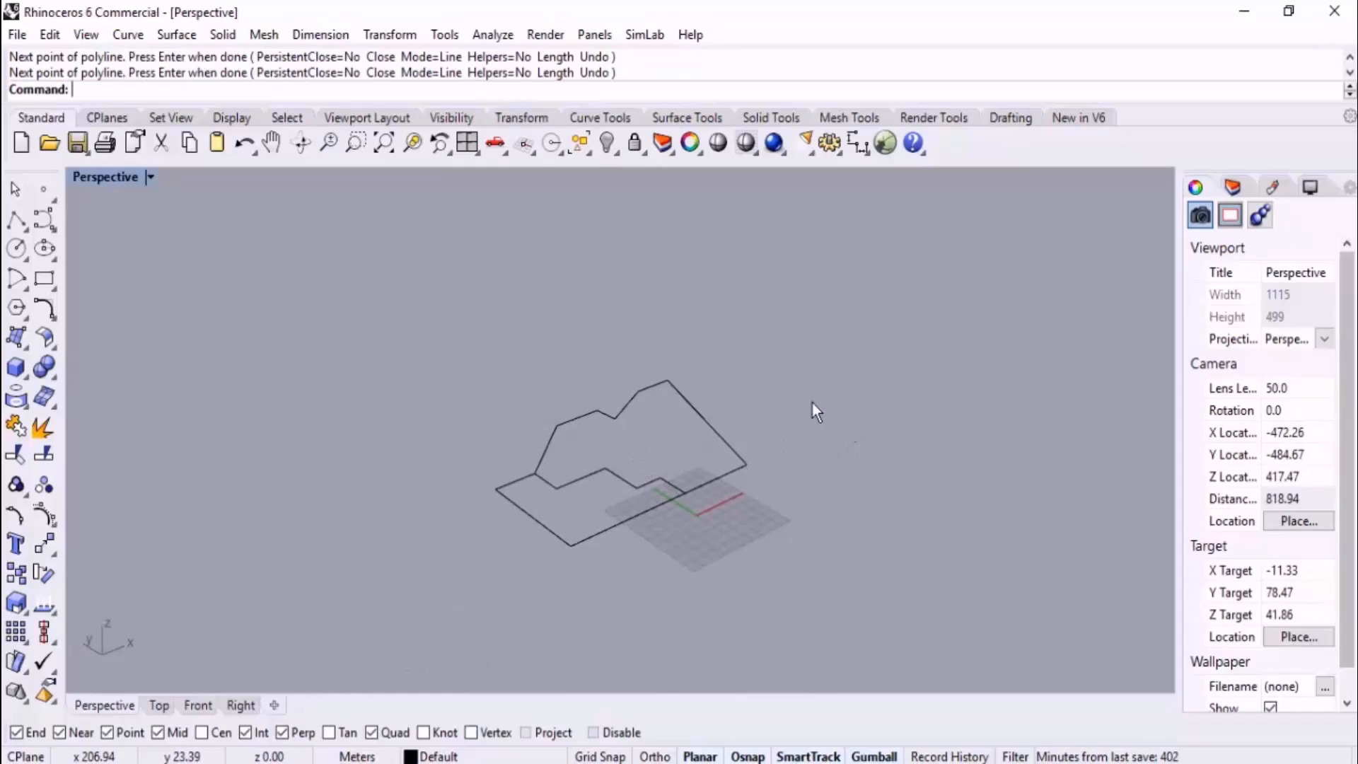
pyautogui.click(614, 418)
pyautogui.press('Delete')
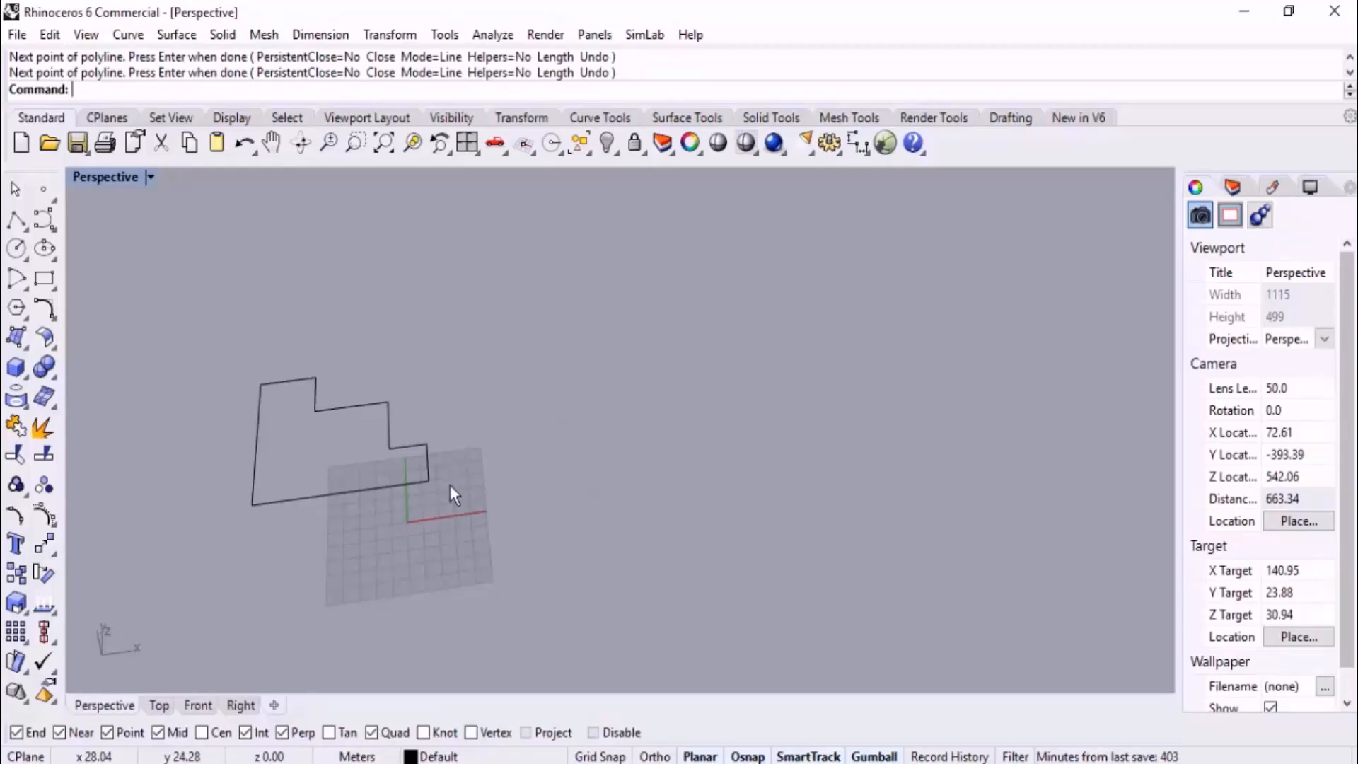
# - Start a zigzag polyline with six points on the construction plane beside the stepped outline in Perspective view
pyautogui.scroll(5, 492, 440)
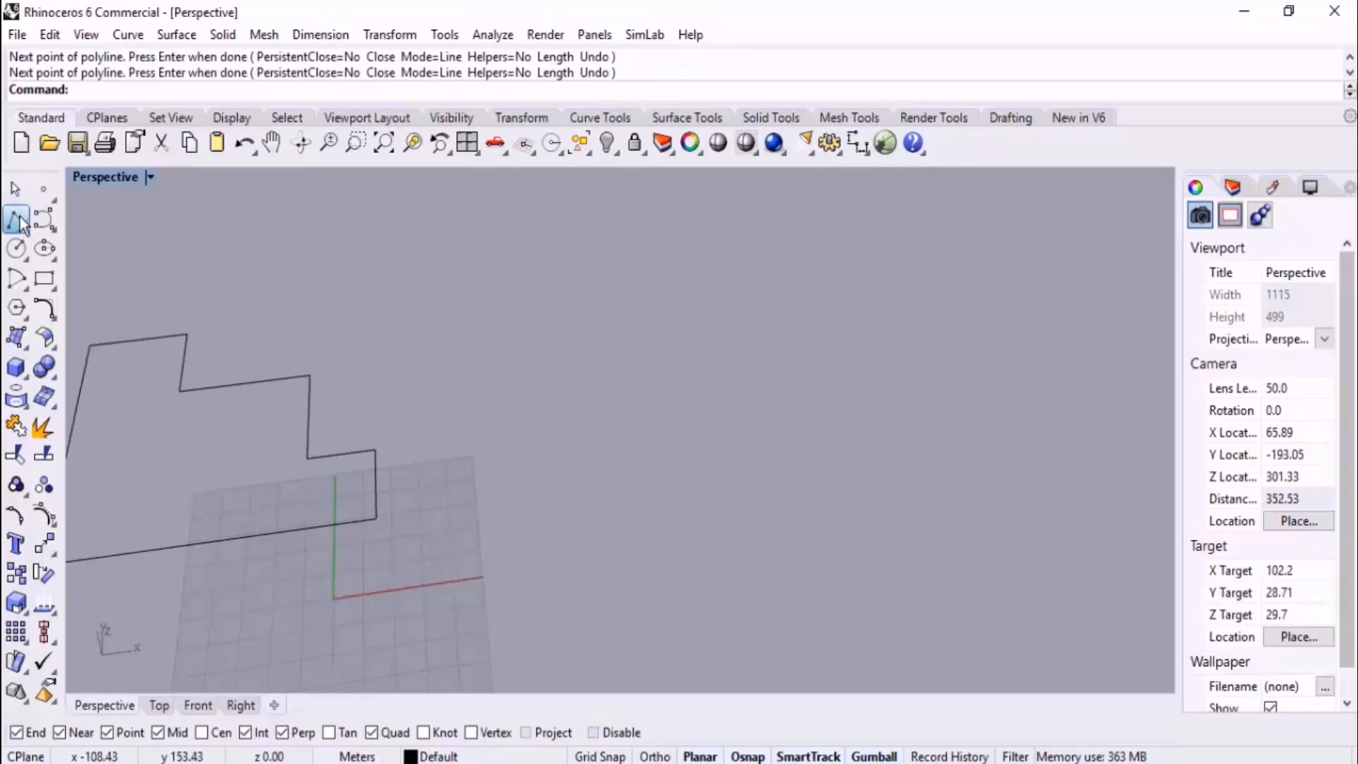
pyautogui.click(25, 219)
pyautogui.click(454, 487)
pyautogui.click(513, 436)
pyautogui.click(616, 465)
pyautogui.click(669, 398)
pyautogui.click(739, 453)
pyautogui.click(848, 431)
# - Add the polyline's next point in elevator mode, raising it vertically to about 69 m above the construction plane
pyautogui.scroll(-1, 598, 466)
pyautogui.moveTo(597, 468)
pyautogui.mouseDown(button='right')
pyautogui.moveTo(590, 409)
pyautogui.moveTo(607, 311)
pyautogui.moveTo(594, 444)
pyautogui.mouseUp(button='right')
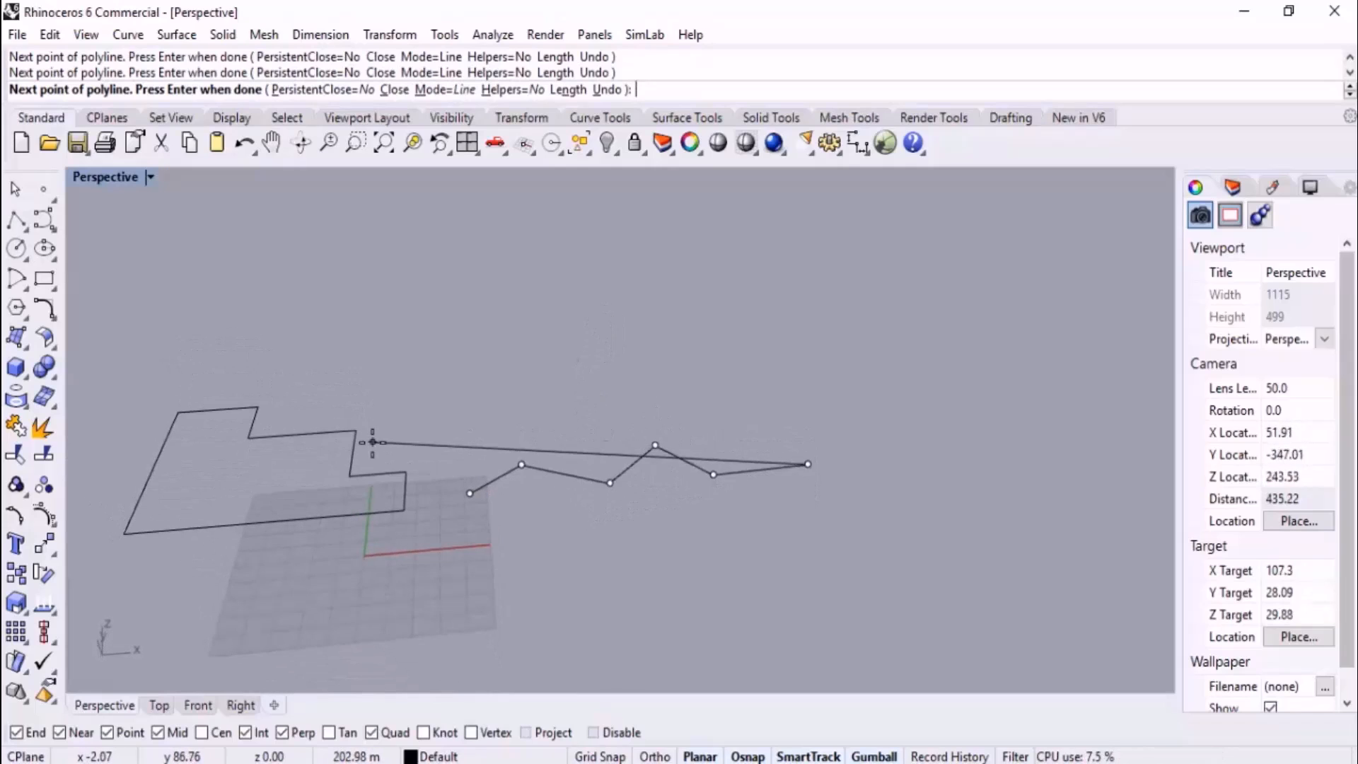
pyautogui.scroll(-10, 375, 443)
pyautogui.scroll(10, 570, 458)
pyautogui.scroll(4, 384, 417)
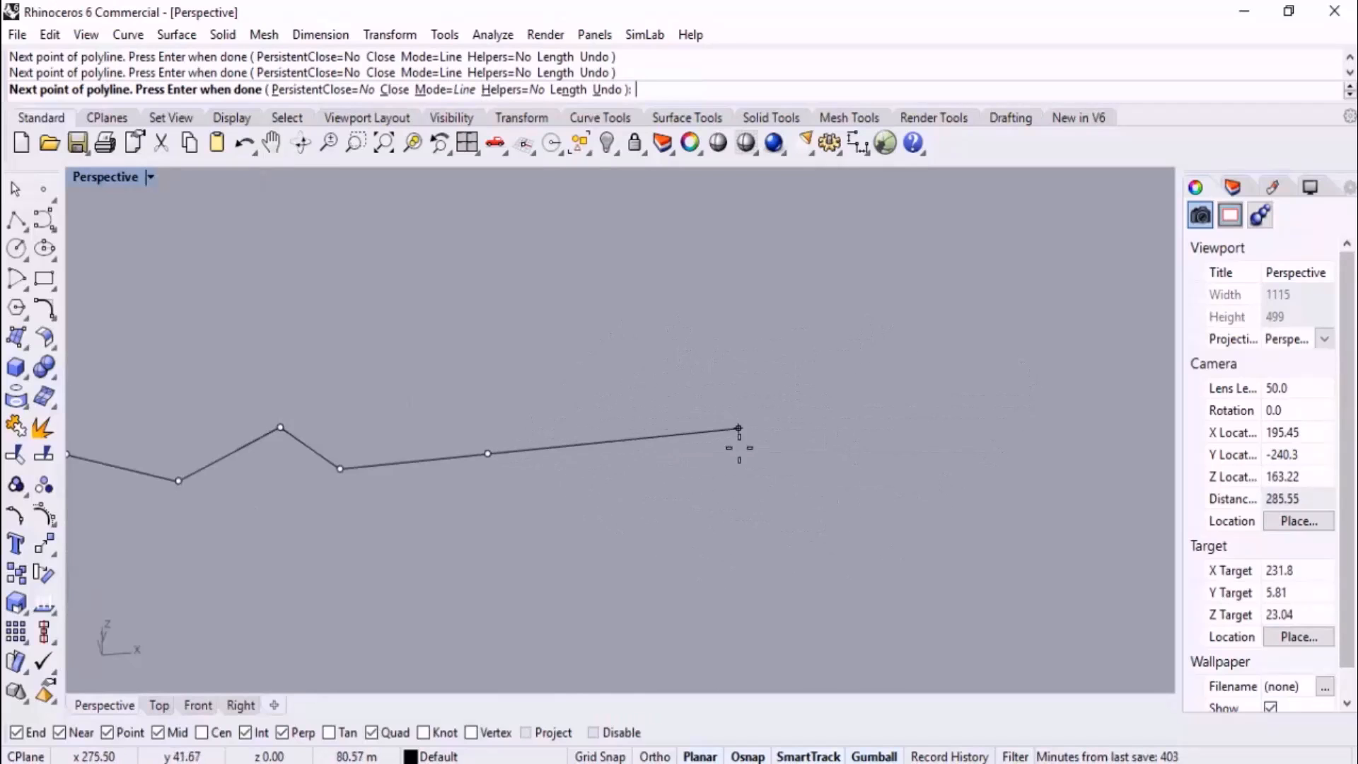
pyautogui.keyDown('ctrl'); pyautogui.click(686, 436); pyautogui.keyUp('ctrl')
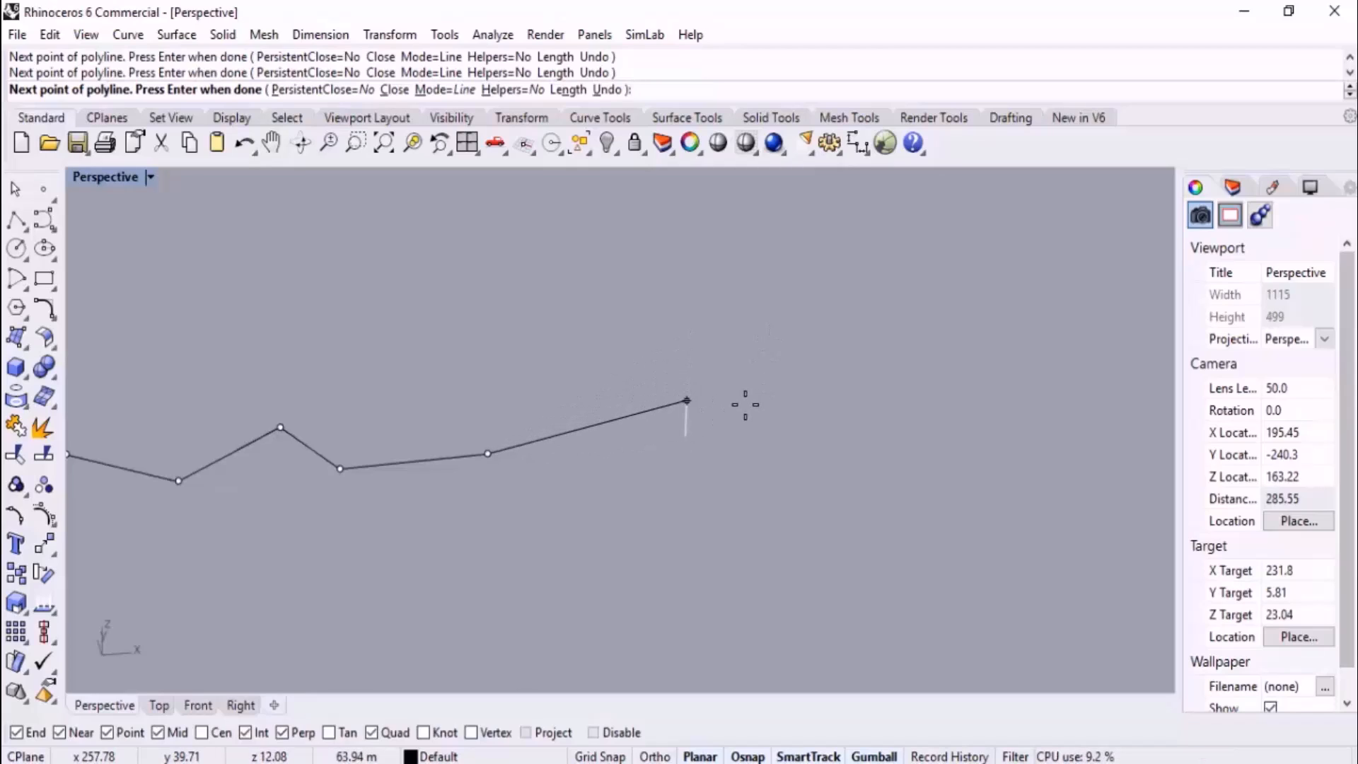
pyautogui.moveTo(703, 342); pyautogui.dragTo(818, 364, button='right')
pyautogui.moveTo(505, 509); pyautogui.dragTo(651, 485, button='right')
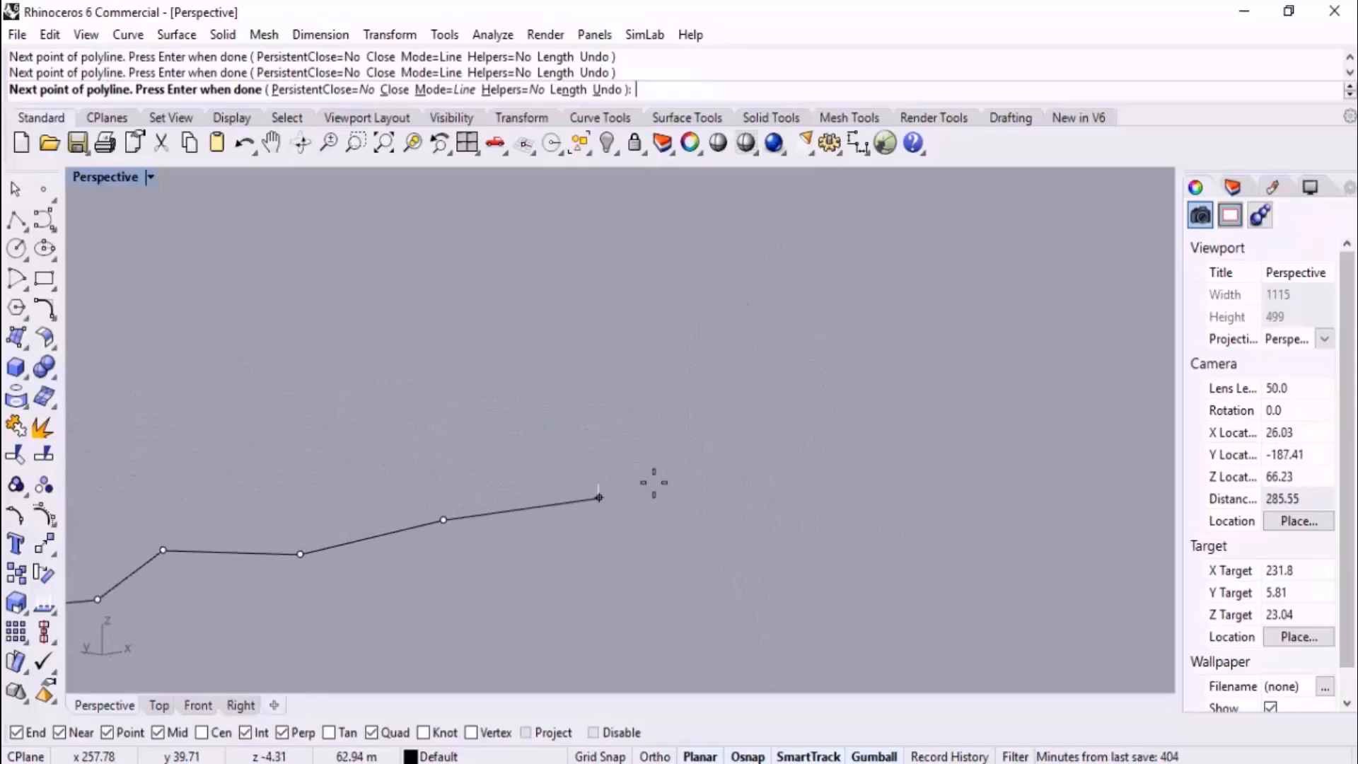
pyautogui.moveTo(625, 372); pyautogui.dragTo(576, 563, button='right')
pyautogui.click(585, 288)
# - Add another polyline point in elevator mode, raised to about 151 m above the construction plane
pyautogui.scroll(-6, 357, 456)
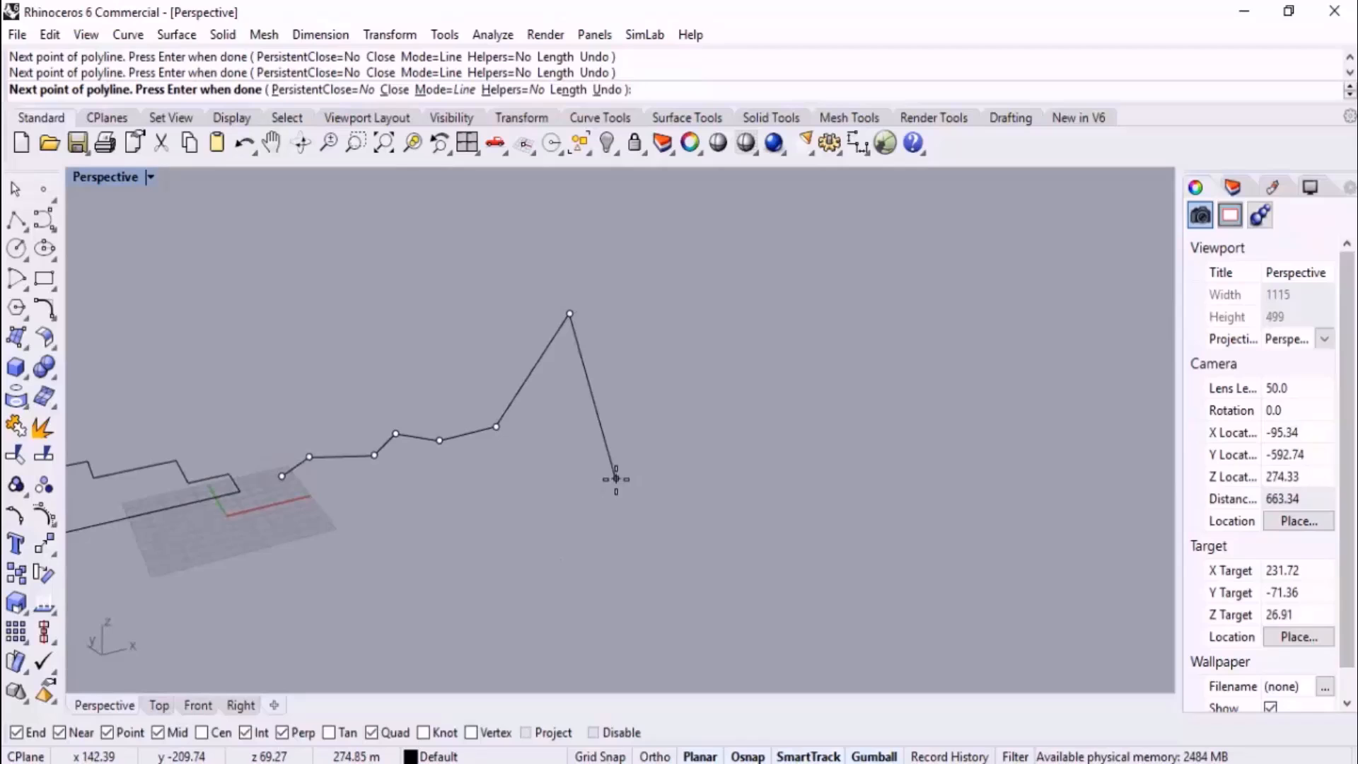
pyautogui.scroll(-3, 616, 479)
pyautogui.scroll(5, 642, 445)
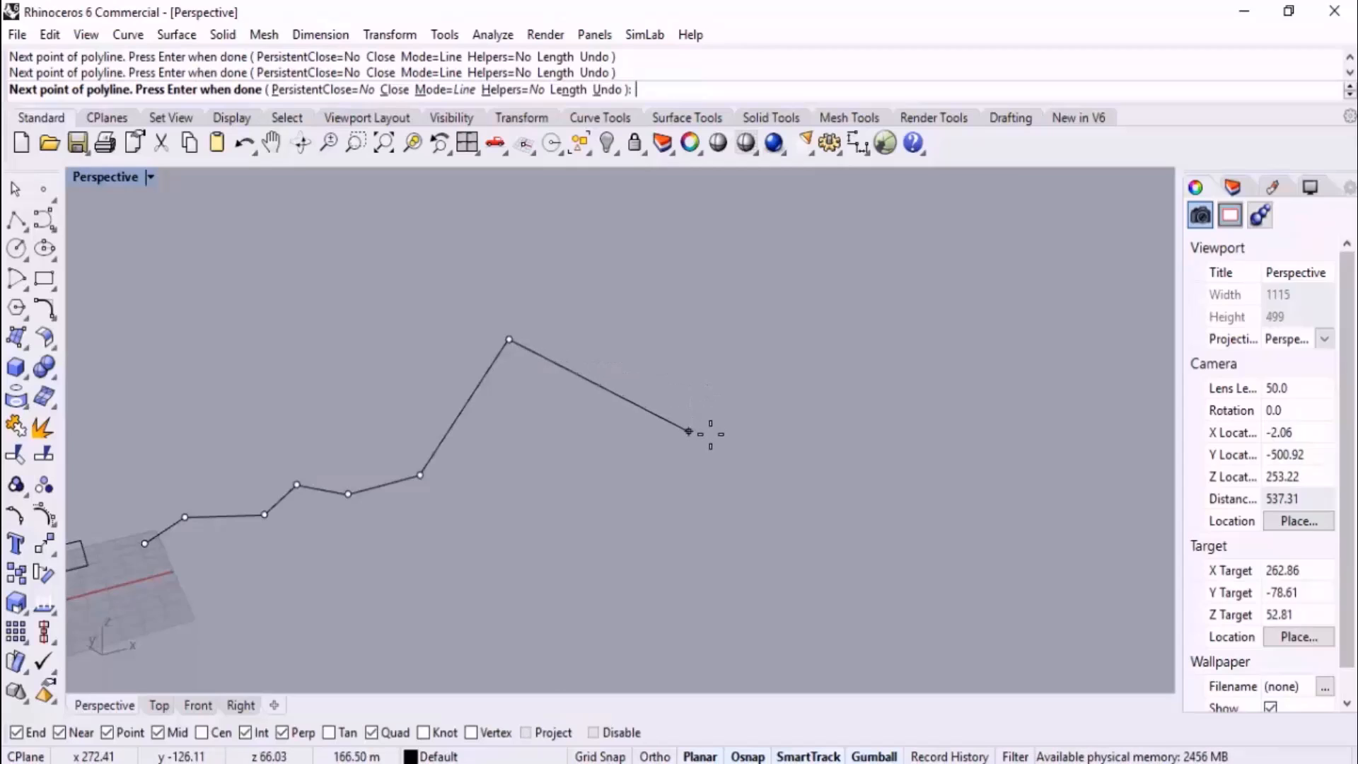
pyautogui.moveTo(728, 449); pyautogui.dragTo(481, 484, button='right')
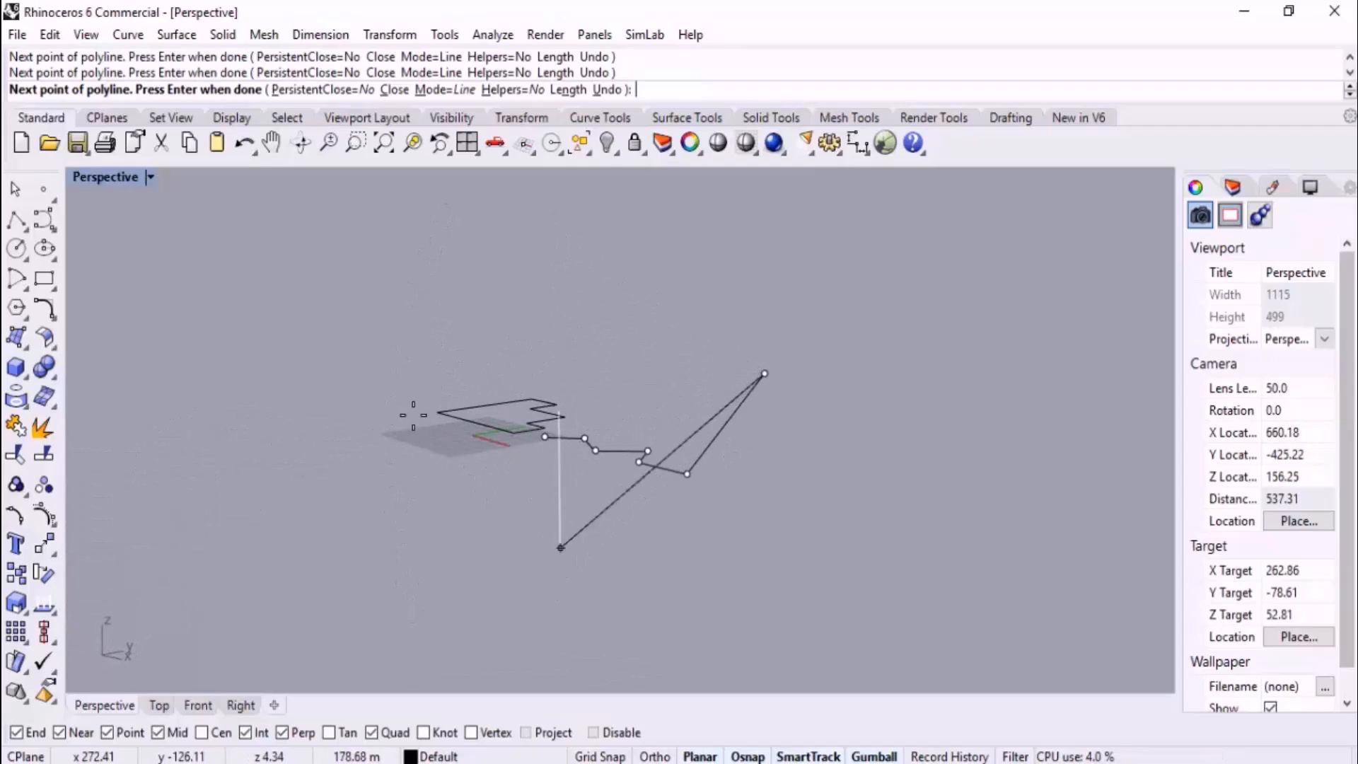
pyautogui.click(418, 227)
# - Add a last point in elevator mode with a vertical distance of 60 m and finish the polyline
pyautogui.scroll(-6, 805, 513)
pyautogui.moveTo(562, 499); pyautogui.dragTo(814, 591, button='right')
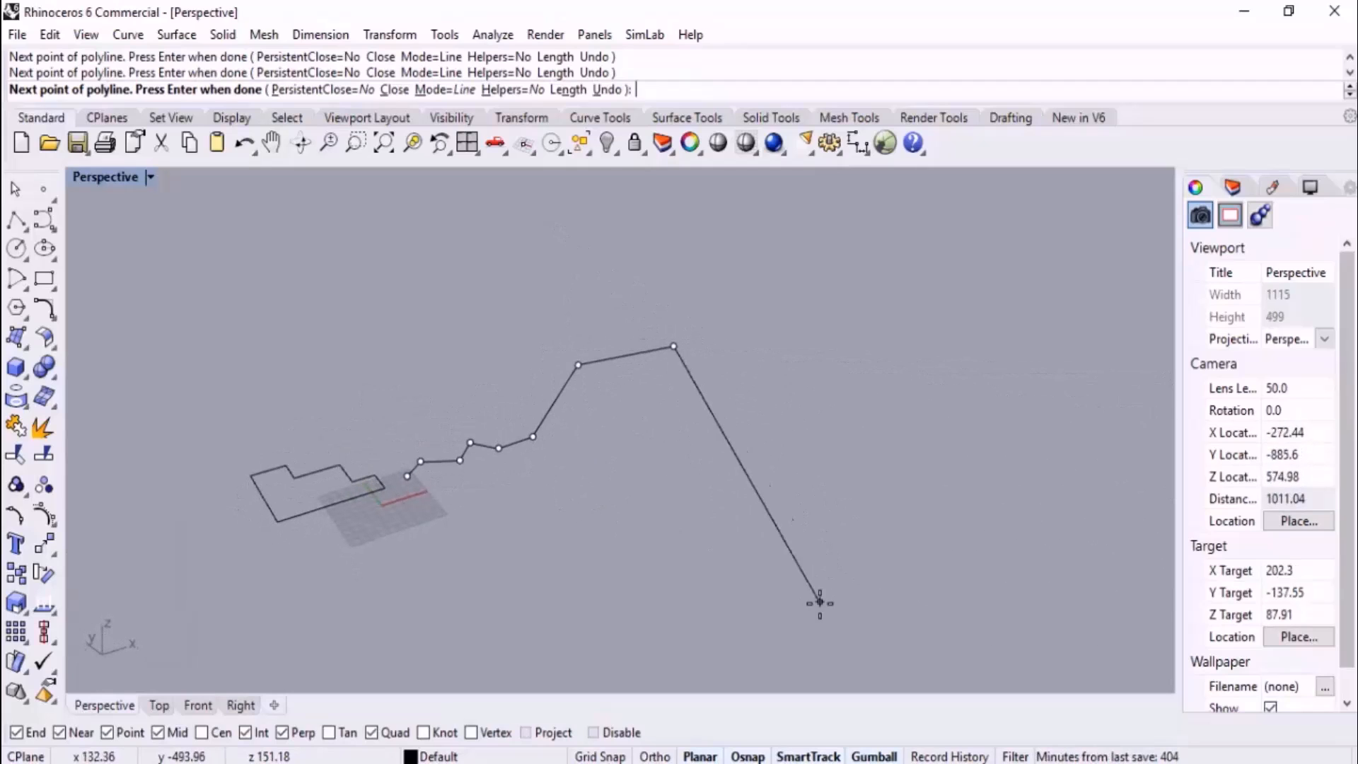
pyautogui.scroll(4, 708, 442)
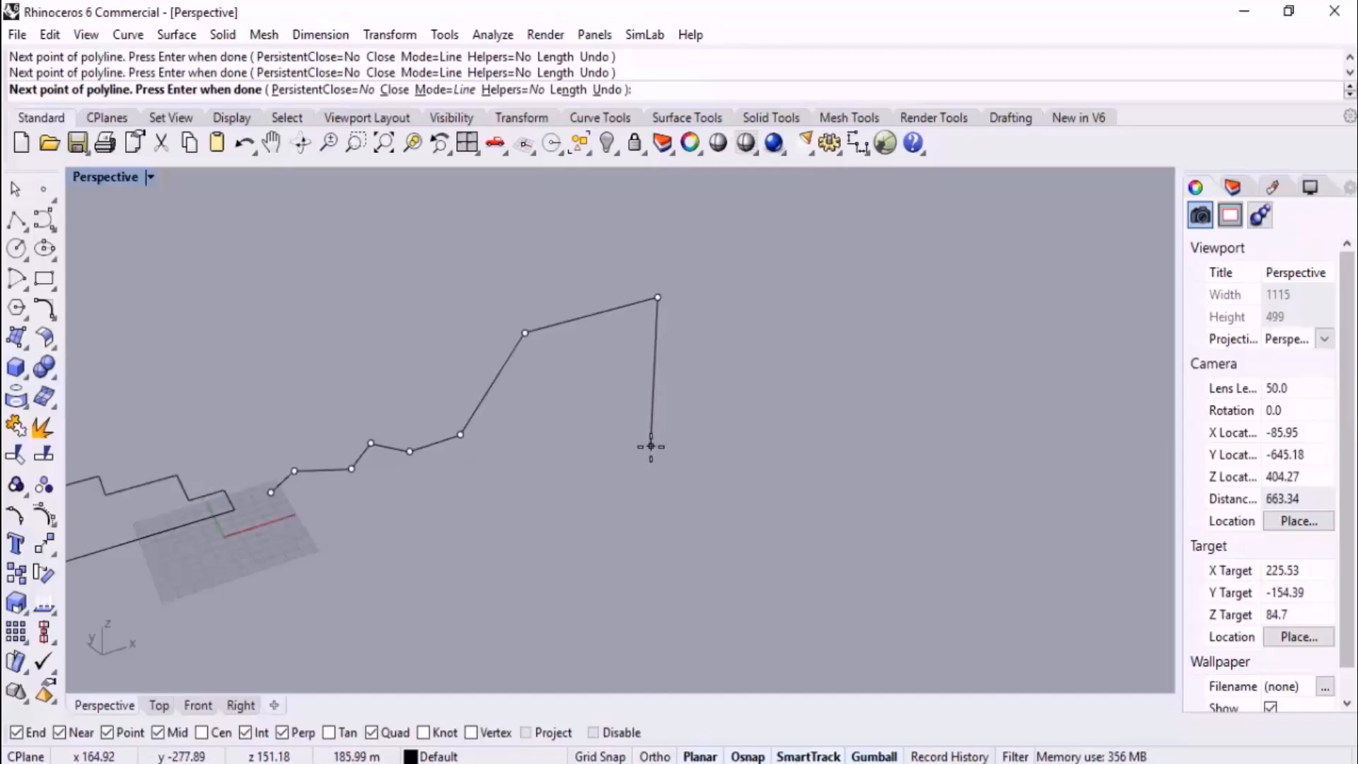
pyautogui.keyDown('ctrl'); pyautogui.click(651, 446); pyautogui.keyUp('ctrl')
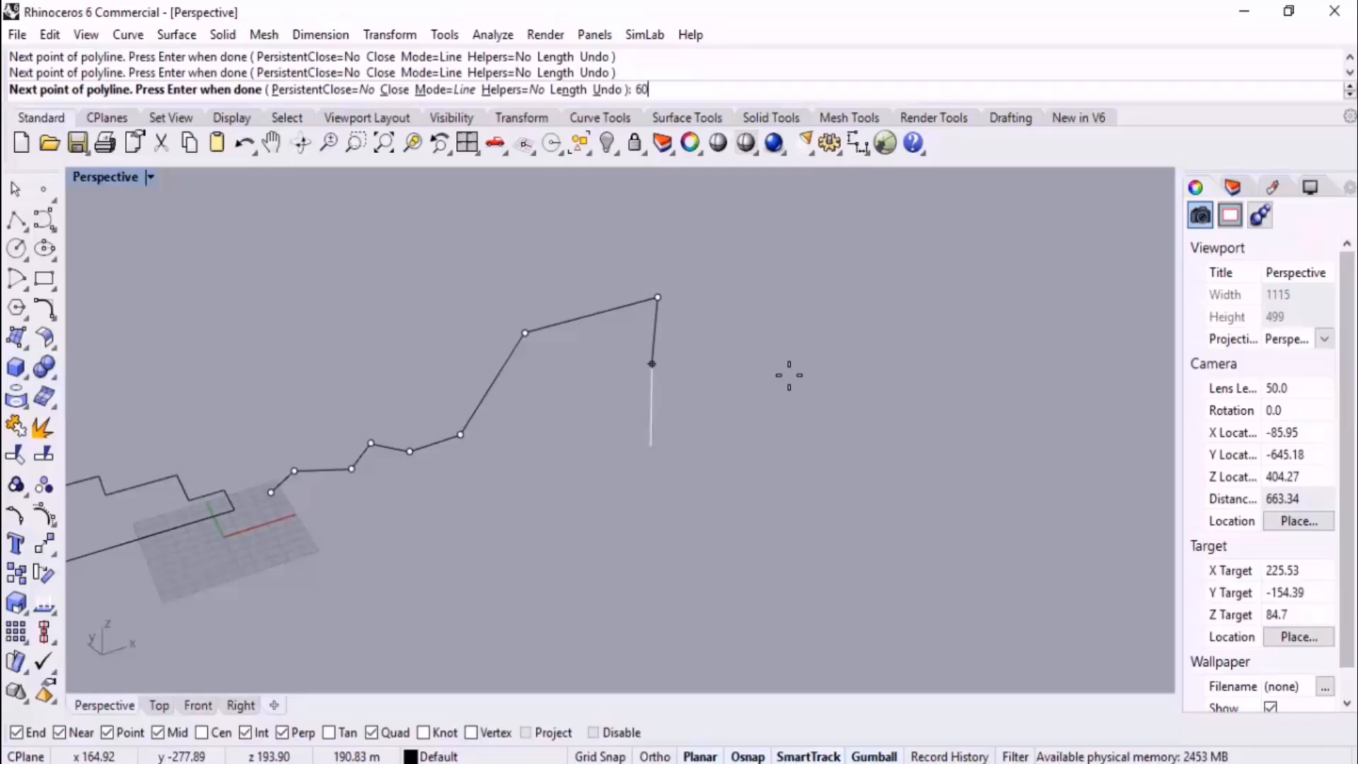
pyautogui.press('Return')
pyautogui.moveTo(639, 430)
pyautogui.mouseDown(button='right')
pyautogui.moveTo(758, 363)
pyautogui.moveTo(819, 377)
pyautogui.moveTo(652, 432)
pyautogui.mouseUp(button='right')
pyautogui.scroll(-4, 601, 386)
pyautogui.rightClick(719, 506)
pyautogui.moveTo(718, 506); pyautogui.dragTo(822, 508, button='right')
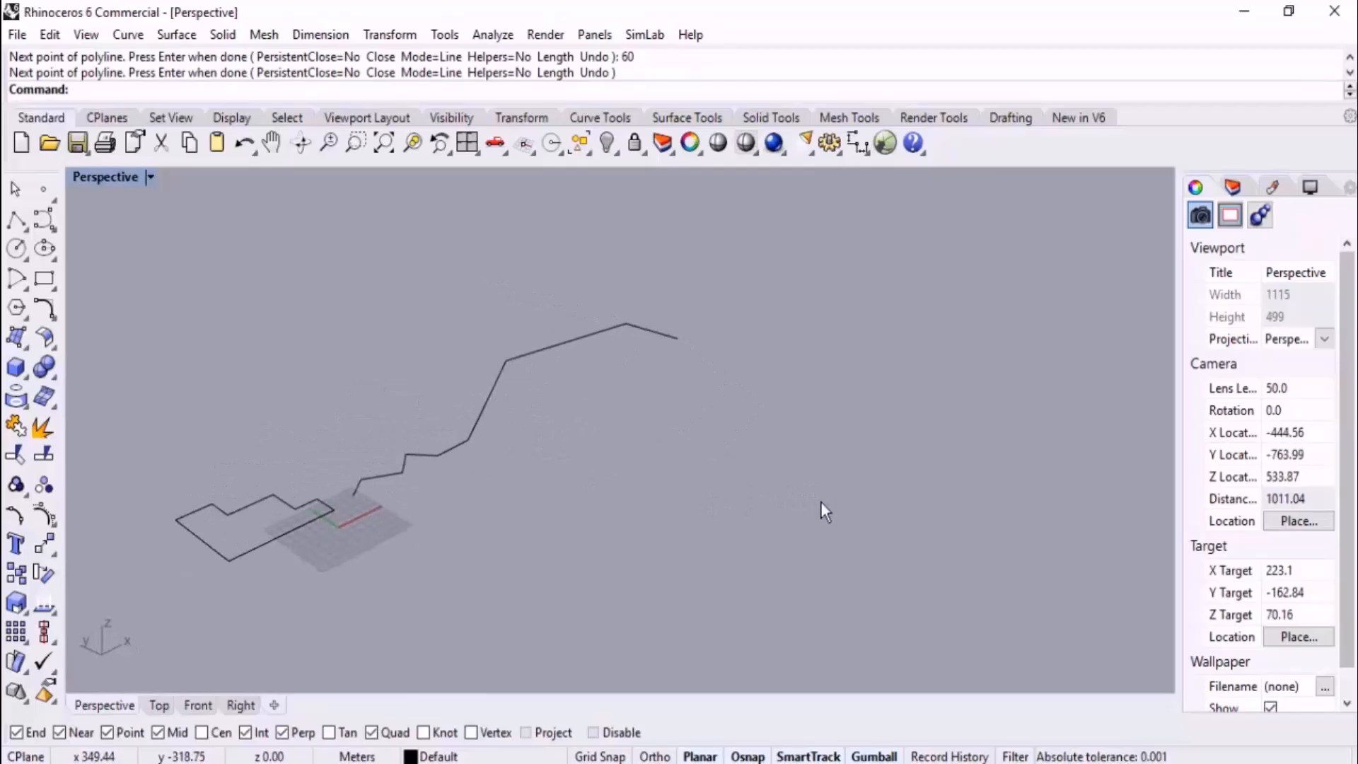
# - Delete the long rising polyline in Perspective view, leaving only the stepped outline
pyautogui.moveTo(692, 276); pyautogui.dragTo(567, 461)
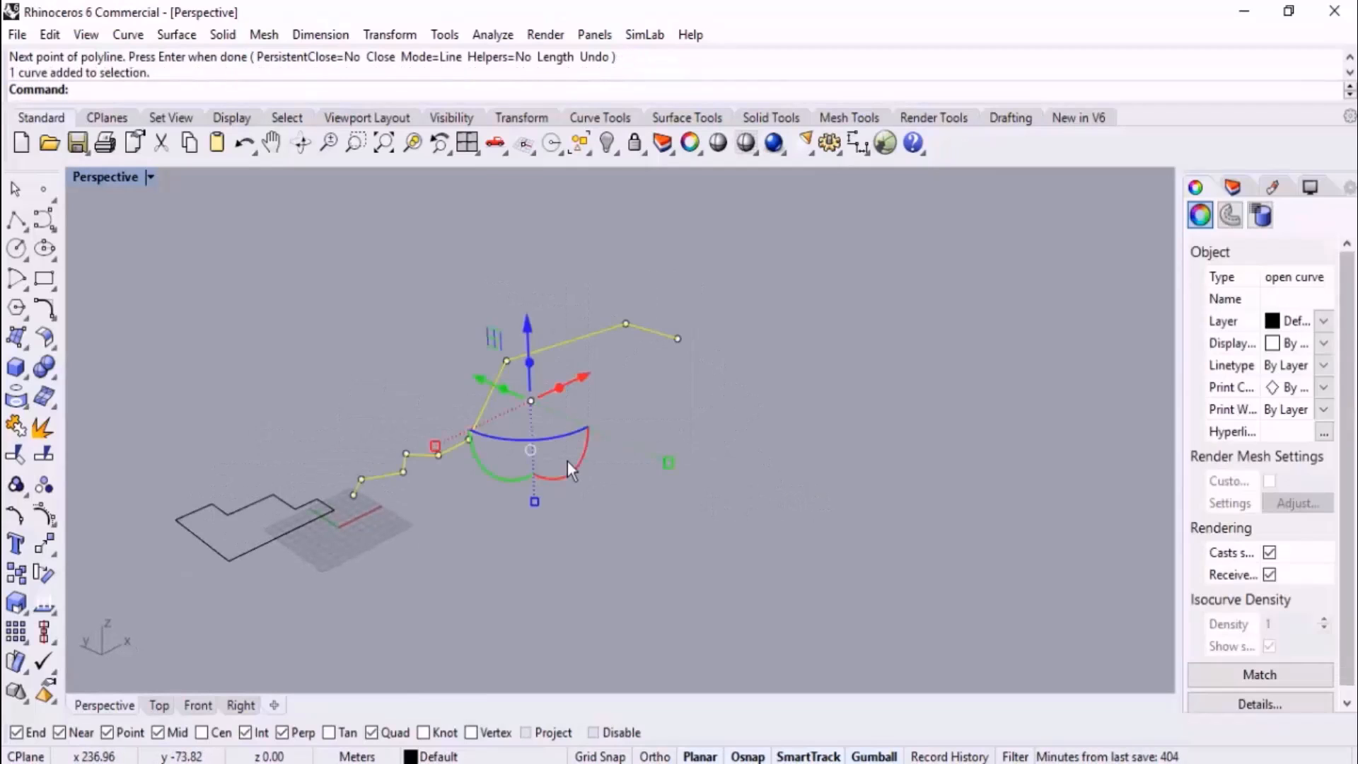
pyautogui.press('Delete')
pyautogui.moveTo(592, 472); pyautogui.dragTo(454, 553, button='right')
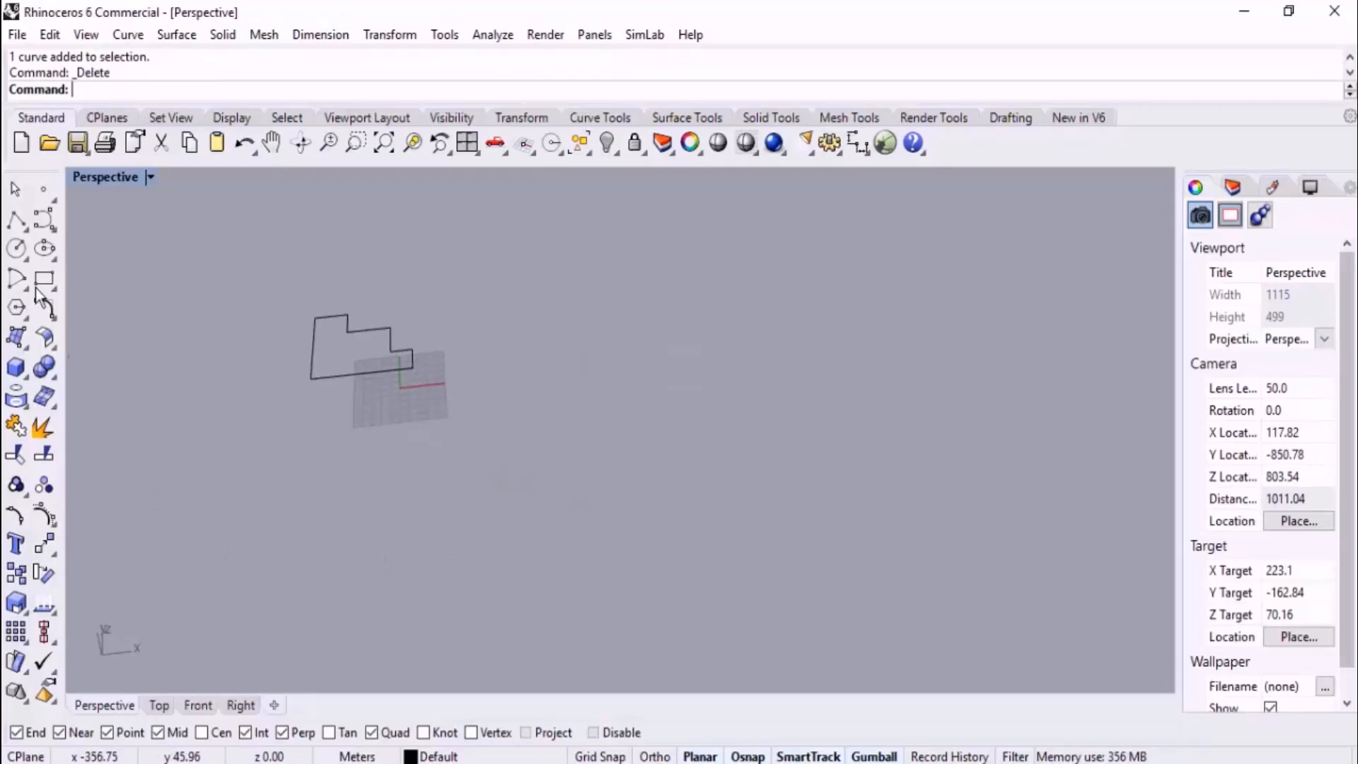
# - Start a polyline with three points on the construction plane to the outline's right in Perspective view
pyautogui.click(15, 220)
pyautogui.scroll(8, 443, 340)
pyautogui.click(309, 412)
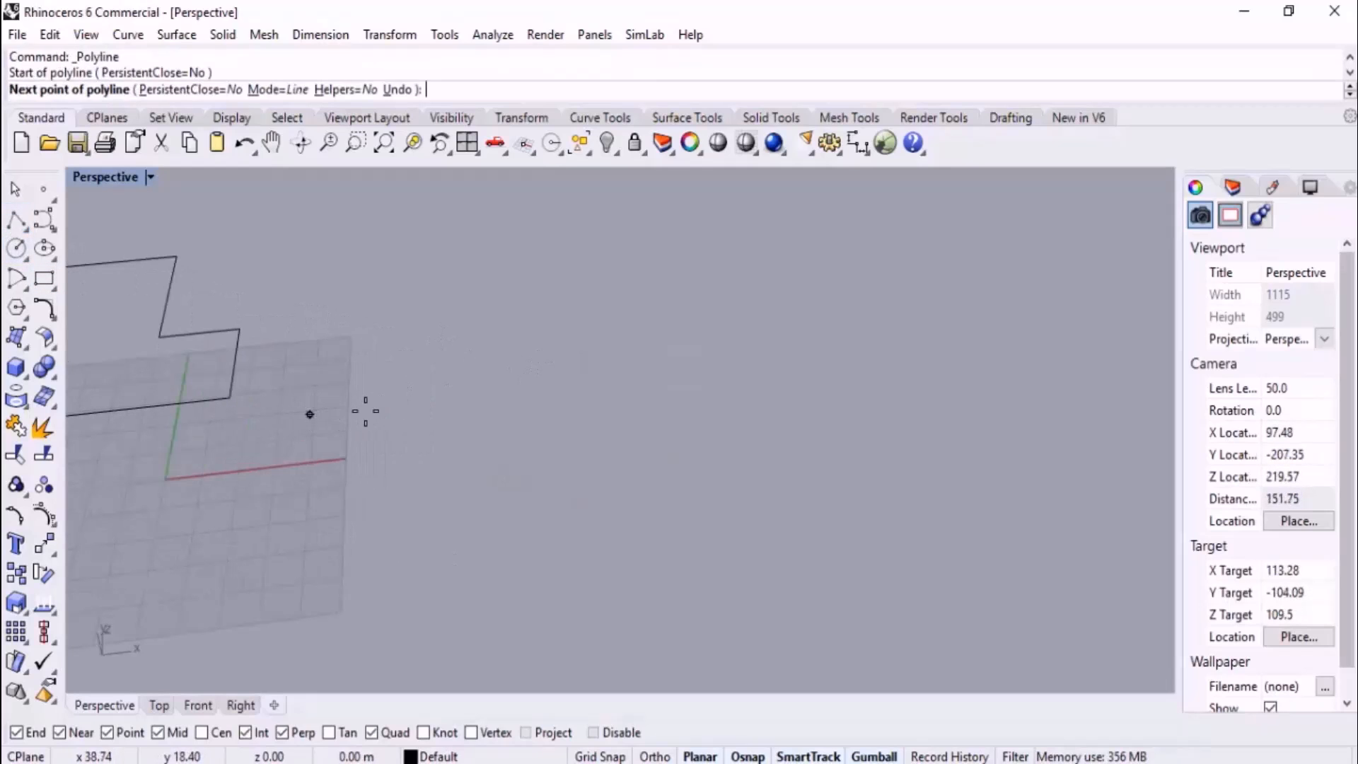
pyautogui.click(472, 447)
pyautogui.click(604, 384)
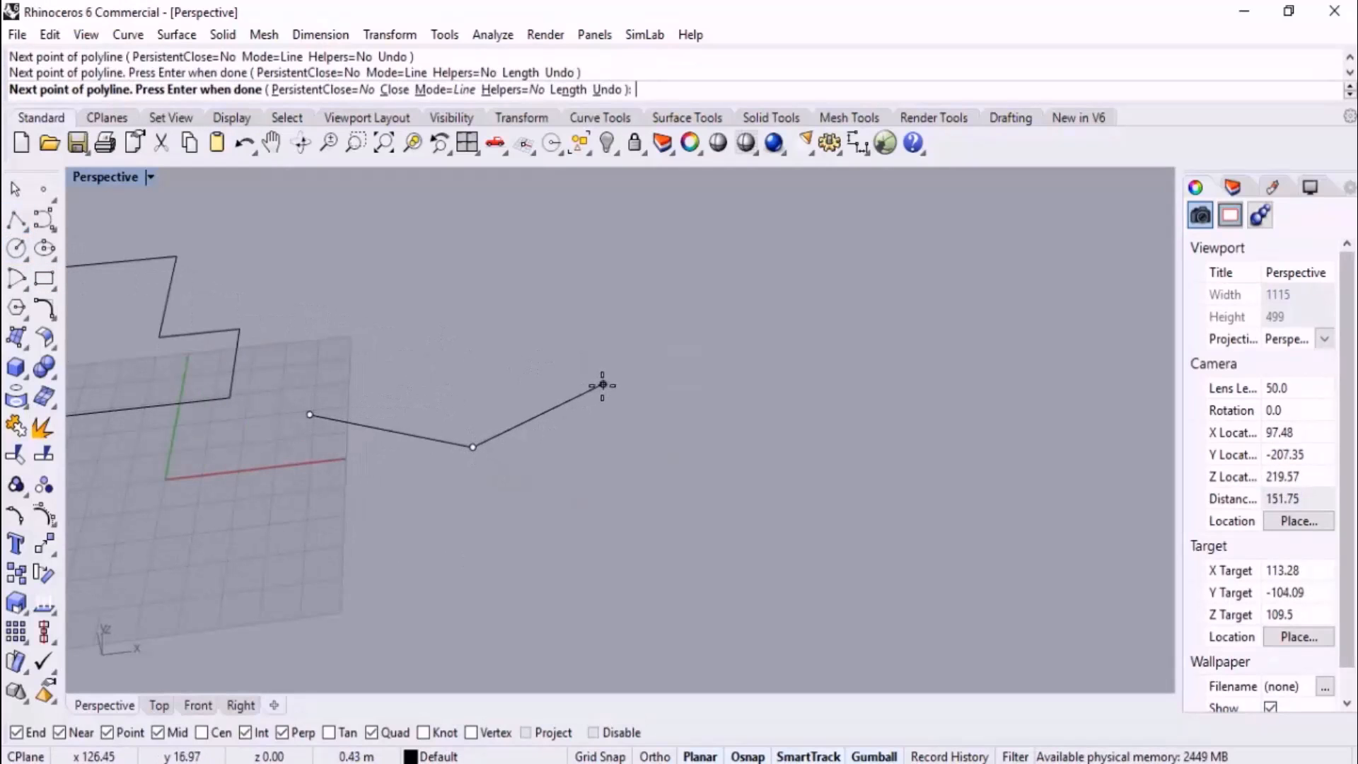
# - Add a fourth point raised to about 43 m in Front view and finish the polyline in Perspective view
pyautogui.click(198, 705)
pyautogui.scroll(4, 778, 524)
pyautogui.click(852, 383)
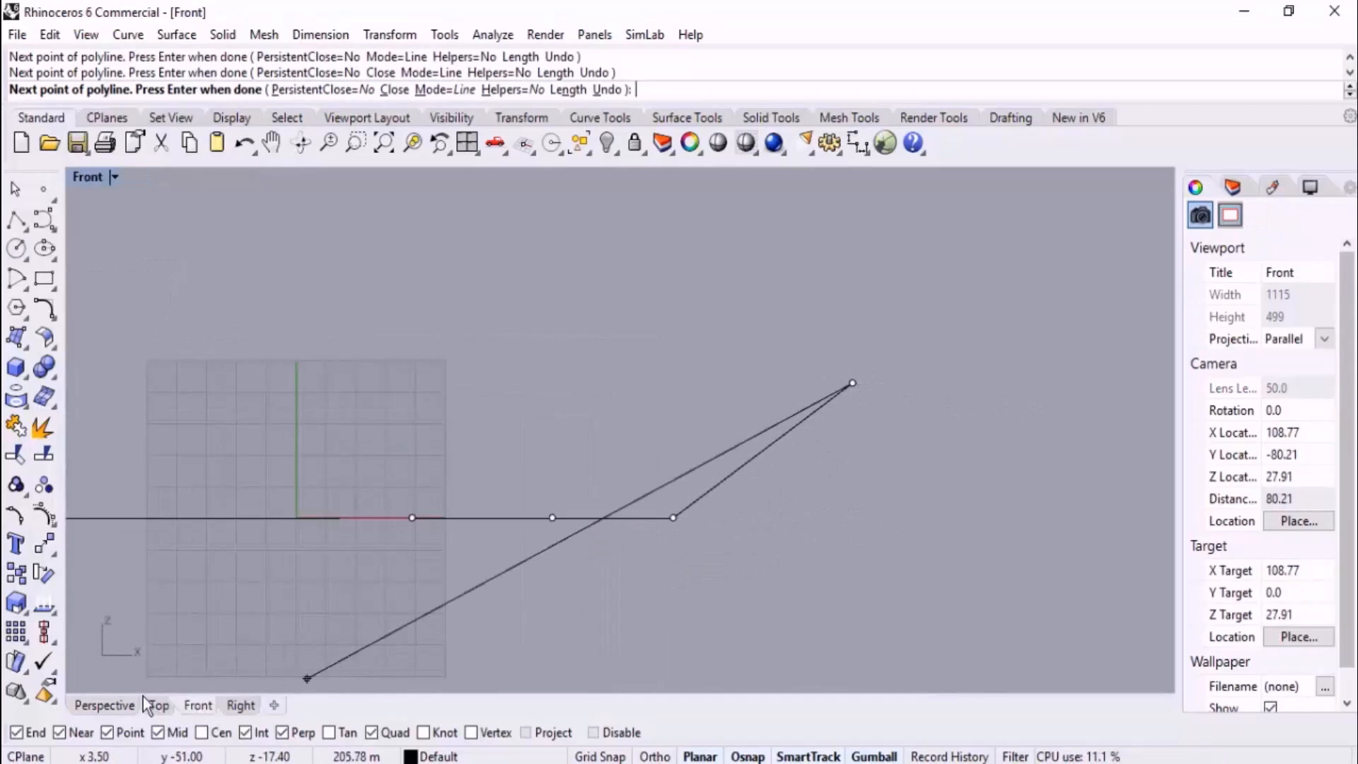
pyautogui.click(105, 706)
pyautogui.moveTo(443, 545); pyautogui.dragTo(721, 495, button='right')
pyautogui.scroll(4, 735, 481)
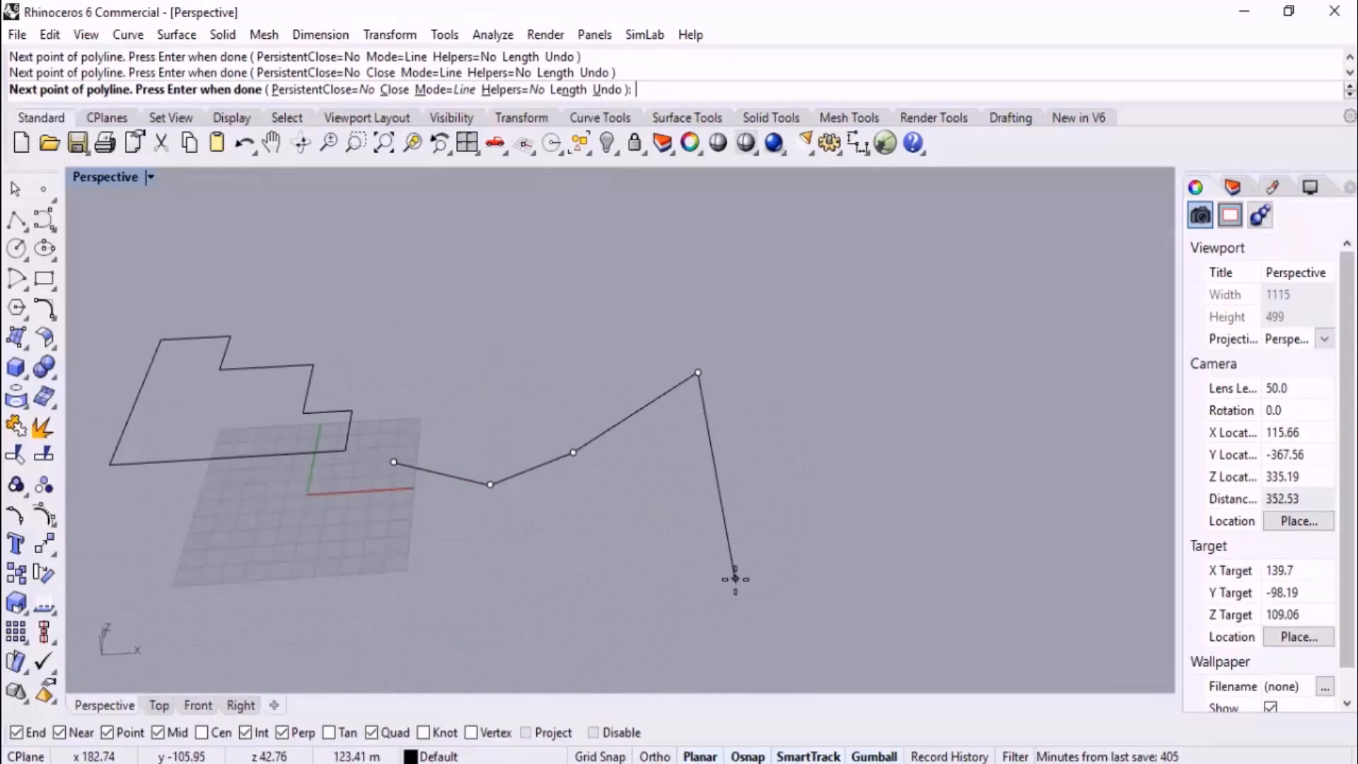
pyautogui.rightClick(767, 519)
pyautogui.moveTo(767, 519); pyautogui.dragTo(438, 496, button='right')
pyautogui.scroll(-11, 679, 400)
pyautogui.scroll(9, 495, 573)
pyautogui.scroll(4, 732, 400)
pyautogui.press('Return')
pyautogui.click(418, 469)
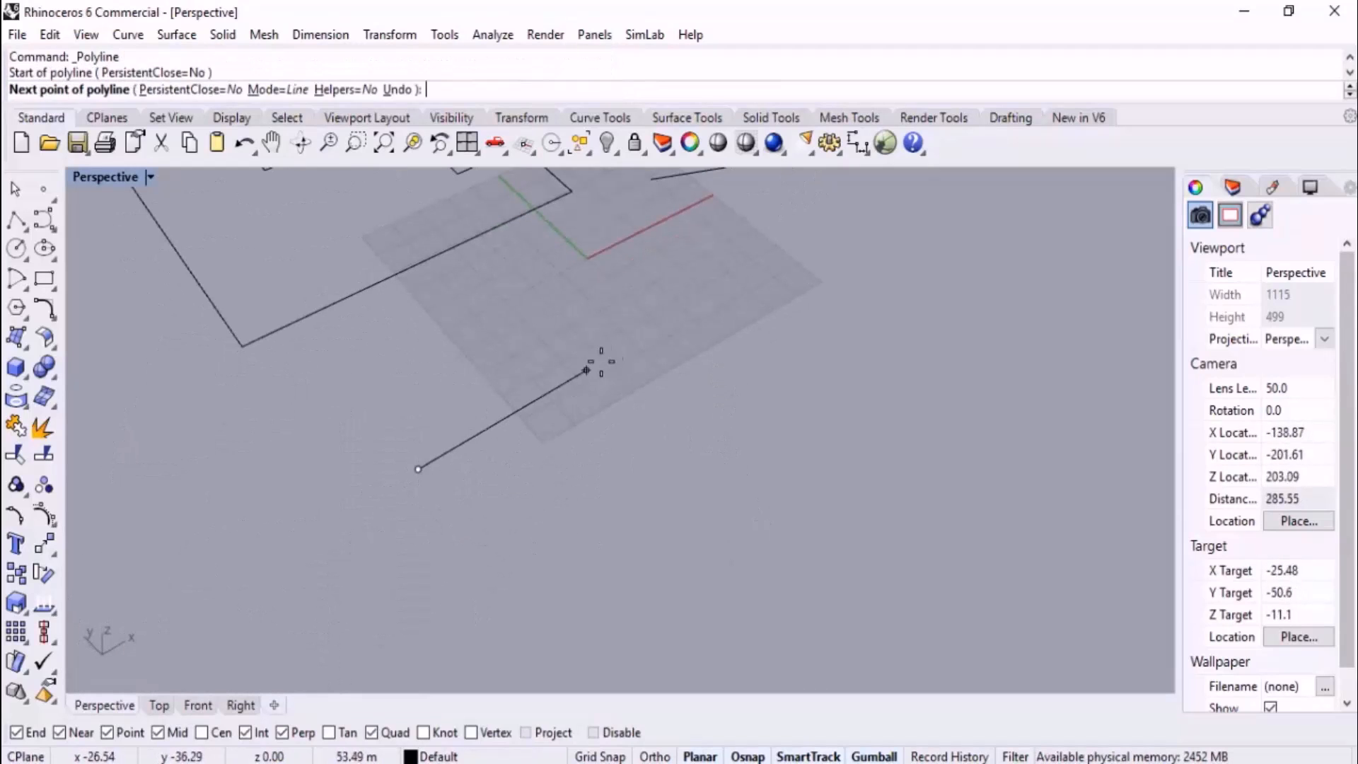
pyautogui.scroll(-5, 570, 464)
pyautogui.moveTo(570, 463); pyautogui.dragTo(596, 397, button='right')
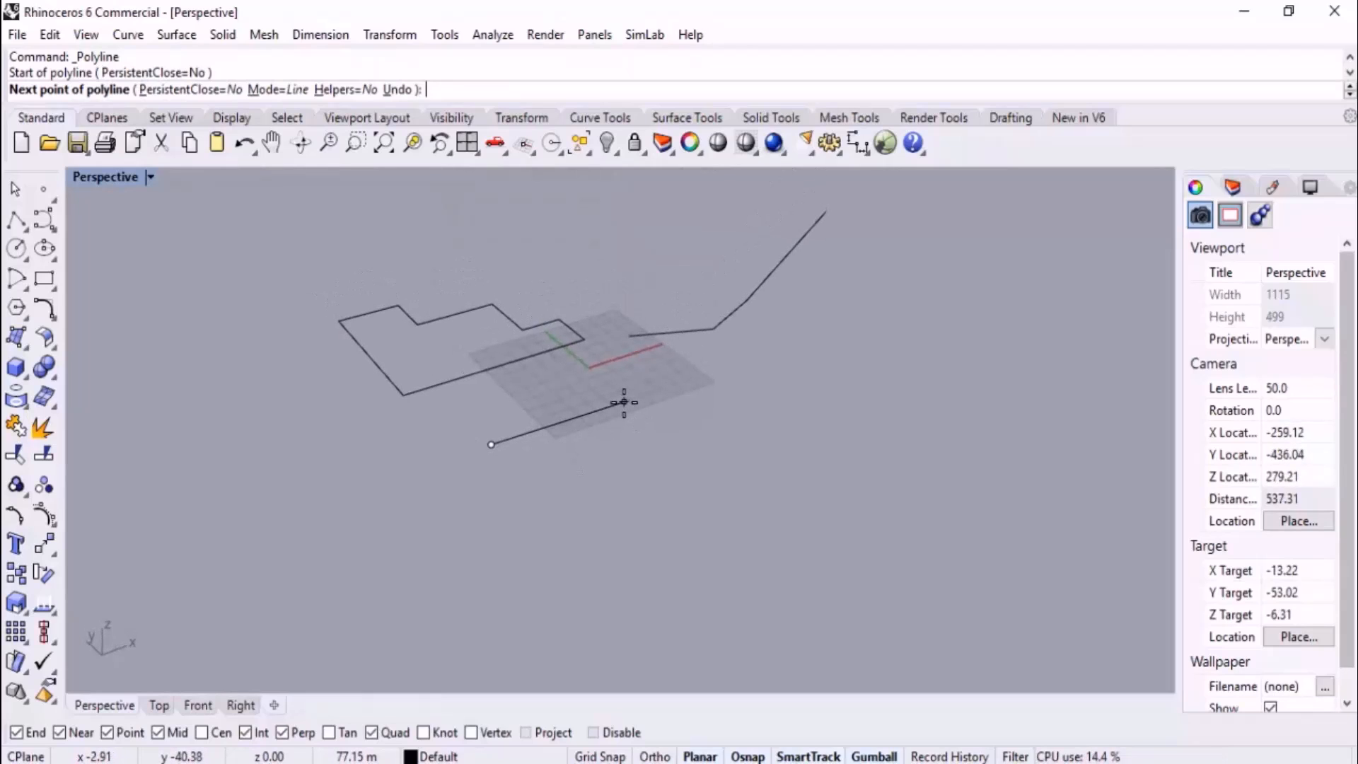
pyautogui.keyDown('ctrl'); pyautogui.click(624, 403); pyautogui.keyUp('ctrl')
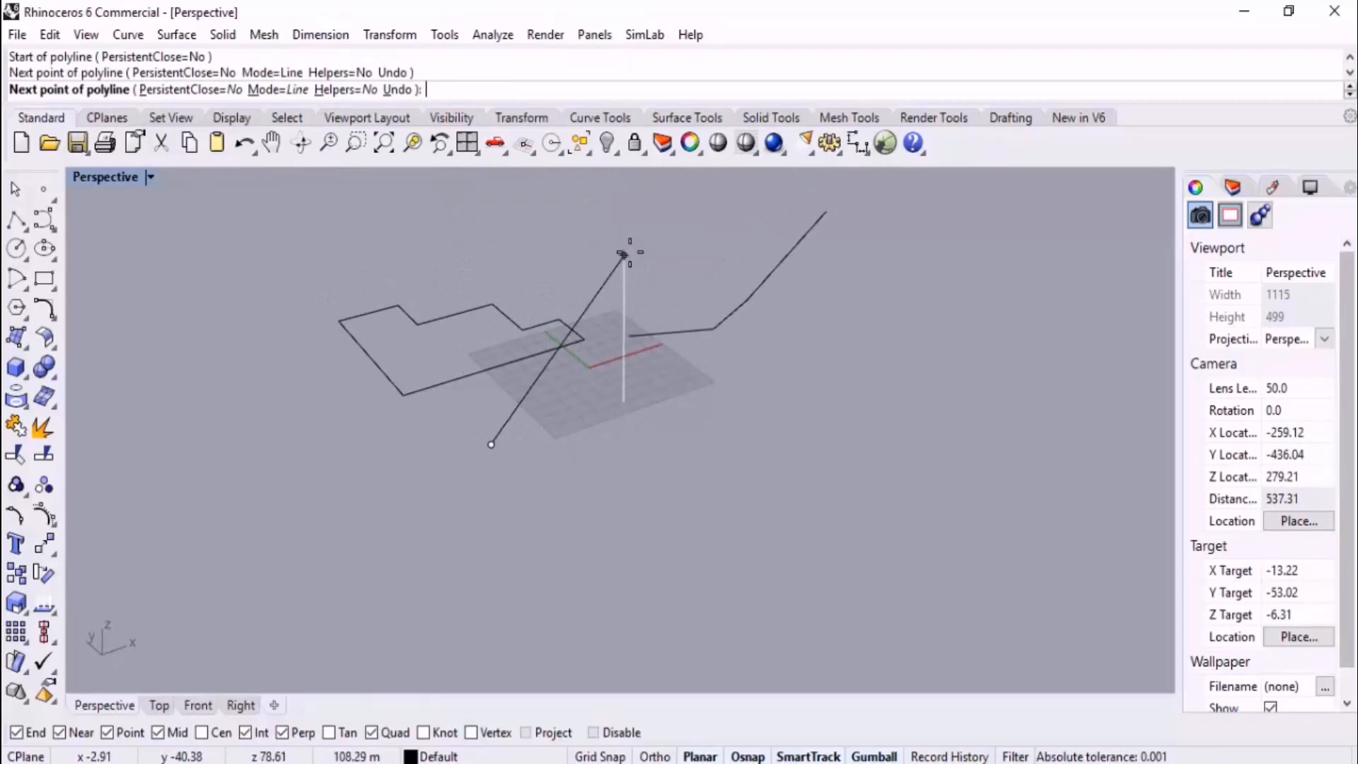
pyautogui.click(624, 239)
pyautogui.moveTo(678, 475); pyautogui.dragTo(694, 566, button='right')
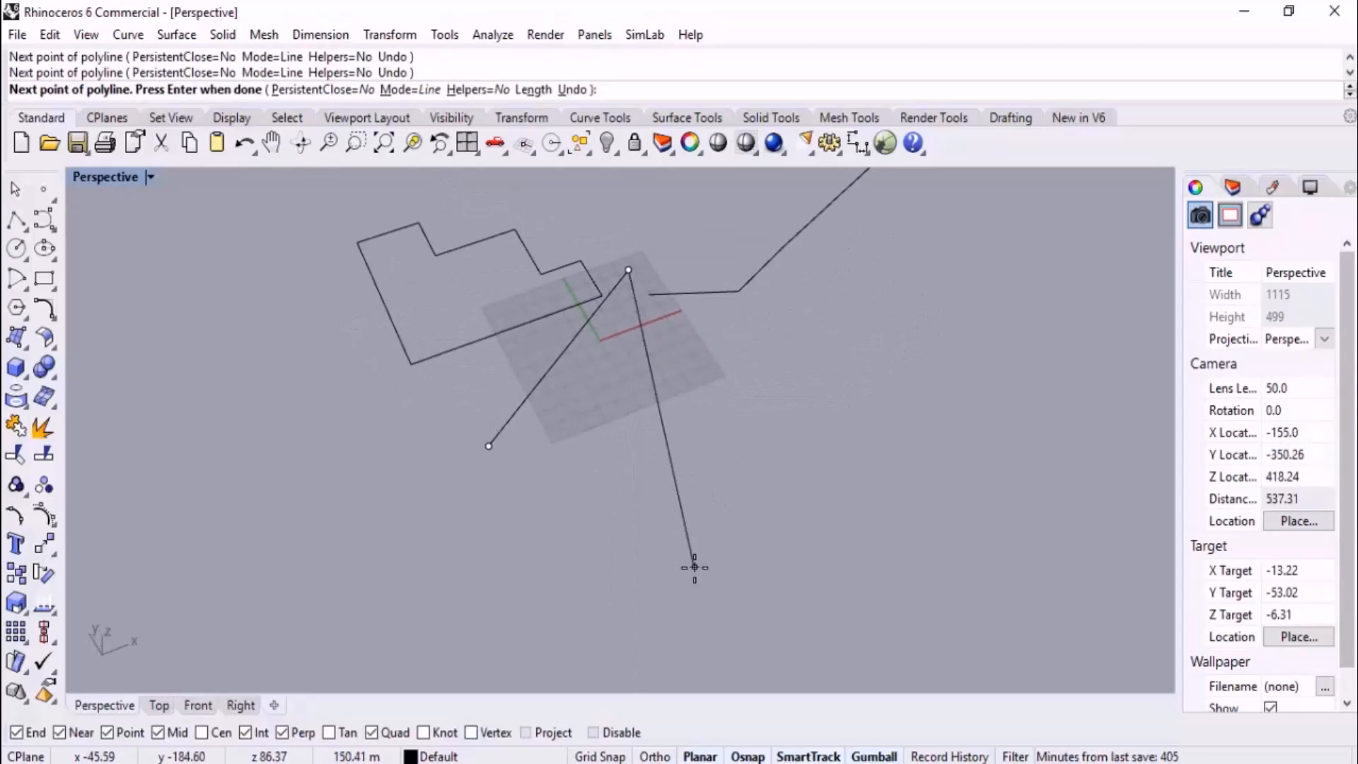
pyautogui.press('Escape')
pyautogui.scroll(-6, 707, 570)
pyautogui.scroll(10, 710, 388)
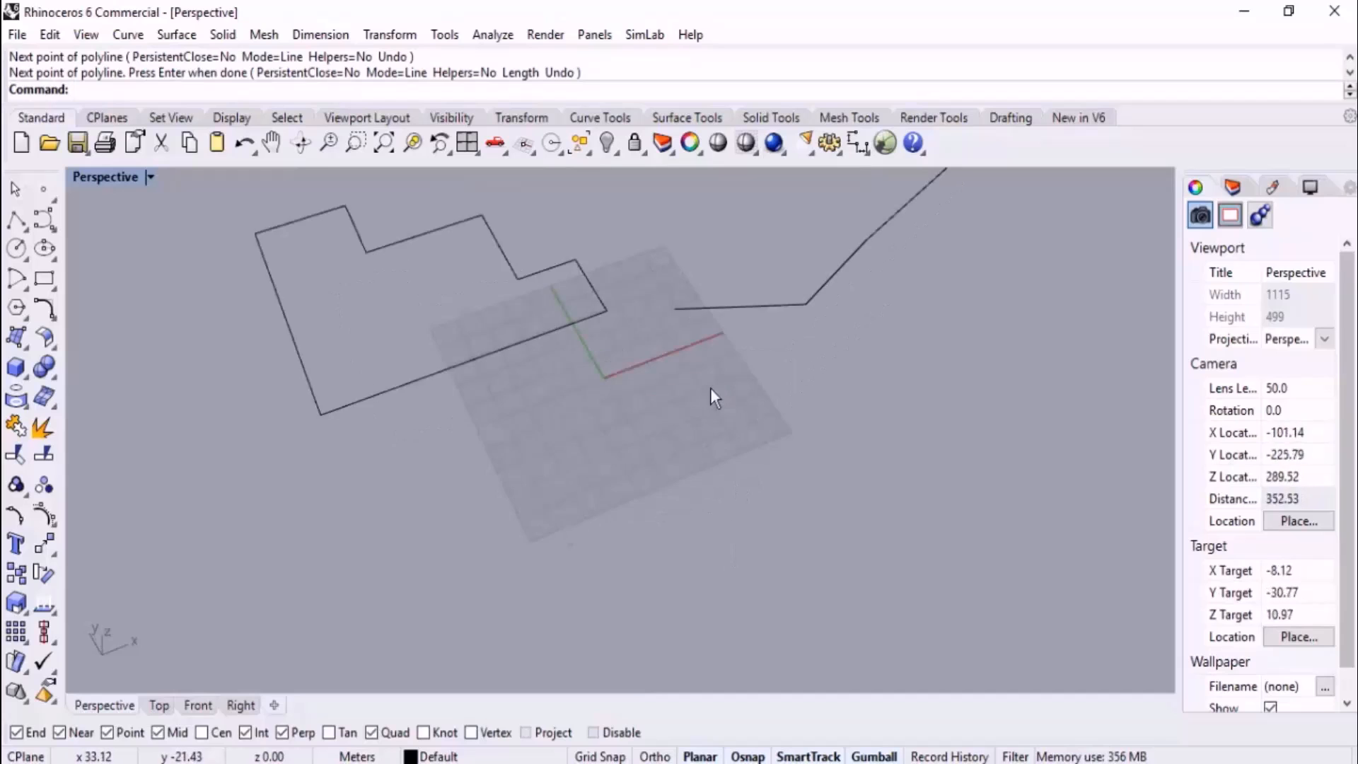
pyautogui.click(15, 220)
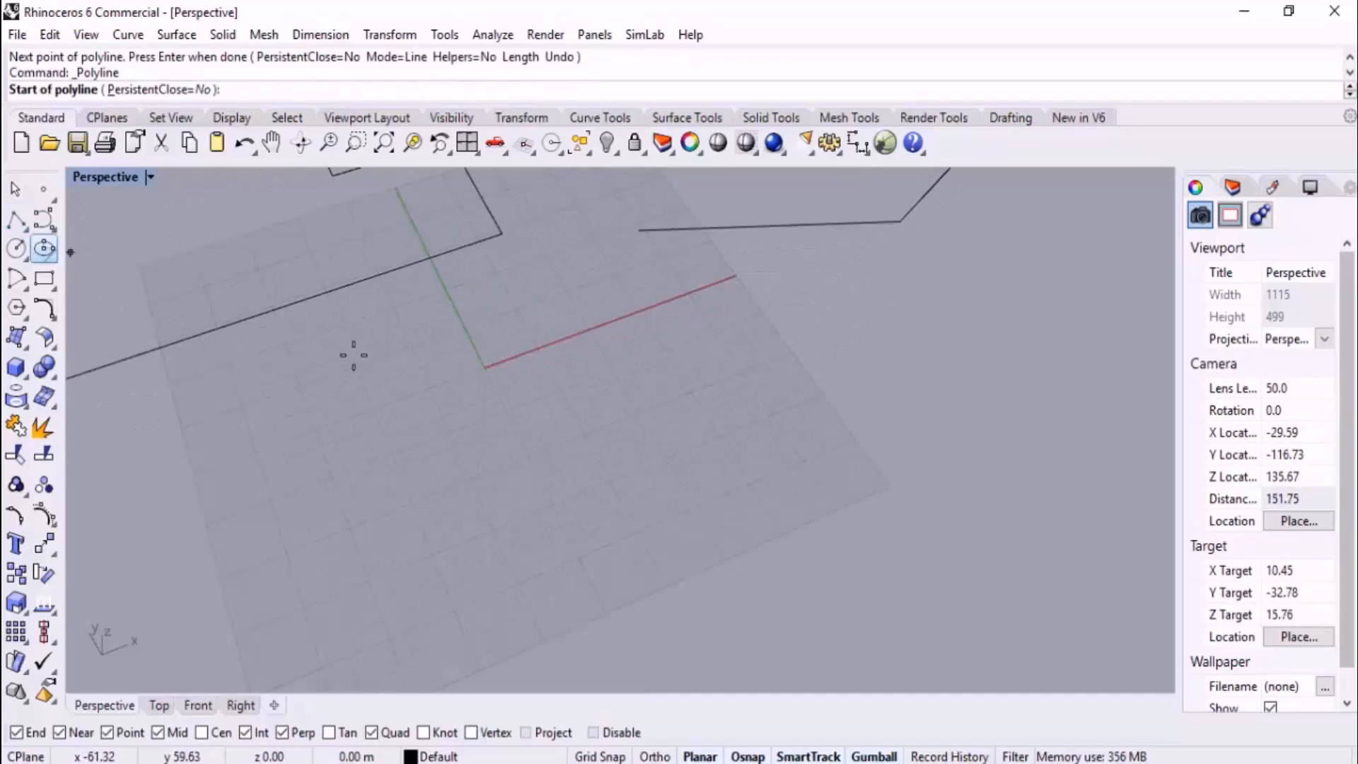
pyautogui.scroll(-3, 645, 466)
pyautogui.moveTo(645, 467); pyautogui.dragTo(615, 453, button='right')
pyautogui.click(536, 503)
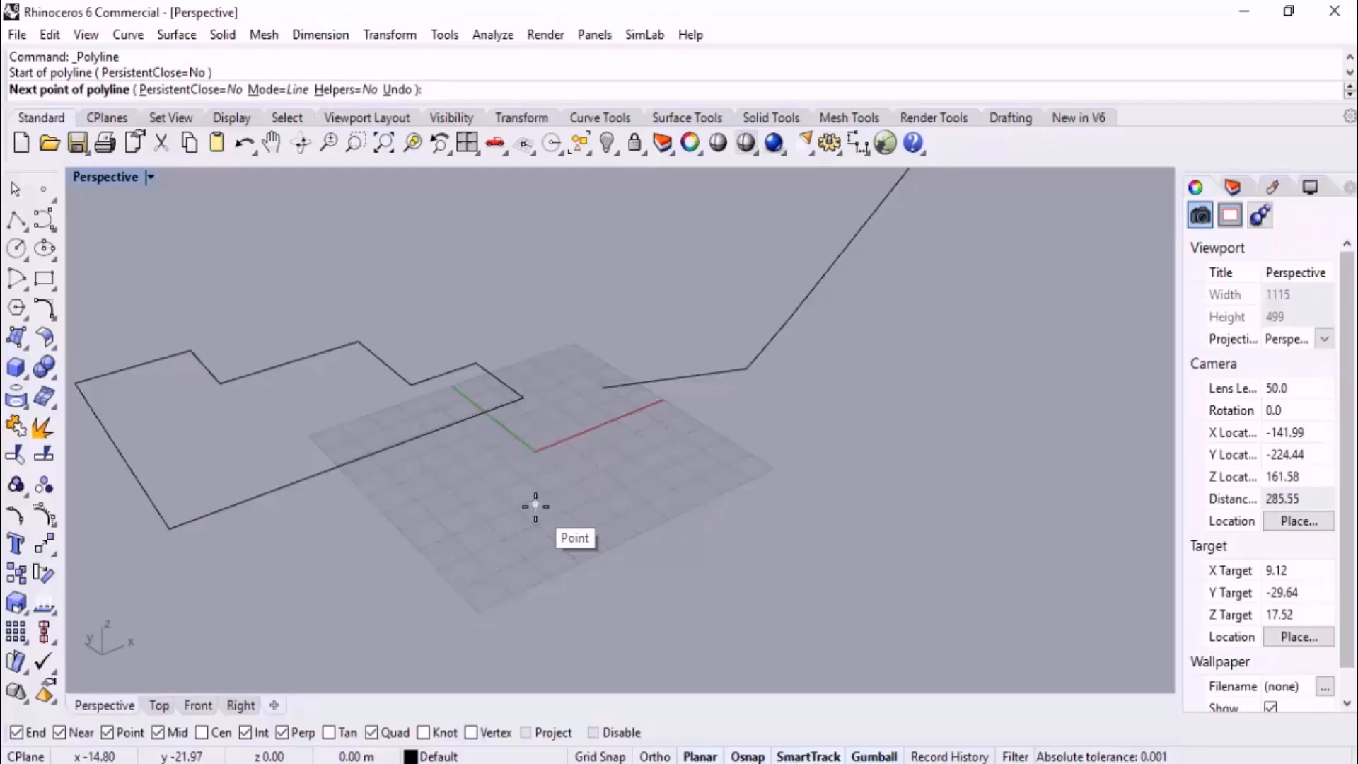
pyautogui.click(536, 505)
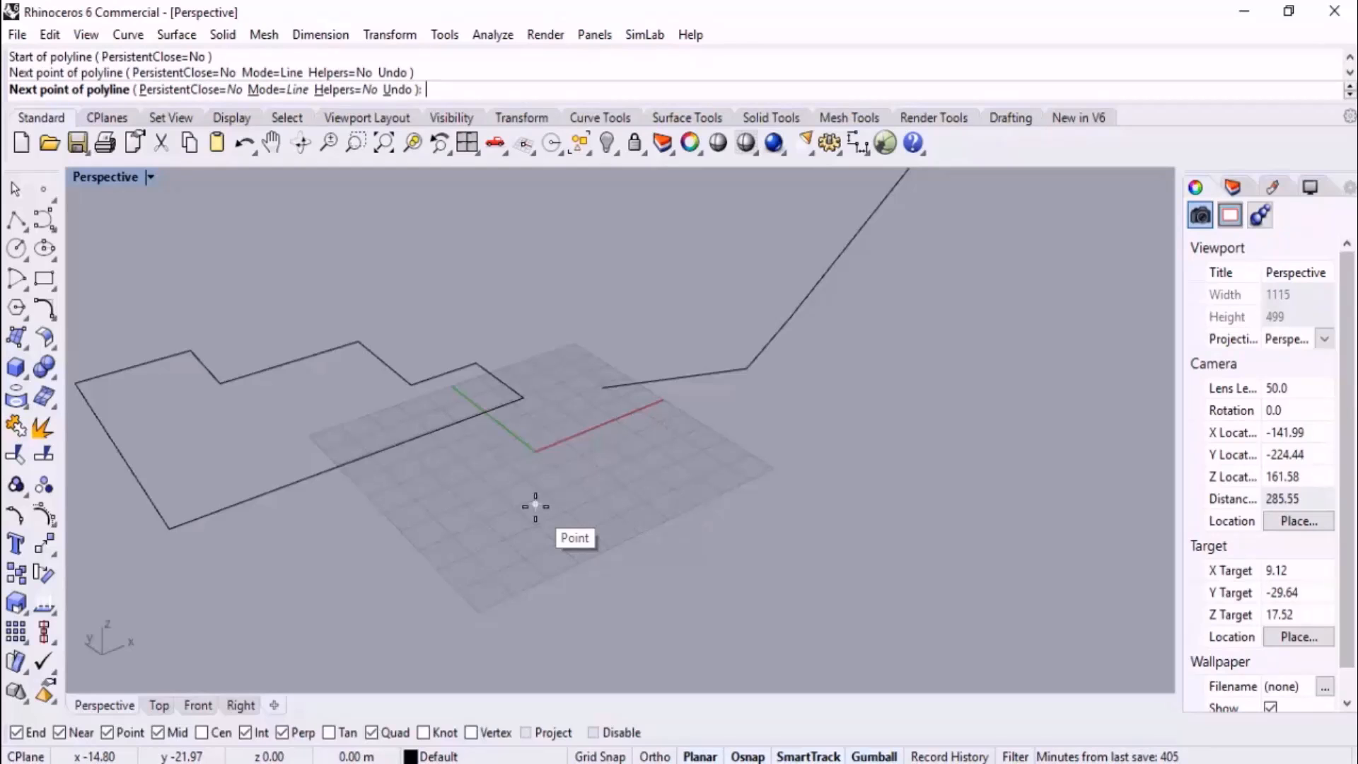
pyautogui.press('Return')
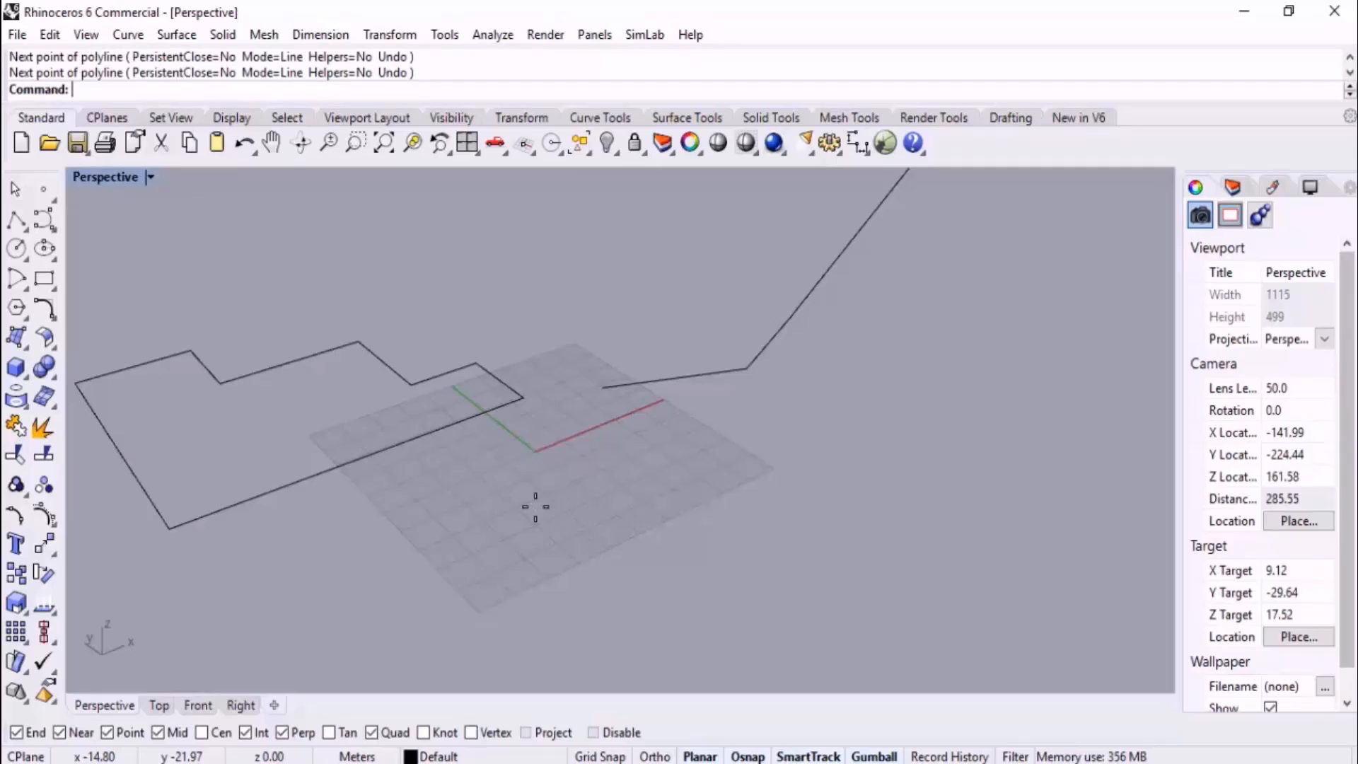
# - Draw a two-point polyline rising straight up from the grid to about 68 m, using elevator mode in Perspective view
pyautogui.press('Return')
pyautogui.click(503, 501)
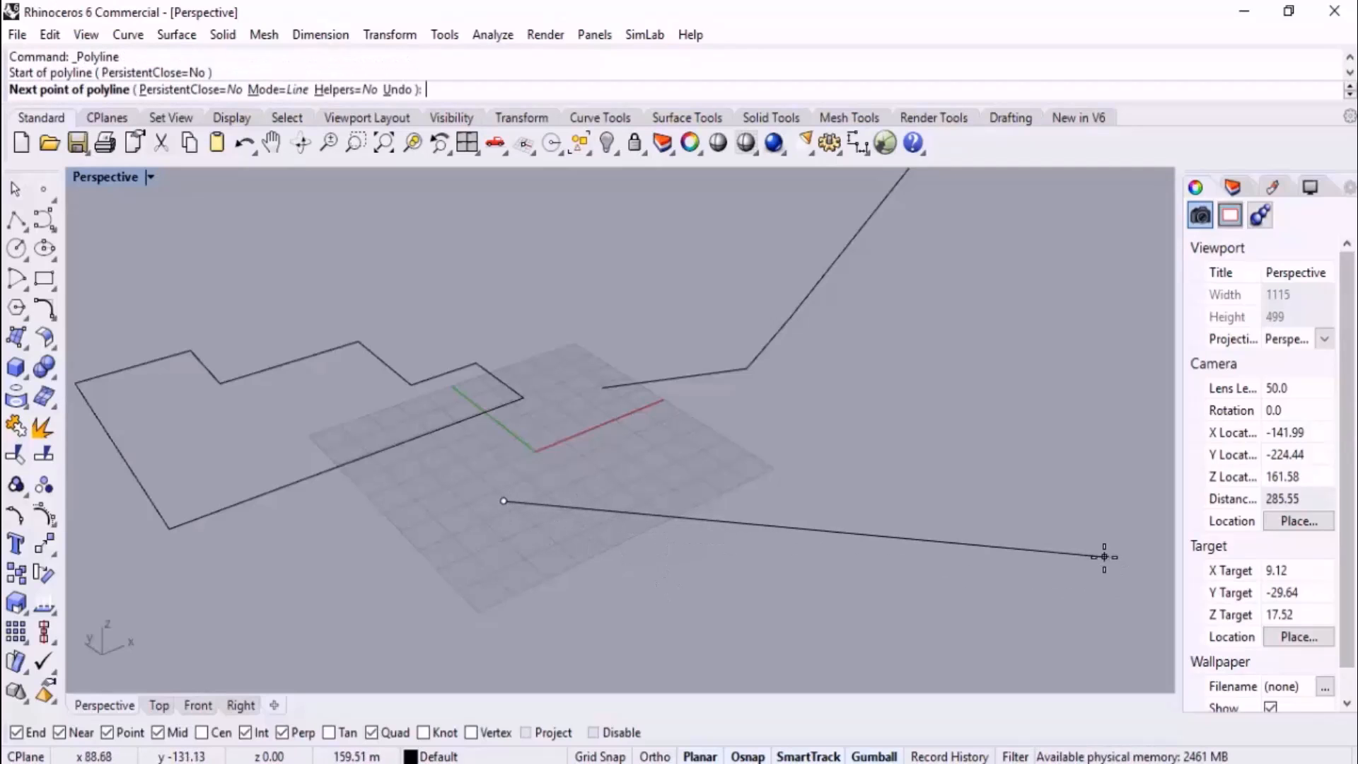
pyautogui.click(507, 499)
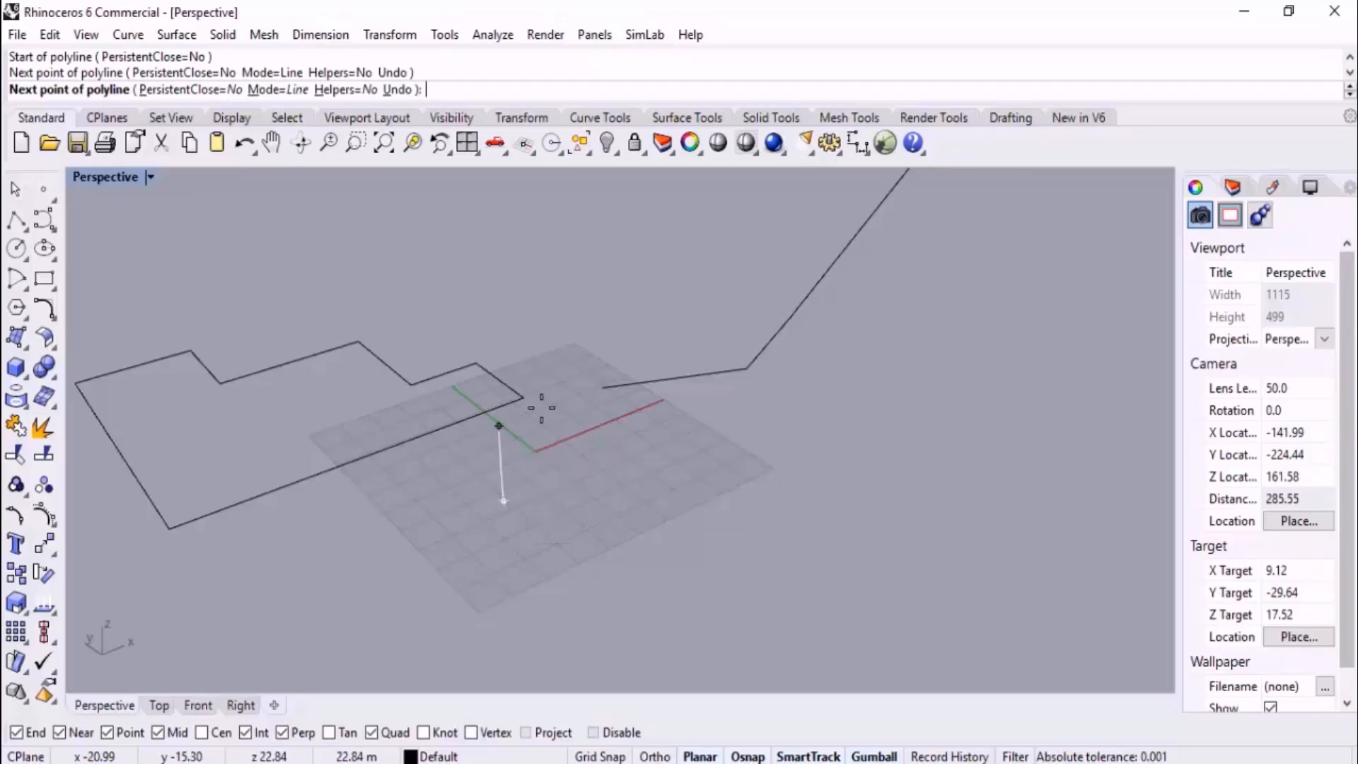
pyautogui.click(591, 267)
pyautogui.scroll(-3, 665, 497)
pyautogui.moveTo(665, 497); pyautogui.dragTo(731, 540, button='right')
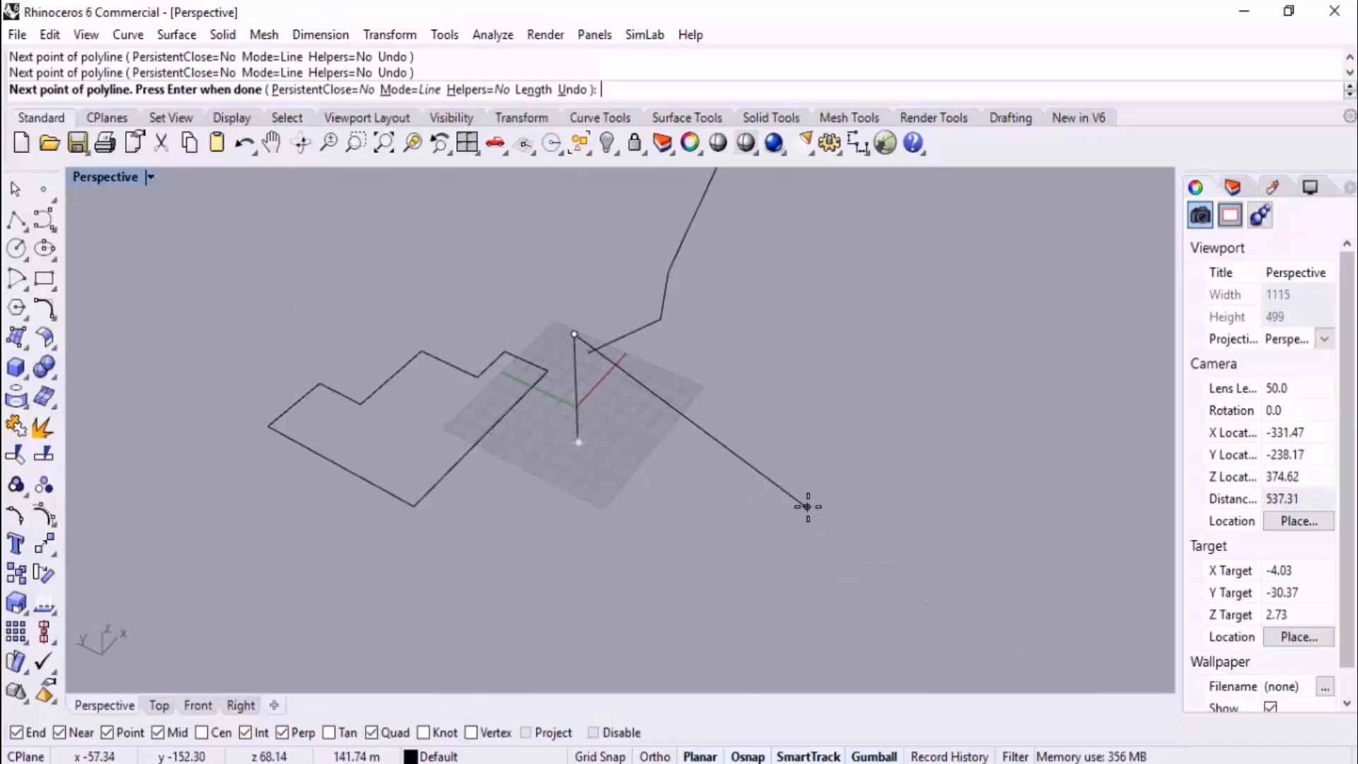
pyautogui.press('Return')
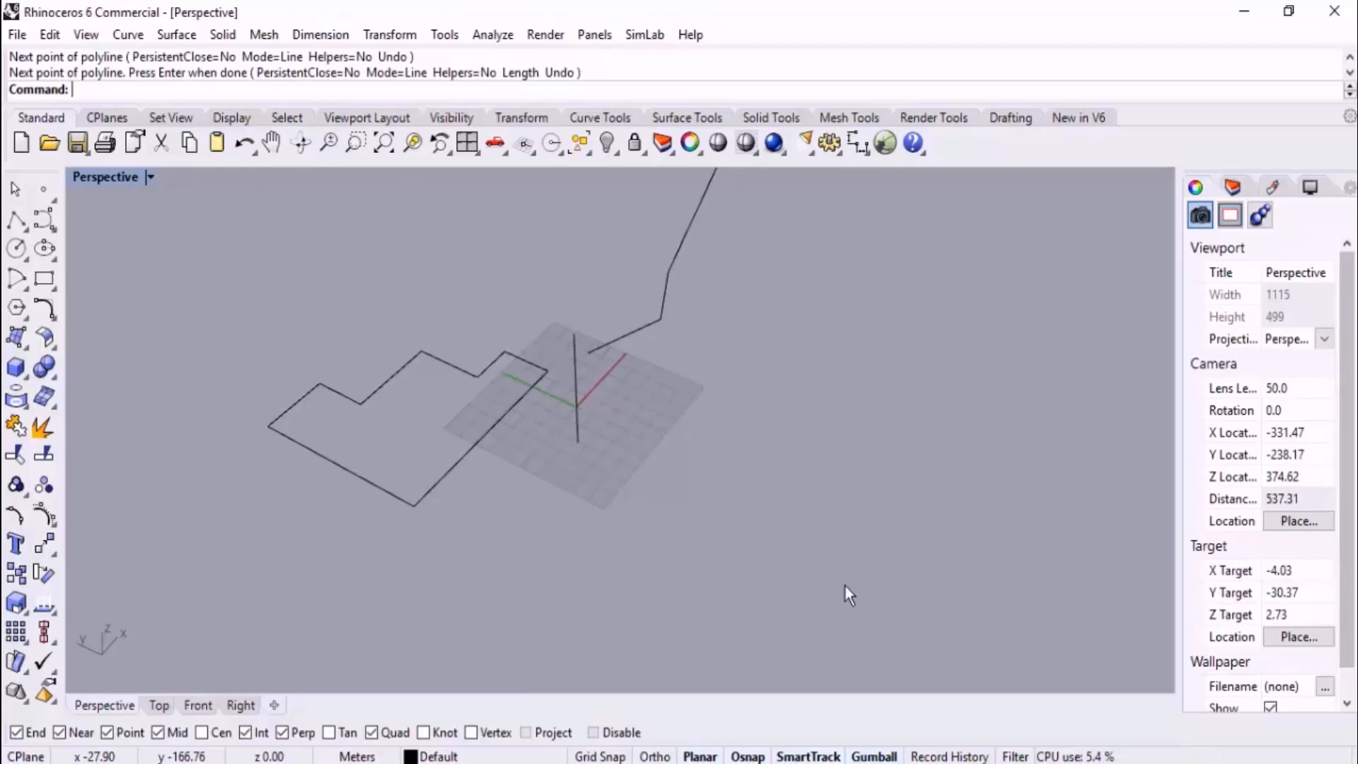
# - Delete all four curves in Perspective view to clear the model
pyautogui.scroll(-5, 654, 478)
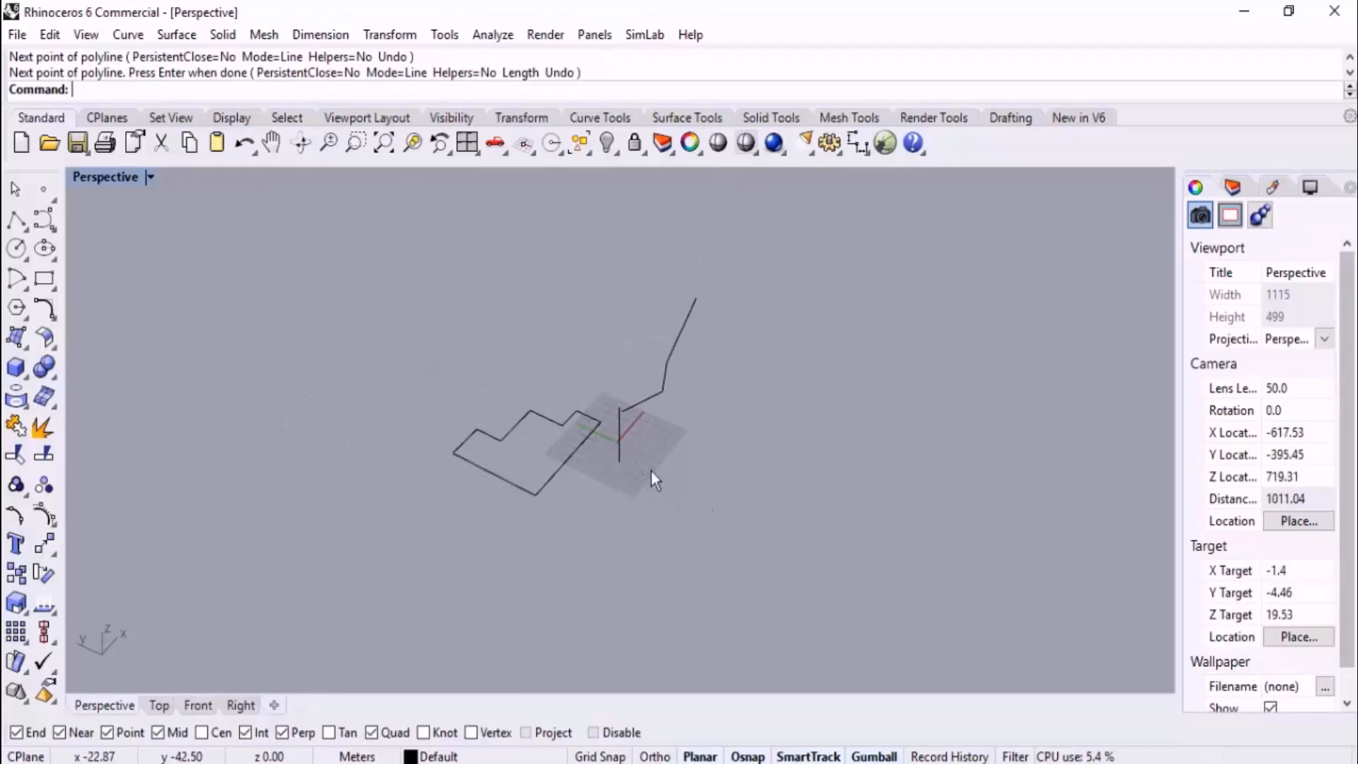
pyautogui.moveTo(755, 261); pyautogui.dragTo(445, 558)
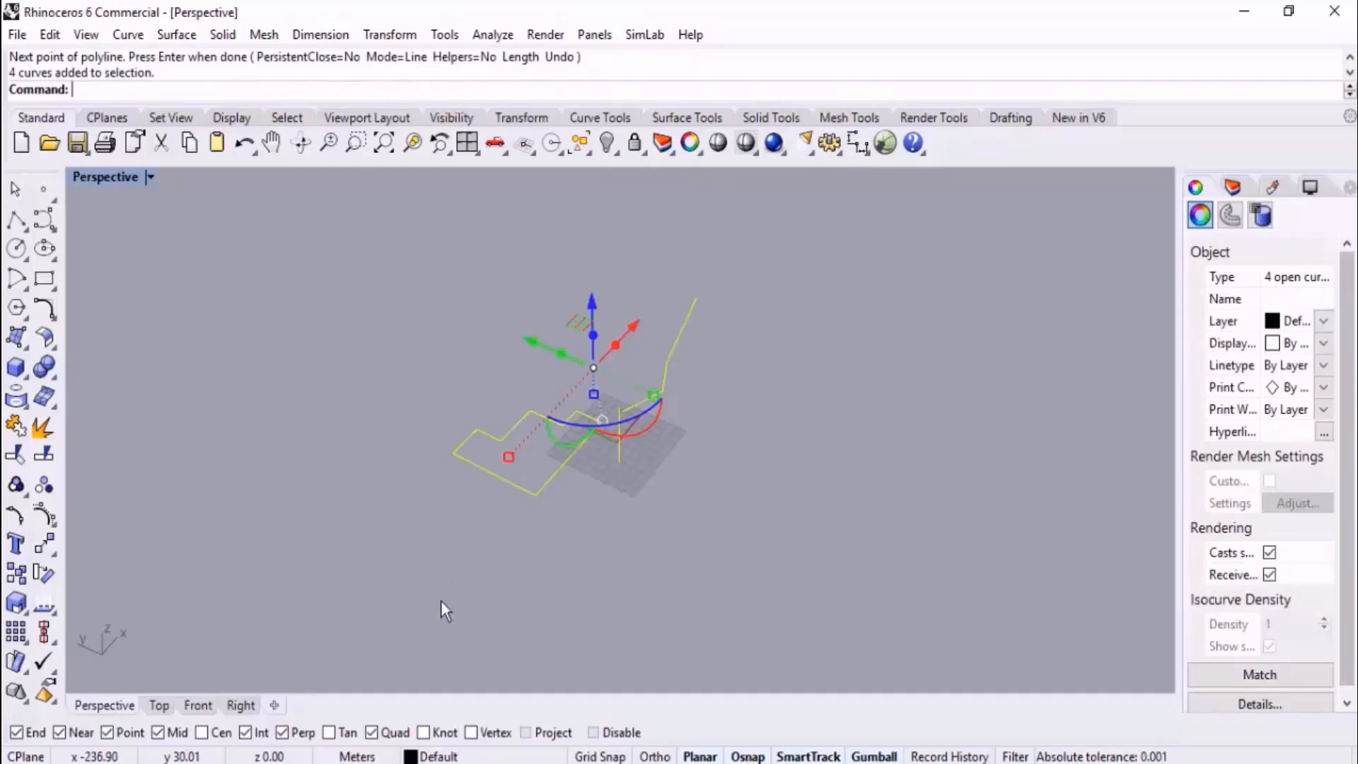
pyautogui.press('Delete')
pyautogui.scroll(6, 613, 398)
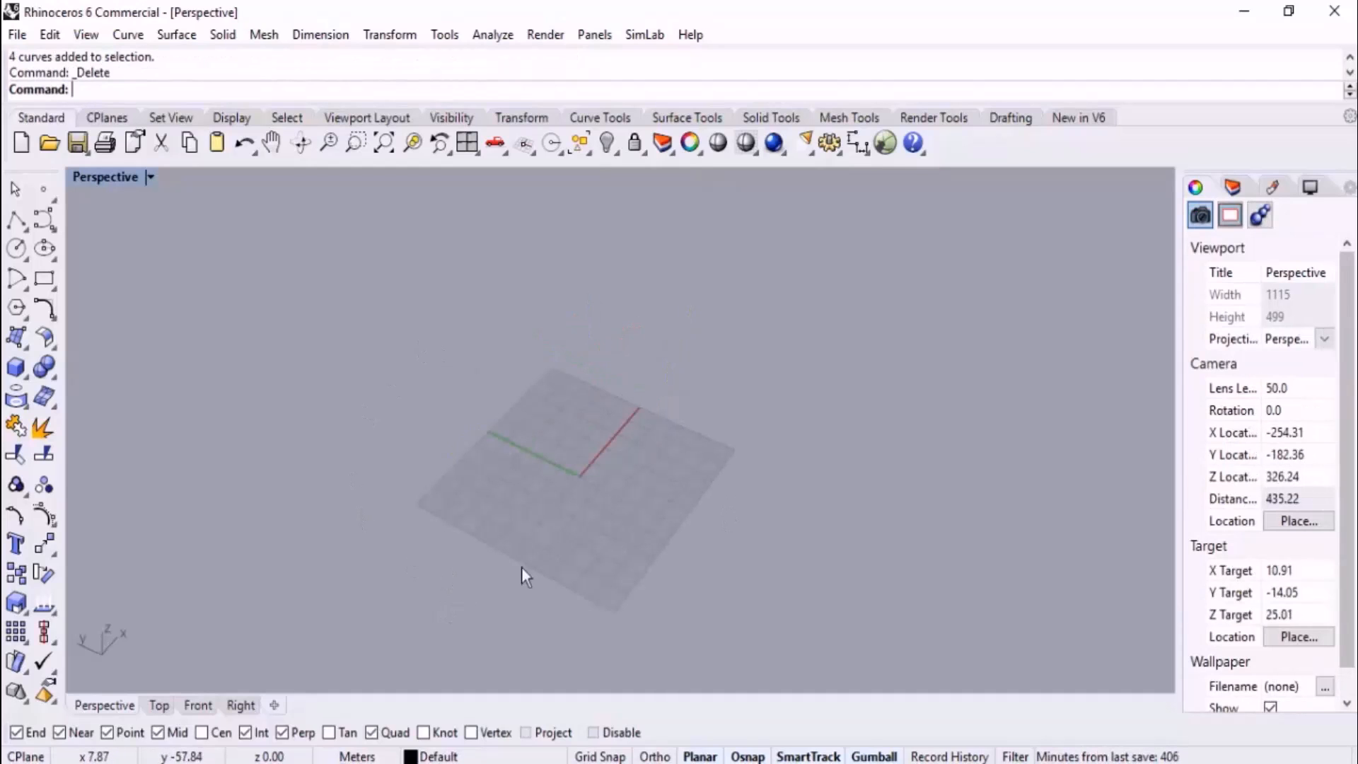
# - Switch to Top view and keep the Lines tool set floating beside the grid
pyautogui.click(158, 705)
pyautogui.scroll(-14, 278, 631)
pyautogui.scroll(18, 464, 464)
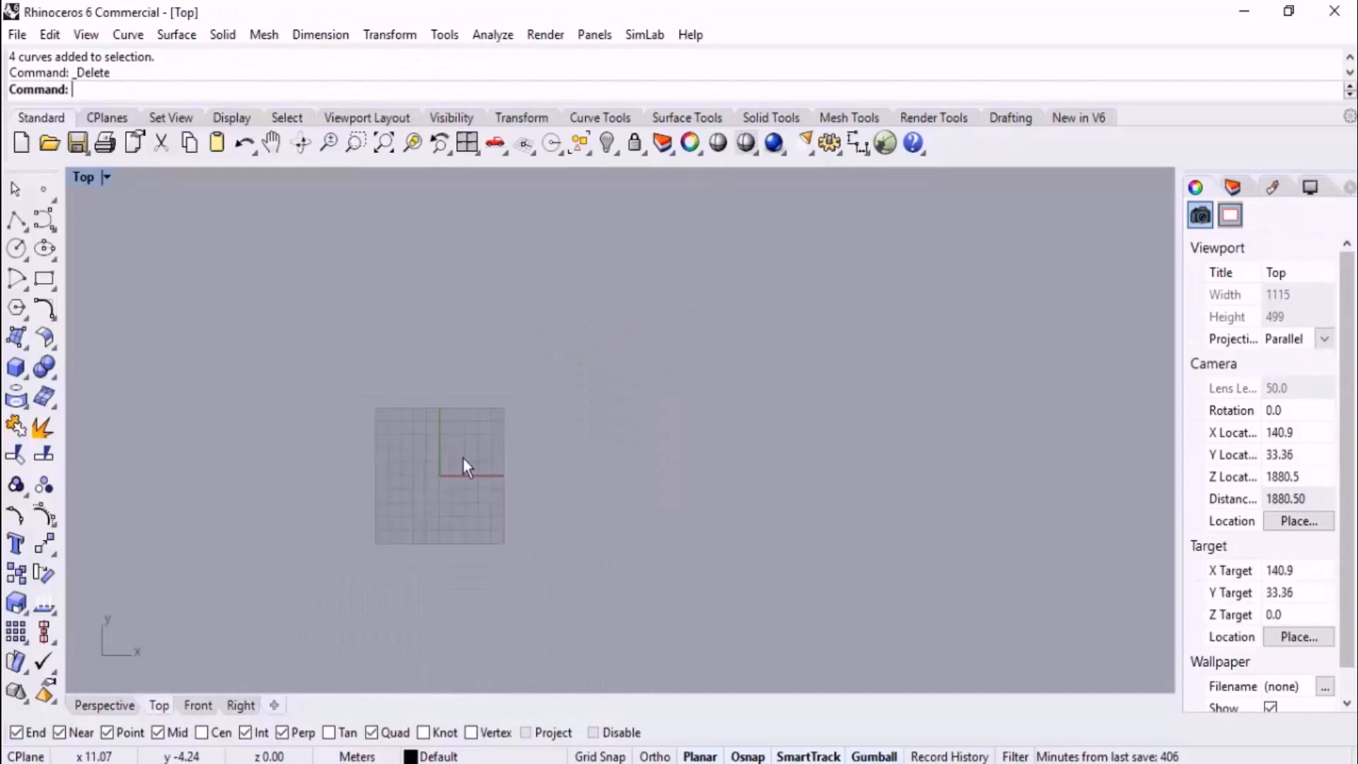
pyautogui.scroll(4, 372, 512)
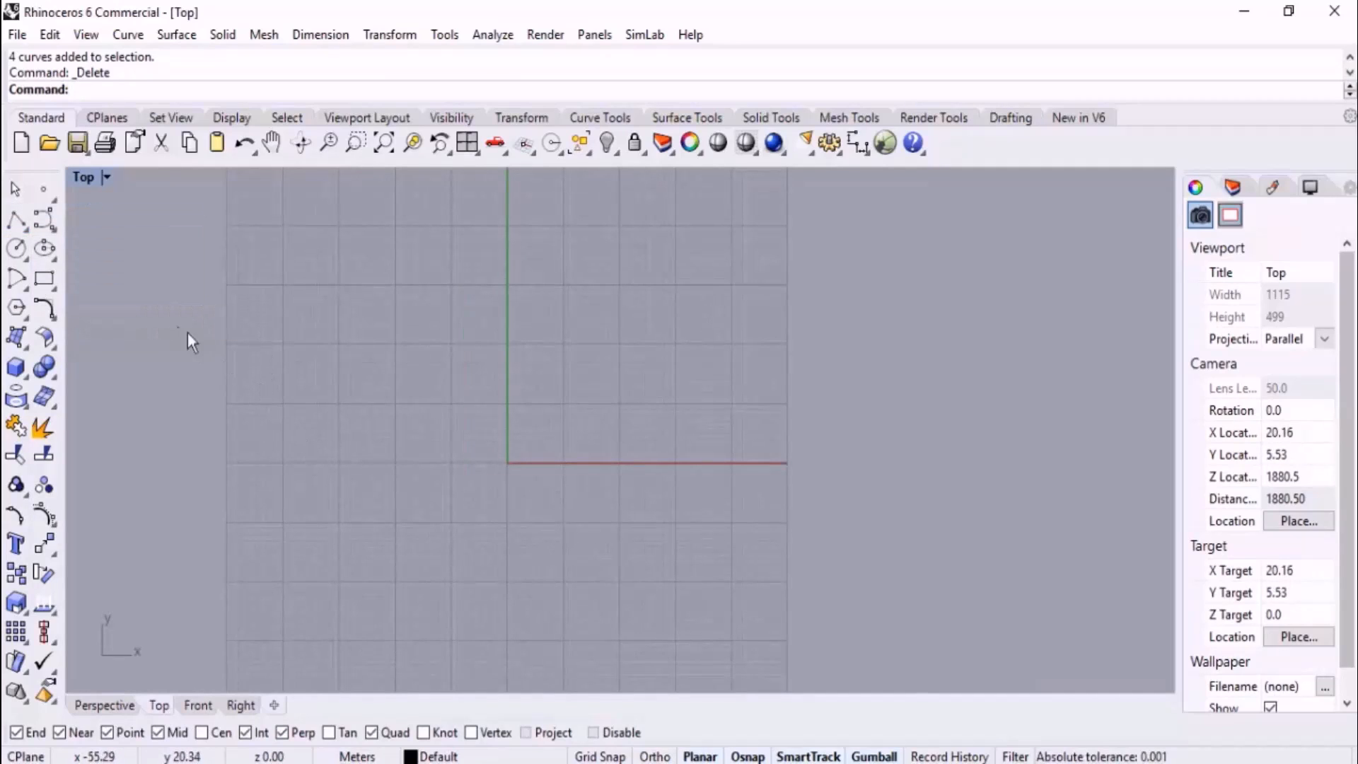
pyautogui.click(24, 234)
pyautogui.moveTo(83, 219); pyautogui.dragTo(1016, 191)
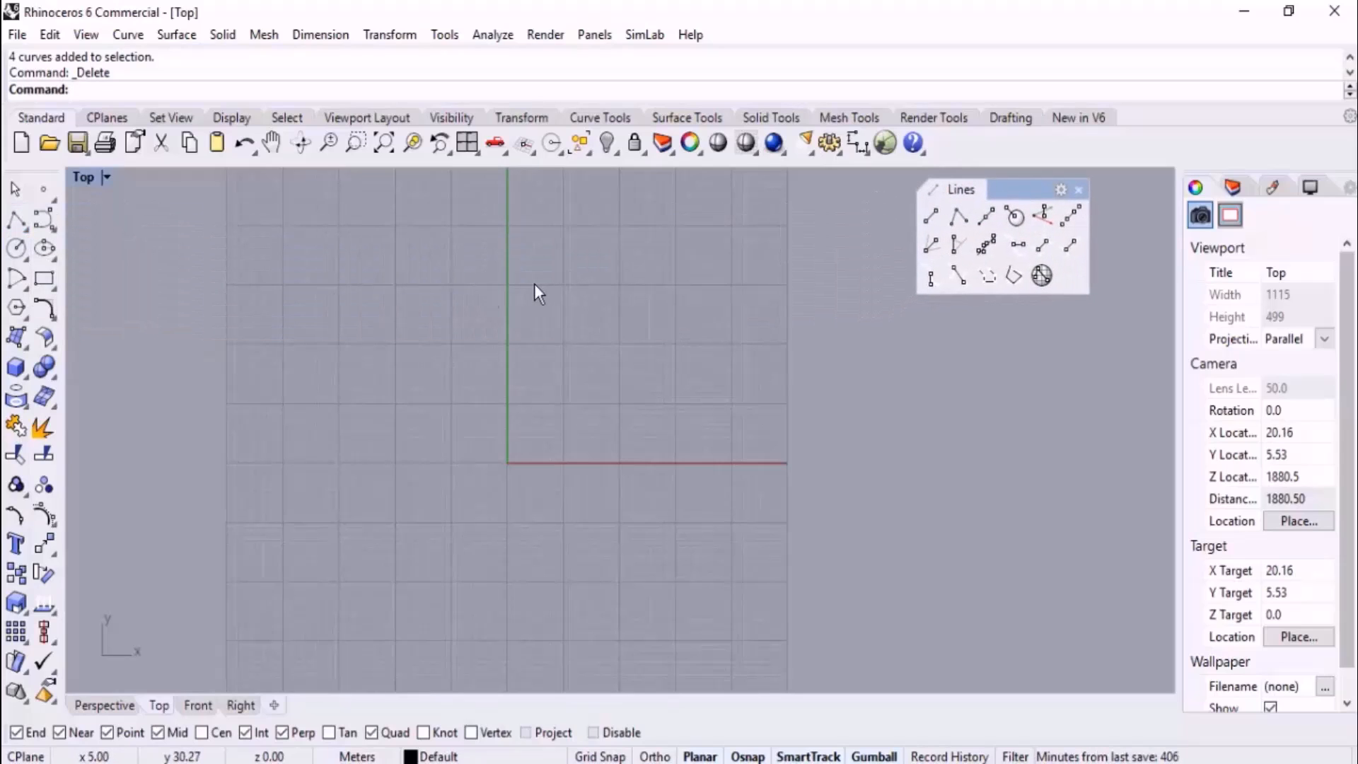
pyautogui.click(26, 230)
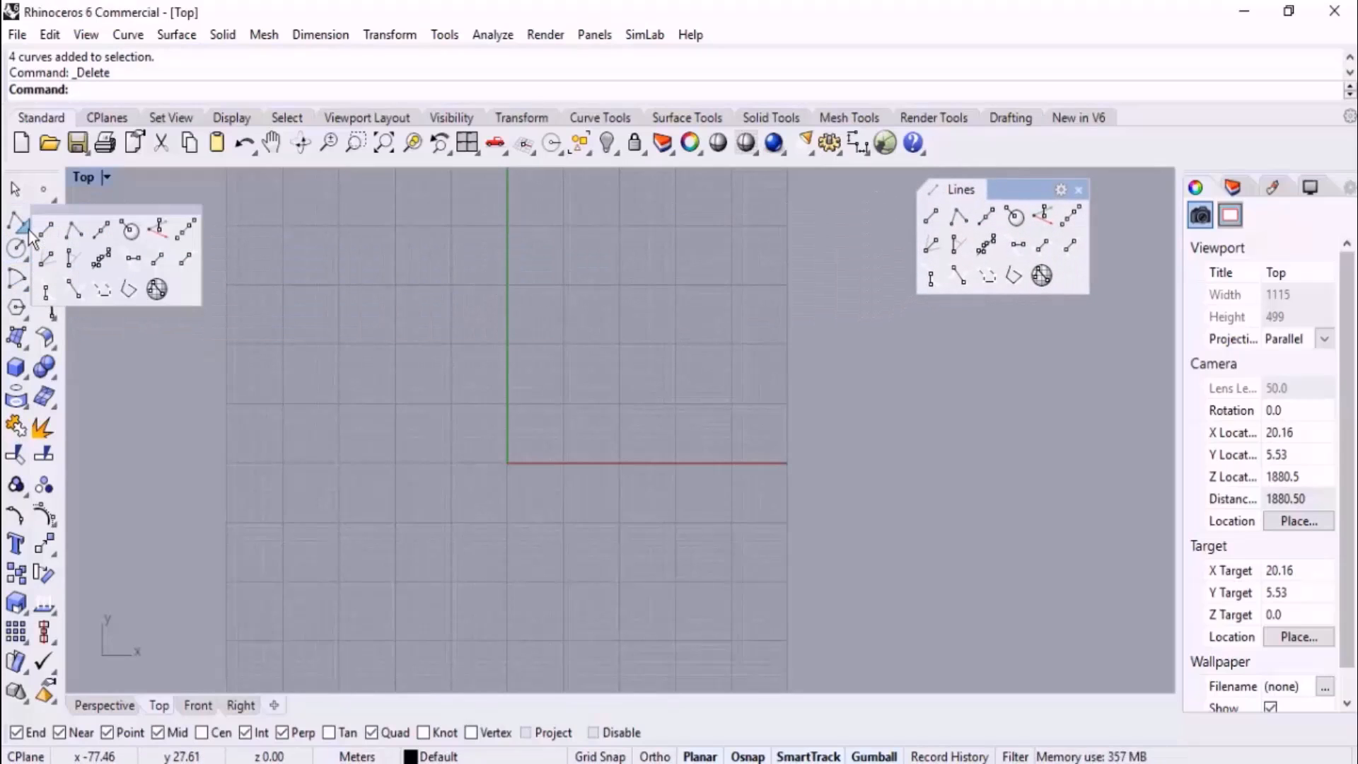
pyautogui.moveTo(88, 212); pyautogui.dragTo(914, 188)
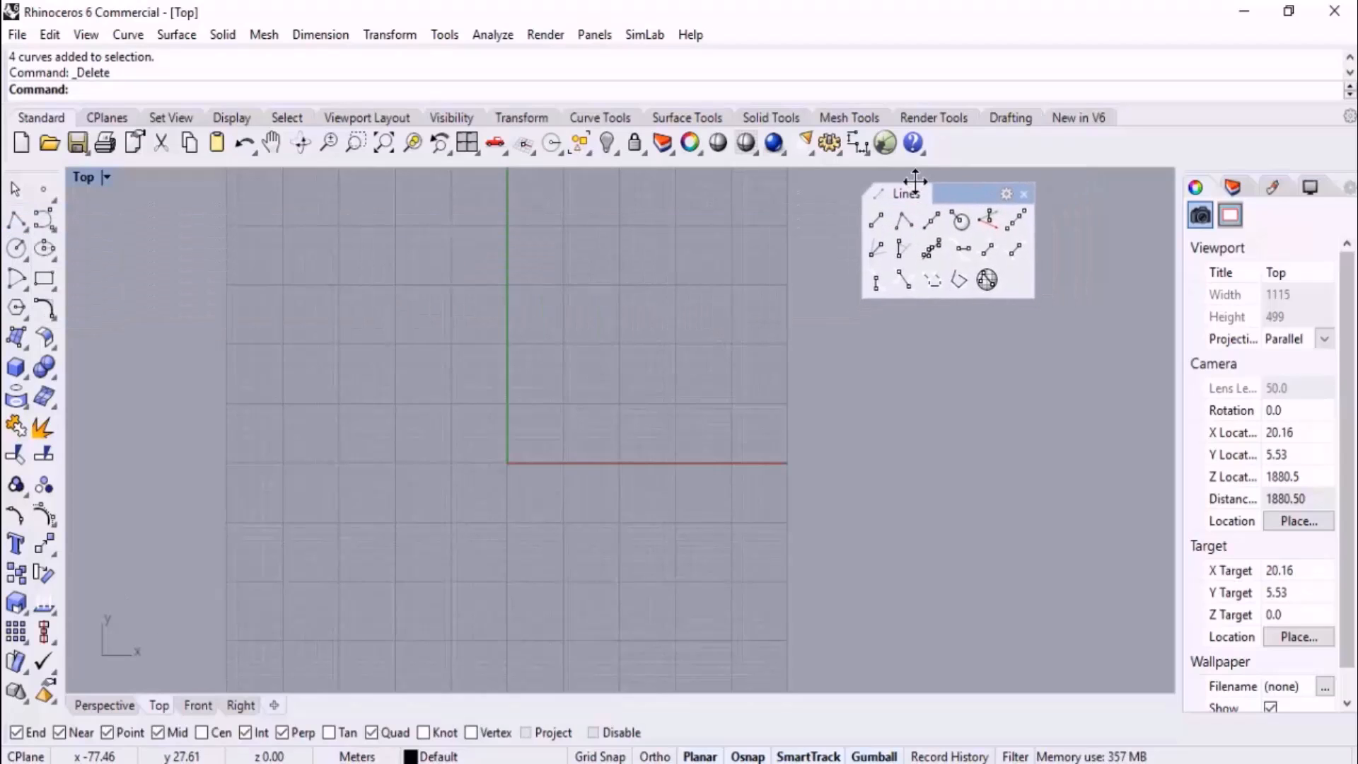
# - Draw a nearly horizontal single line to the left of the green axis, close to the grid's upper edge
pyautogui.moveTo(628, 283); pyautogui.dragTo(659, 351, button='right')
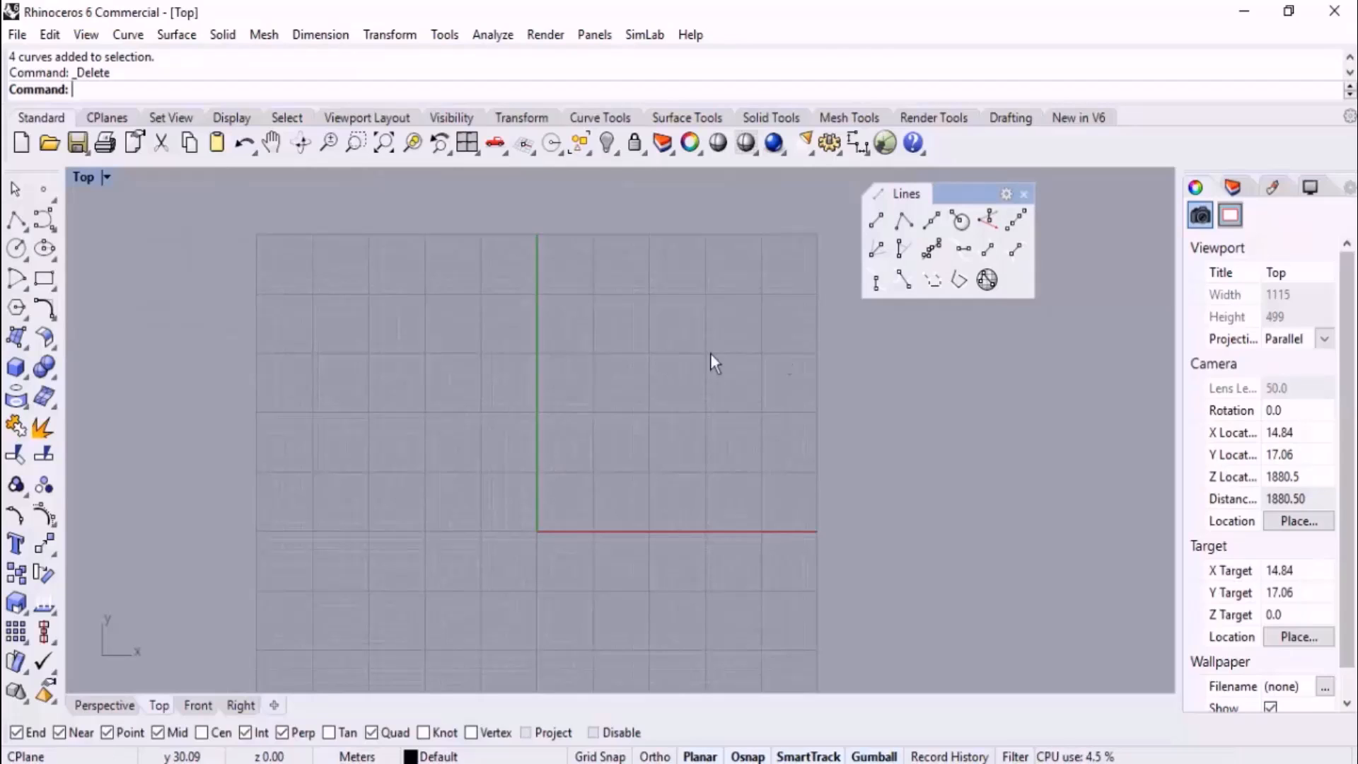
pyautogui.click(877, 225)
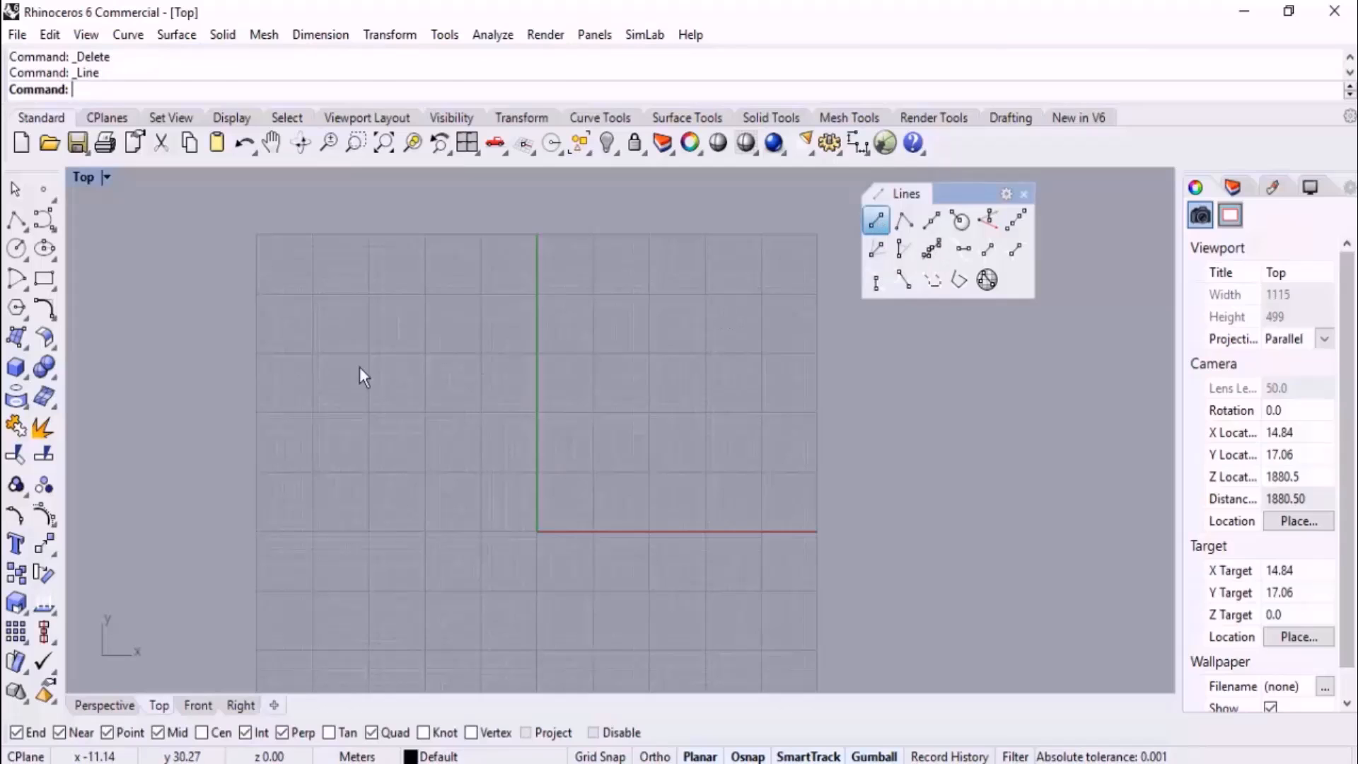
pyautogui.click(347, 279)
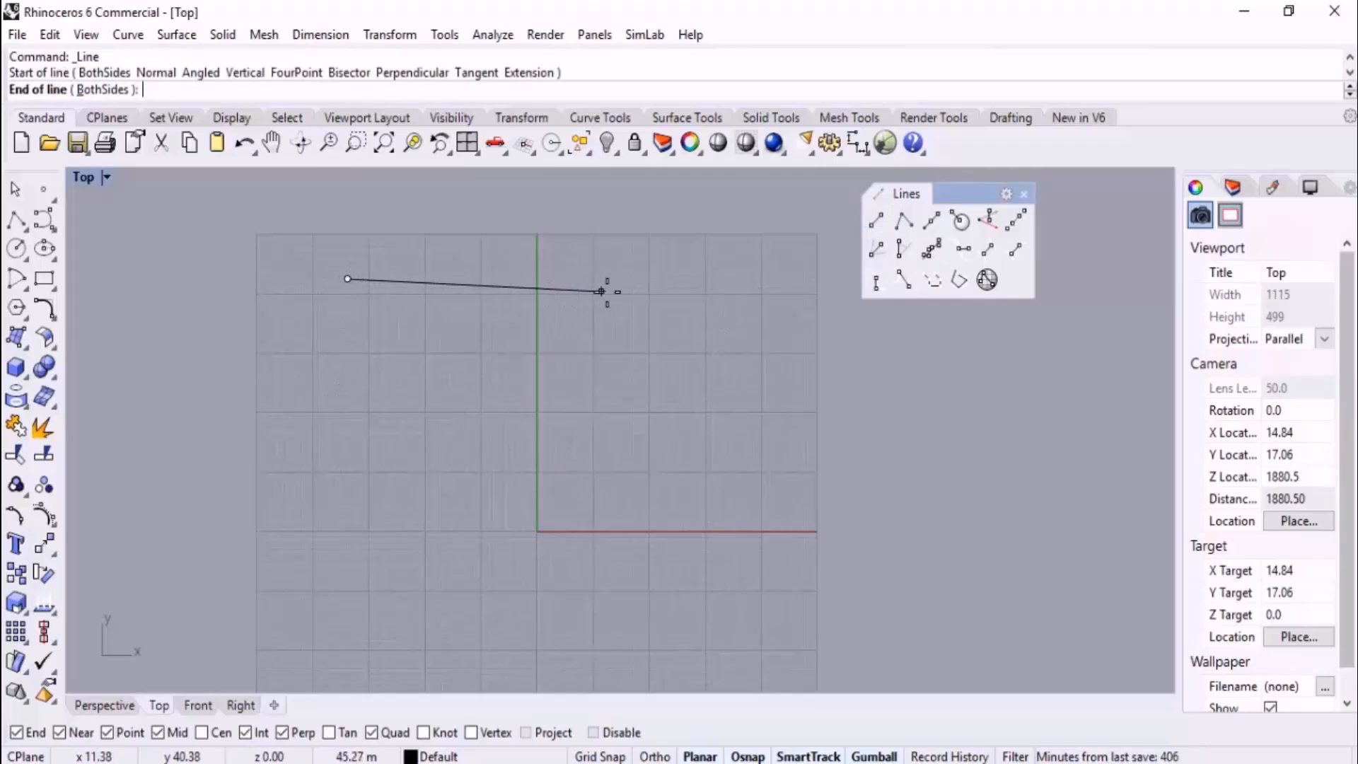
pyautogui.click(507, 273)
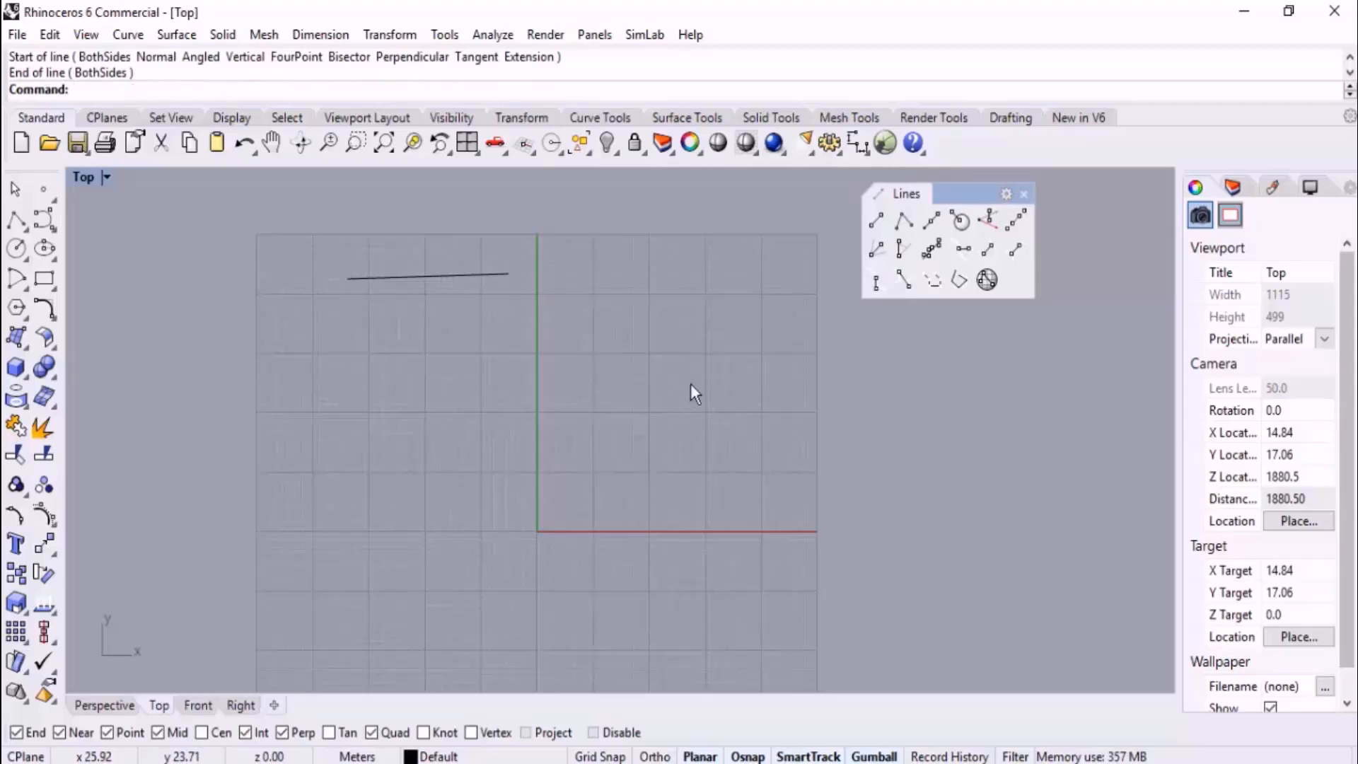
# - Draw an open twelve-point polyline winding around the grid below the single line, and delete it
pyautogui.click(903, 223)
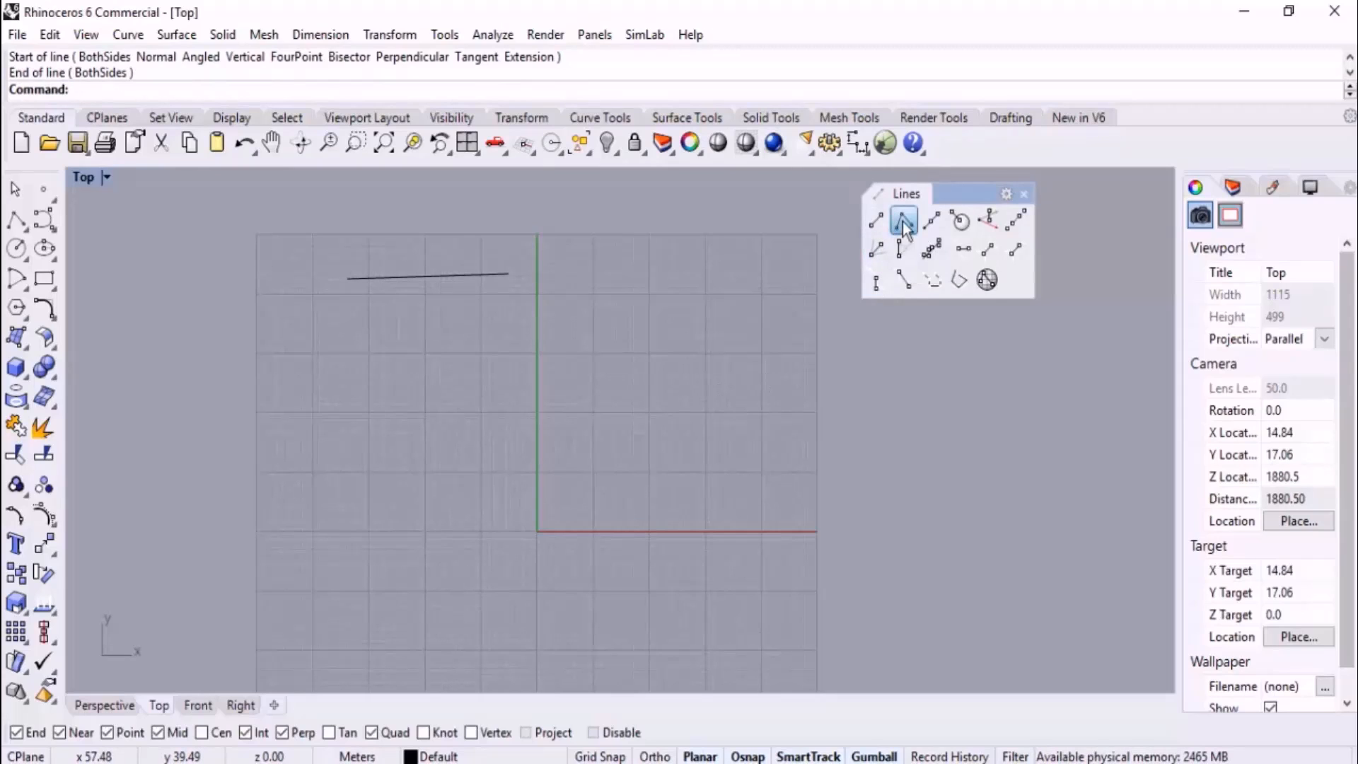
pyautogui.click(331, 367)
pyautogui.click(452, 338)
pyautogui.click(520, 388)
pyautogui.click(607, 314)
pyautogui.click(726, 370)
pyautogui.click(663, 461)
pyautogui.click(735, 530)
pyautogui.click(815, 457)
pyautogui.click(893, 529)
pyautogui.click(759, 633)
pyautogui.click(535, 466)
pyautogui.click(361, 516)
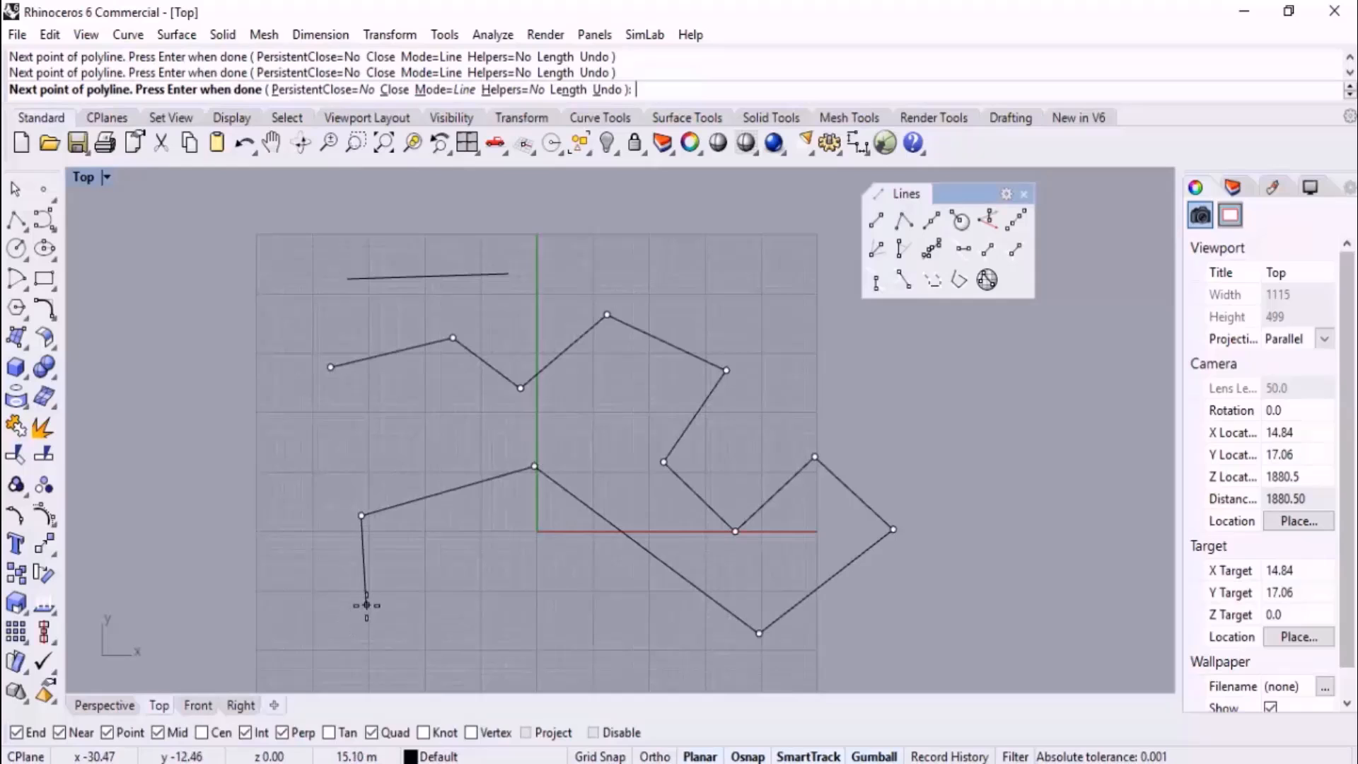
pyautogui.press('Return')
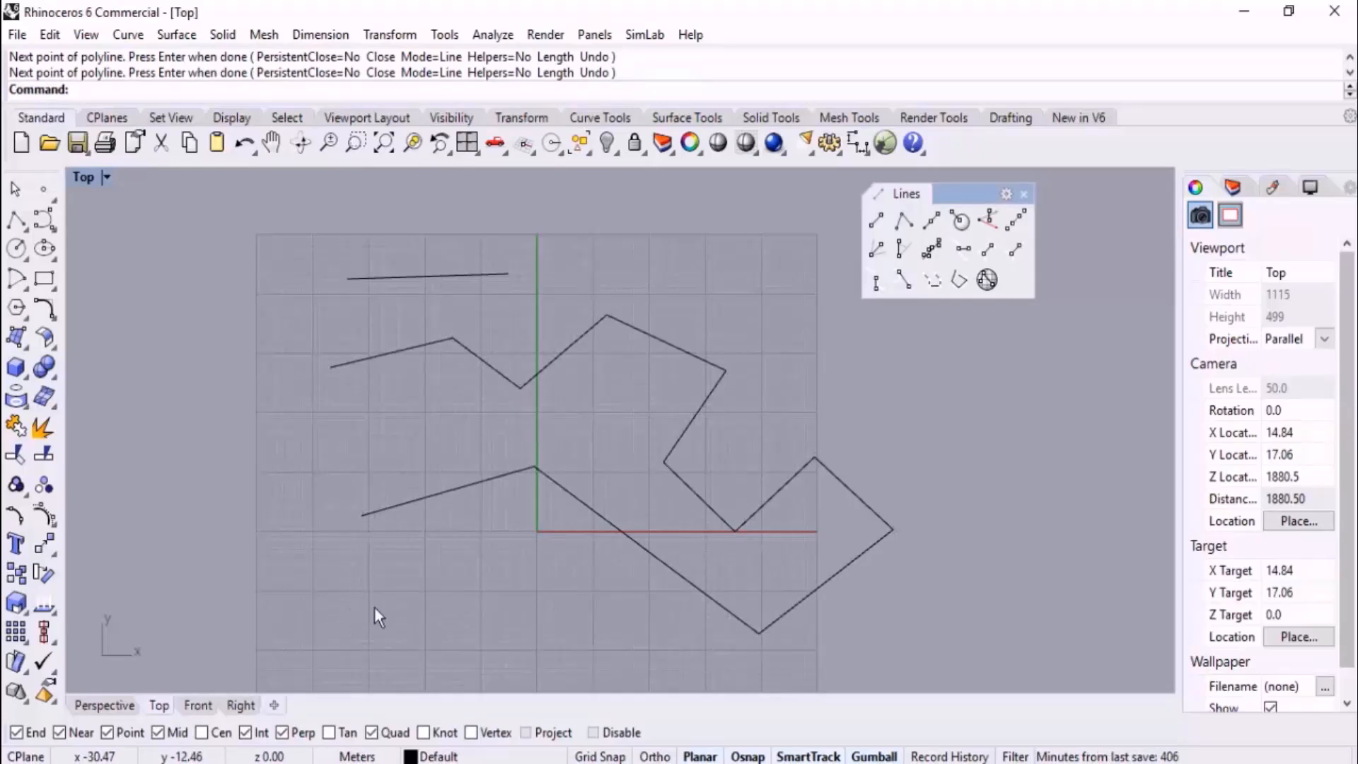
pyautogui.click(669, 444)
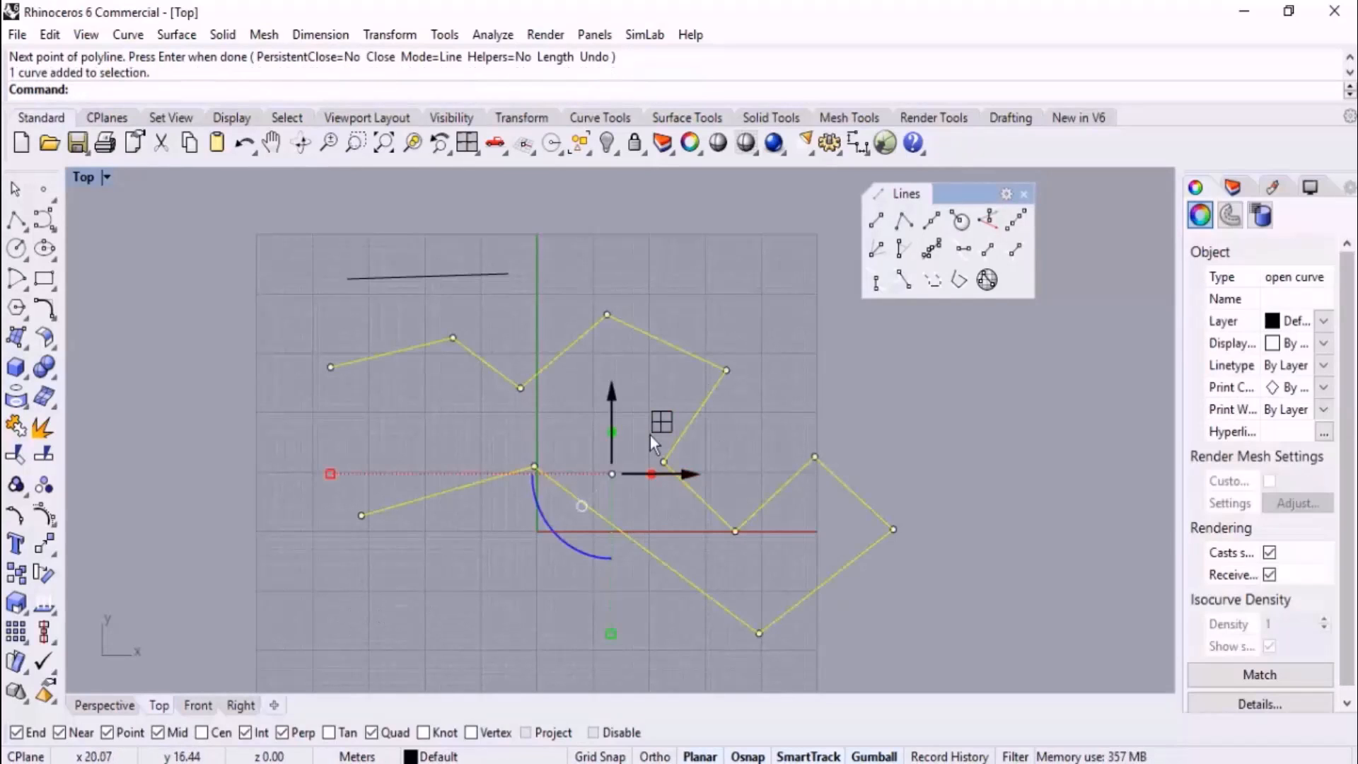
pyautogui.press('Delete')
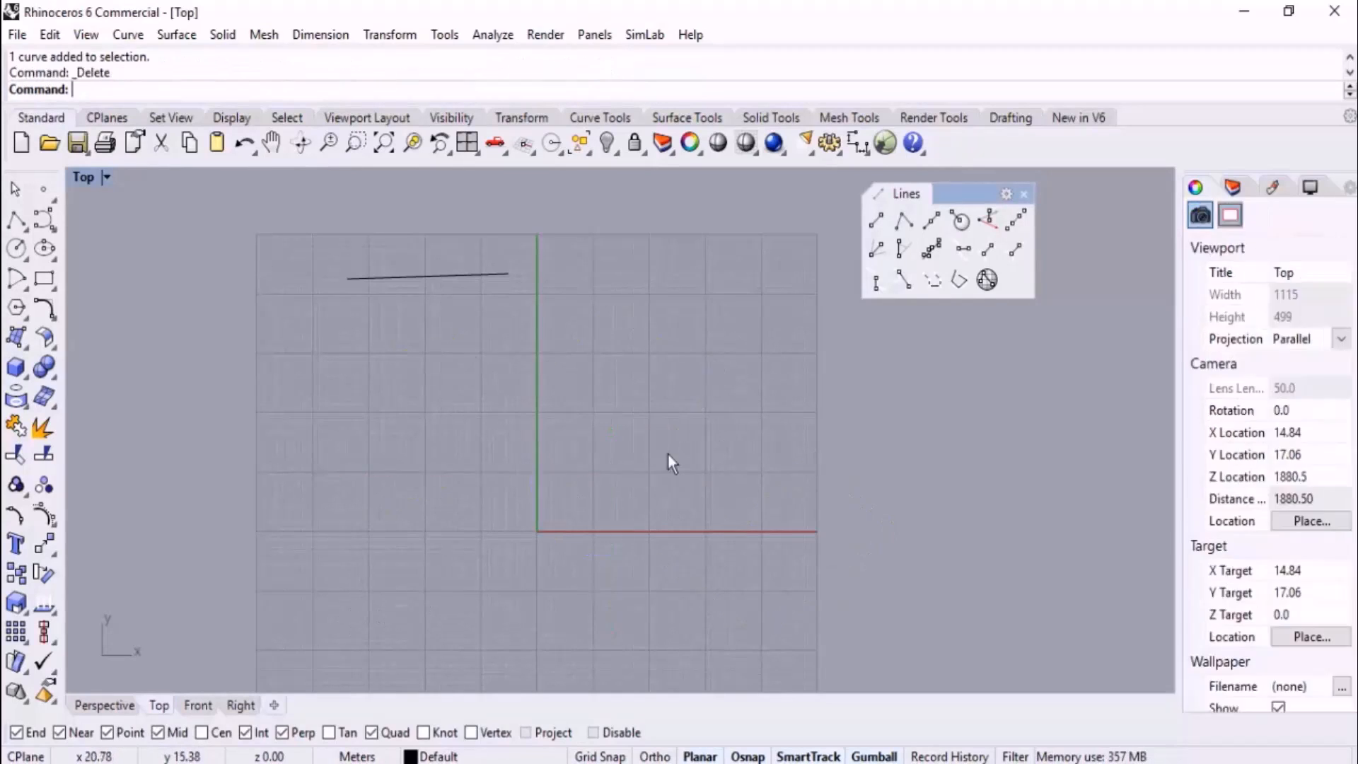
# - Lay out an eleven-point zigzag polyline around the grid below the single line, and cancel it
pyautogui.click(900, 221)
pyautogui.click(309, 389)
pyautogui.click(382, 348)
pyautogui.click(458, 401)
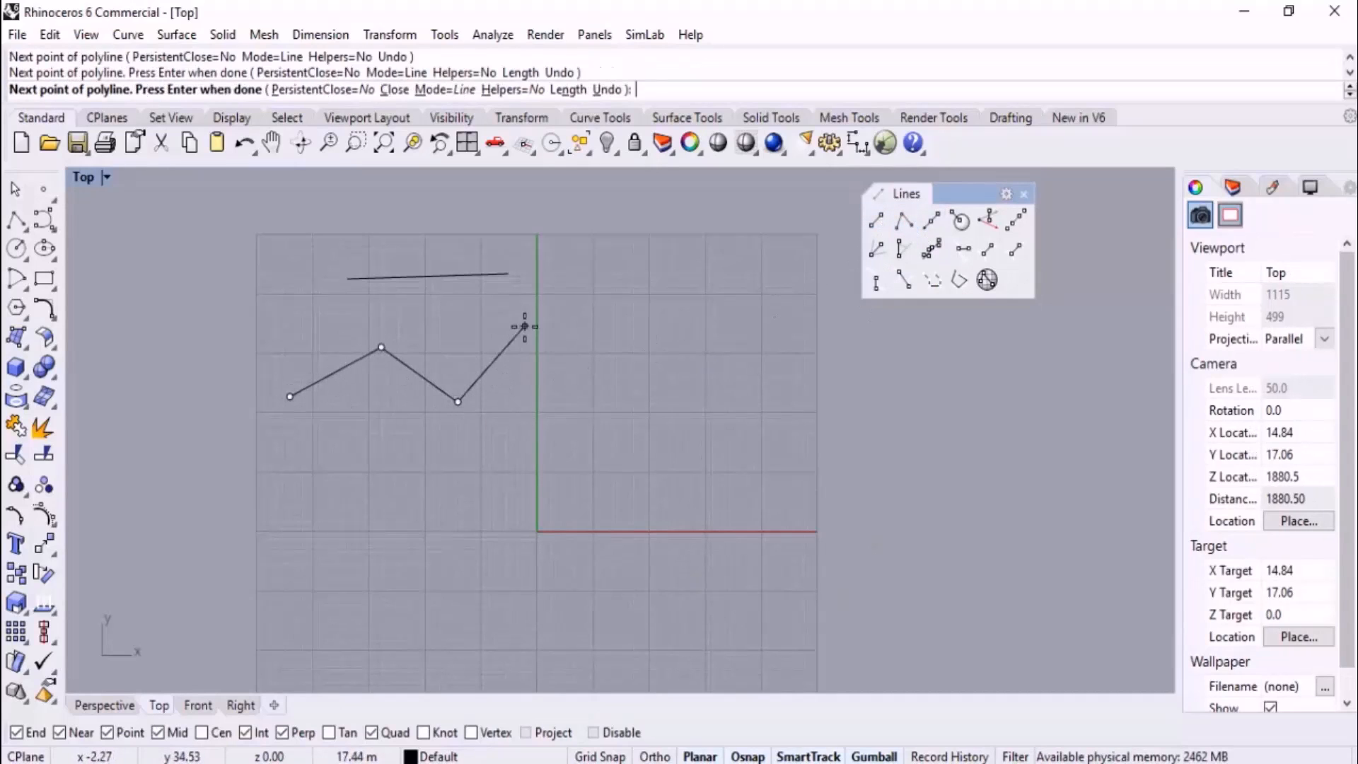
pyautogui.click(524, 326)
pyautogui.click(590, 387)
pyautogui.click(705, 279)
pyautogui.click(845, 386)
pyautogui.click(833, 568)
pyautogui.click(737, 458)
pyautogui.click(642, 586)
pyautogui.click(511, 484)
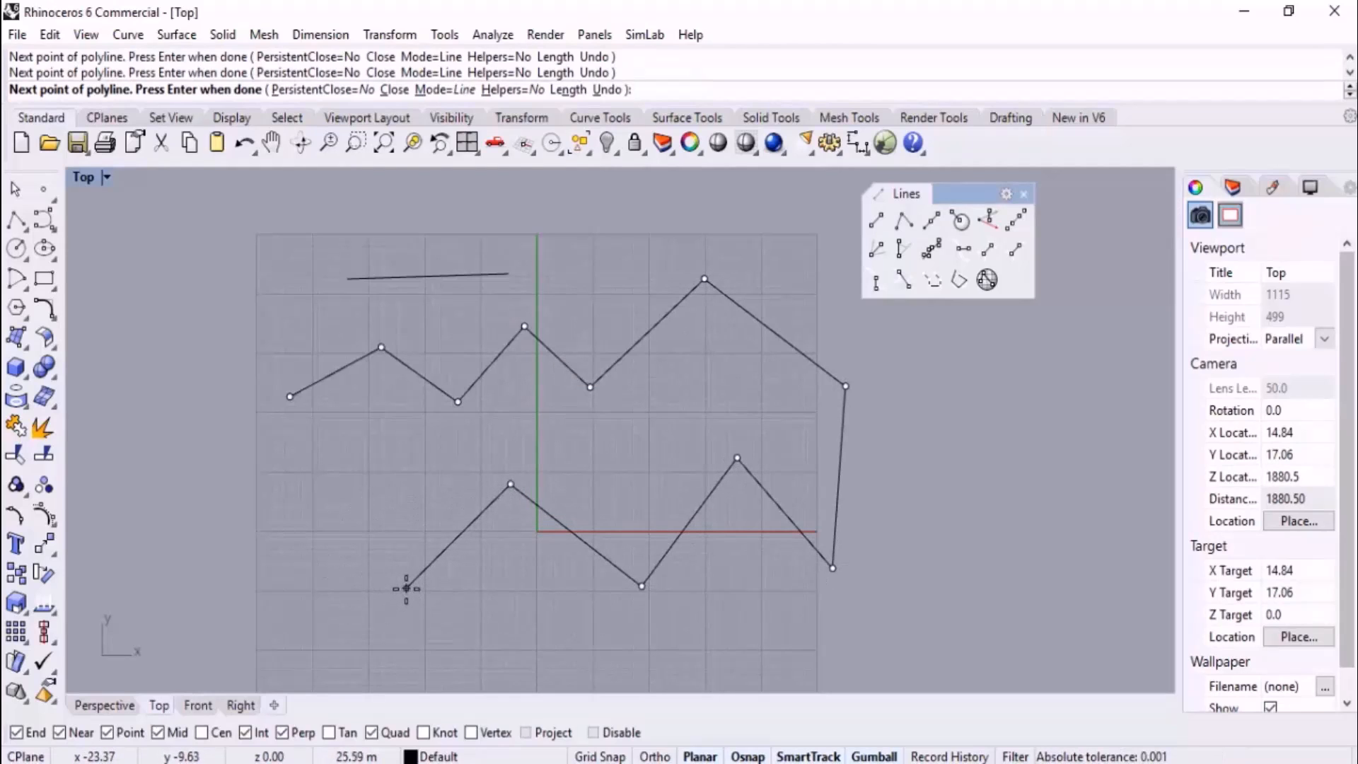
pyautogui.press('Escape')
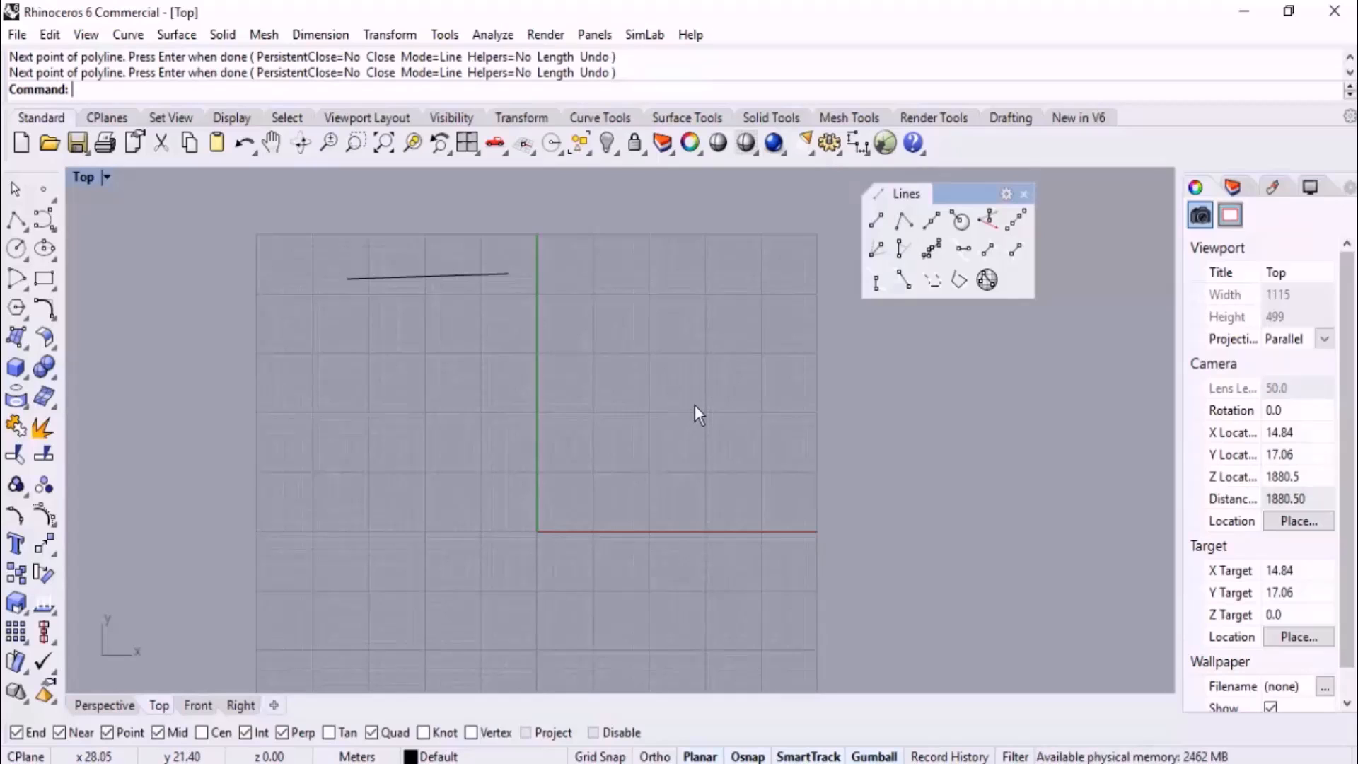
# - Start a polyline that steps down across the grid with six points, alternating horizontal and vertical segments under the Ortho constraint
pyautogui.click(911, 217)
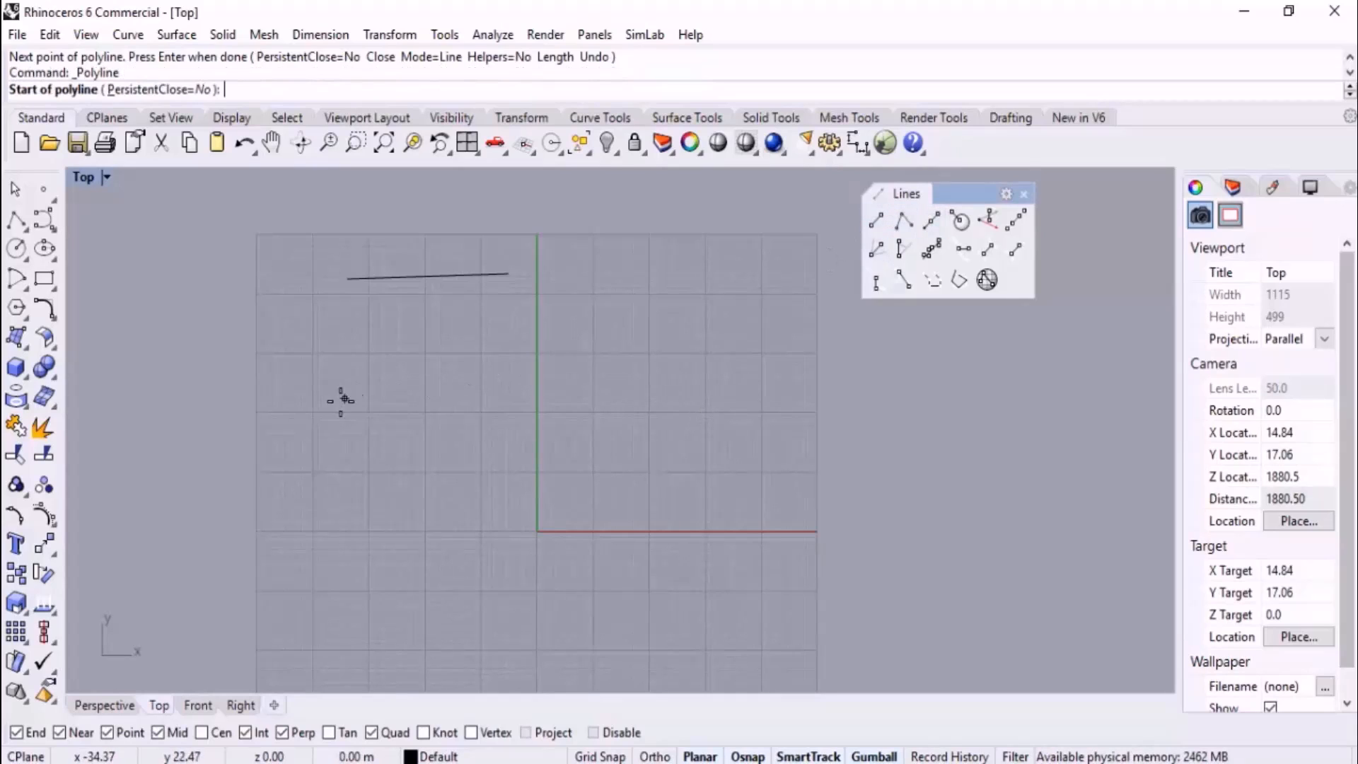
pyautogui.click(300, 386)
pyautogui.keyDown('shift'); pyautogui.click(482, 386); pyautogui.keyUp('shift')
pyautogui.click(482, 475)
pyautogui.click(612, 475)
pyautogui.click(612, 550)
pyautogui.moveTo(799, 549); pyautogui.dragTo(640, 429, button='right')
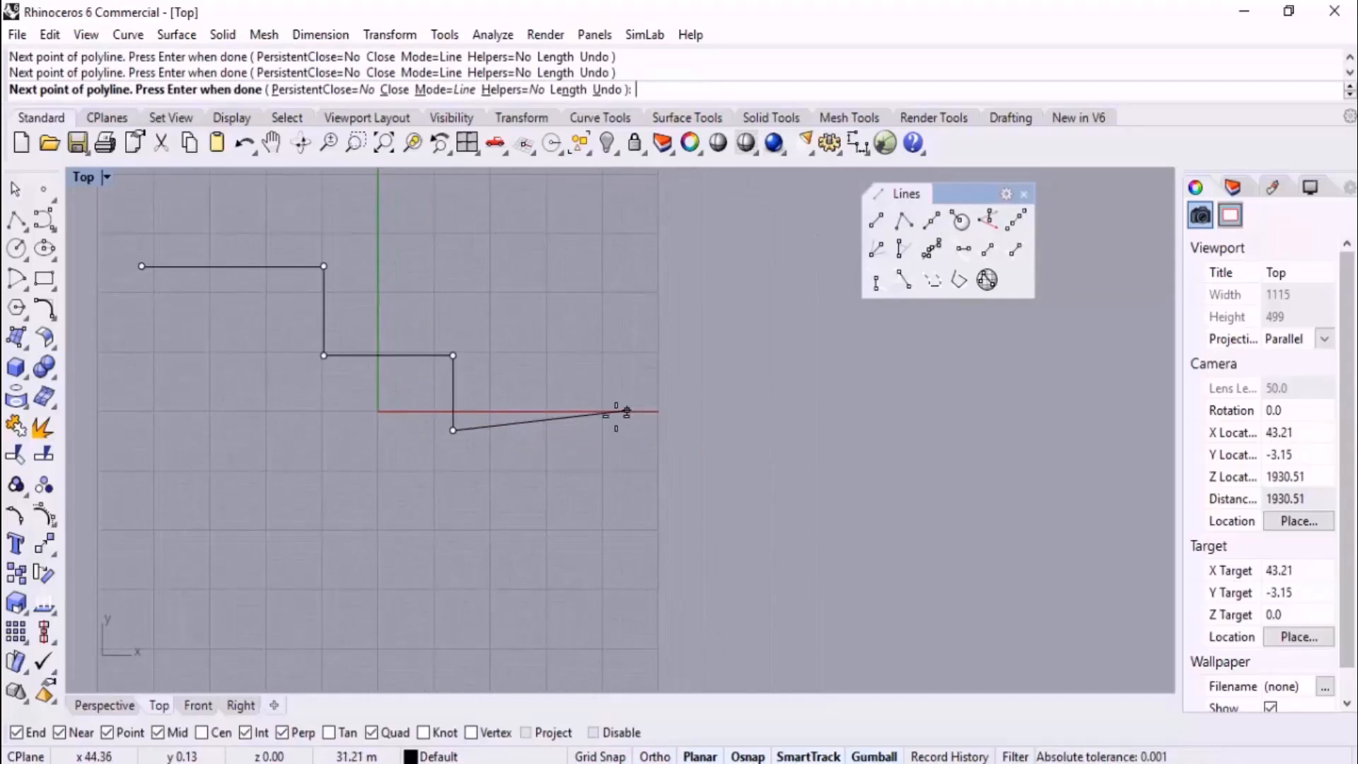
pyautogui.click(607, 430)
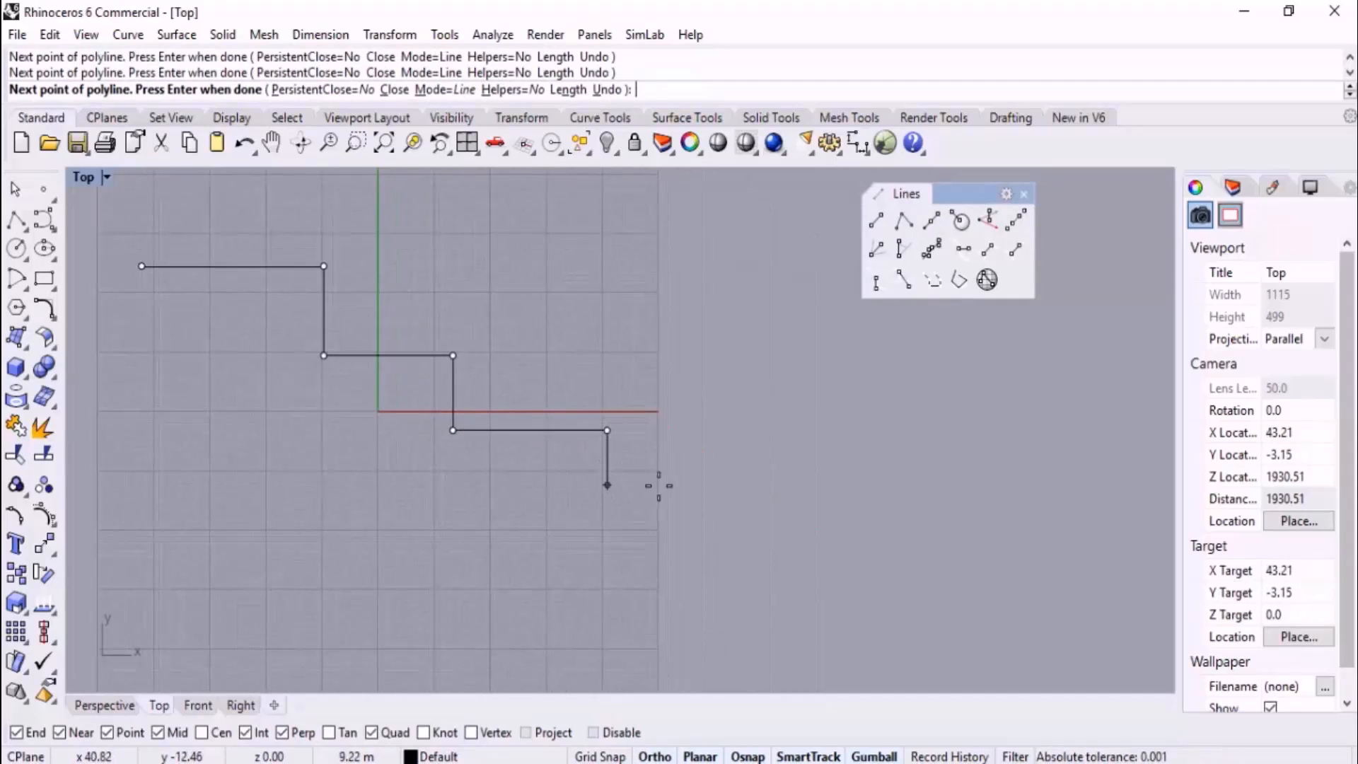
# - Add an oblique segment without Ortho beyond the stepped polyline's last point, and undo that point within the command
pyautogui.press('F8')
pyautogui.click(874, 484)
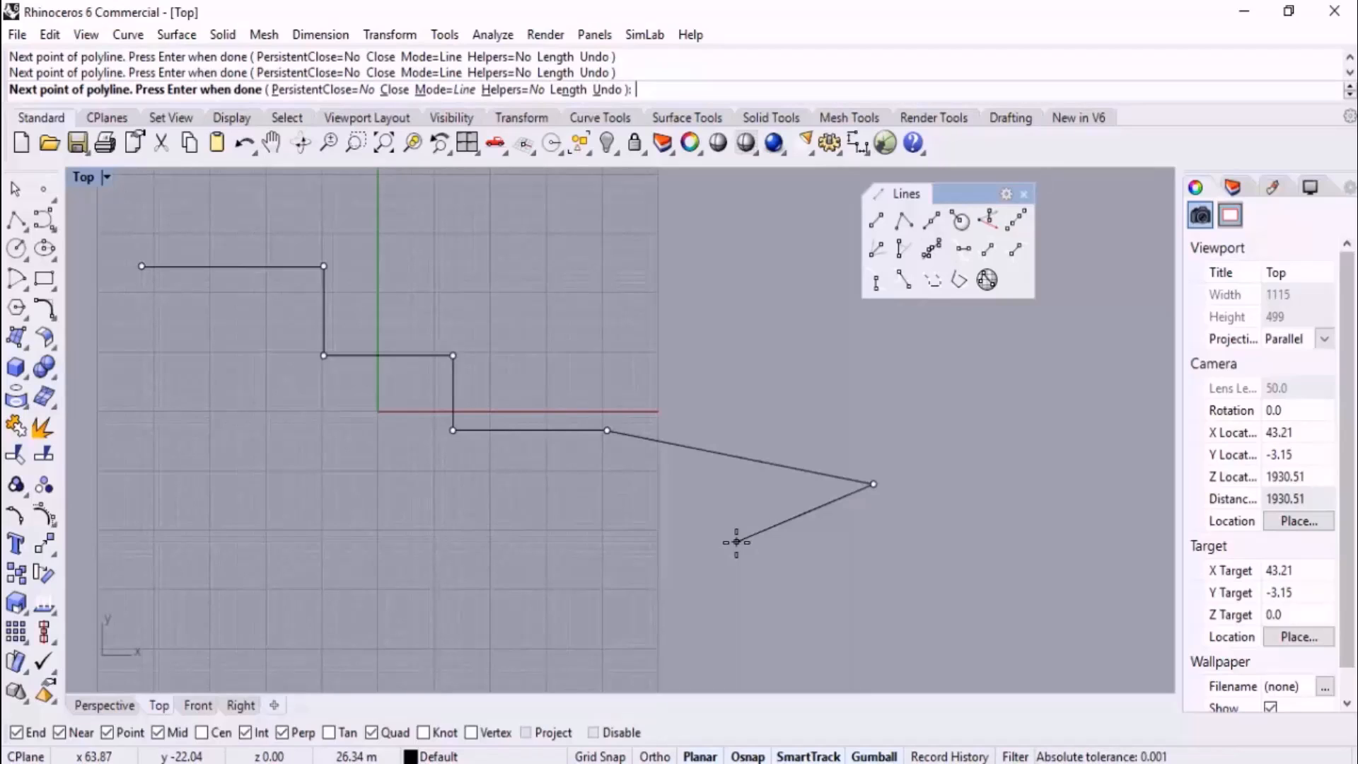
pyautogui.press('Return')
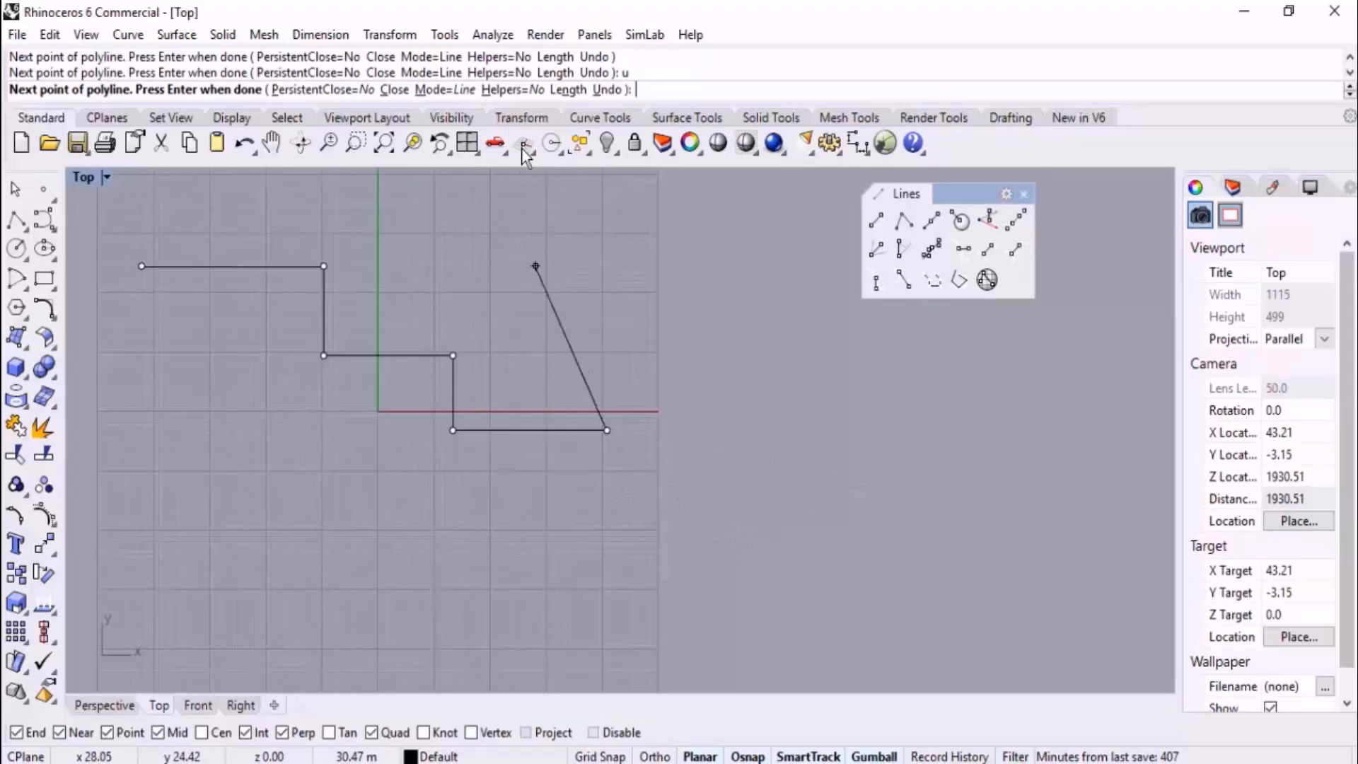
pyautogui.click(609, 99)
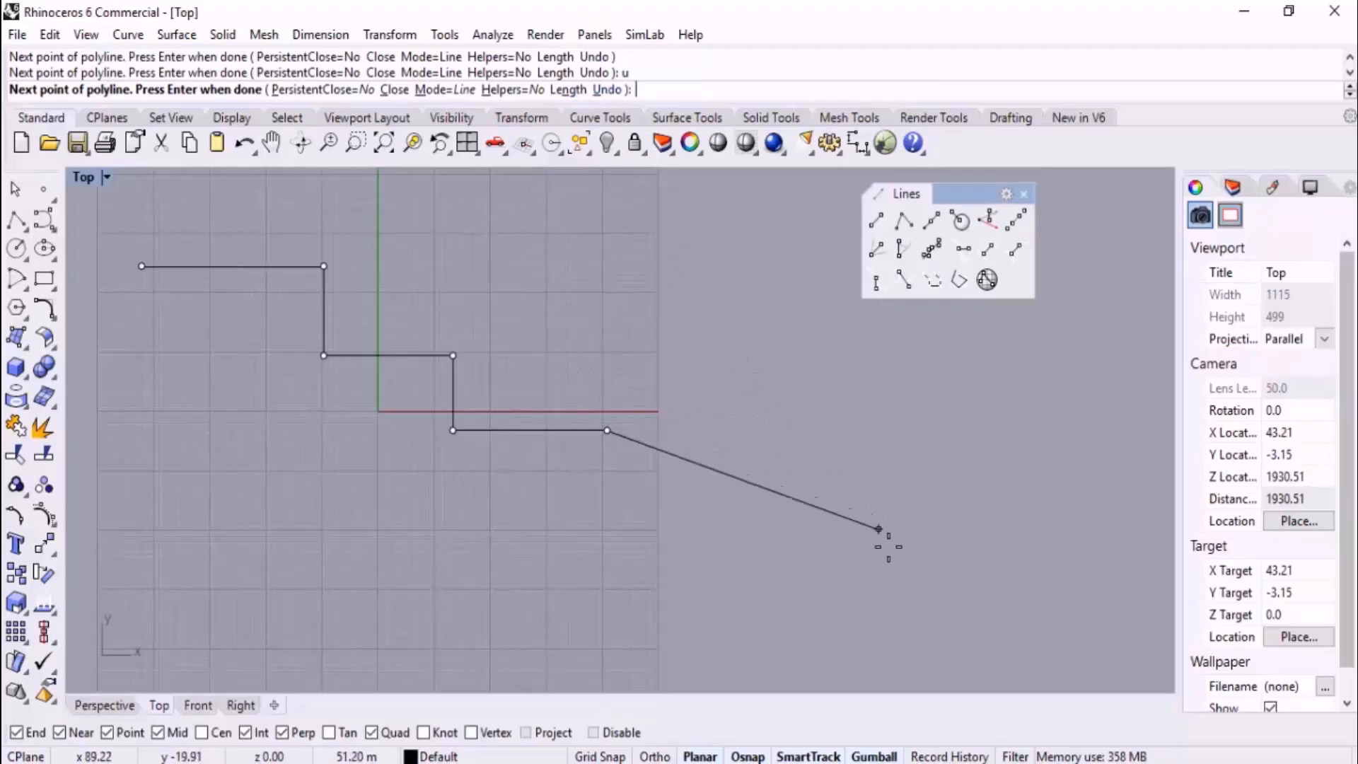
# - Undo the stepped polyline's last points within the command, back to its third point
pyautogui.write('u')
pyautogui.press('Return')
pyautogui.write('u')
pyautogui.press('Return')
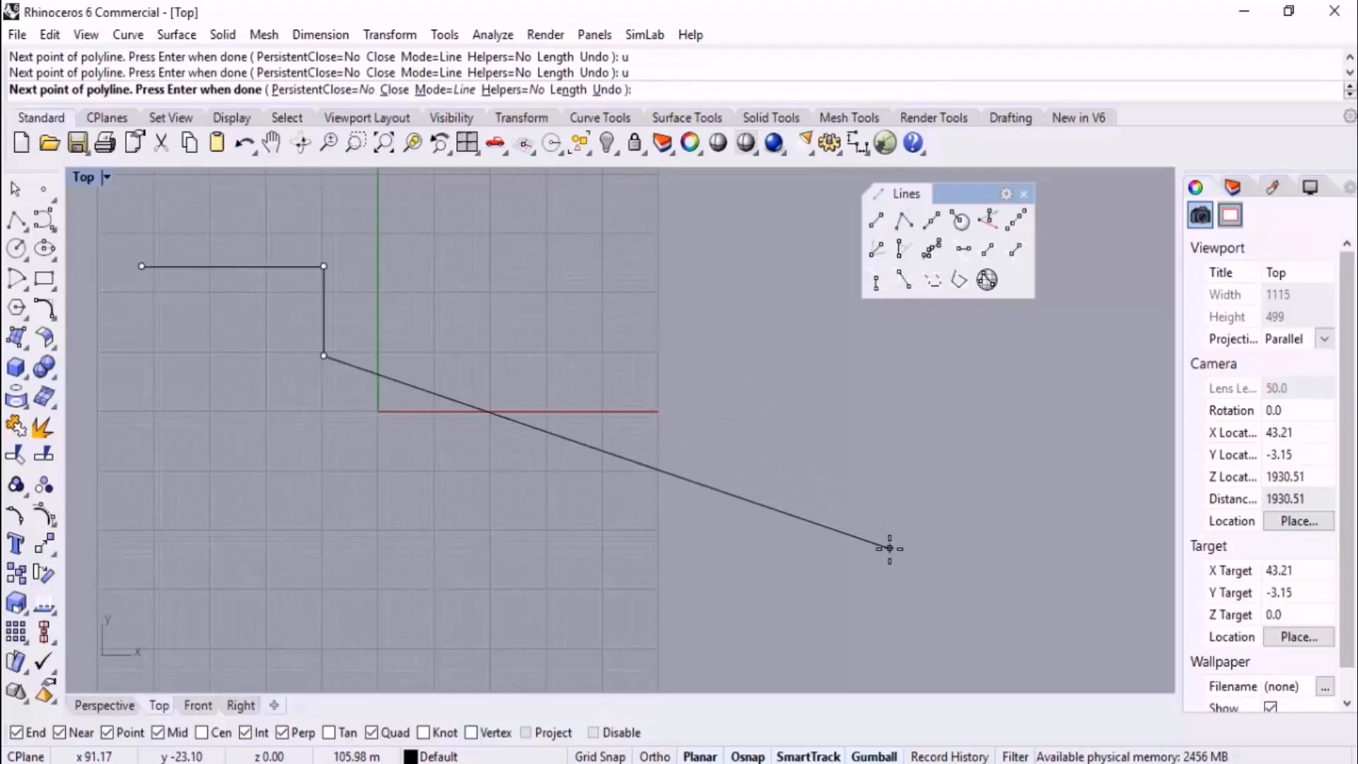
# - Continue the stepped polyline with five more Ortho-constrained points, alternating horizontal and vertical segments beyond the grid, and finish it
pyautogui.press('F8')
pyautogui.click(534, 355)
pyautogui.click(534, 480)
pyautogui.click(739, 479)
pyautogui.click(739, 555)
pyautogui.click(910, 554)
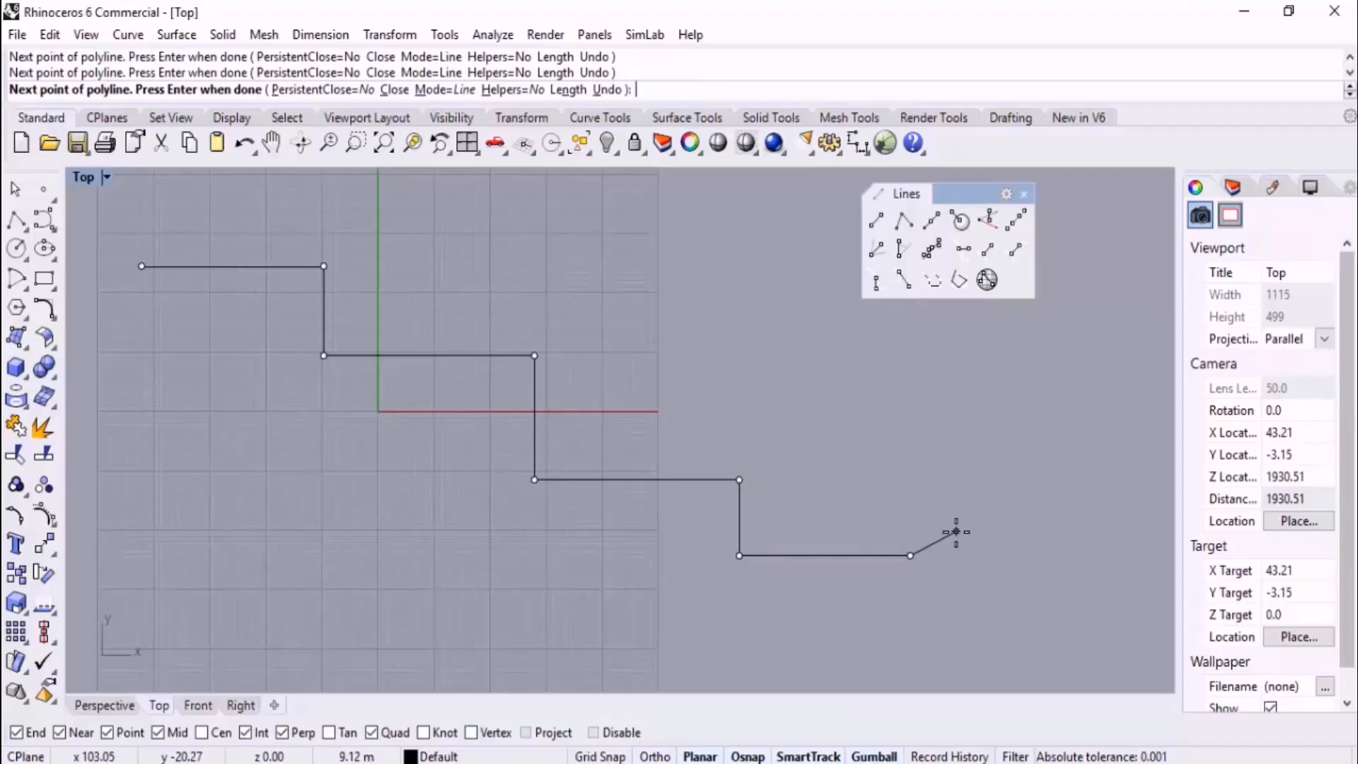
pyautogui.press('Return')
# - Explode the stepped polyline into separate segments and select several segments individually to check the split
pyautogui.scroll(-4, 710, 435)
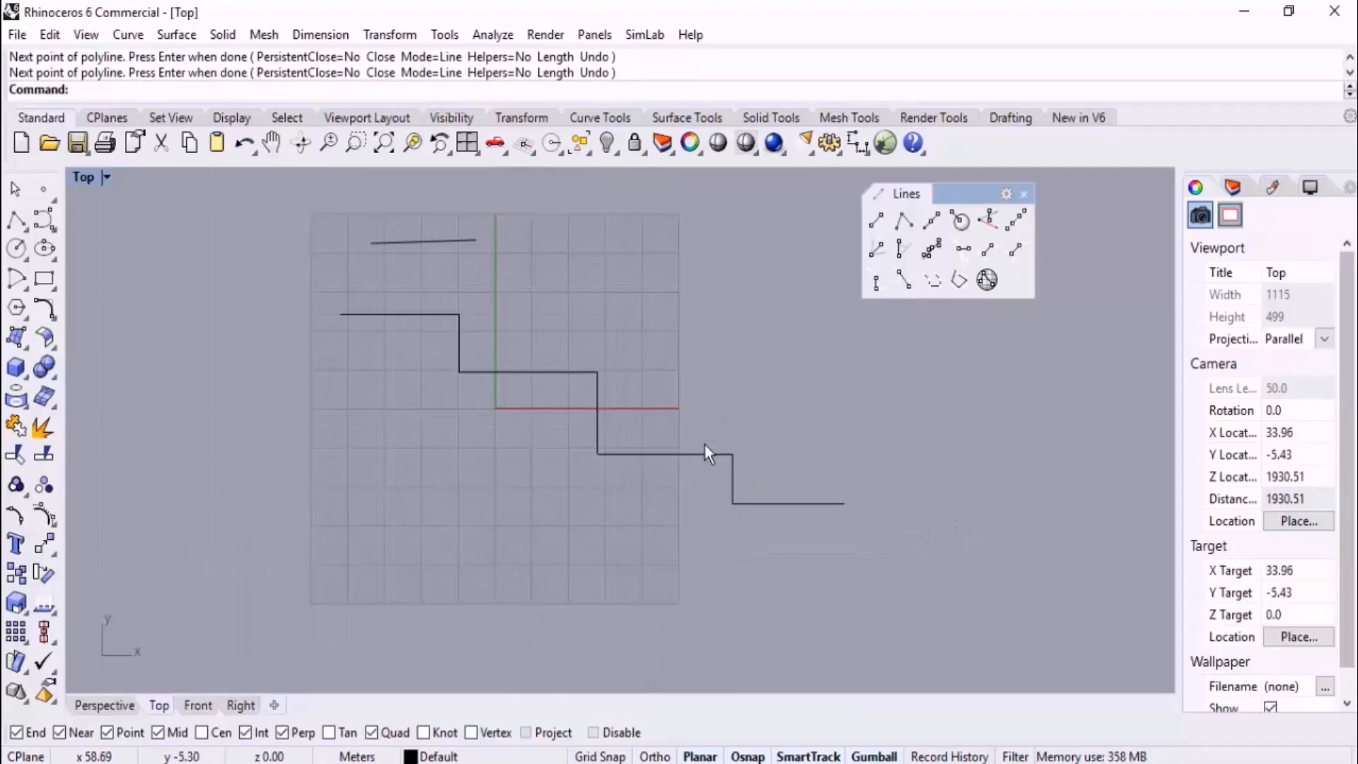
pyautogui.moveTo(710, 435); pyautogui.dragTo(618, 431, button='right')
pyautogui.scroll(2, 482, 340)
pyautogui.moveTo(483, 340); pyautogui.dragTo(536, 359, button='right')
pyautogui.moveTo(456, 423); pyautogui.dragTo(451, 473)
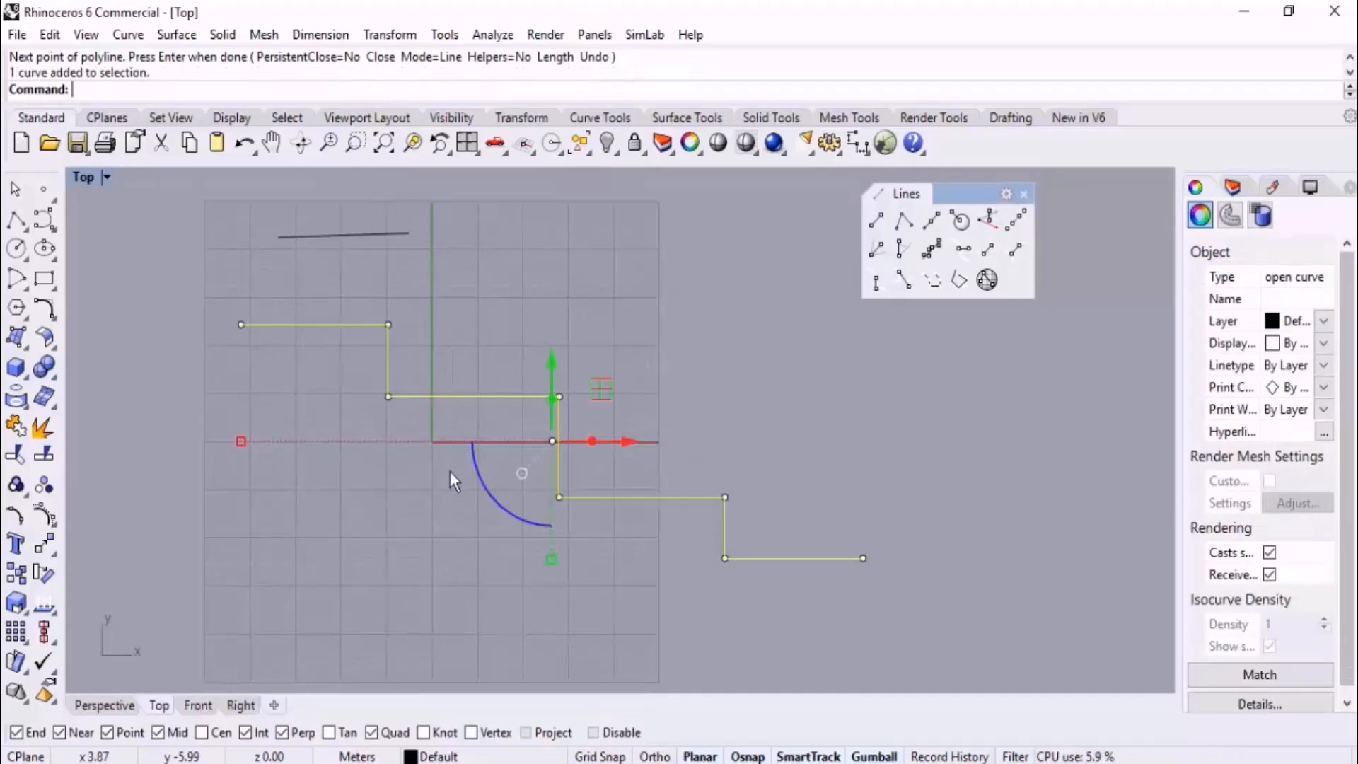
pyautogui.click(44, 429)
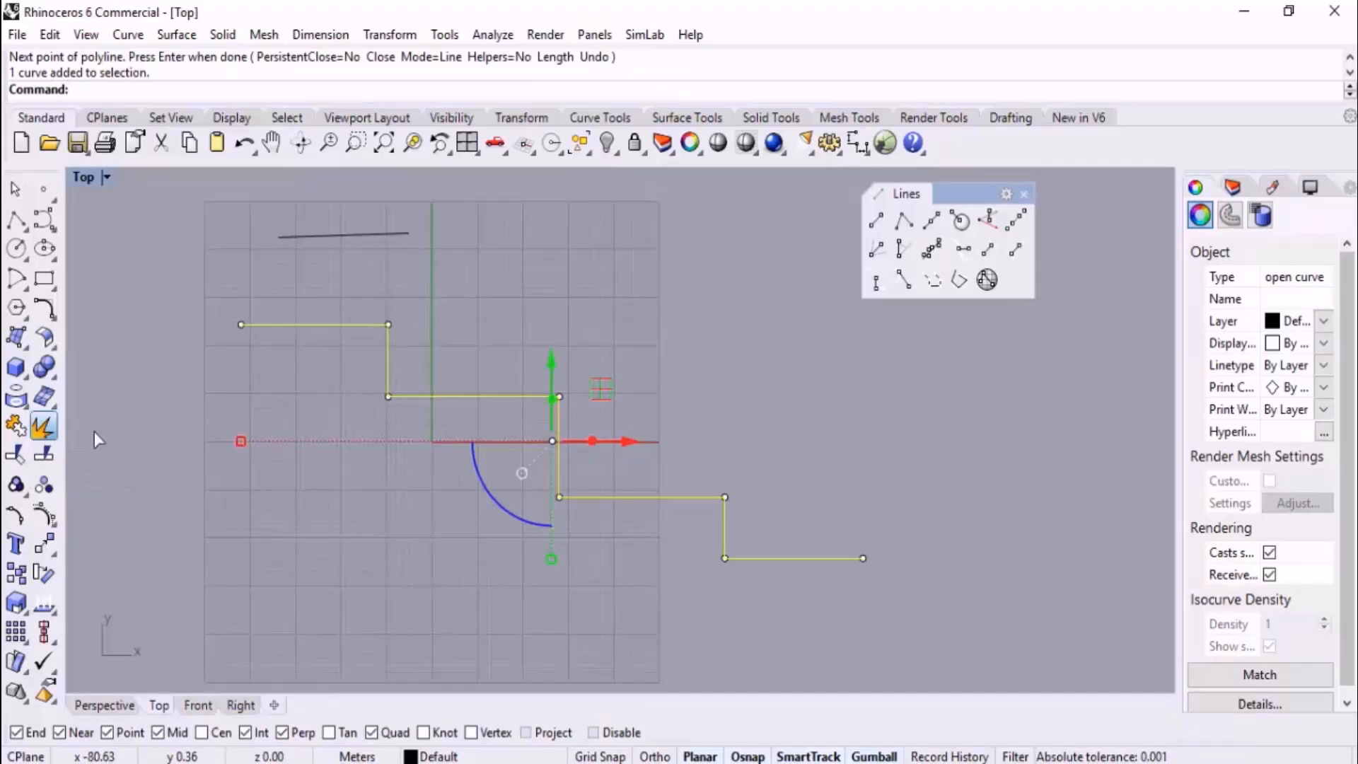
pyautogui.click(511, 396)
pyautogui.moveTo(629, 430); pyautogui.dragTo(525, 451)
pyautogui.moveTo(686, 444); pyautogui.dragTo(673, 546)
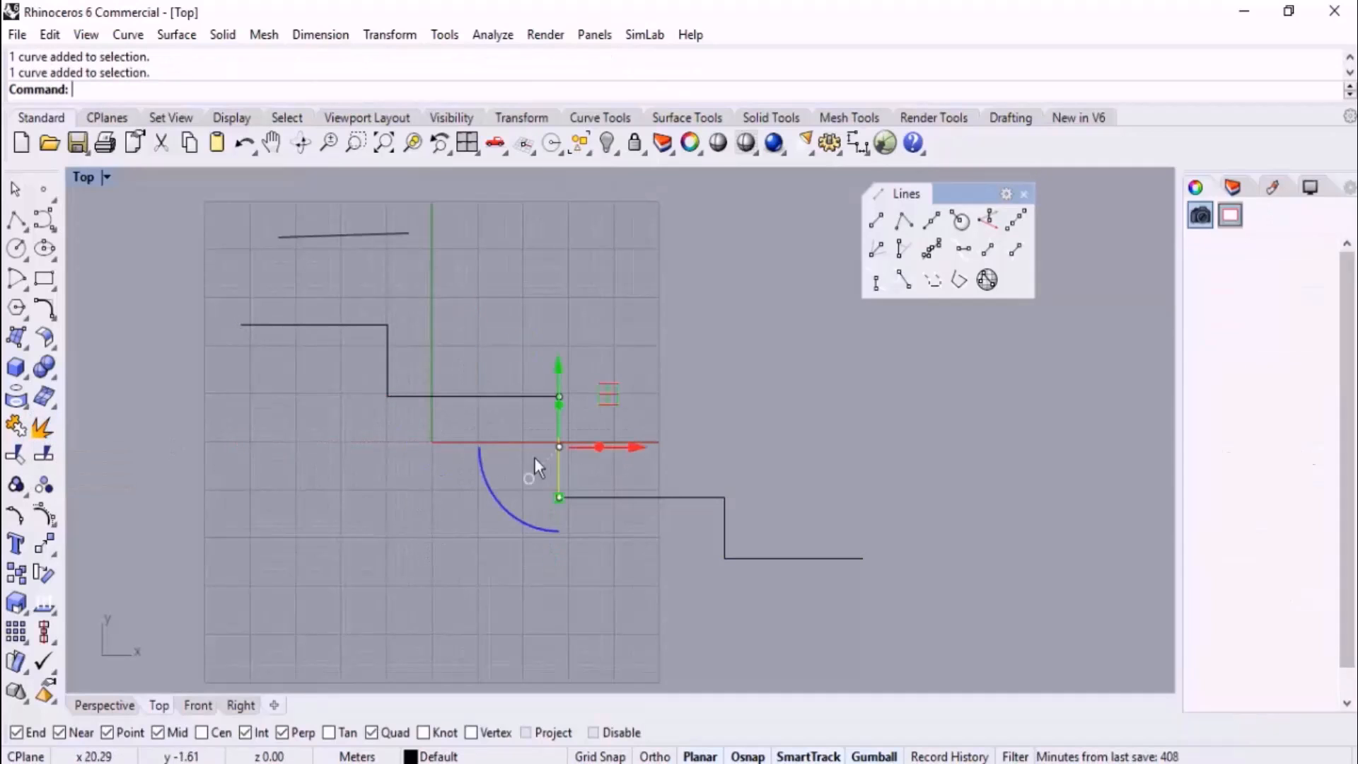
pyautogui.moveTo(775, 518); pyautogui.dragTo(699, 539)
# - Select all the exploded step segments and join them back into one open polyline
pyautogui.moveTo(934, 330); pyautogui.dragTo(277, 603)
pyautogui.moveTo(295, 553); pyautogui.dragTo(214, 609)
pyautogui.moveTo(830, 265); pyautogui.dragTo(330, 609)
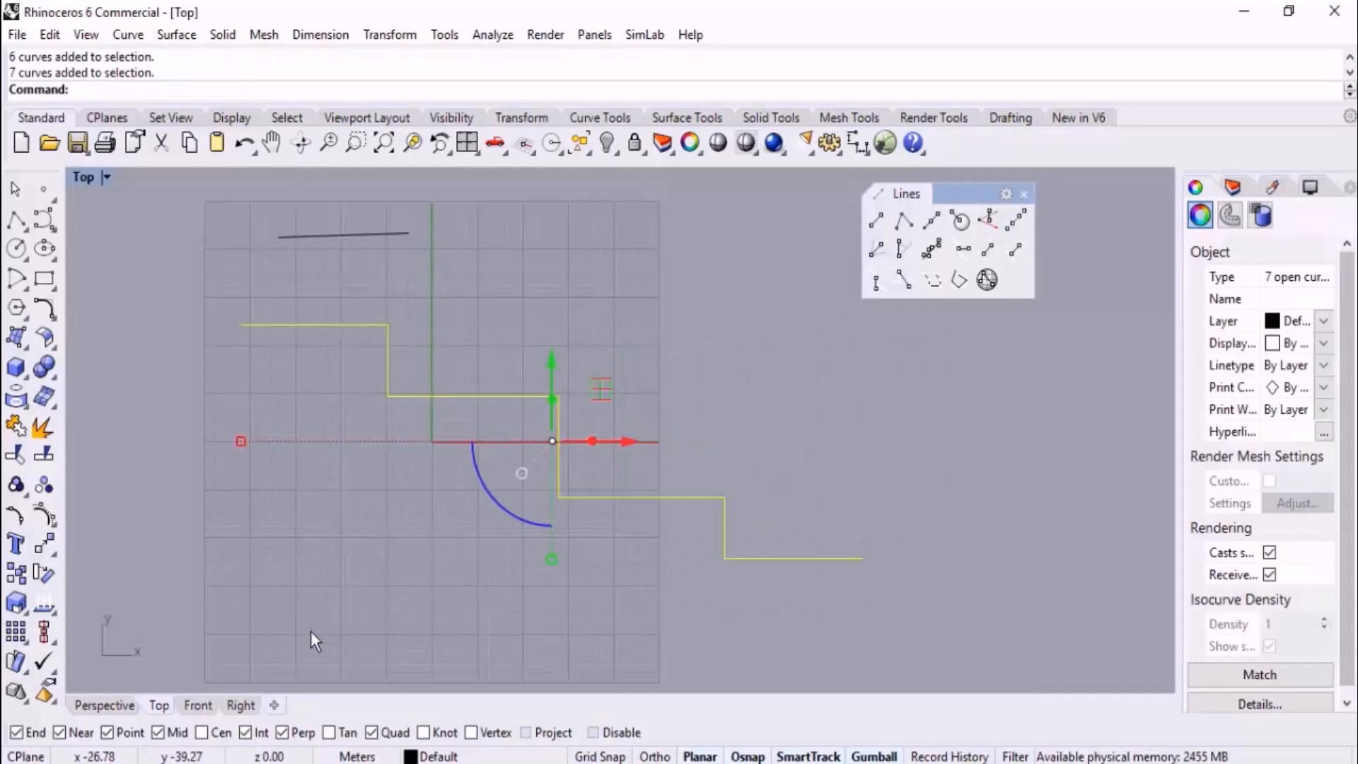
pyautogui.click(15, 428)
pyautogui.click(500, 290)
pyautogui.click(513, 396)
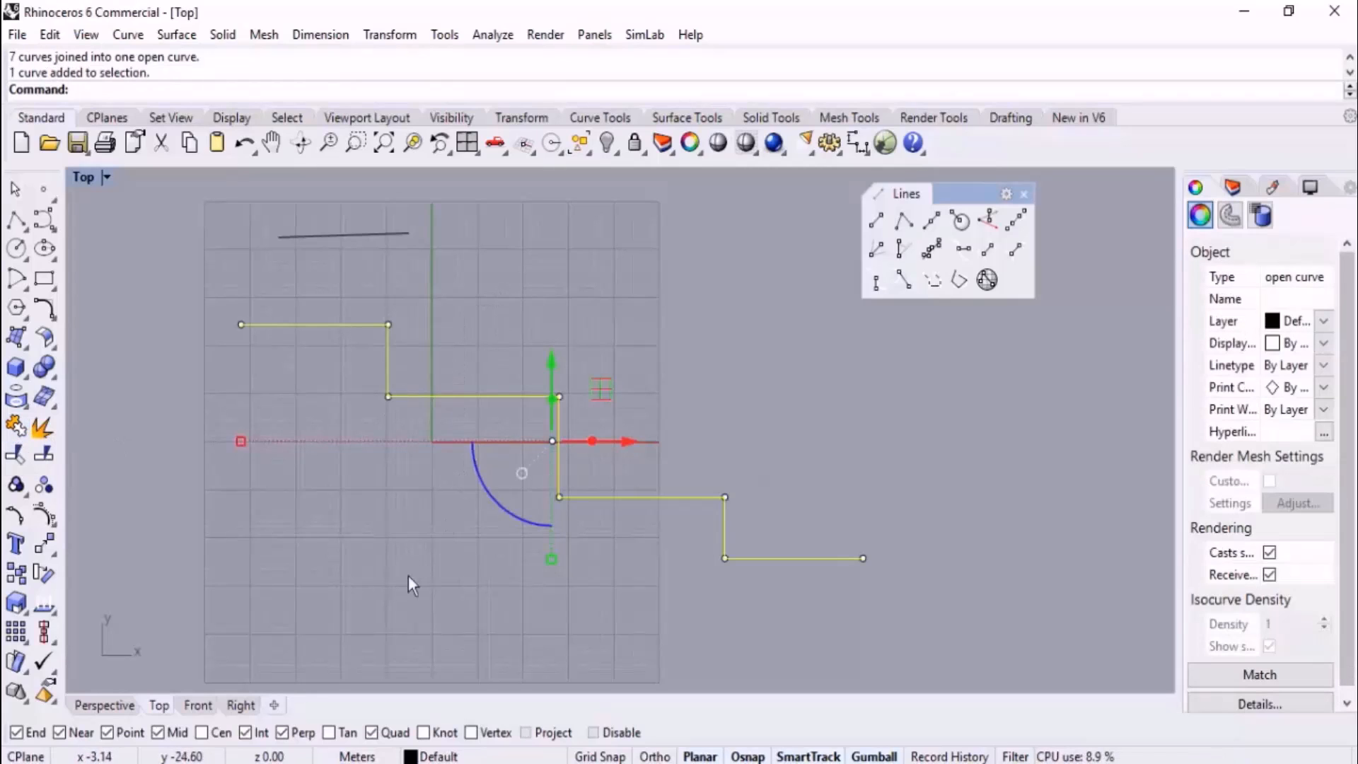
pyautogui.click(396, 593)
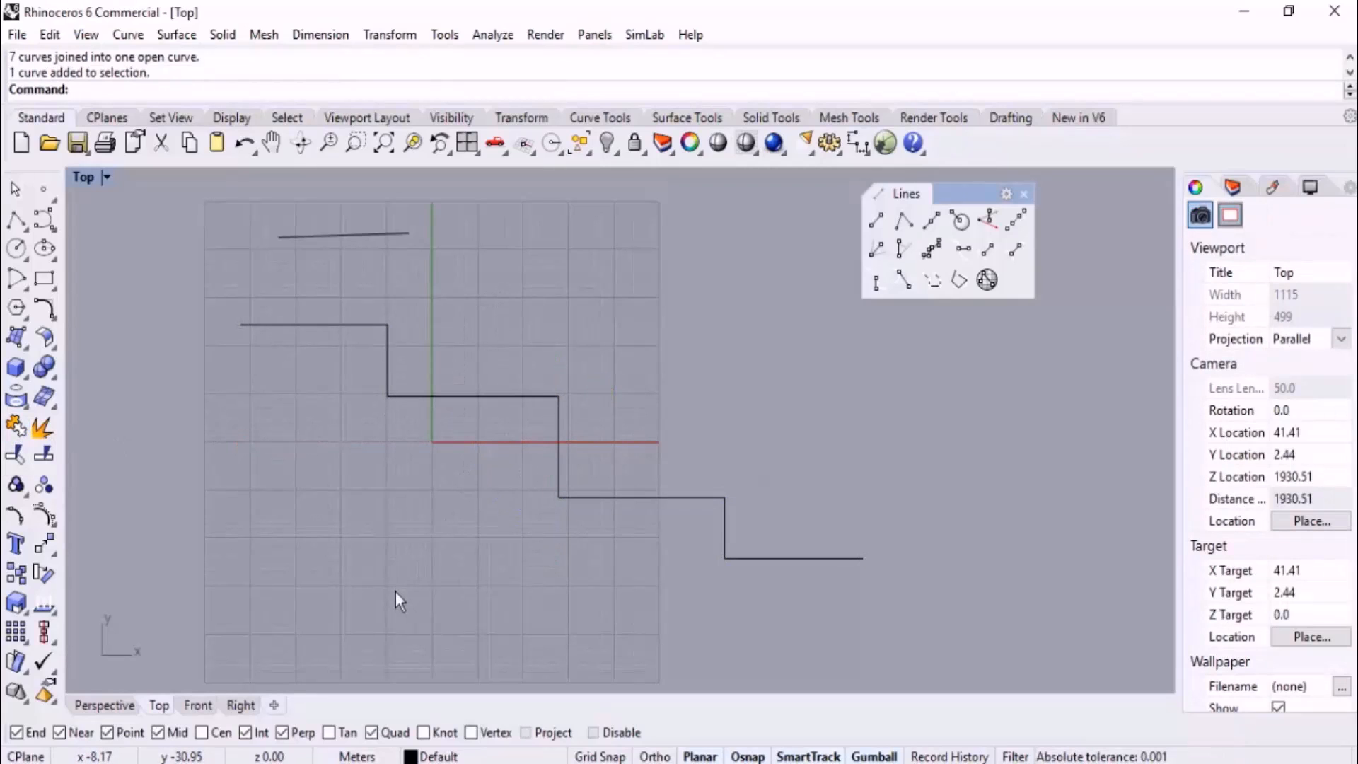
# - Draw a horizontal BothSides line centred on the midpoint of the stepped polyline's middle vertical segment
pyautogui.scroll(-3, 396, 349)
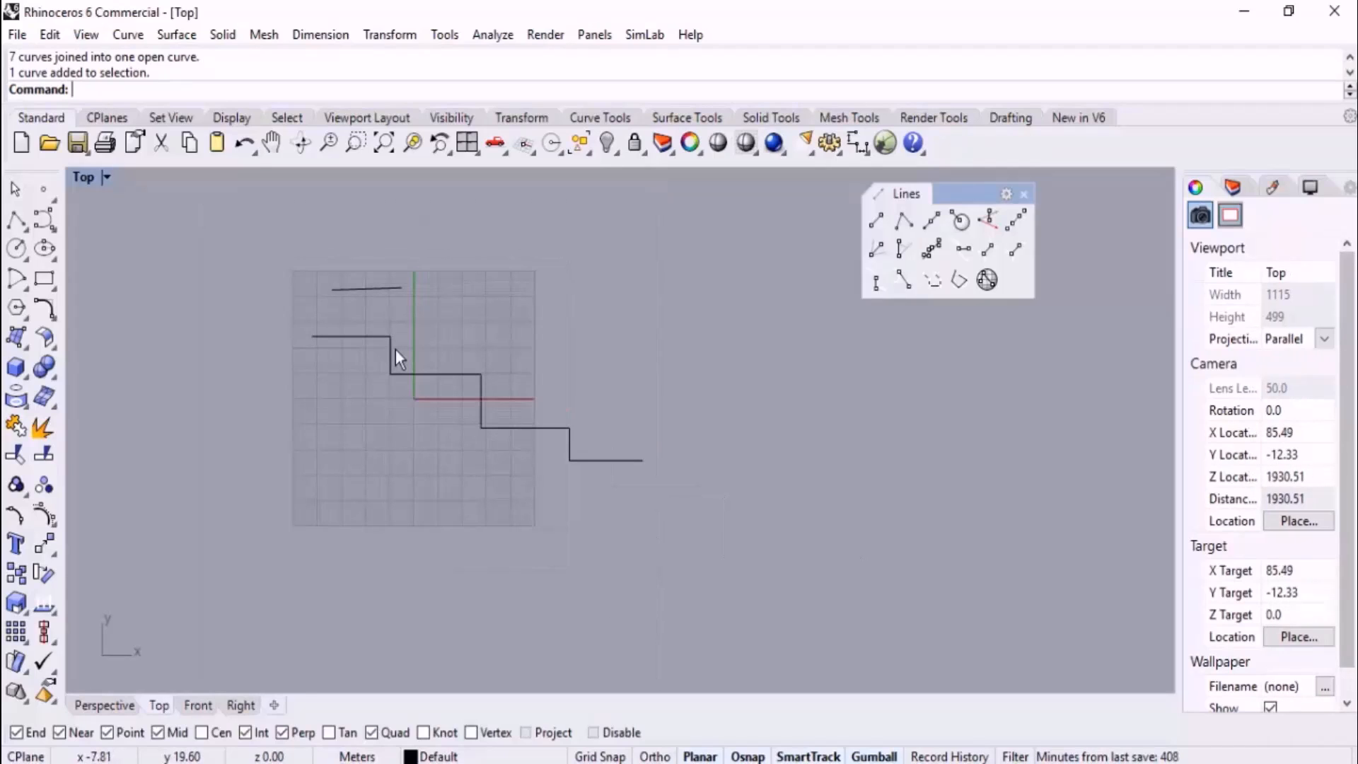
pyautogui.moveTo(698, 382); pyautogui.dragTo(585, 403, button='right')
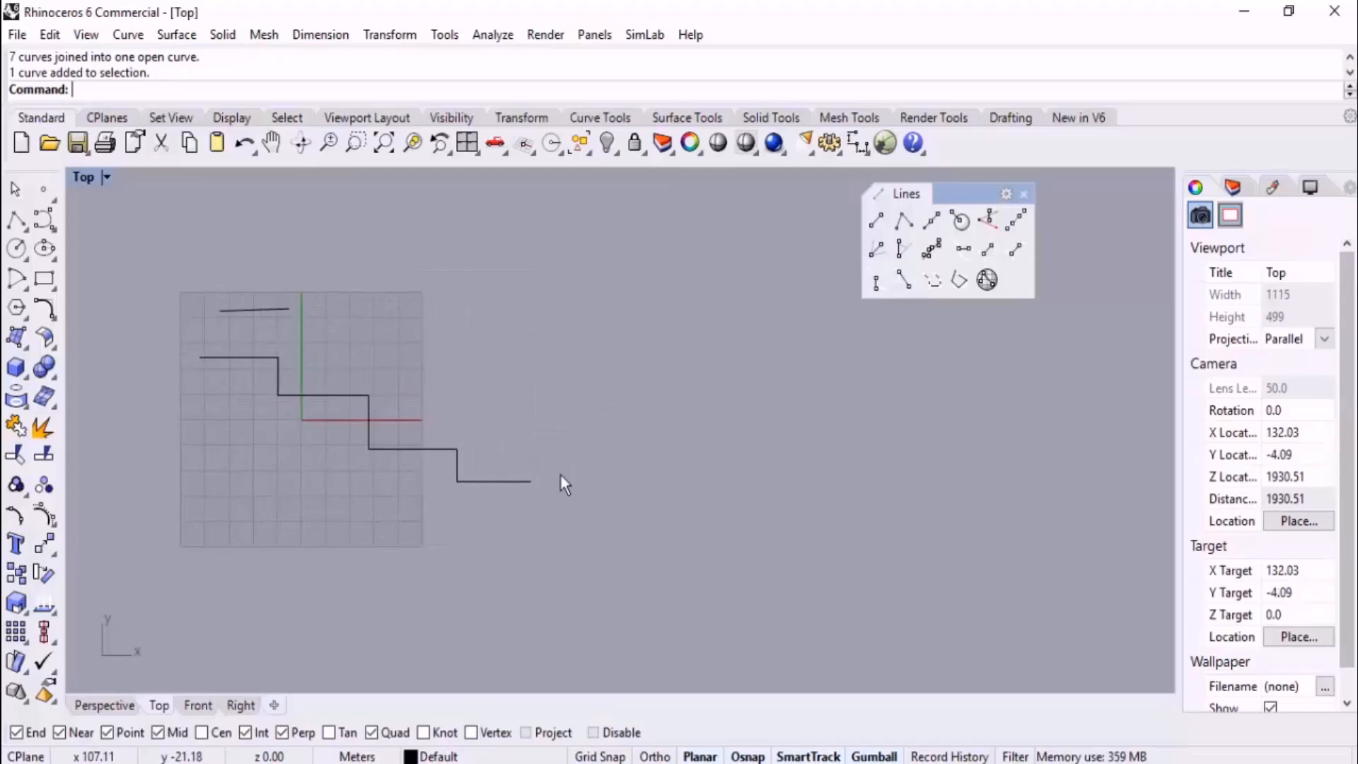
pyautogui.click(931, 228)
pyautogui.scroll(4, 396, 448)
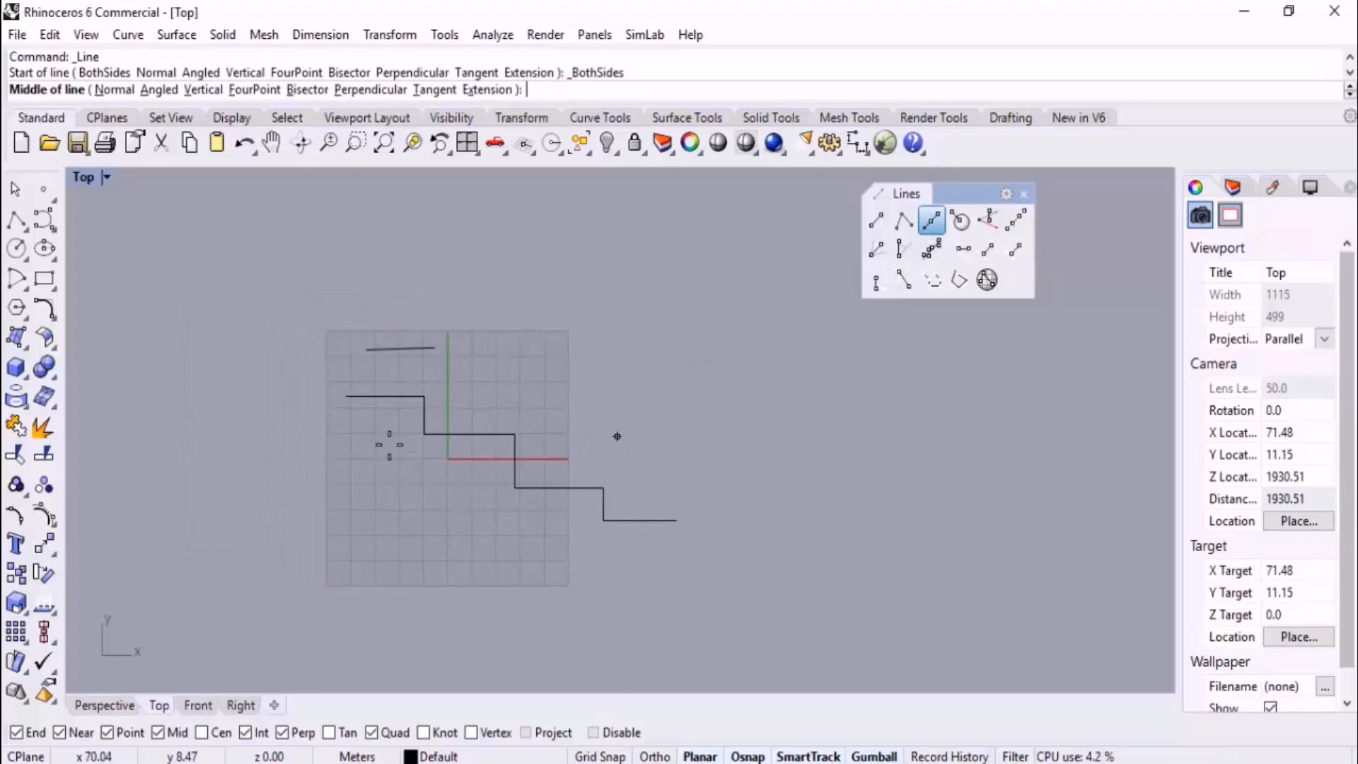
pyautogui.scroll(5, 615, 452)
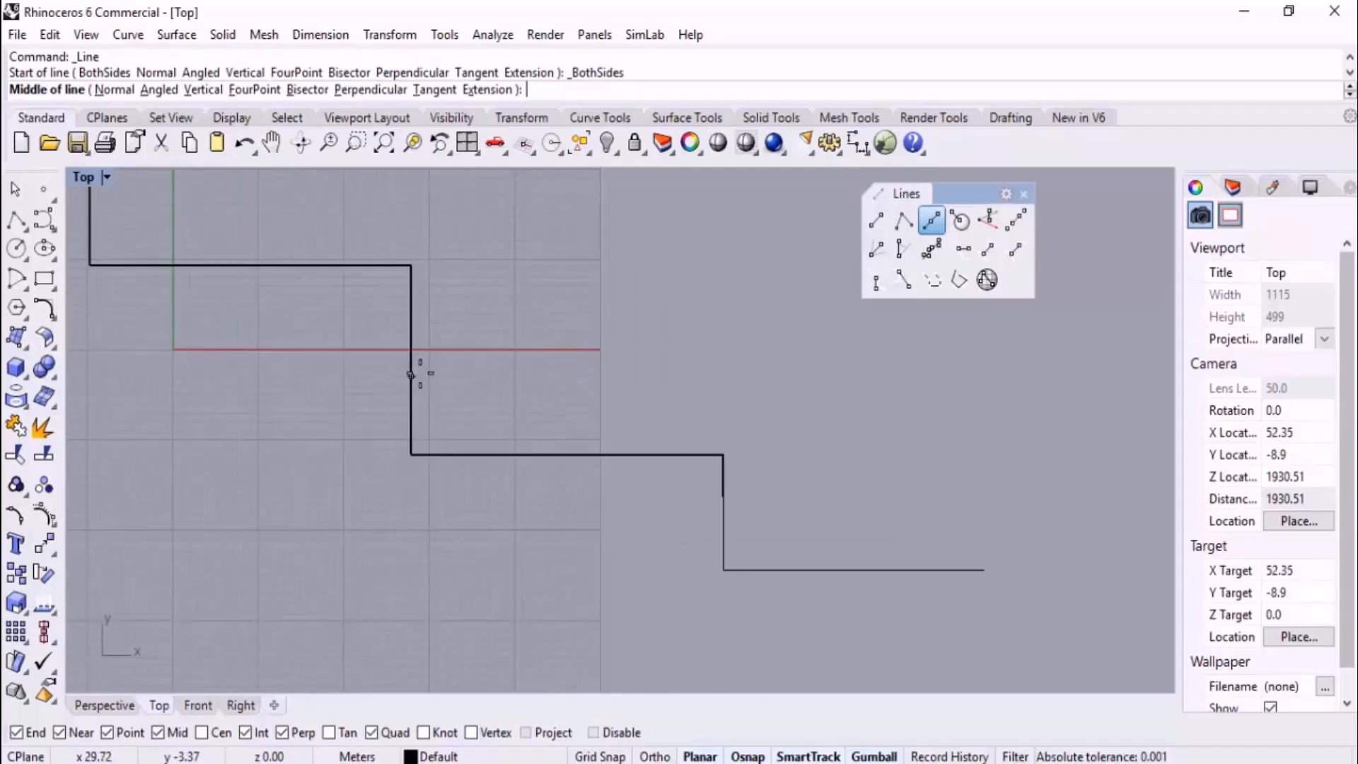
pyautogui.click(412, 361)
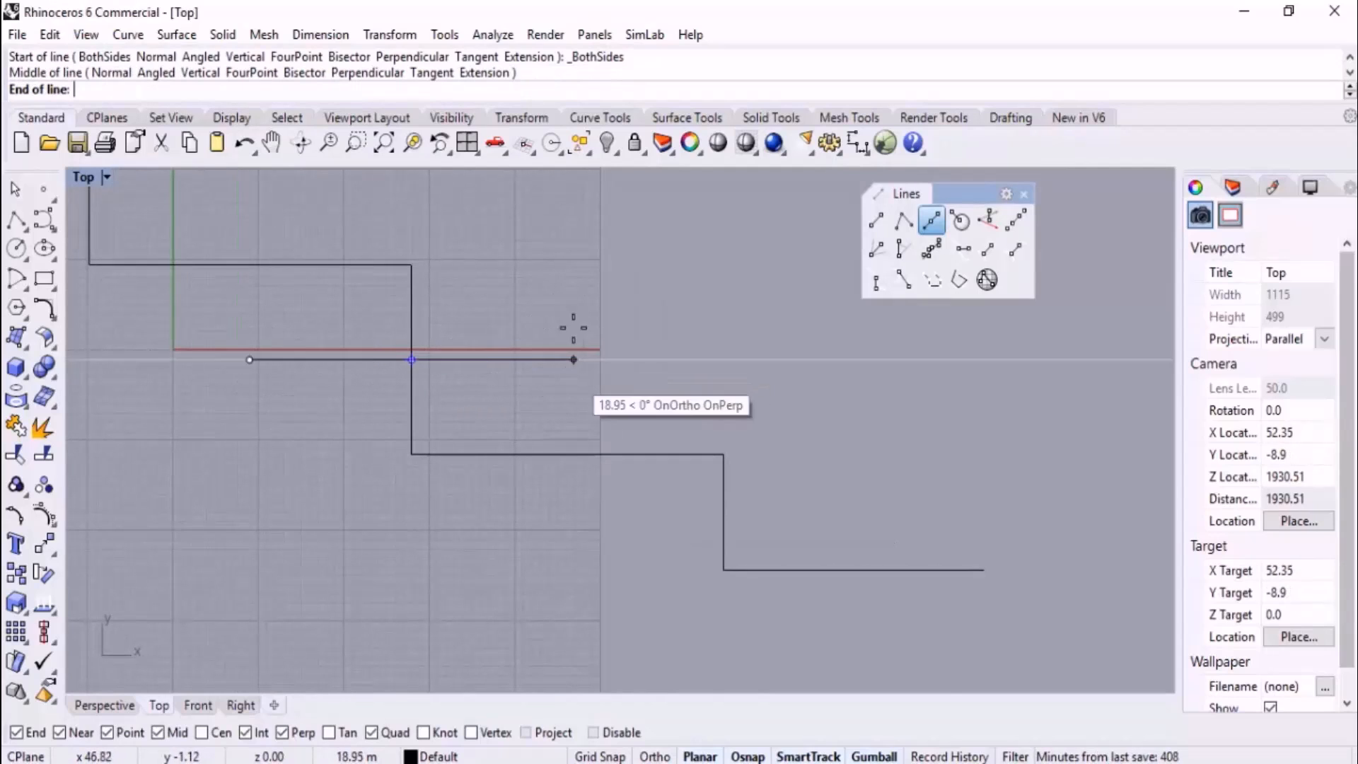
pyautogui.keyDown('shift'); pyautogui.click(635, 360); pyautogui.keyUp('shift')
pyautogui.moveTo(818, 494); pyautogui.dragTo(581, 399, button='right')
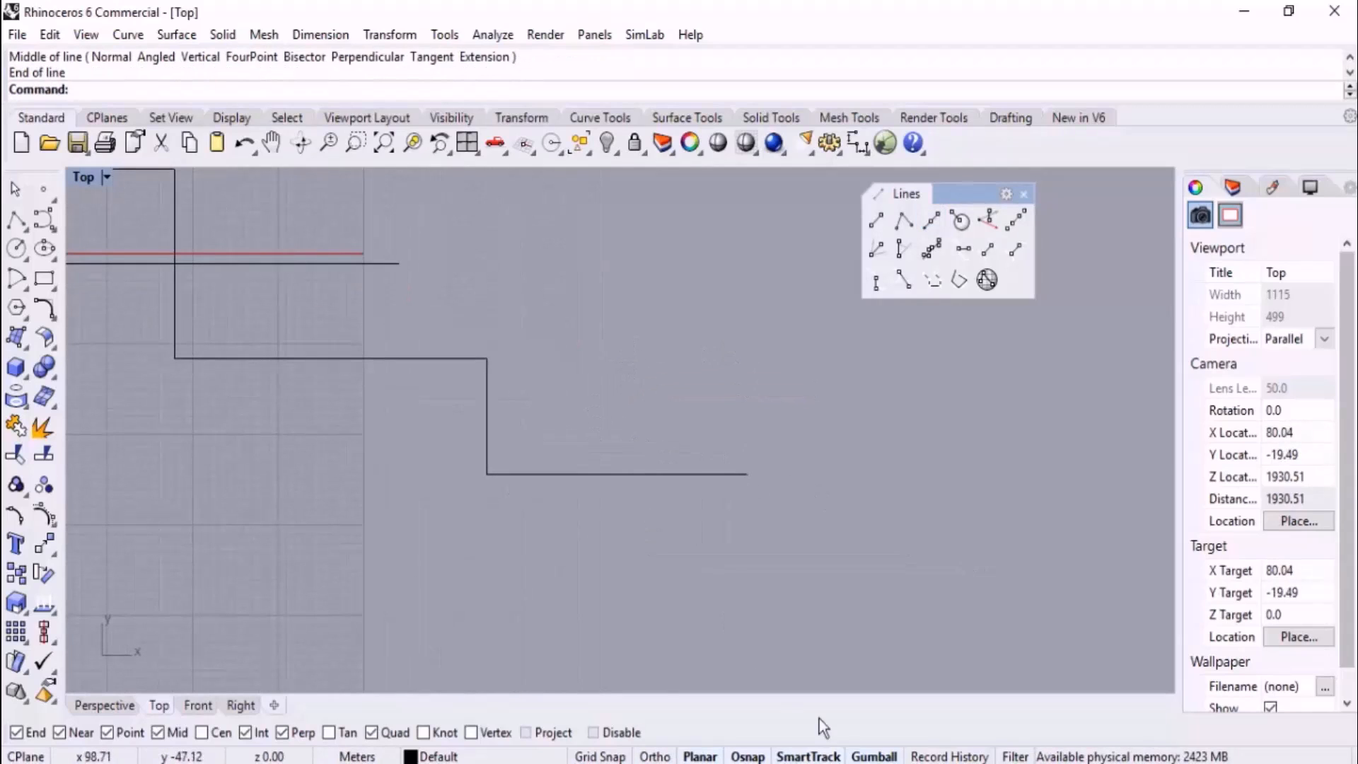
# - Draw a BothSides line centred on the midpoint of the polyline's last horizontal segment, at 45 degrees with a 15 m half-length
pyautogui.click(928, 222)
pyautogui.moveTo(689, 455); pyautogui.dragTo(671, 382, button='right')
pyautogui.click(599, 399)
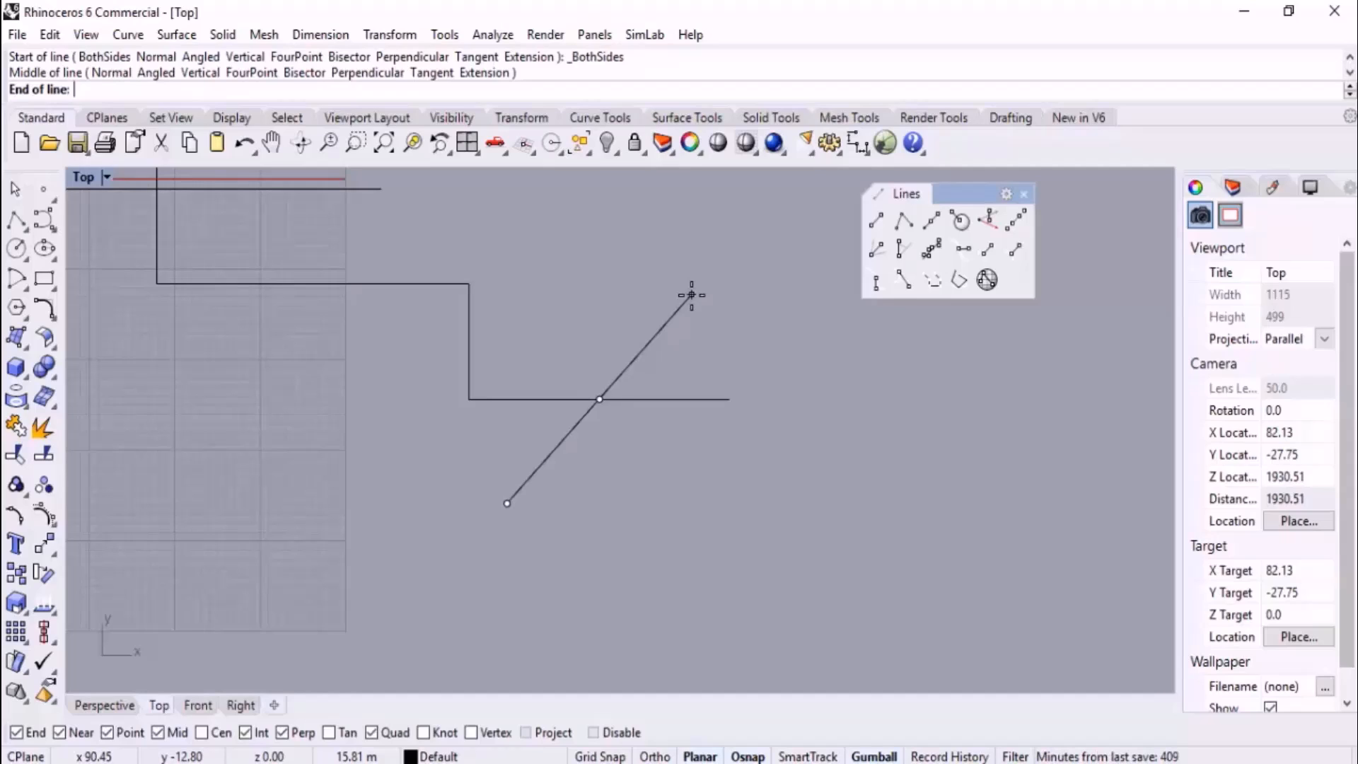
pyautogui.press('F8')
pyautogui.press('F8')
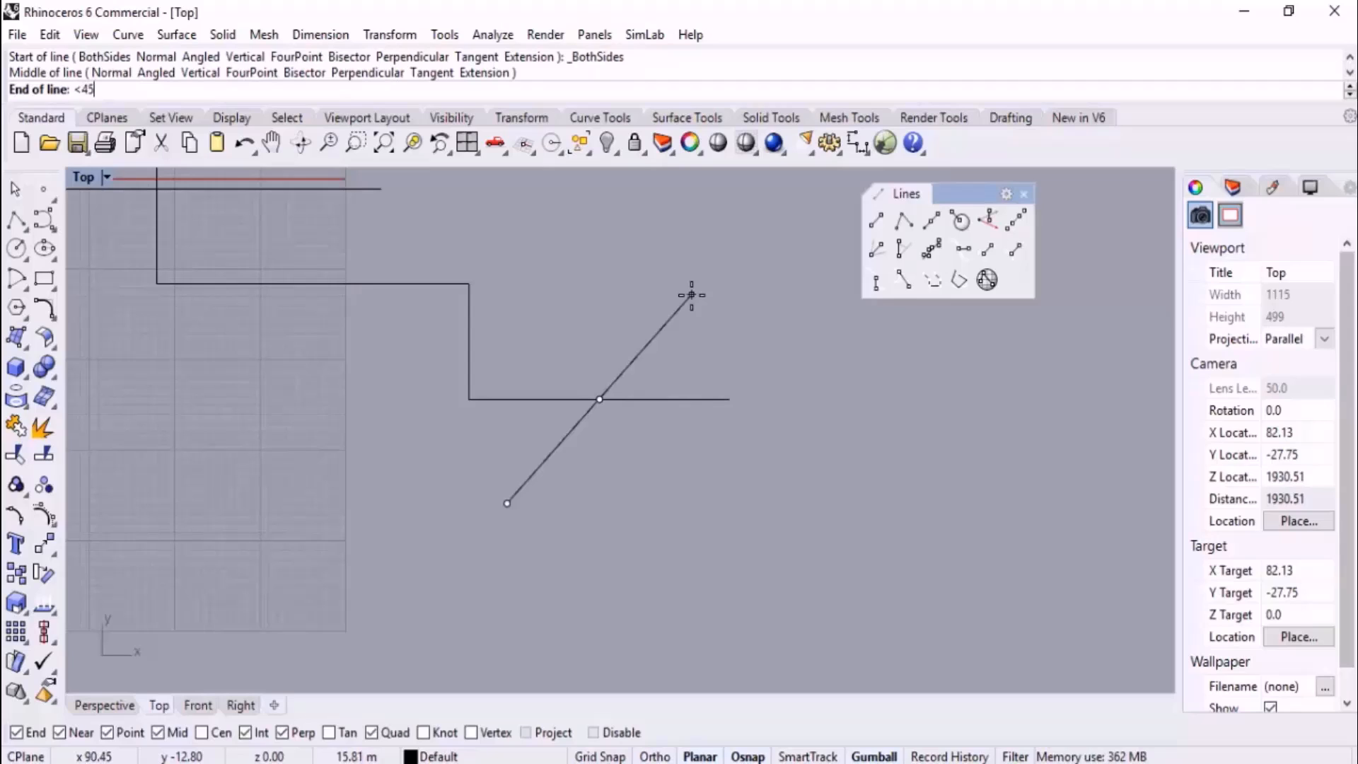
pyautogui.press('Return')
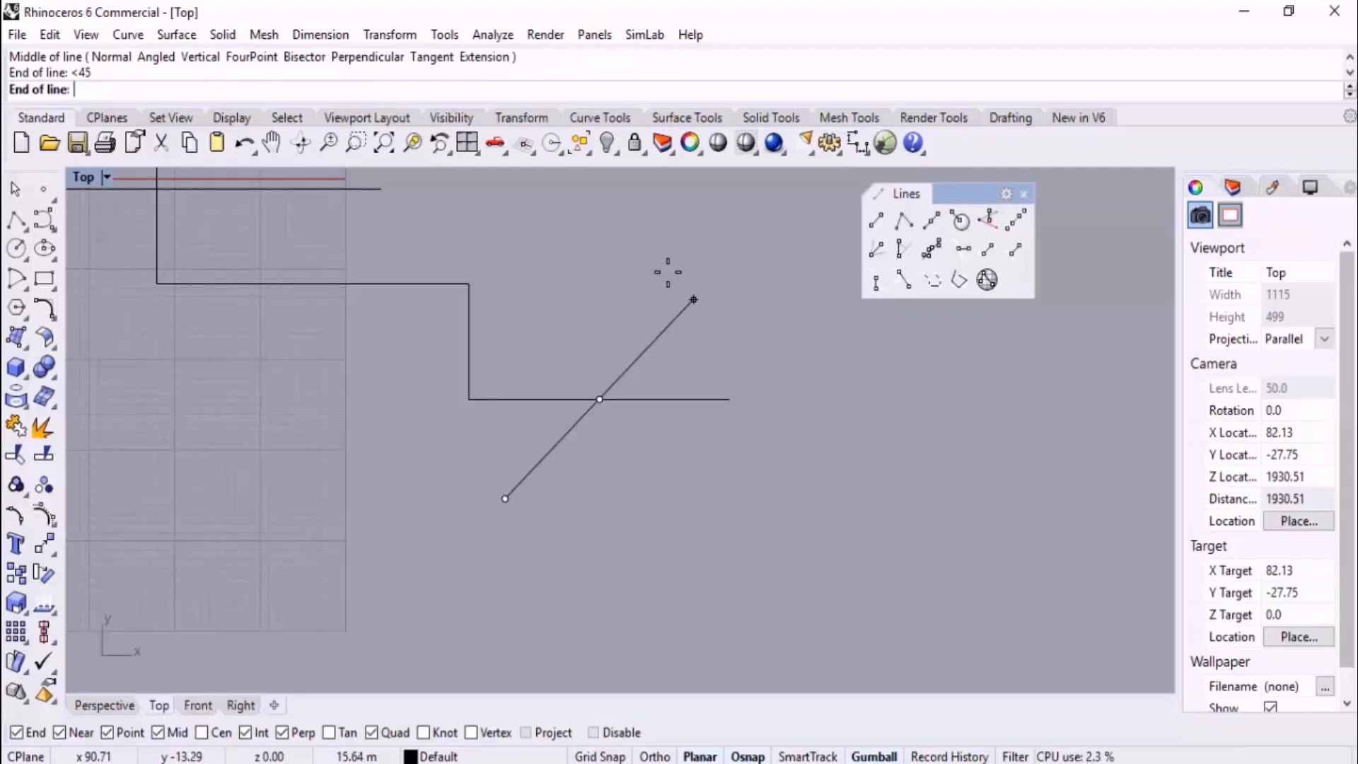
pyautogui.write('15')
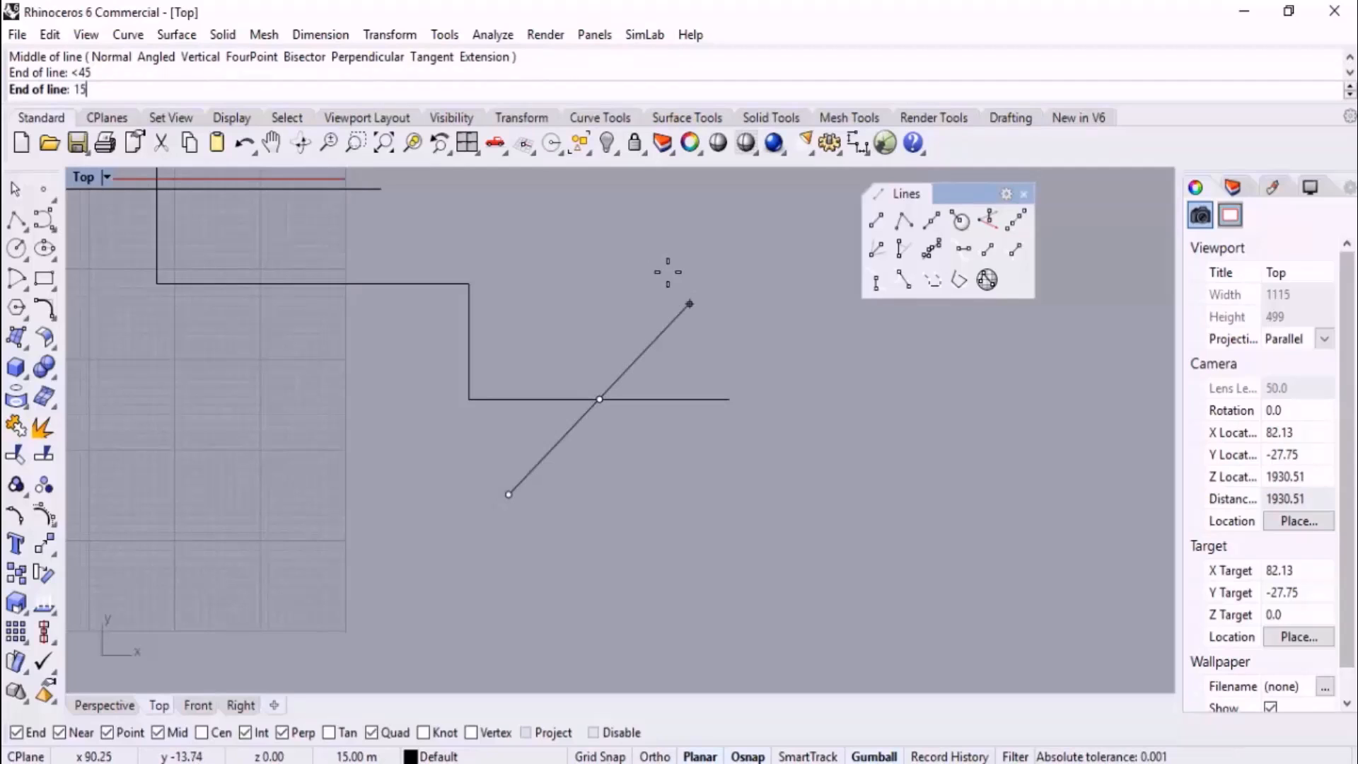
pyautogui.press('Return')
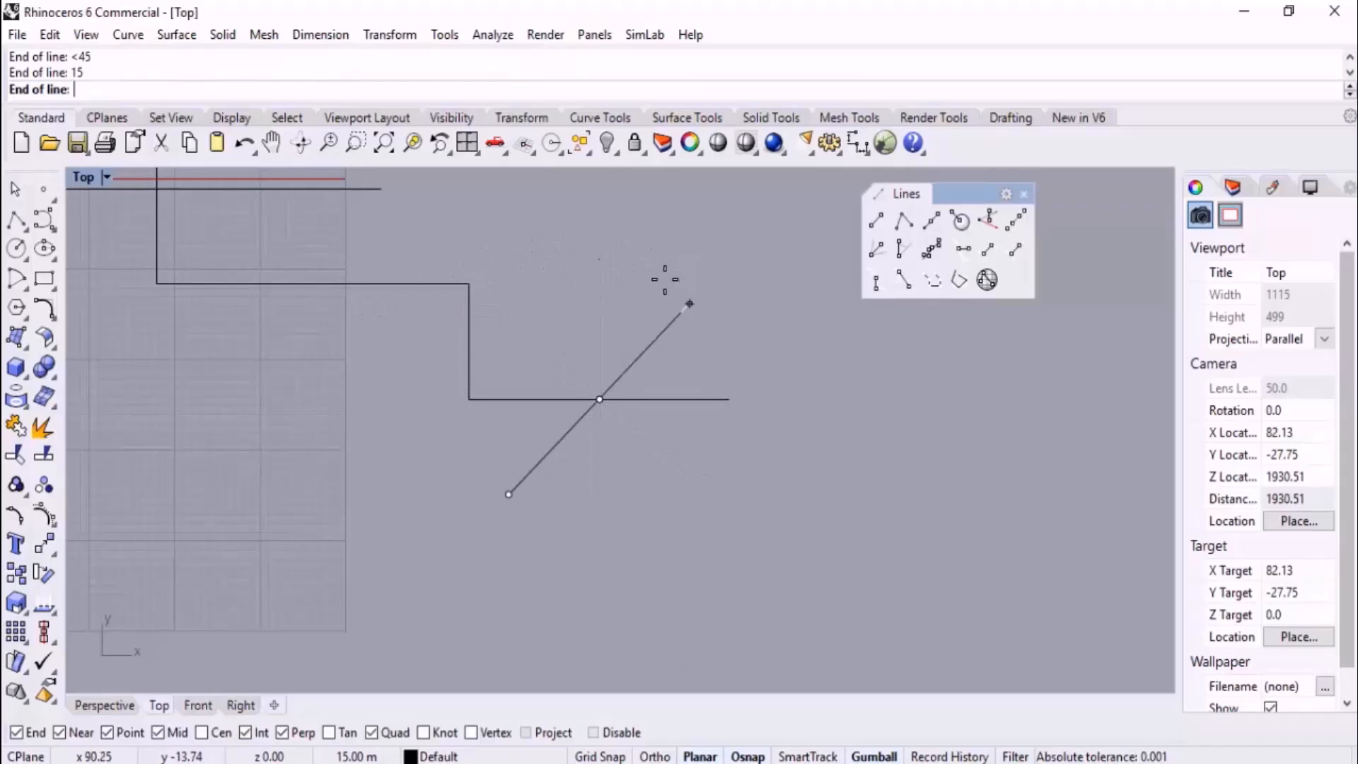
pyautogui.click(690, 283)
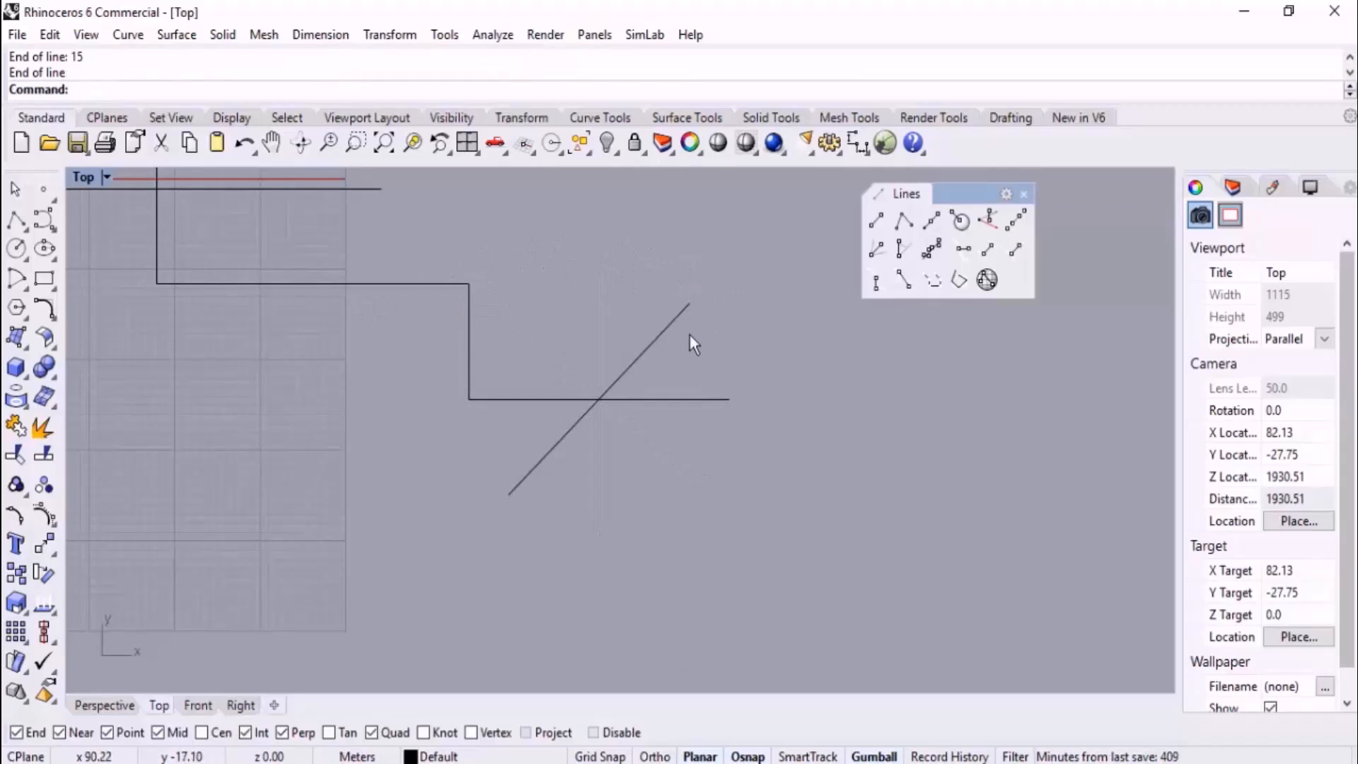
# - In the Perspective view, draw a Vertical line rising from the grid behind the stepped polyline
pyautogui.scroll(2, 689, 334)
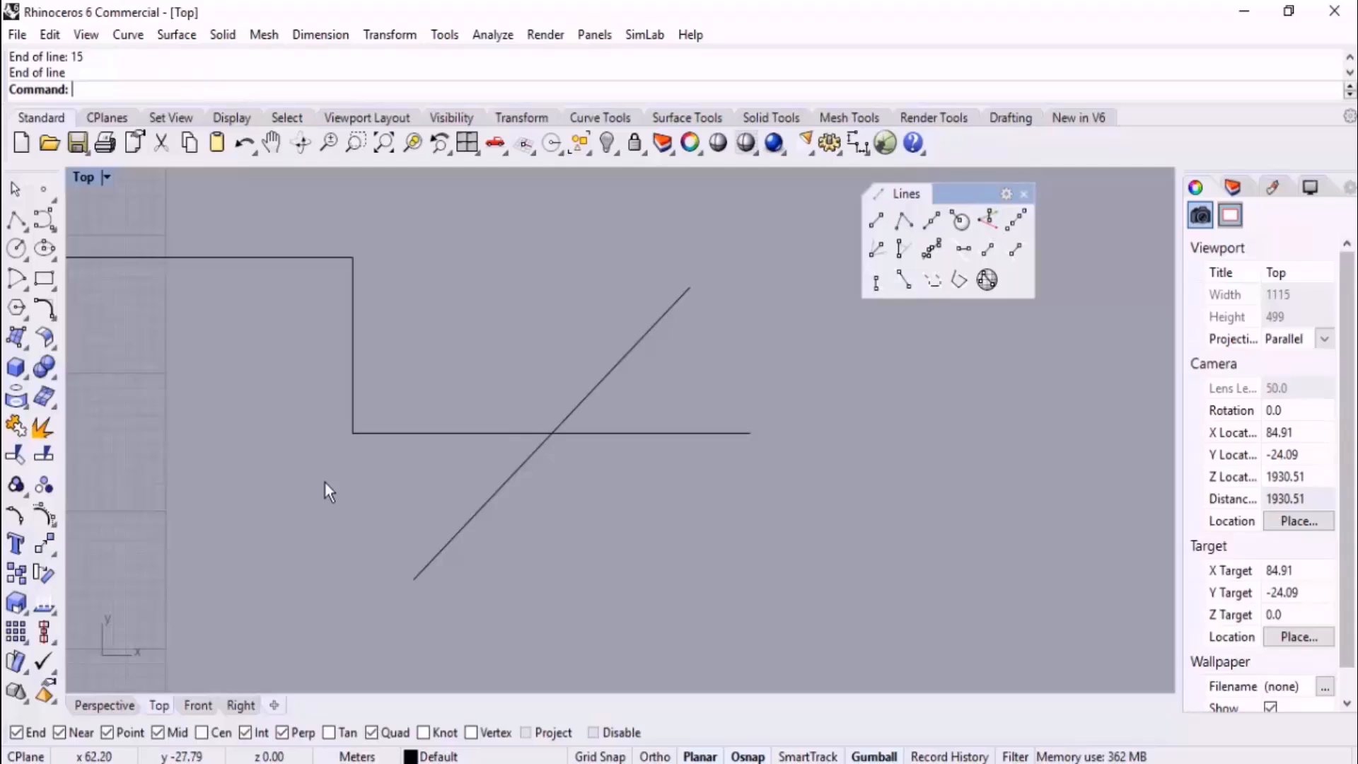
pyautogui.click(105, 706)
pyautogui.moveTo(275, 617); pyautogui.dragTo(885, 441, button='right')
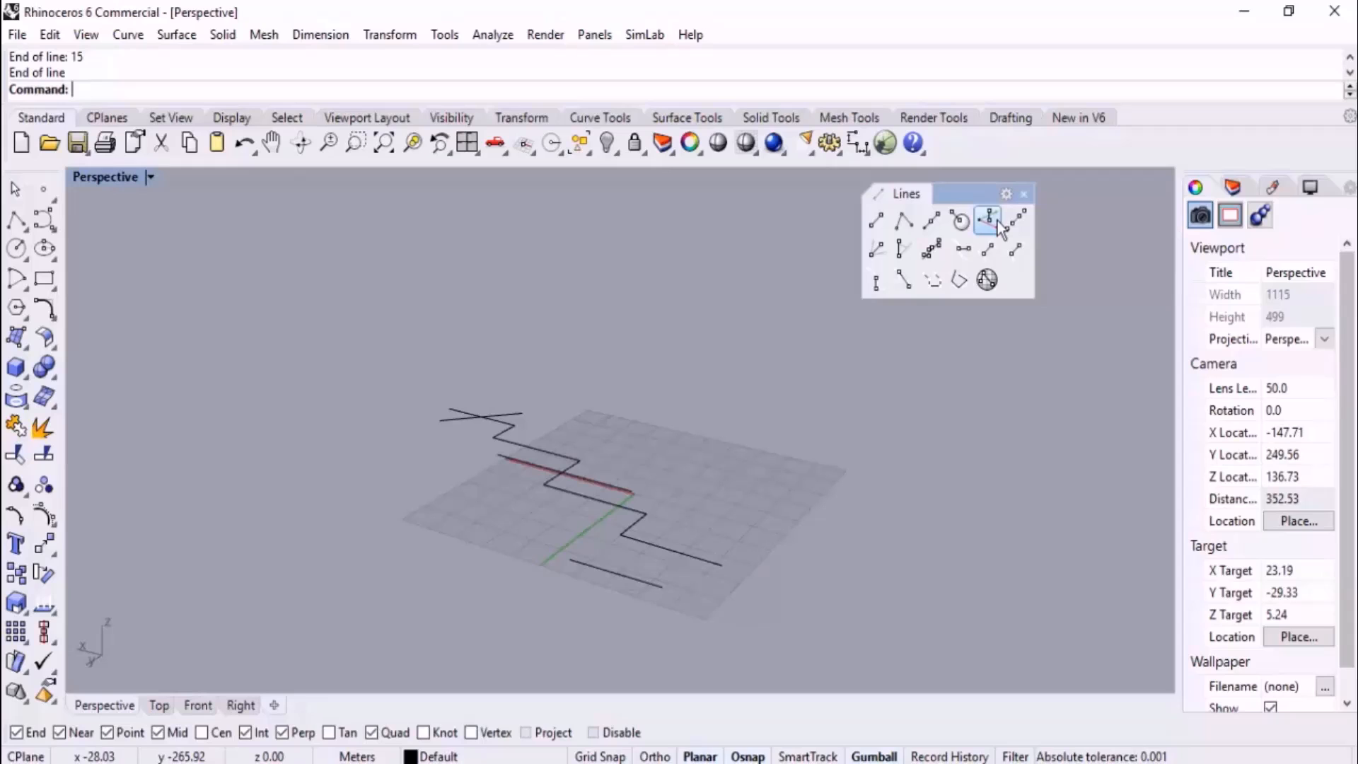
pyautogui.moveTo(813, 485); pyautogui.dragTo(915, 549, button='right')
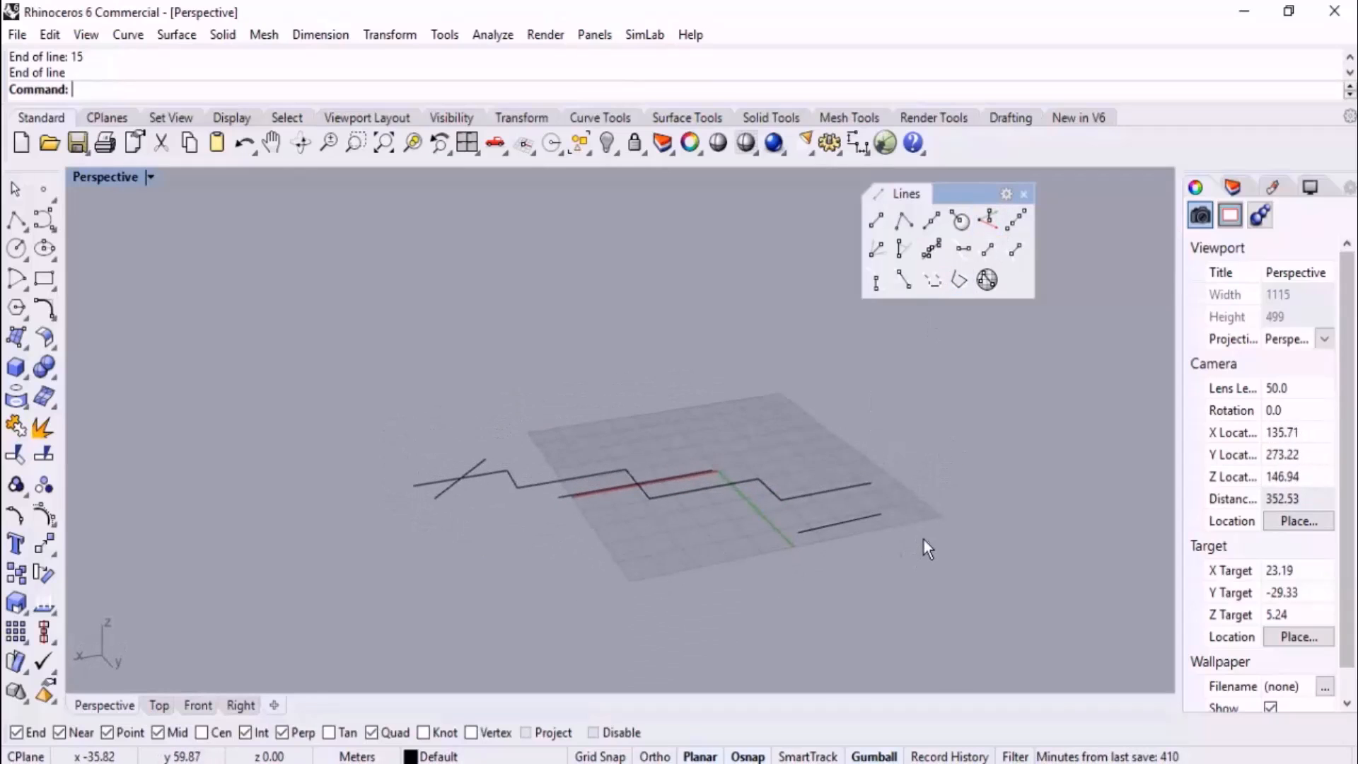
pyautogui.moveTo(940, 405); pyautogui.dragTo(970, 444, button='right')
pyautogui.scroll(2, 972, 449)
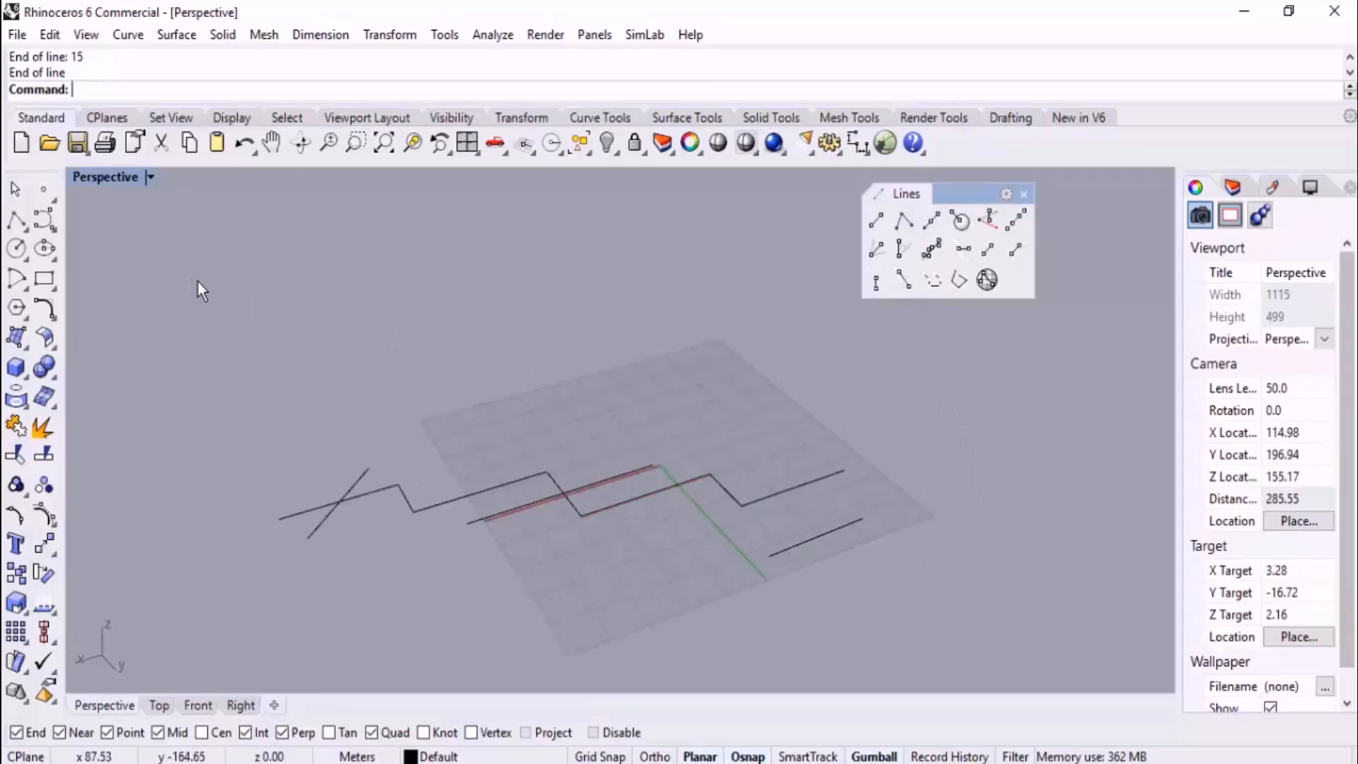
pyautogui.moveTo(188, 283); pyautogui.dragTo(436, 412, button='right')
pyautogui.moveTo(670, 479); pyautogui.dragTo(674, 443, button='right')
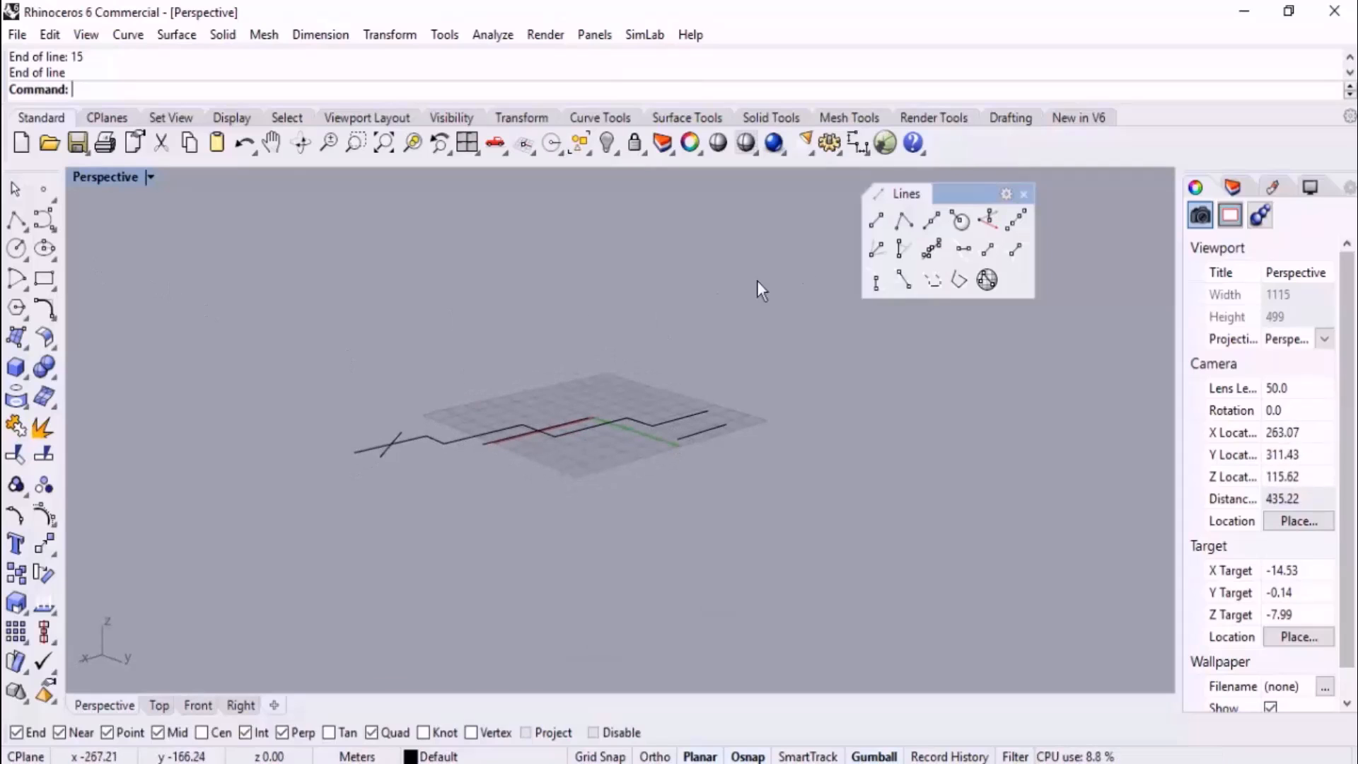
pyautogui.click(988, 220)
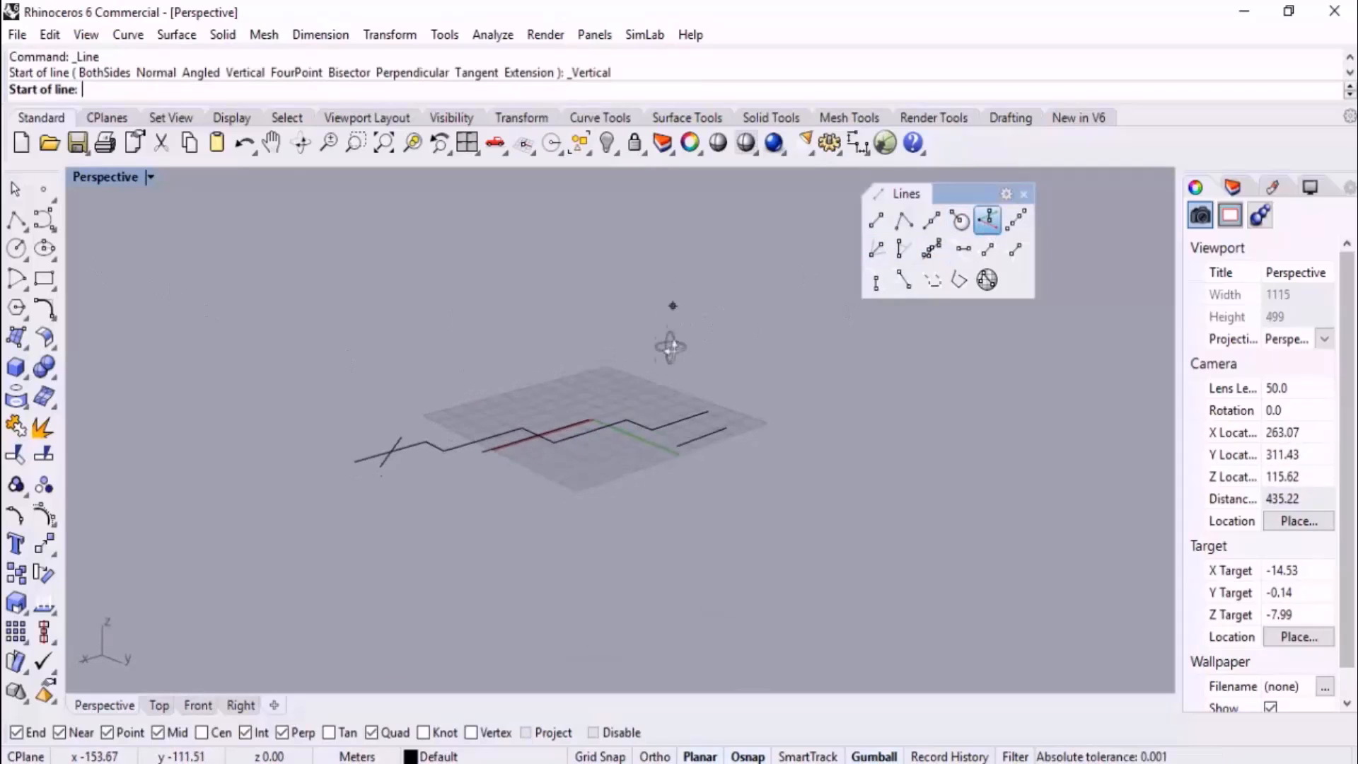
pyautogui.click(574, 396)
pyautogui.click(600, 225)
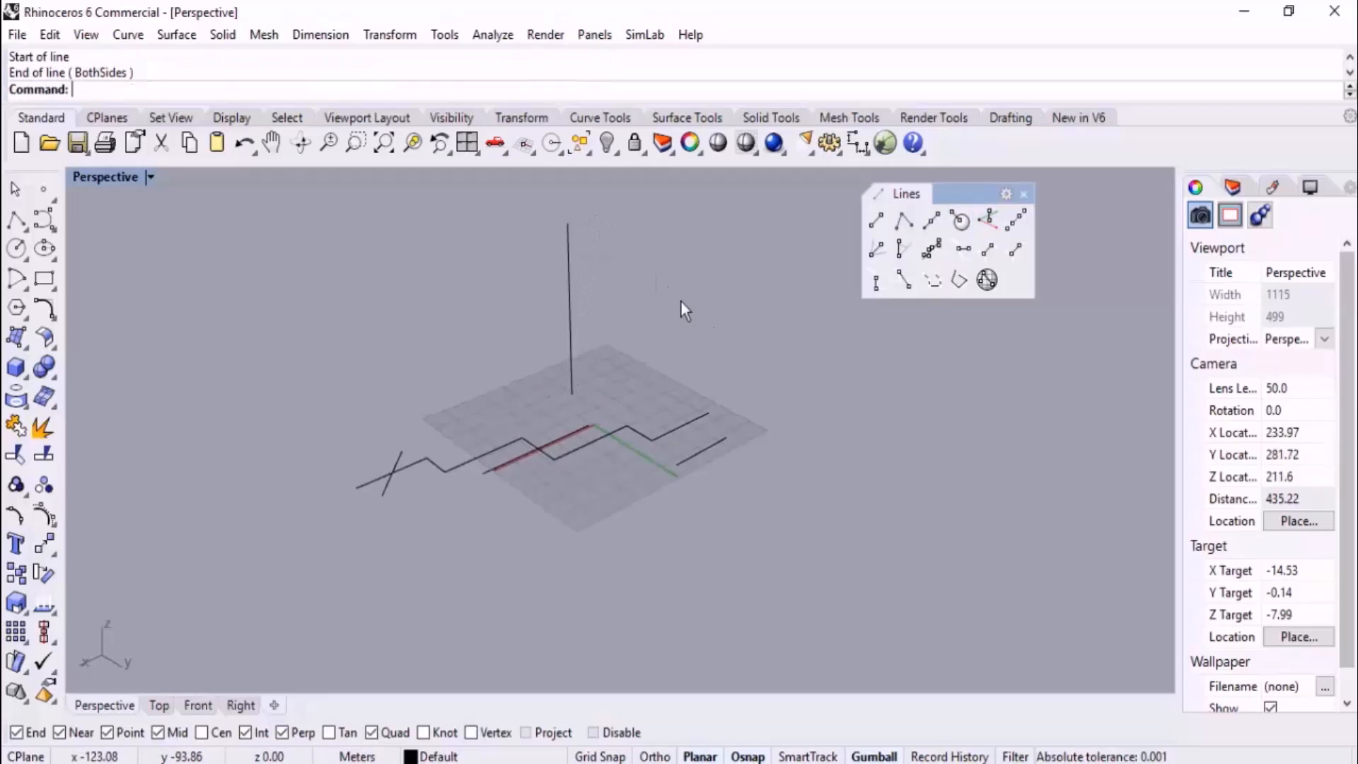
# - Draw a second Vertical line, 50 m tall, rising from the grid beside the first one
pyautogui.moveTo(810, 352); pyautogui.dragTo(730, 521, button='right')
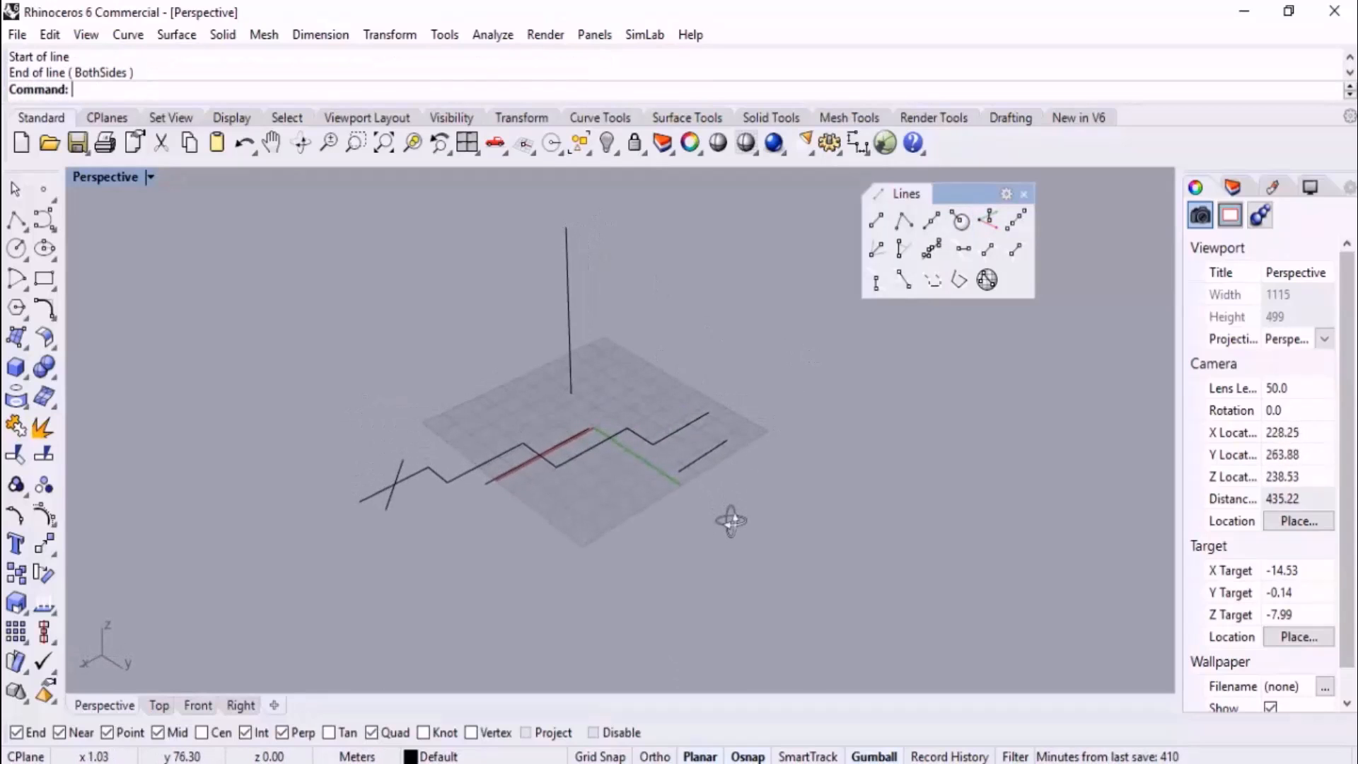
pyautogui.click(989, 221)
pyautogui.scroll(4, 742, 368)
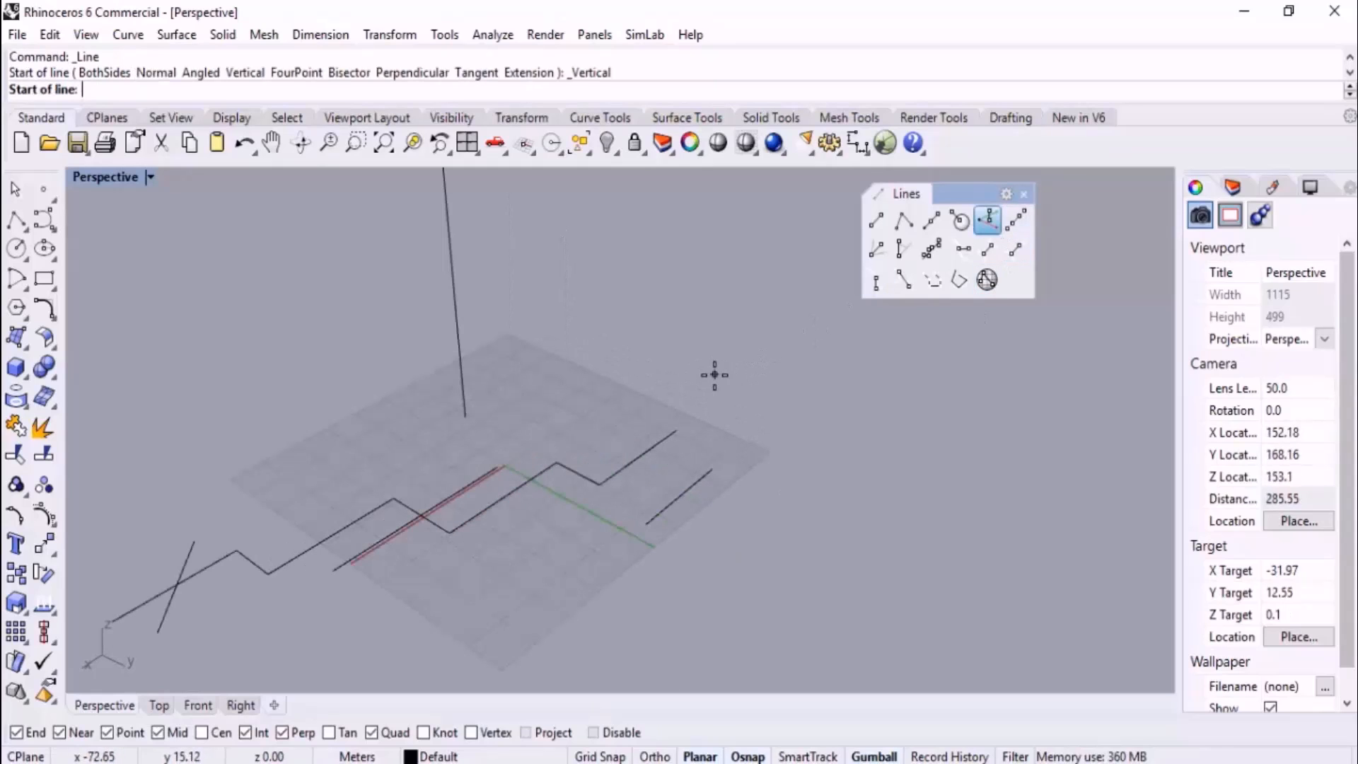
pyautogui.click(602, 399)
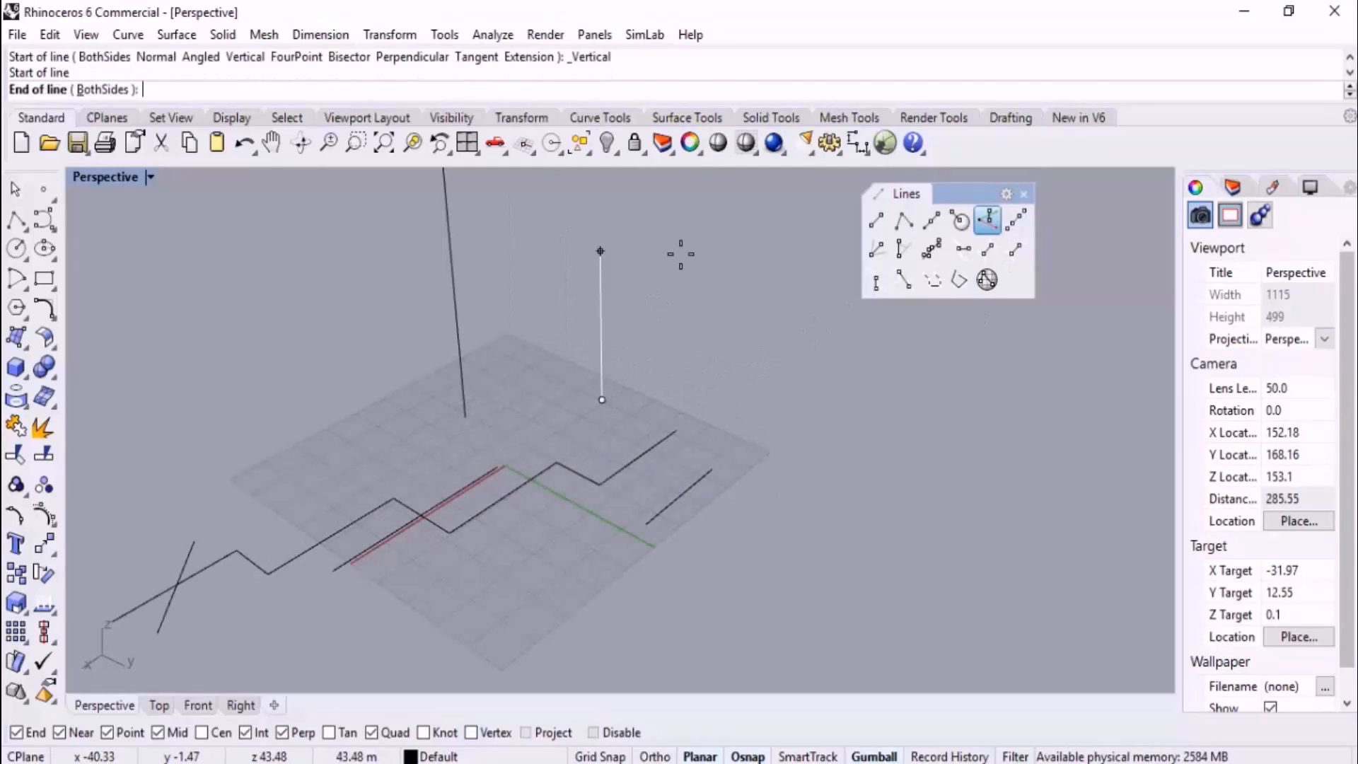
pyautogui.write('50')
pyautogui.press('Return')
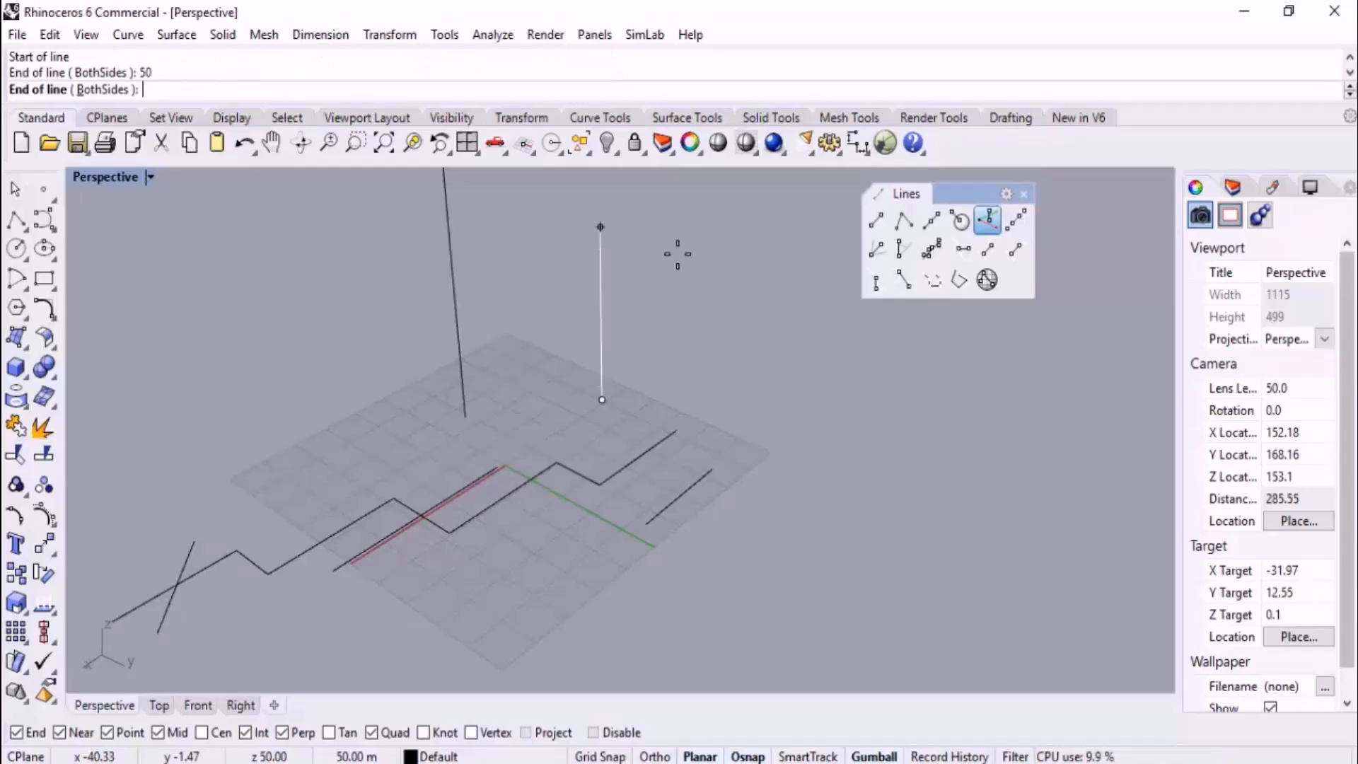
pyautogui.click(731, 279)
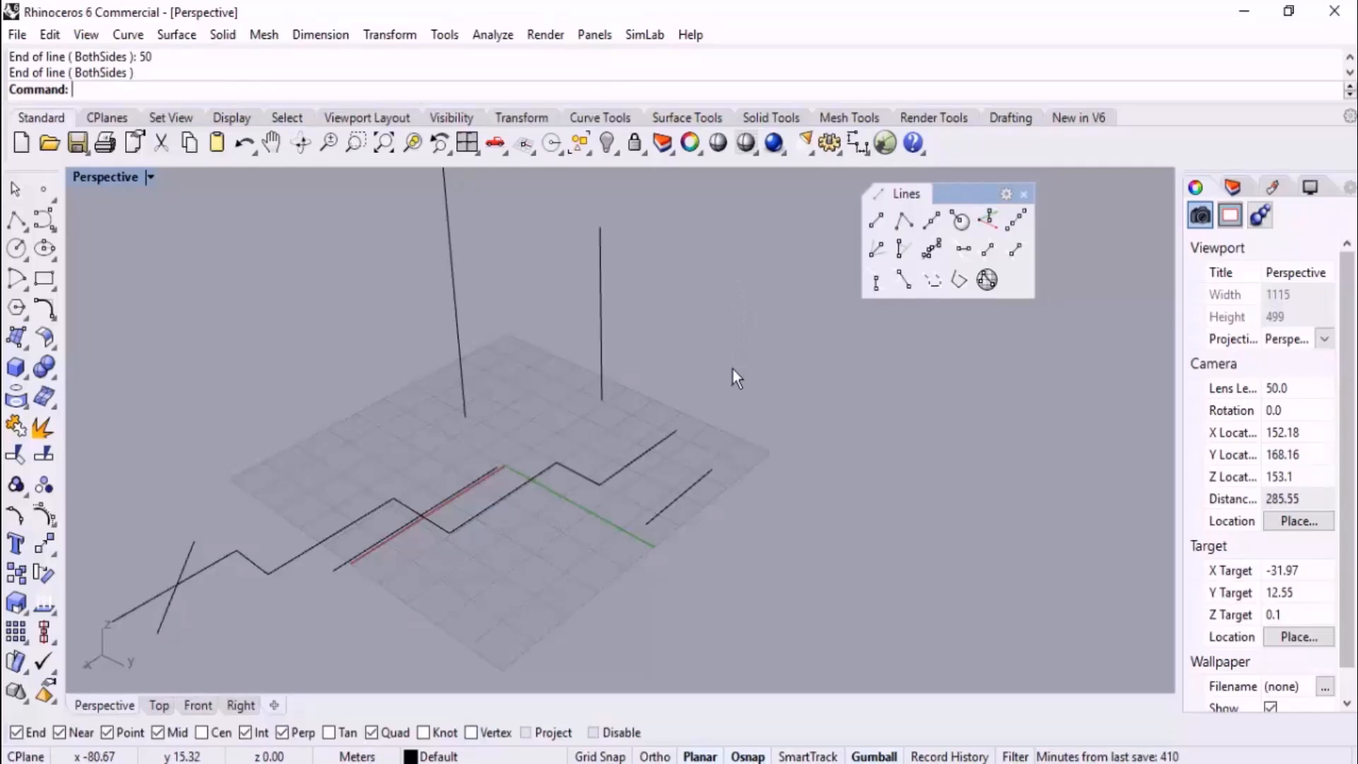
# - Draw a Vertical line in the Front view, starting inside the grid's upper-right quadrant, and inspect it in the Perspective view
pyautogui.click(199, 704)
pyautogui.scroll(1, 743, 306)
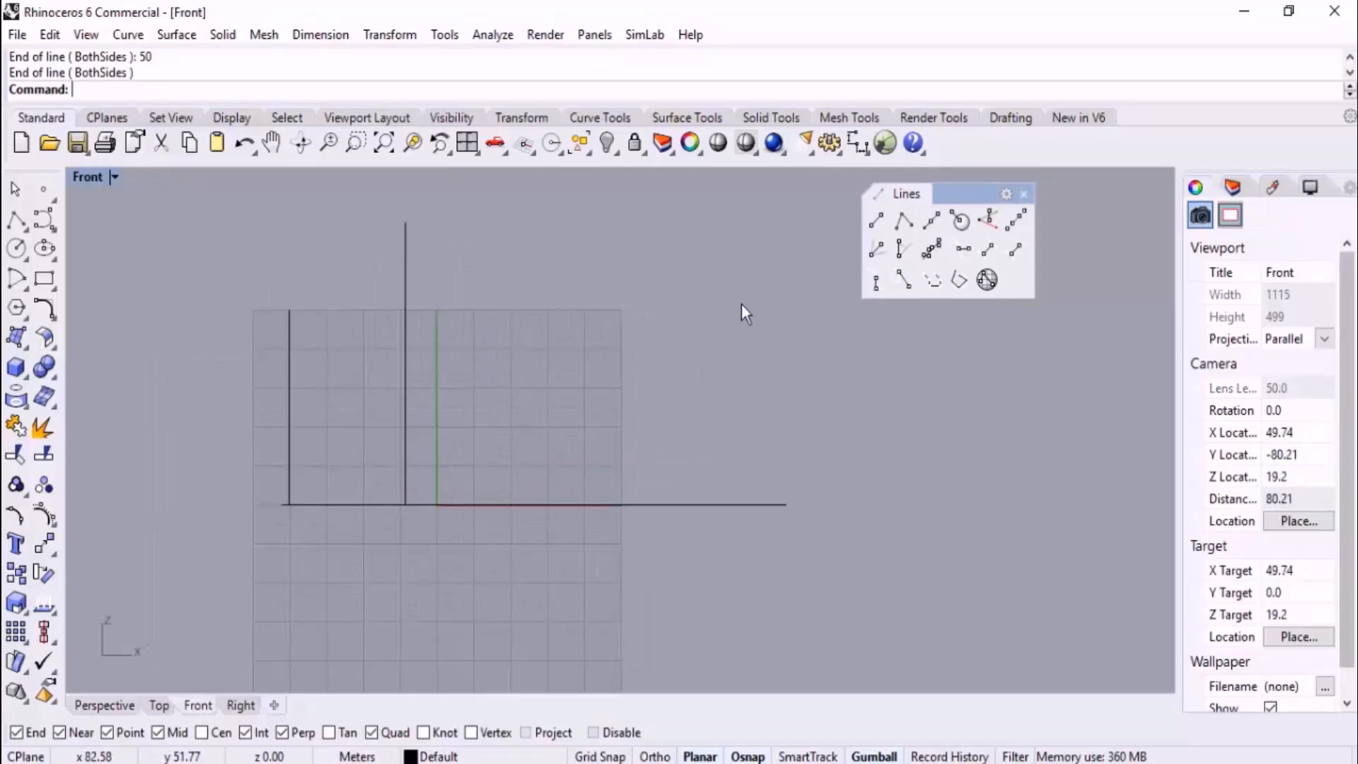
pyautogui.click(989, 221)
pyautogui.click(537, 365)
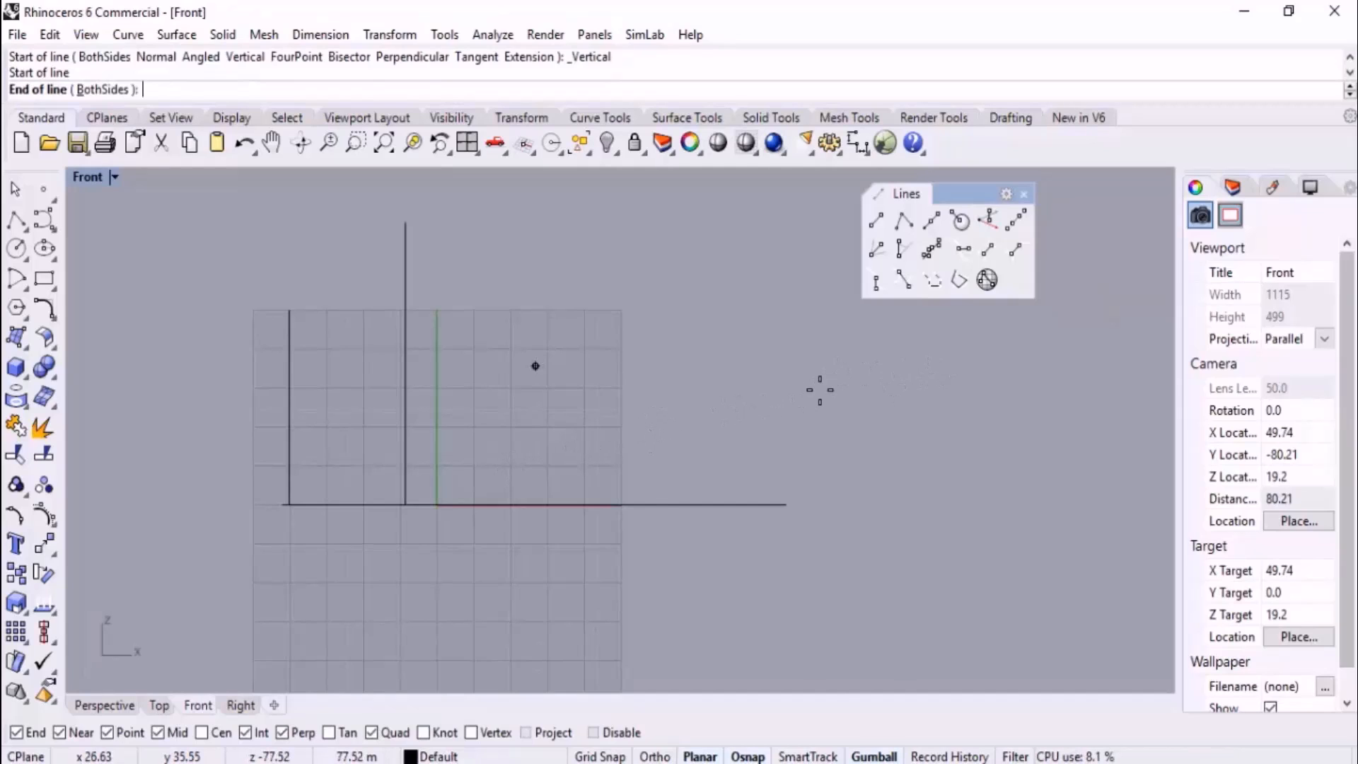
pyautogui.press('Escape')
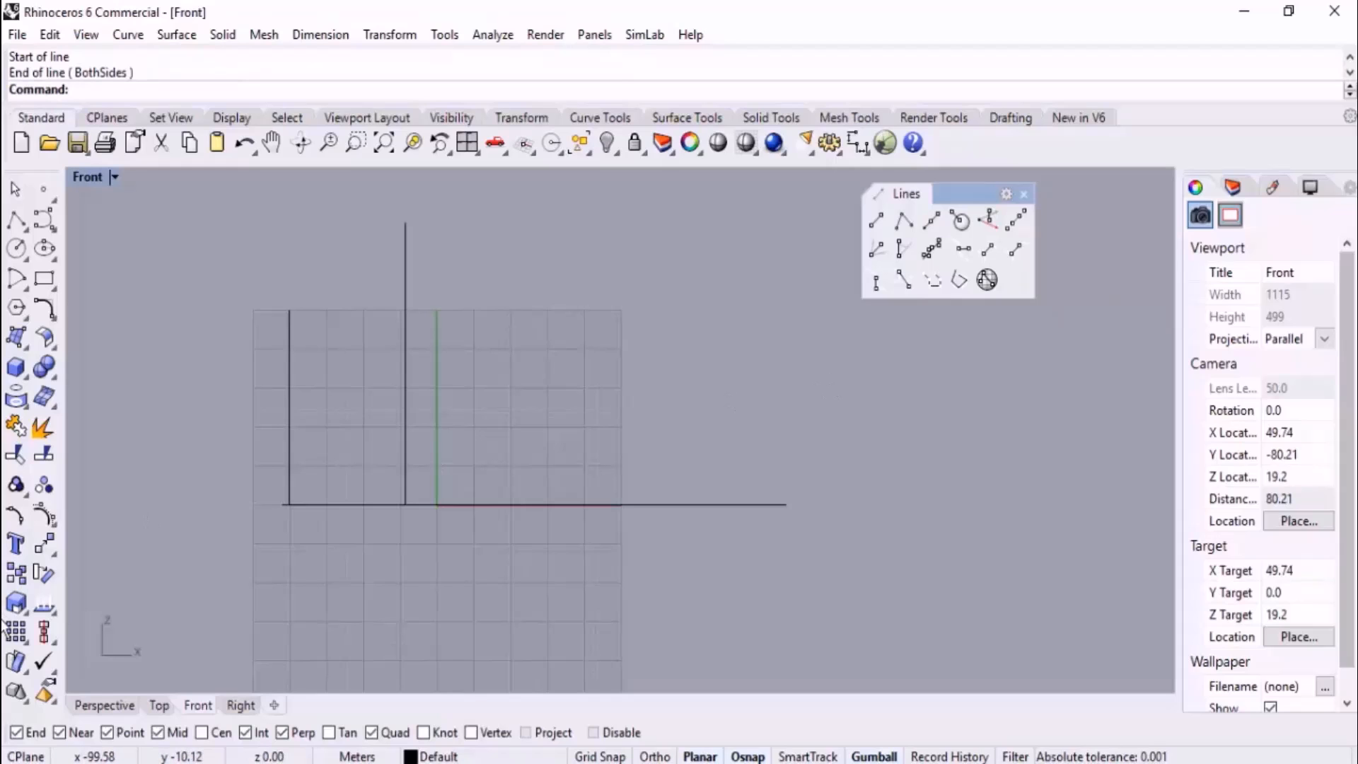
pyautogui.click(106, 706)
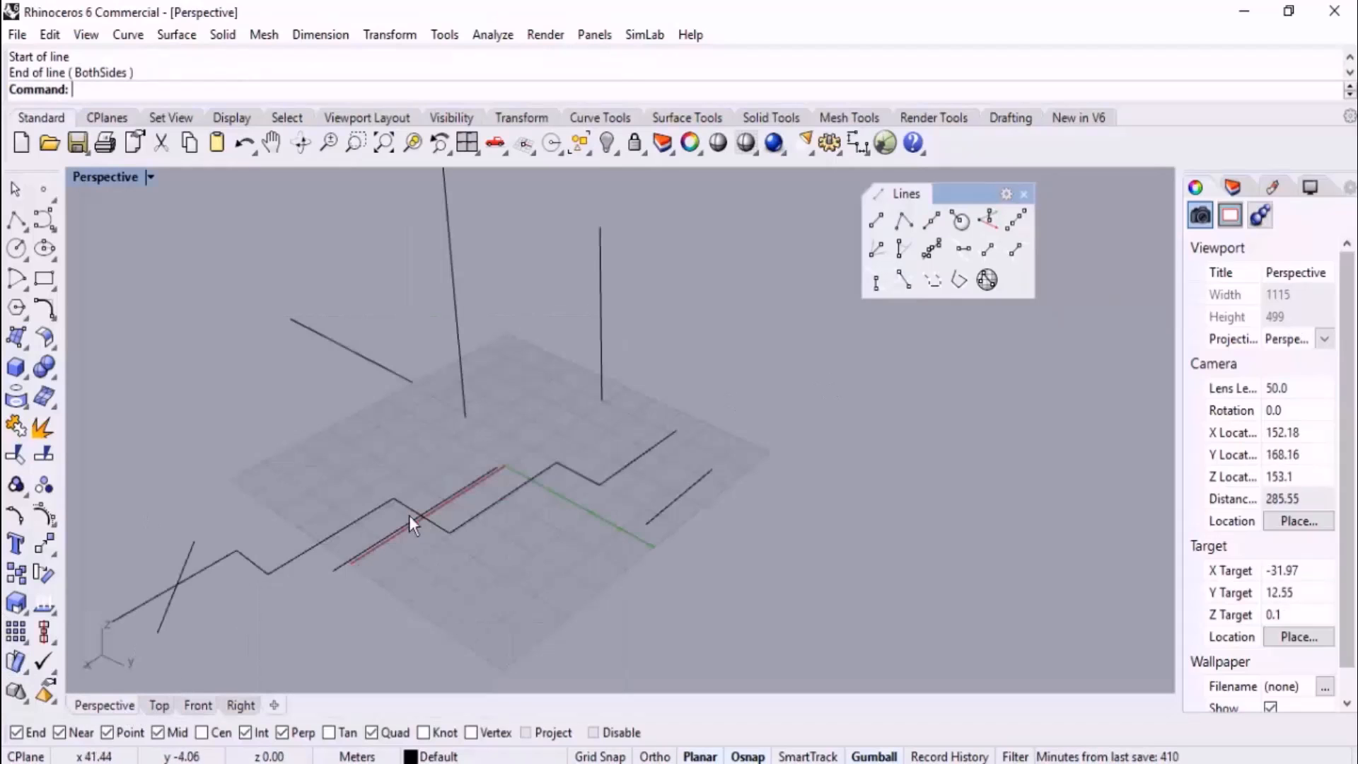
pyautogui.click(396, 367)
pyautogui.click(291, 438)
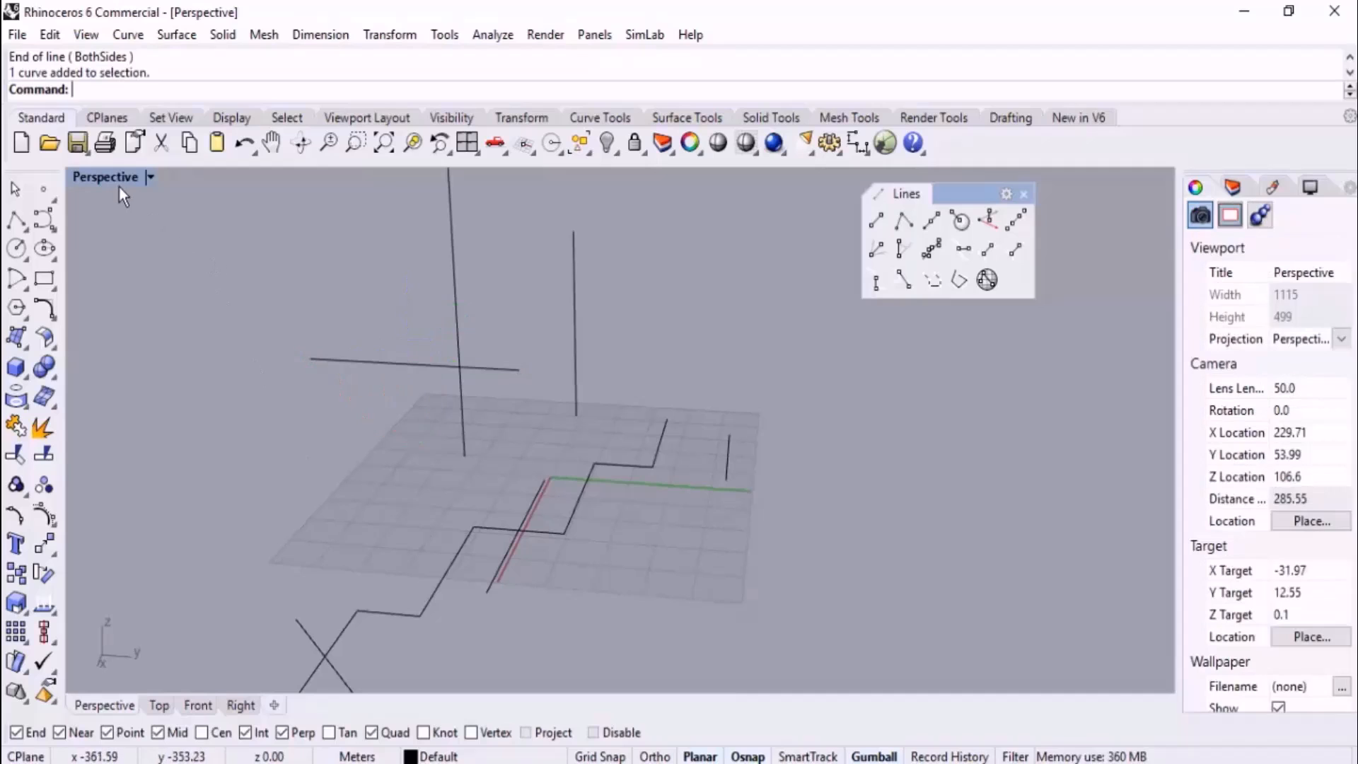
# - Restore the four-viewport layout, move the Lines toolbar aside, and fit the drawing within the Perspective and Front views
pyautogui.doubleClick(111, 177)
pyautogui.moveTo(789, 312); pyautogui.dragTo(744, 316, button='right')
pyautogui.scroll(-4, 771, 310)
pyautogui.moveTo(862, 314); pyautogui.dragTo(831, 323, button='right')
pyautogui.moveTo(991, 194); pyautogui.dragTo(1133, 199)
pyautogui.moveTo(334, 580); pyautogui.dragTo(343, 563, button='right')
pyautogui.scroll(-4, 433, 524)
pyautogui.moveTo(438, 543)
pyautogui.mouseDown(button='right')
pyautogui.moveTo(445, 534)
pyautogui.moveTo(450, 561)
pyautogui.moveTo(434, 523)
pyautogui.mouseUp(button='right')
pyautogui.scroll(4, 406, 553)
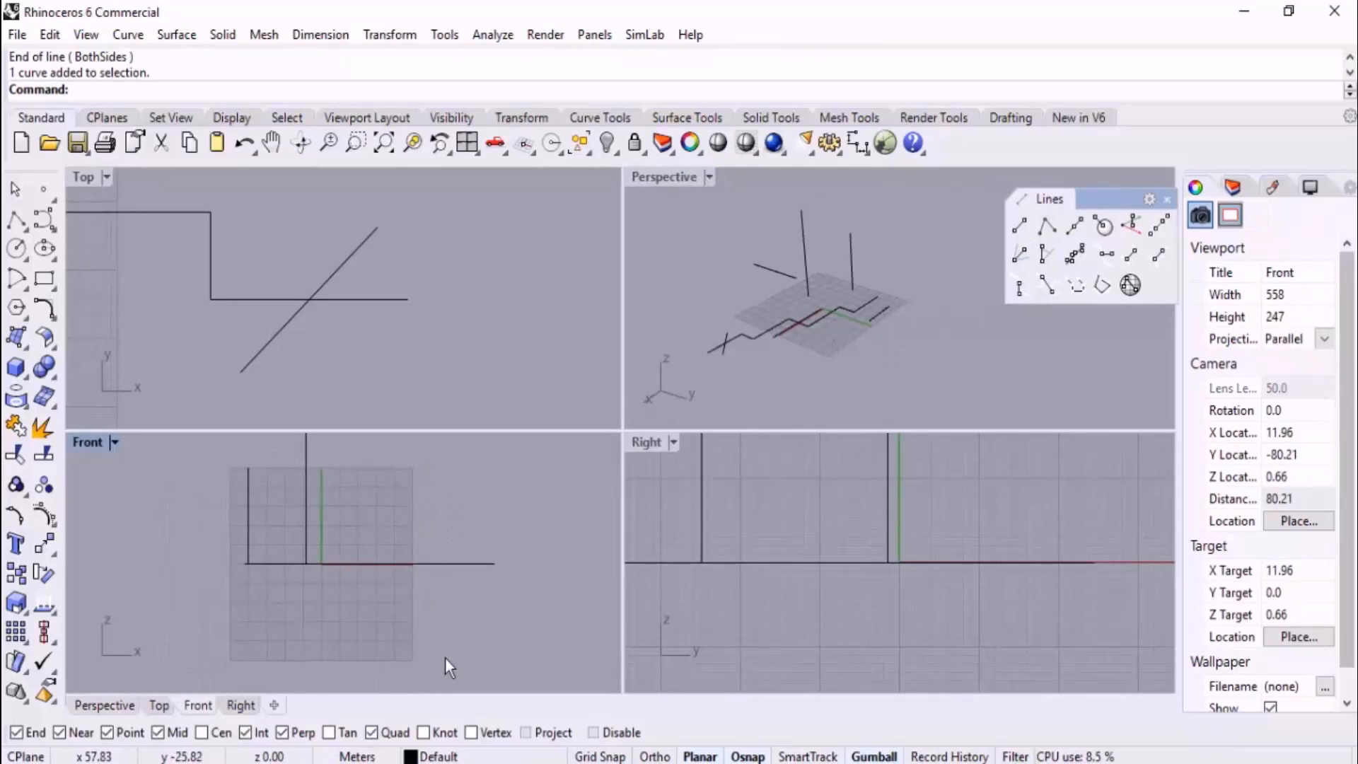
# - Draw another Vertical line starting inside the Front view's grid, and inspect it in the maximized Perspective view
pyautogui.click(1131, 224)
pyautogui.click(387, 504)
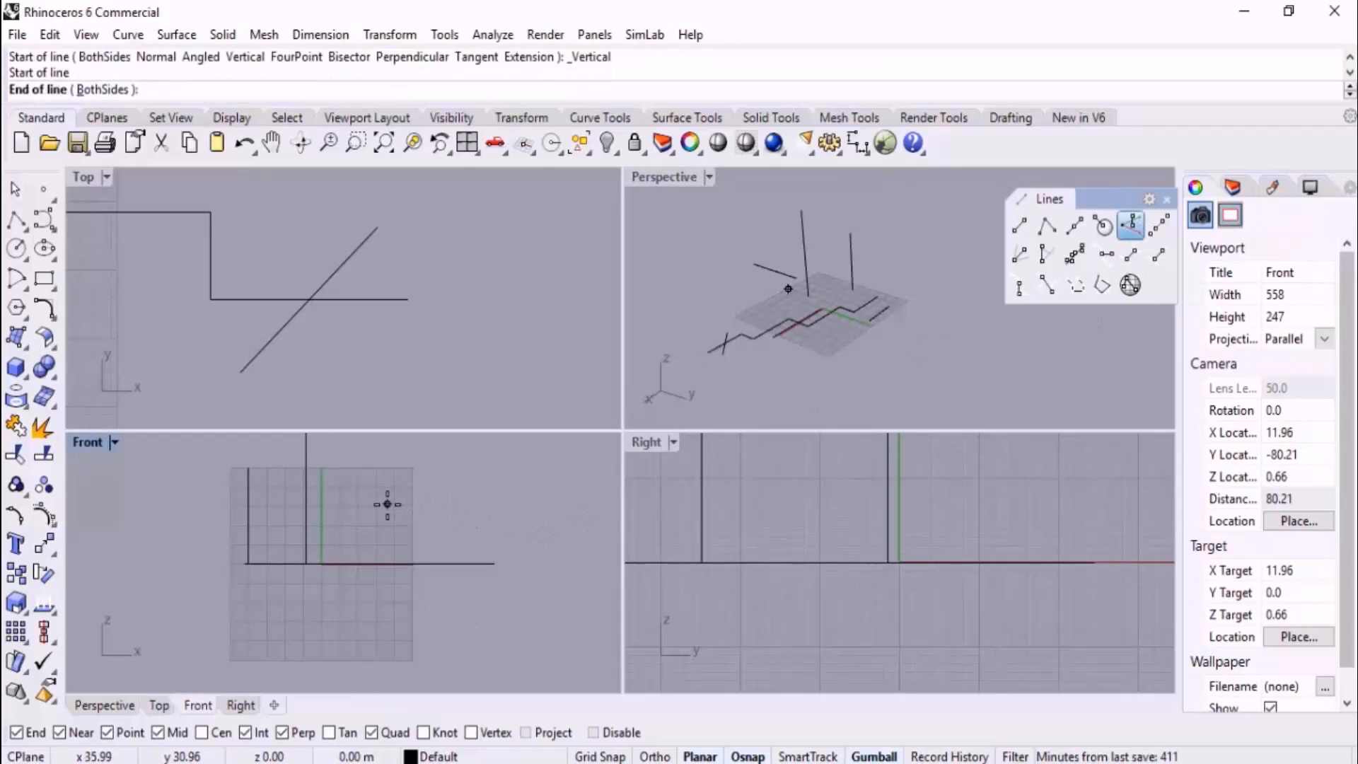
pyautogui.moveTo(741, 335); pyautogui.dragTo(802, 312, button='right')
pyautogui.click(525, 499)
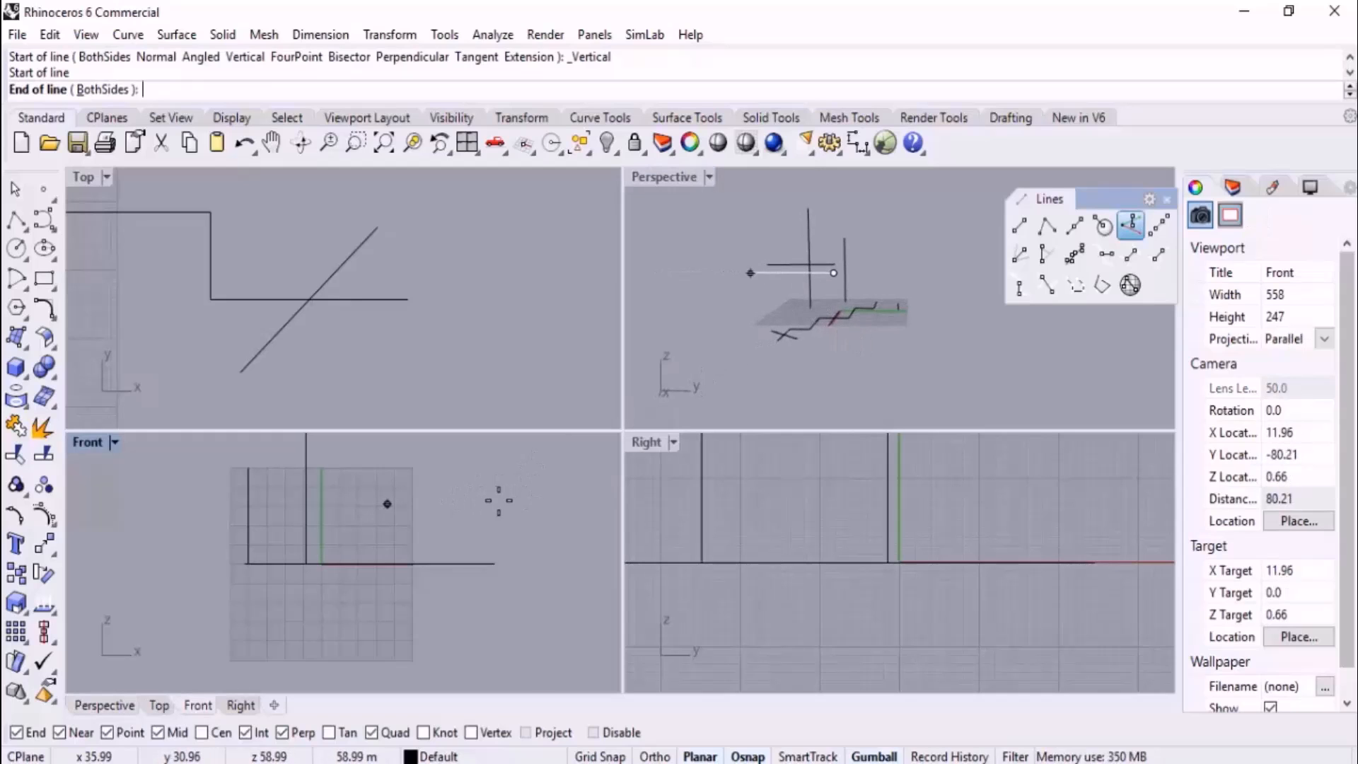
pyautogui.doubleClick(659, 178)
pyautogui.scroll(-4, 647, 329)
pyautogui.moveTo(649, 386); pyautogui.dragTo(555, 464, button='right')
pyautogui.scroll(6, 565, 438)
pyautogui.moveTo(673, 356); pyautogui.dragTo(660, 382, button='right')
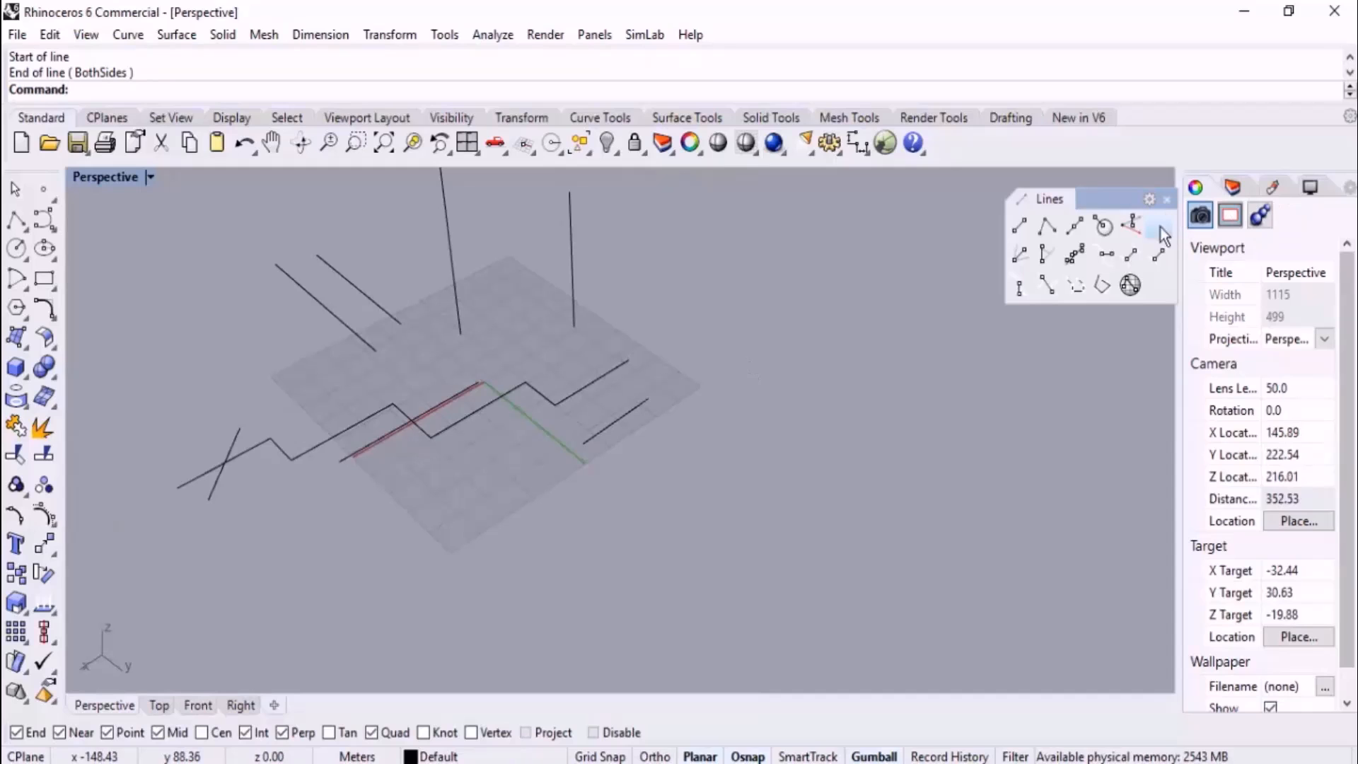
# - In the Perspective view, draw a single-segment vertical polyline rising from the empty grid area beside the green axis, using elevator mode
pyautogui.click(15, 220)
pyautogui.scroll(5, 537, 499)
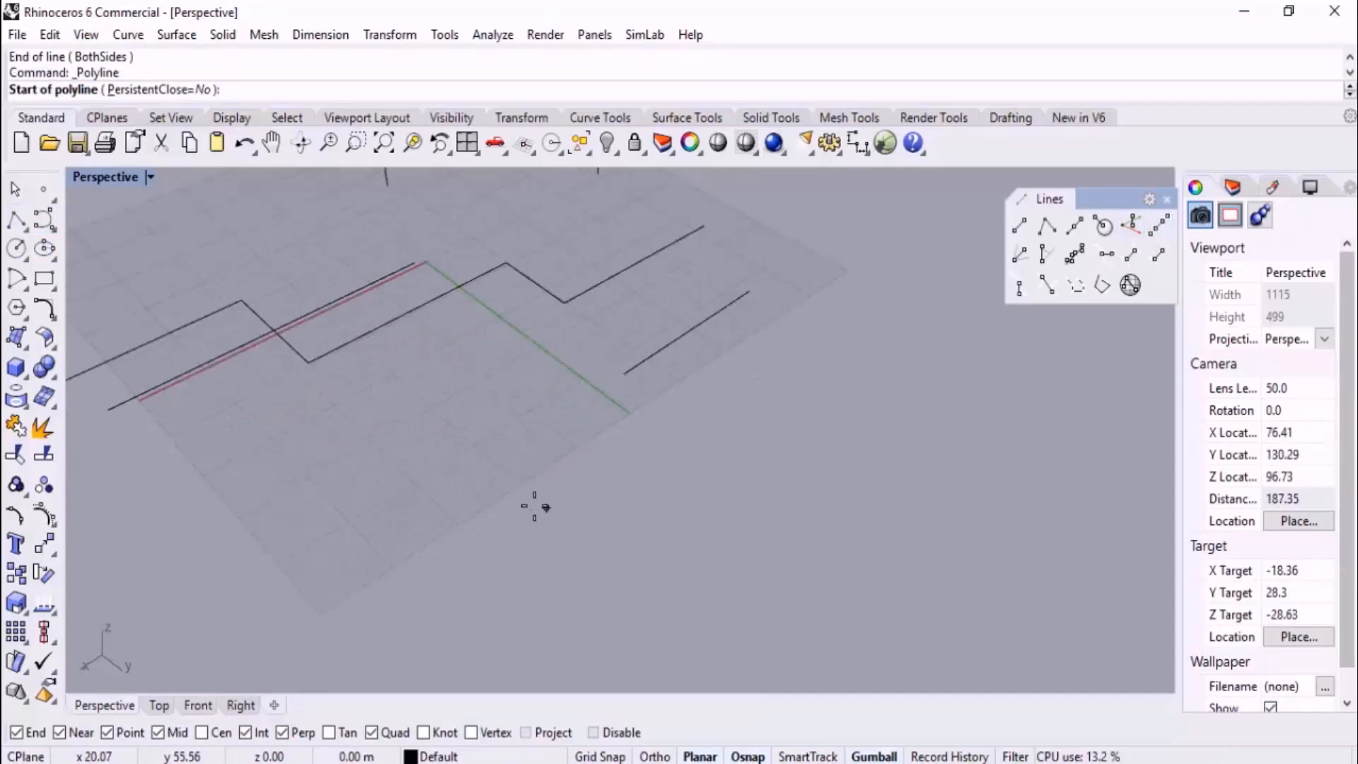
pyautogui.click(474, 416)
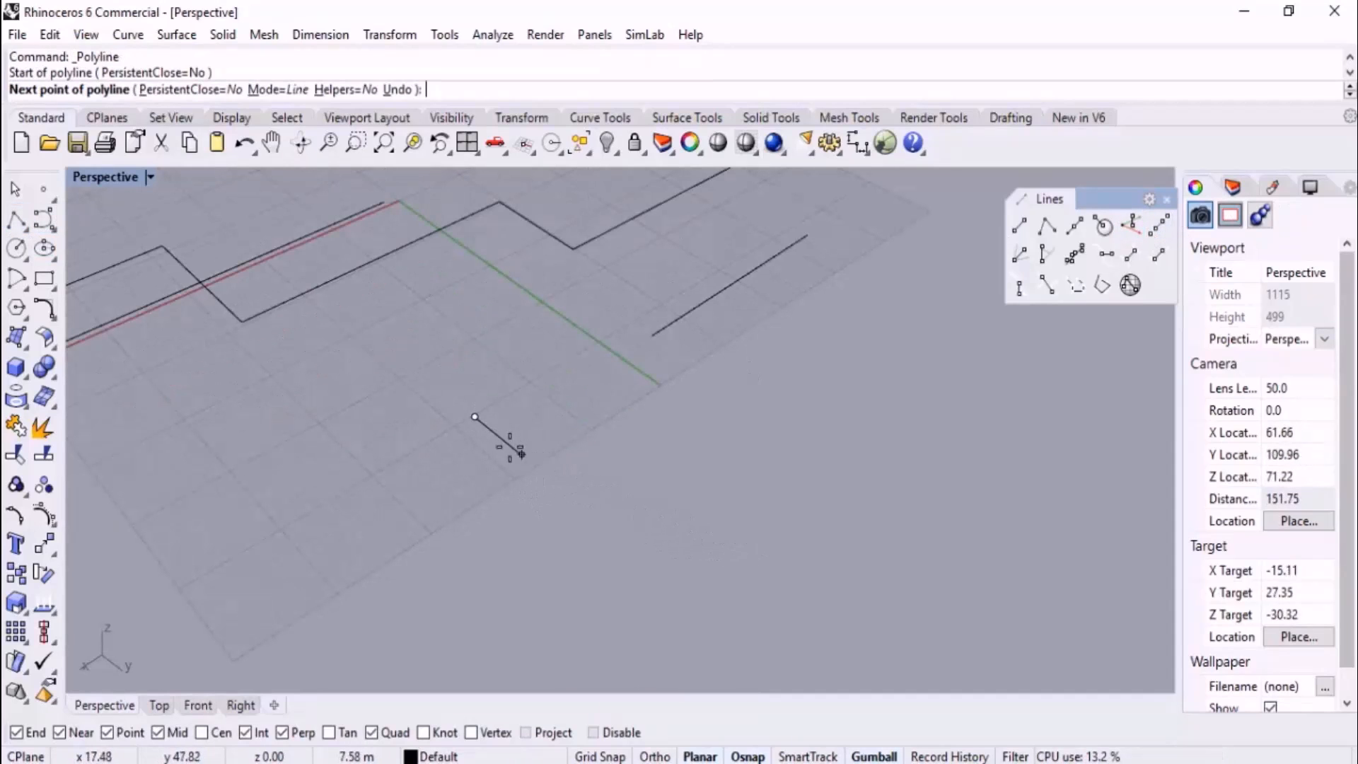
pyautogui.click(476, 416)
pyautogui.scroll(-5, 552, 526)
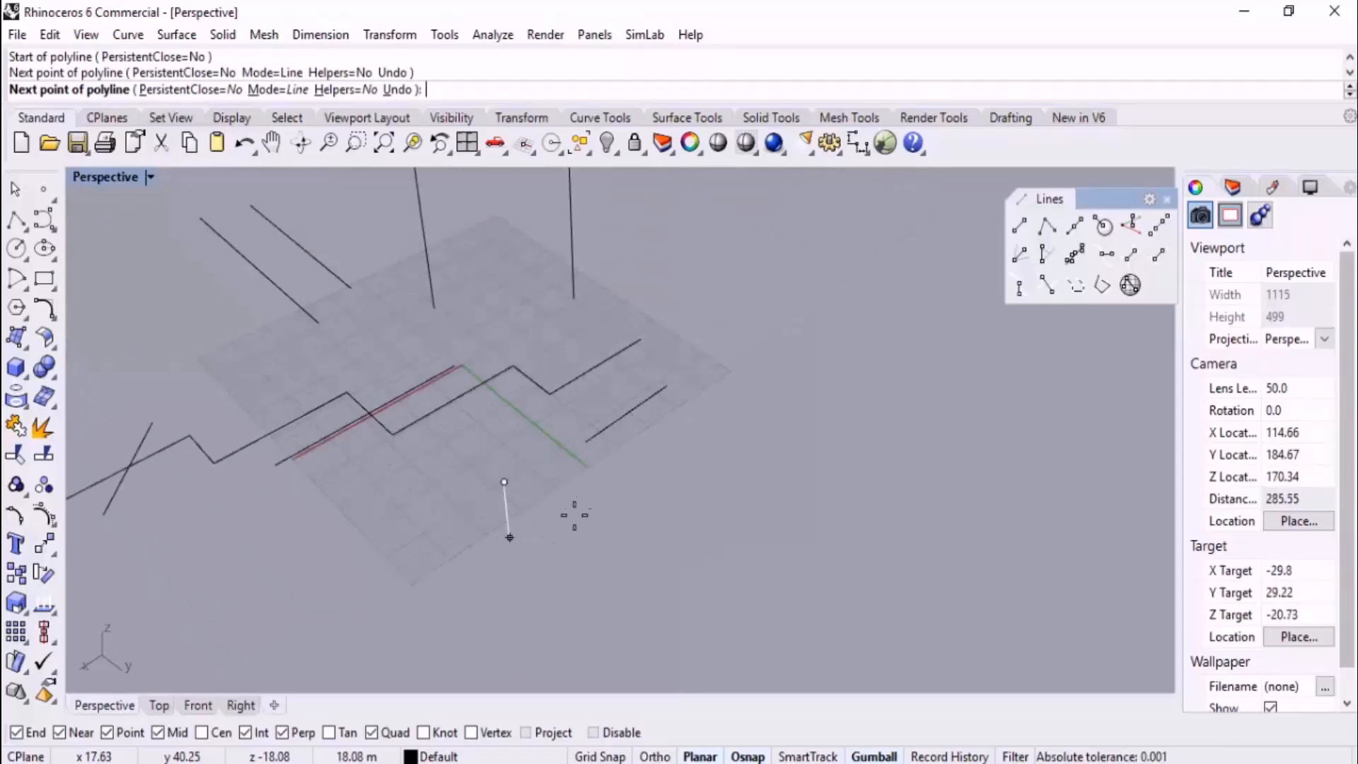
pyautogui.click(482, 264)
pyautogui.press('Return')
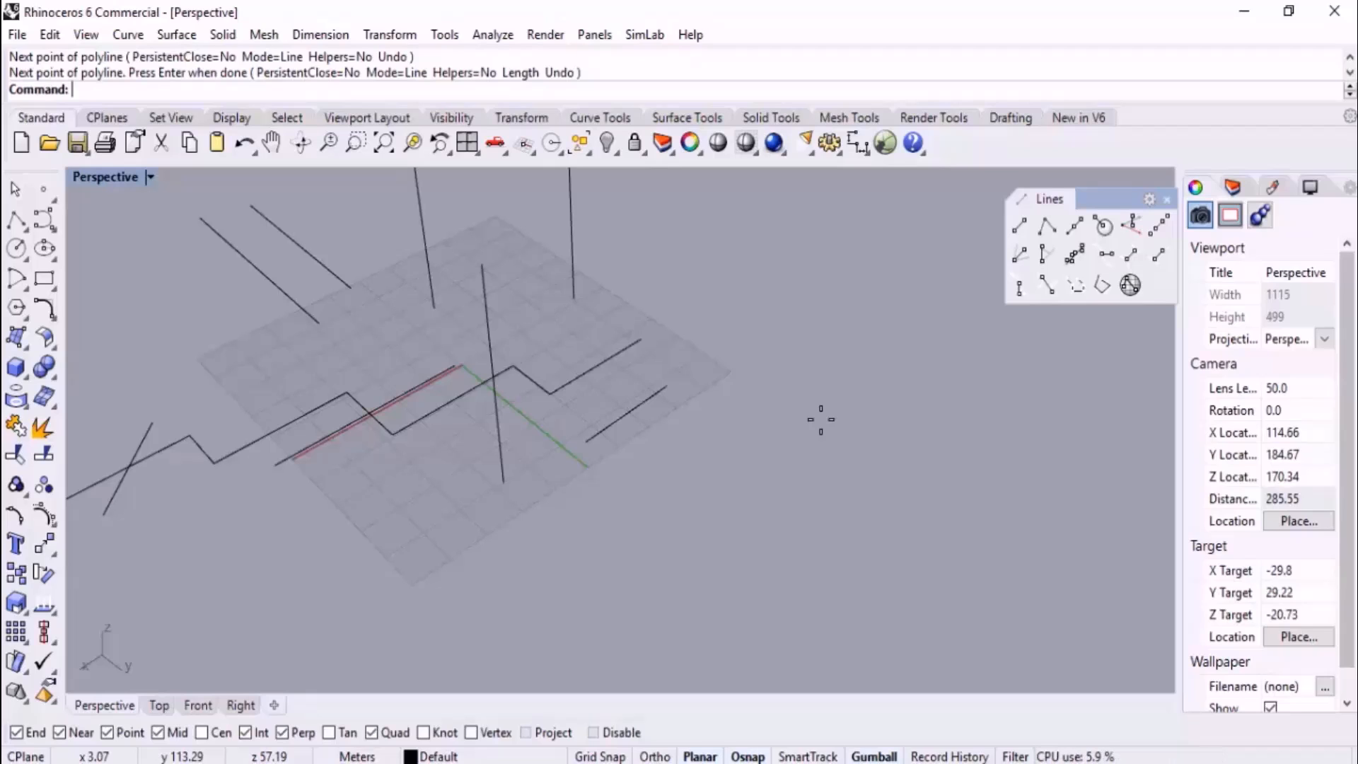
# - In the Front view, draw a single-segment vertical polyline beyond the right end of the horizontal line
pyautogui.moveTo(822, 420); pyautogui.dragTo(695, 352, button='right')
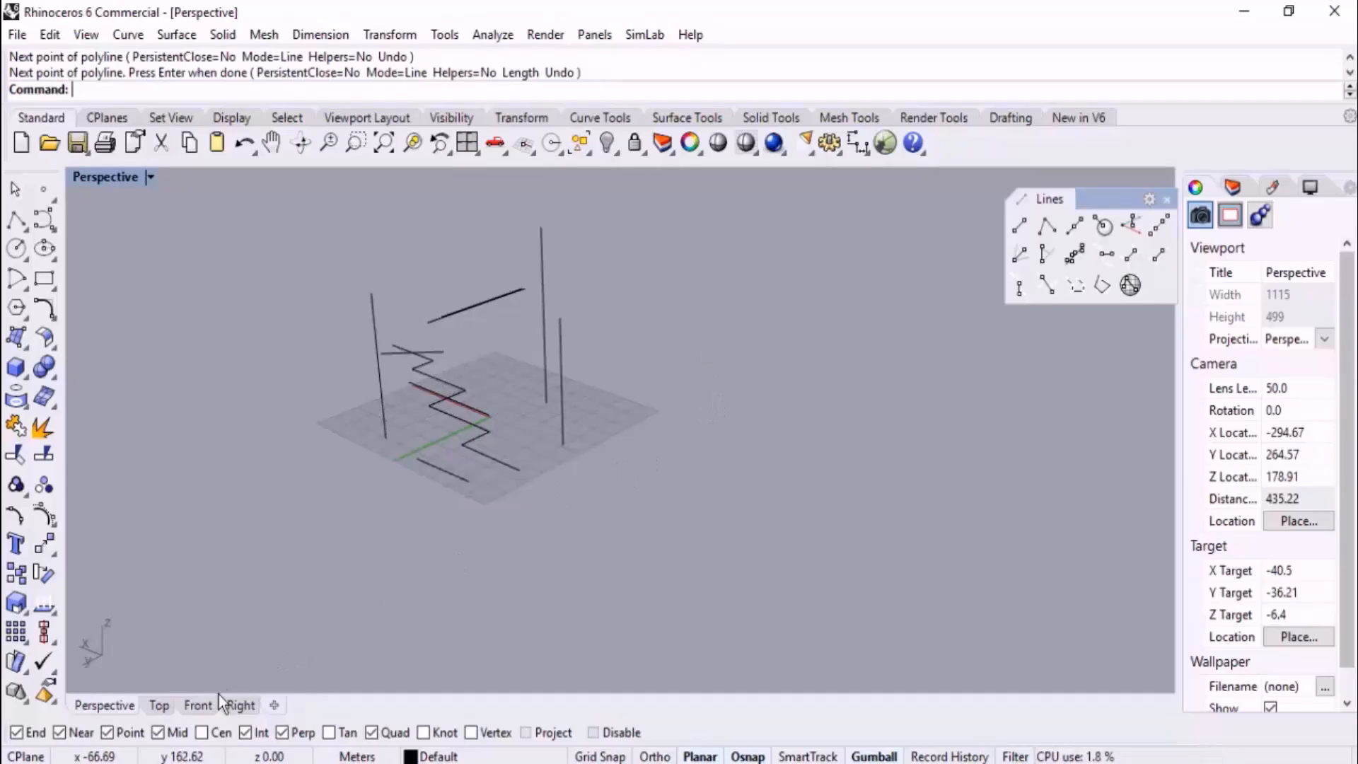
pyautogui.click(198, 705)
pyautogui.scroll(-3, 466, 443)
pyautogui.scroll(3, 597, 422)
pyautogui.scroll(2, 597, 422)
pyautogui.click(16, 220)
pyautogui.click(641, 484)
pyautogui.click(654, 271)
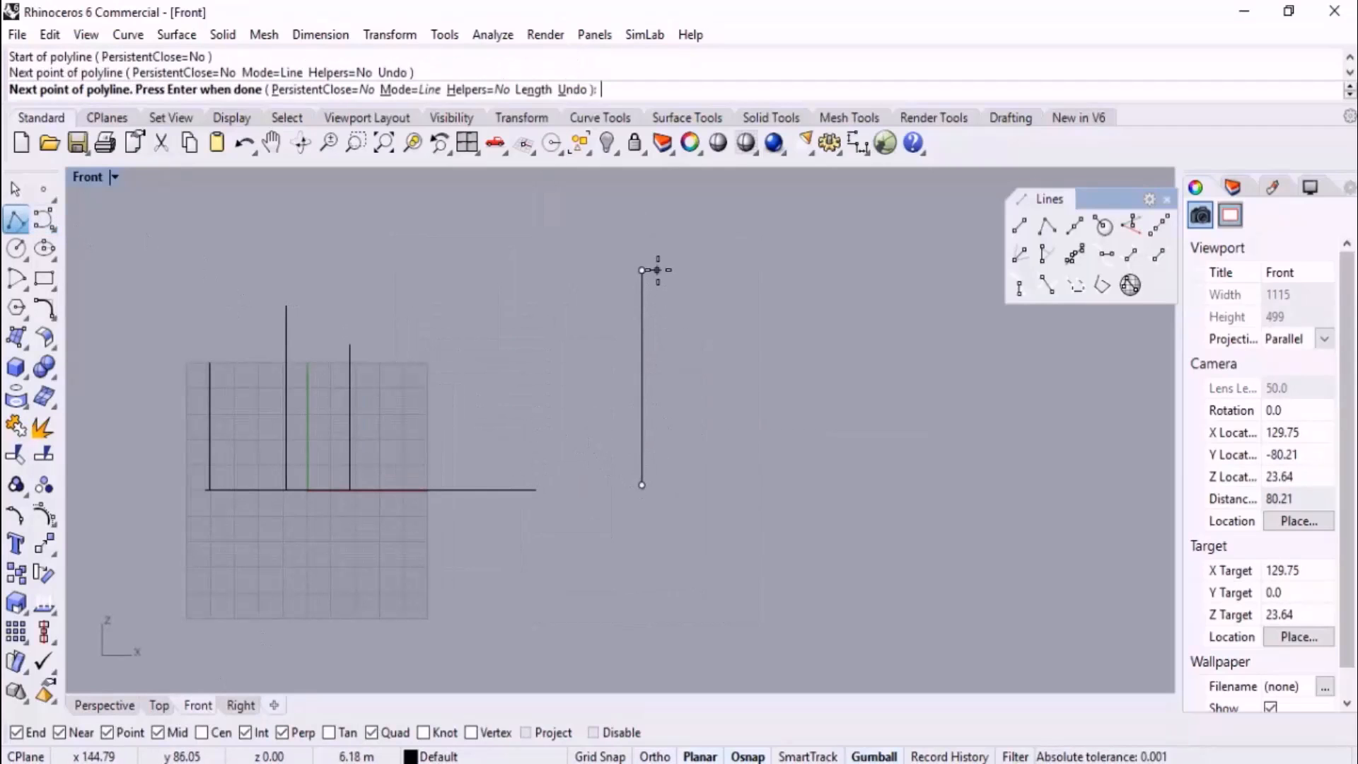
pyautogui.press('Return')
# - In the Perspective view, draw a second vertical polyline beside the one outside the grid, using elevator mode
pyautogui.click(99, 708)
pyautogui.moveTo(594, 481); pyautogui.dragTo(757, 425, button='right')
pyautogui.scroll(-4, 736, 518)
pyautogui.click(372, 384)
pyautogui.click(771, 351)
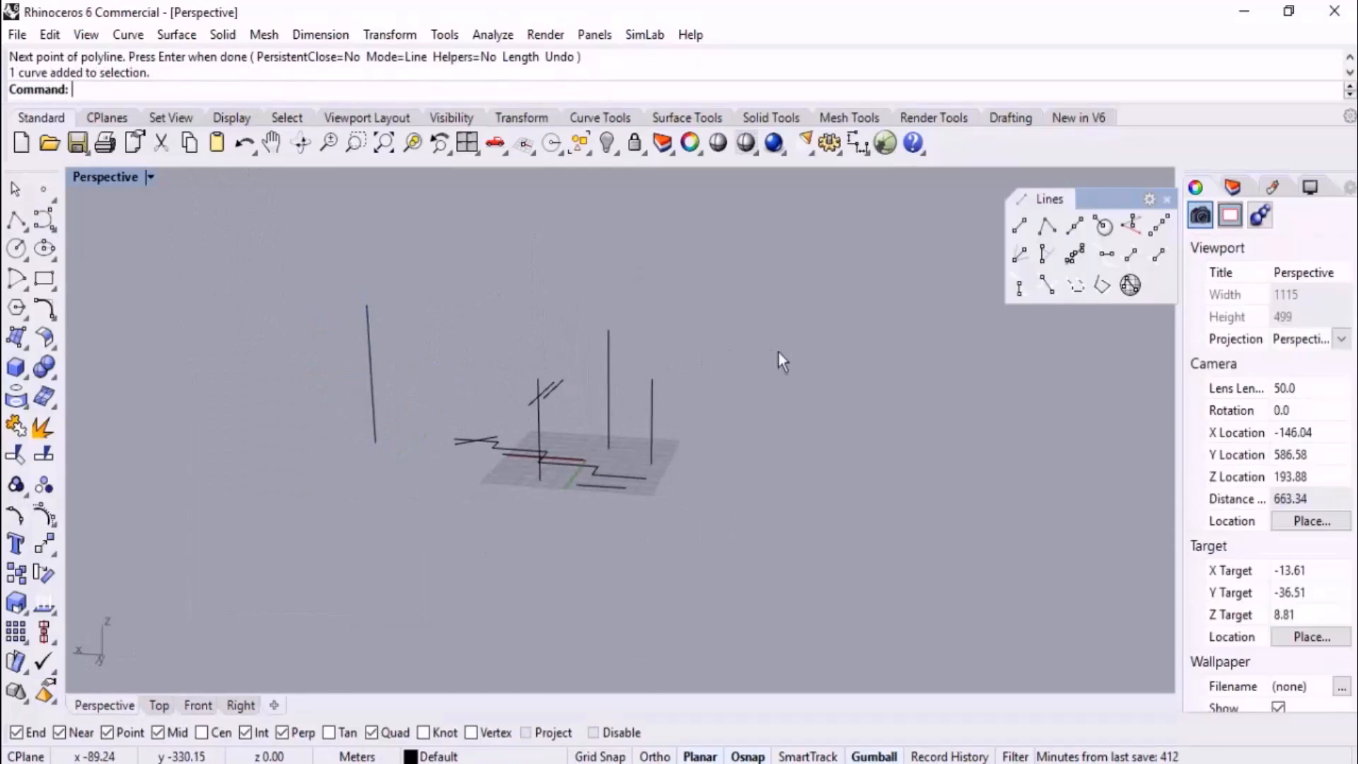
pyautogui.moveTo(771, 351); pyautogui.dragTo(765, 402, button='right')
pyautogui.scroll(6, 283, 355)
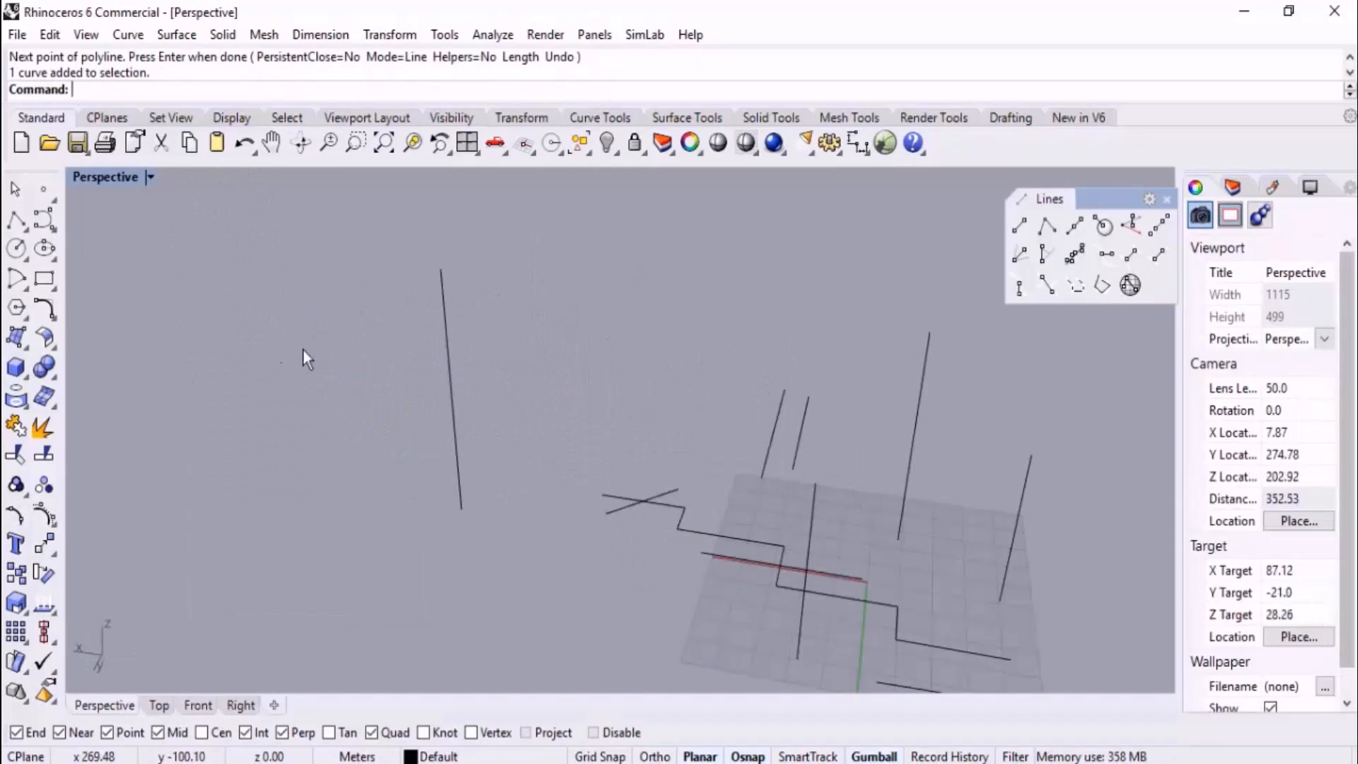
pyautogui.click(15, 221)
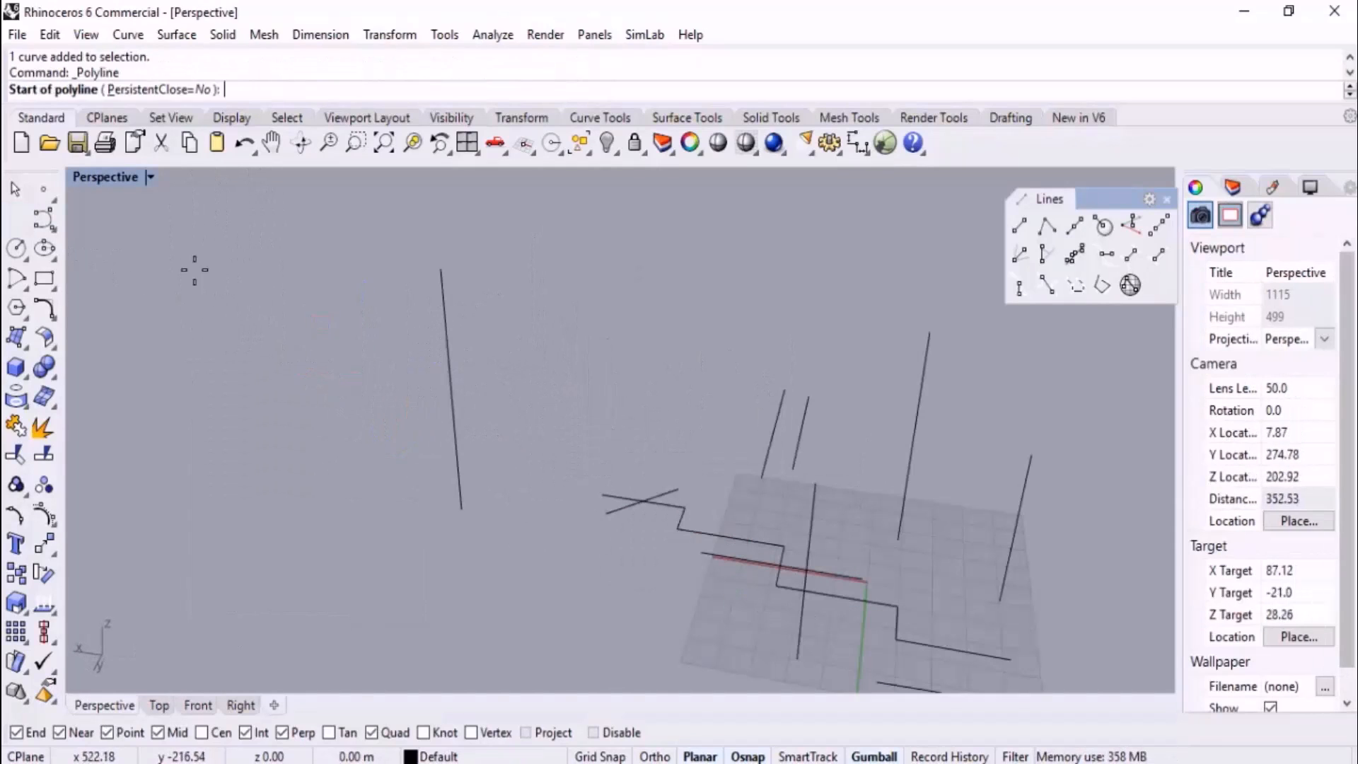
pyautogui.click(537, 518)
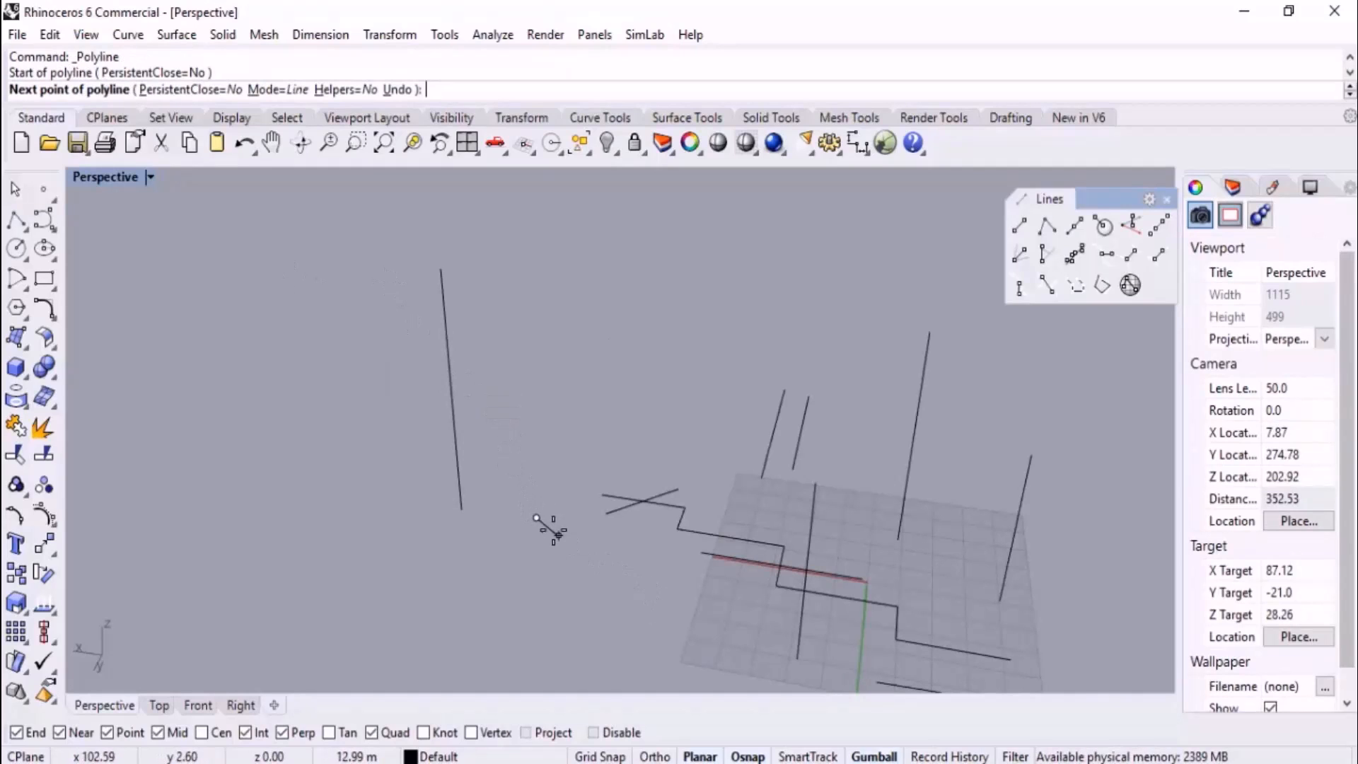
pyautogui.click(538, 517)
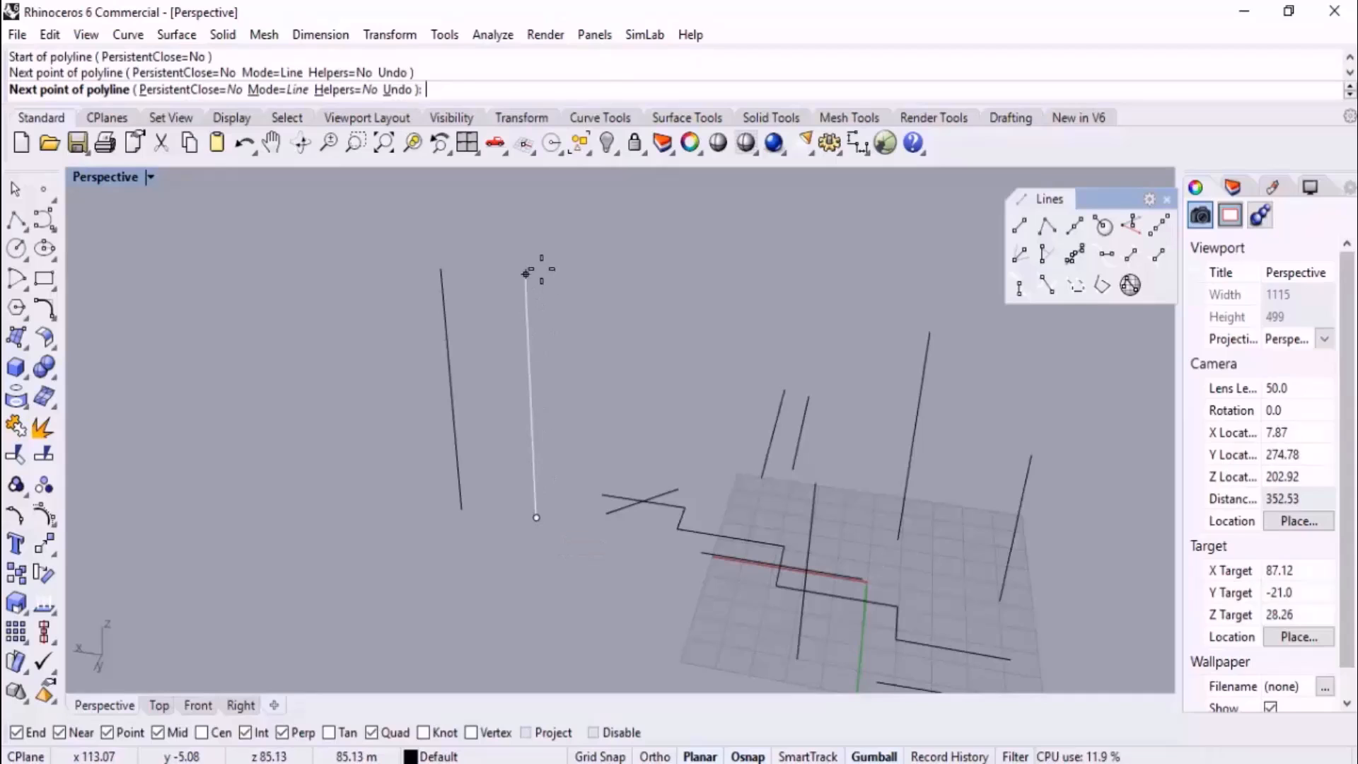
pyautogui.click(525, 268)
pyautogui.press('Return')
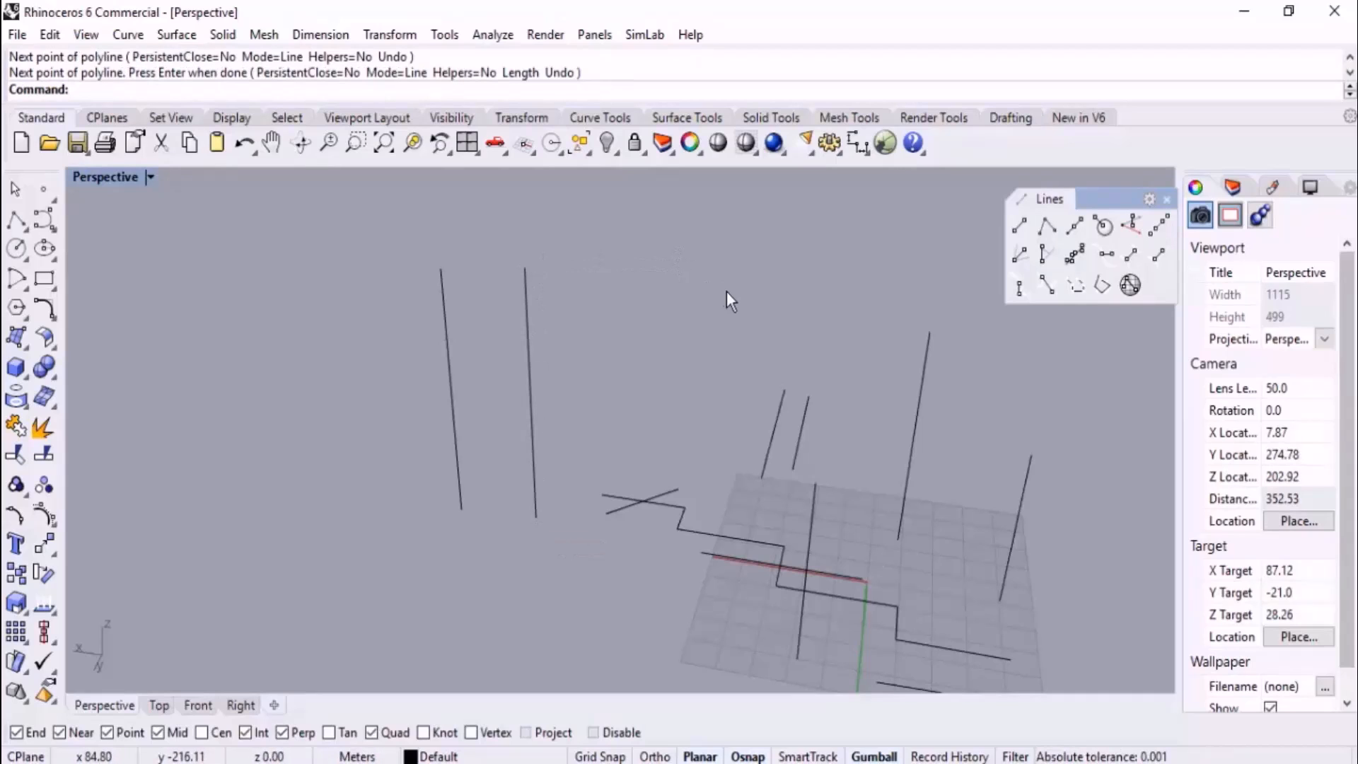
# - Draw a Vertical line on the outer side of the two vertical polylines standing off the grid
pyautogui.click(1131, 223)
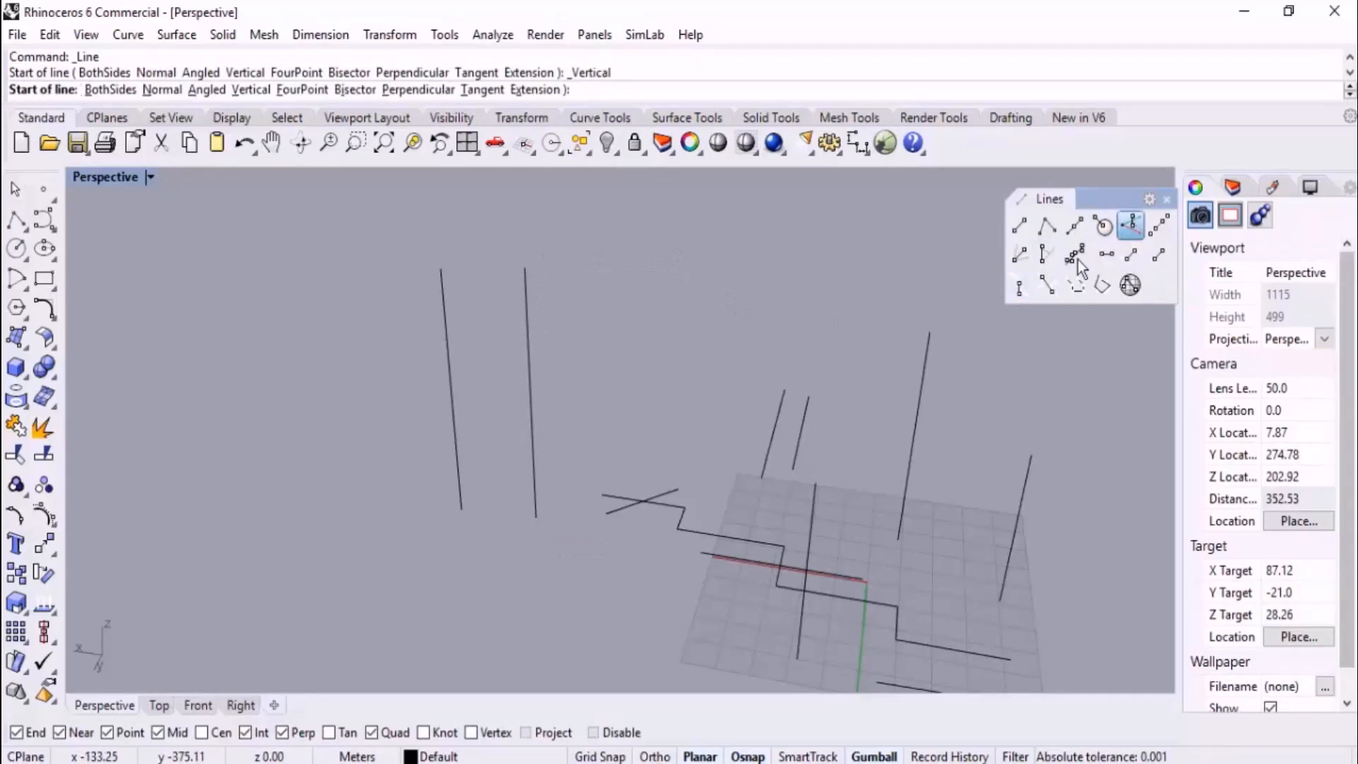
pyautogui.click(353, 493)
pyautogui.click(352, 255)
pyautogui.press('Return')
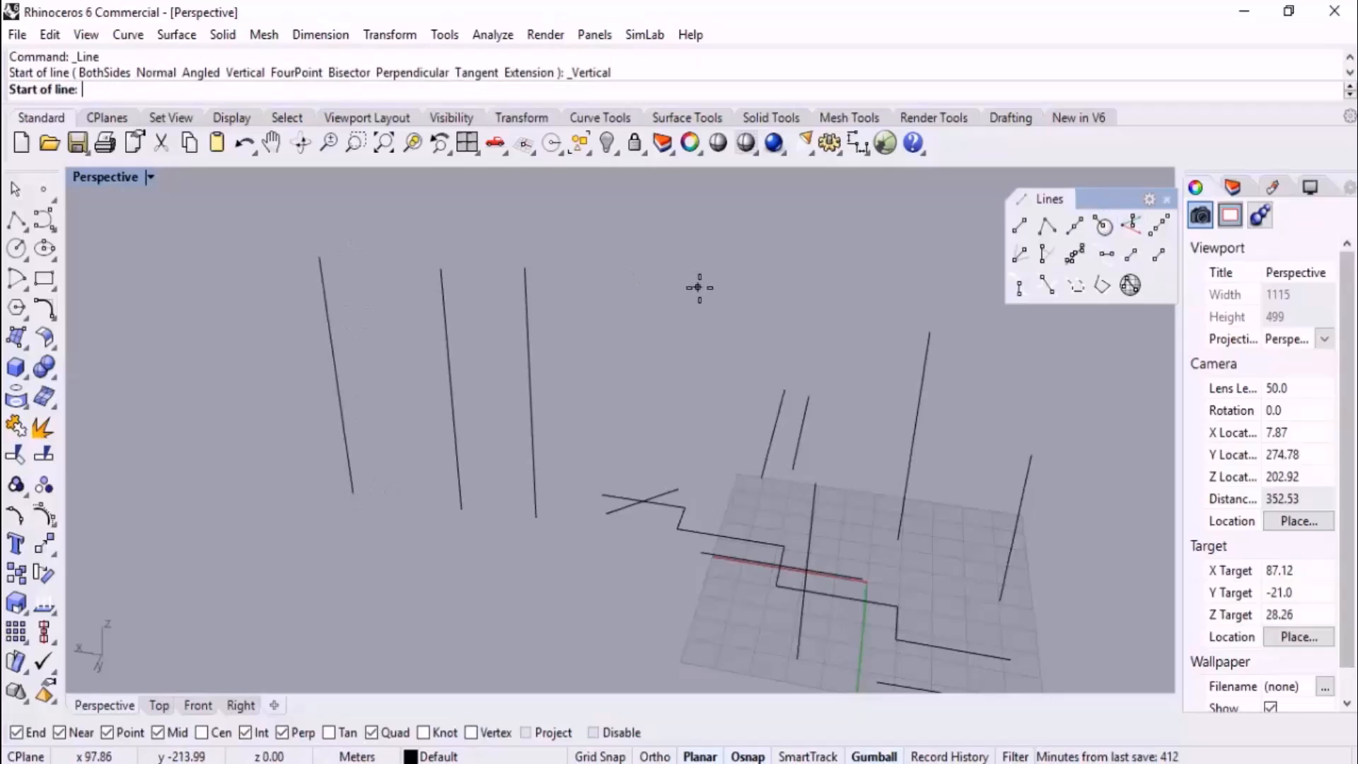
pyautogui.press('Escape')
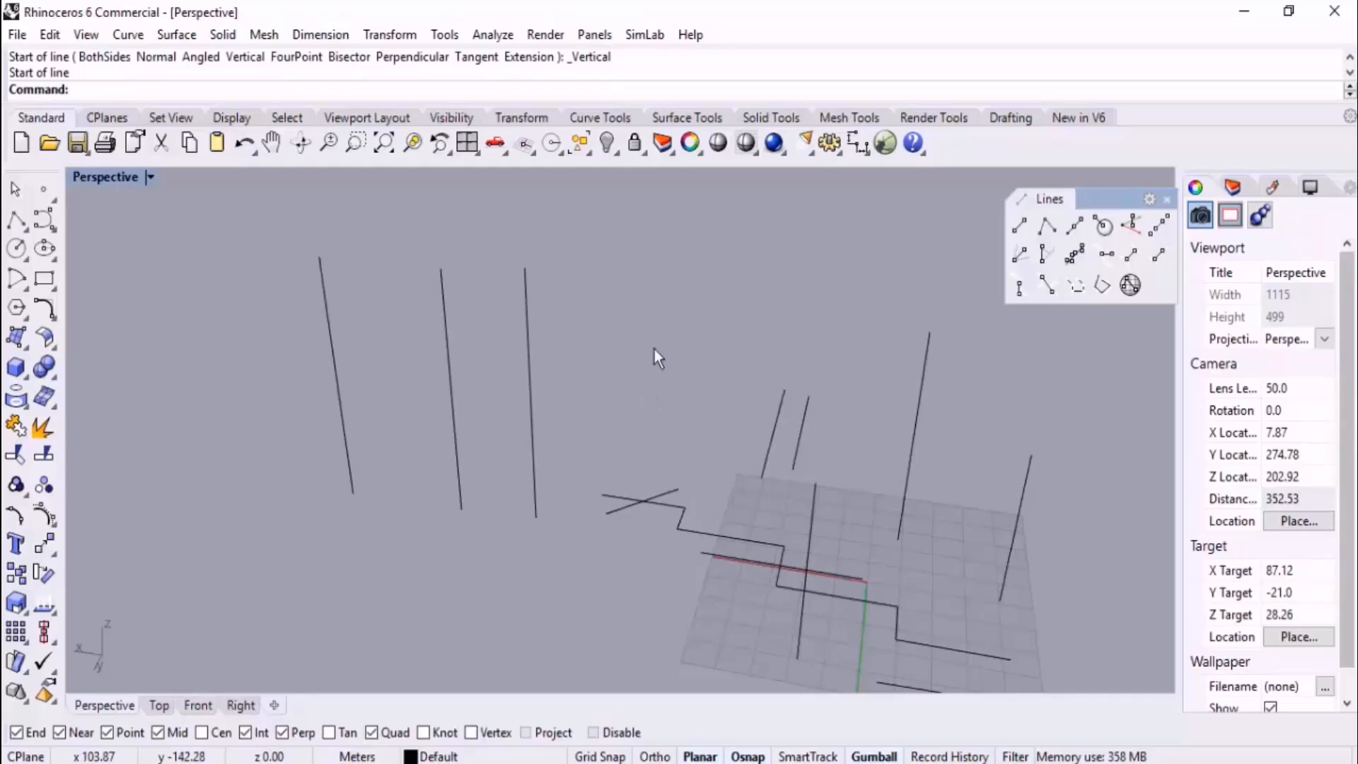
# - Draw a FourPoint line with its base line between the tops of the grid's tall vertical line and the nearest off-grid vertical polyline
pyautogui.click(1165, 229)
pyautogui.moveTo(692, 464); pyautogui.dragTo(870, 471, button='right')
pyautogui.click(934, 364)
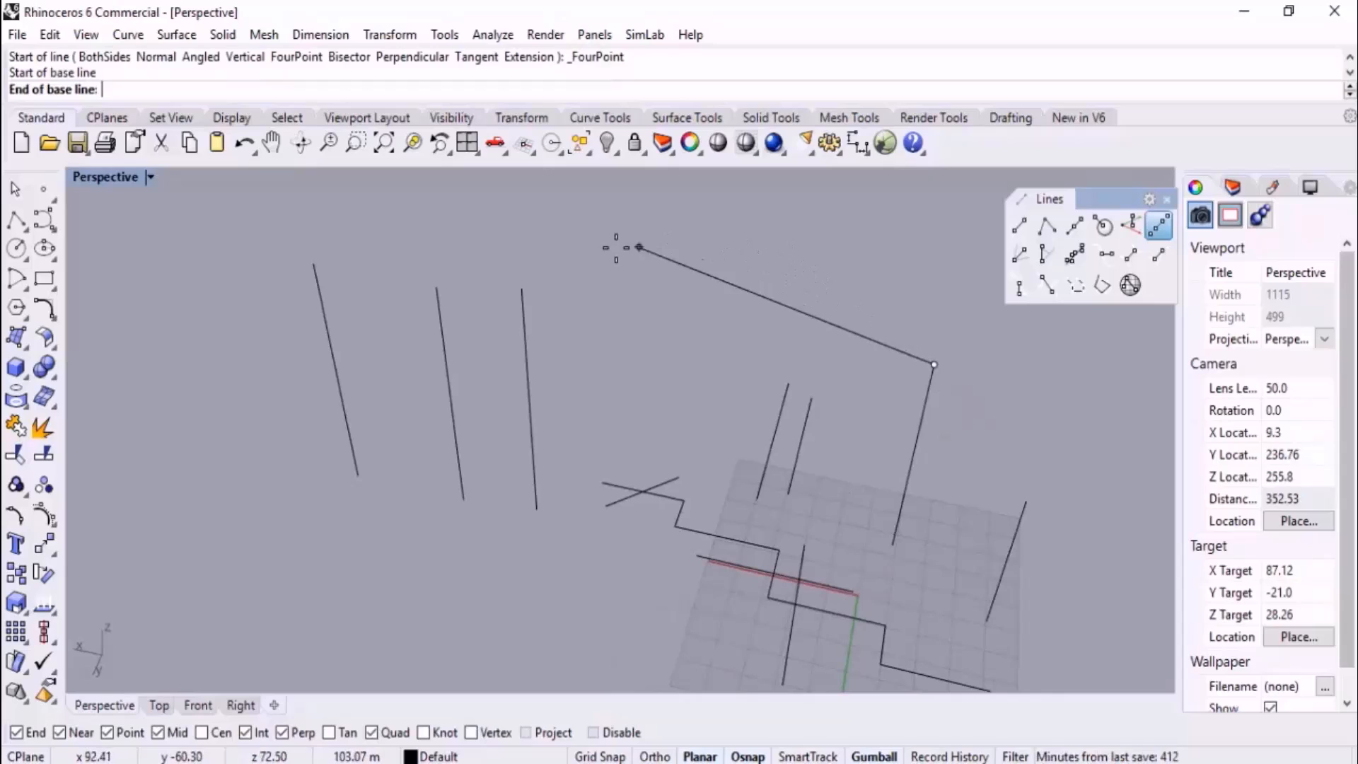
pyautogui.click(521, 289)
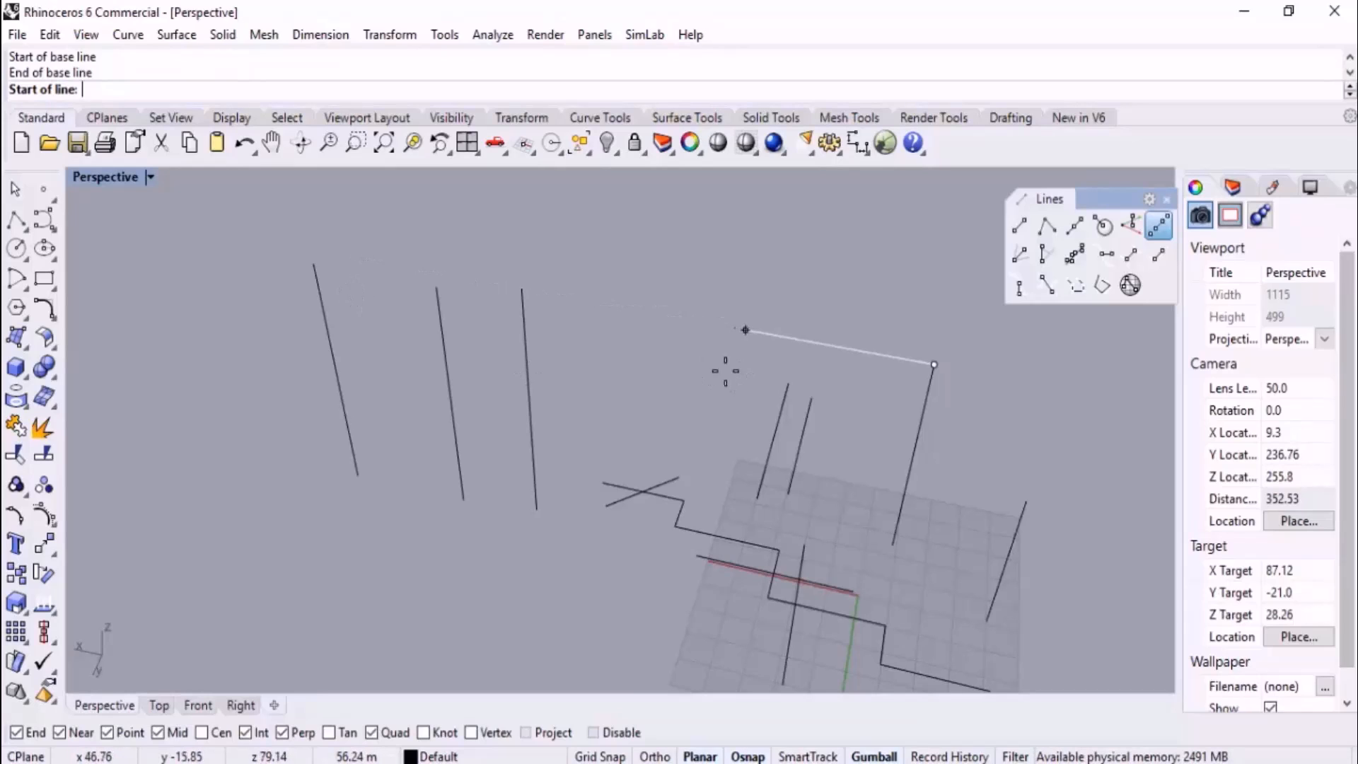
pyautogui.click(630, 351)
pyautogui.click(846, 394)
pyautogui.moveTo(822, 256); pyautogui.dragTo(801, 381, button='right')
pyautogui.moveTo(678, 373); pyautogui.dragTo(884, 364, button='right')
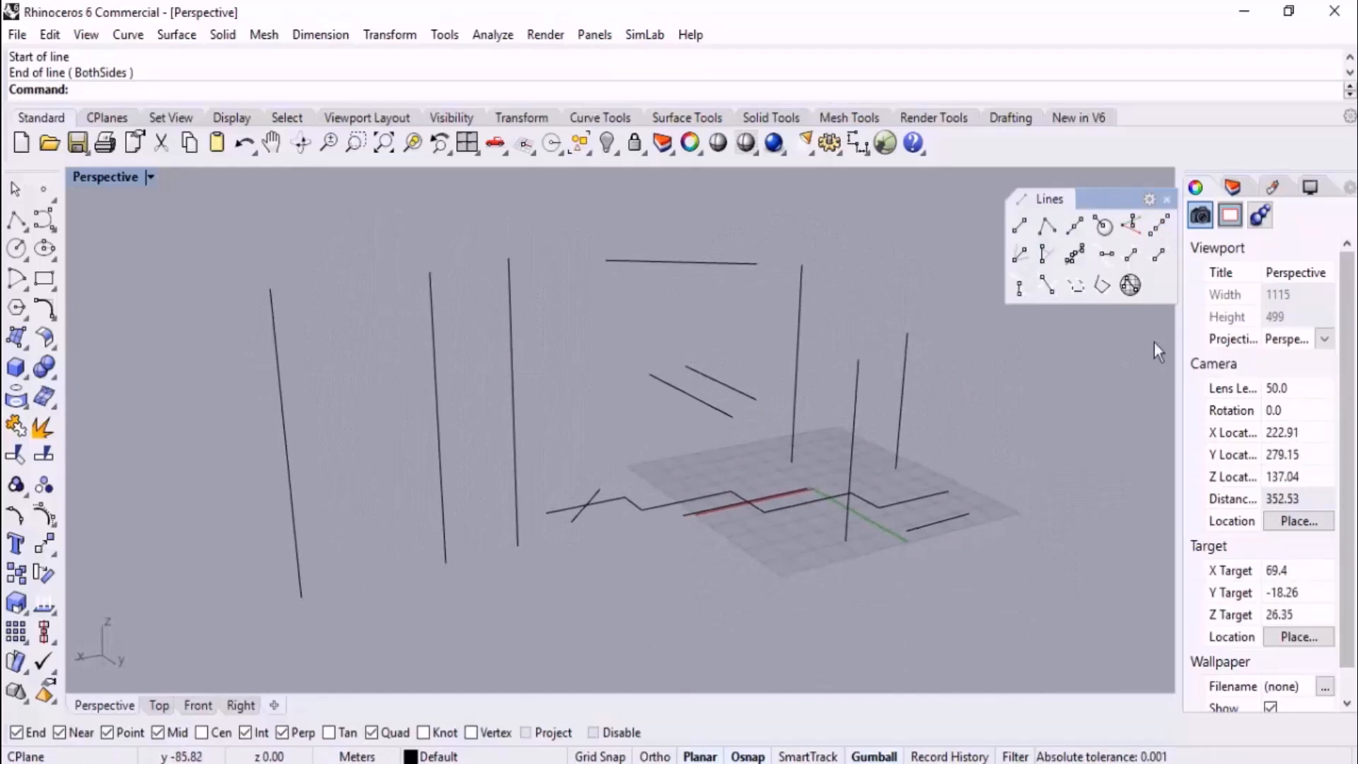
pyautogui.click(1160, 228)
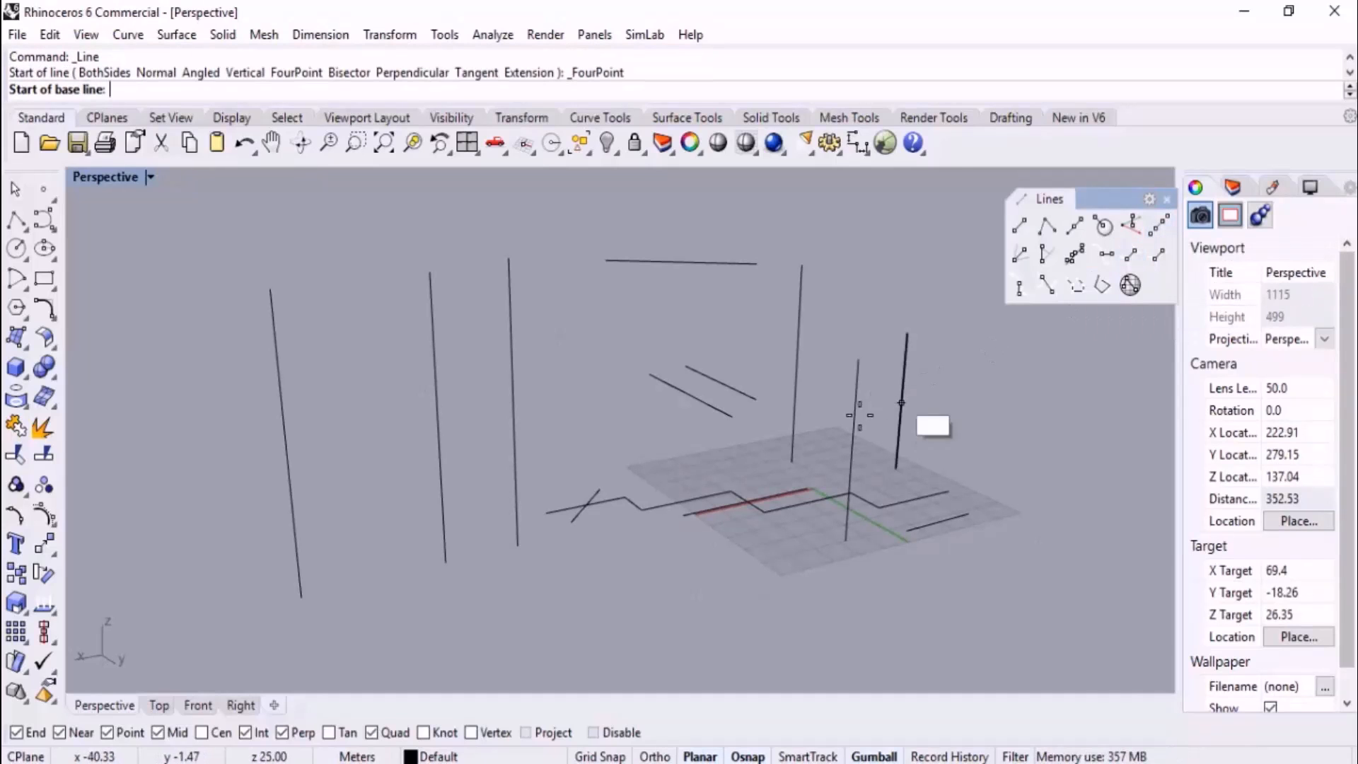
pyautogui.moveTo(615, 533); pyautogui.dragTo(691, 413, button='right')
pyautogui.press('Escape')
# - Delete all practice lines except one tall vertical line off the grid and one vertical line on the grid
pyautogui.moveTo(795, 240); pyautogui.dragTo(608, 580)
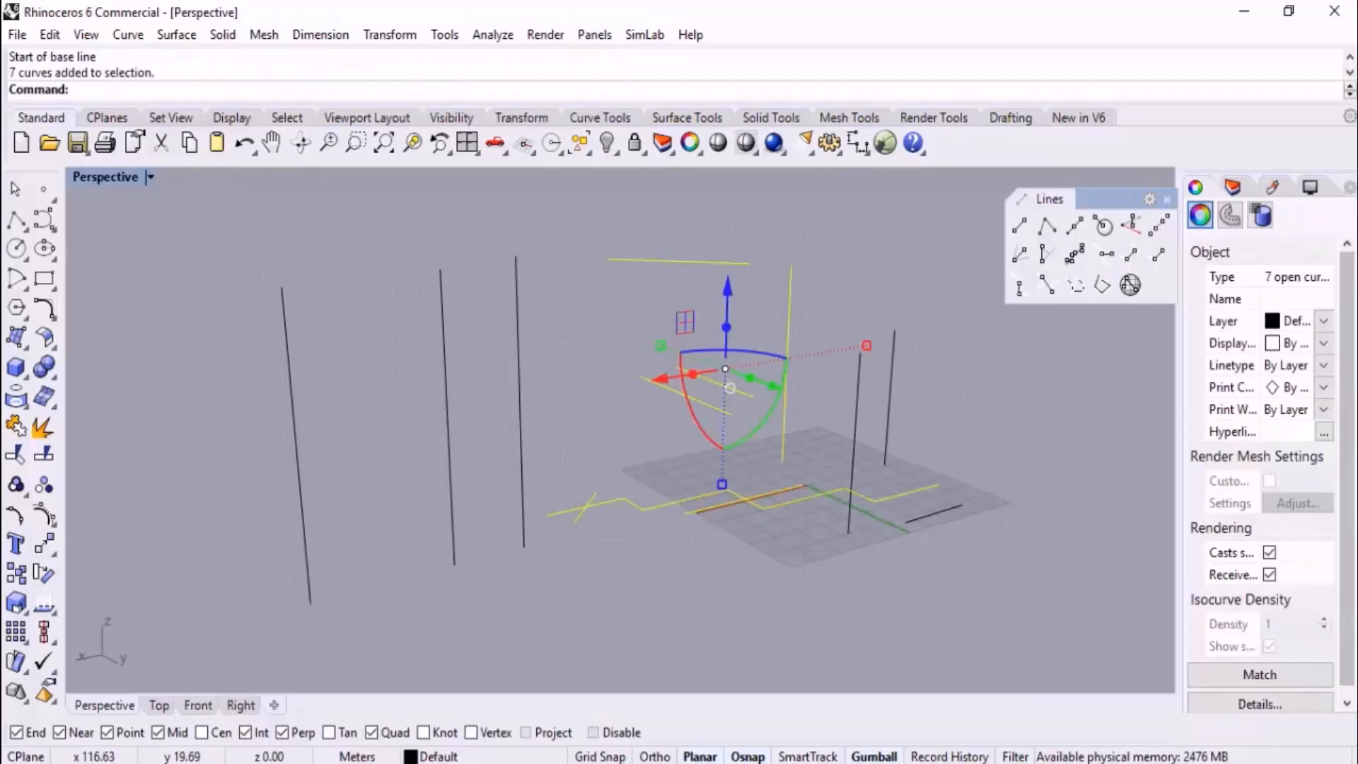
pyautogui.press('Delete')
pyautogui.moveTo(885, 563); pyautogui.dragTo(883, 564)
pyautogui.press('Delete')
pyautogui.moveTo(483, 348); pyautogui.dragTo(235, 498)
pyautogui.press('Delete')
# - Shorten the remaining vertical line on the grid by moving its top end point straight down
pyautogui.moveTo(814, 481); pyautogui.dragTo(595, 424, button='right')
pyautogui.click(702, 397)
pyautogui.click(702, 342)
pyautogui.moveTo(701, 289); pyautogui.dragTo(700, 467)
pyautogui.press('Escape')
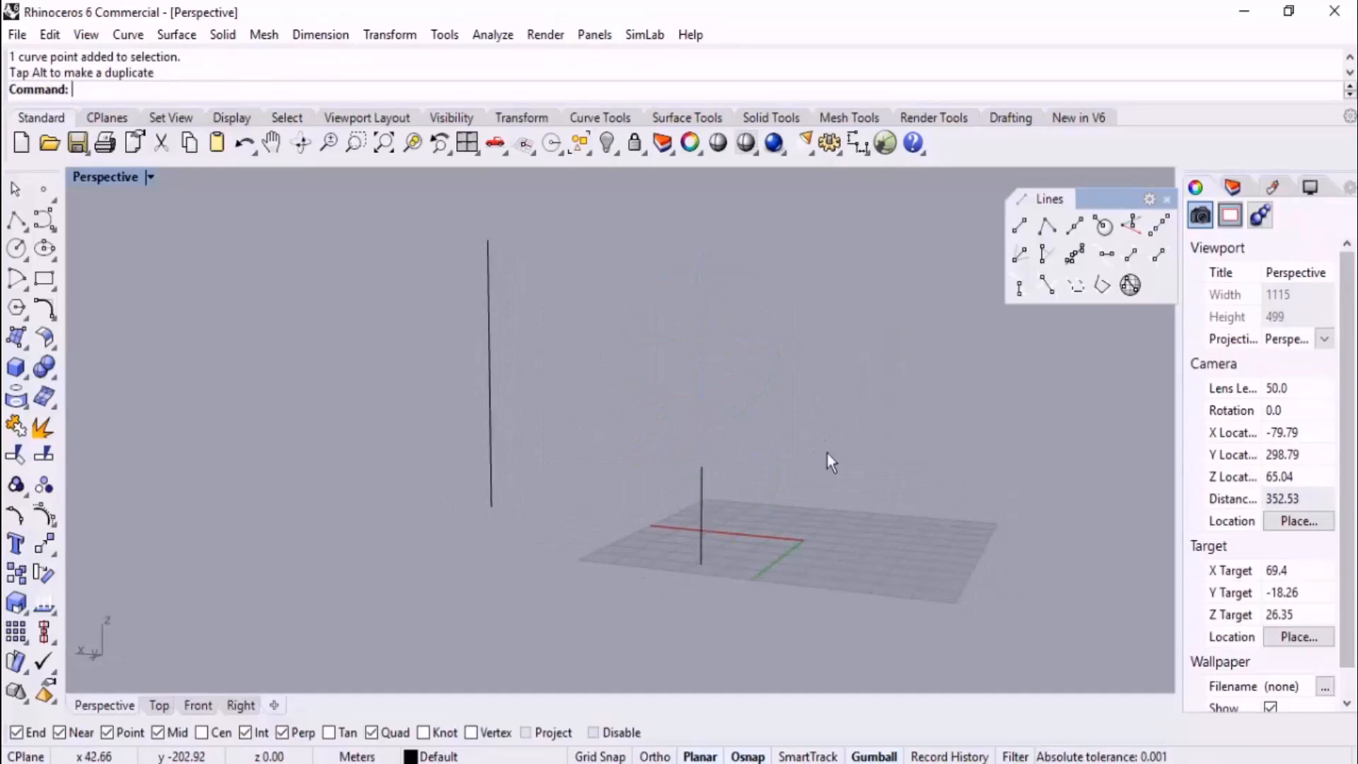
# - Draw a FourPoint line along a base line joining the tops of both vertical lines, starting 40 m from the tall line's top and 60 m long
pyautogui.moveTo(827, 461); pyautogui.dragTo(1083, 351, button='right')
pyautogui.click(1159, 225)
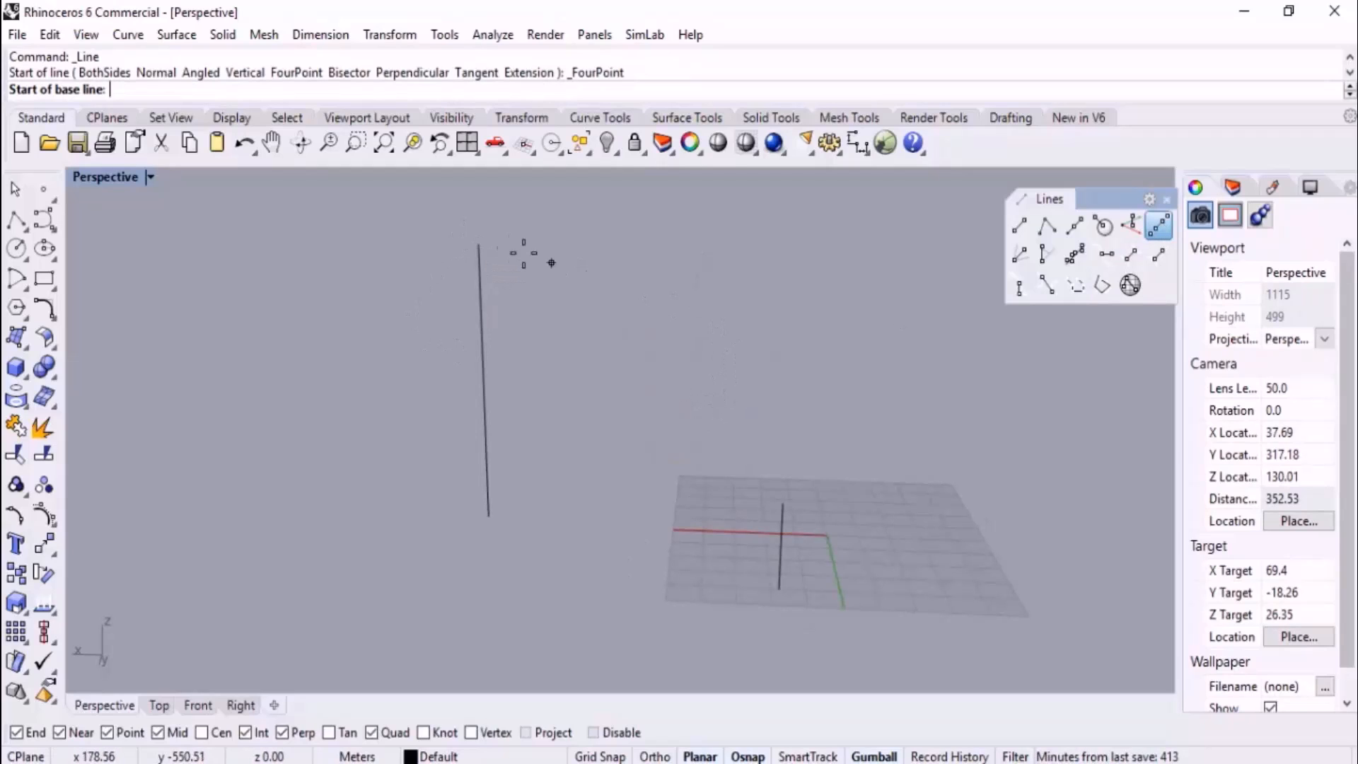
pyautogui.click(479, 244)
pyautogui.click(797, 515)
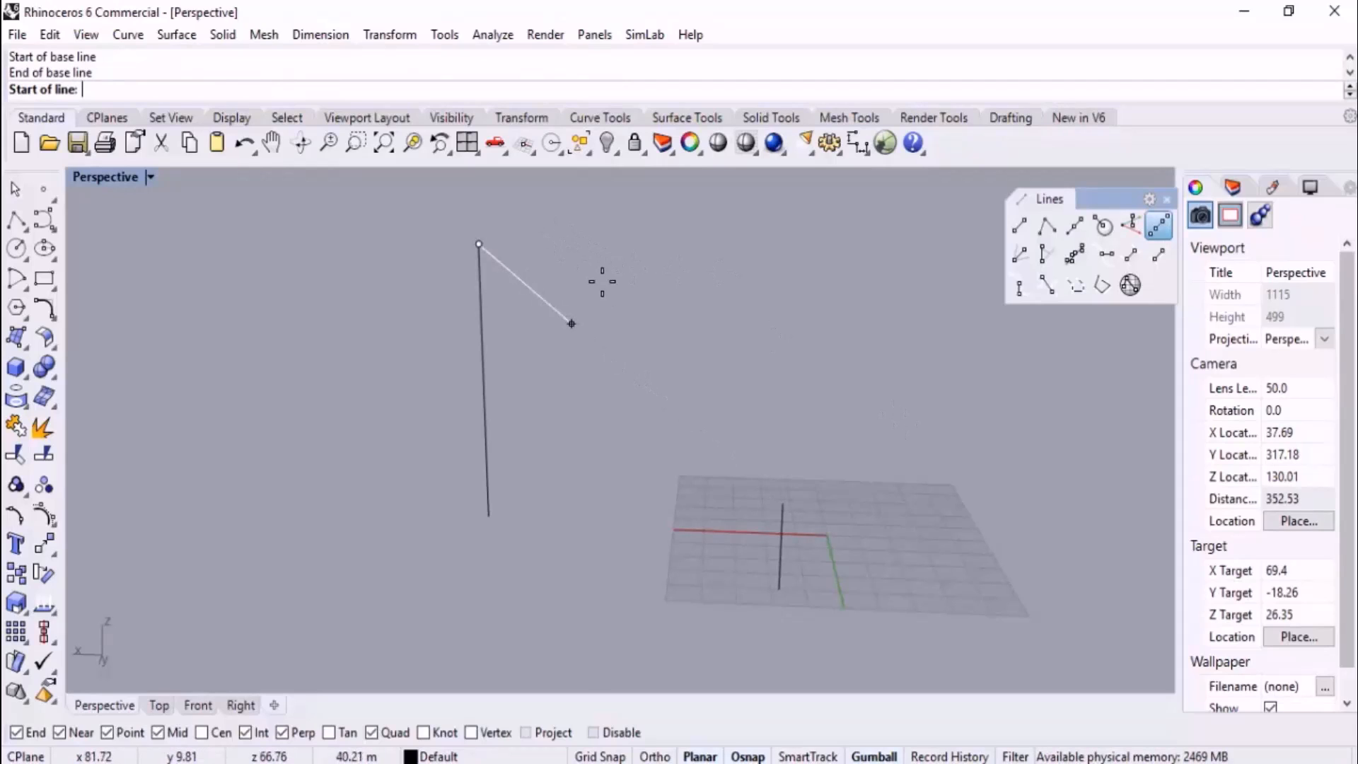
pyautogui.write('40')
pyautogui.press('Return')
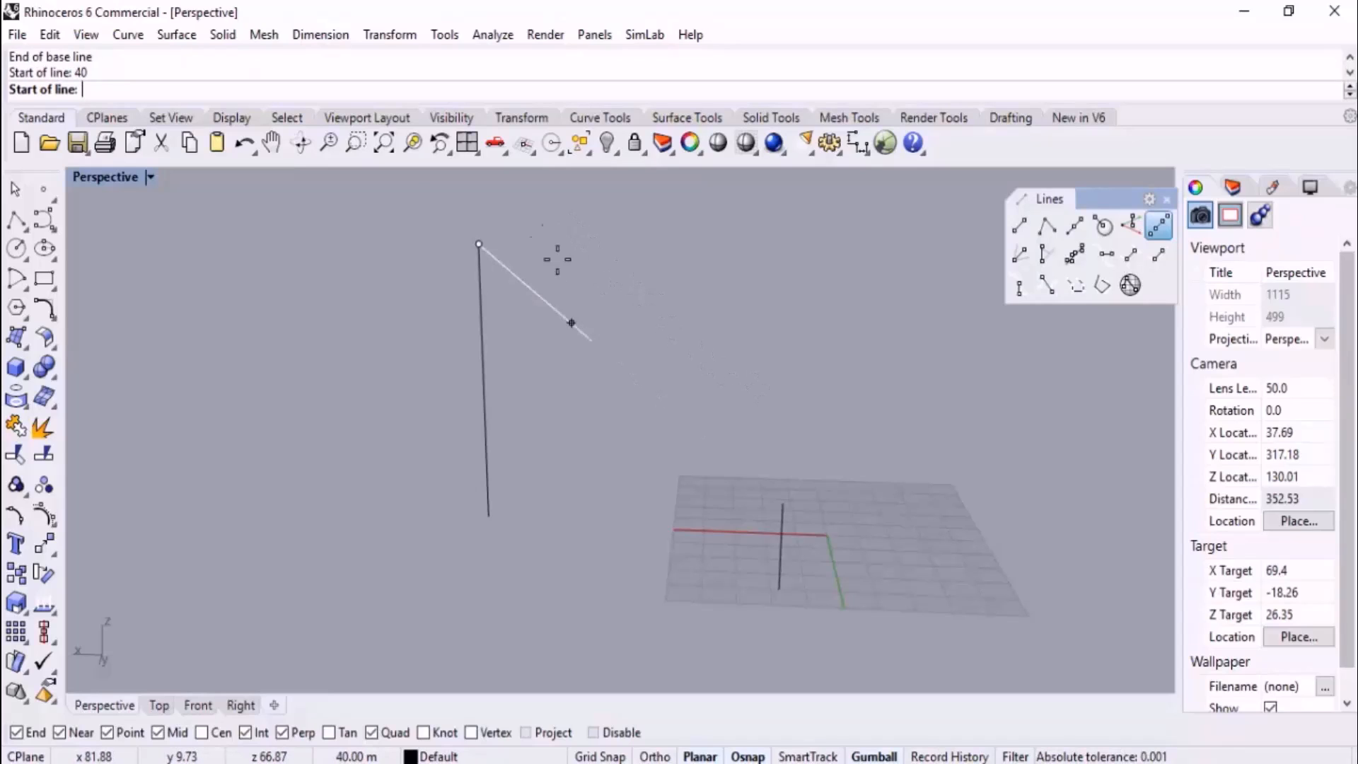
pyautogui.click(643, 302)
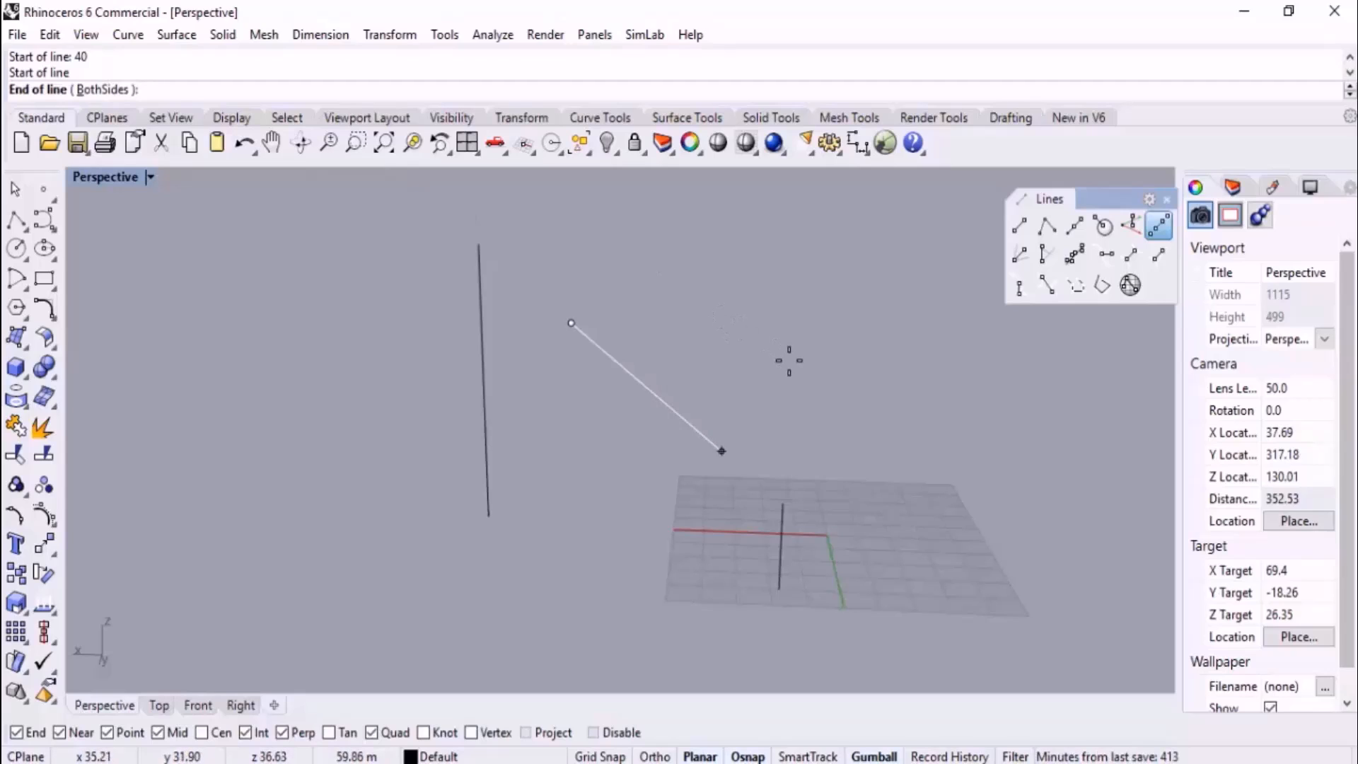
pyautogui.write('60')
pyautogui.press('Return')
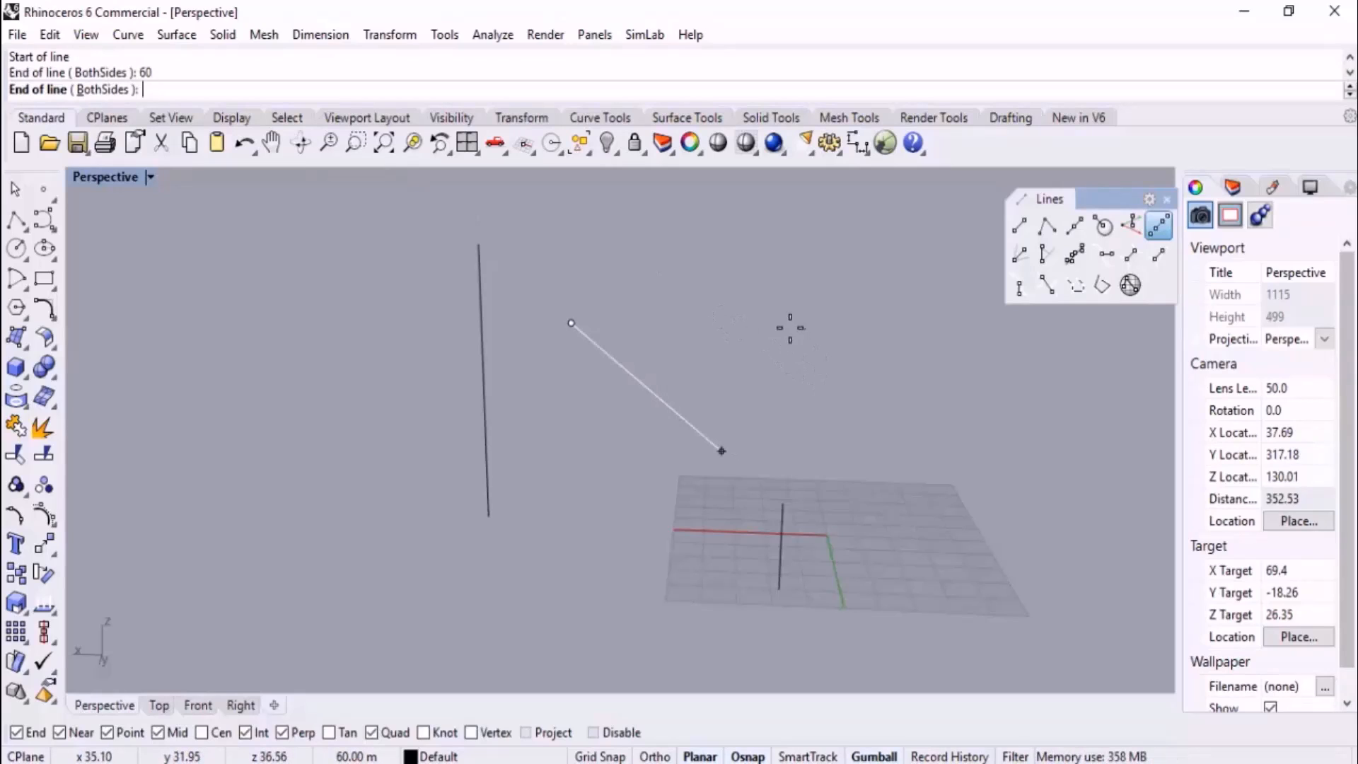
pyautogui.click(928, 410)
# - Draw a single-segment polyline from the top of the short grid line towards the tall vertical line, and delete it
pyautogui.moveTo(776, 530); pyautogui.dragTo(905, 577, button='right')
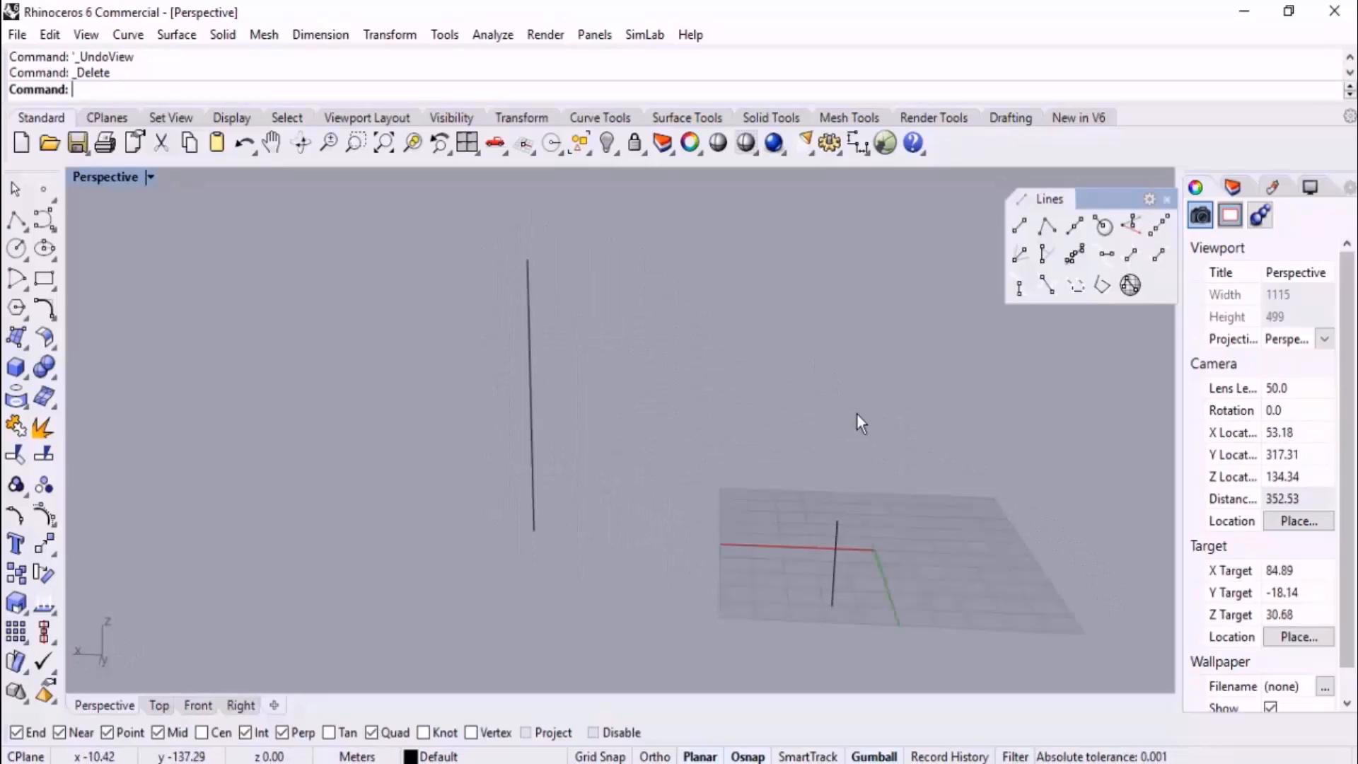
pyautogui.click(15, 220)
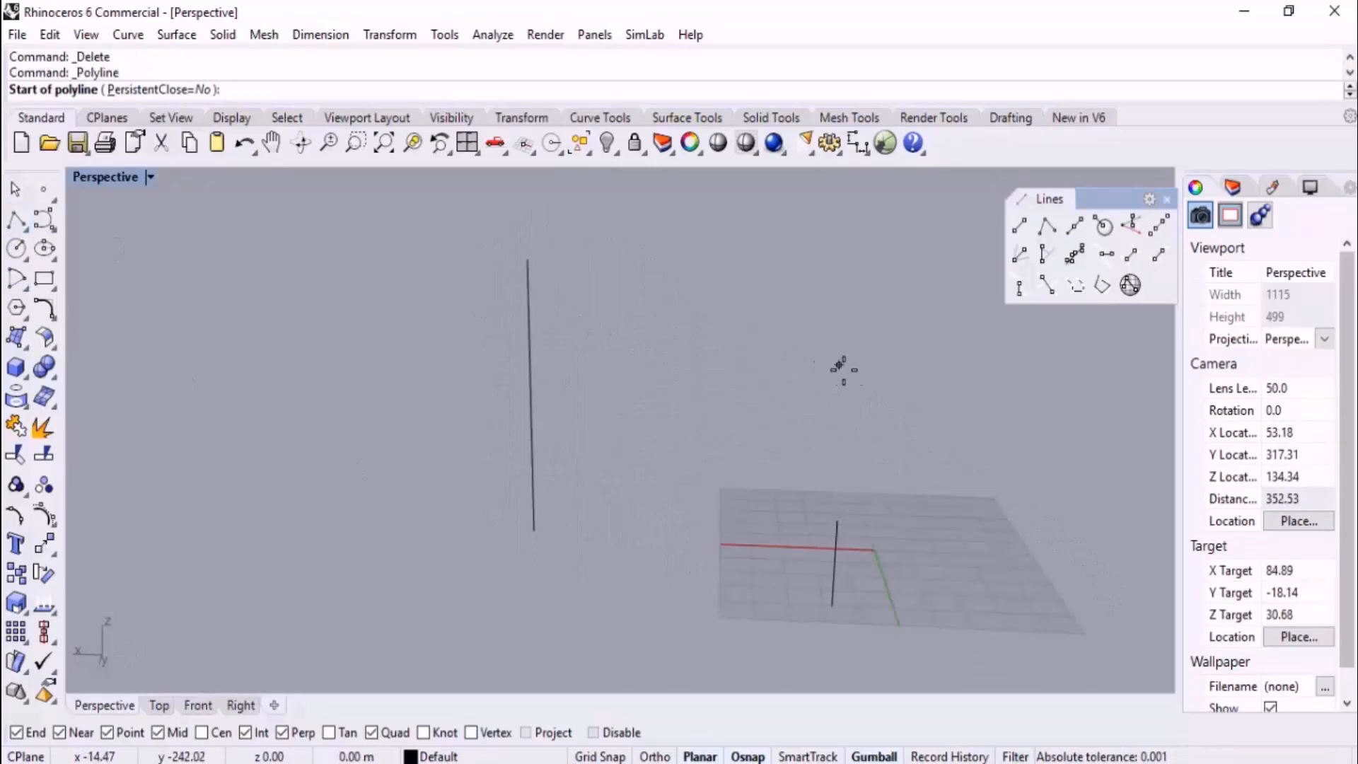
pyautogui.click(836, 522)
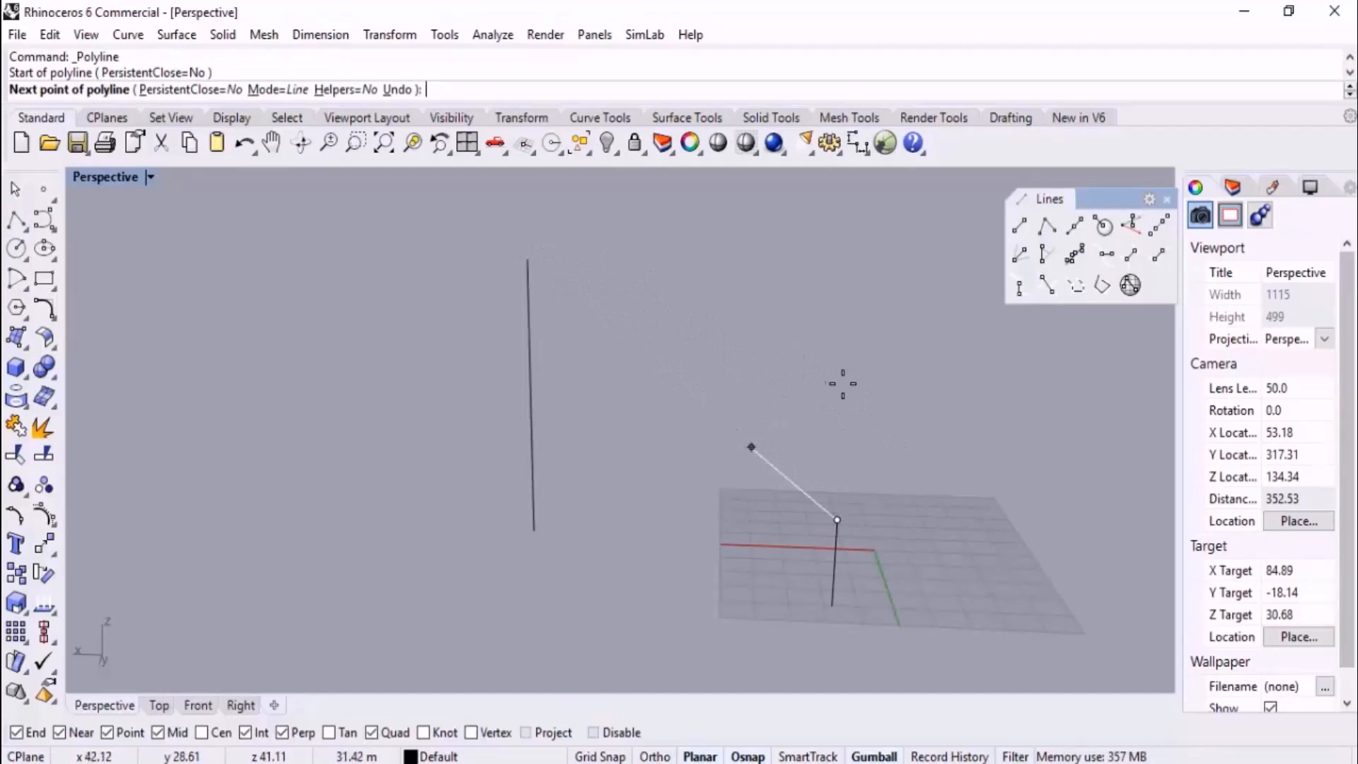
pyautogui.click(664, 332)
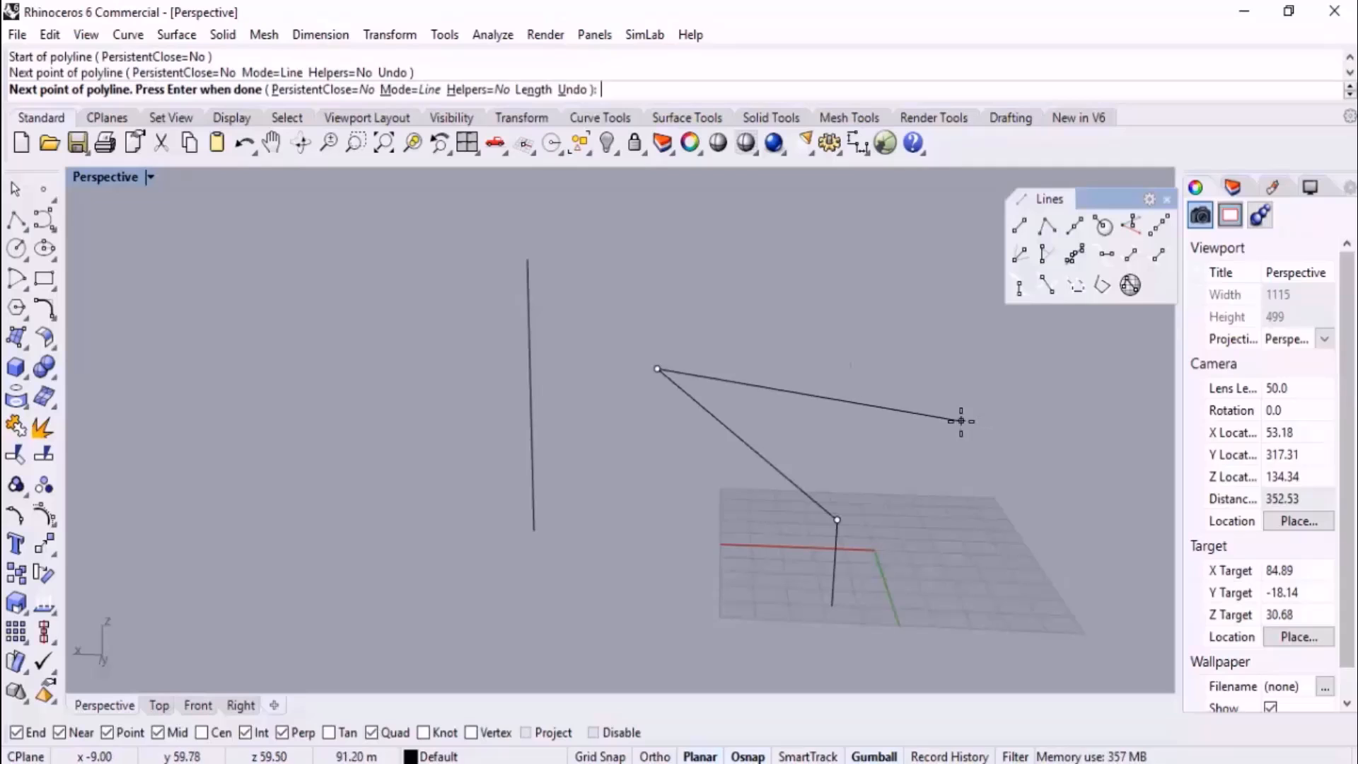
pyautogui.press('Return')
pyautogui.click(730, 431)
pyautogui.press('Delete')
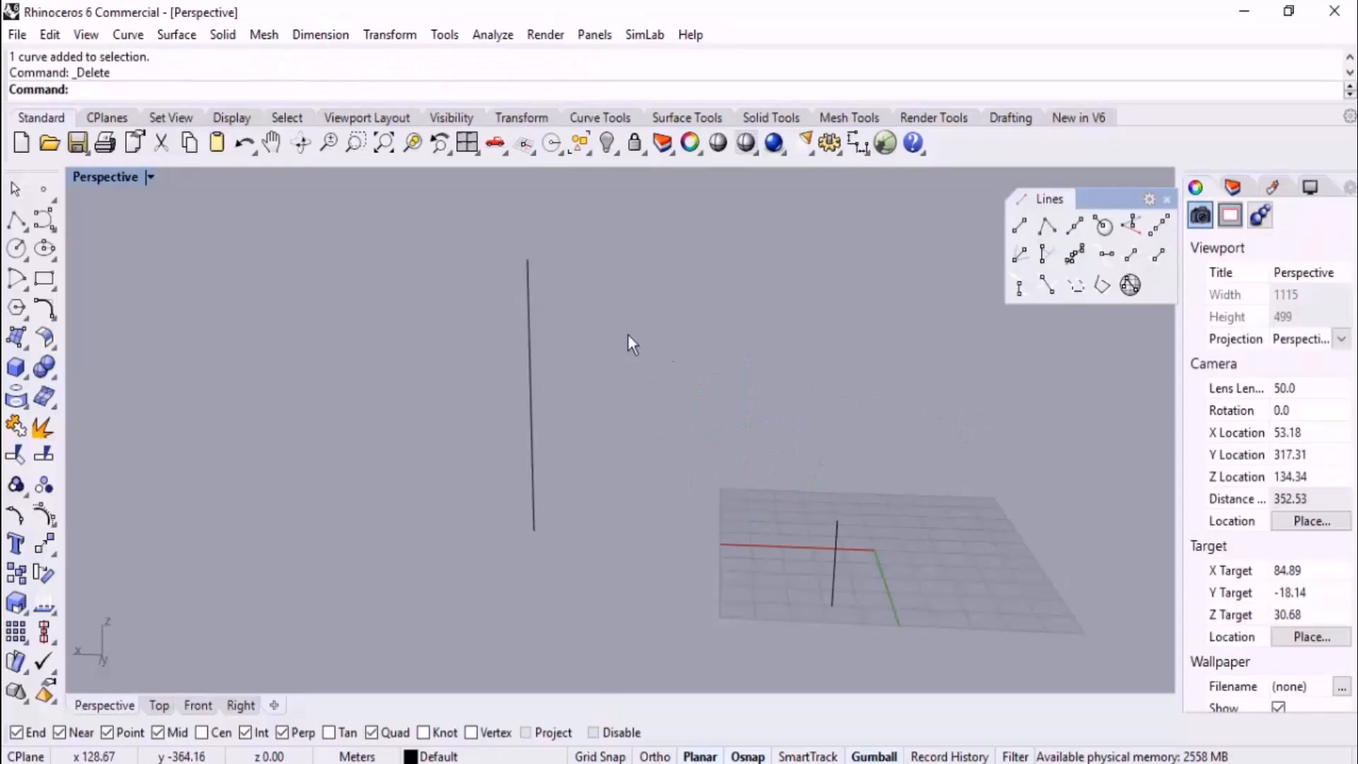
# - Draw a FourPoint line about 67 m long on a base line from the short line's top to the tall line's top, and delete it
pyautogui.click(1159, 226)
pyautogui.click(842, 517)
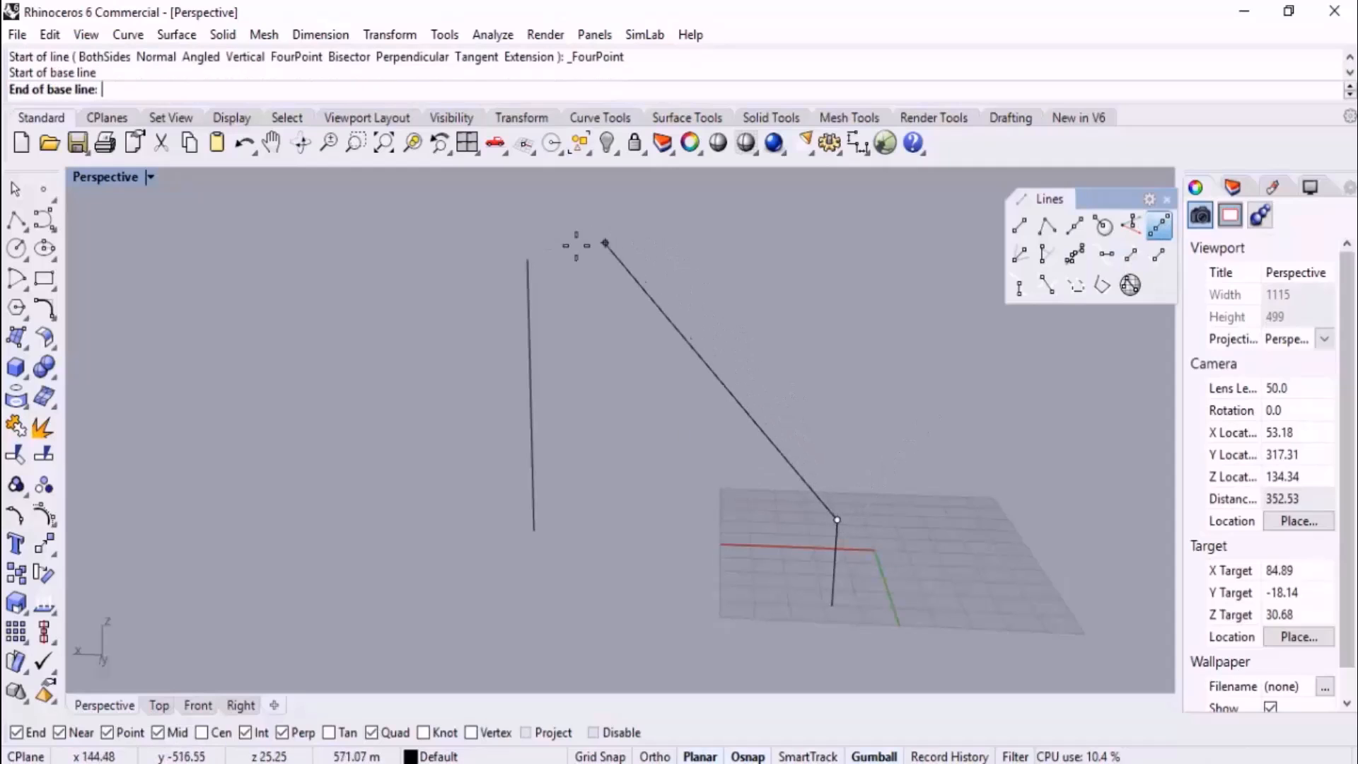
pyautogui.click(527, 256)
pyautogui.click(599, 320)
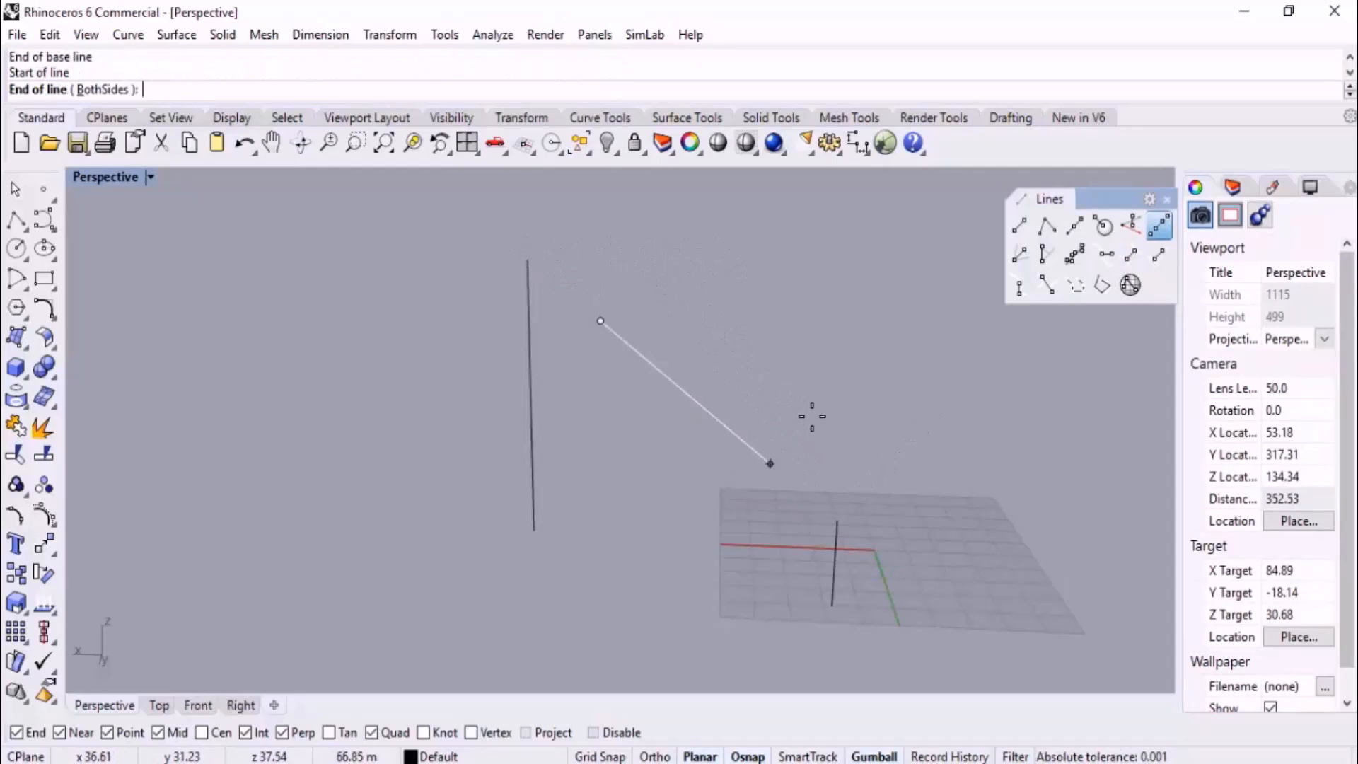
pyautogui.click(809, 415)
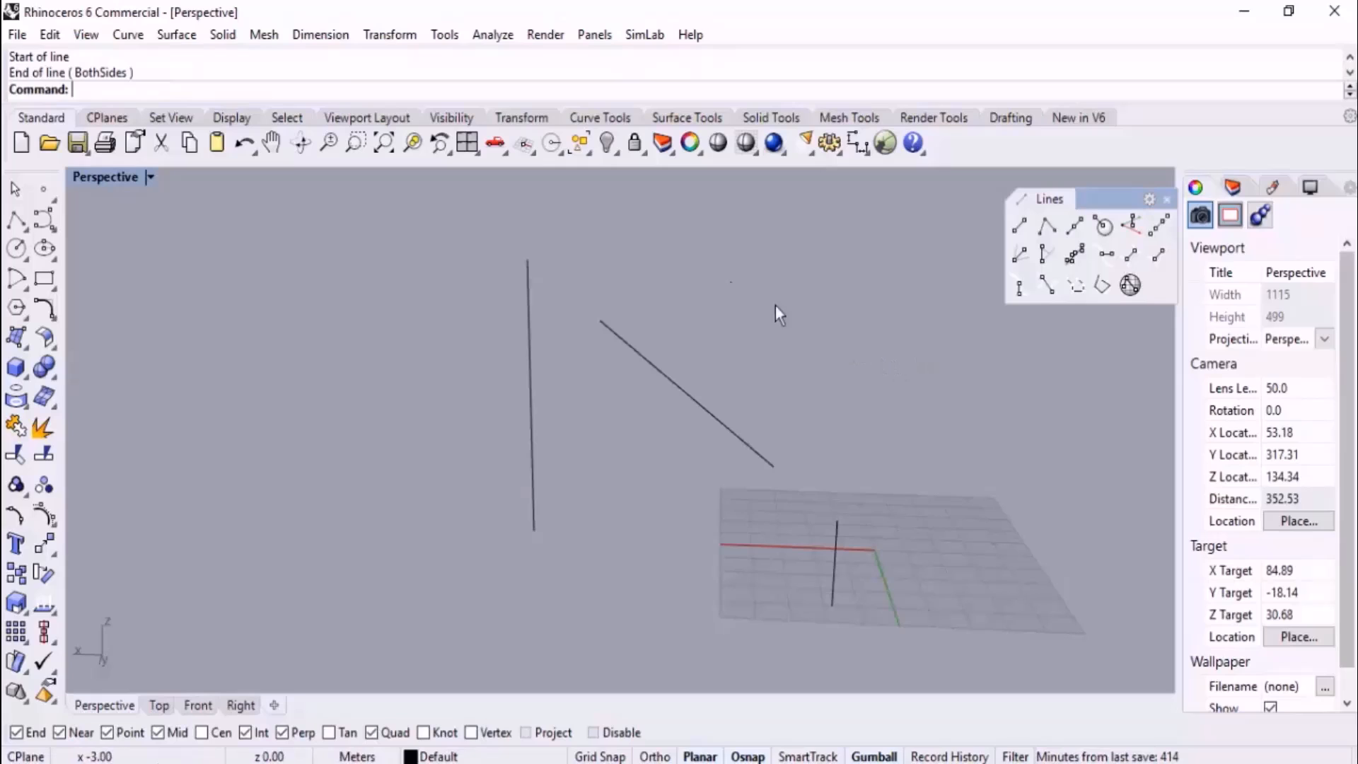
pyautogui.click(720, 422)
pyautogui.press('Delete')
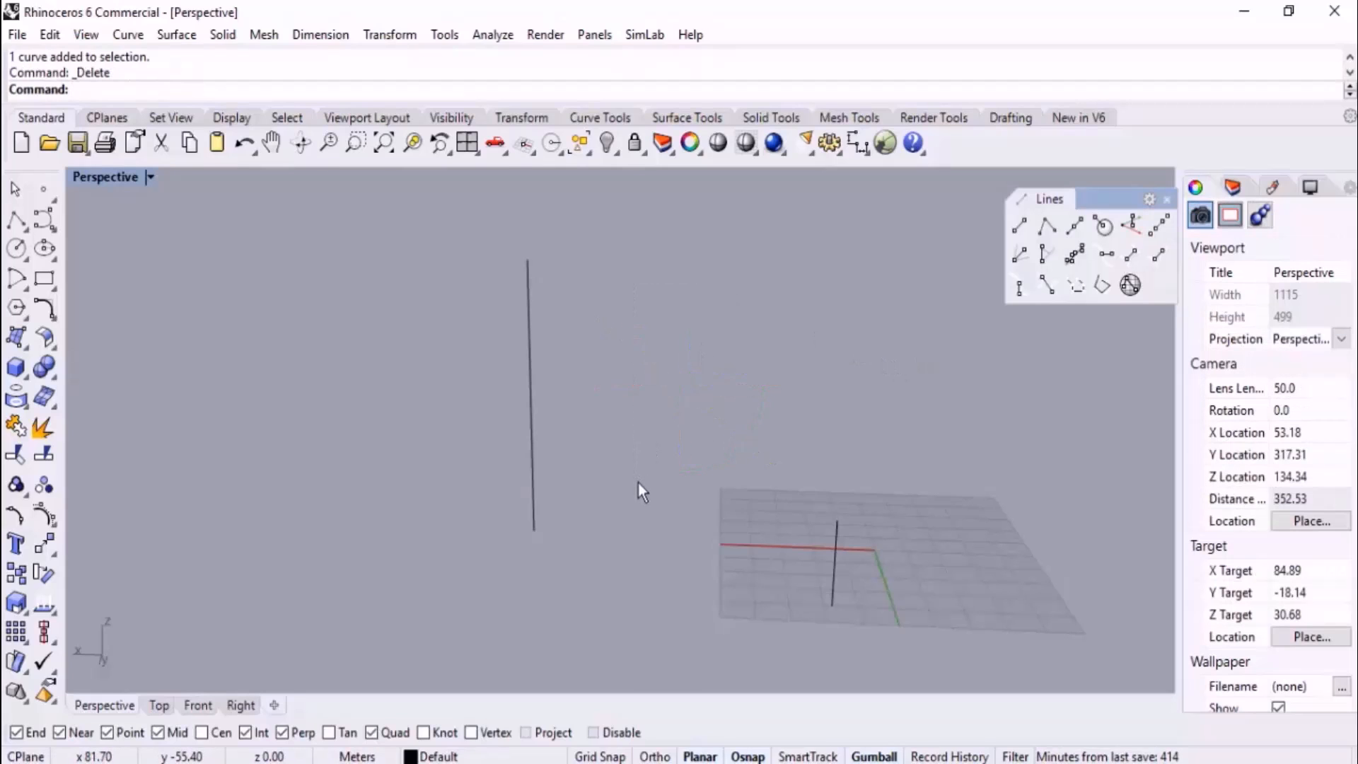
# - Draw a two-segment V-shaped polyline in the Top view, starting at about x 30, y 47 and opening towards positive x
pyautogui.scroll(-4, 731, 431)
pyautogui.moveTo(859, 428); pyautogui.dragTo(829, 431, button='right')
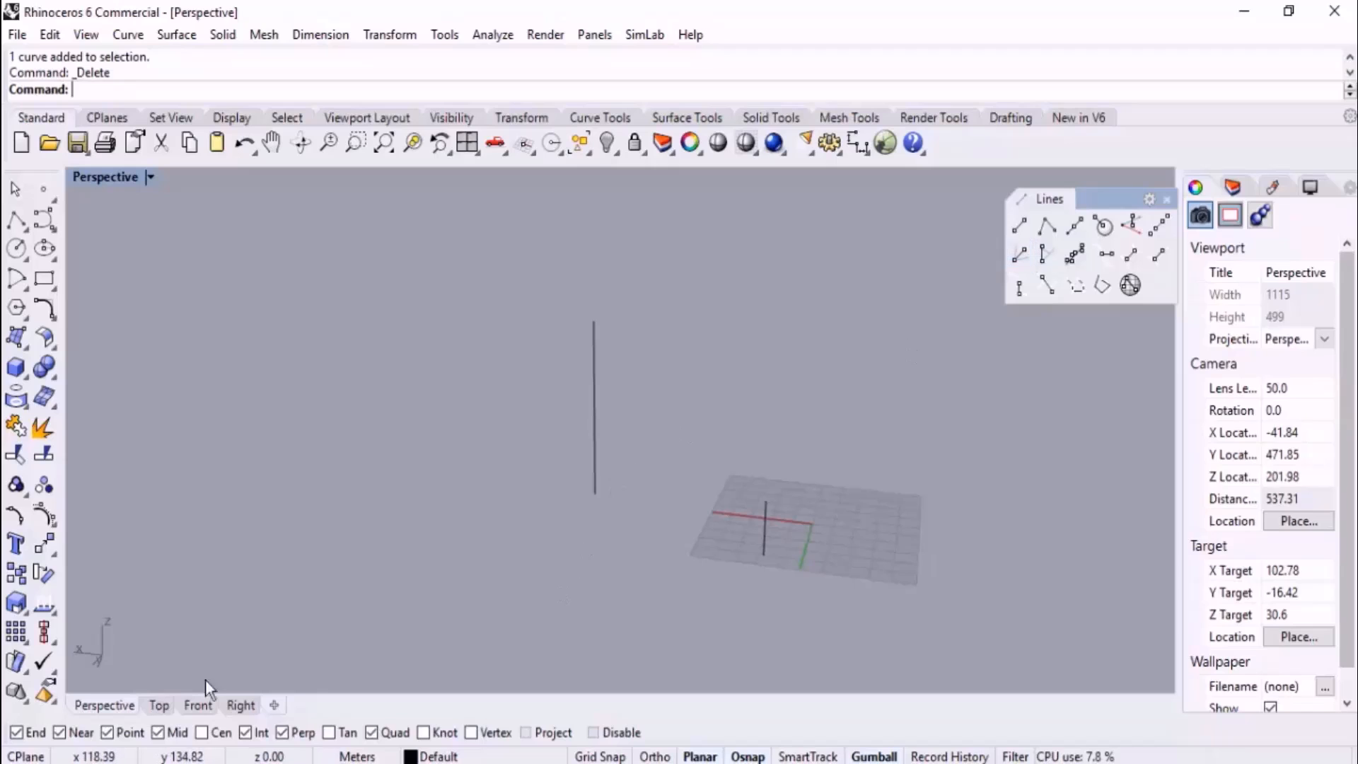
pyautogui.click(159, 707)
pyautogui.scroll(-5, 594, 344)
pyautogui.moveTo(580, 262); pyautogui.dragTo(725, 444, button='right')
pyautogui.moveTo(568, 348); pyautogui.dragTo(537, 426, button='right')
pyautogui.scroll(2, 536, 425)
pyautogui.click(16, 221)
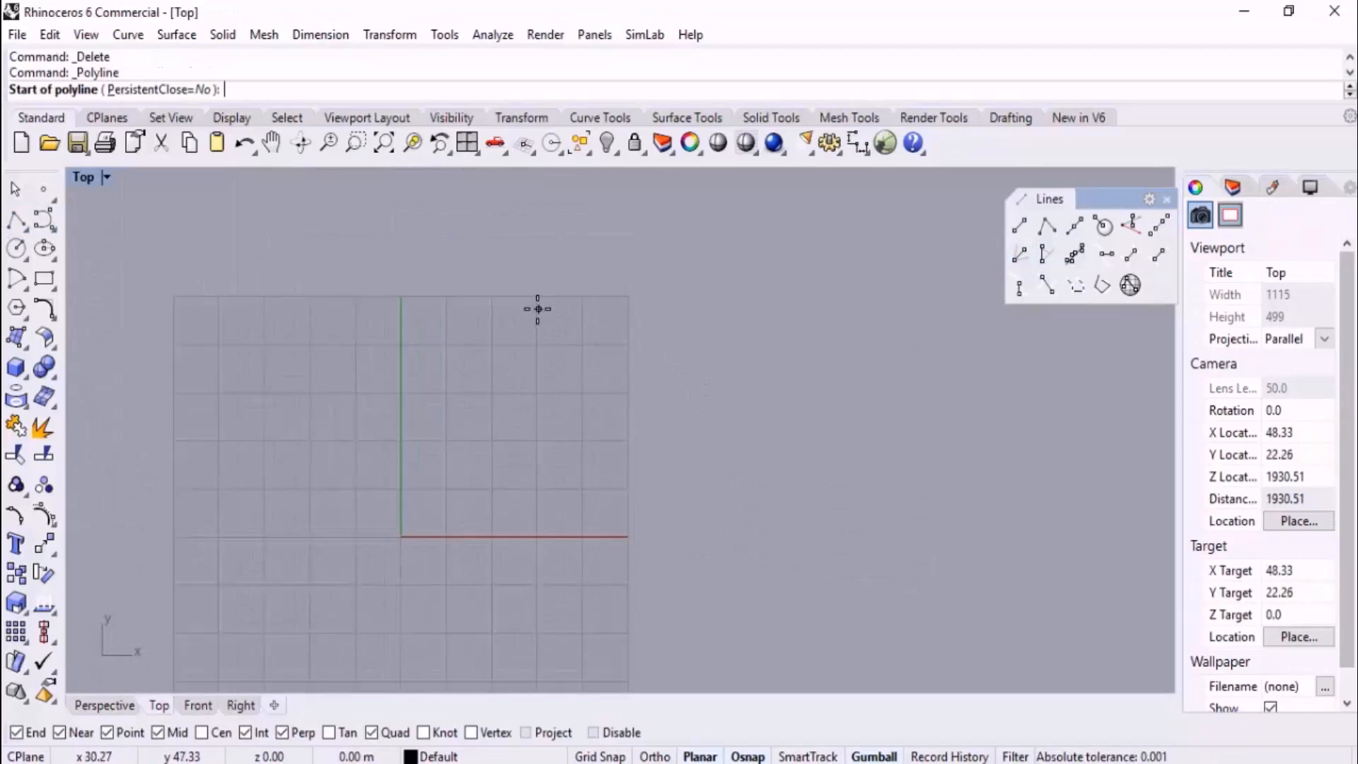
pyautogui.click(538, 309)
pyautogui.click(488, 462)
pyautogui.click(706, 512)
pyautogui.press('Return')
# - Draw a 30 m Bisector line from the V-shaped polyline's corner through the angle between its two arms
pyautogui.moveTo(475, 468); pyautogui.dragTo(533, 479, button='right')
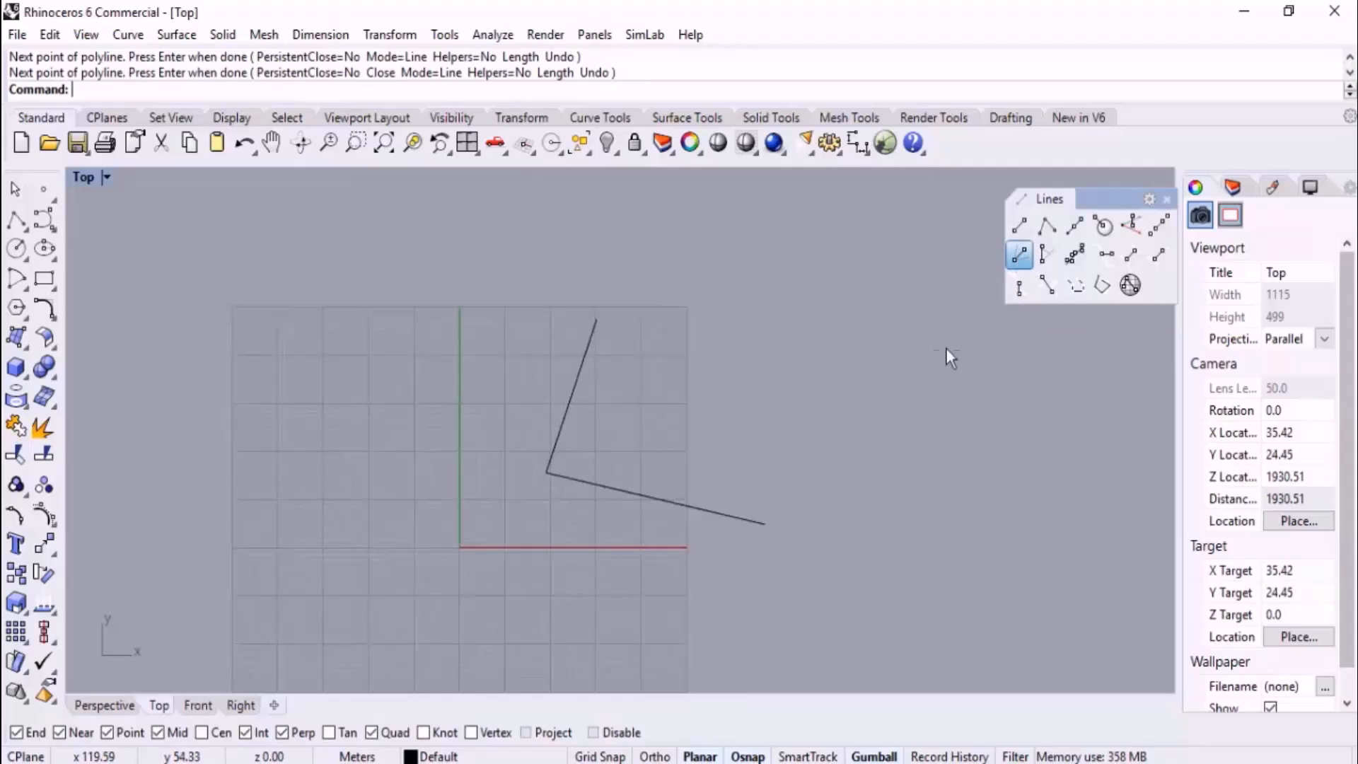
pyautogui.click(1019, 253)
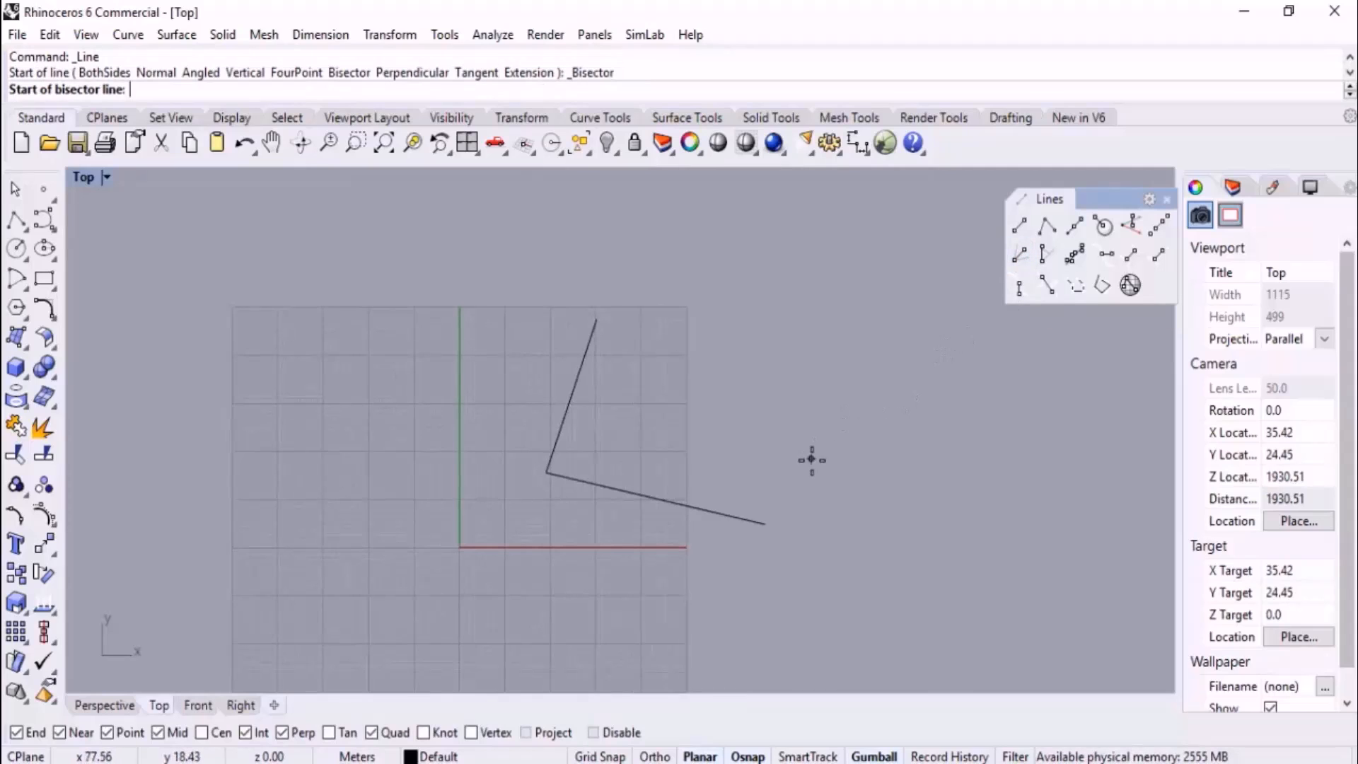
pyautogui.click(546, 471)
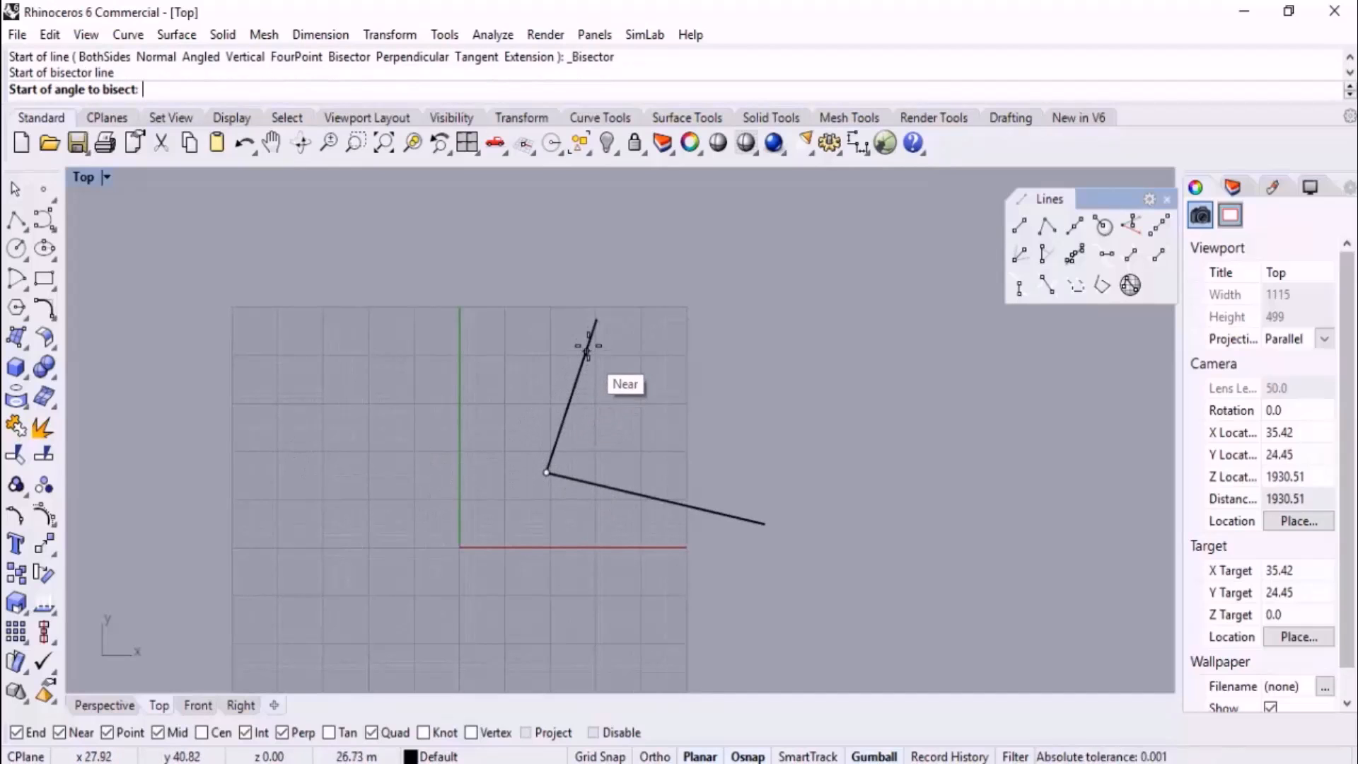
pyautogui.click(572, 395)
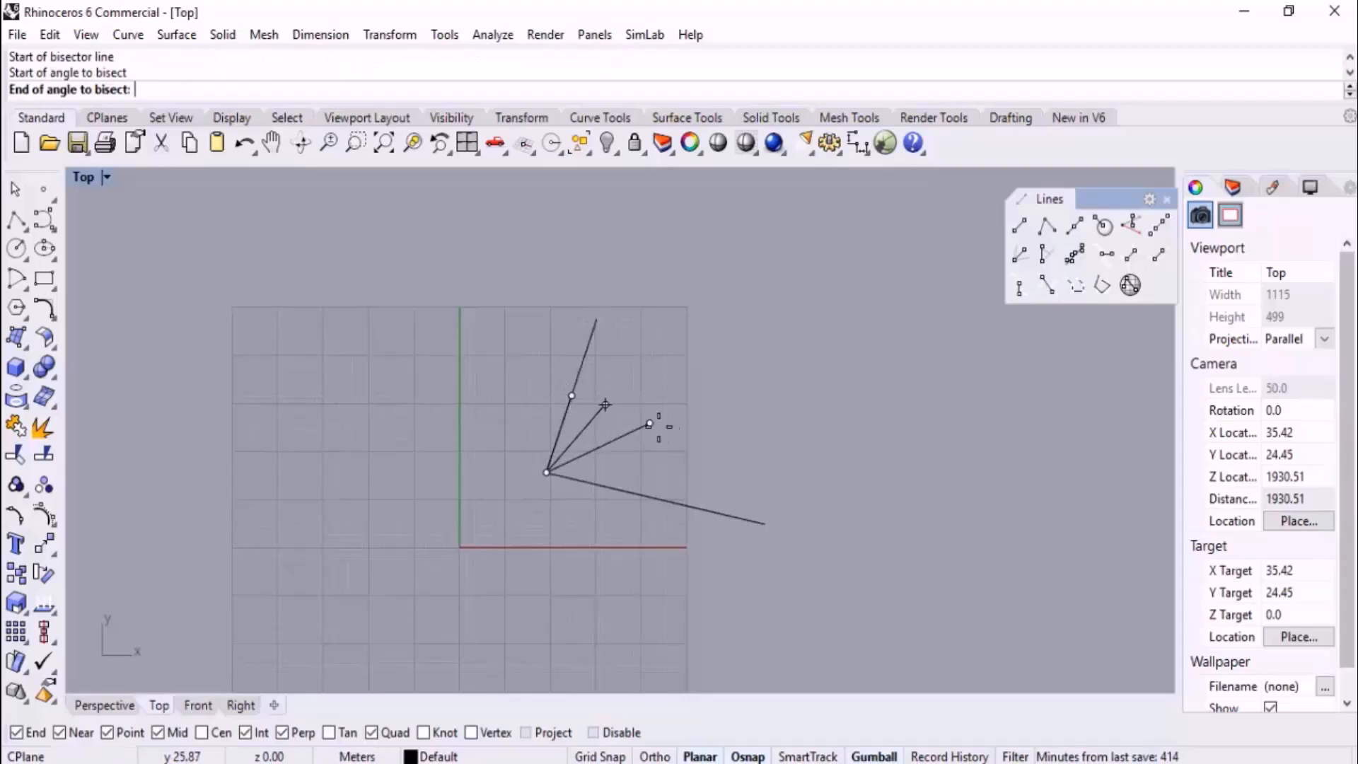
pyautogui.click(700, 508)
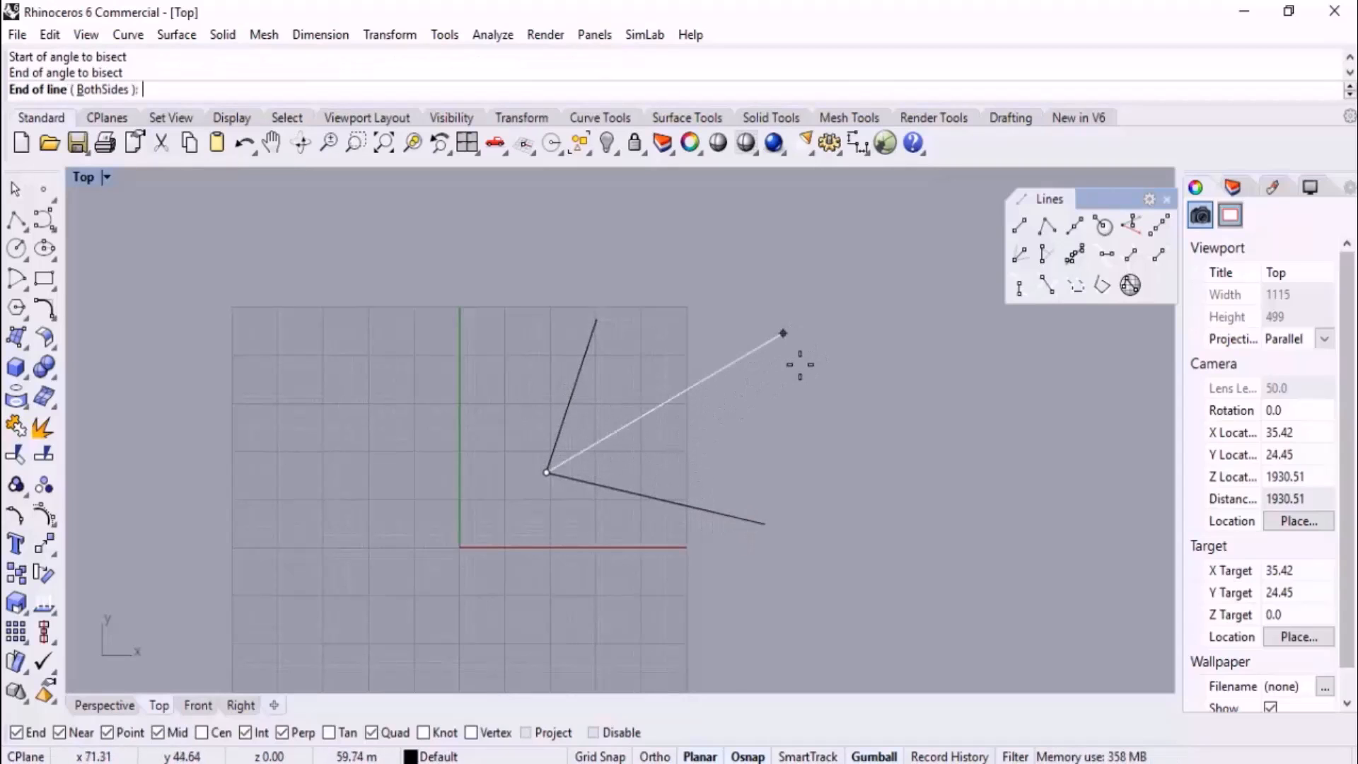
pyautogui.write('30')
pyautogui.press('Return')
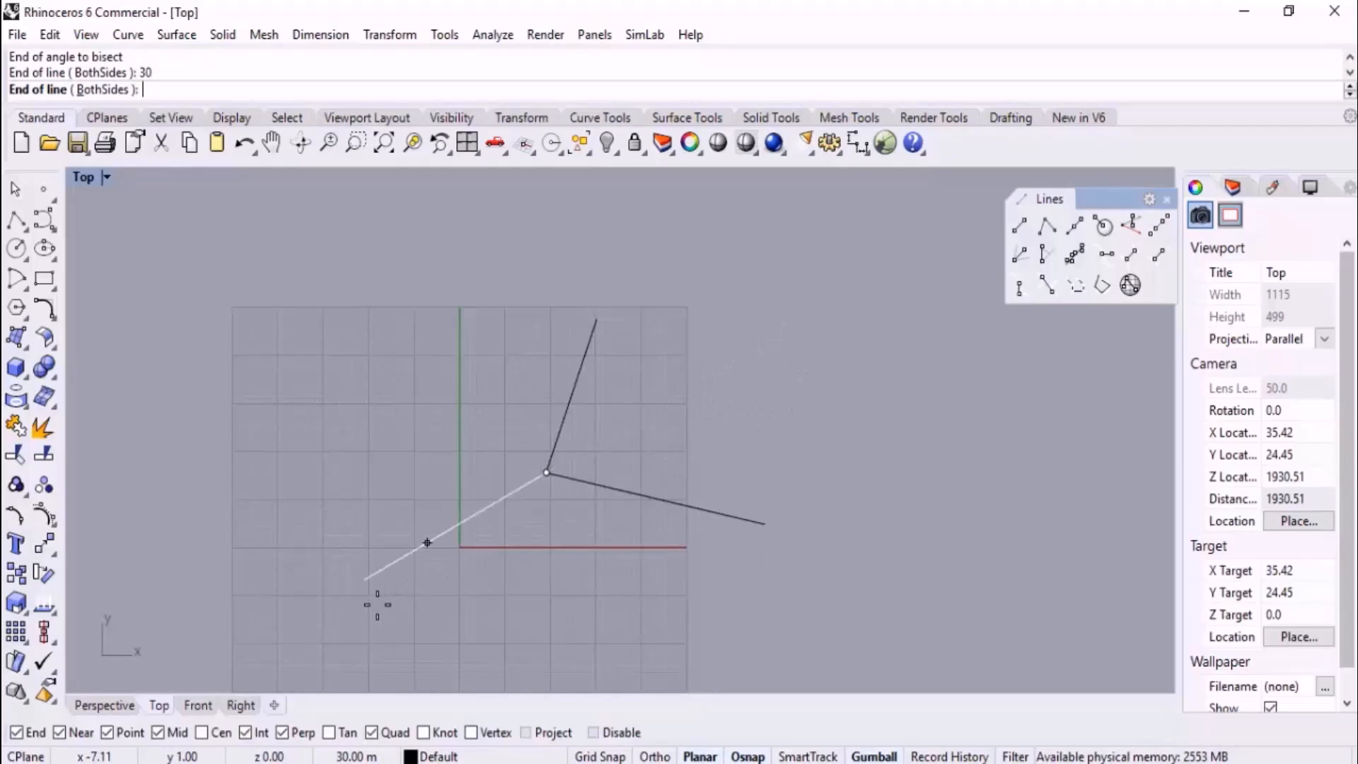
pyautogui.click(849, 398)
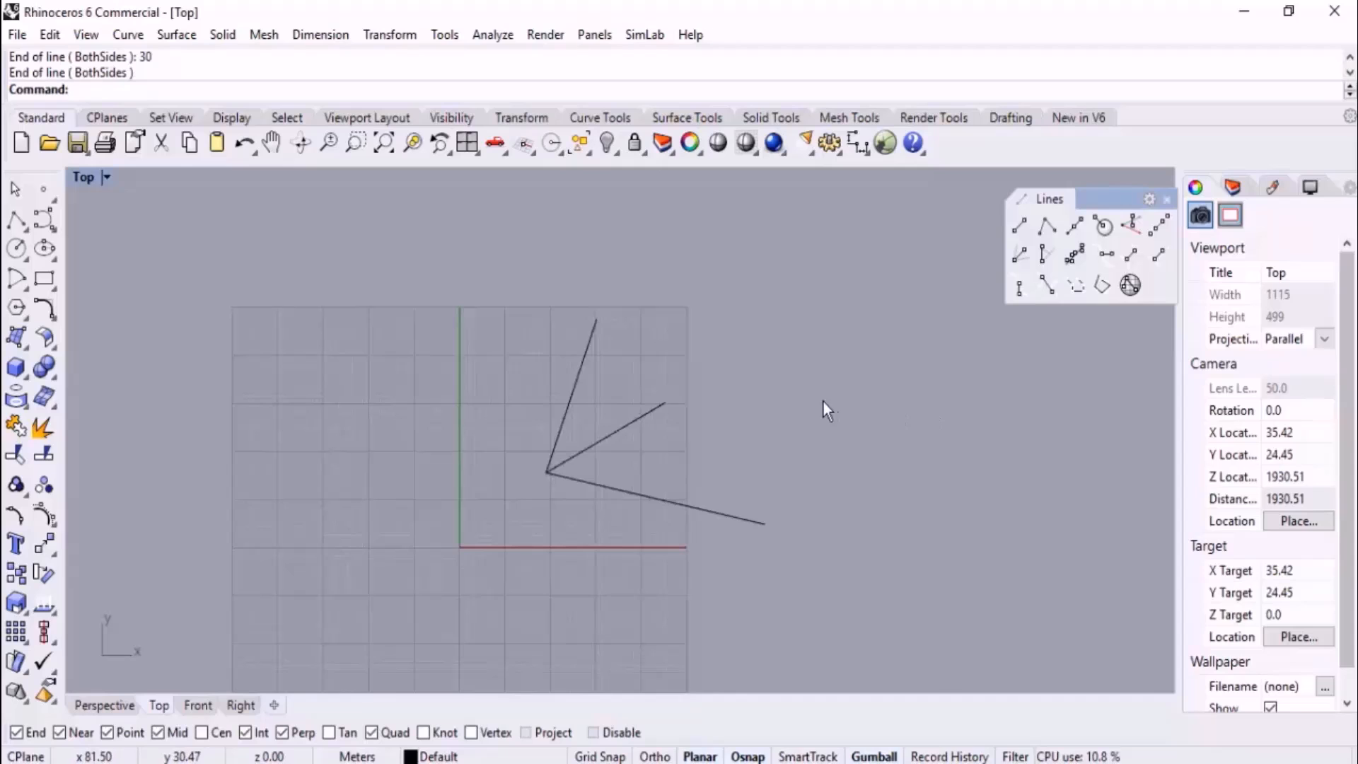
# - Delete the bisector line in the Top view and the short vertical line on the grid in the Perspective view
pyautogui.click(618, 430)
pyautogui.press('Delete')
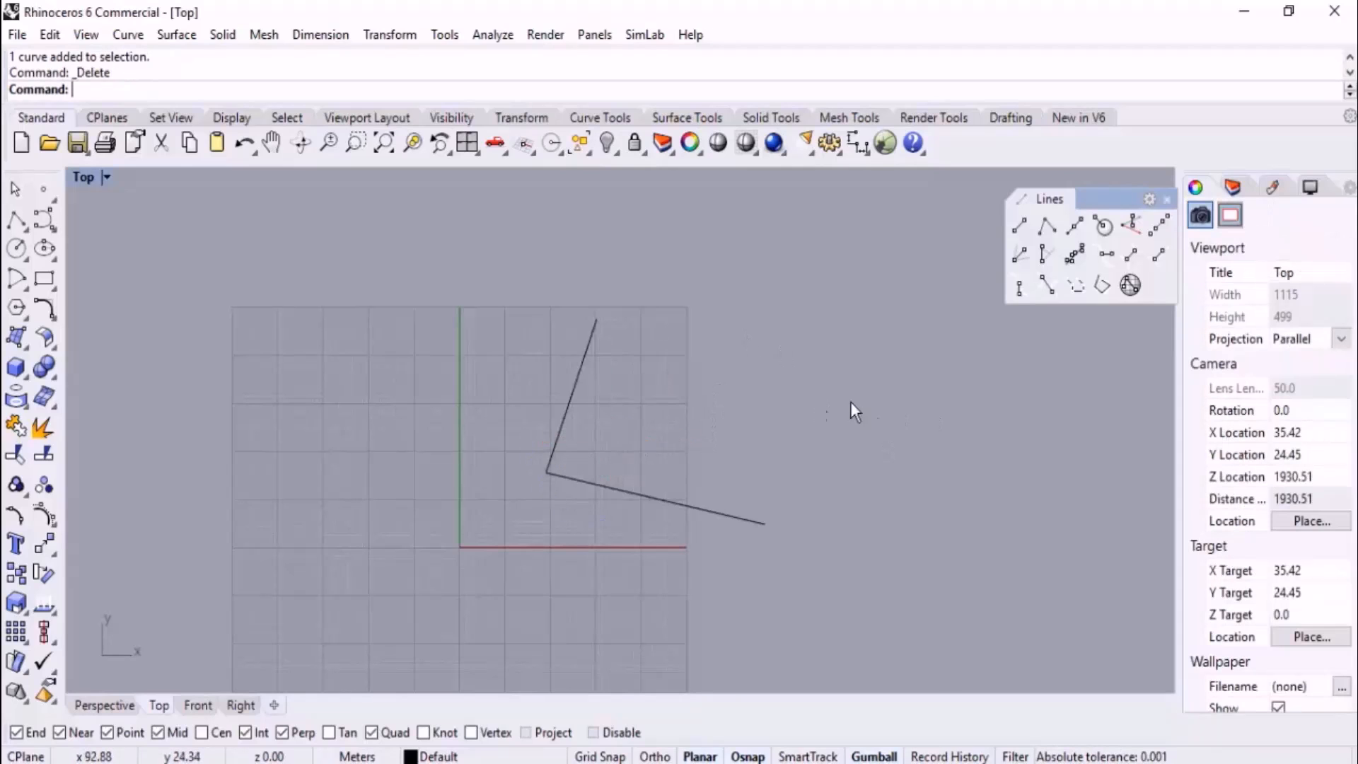
pyautogui.click(105, 706)
pyautogui.moveTo(728, 524); pyautogui.dragTo(783, 497, button='right')
pyautogui.click(728, 455)
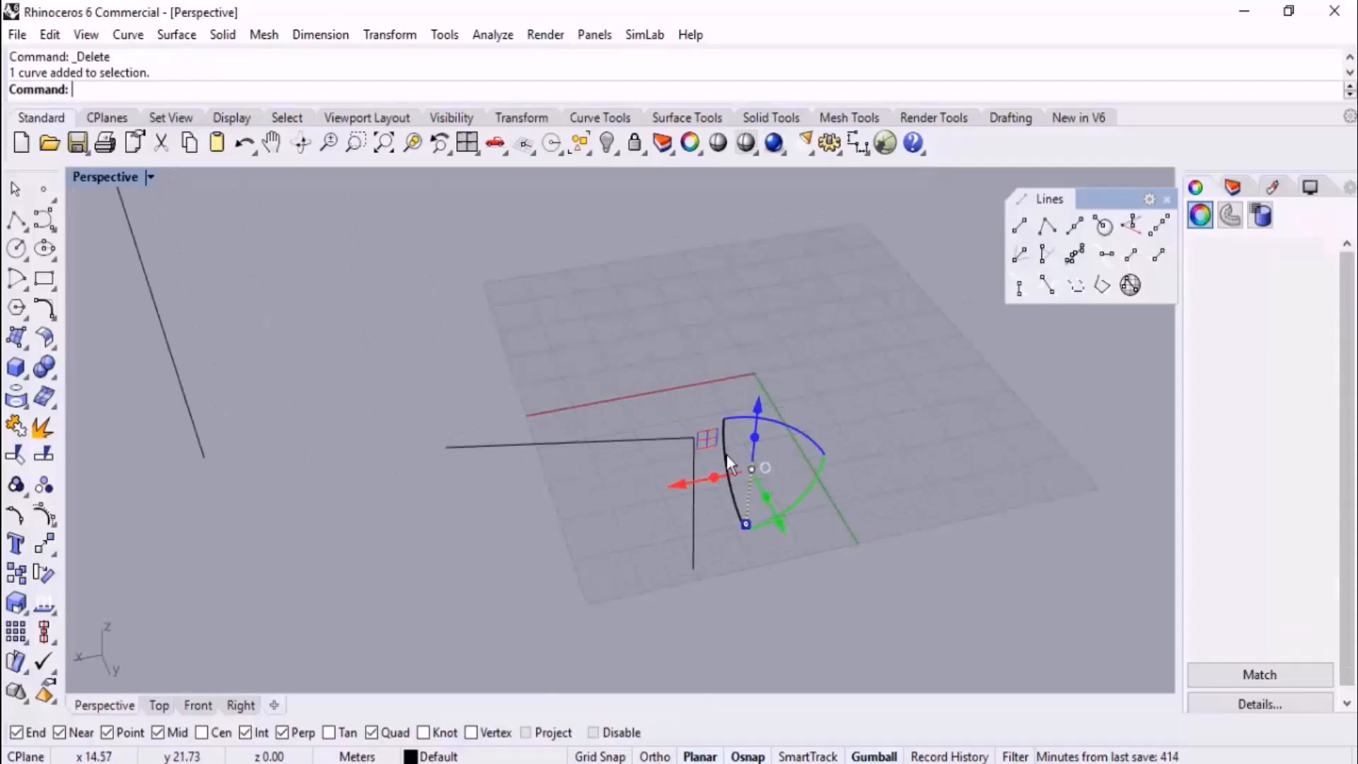
pyautogui.press('Delete')
# - Draw a Vertical line upwards from the corner of the V-shaped polyline
pyautogui.click(1132, 225)
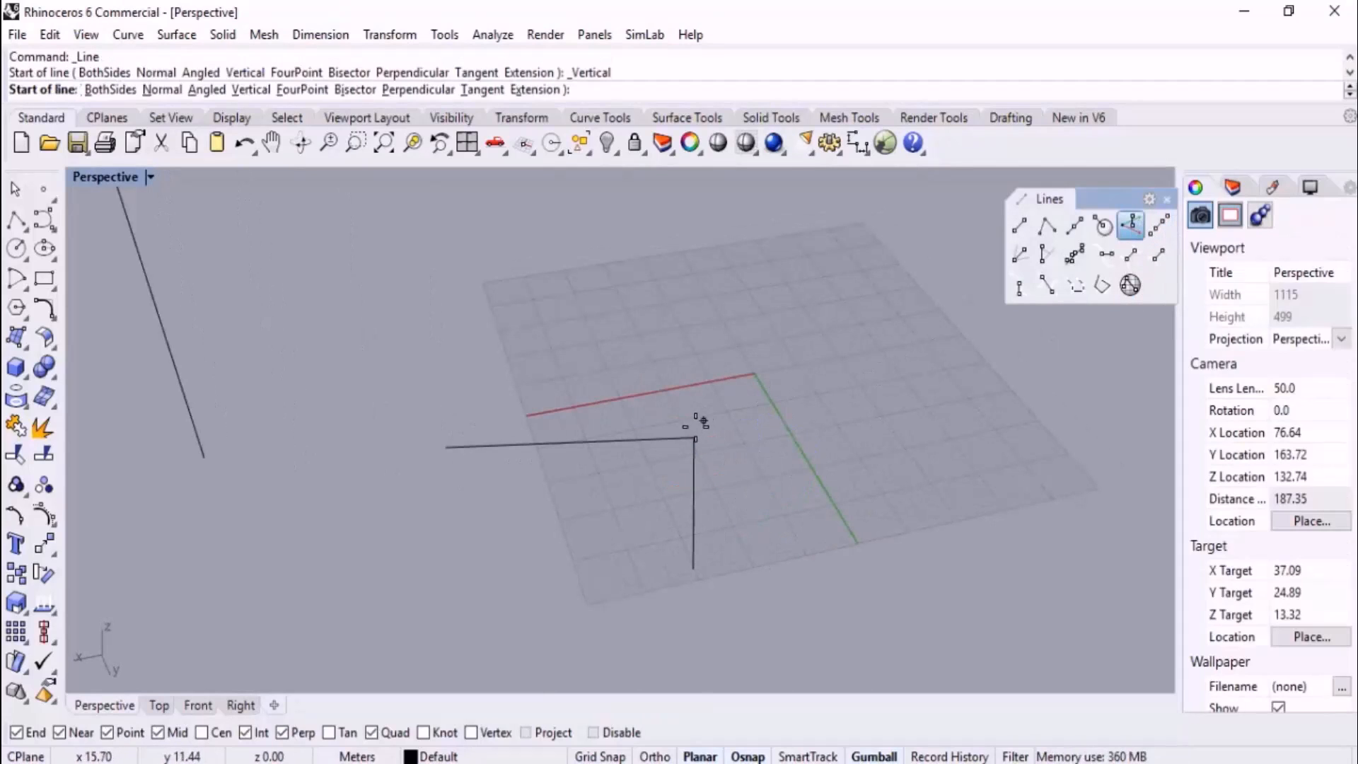
pyautogui.click(694, 438)
pyautogui.scroll(-5, 713, 557)
pyautogui.click(755, 344)
# - Delete the tall vertical line standing off the grid
pyautogui.moveTo(732, 484); pyautogui.dragTo(836, 443, button='right')
pyautogui.click(461, 437)
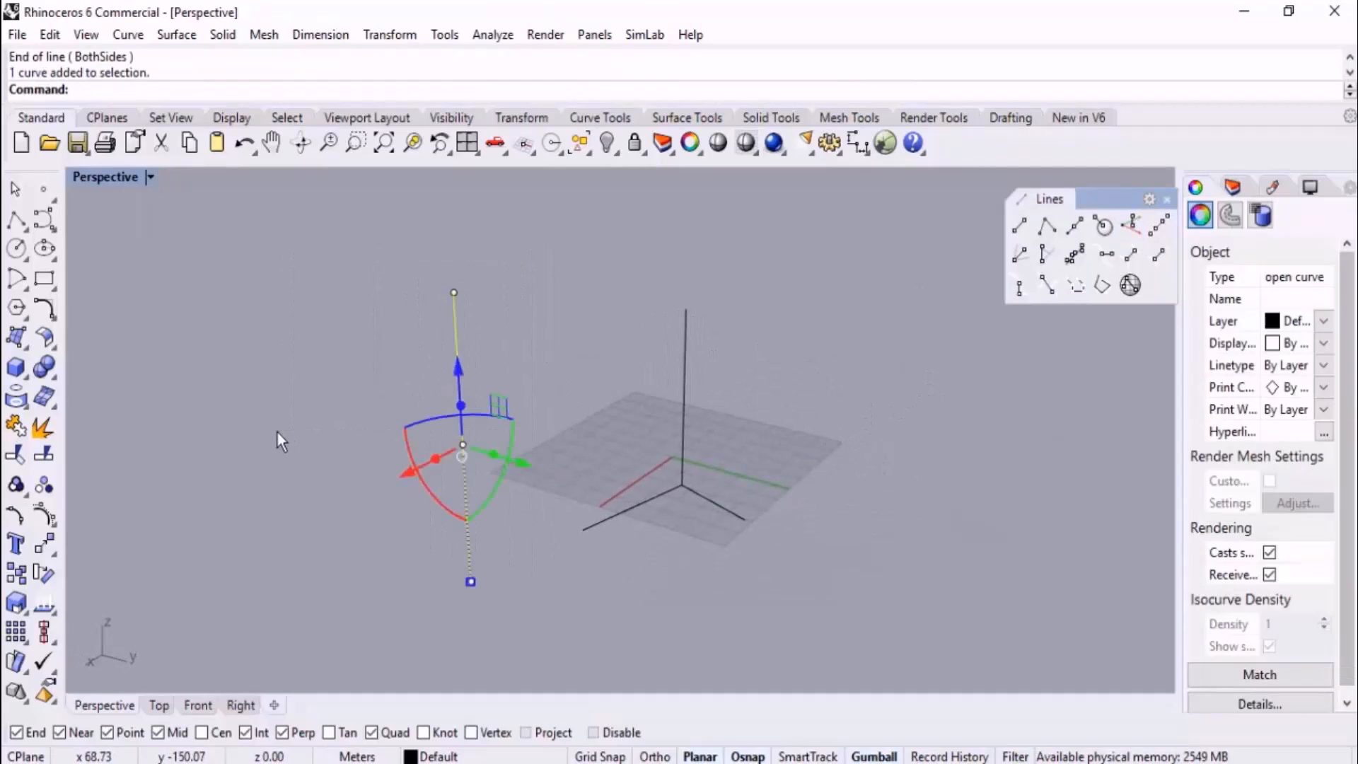
pyautogui.press('Delete')
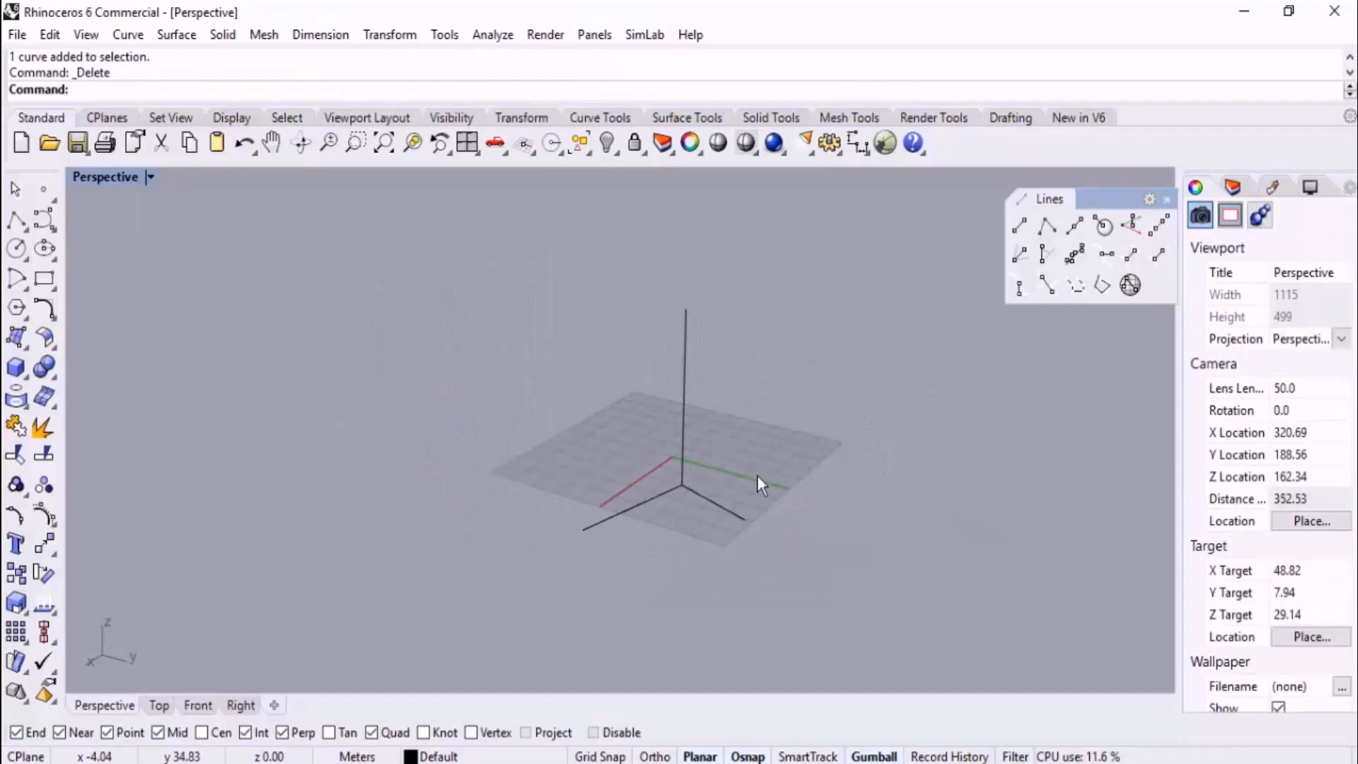
# - Draw a Bisector line from the shared corner, halving the angle between the vertical line and the polyline's longer arm
pyautogui.moveTo(768, 421); pyautogui.dragTo(715, 448, button='right')
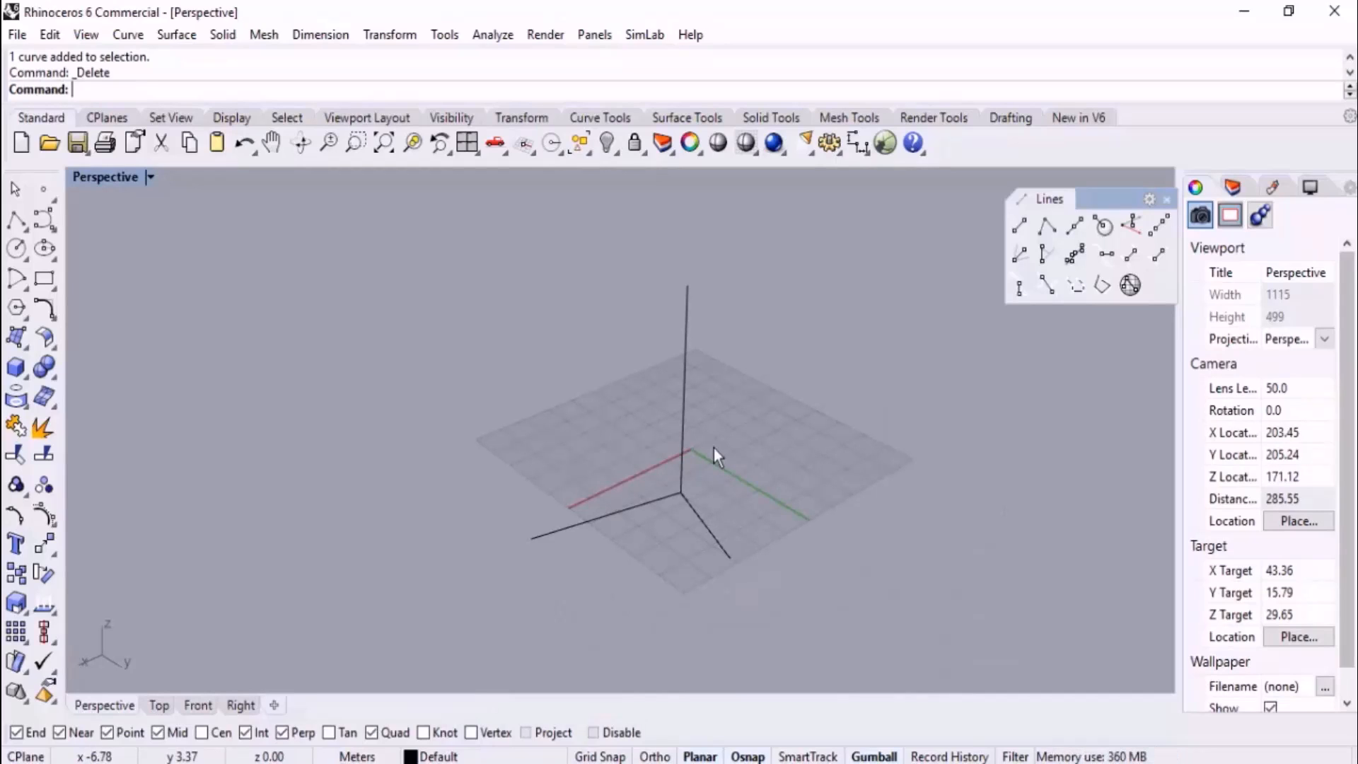
pyautogui.moveTo(737, 516); pyautogui.dragTo(509, 445, button='right')
pyautogui.moveTo(515, 561); pyautogui.dragTo(894, 506, button='right')
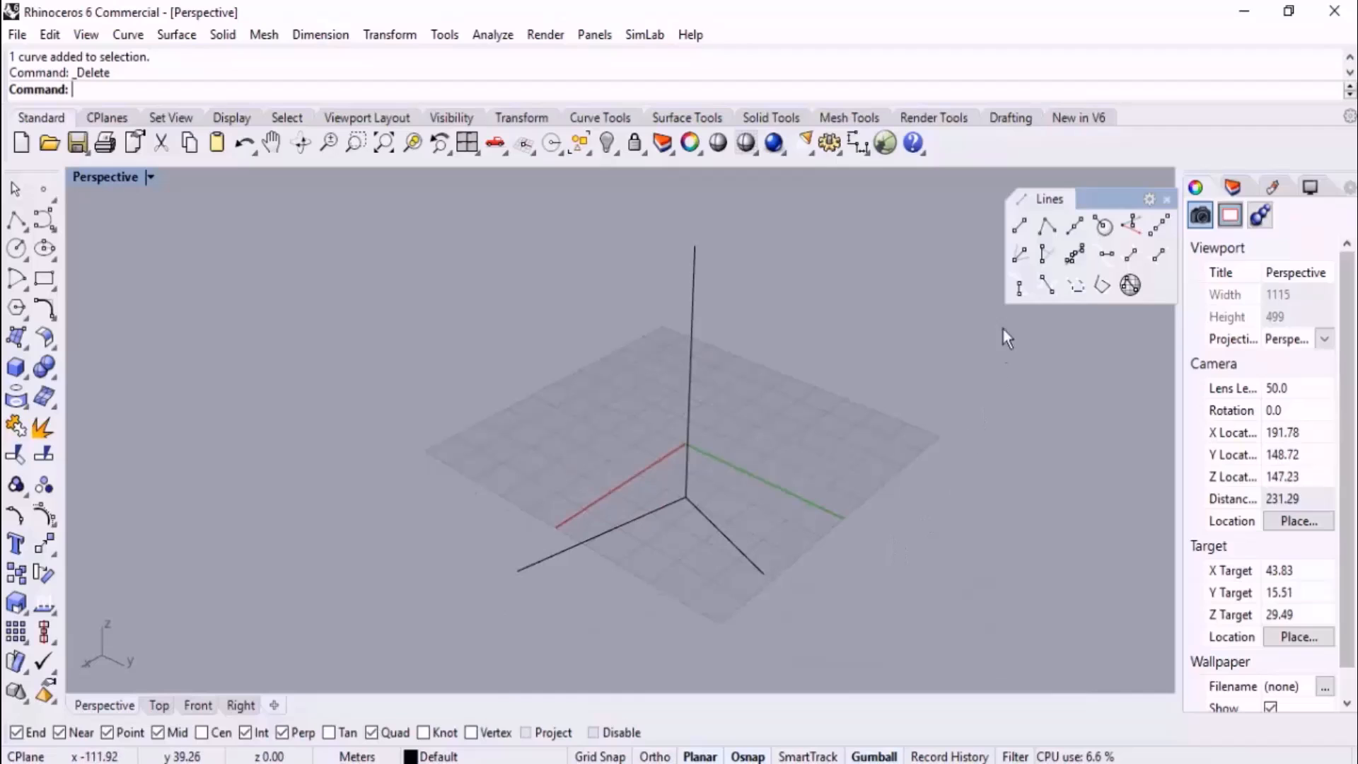
pyautogui.click(1019, 285)
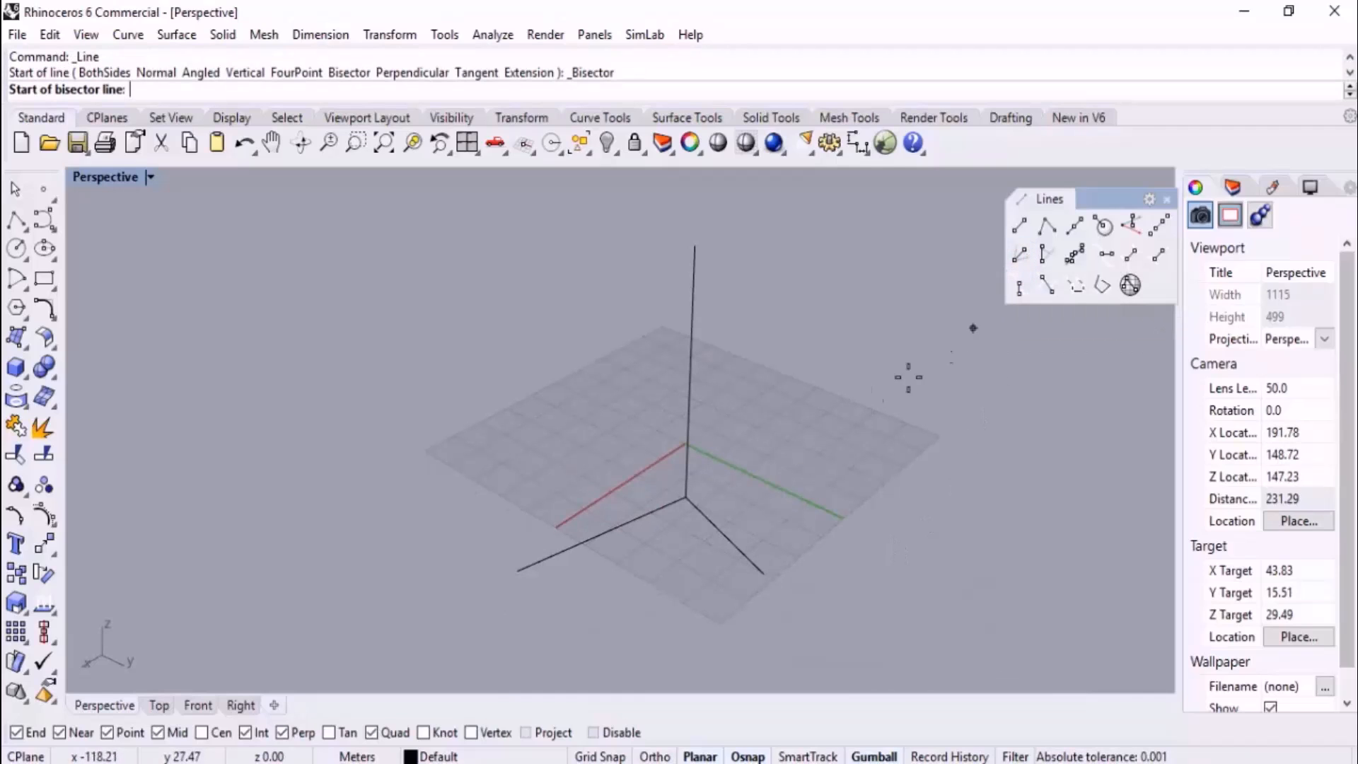
pyautogui.click(687, 499)
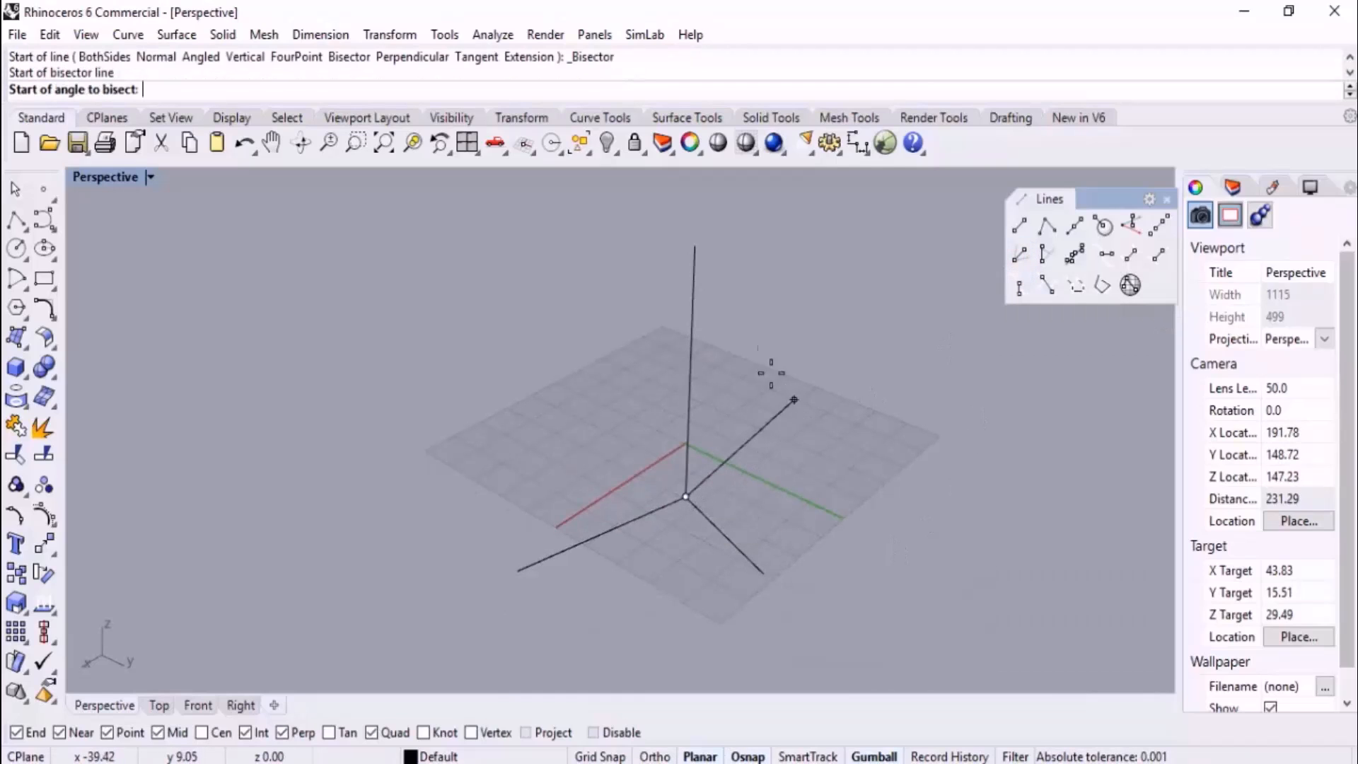
pyautogui.click(693, 301)
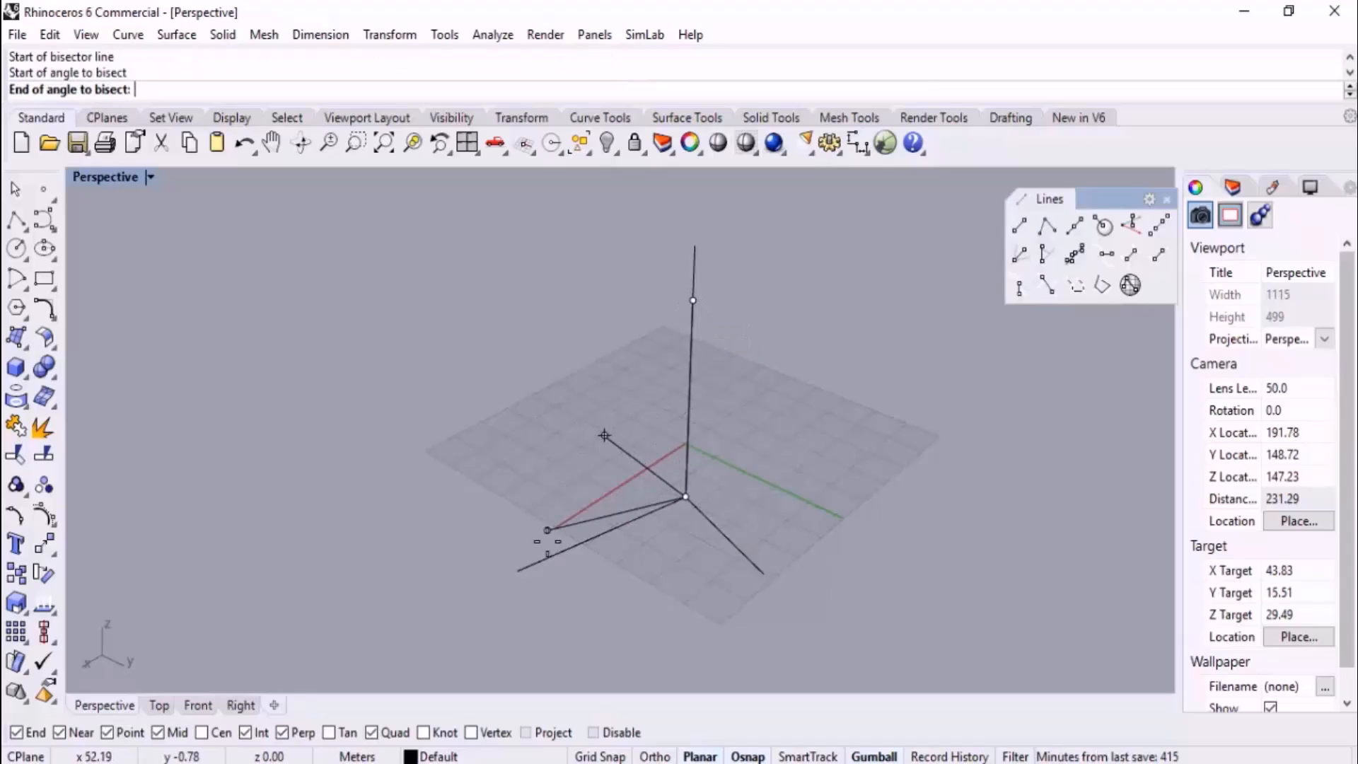
pyautogui.click(547, 527)
pyautogui.click(464, 439)
# - Draw a Bisector line from the shared corner, halving the angle between the existing bisector and the vertical line
pyautogui.moveTo(451, 469); pyautogui.dragTo(656, 450, button='right')
pyautogui.click(1021, 283)
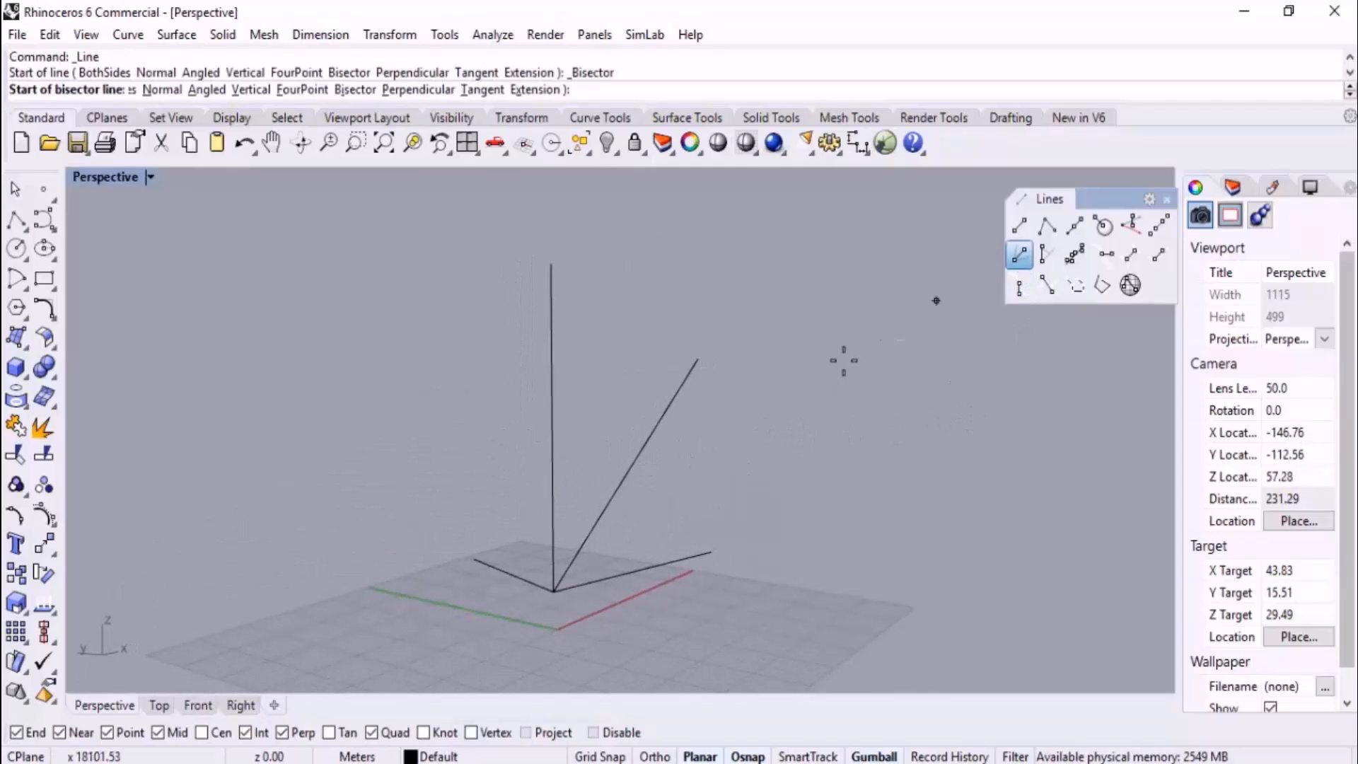
pyautogui.click(554, 591)
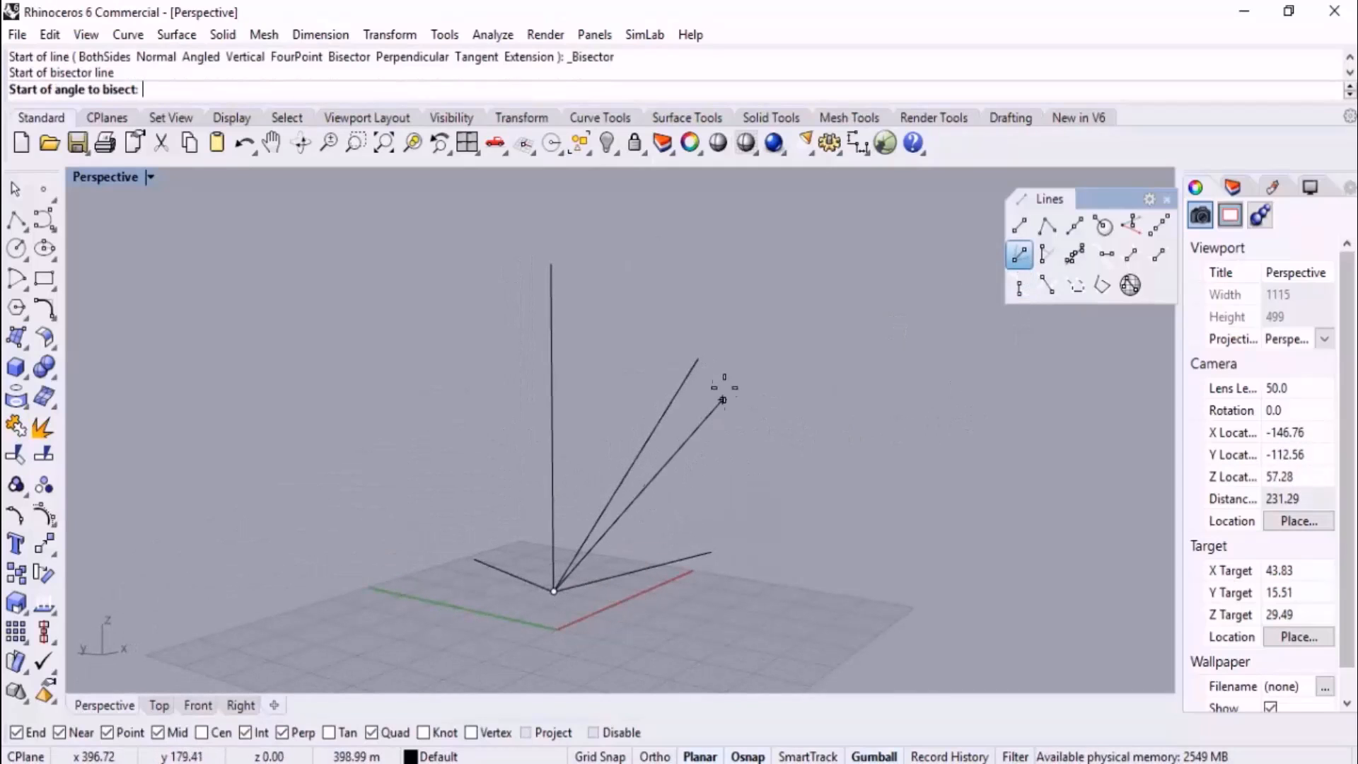
pyautogui.click(673, 397)
pyautogui.click(554, 361)
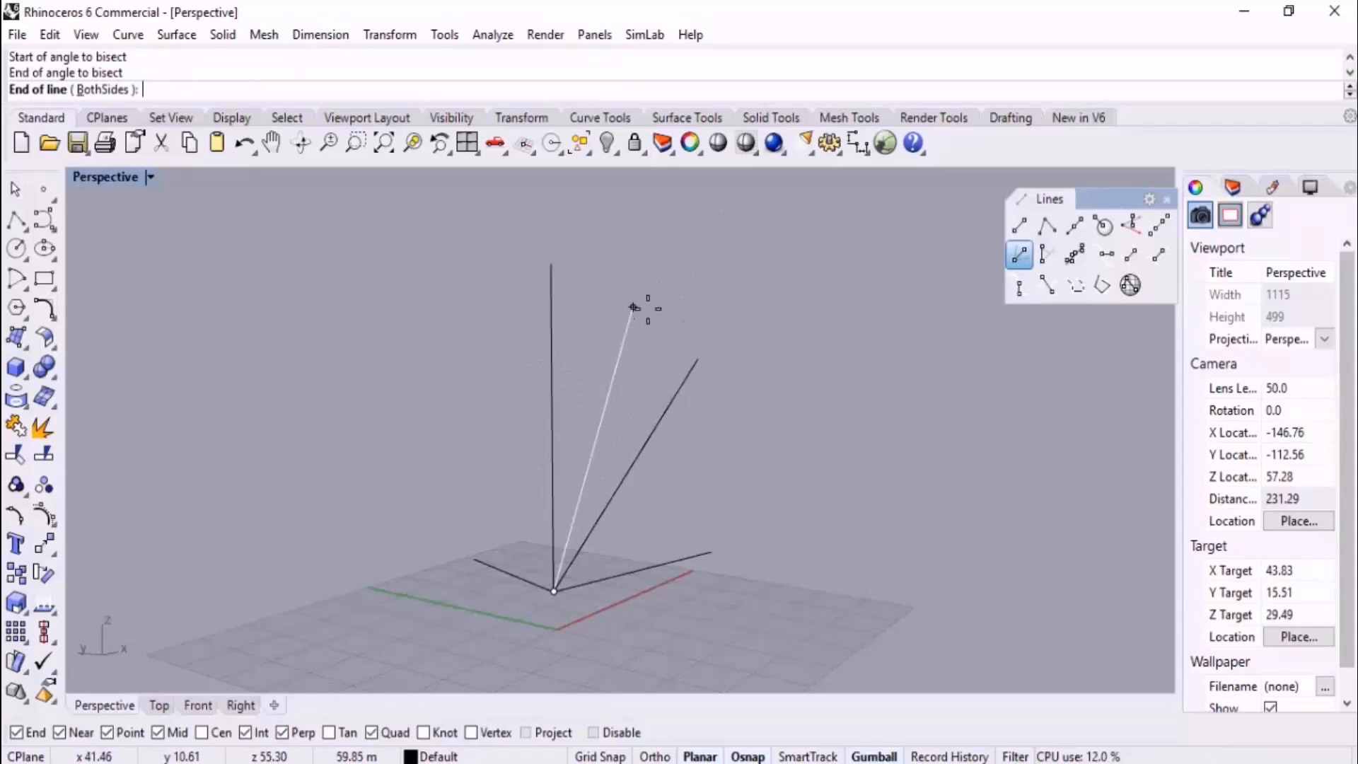
pyautogui.click(620, 350)
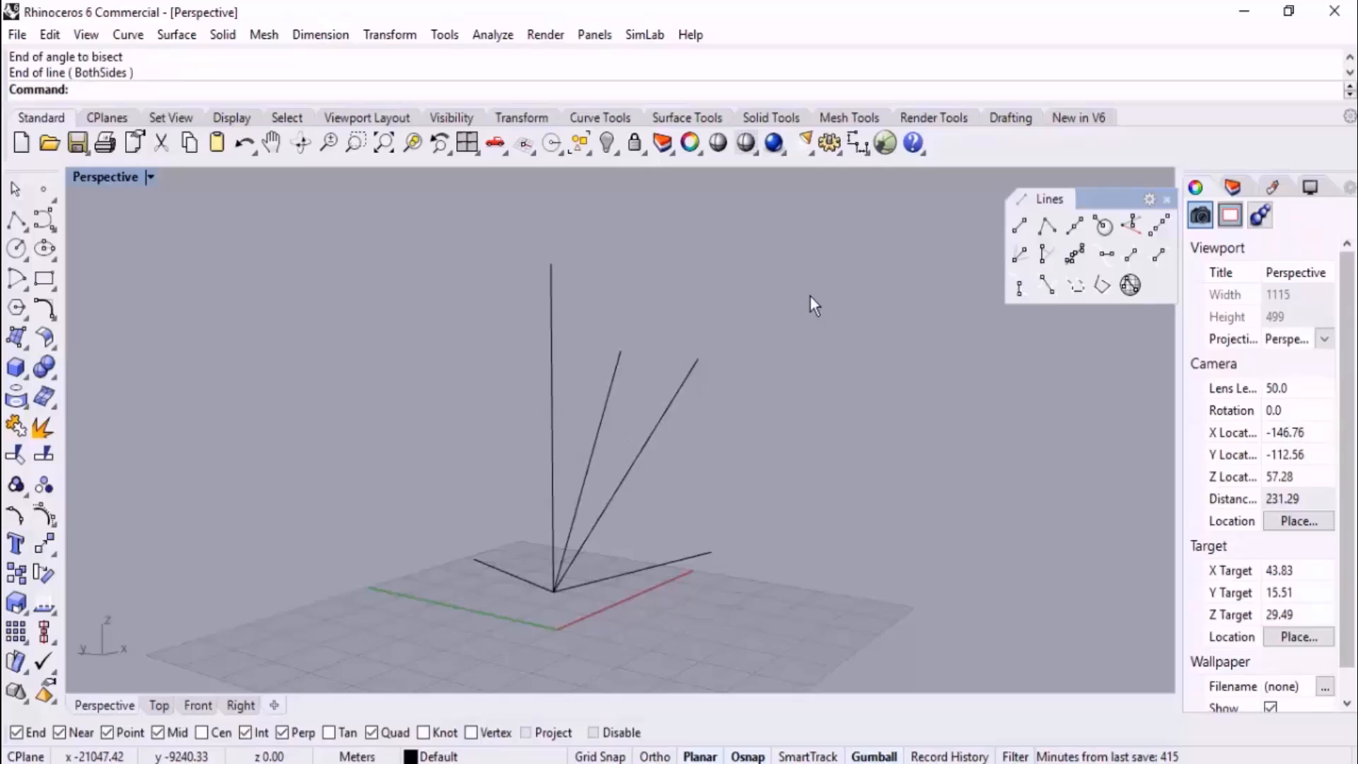
# - Draw an Angled line from the shared corner, using the polyline's longer arm as base line and a pivot angle of 60
pyautogui.scroll(-4, 849, 373)
pyautogui.moveTo(849, 373); pyautogui.dragTo(1047, 345, button='right')
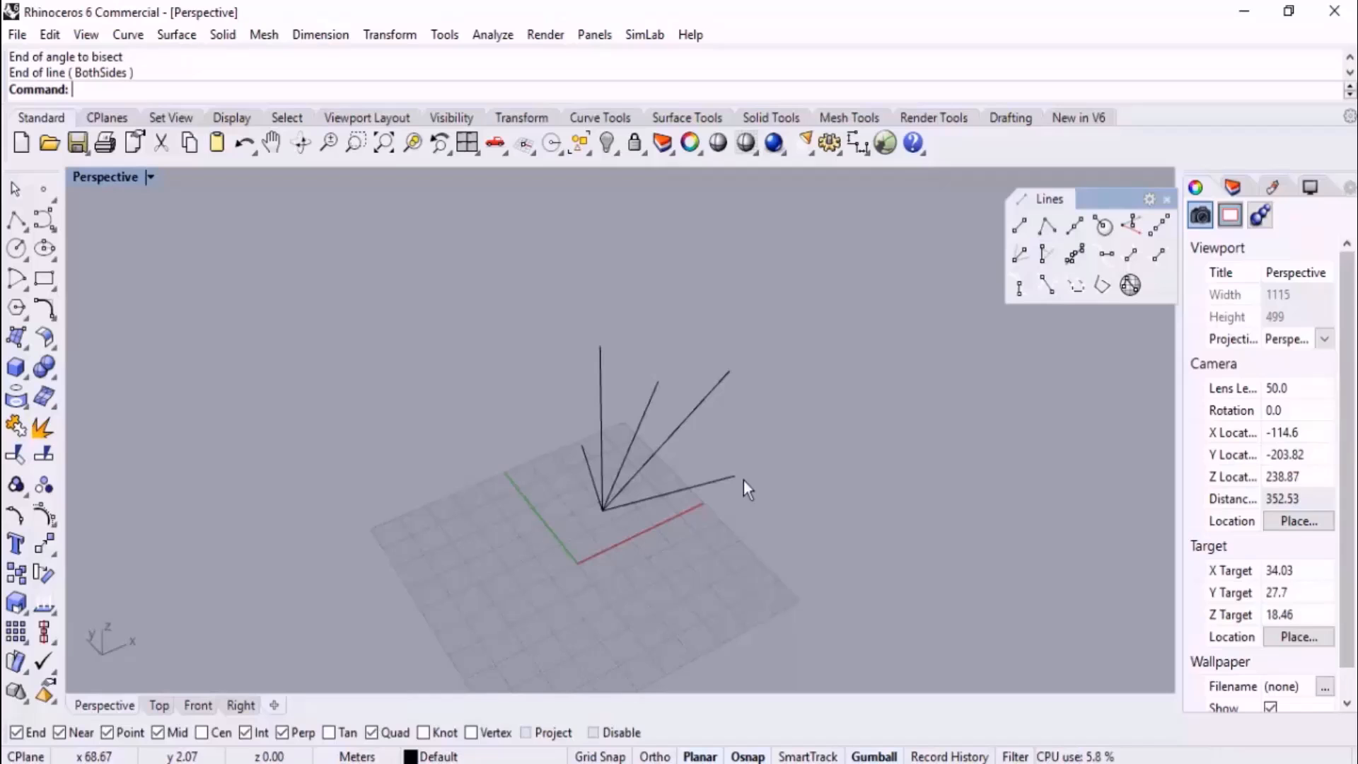
pyautogui.scroll(6, 638, 578)
pyautogui.moveTo(721, 485); pyautogui.dragTo(794, 510, button='right')
pyautogui.click(1045, 257)
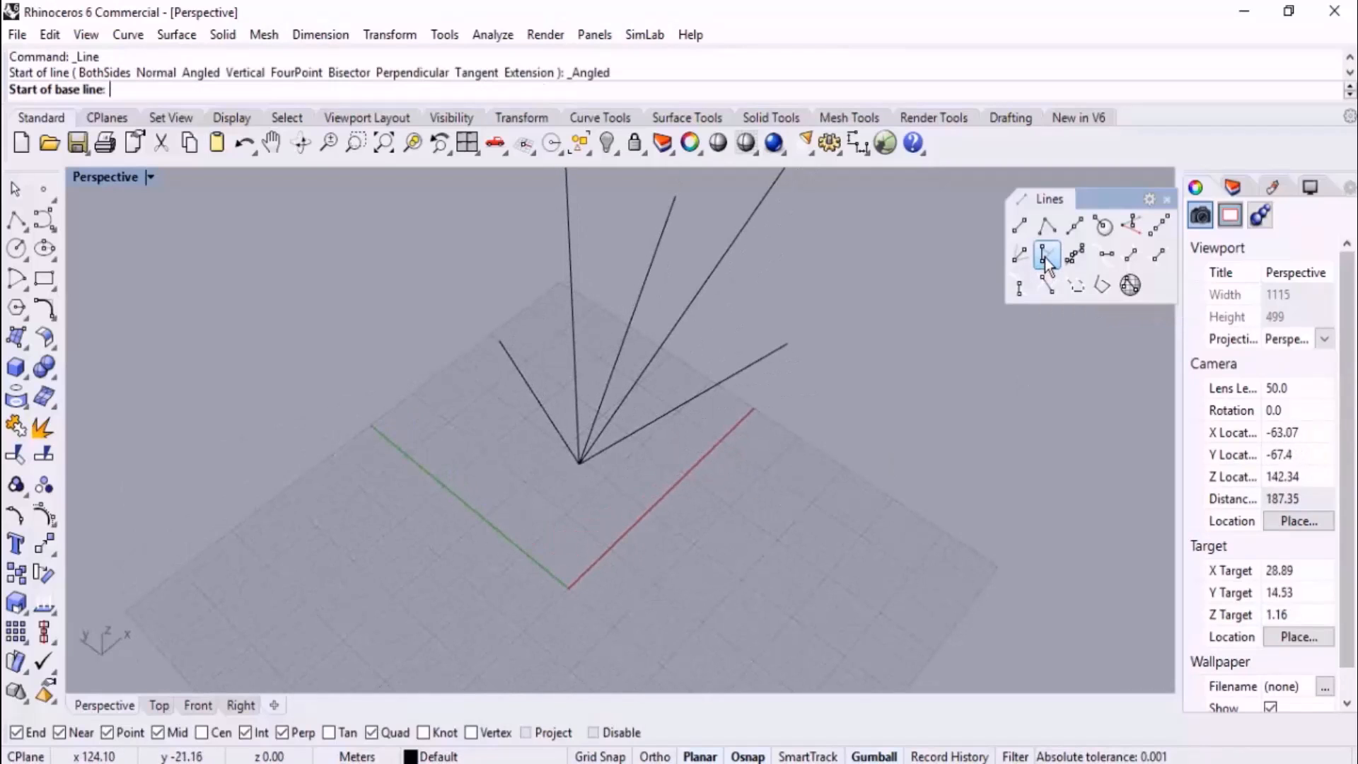
pyautogui.scroll(3, 564, 514)
pyautogui.scroll(-4, 525, 549)
pyautogui.scroll(4, 528, 545)
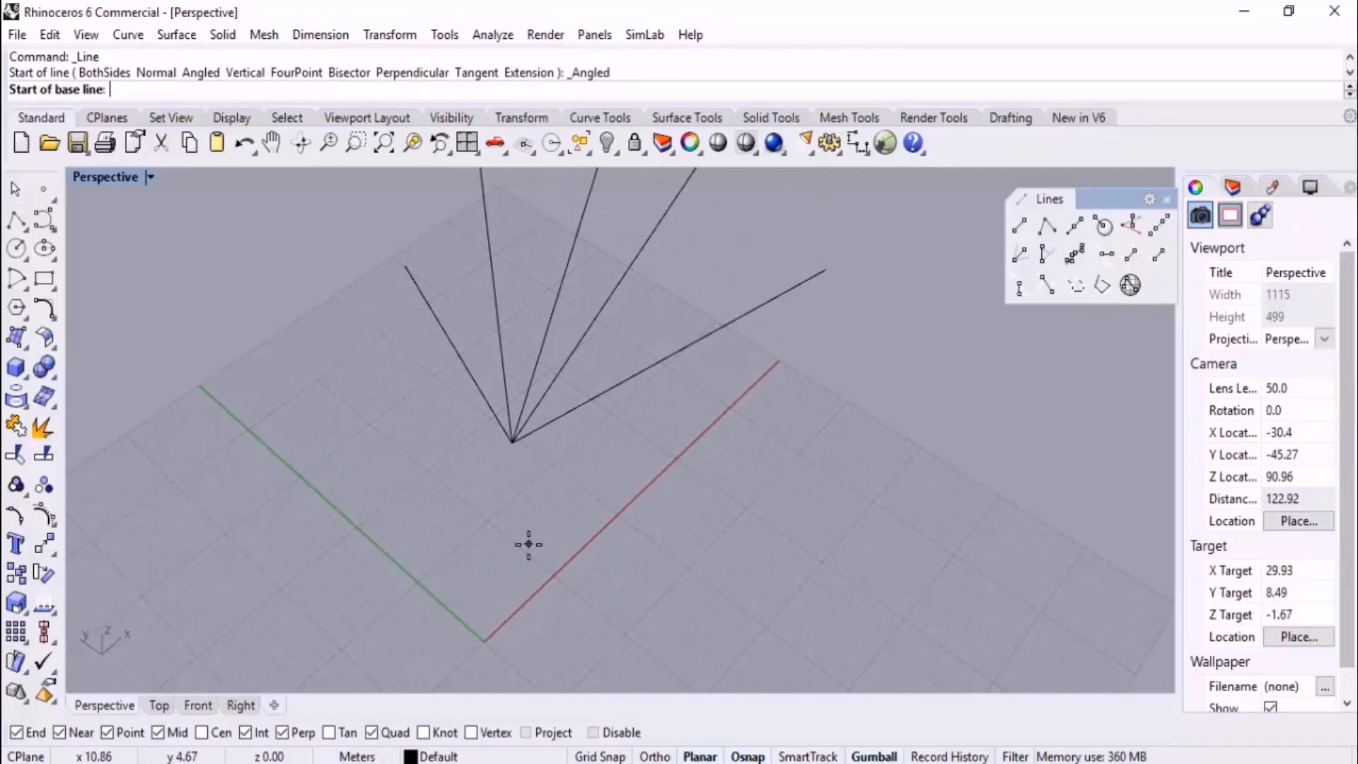
pyautogui.click(512, 442)
pyautogui.click(826, 271)
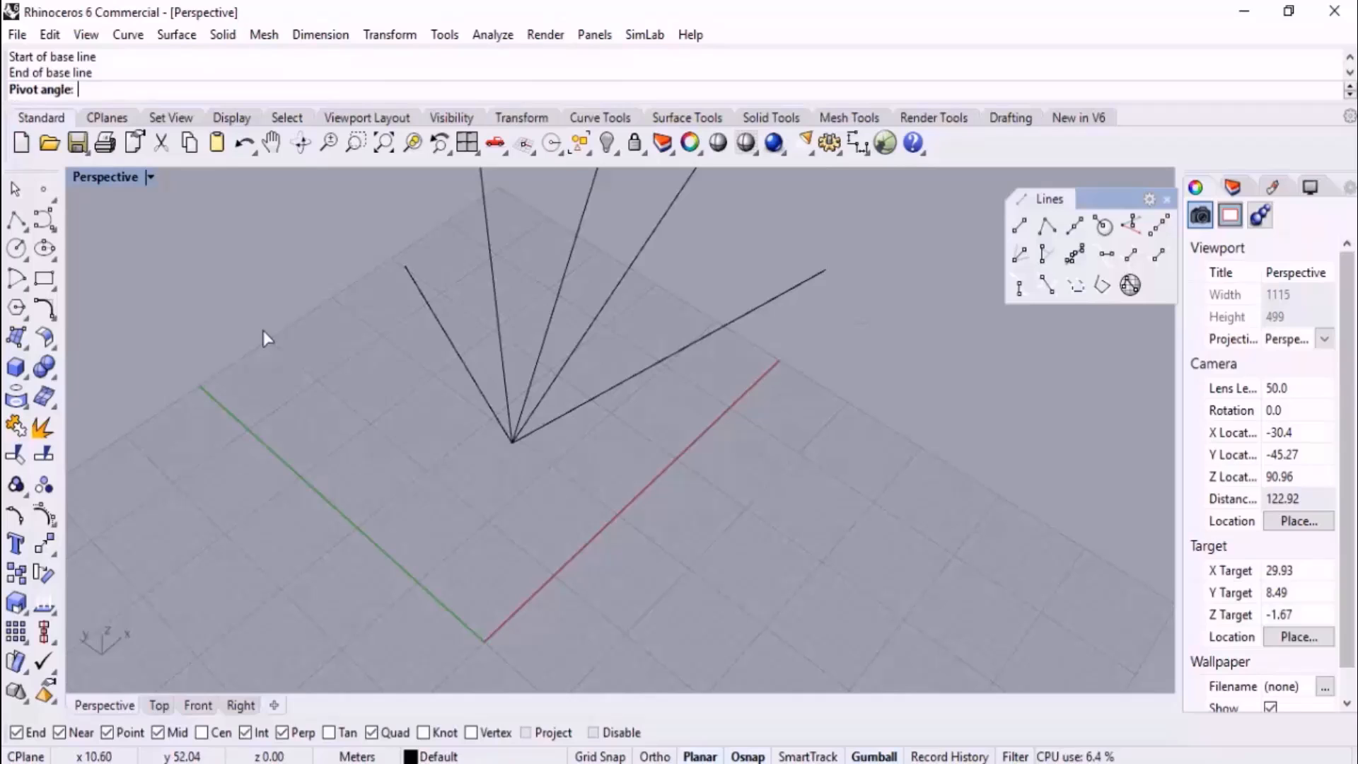
pyautogui.write('60')
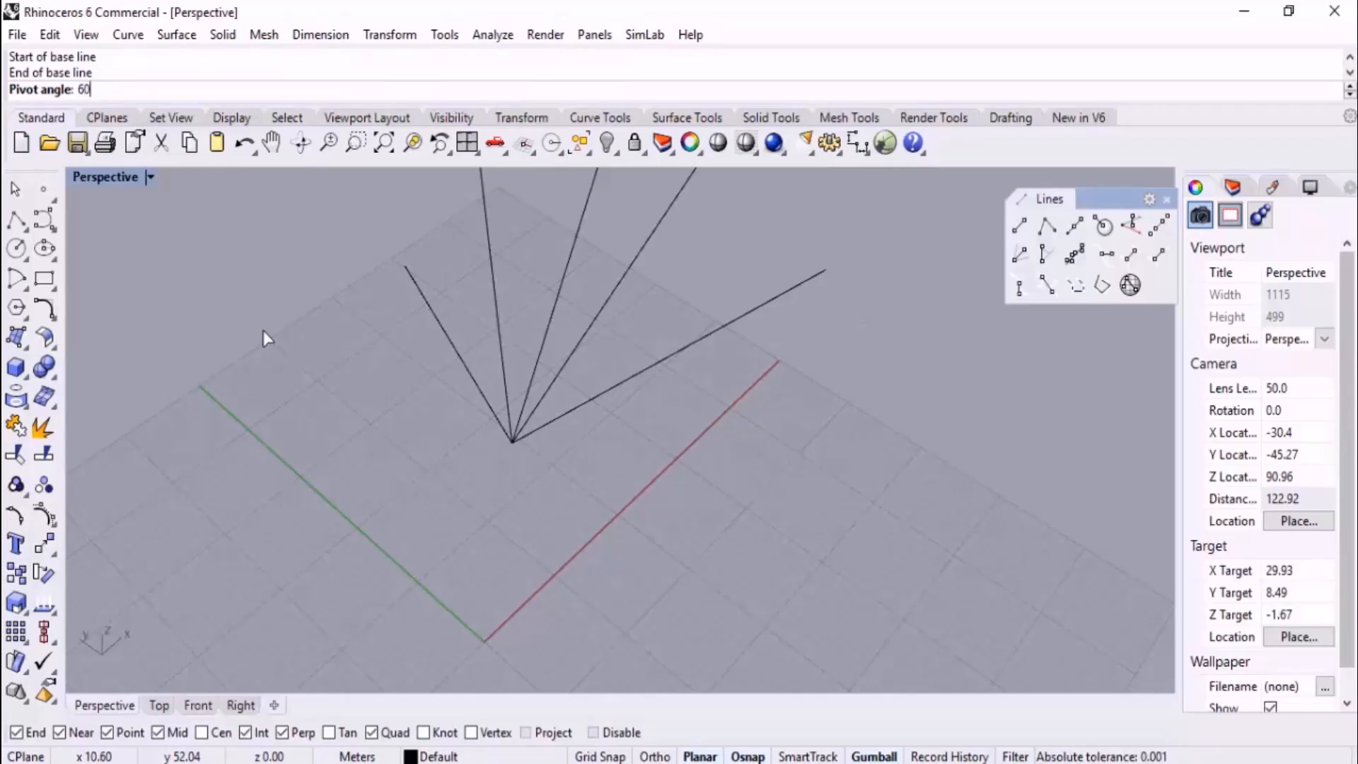
pyautogui.press('Return')
pyautogui.moveTo(622, 537); pyautogui.dragTo(639, 460, button='right')
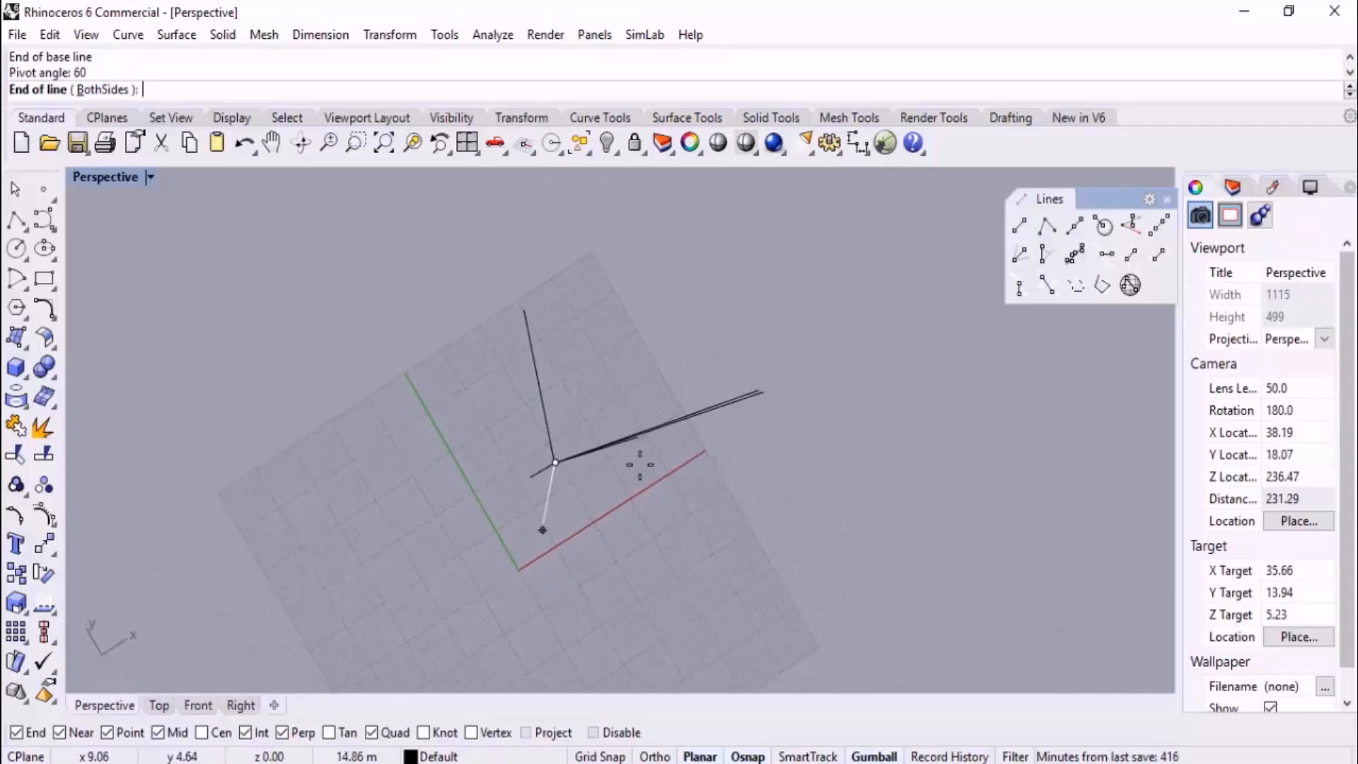
pyautogui.click(675, 300)
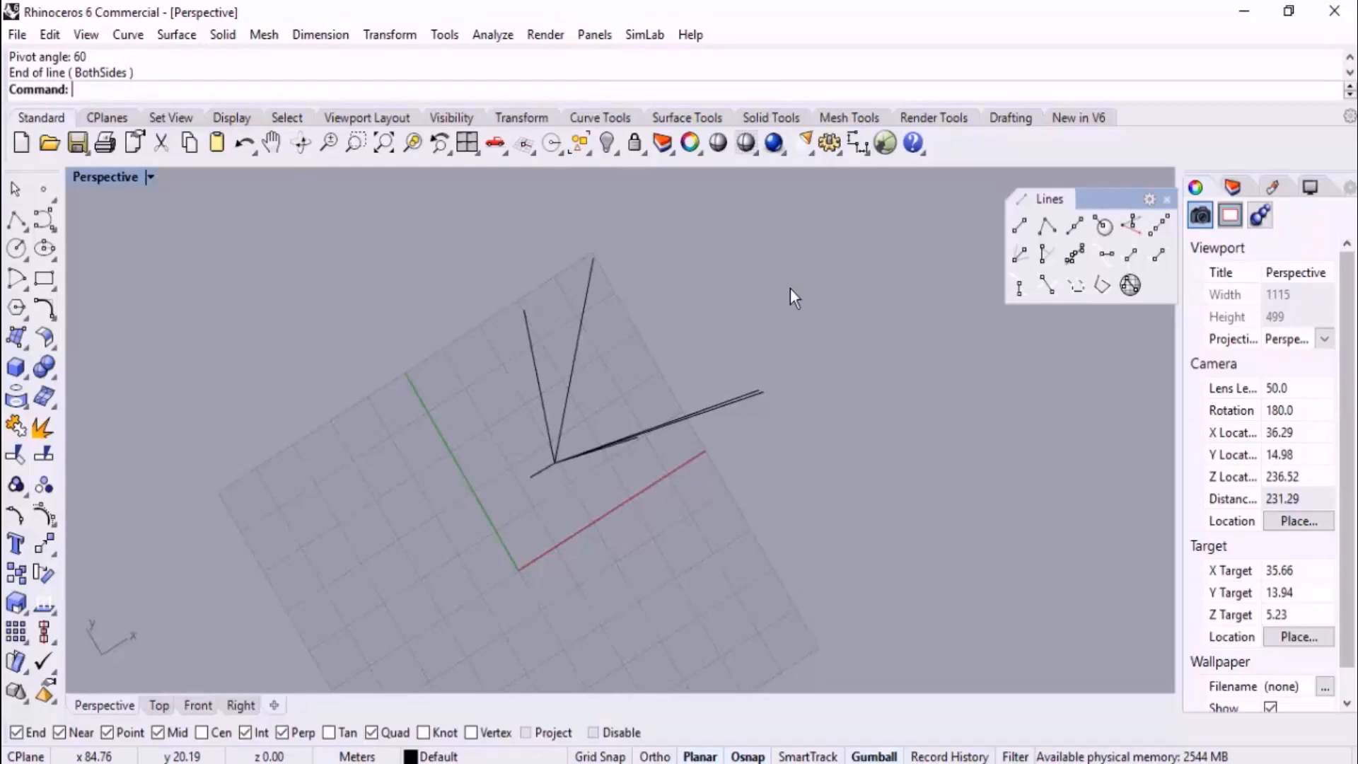
# - Delete all the practice lines in the Top view
pyautogui.click(159, 705)
pyautogui.moveTo(655, 410); pyautogui.dragTo(449, 538)
pyautogui.press('Delete')
# - Draw a single-segment polyline in the Top view, rising diagonally from inside the upper-right quadrant past the grid's right edge
pyautogui.scroll(5, 621, 357)
pyautogui.click(15, 220)
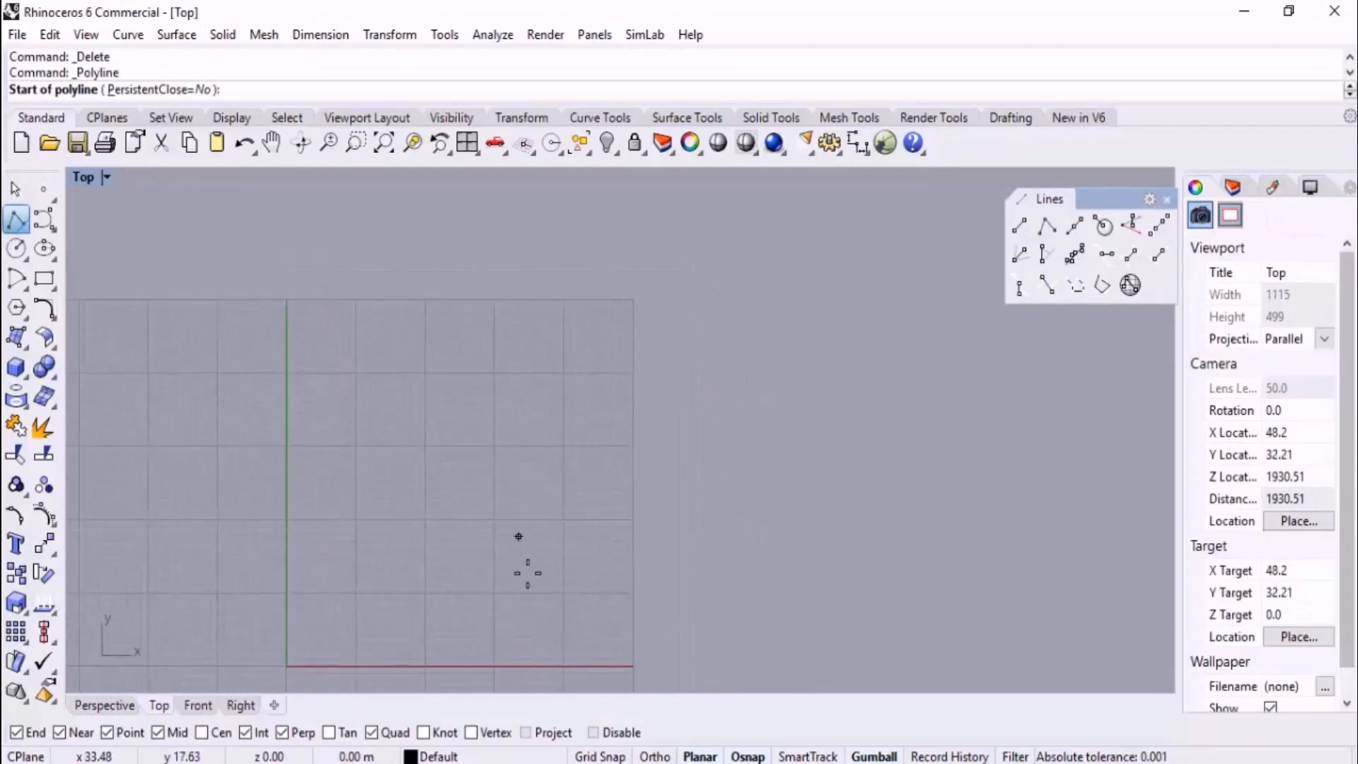
pyautogui.click(424, 570)
pyautogui.click(715, 403)
pyautogui.press('Return')
# - Draw an Angled line from the lower end of the diagonal line, using it as base line with a pivot angle of -30
pyautogui.moveTo(696, 503); pyautogui.dragTo(722, 411, button='right')
pyautogui.click(1042, 253)
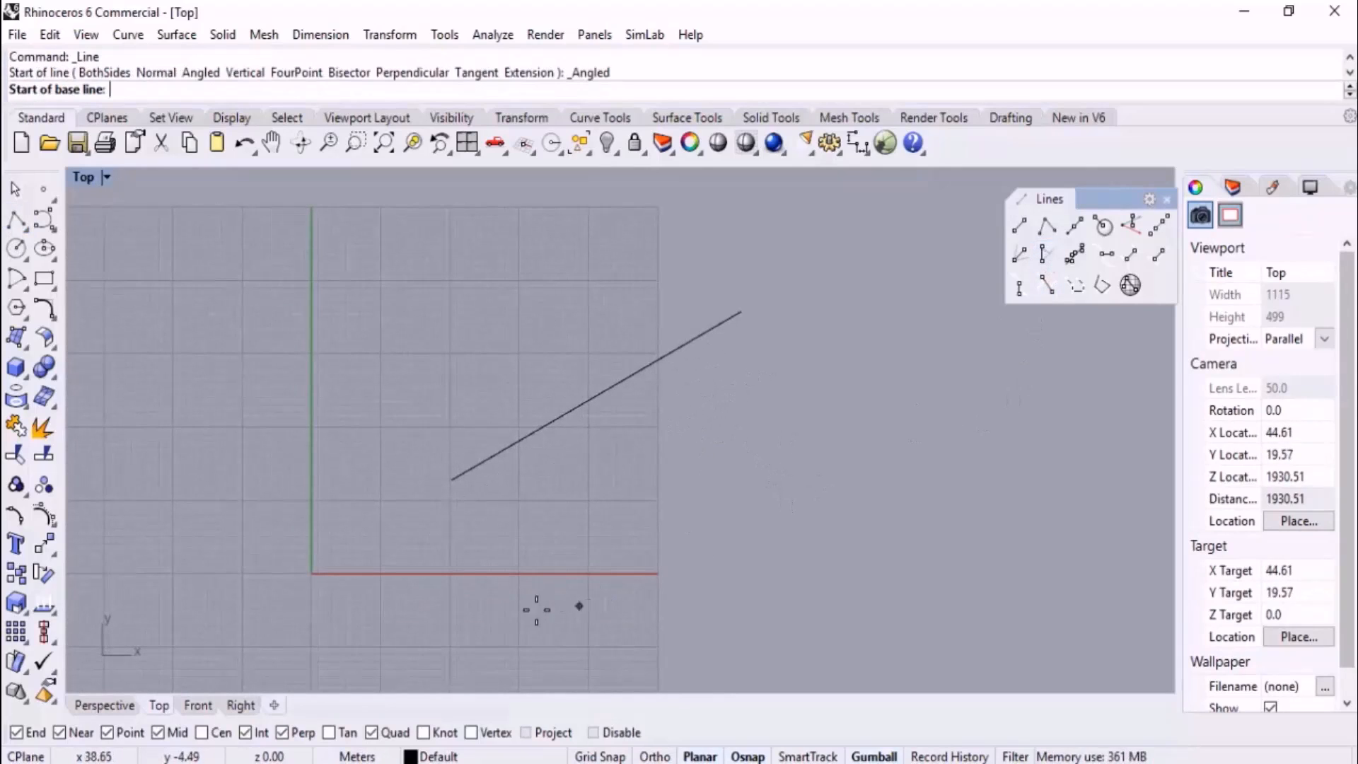
pyautogui.click(452, 480)
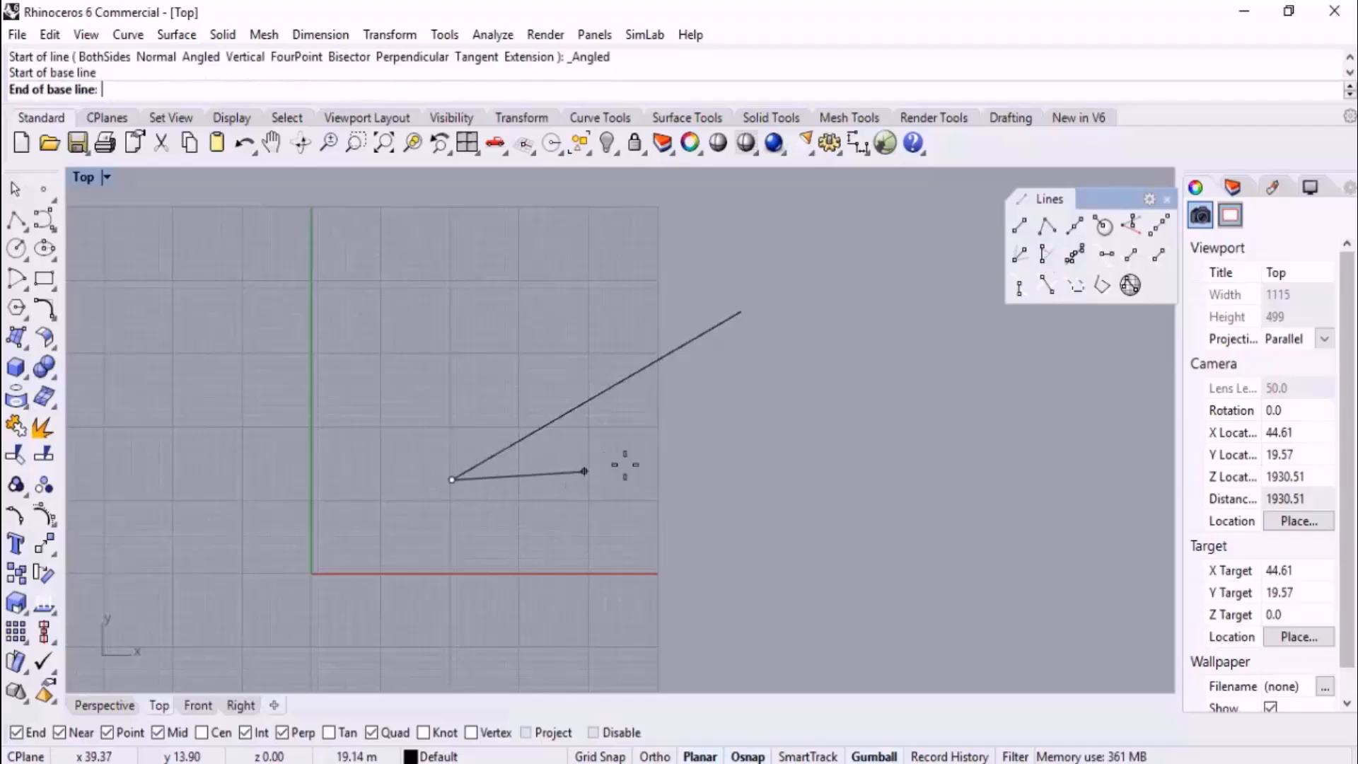
pyautogui.click(741, 311)
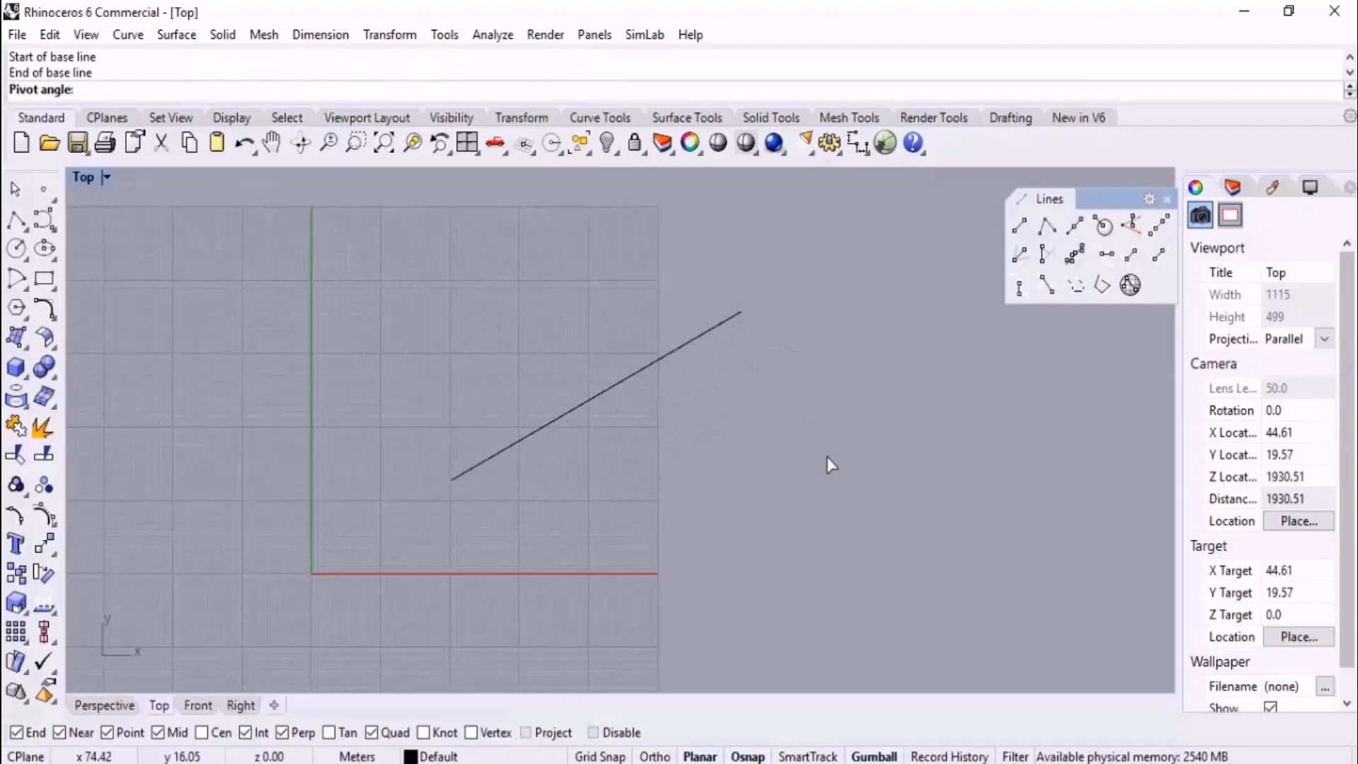
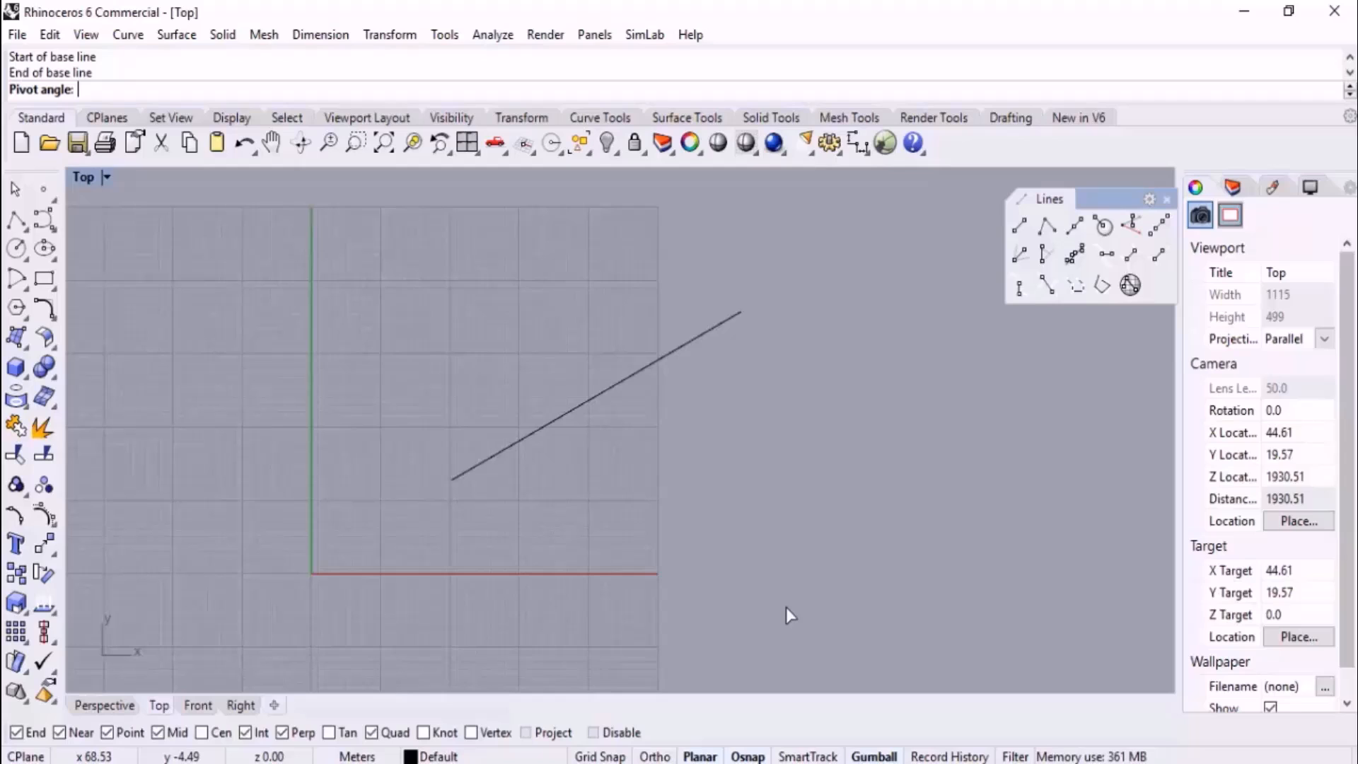
pyautogui.write('-30')
pyautogui.press('Return')
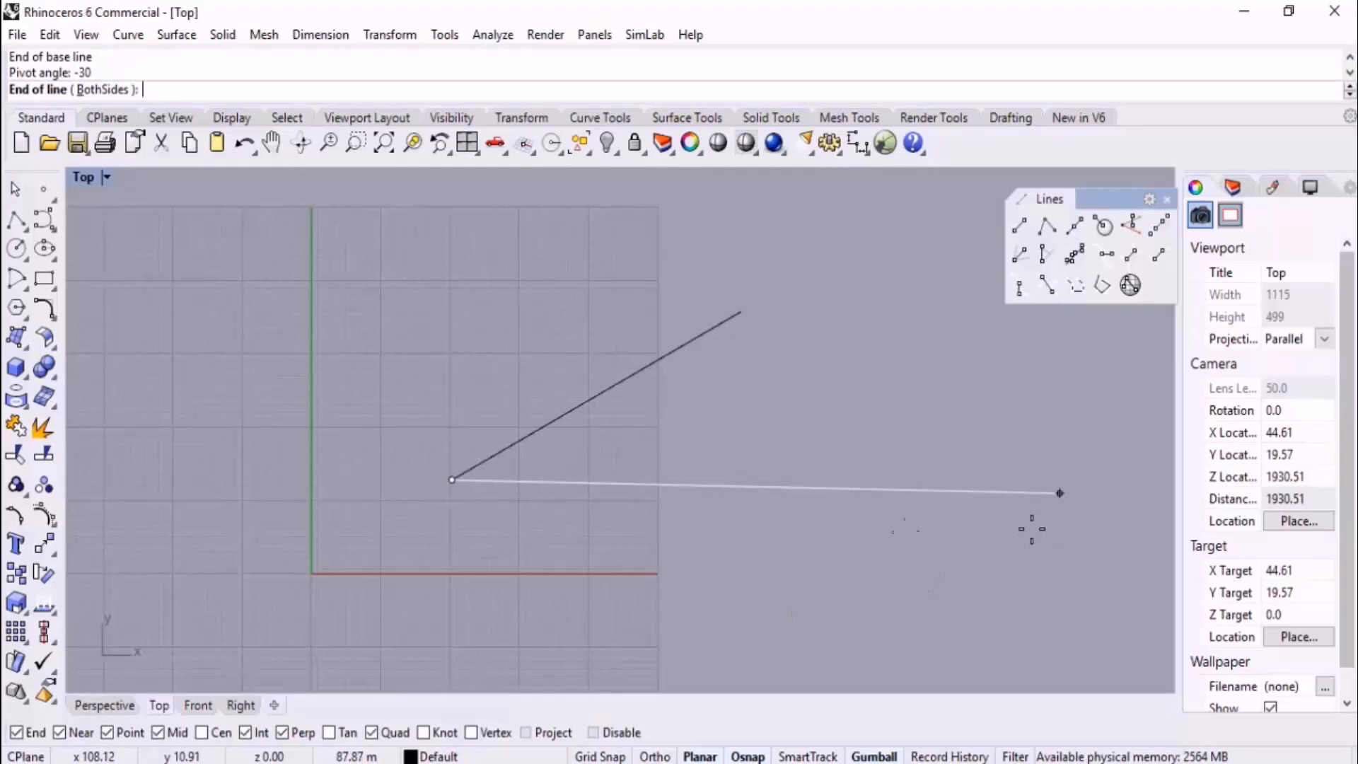
pyautogui.click(813, 534)
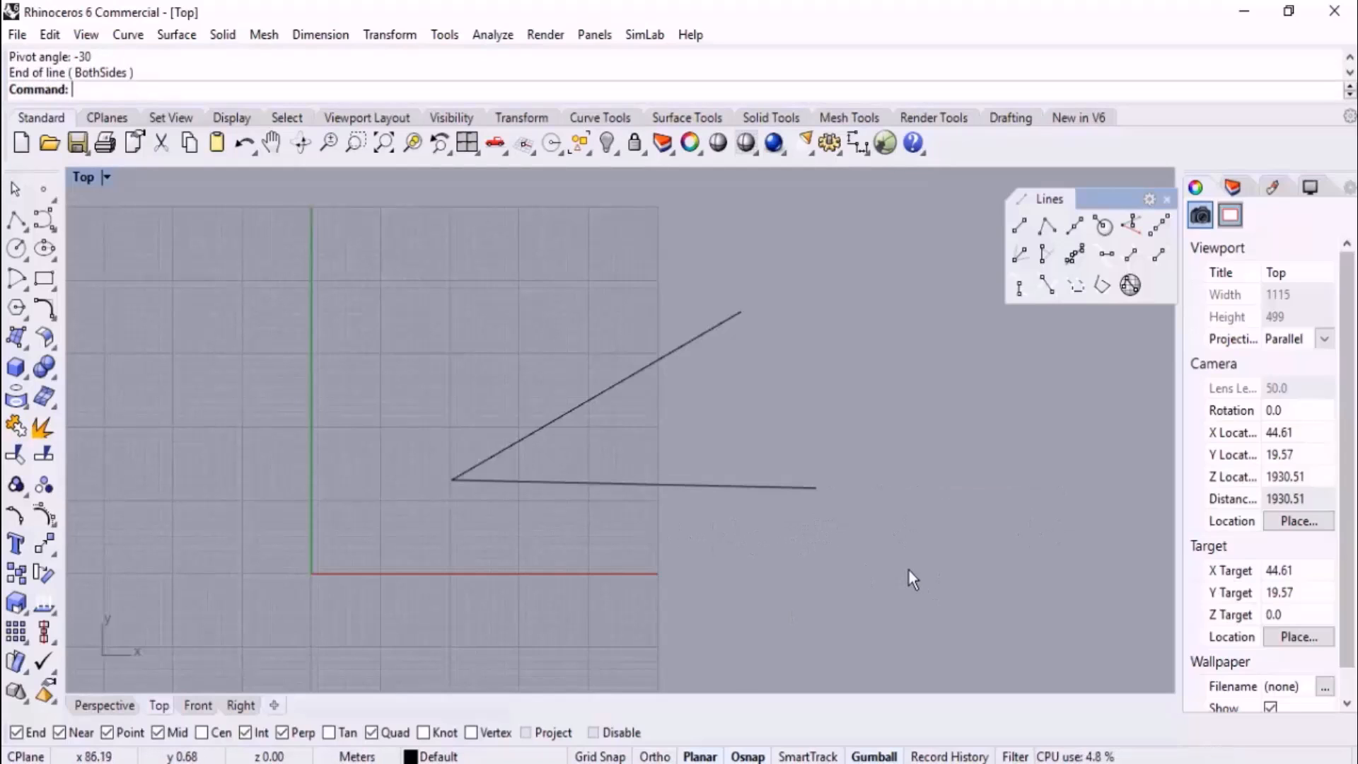
# - Delete the lower angled line and draw an Angled line from the same base line with a pivot angle of 30
pyautogui.moveTo(696, 575); pyautogui.dragTo(678, 604)
pyautogui.press('Delete')
pyautogui.rightClick(674, 604)
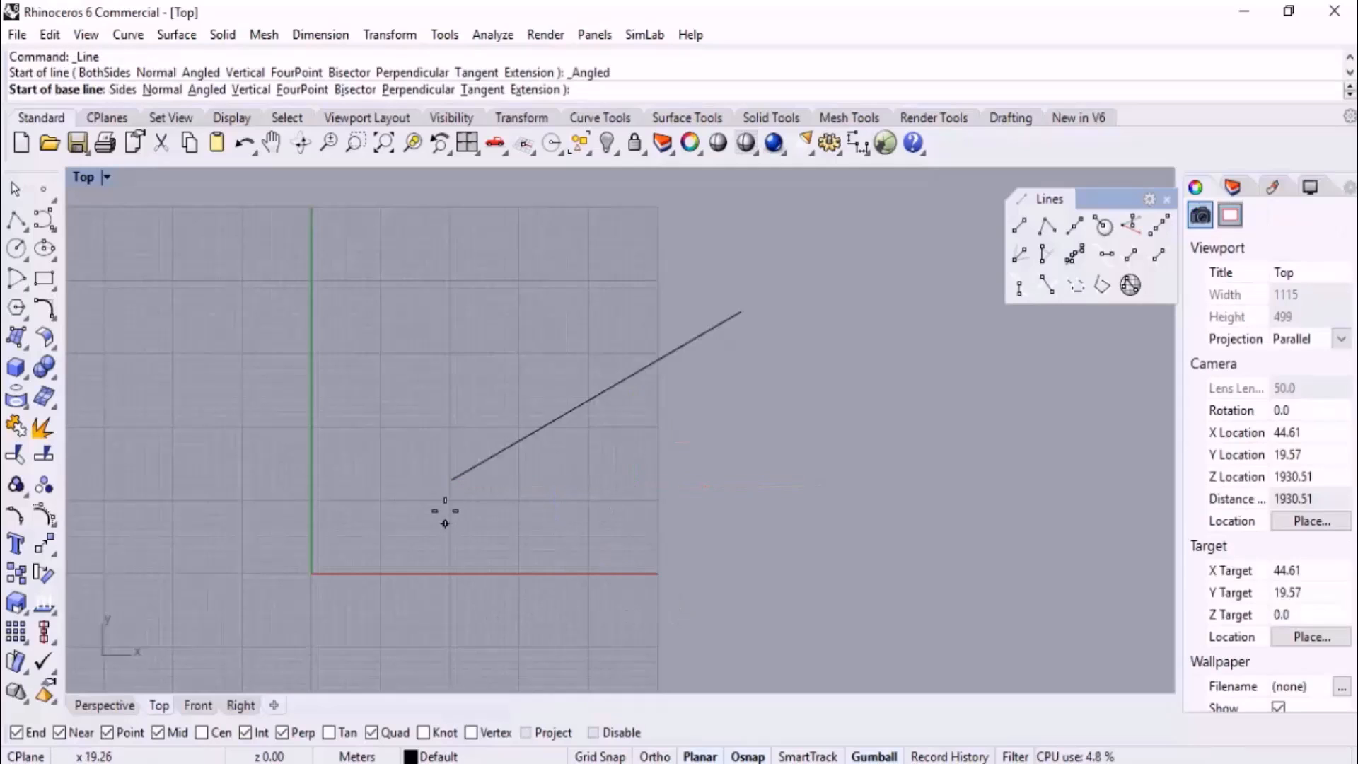
pyautogui.click(450, 479)
pyautogui.click(742, 311)
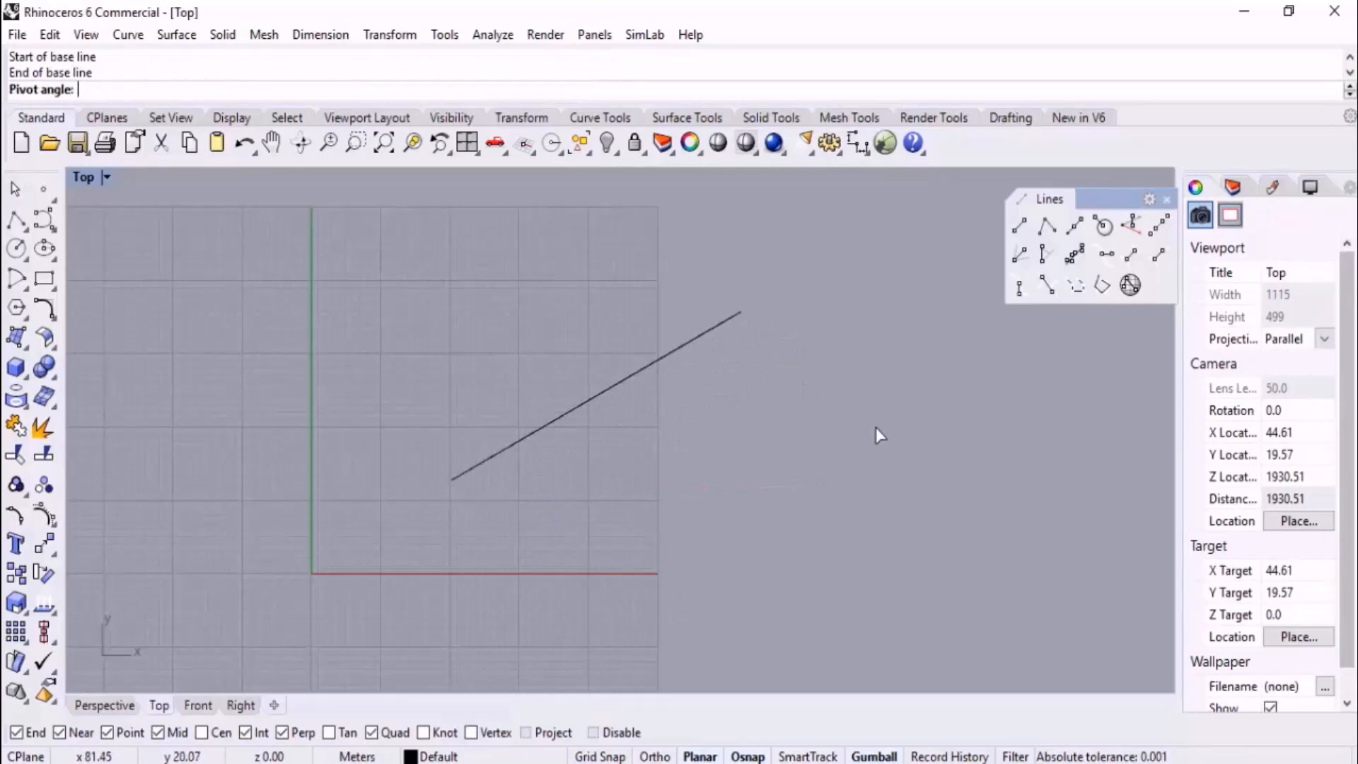
pyautogui.write('30')
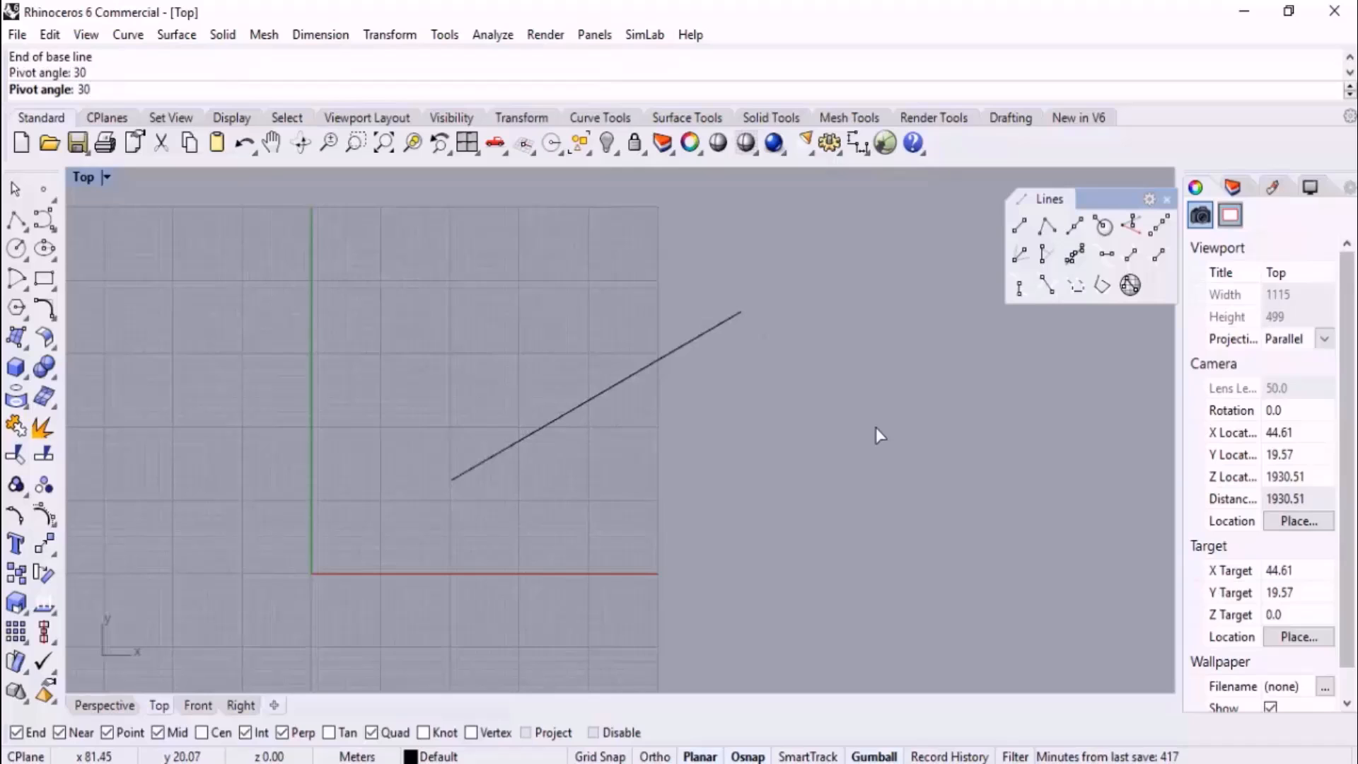
pyautogui.press('Return')
pyautogui.click(608, 205)
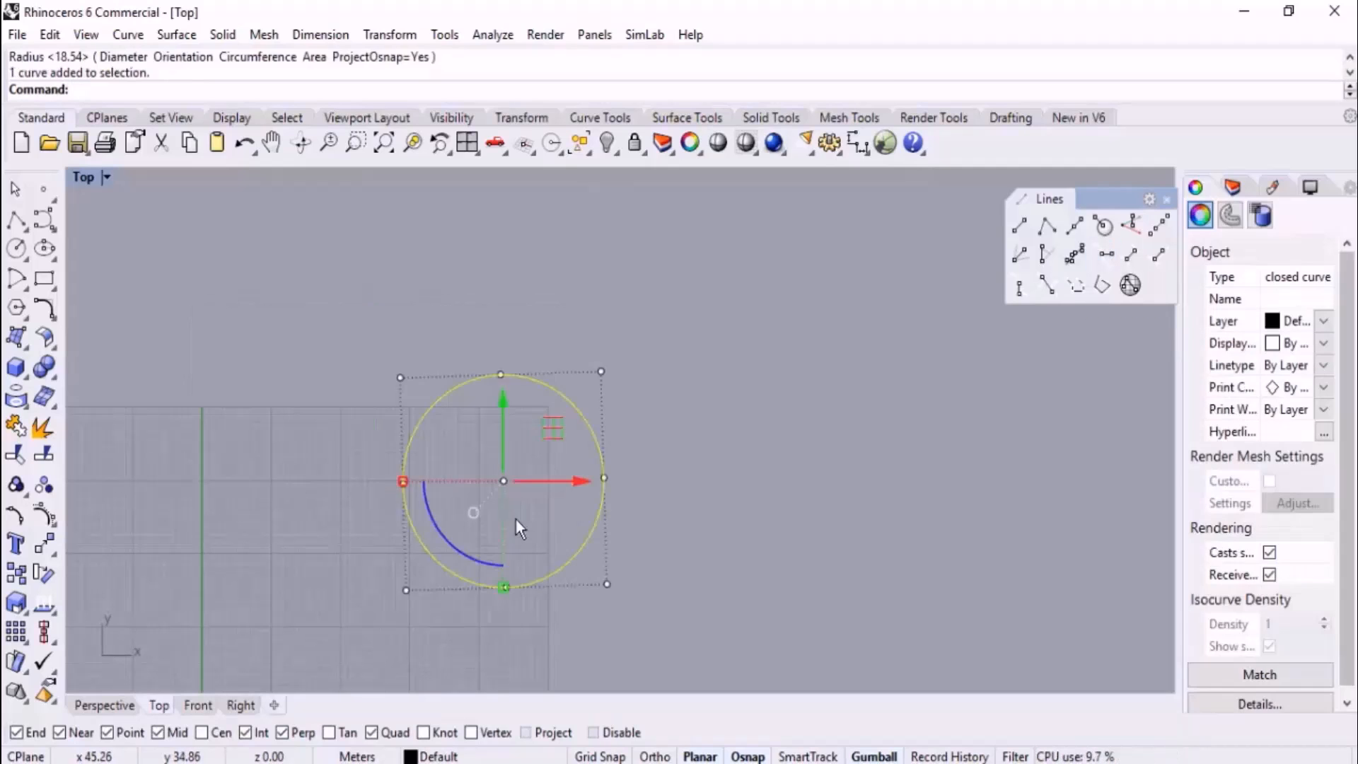
# - Replace the selected circle with a slightly larger one straddling the grid's right edge near its upper corner
pyautogui.press('Delete')
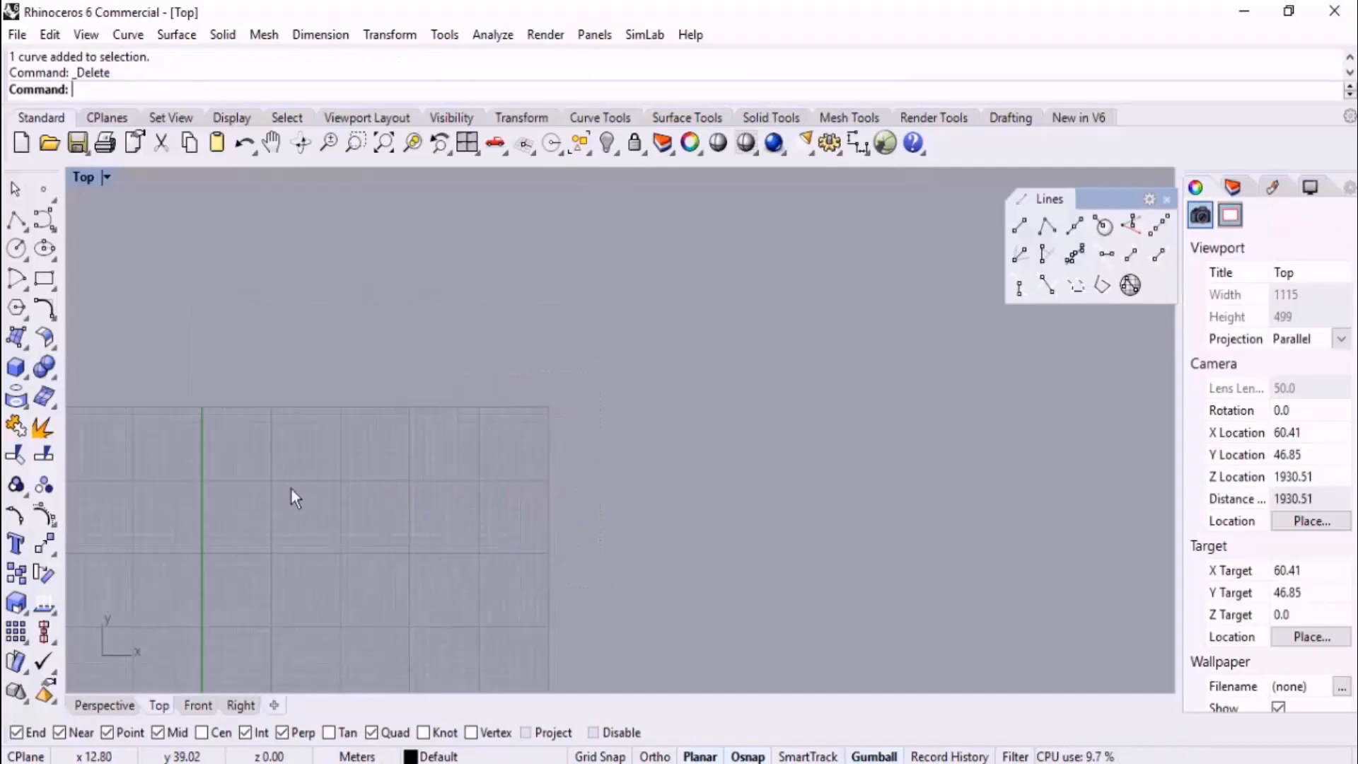
pyautogui.click(16, 248)
pyautogui.click(575, 483)
pyautogui.click(616, 585)
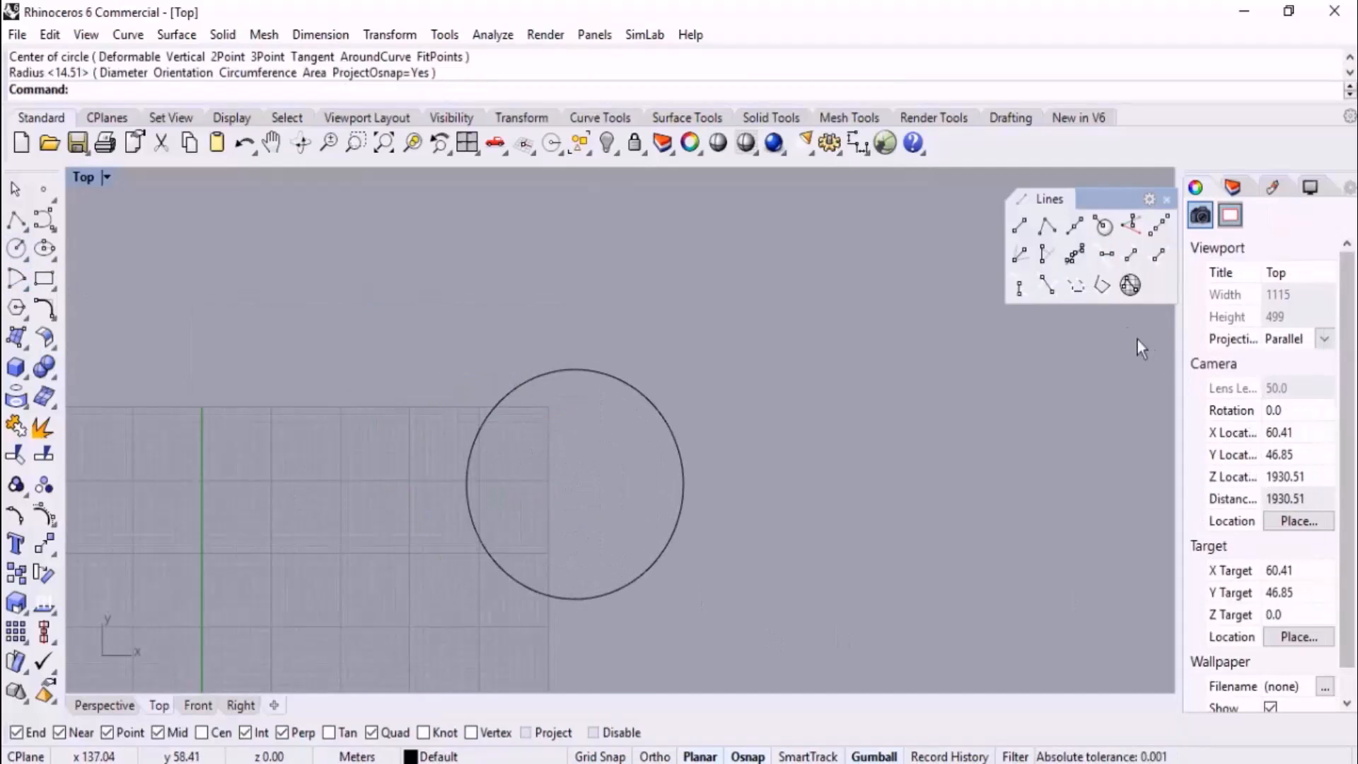
# - Draw two Perpendicular lines outward from the circle, one to the right and one to the upper left
pyautogui.click(1105, 254)
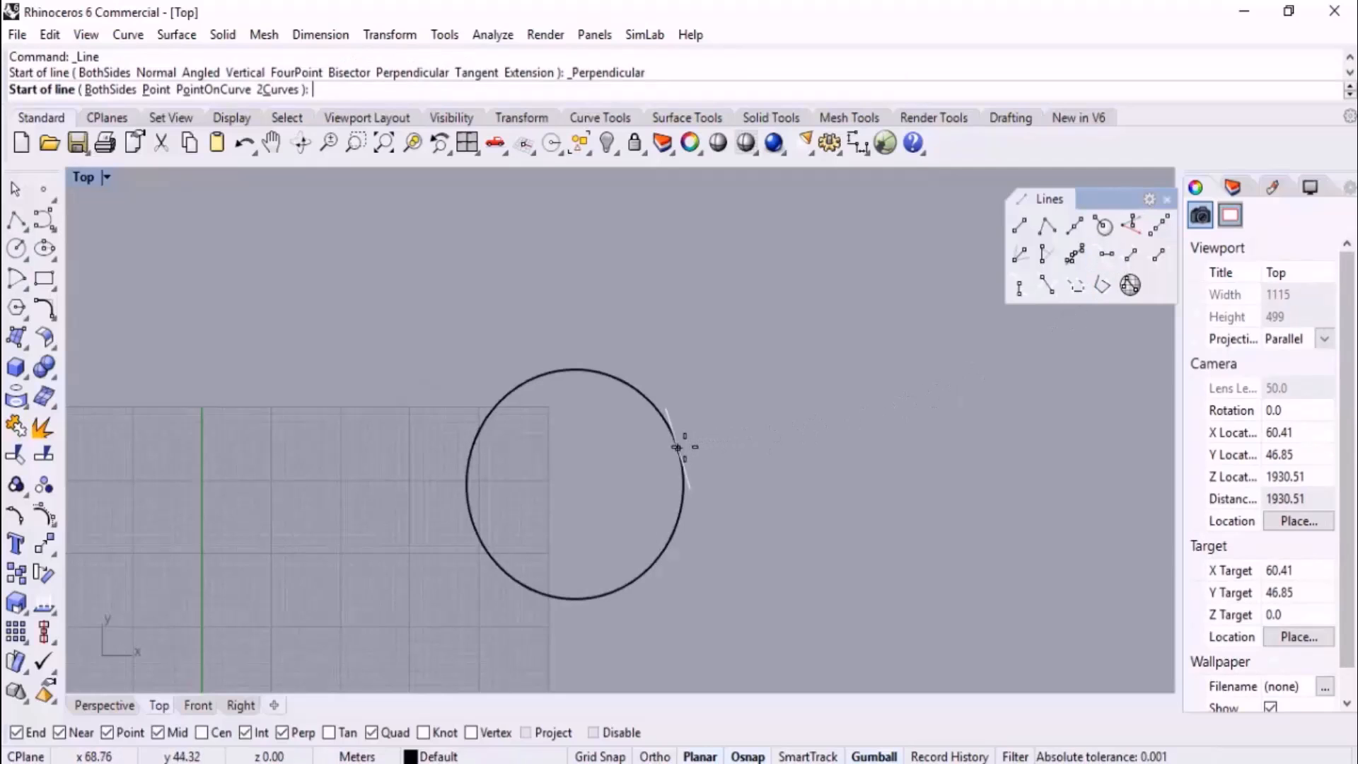
pyautogui.click(650, 401)
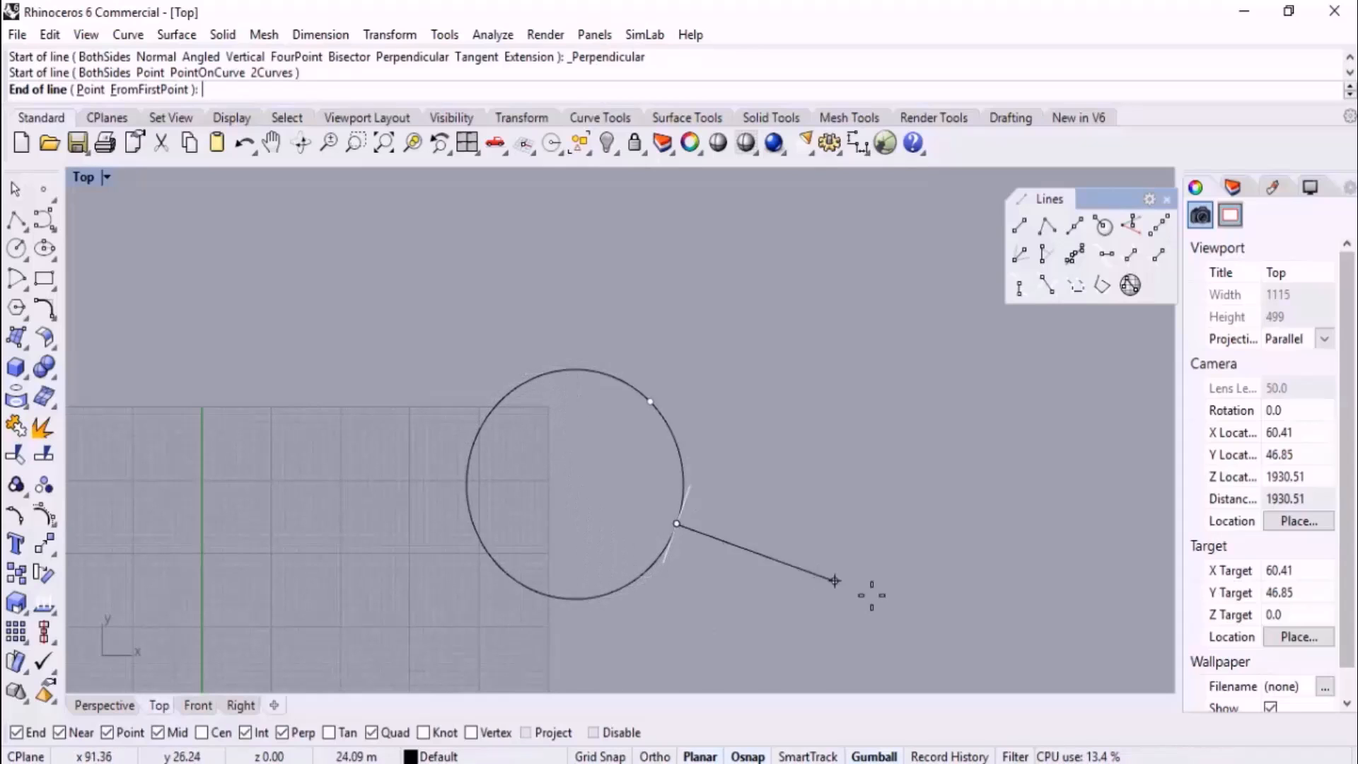
pyautogui.click(935, 449)
pyautogui.rightClick(693, 417)
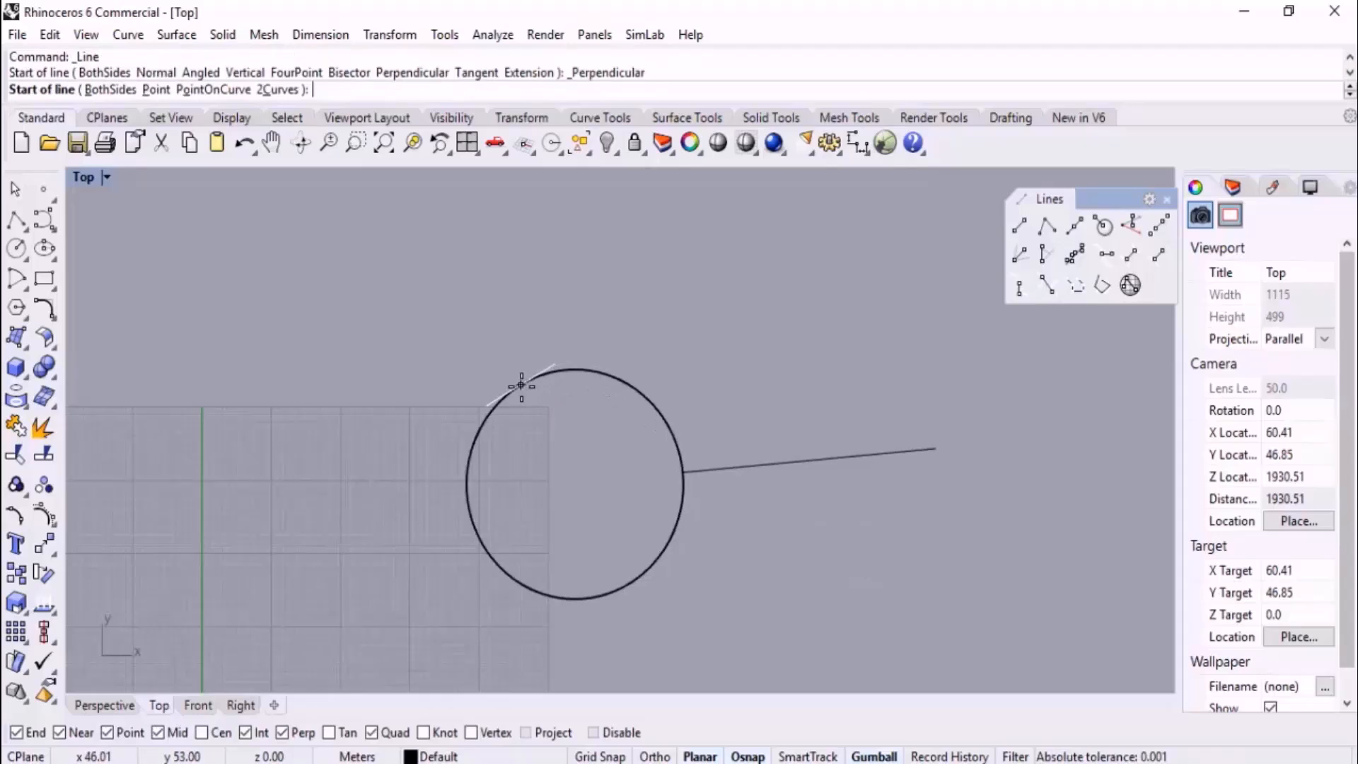
pyautogui.click(521, 385)
pyautogui.click(394, 278)
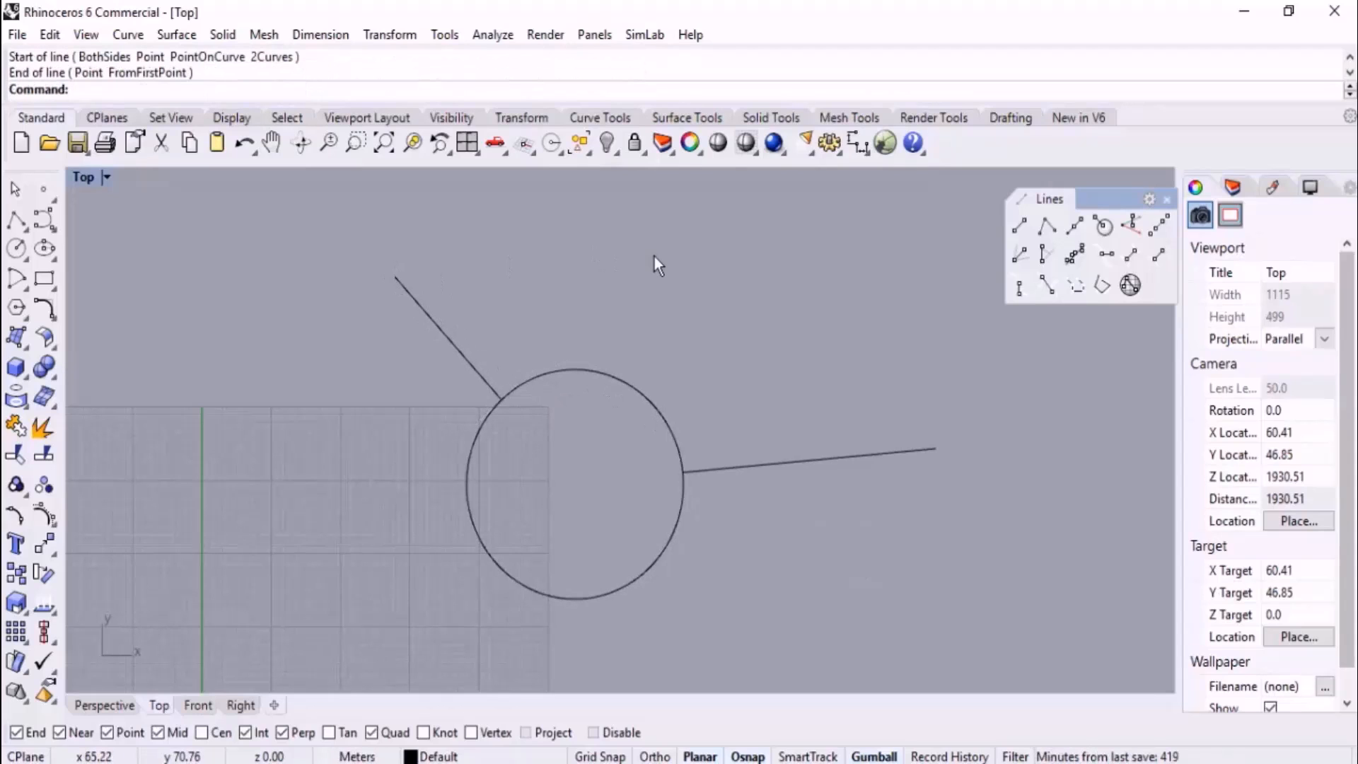
# - Draw a wavy interpolated curve through five points in the empty area right of the circle
pyautogui.scroll(-6, 638, 375)
pyautogui.moveTo(799, 433); pyautogui.dragTo(314, 505, button='right')
pyautogui.middleClick(394, 492)
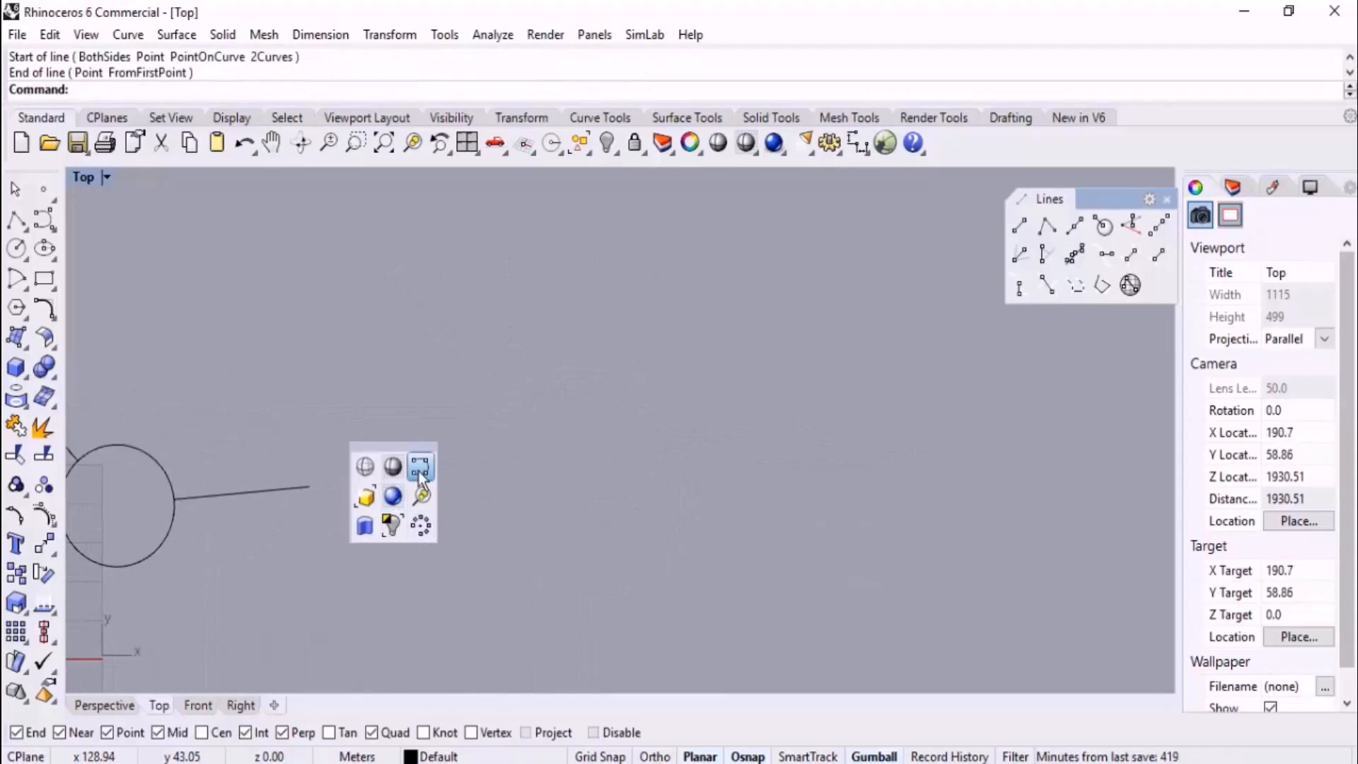
pyautogui.click(420, 470)
pyautogui.click(390, 449)
pyautogui.click(506, 388)
pyautogui.click(638, 458)
pyautogui.click(756, 360)
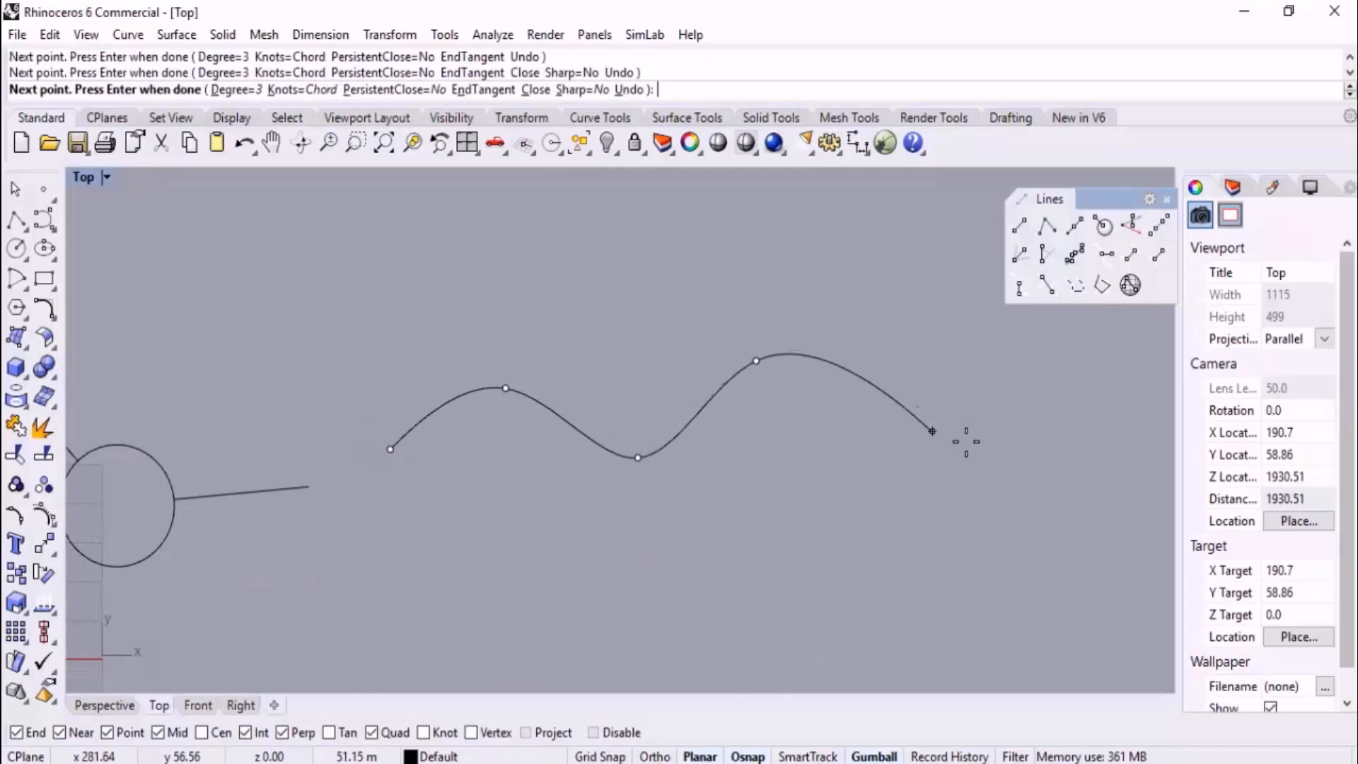
pyautogui.click(965, 440)
pyautogui.press('Return')
# - Draw two Perpendicular lines from the wavy curve, one upwards near the right crest and one downwards from the middle slope
pyautogui.click(1103, 254)
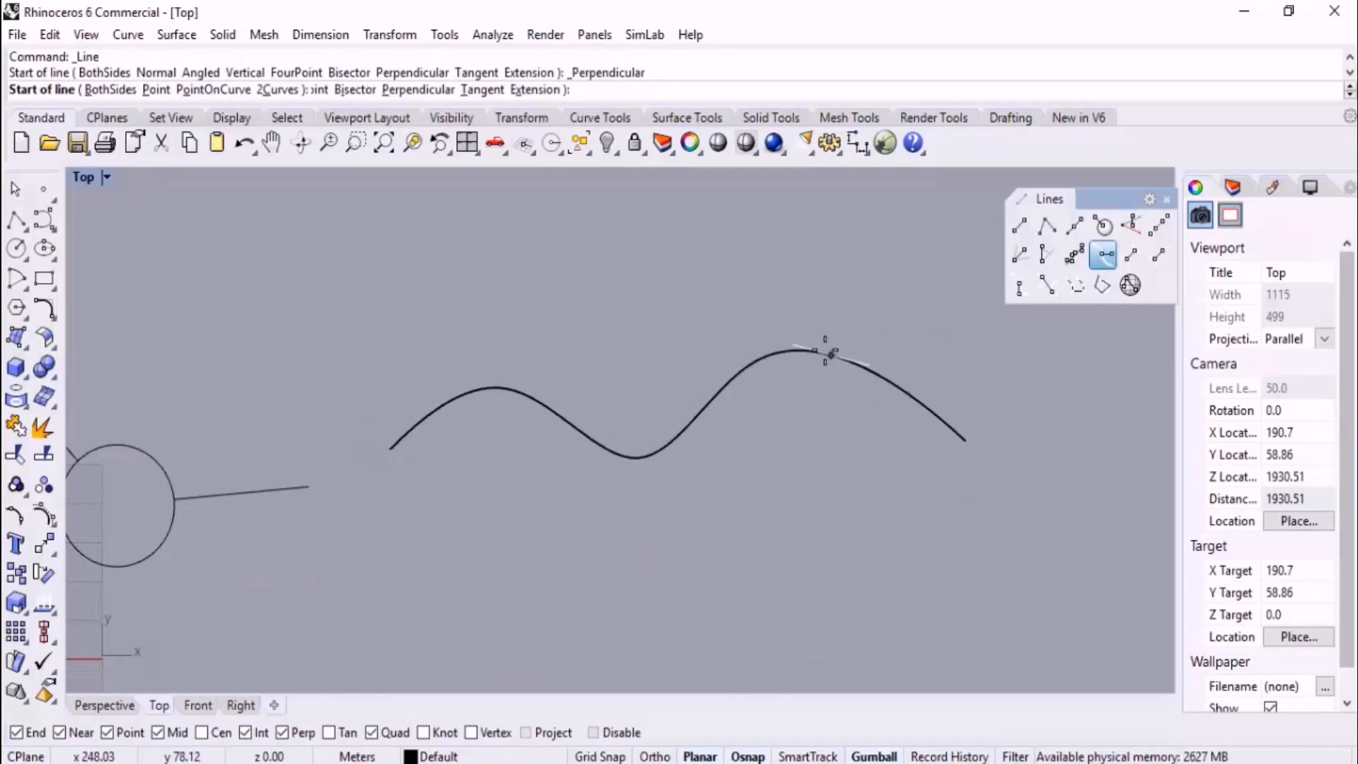
pyautogui.click(761, 356)
pyautogui.click(718, 245)
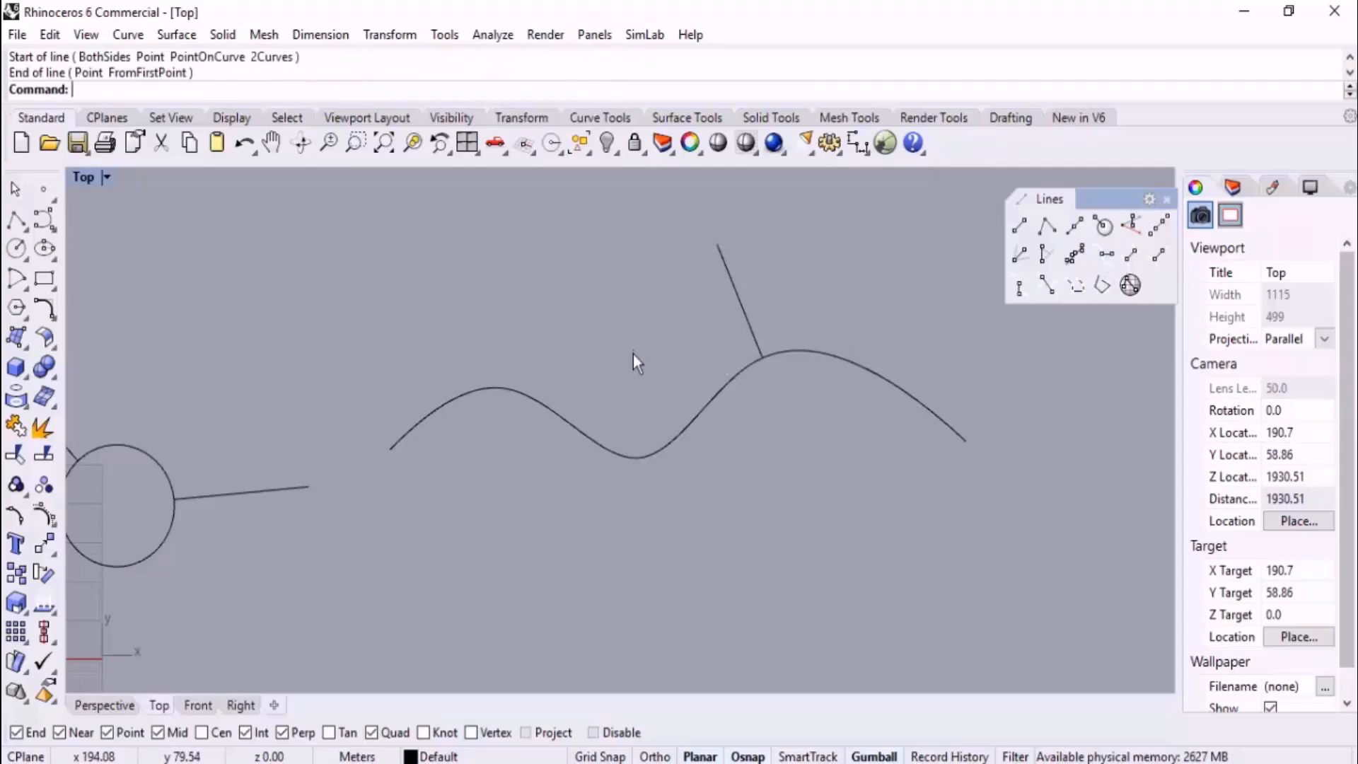
pyautogui.press('Return')
pyautogui.click(567, 442)
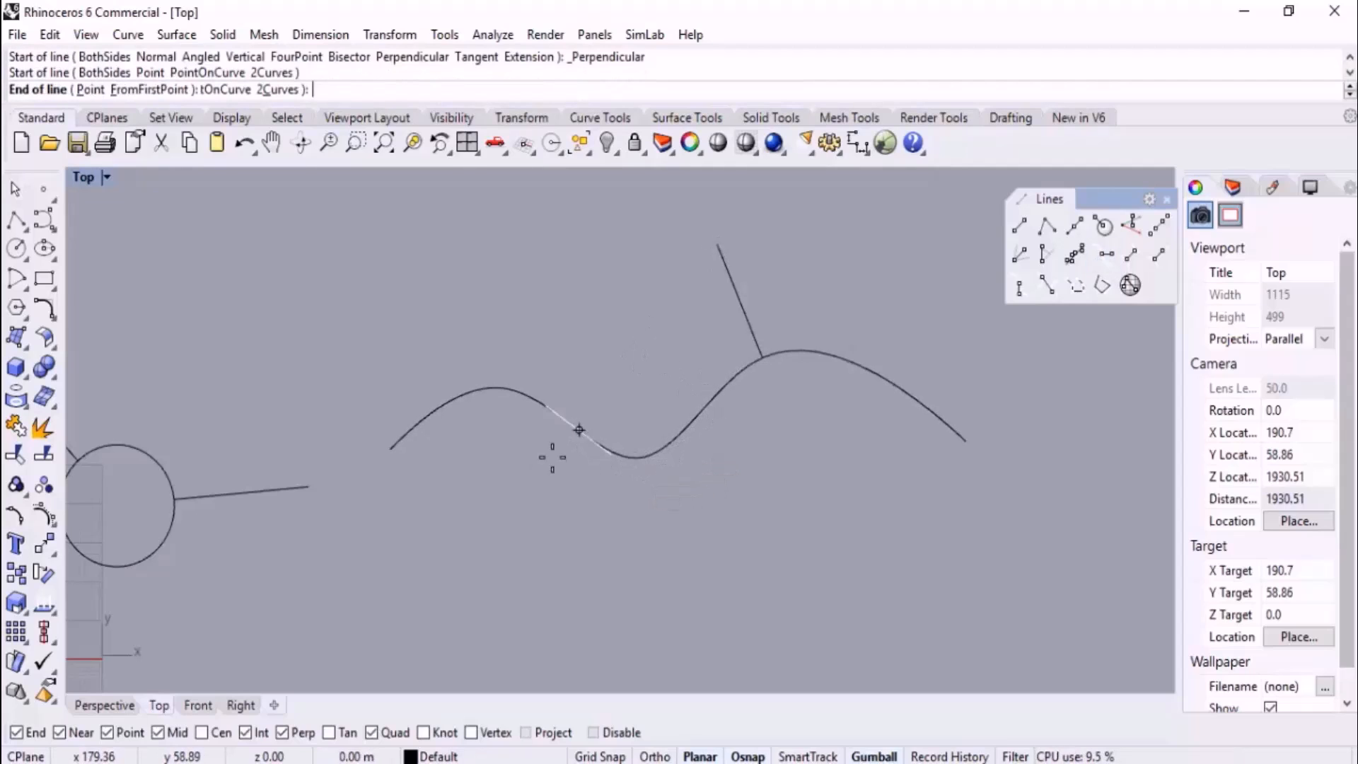
pyautogui.click(501, 527)
# - Delete the wavy curve and its two perpendicular lines
pyautogui.scroll(-4, 778, 494)
pyautogui.moveTo(870, 354); pyautogui.dragTo(621, 541)
pyautogui.press('Delete')
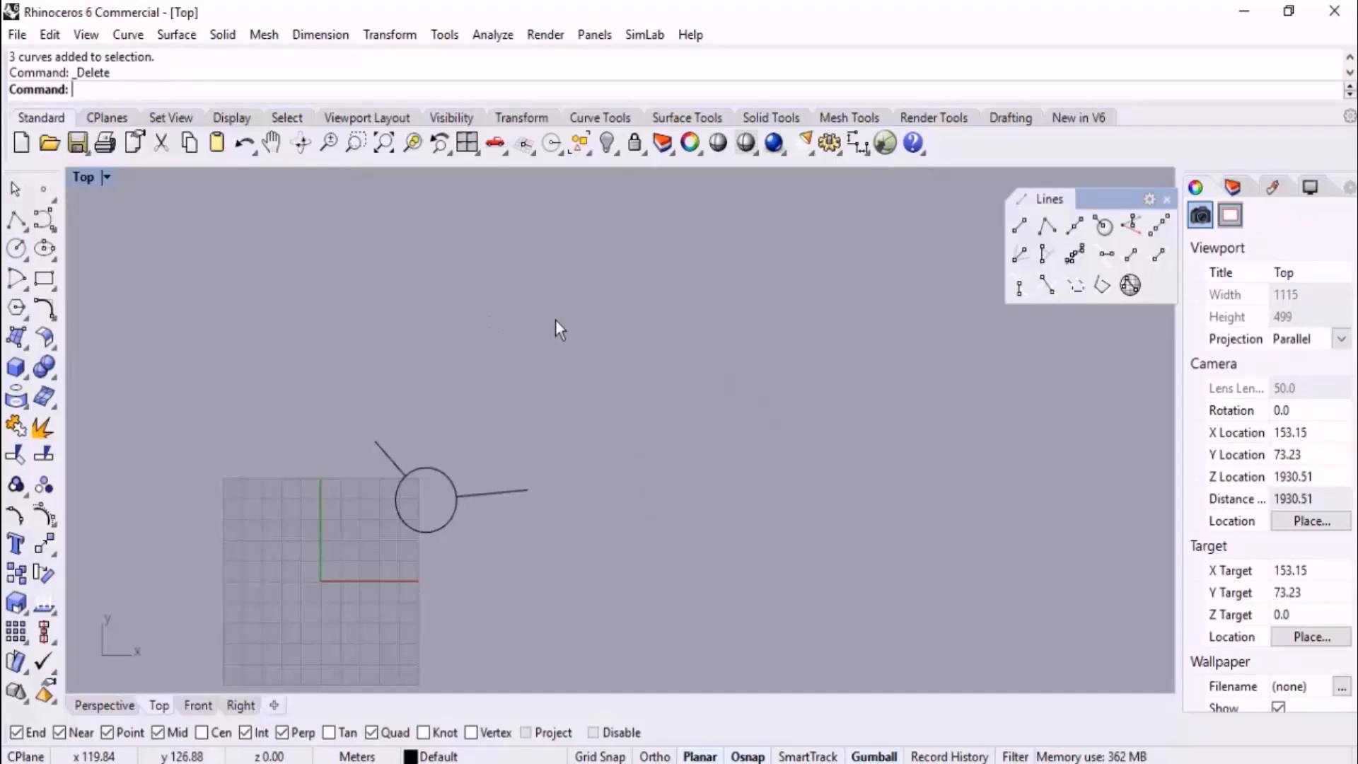
pyautogui.moveTo(557, 324); pyautogui.dragTo(628, 407, button='right')
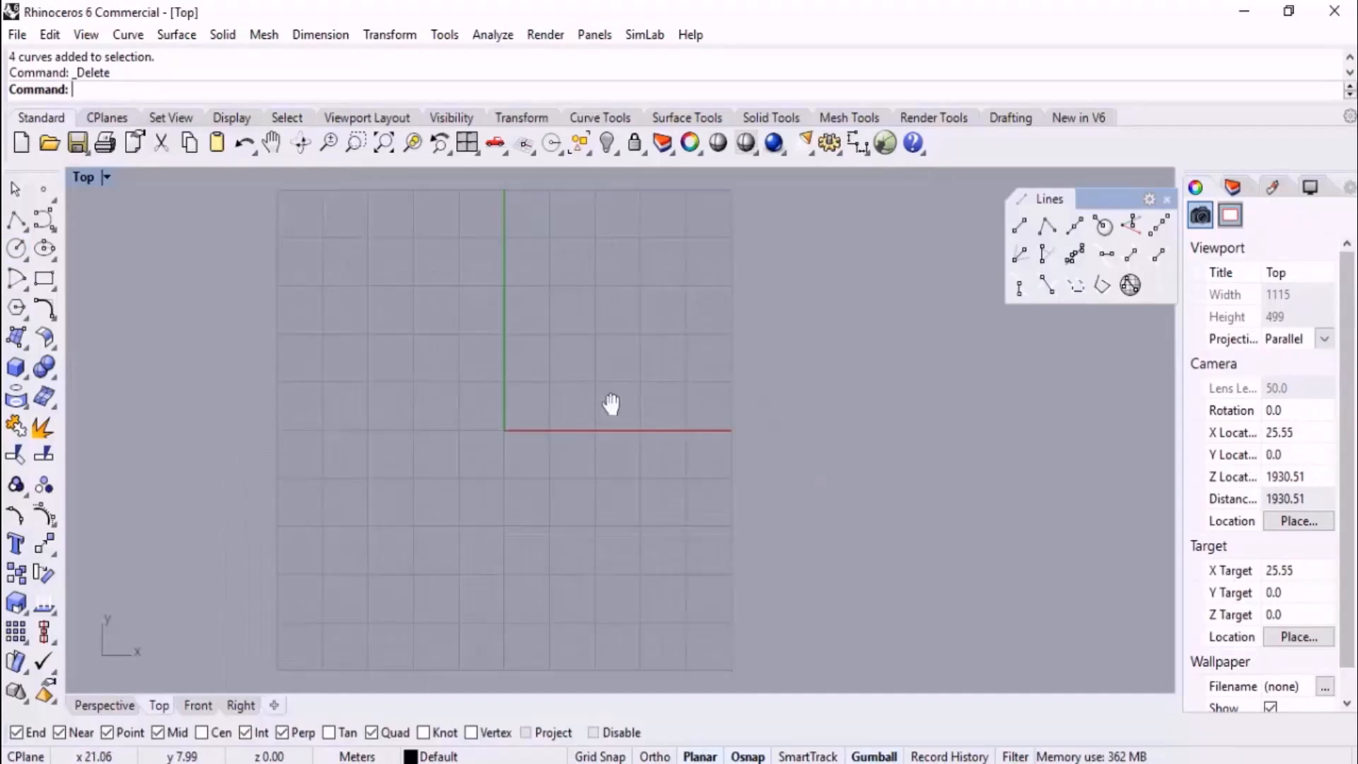
# - Draw a large rectangle around the origin in the Top view with two corner points
pyautogui.moveTo(611, 404); pyautogui.dragTo(510, 393, button='right')
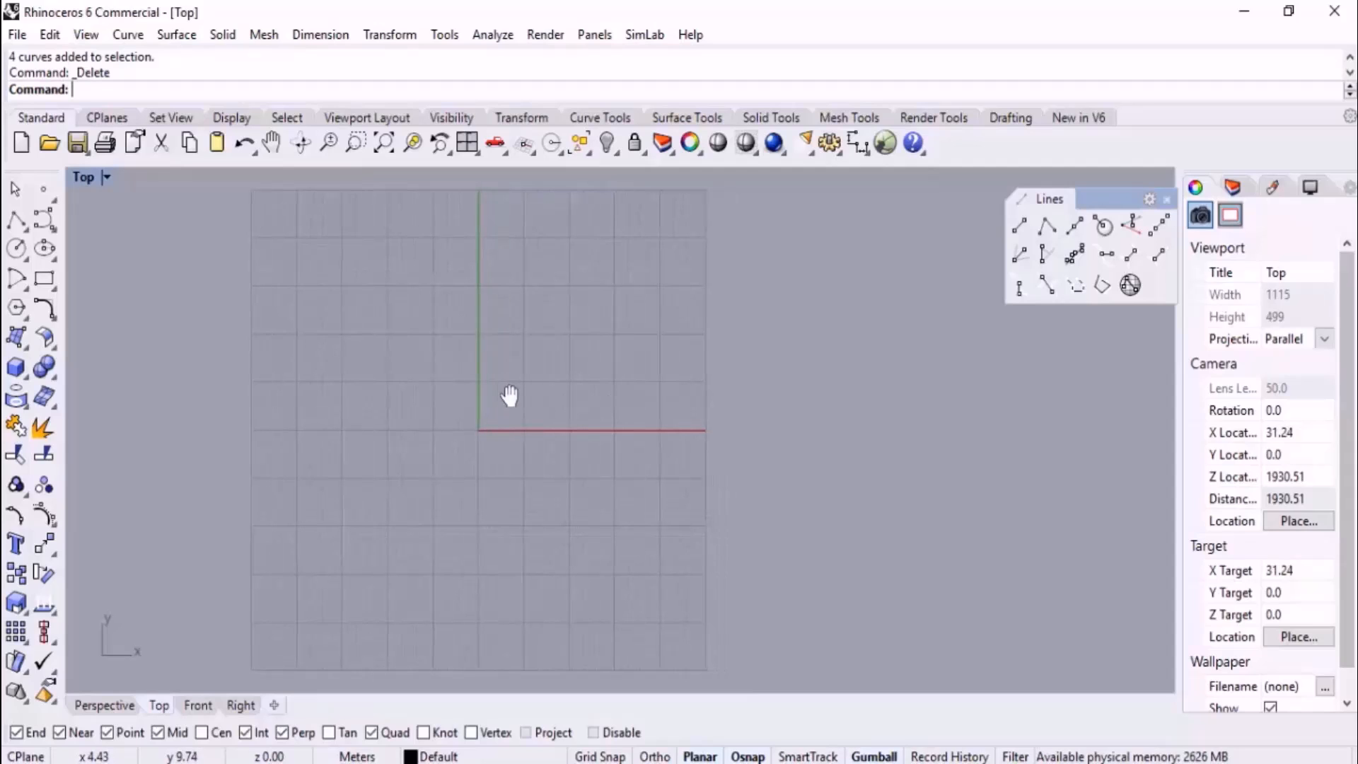
pyautogui.click(43, 278)
pyautogui.click(315, 533)
pyautogui.rightClick(418, 469)
# - Draw an open seven-segment polyline with Ortho on, from above the rectangle, around its right side and back up through its lower edge
pyautogui.click(16, 220)
pyautogui.press('F8')
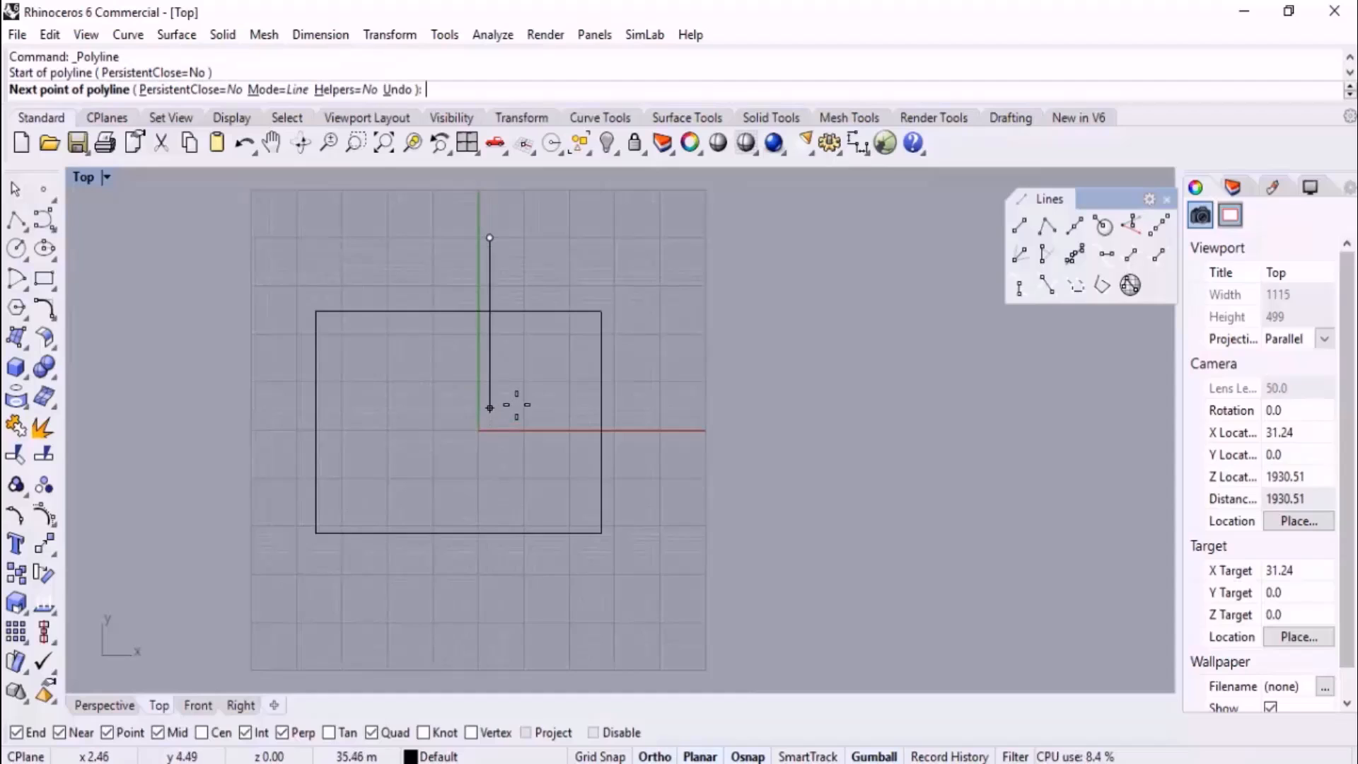
pyautogui.click(528, 358)
pyautogui.click(710, 359)
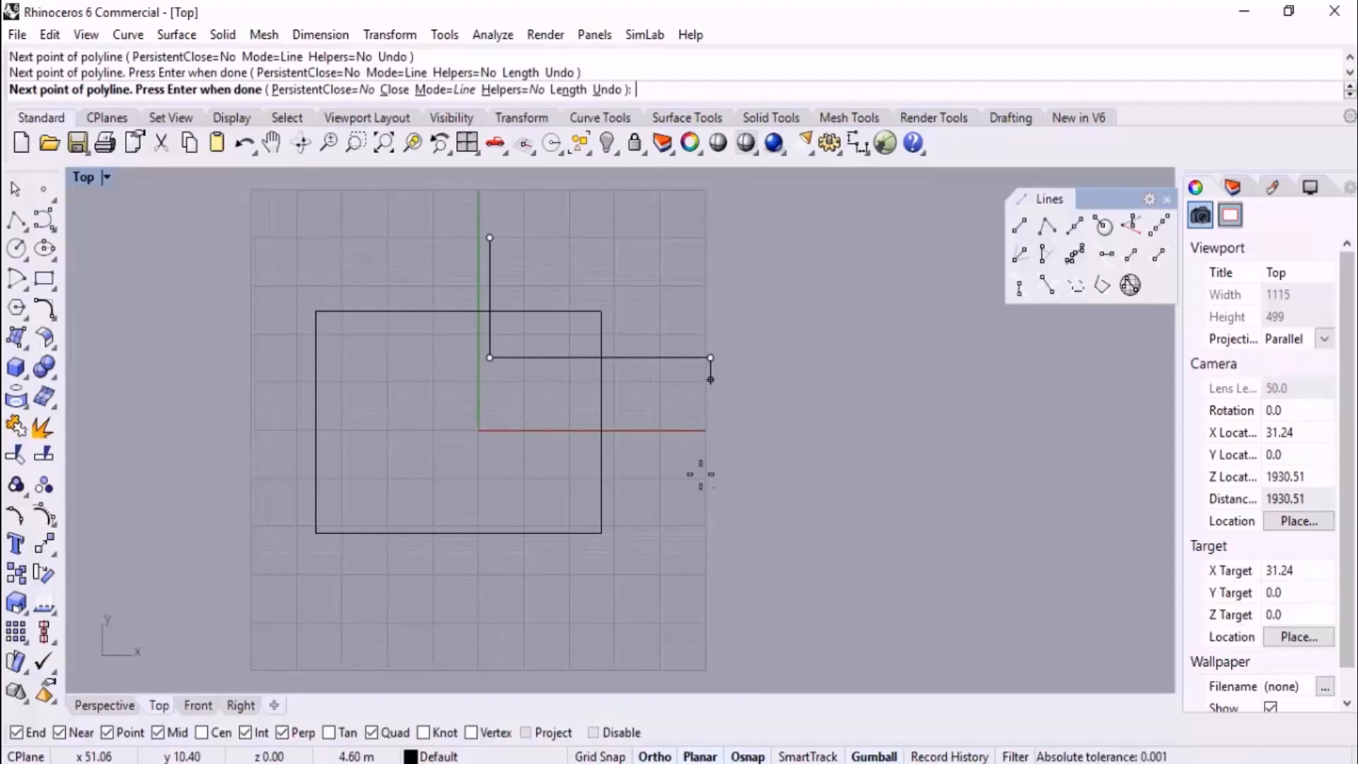
pyautogui.click(699, 525)
pyautogui.click(640, 525)
pyautogui.click(640, 613)
pyautogui.click(421, 612)
pyautogui.click(469, 459)
pyautogui.press('Return')
# - Draw a small rectangle fully inside the large rectangle, without touching the polyline
pyautogui.scroll(2, 426, 366)
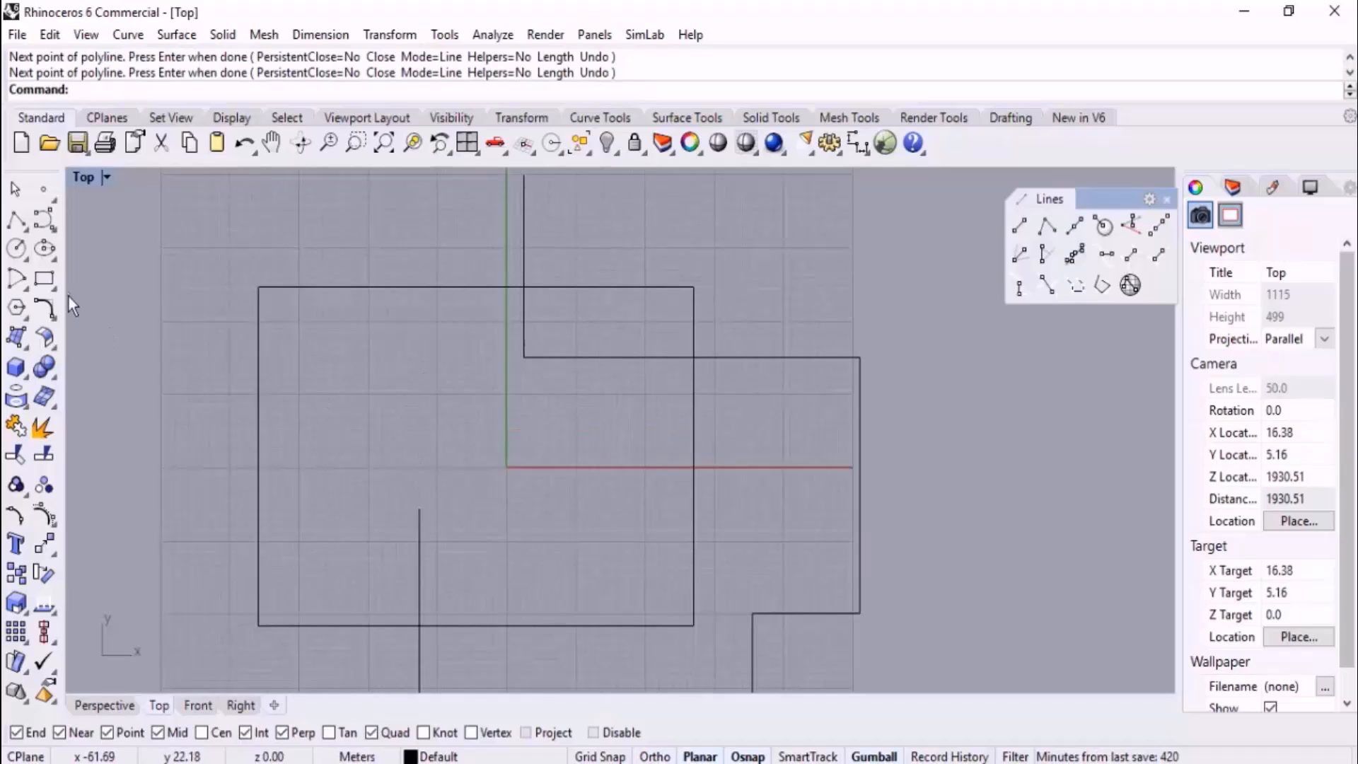
pyautogui.click(44, 278)
pyautogui.click(506, 497)
pyautogui.click(469, 540)
# - Move all three curves together along the X axis to the empty area right of the grid
pyautogui.scroll(-3, 450, 424)
pyautogui.hotkey('ctrl', 'a')
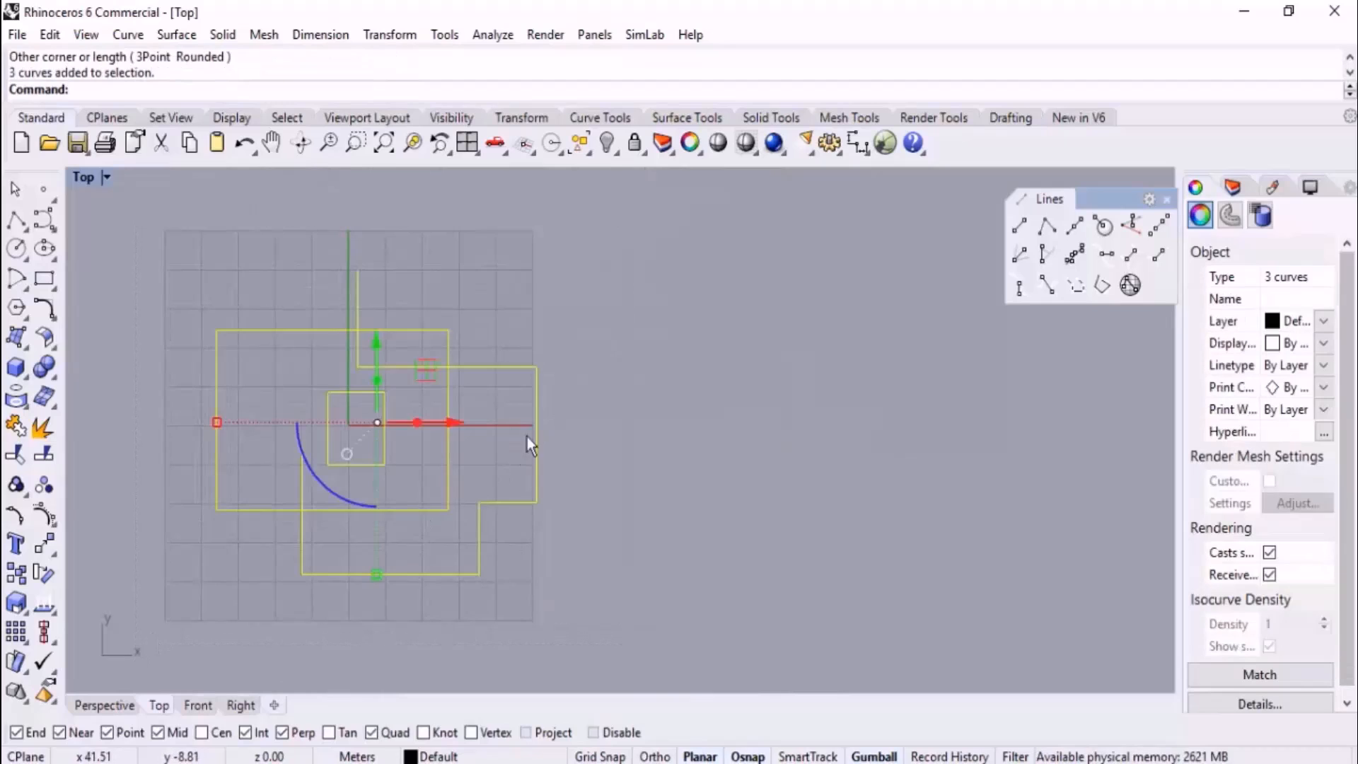
pyautogui.moveTo(452, 423); pyautogui.dragTo(890, 422)
pyautogui.click(624, 560)
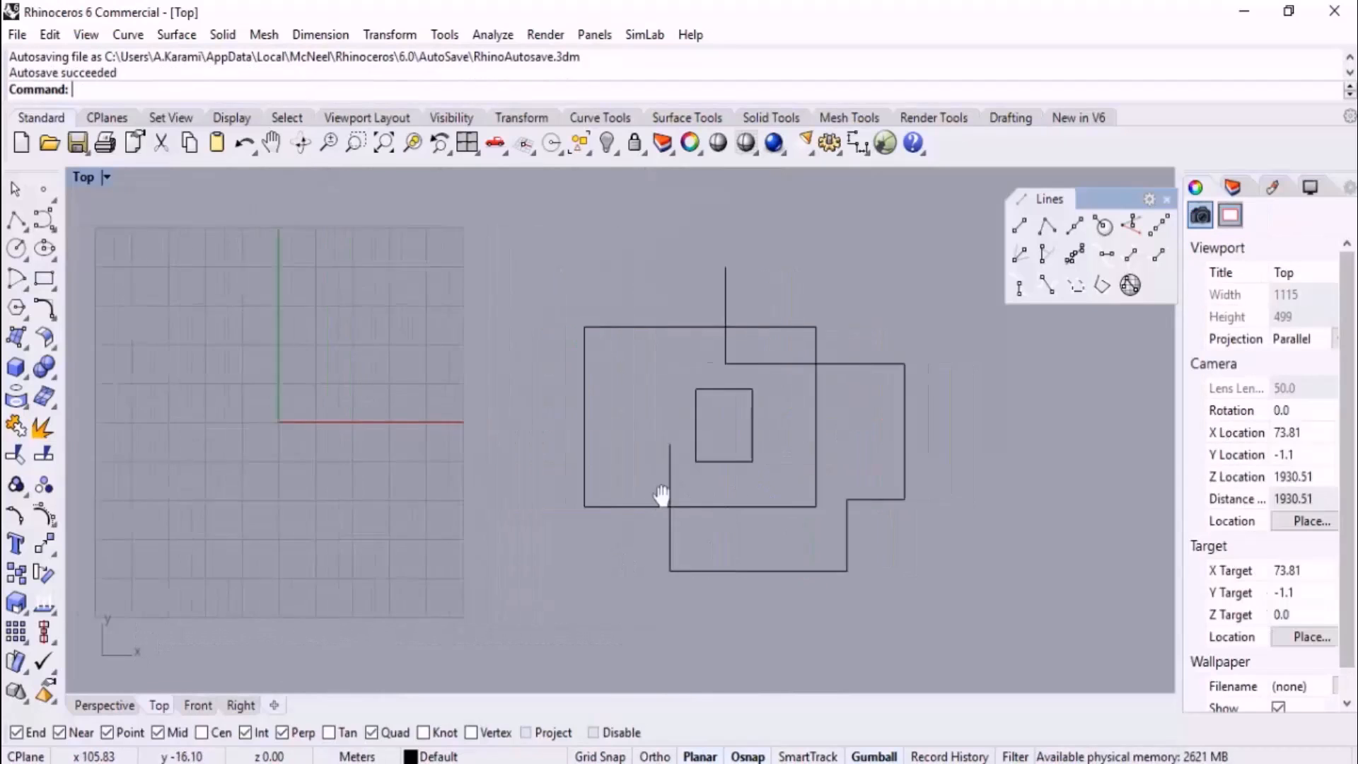
pyautogui.scroll(3, 640, 426)
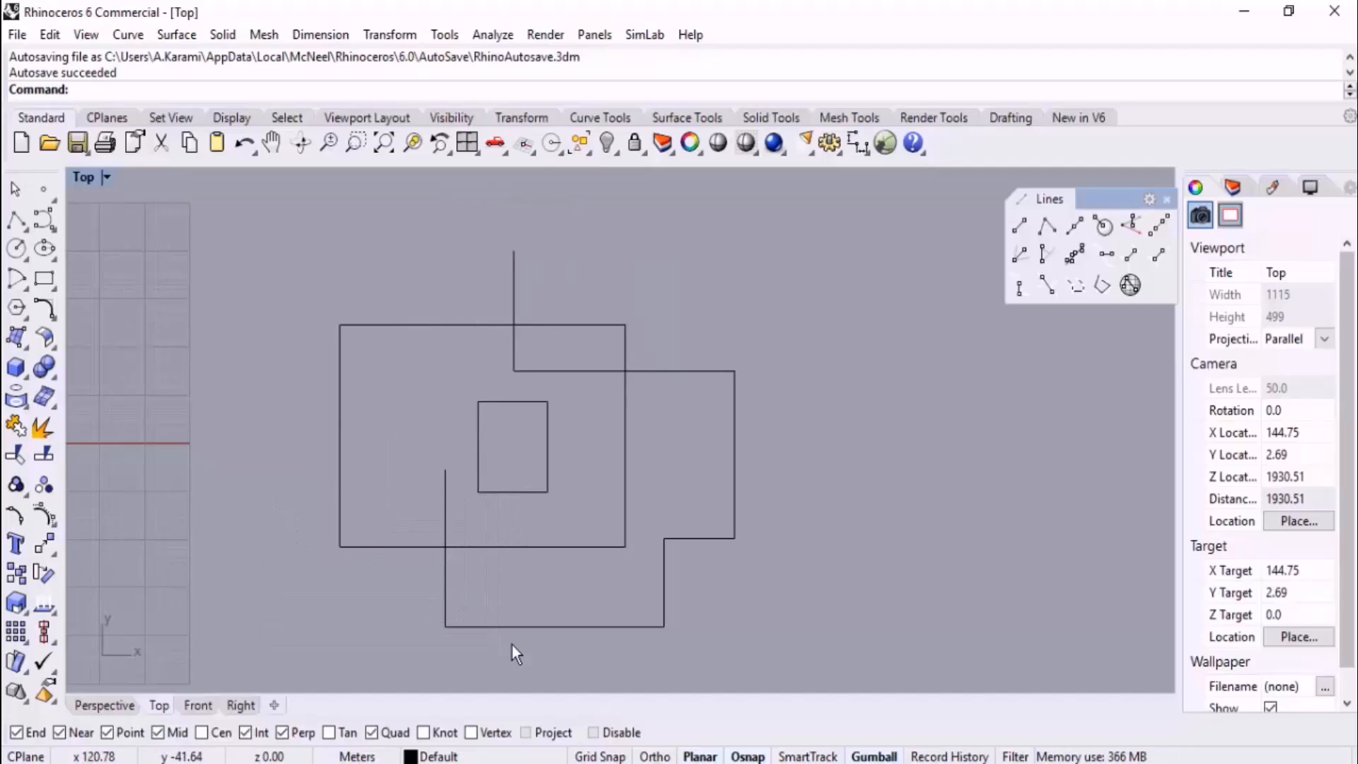
# - Try window selections around the small rectangle, partly covered curves, both rectangles, and the small rectangle with the polyline, clearing each selection
pyautogui.moveTo(430, 335); pyautogui.dragTo(597, 524)
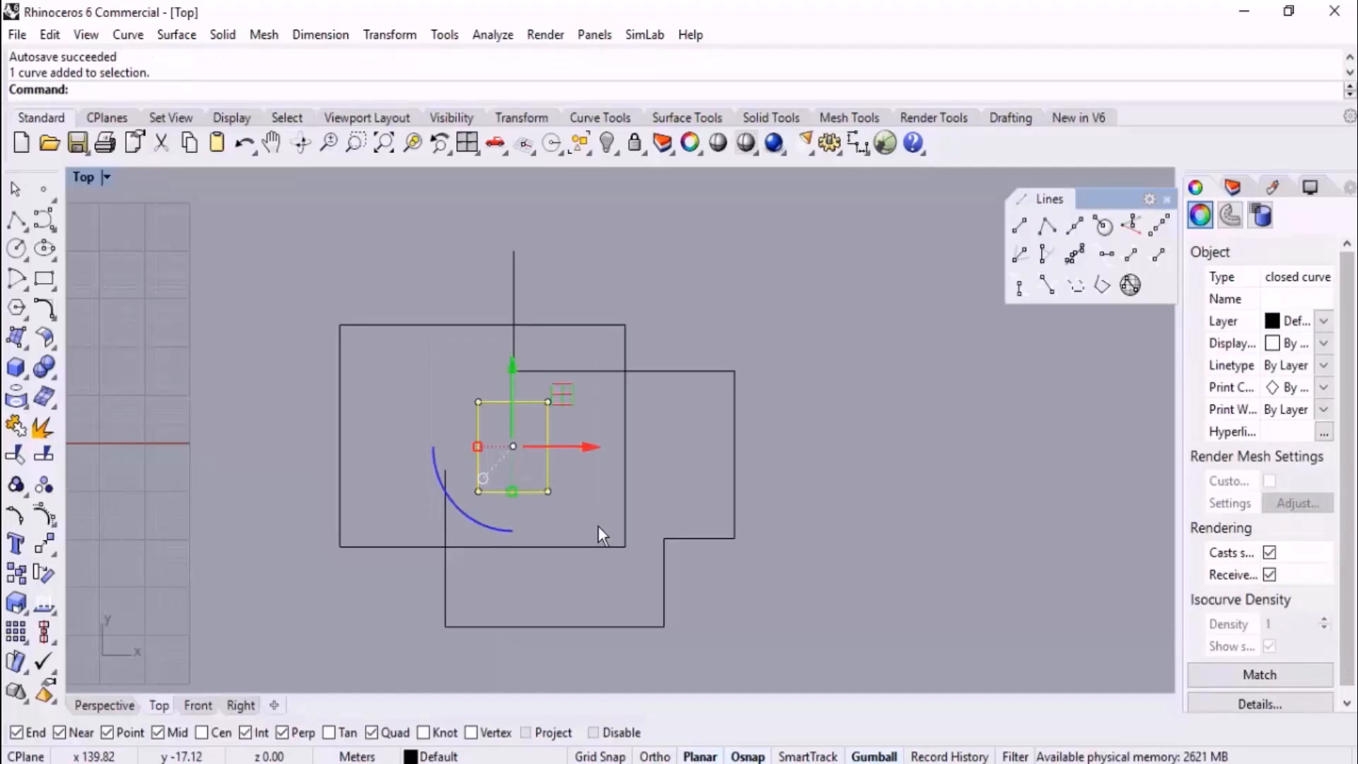
pyautogui.click(725, 257)
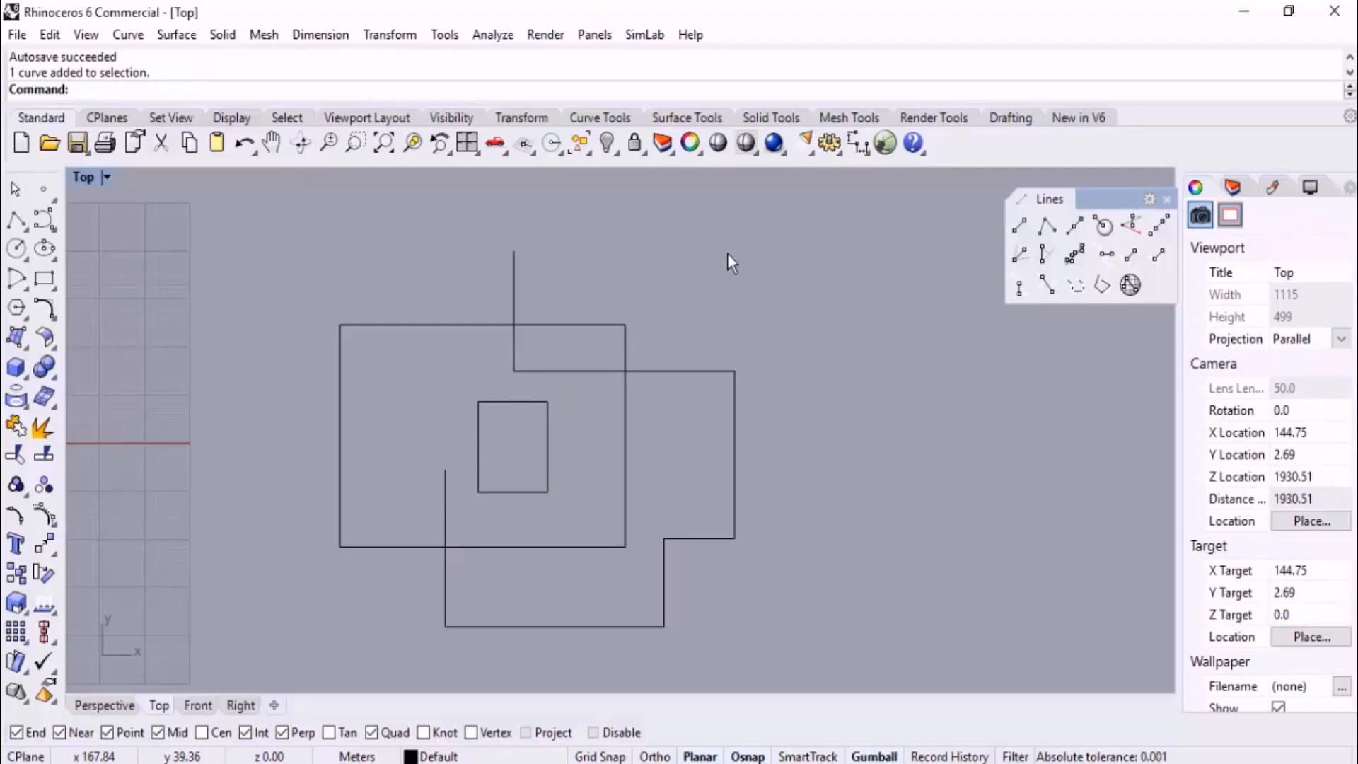
pyautogui.moveTo(223, 233); pyautogui.dragTo(425, 406)
pyautogui.moveTo(413, 215); pyautogui.dragTo(558, 363)
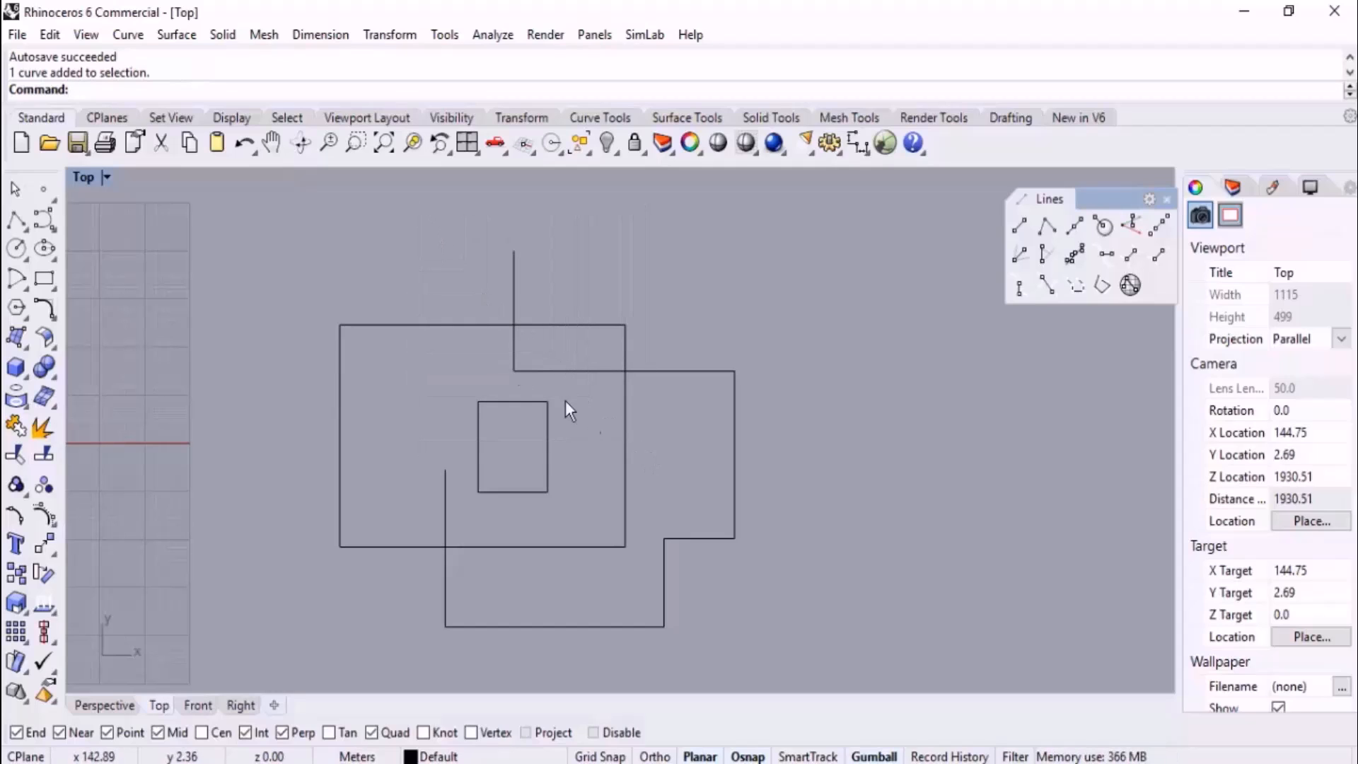
pyautogui.moveTo(290, 273); pyautogui.dragTo(655, 588)
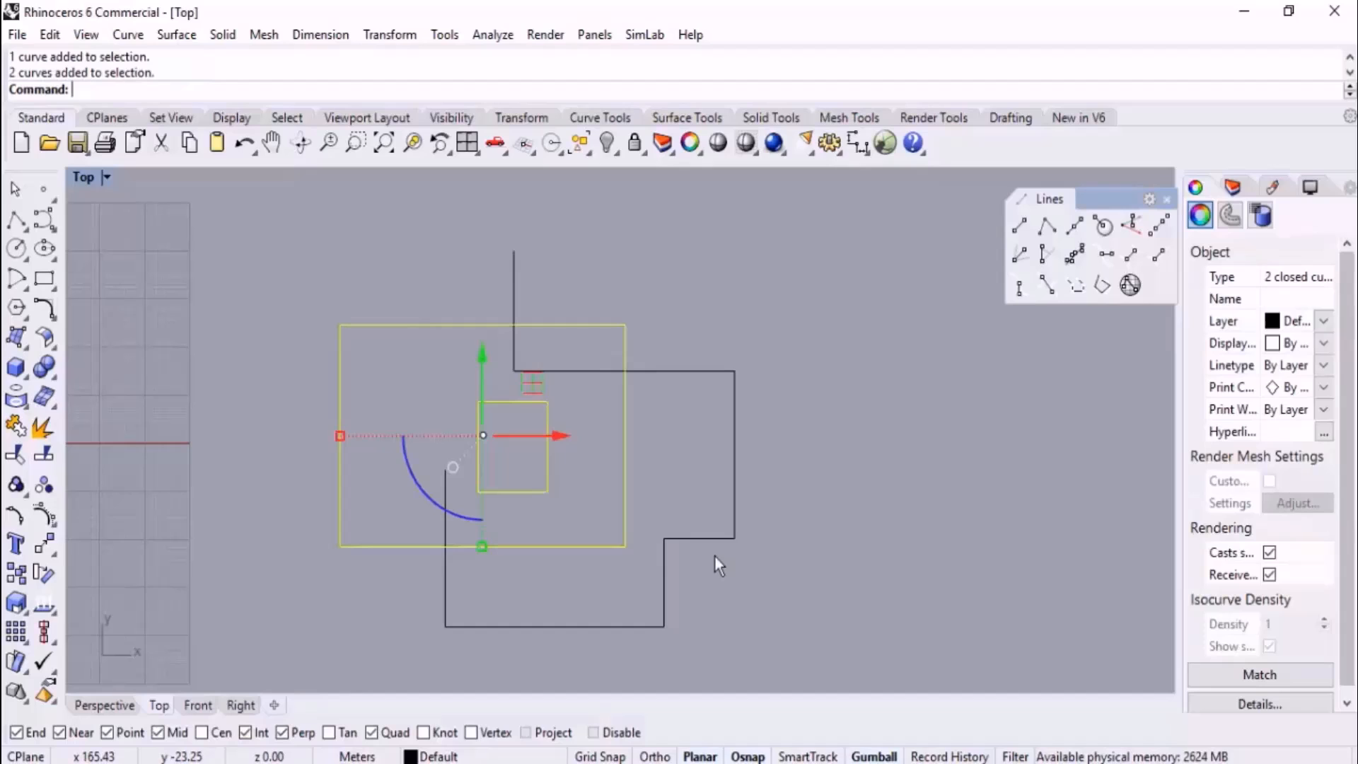
pyautogui.press('Escape')
pyautogui.moveTo(409, 206); pyautogui.dragTo(850, 673)
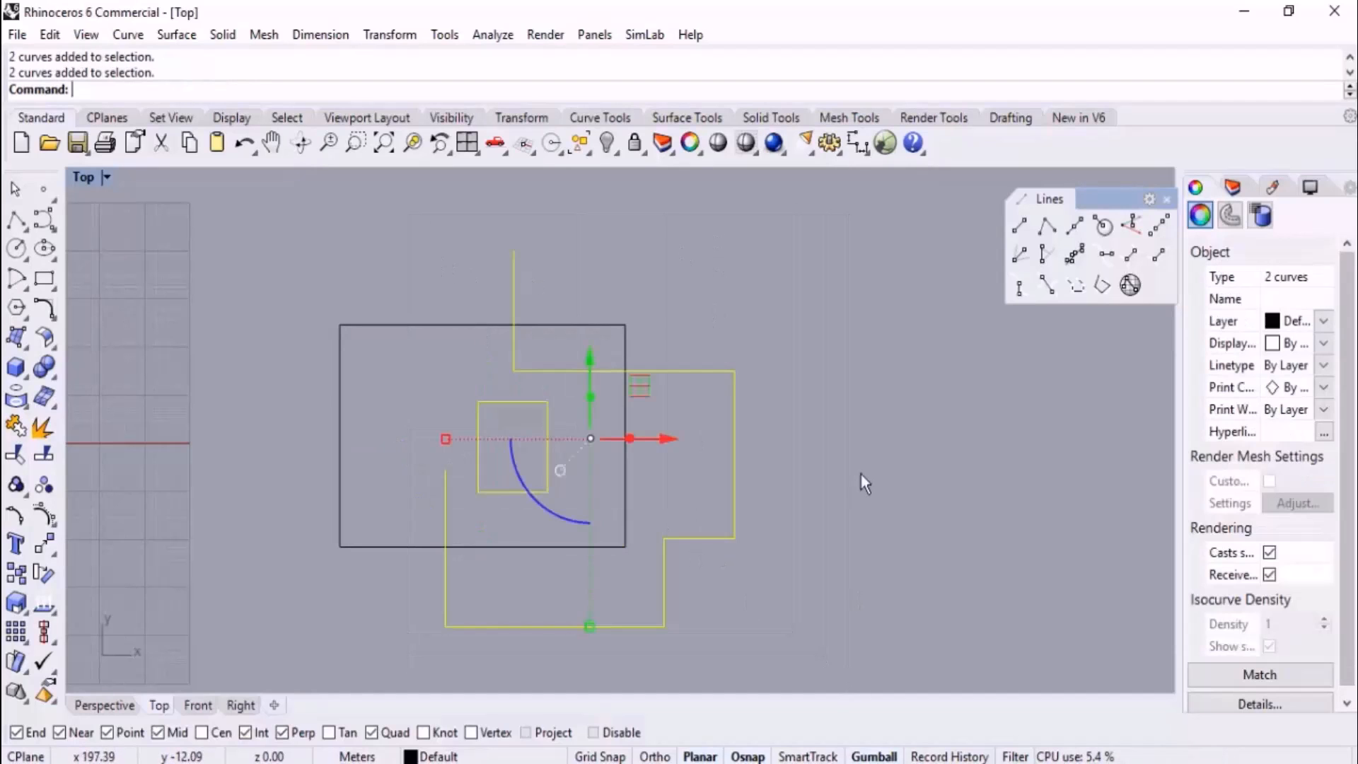
pyautogui.press('Escape')
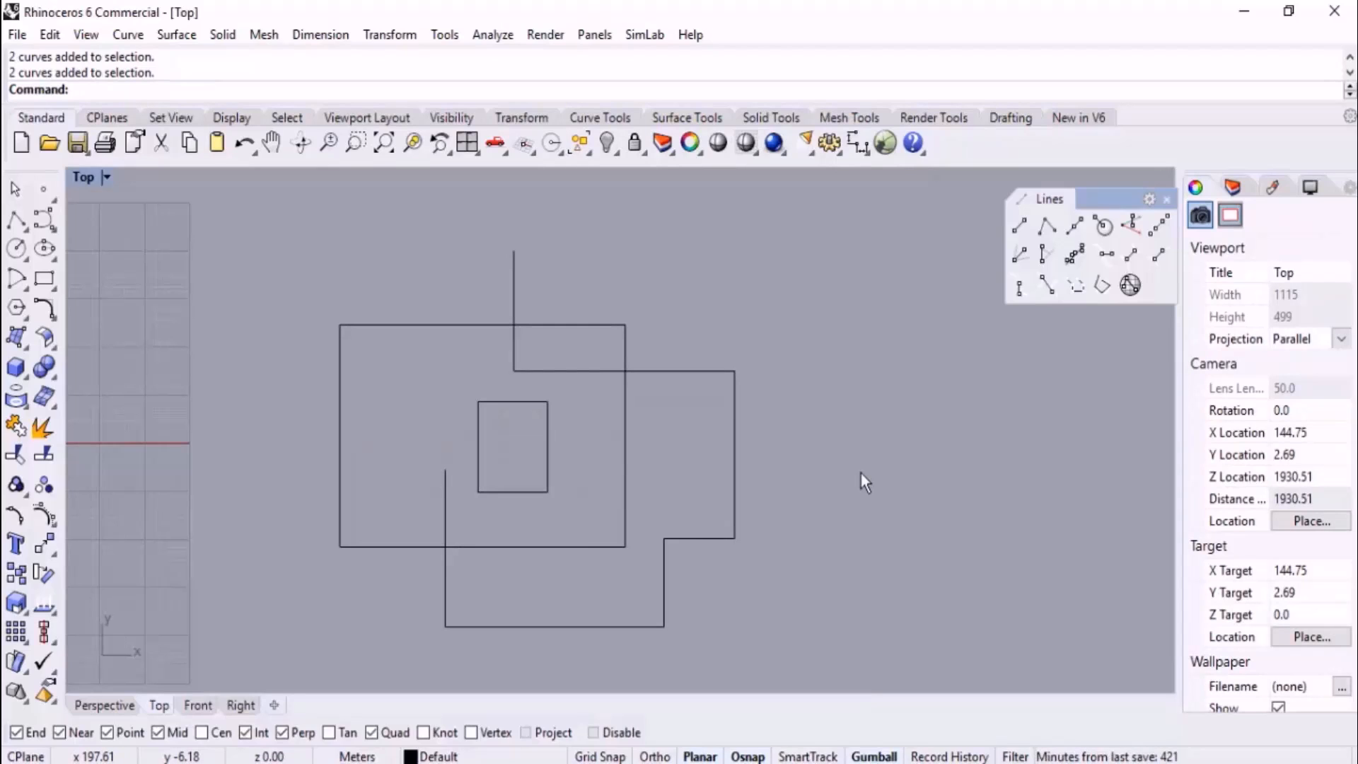
# - Try crossing selections that touch the polyline, two curves and all three curves, pick the polyline alone, and clear the selections
pyautogui.moveTo(695, 227); pyautogui.dragTo(387, 256)
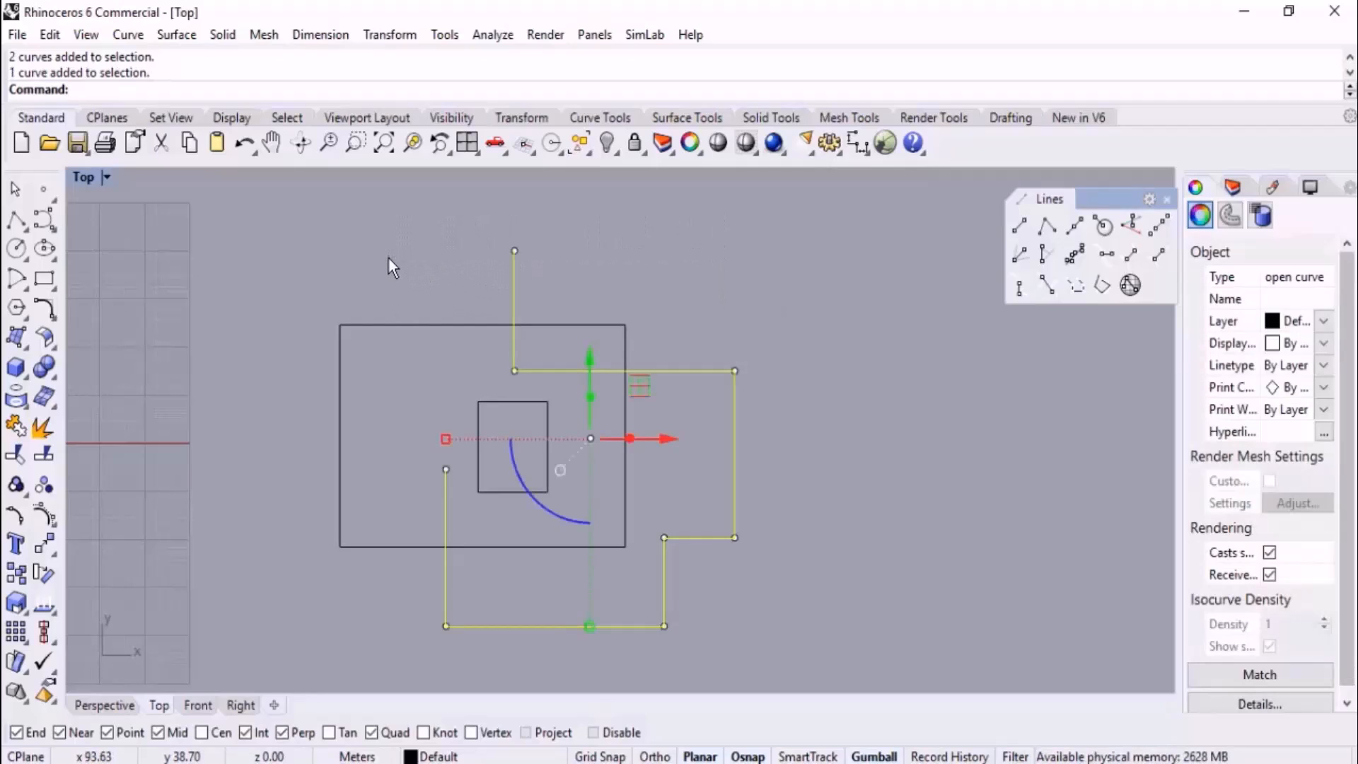
pyautogui.moveTo(726, 245); pyautogui.dragTo(601, 360)
pyautogui.moveTo(788, 269); pyautogui.dragTo(608, 426)
pyautogui.click(847, 336)
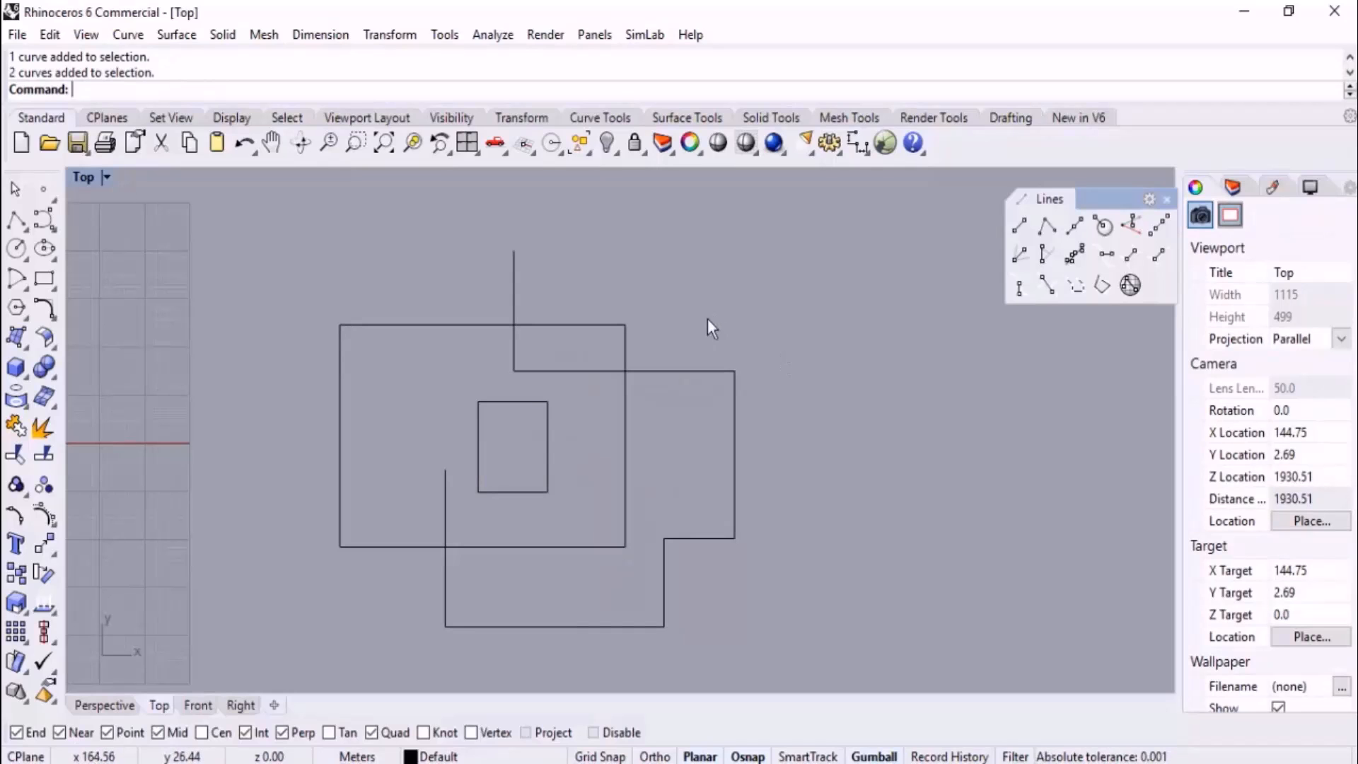
pyautogui.moveTo(711, 302); pyautogui.dragTo(543, 446)
pyautogui.click(873, 376)
pyautogui.moveTo(754, 479); pyautogui.dragTo(761, 422, button='right')
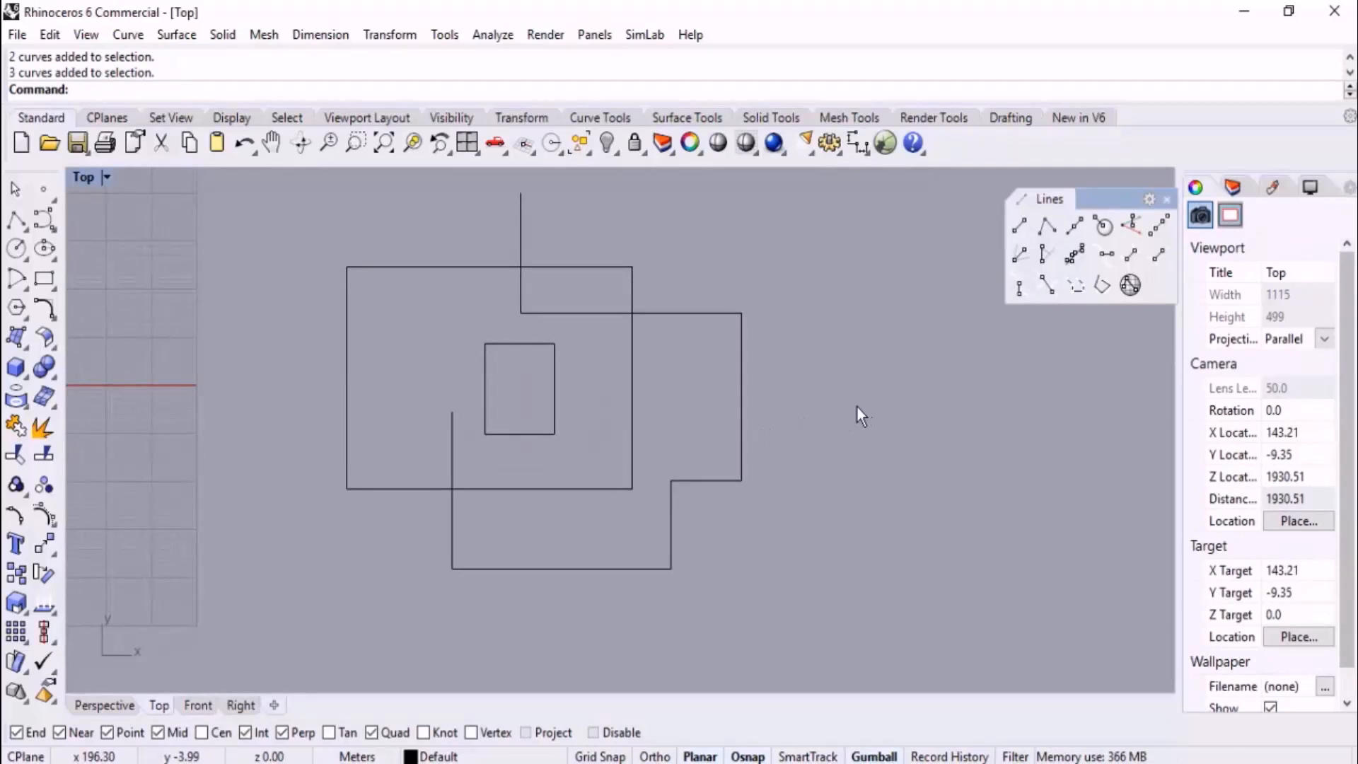
pyautogui.press('Home')
pyautogui.click(516, 289)
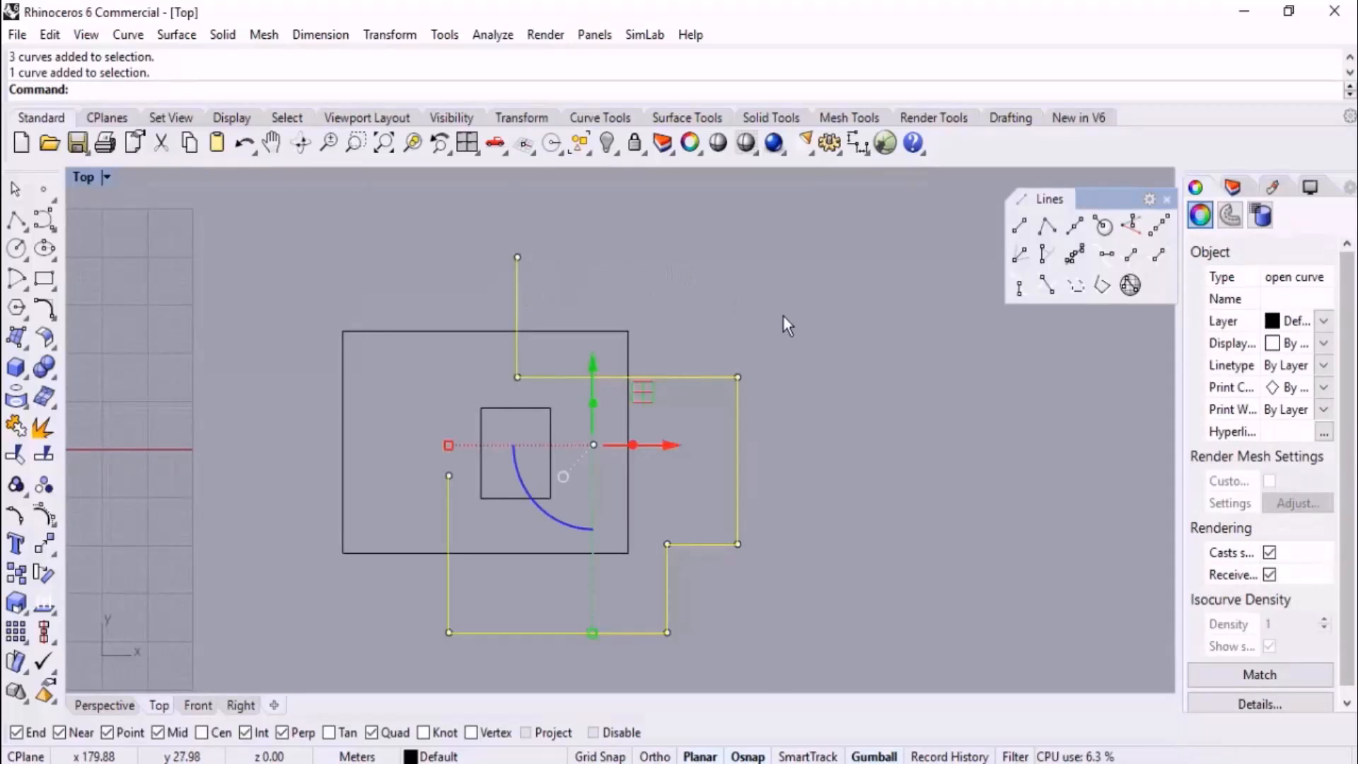
pyautogui.click(861, 327)
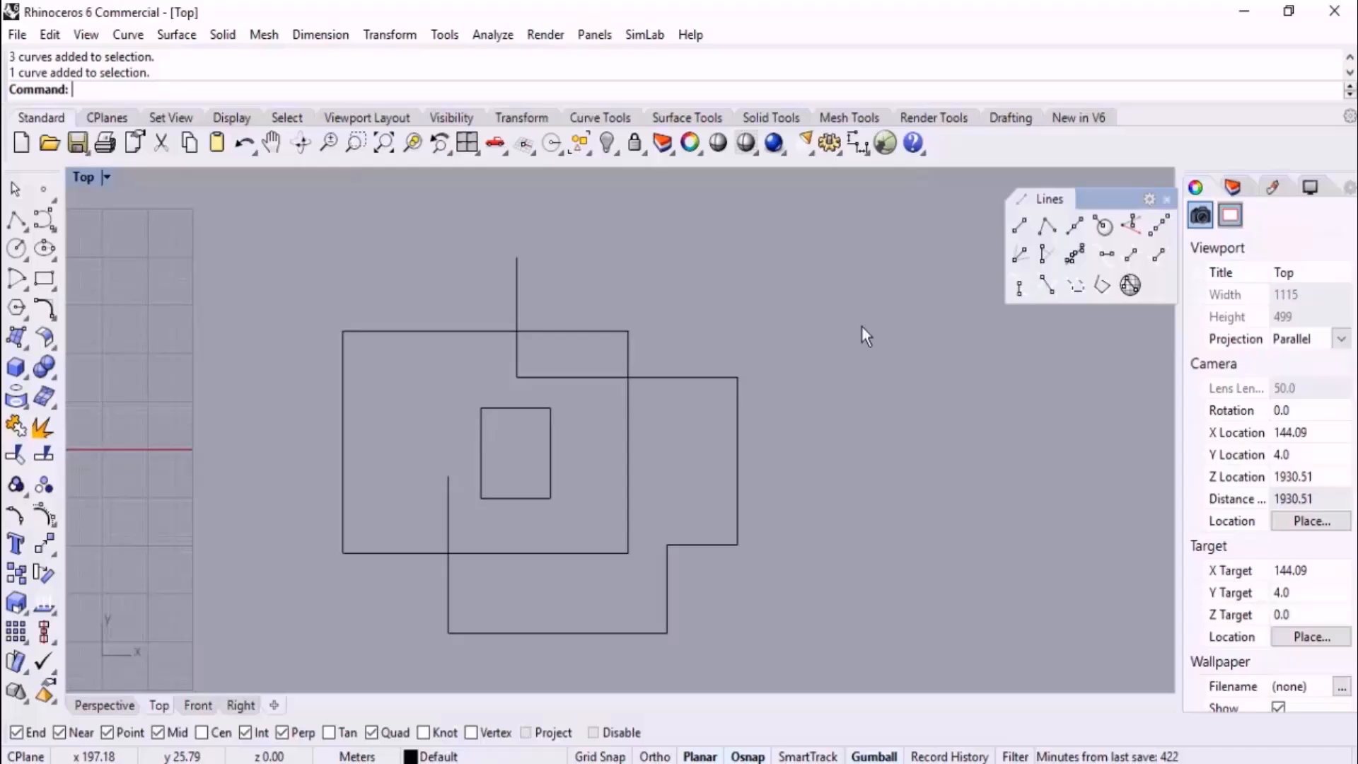
# - Delete both rectangles and the polyline with one crossing selection
pyautogui.scroll(-3, 694, 324)
pyautogui.moveTo(787, 331); pyautogui.dragTo(721, 325, button='right')
pyautogui.moveTo(701, 257); pyautogui.dragTo(372, 548)
pyautogui.press('Delete')
# - Draw a rectangle right of the grid and a larger one to its lower right, starting on the first one's right edge
pyautogui.click(43, 279)
pyautogui.click(510, 317)
pyautogui.click(367, 497)
pyautogui.press('Return')
pyautogui.click(510, 407)
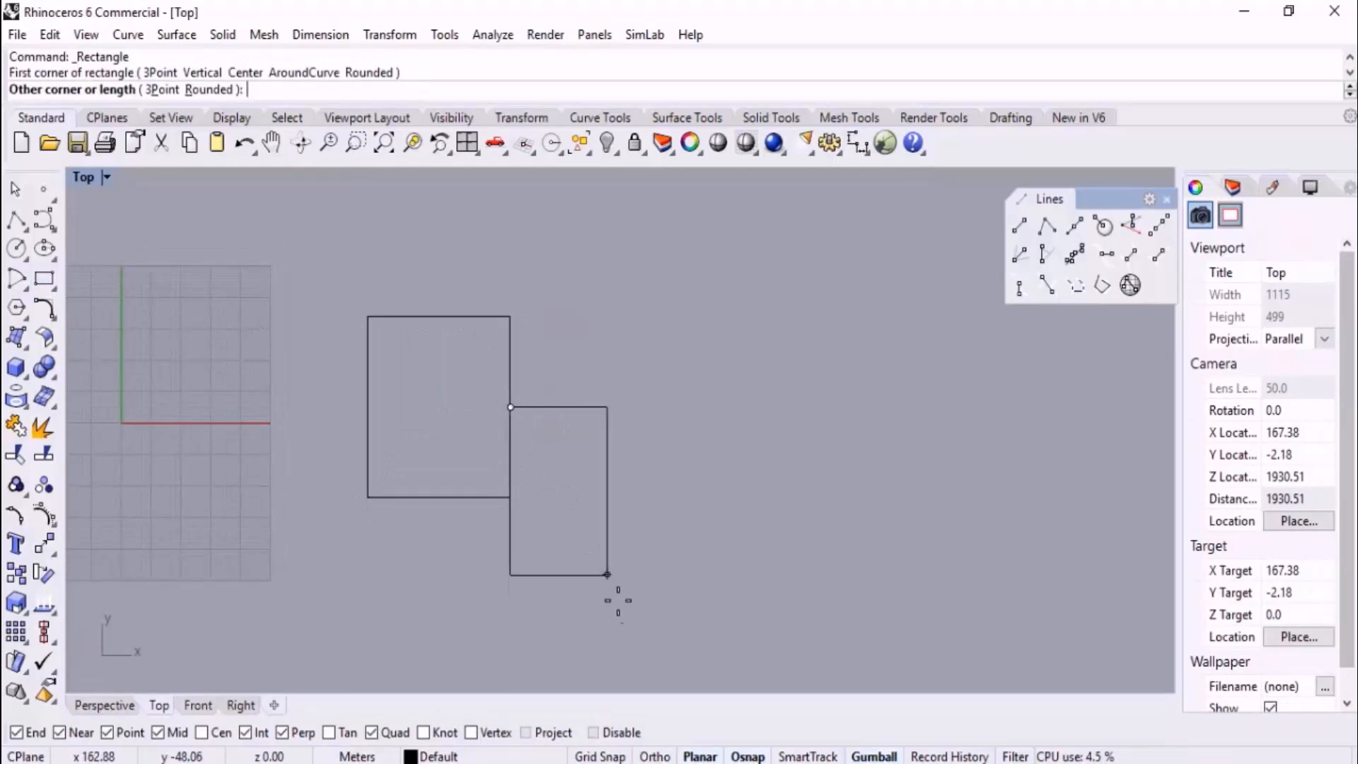
pyautogui.click(692, 646)
# - Draw two more rectangles starting on the shared vertical edge, a small one to the lower left and a bigger one to the right
pyautogui.press('Return')
pyautogui.click(510, 451)
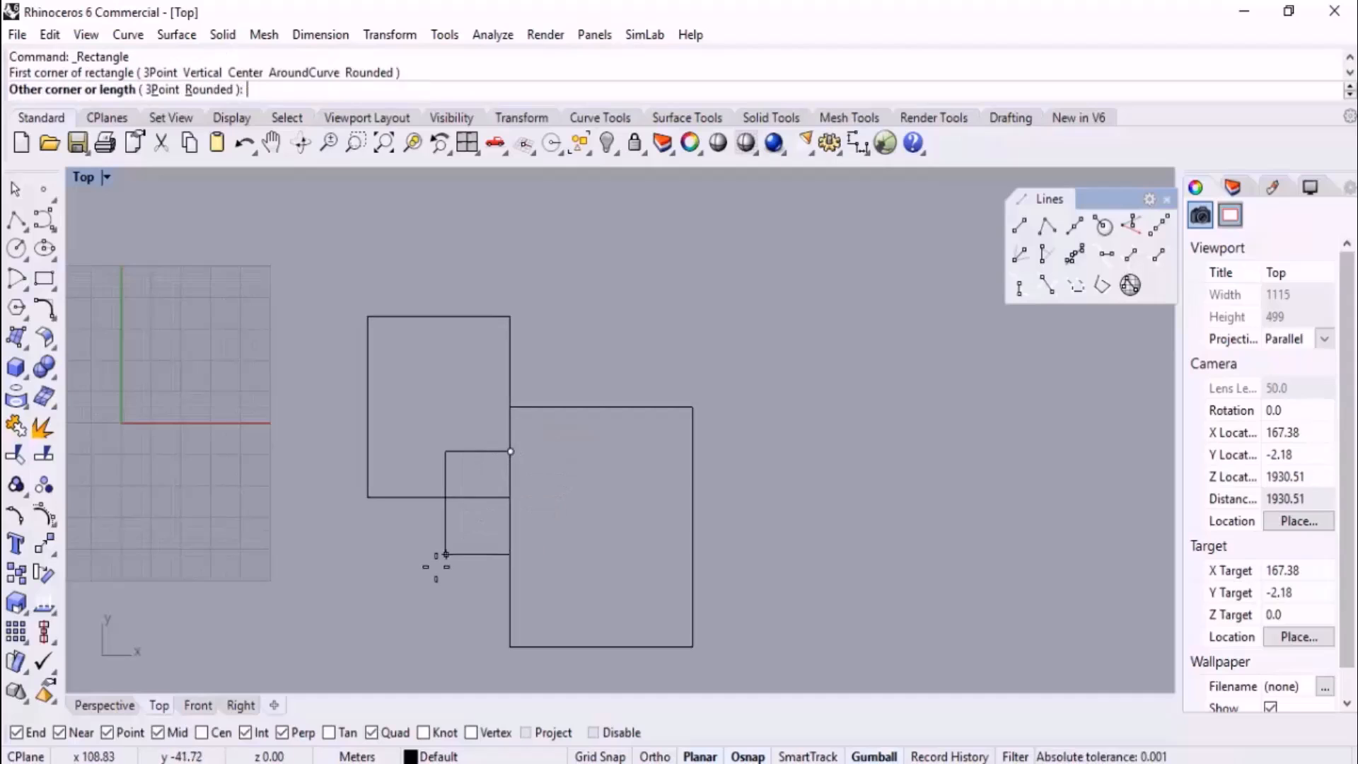
pyautogui.click(426, 577)
pyautogui.press('Return')
pyautogui.click(510, 351)
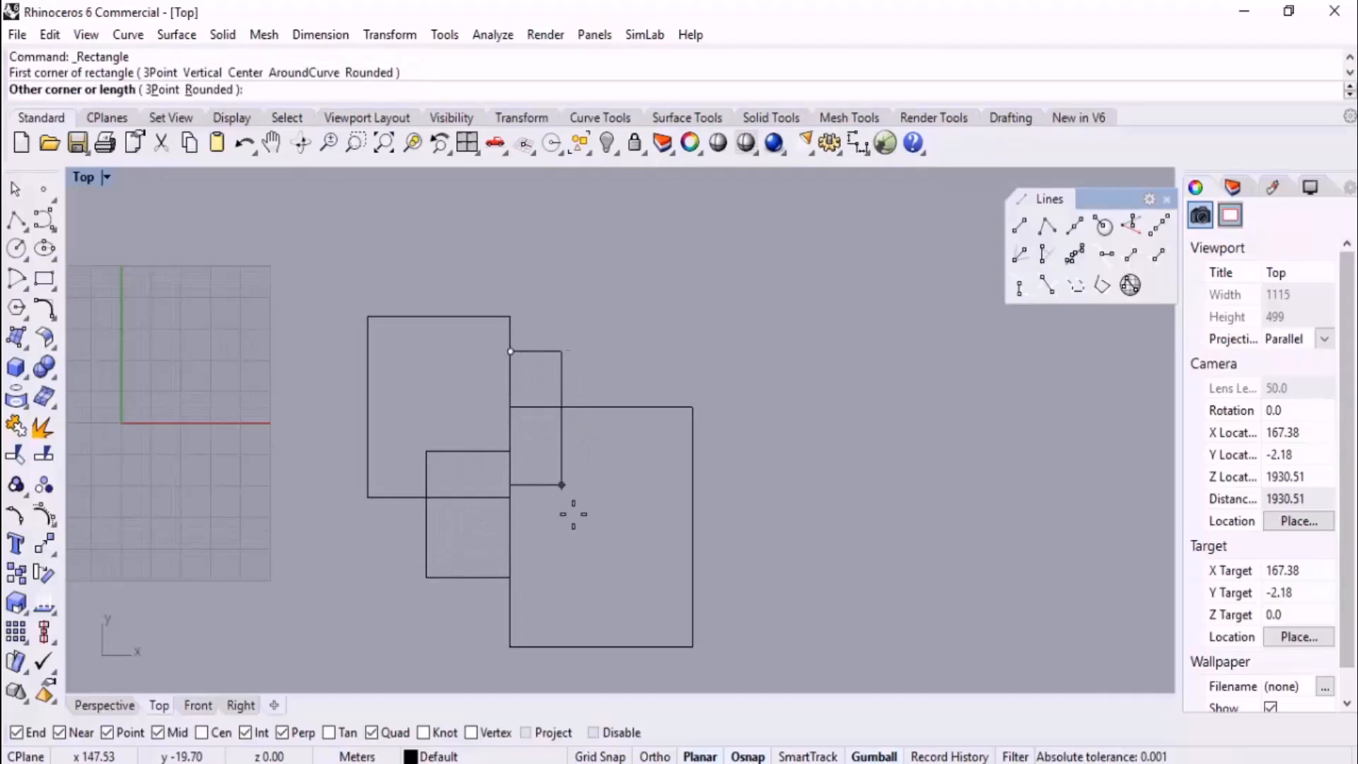
pyautogui.click(636, 550)
# - Change the largest, lower-right rectangle to Layer 01 and deselect it
pyautogui.moveTo(707, 513); pyautogui.dragTo(720, 464, button='right')
pyautogui.scroll(2, 583, 386)
pyautogui.moveTo(596, 395); pyautogui.dragTo(582, 367, button='right')
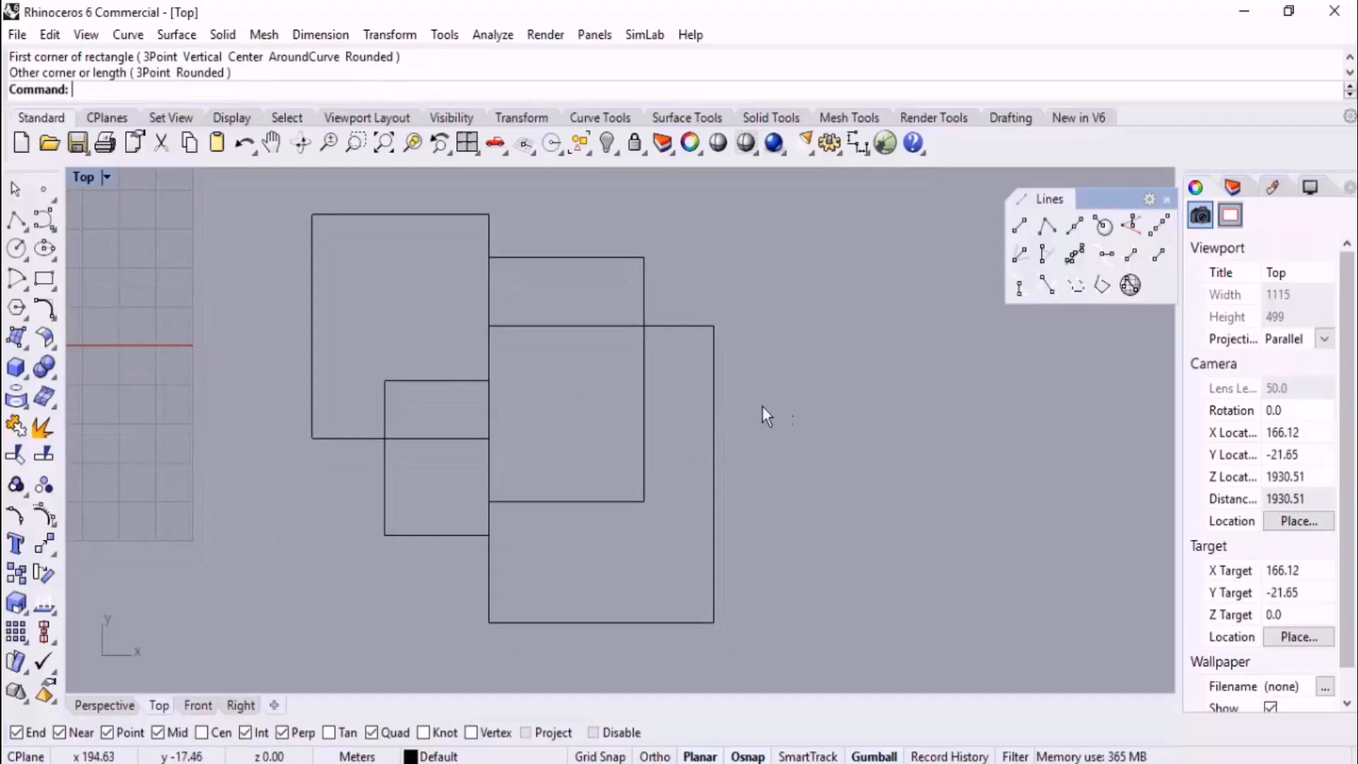
pyautogui.click(714, 467)
pyautogui.click(435, 756)
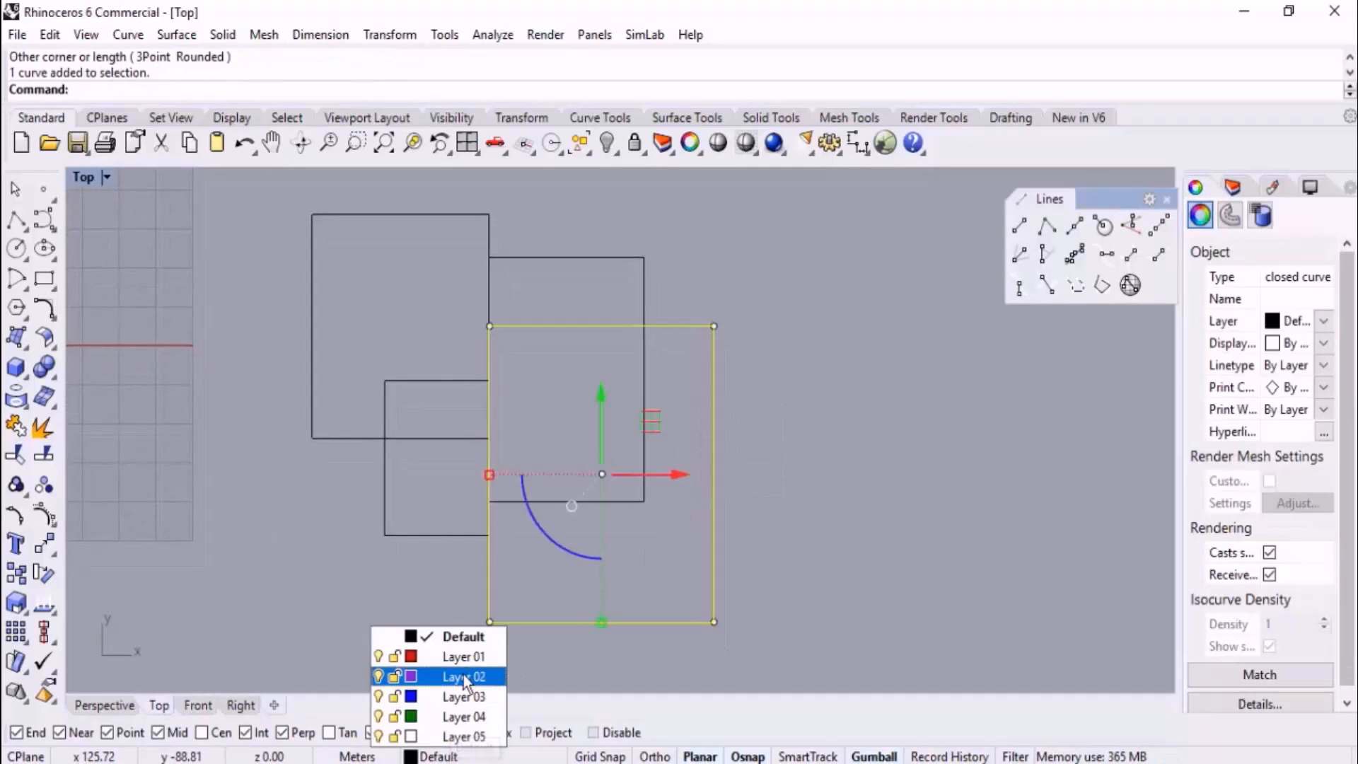
pyautogui.click(459, 652)
pyautogui.click(842, 304)
# - Change the upper-right rectangle to Layer 02 and deselect it
pyautogui.moveTo(682, 227); pyautogui.dragTo(592, 295)
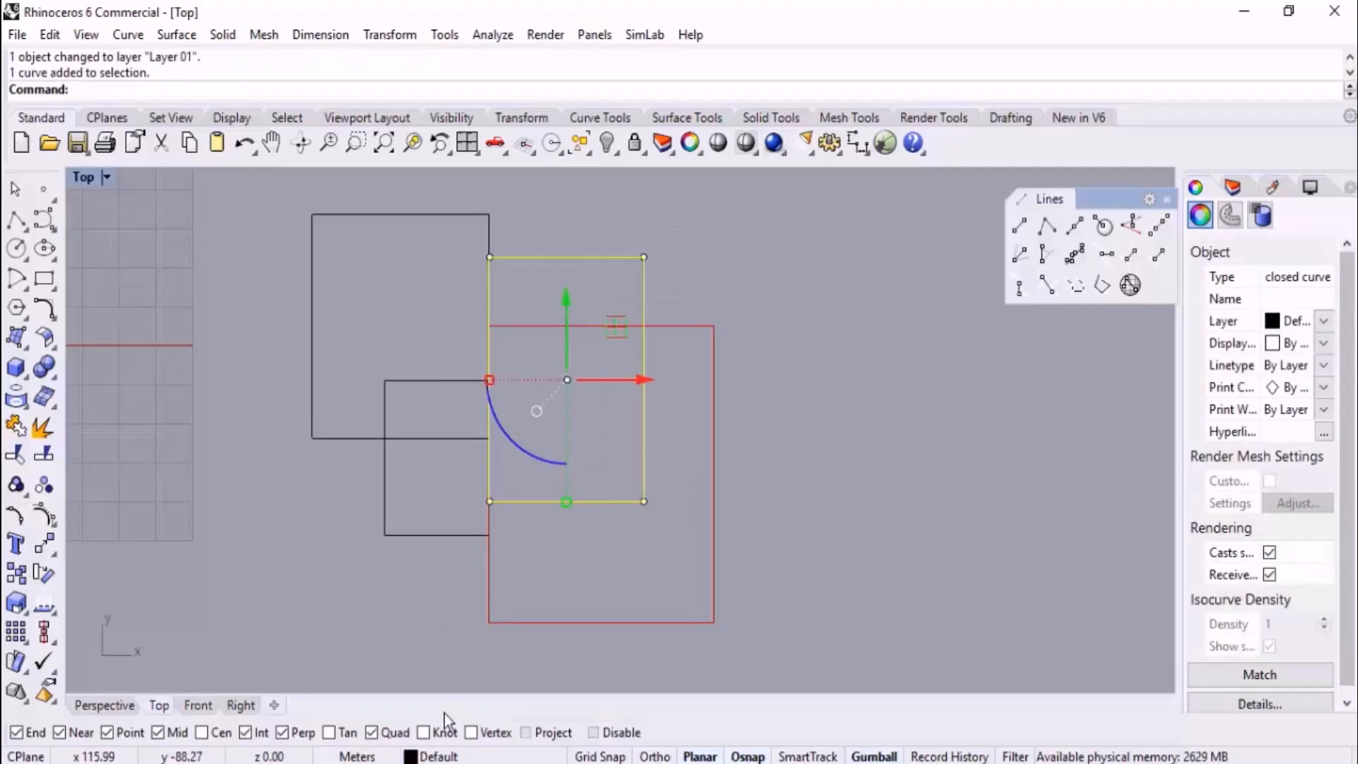
pyautogui.click(453, 756)
pyautogui.click(466, 676)
pyautogui.click(796, 390)
# - Change the upper-left rectangle to Layer 03 and deselect it
pyautogui.click(482, 438)
pyautogui.click(435, 756)
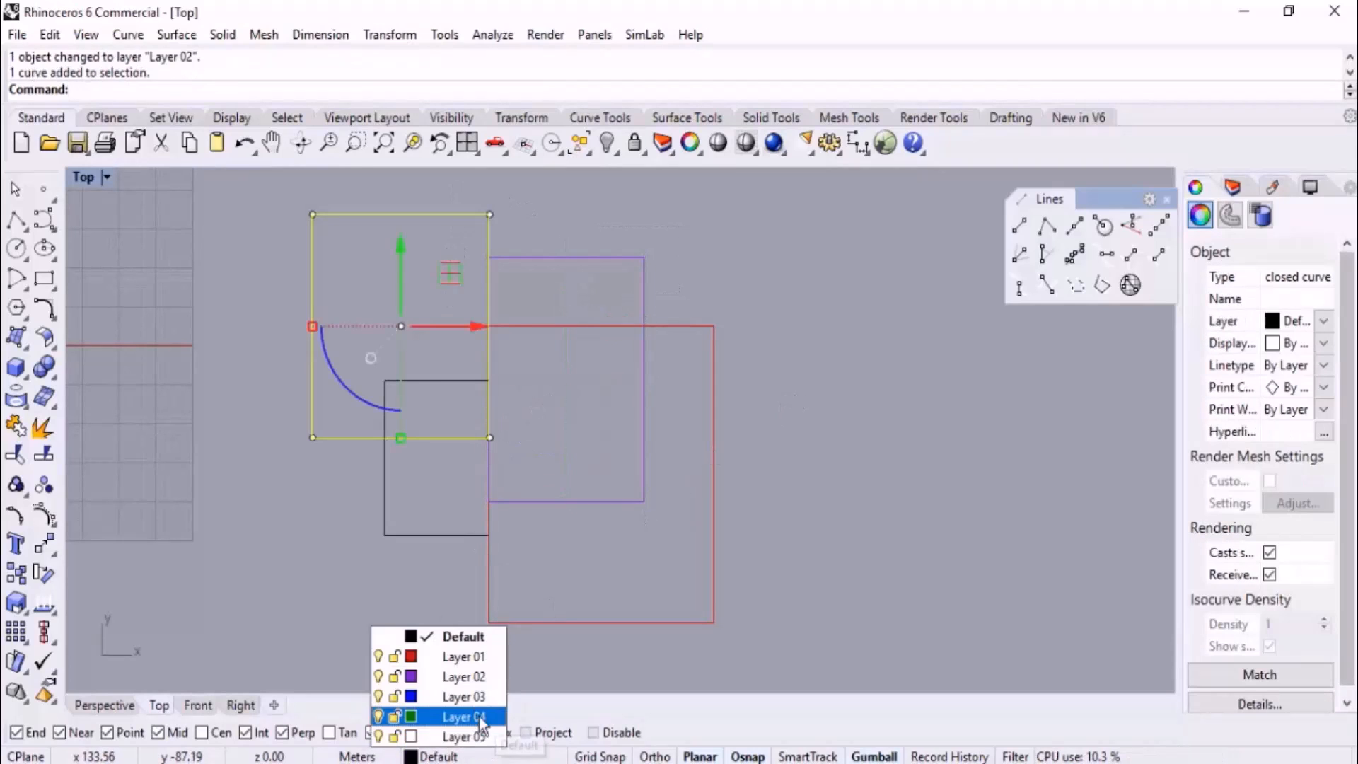
pyautogui.click(460, 699)
pyautogui.click(593, 428)
# - Change the small lower-left rectangle to Layer 05 and deselect it
pyautogui.click(386, 531)
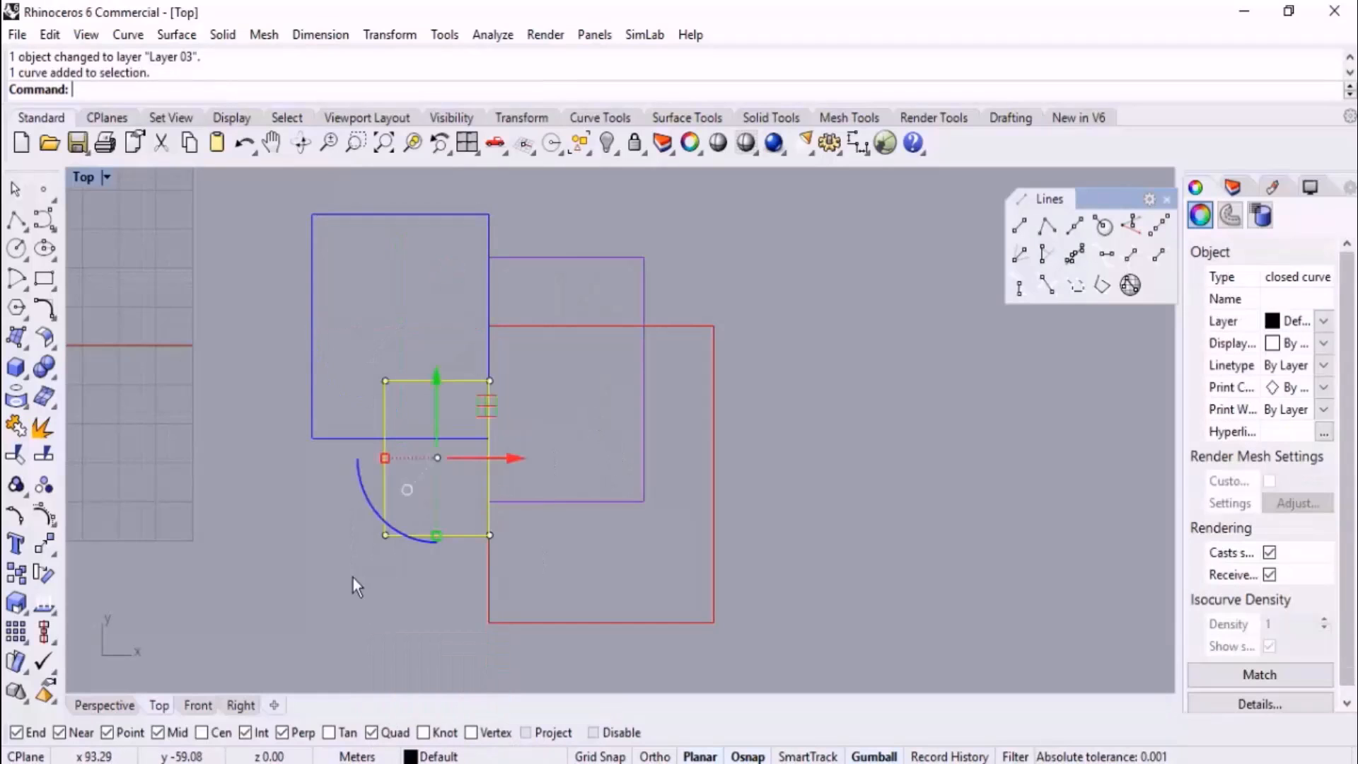
pyautogui.click(453, 756)
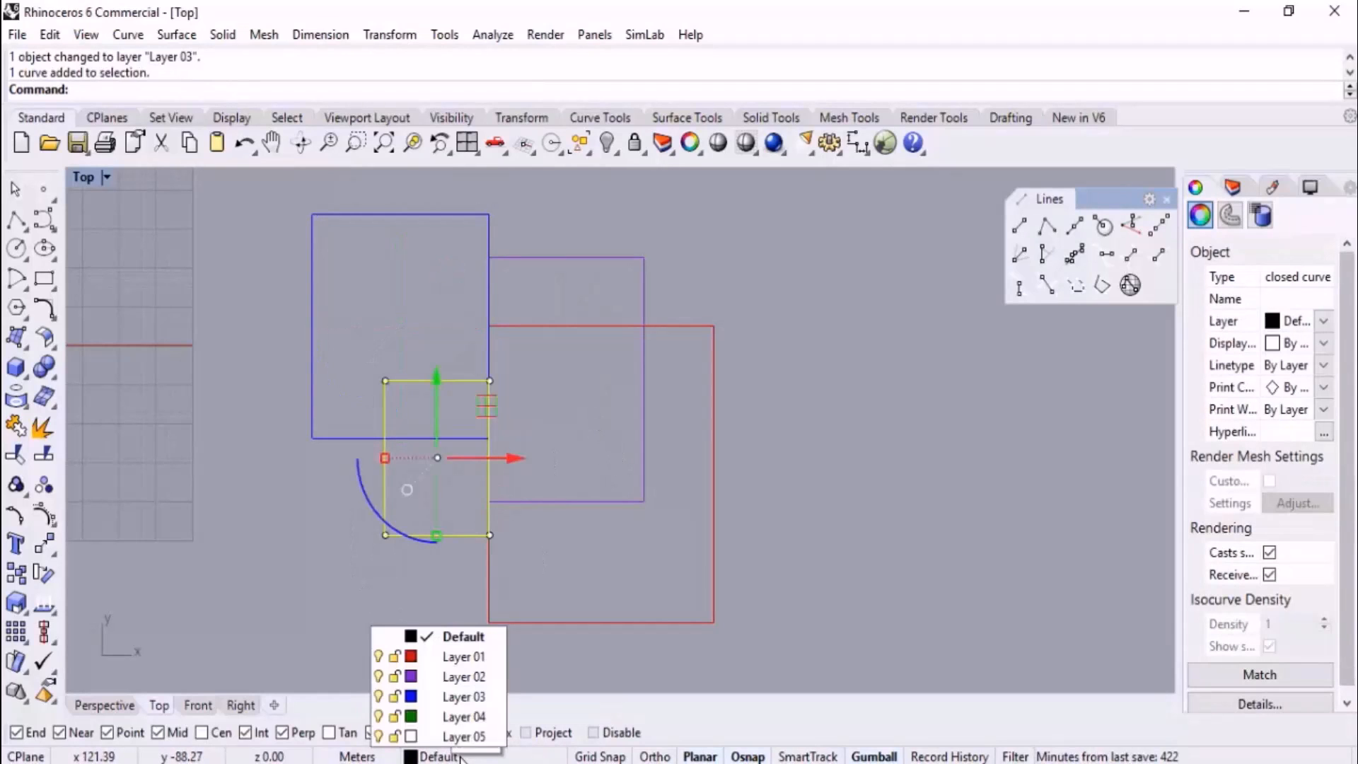
pyautogui.click(459, 737)
pyautogui.click(876, 444)
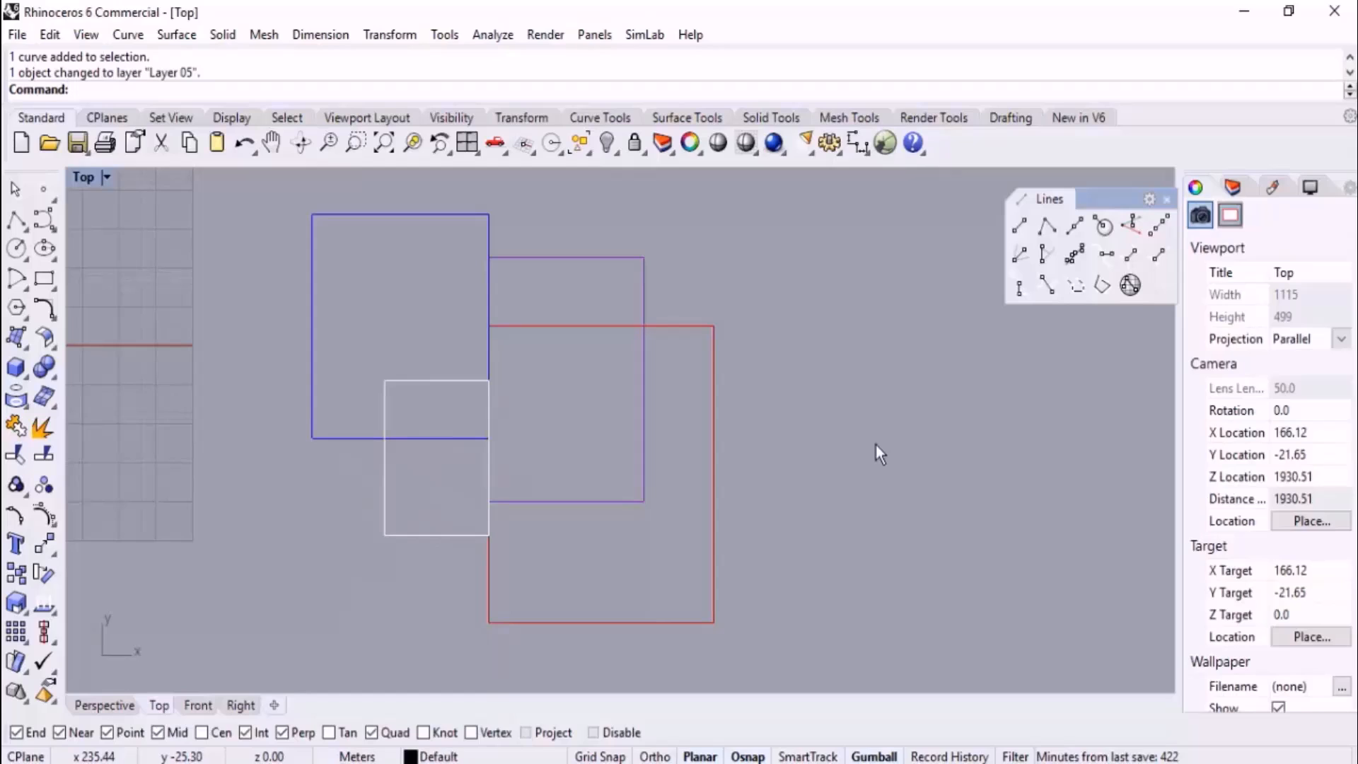
# - Change the upper-left rectangle to Layer 04 and deselect it
pyautogui.scroll(2, 434, 424)
pyautogui.scroll(-2, 651, 396)
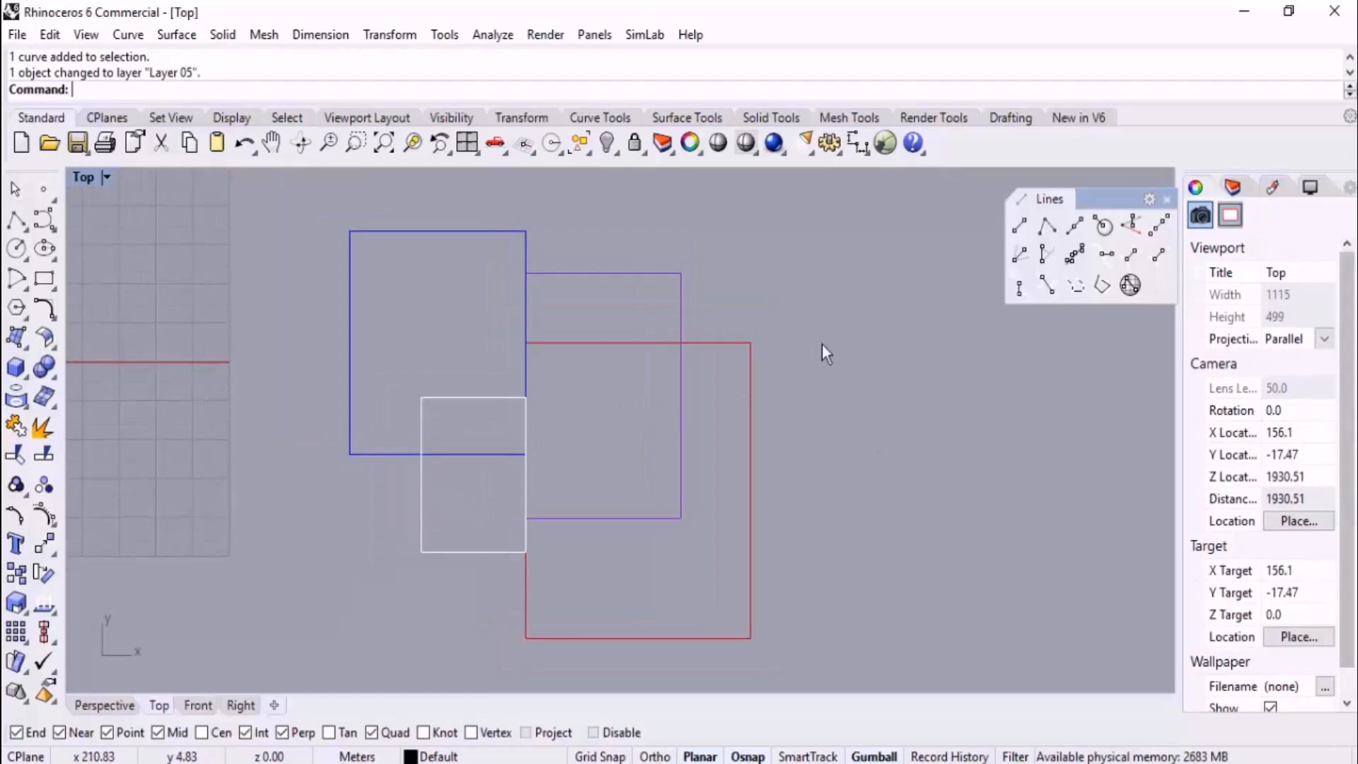
pyautogui.click(350, 331)
pyautogui.click(458, 755)
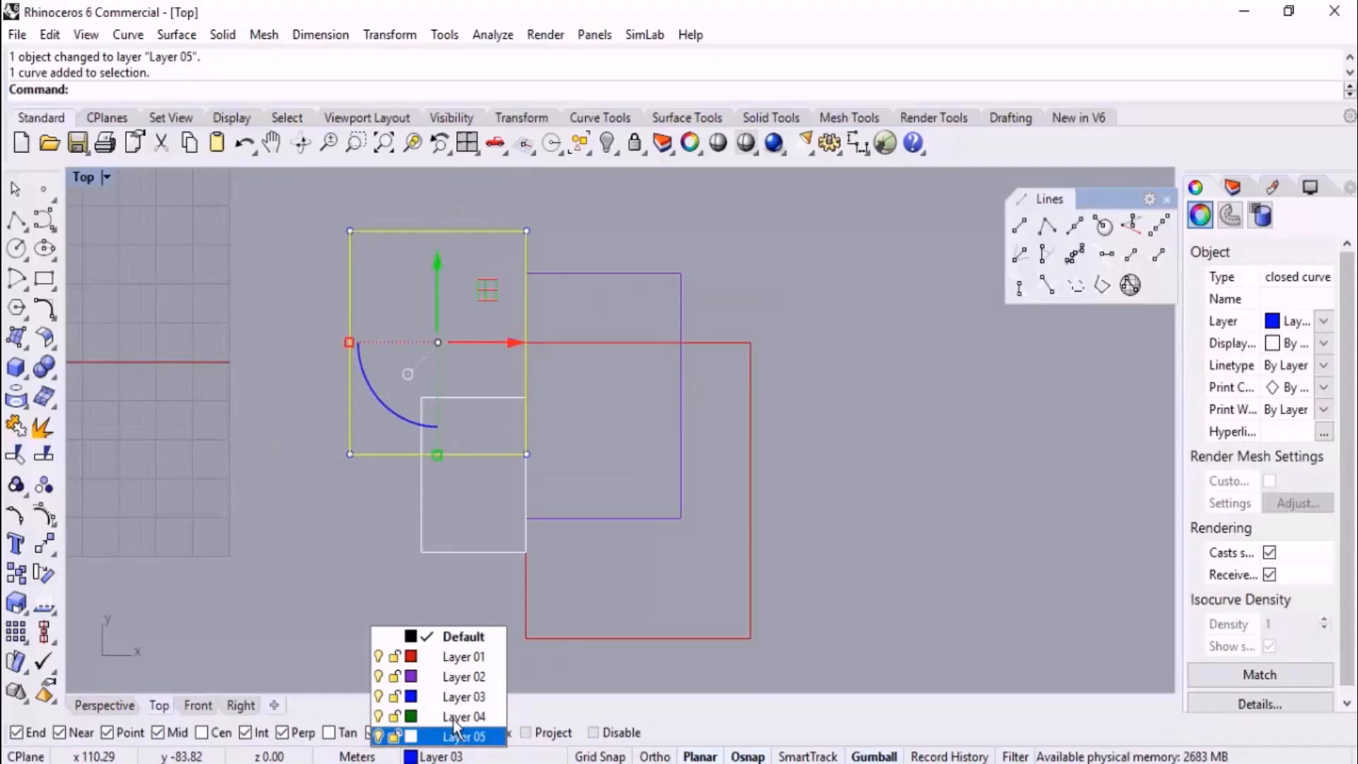
pyautogui.click(460, 716)
pyautogui.click(901, 414)
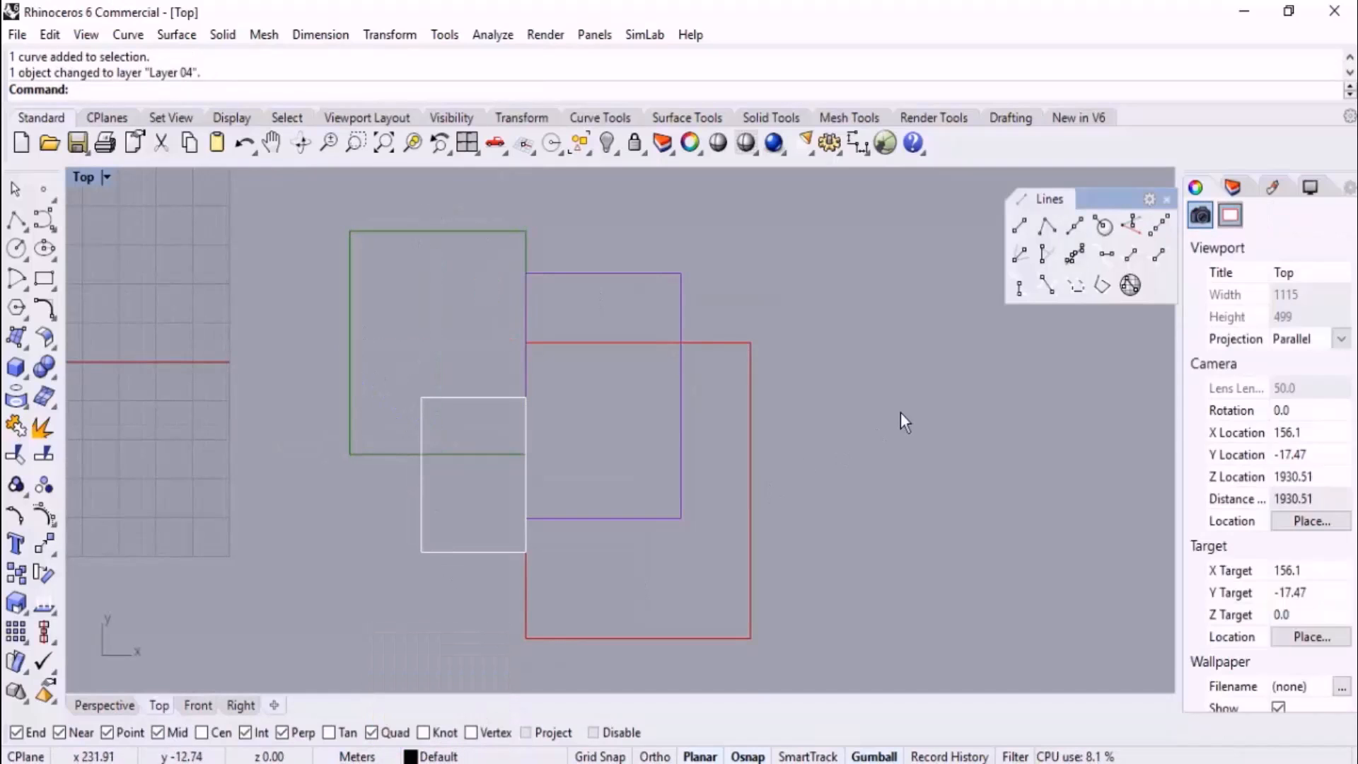
# - List the overlapping curves on the edge shared by the green and purple rectangles, and dismiss the list without choosing one
pyautogui.scroll(1, 559, 220)
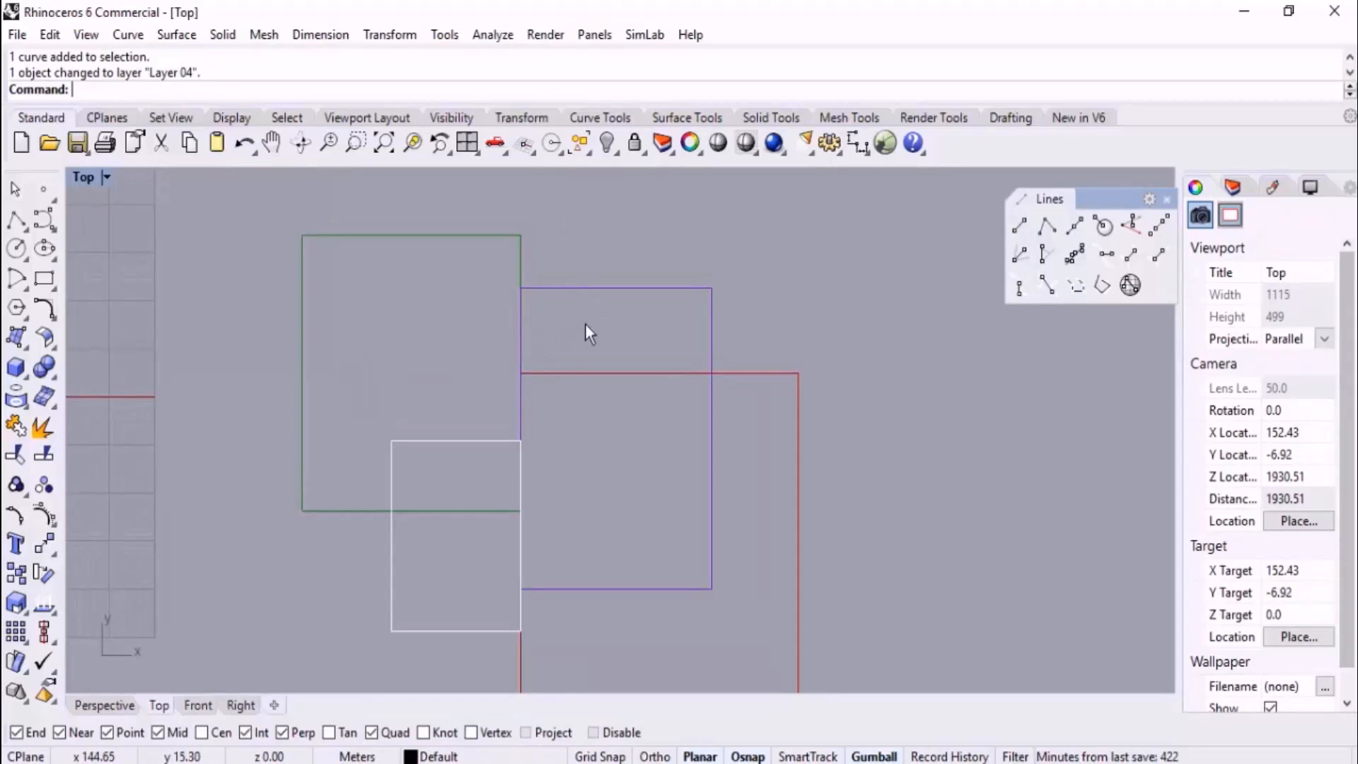
pyautogui.click(520, 322)
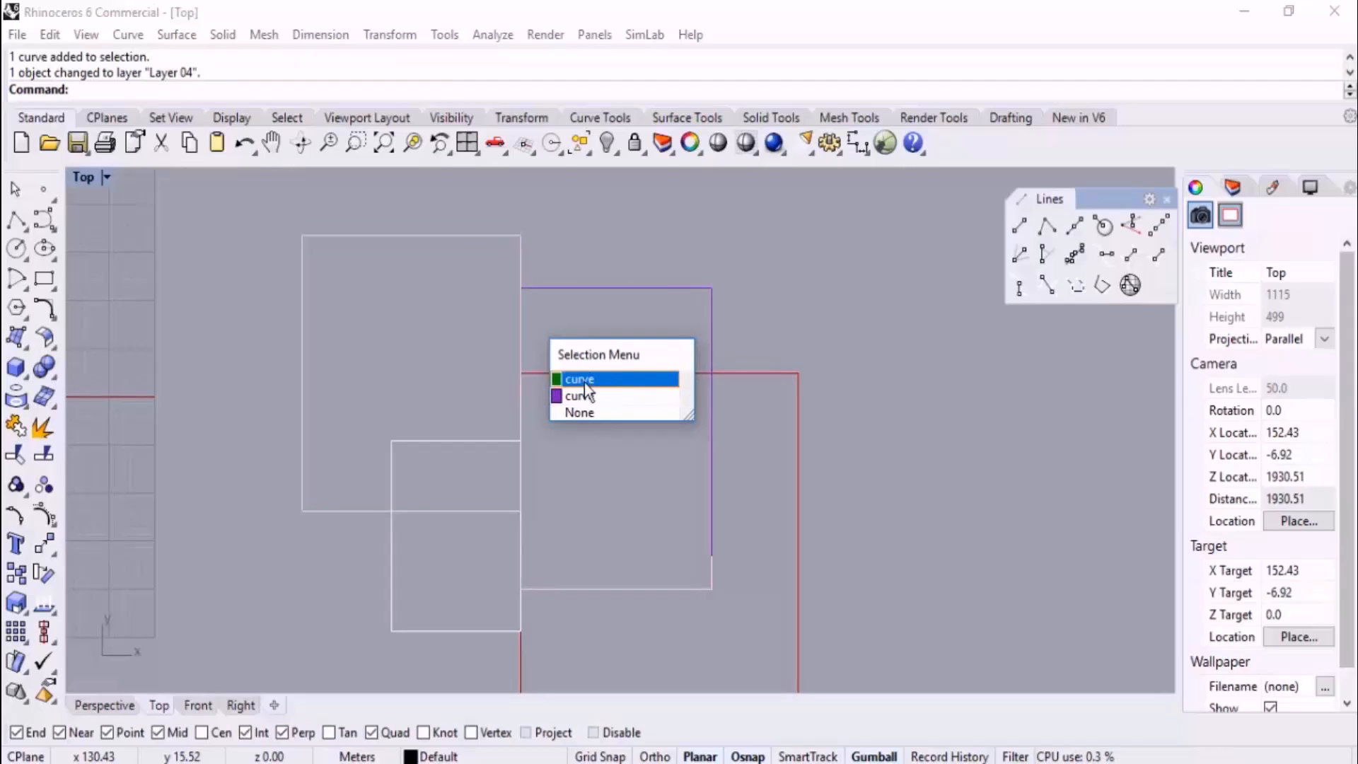
pyautogui.click(889, 265)
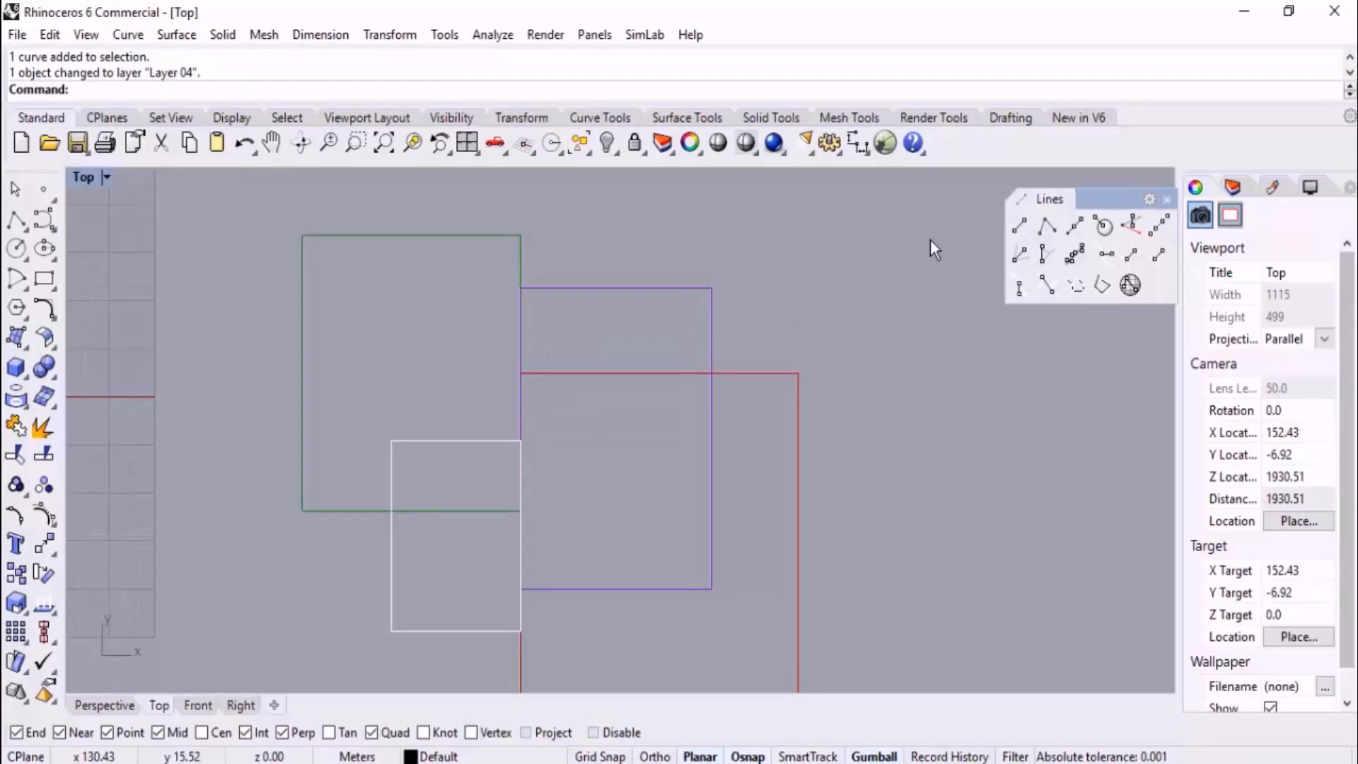
# - Choose the green rectangle from the overlapping curves on the edge shared with the white rectangle, and deselect it
pyautogui.click(520, 469)
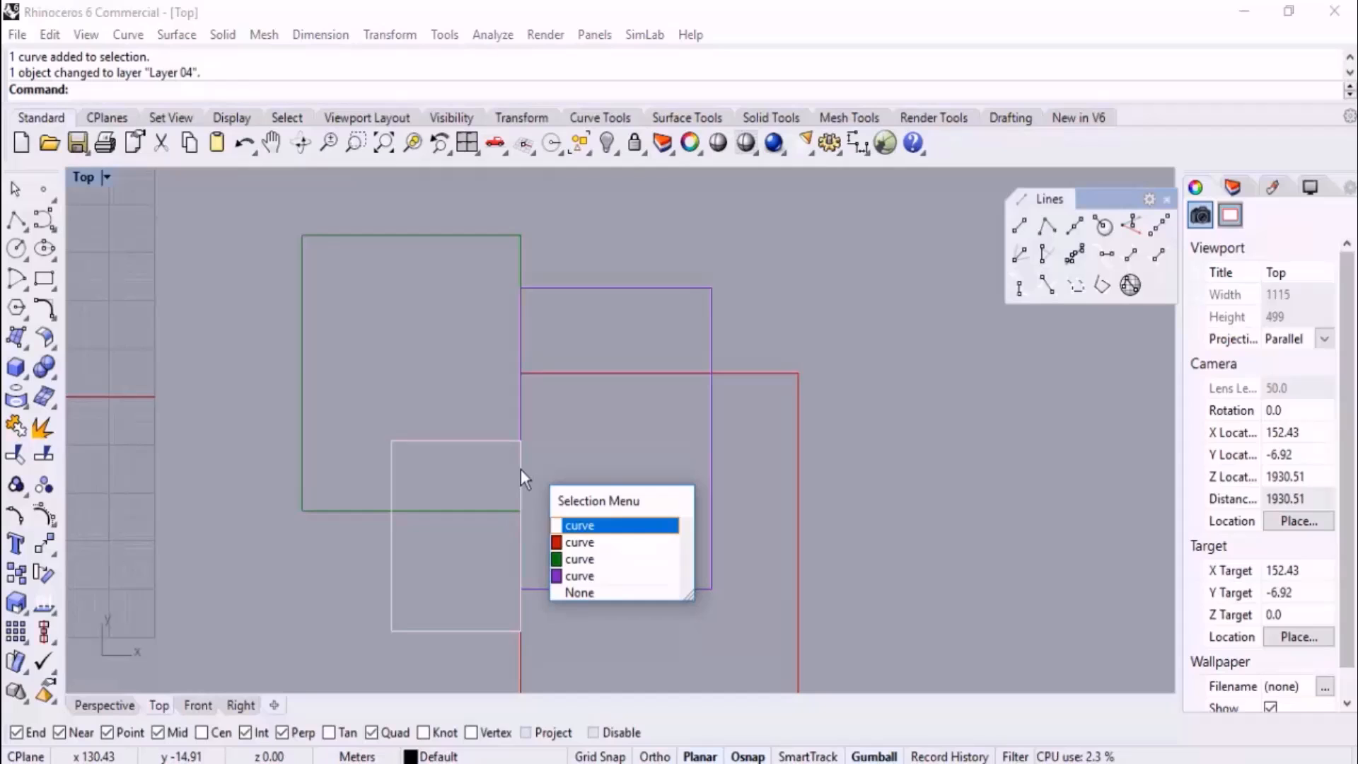
pyautogui.click(589, 560)
pyautogui.click(913, 430)
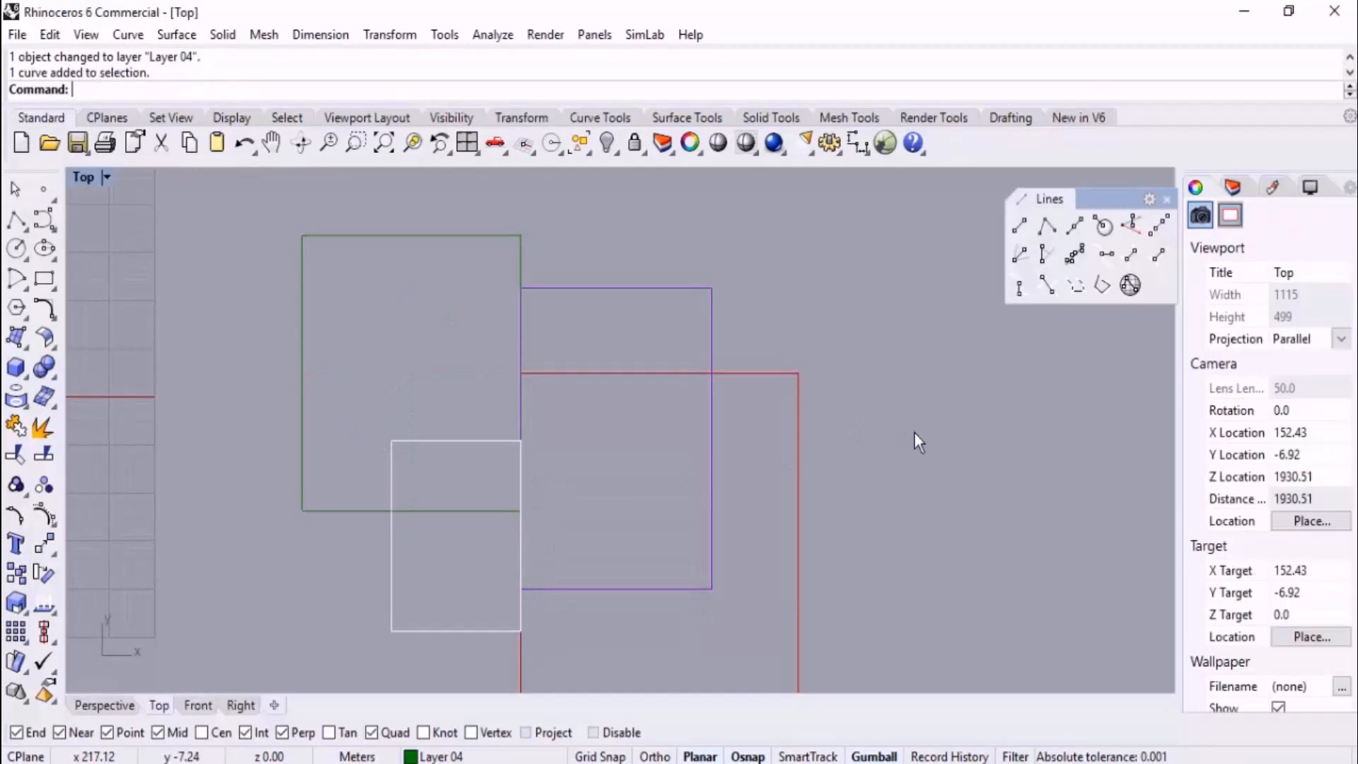
pyautogui.scroll(-3, 716, 365)
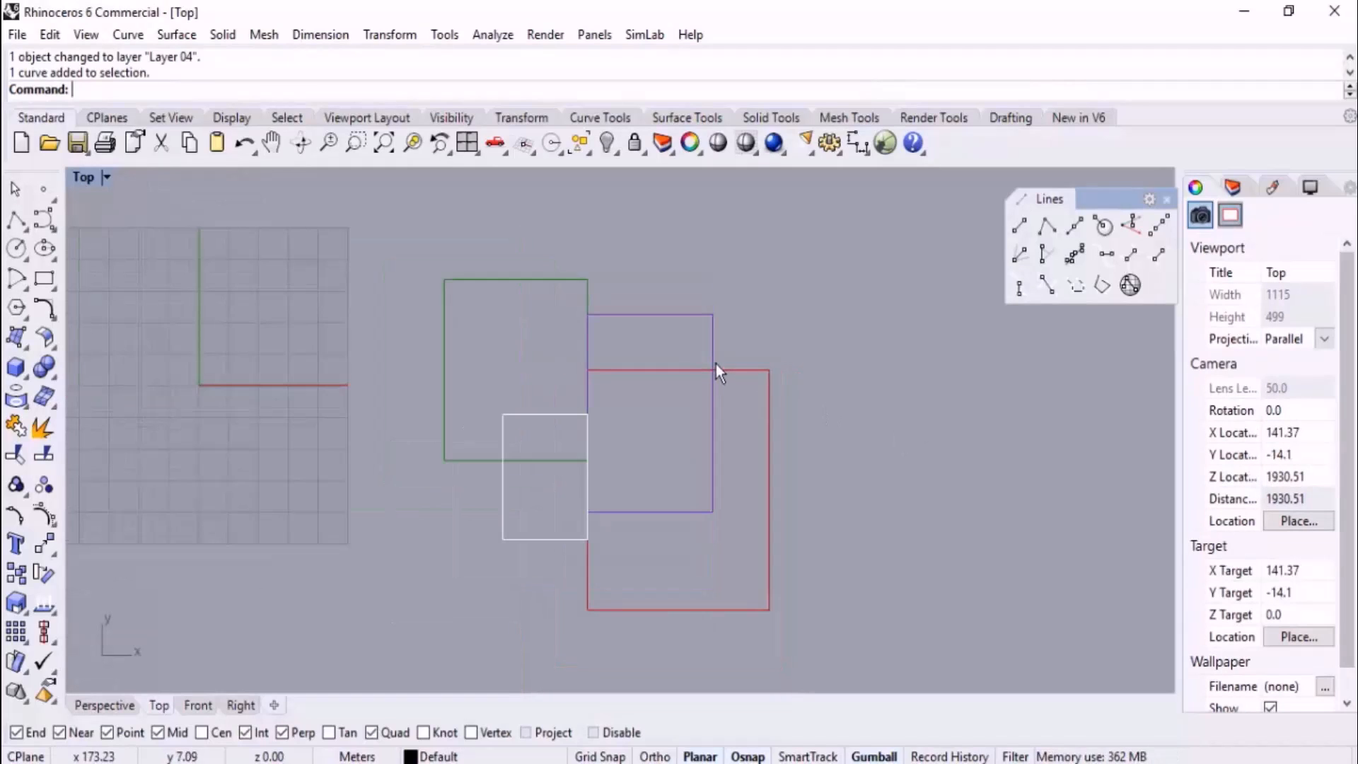
pyautogui.scroll(2, 859, 427)
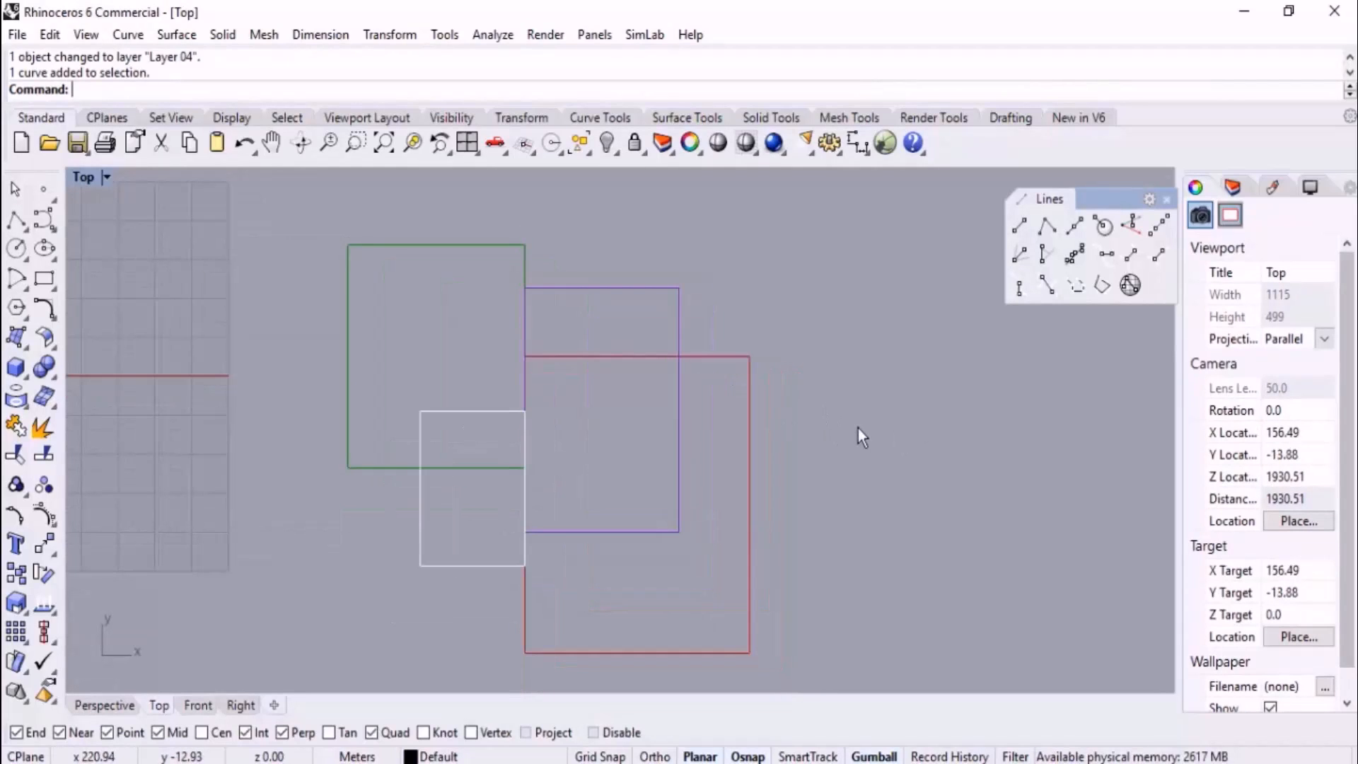
# - Select the red rectangle, add the purple and green ones by crossing selection, and remove both before clearing the selection
pyautogui.click(749, 375)
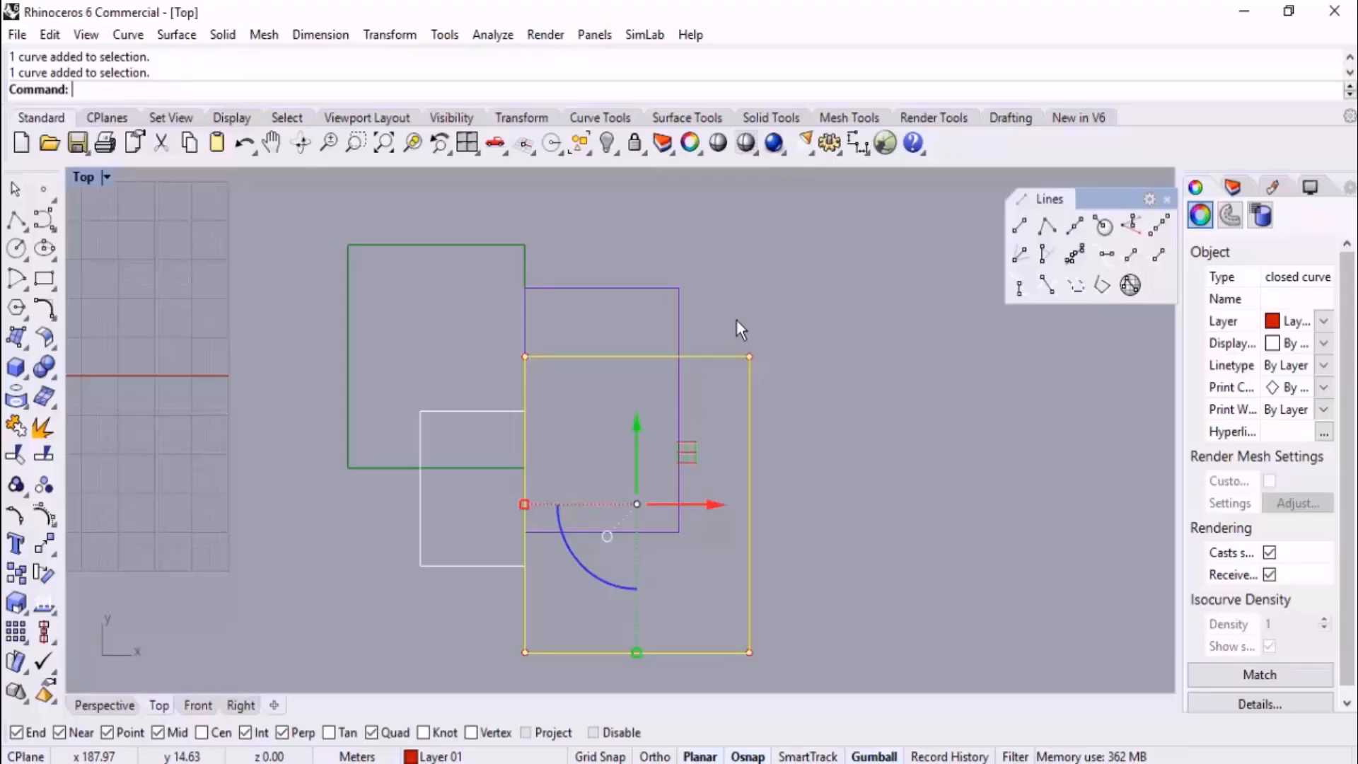
pyautogui.keyDown('shift'); pyautogui.moveTo(740, 274); pyautogui.dragTo(625, 326); pyautogui.keyUp('shift')
pyautogui.keyDown('shift'); pyautogui.moveTo(554, 215); pyautogui.dragTo(465, 258); pyautogui.keyUp('shift')
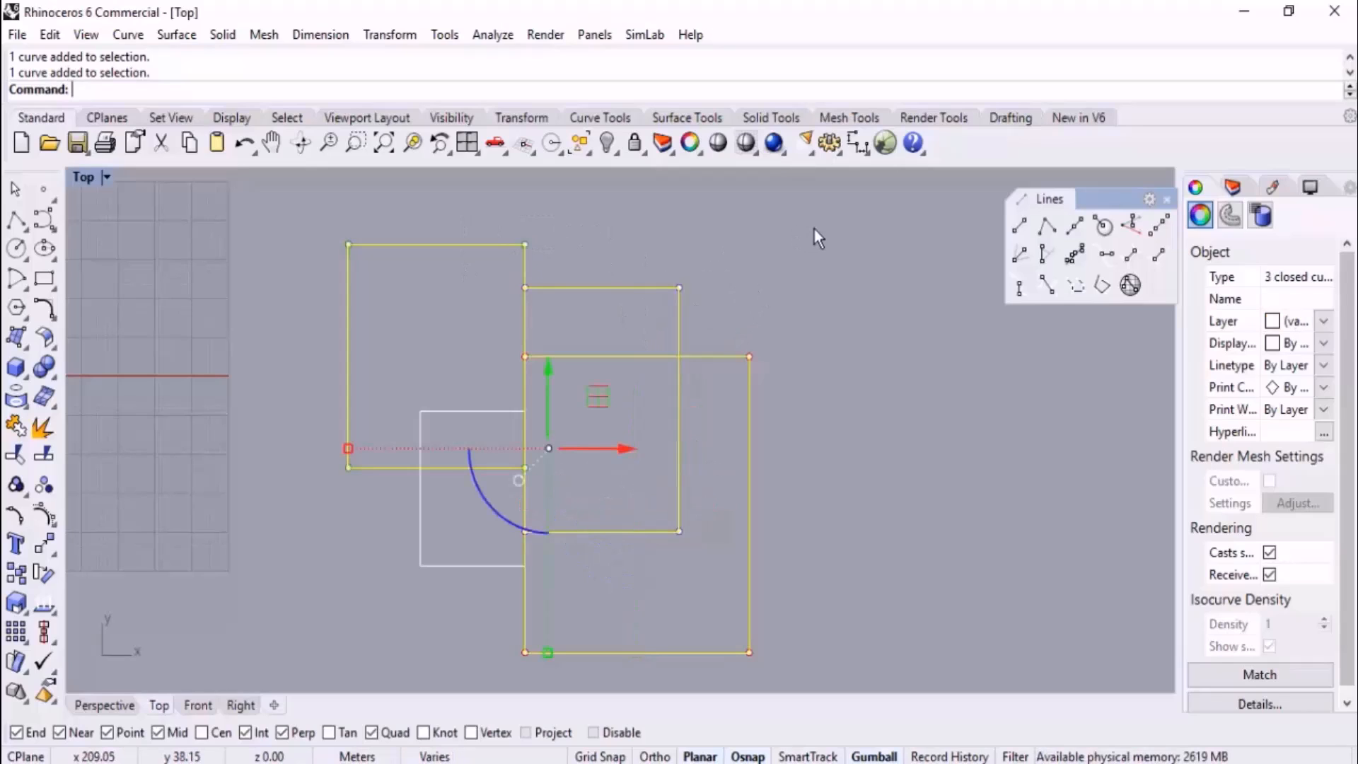
pyautogui.keyDown('ctrl'); pyautogui.moveTo(562, 215); pyautogui.dragTo(489, 266); pyautogui.keyUp('ctrl')
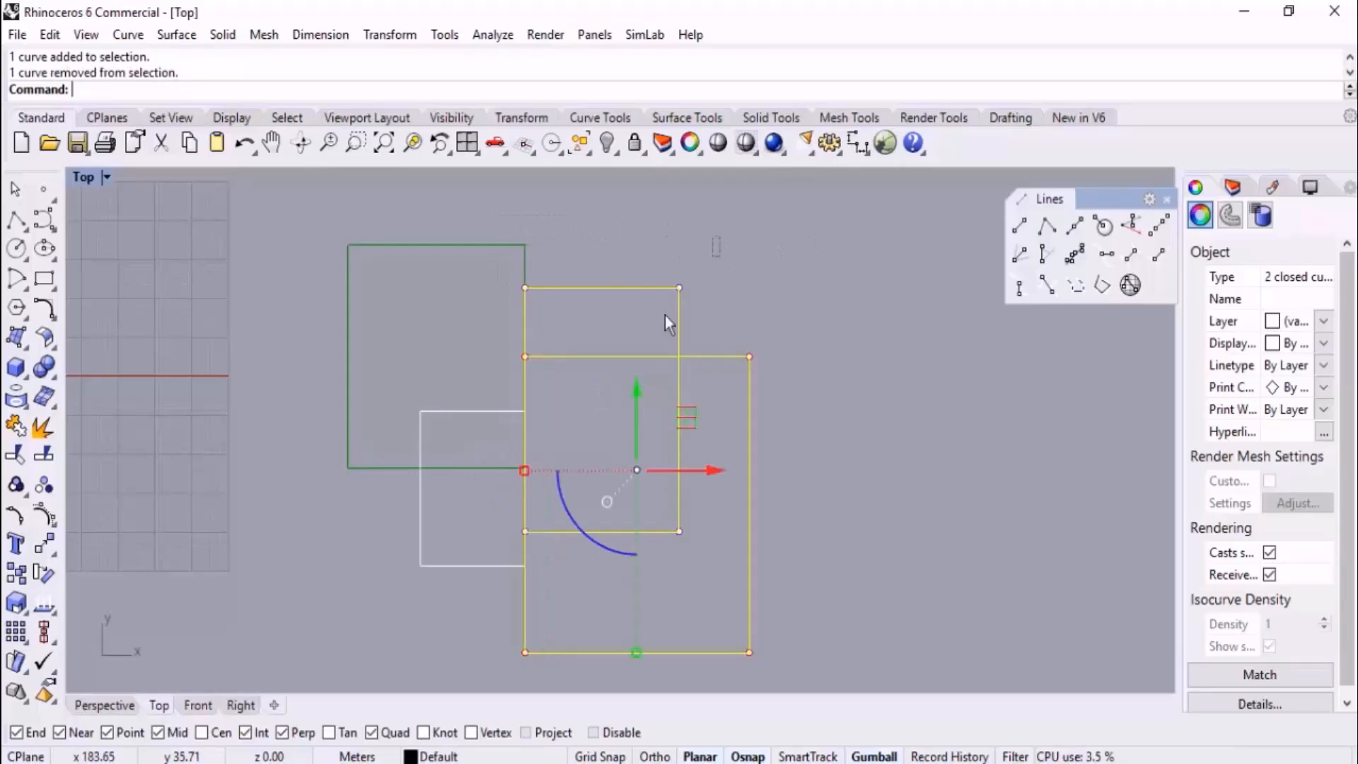
pyautogui.keyDown('ctrl'); pyautogui.click(681, 297); pyautogui.keyUp('ctrl')
pyautogui.click(904, 387)
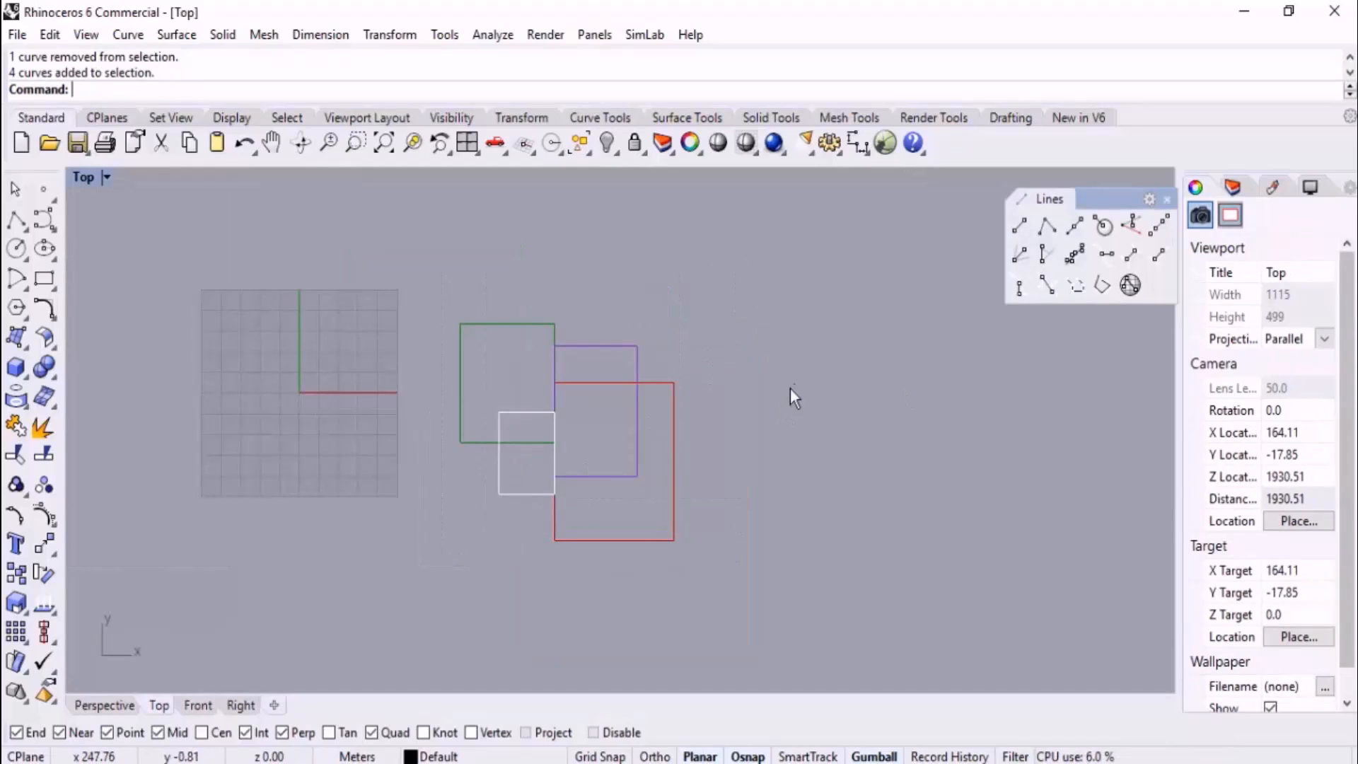
# - Draw a small rectangle inside the area where the purple and red rectangles overlap
pyautogui.middleClick(818, 278)
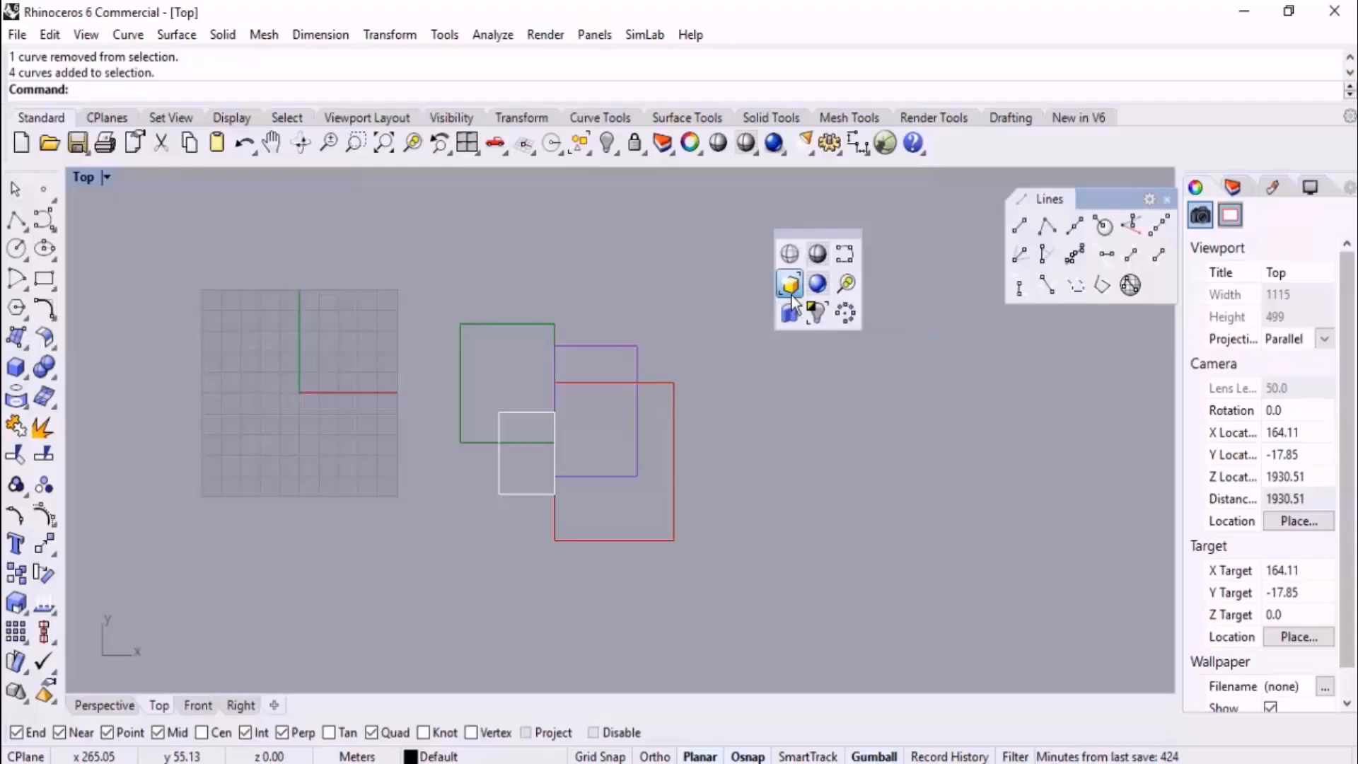
pyautogui.scroll(5, 658, 430)
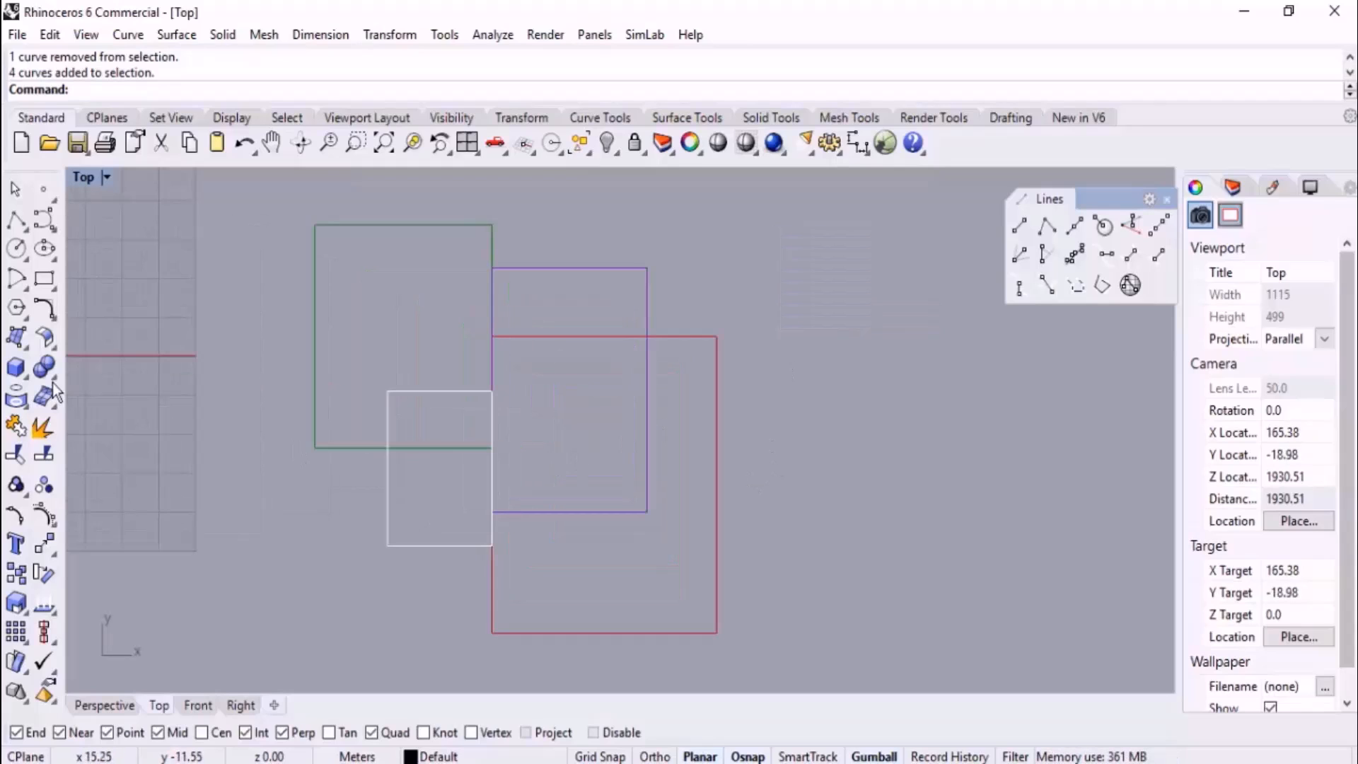
pyautogui.click(44, 280)
pyautogui.scroll(3, 488, 367)
pyautogui.click(656, 362)
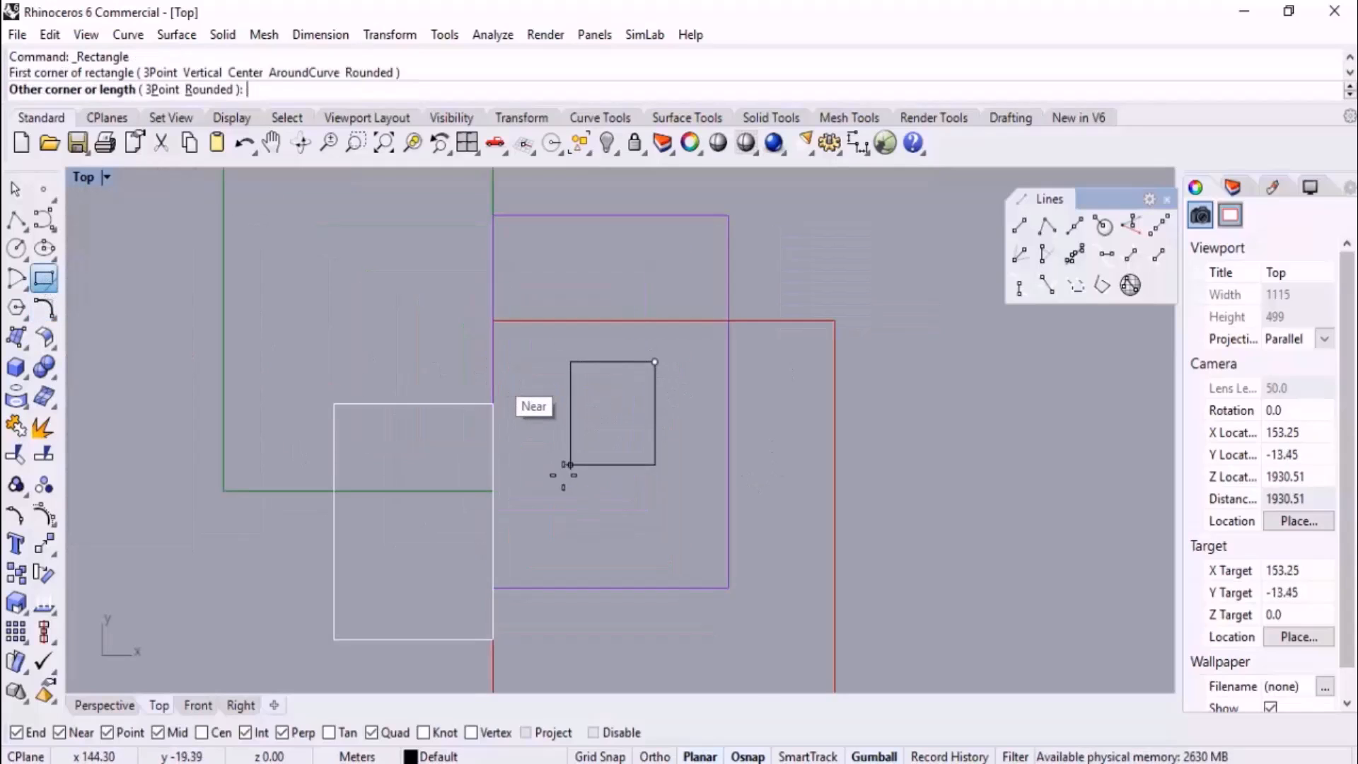
pyautogui.click(547, 497)
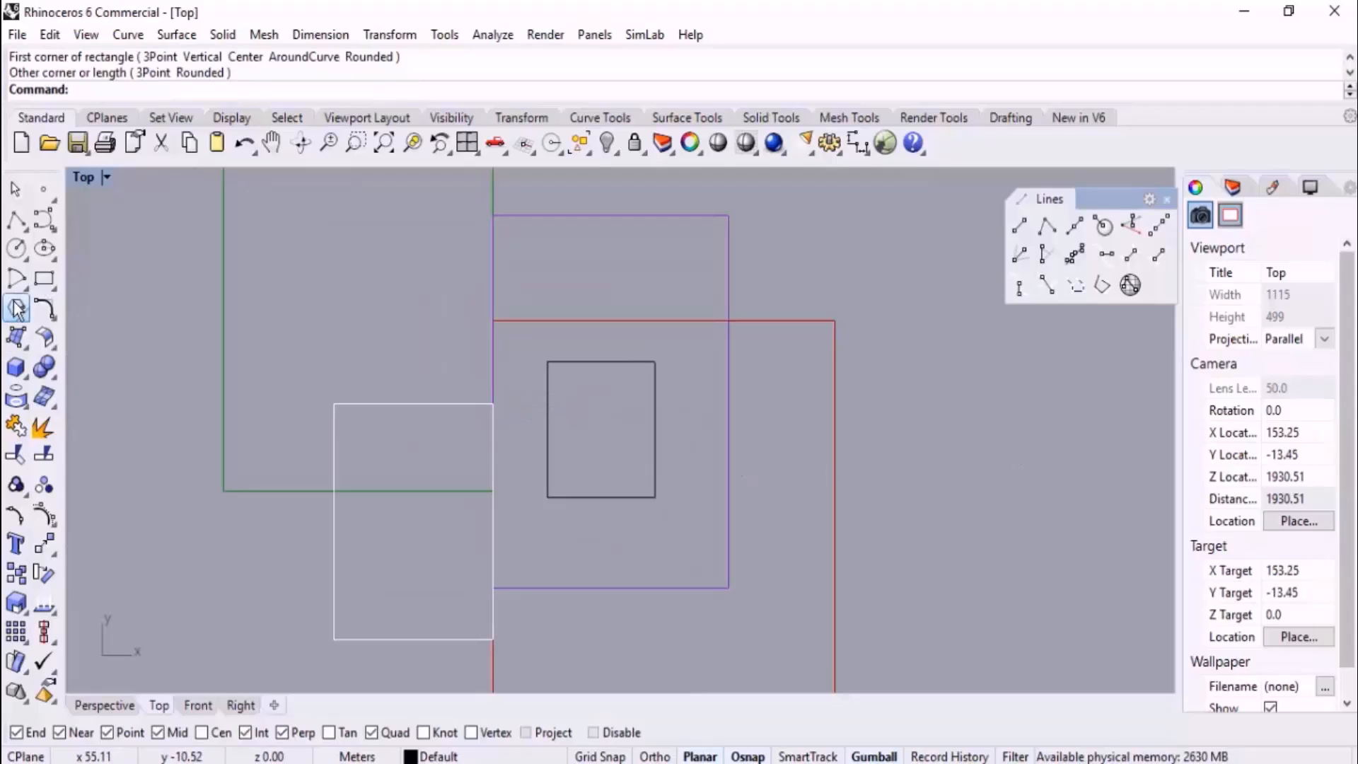
# - Draw a circle with a radius of about 14.9 m inside the upper part of the green rectangle
pyautogui.click(17, 249)
pyautogui.click(343, 266)
pyautogui.click(346, 353)
pyautogui.scroll(-5, 514, 346)
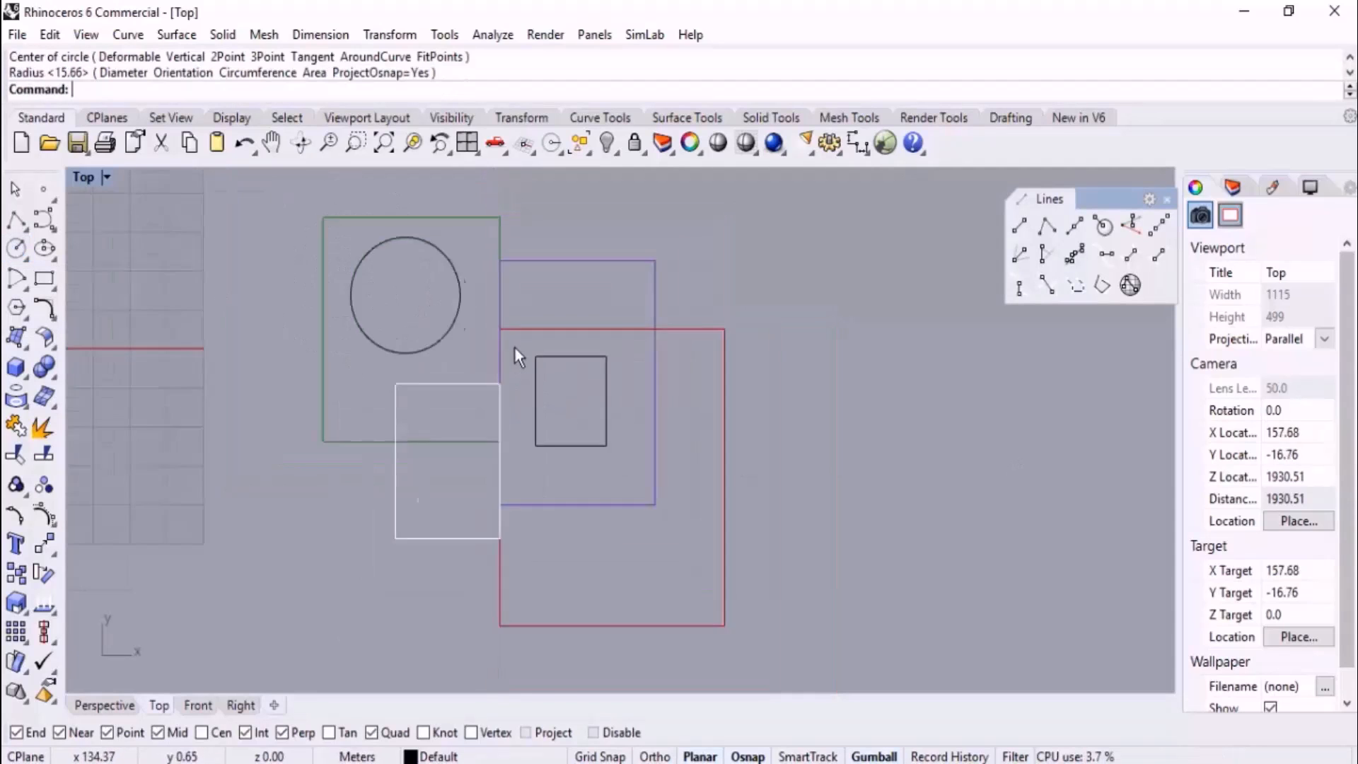
# - Select the last created object, the circle in the green rectangle, and deselect it
pyautogui.middleClick(745, 314)
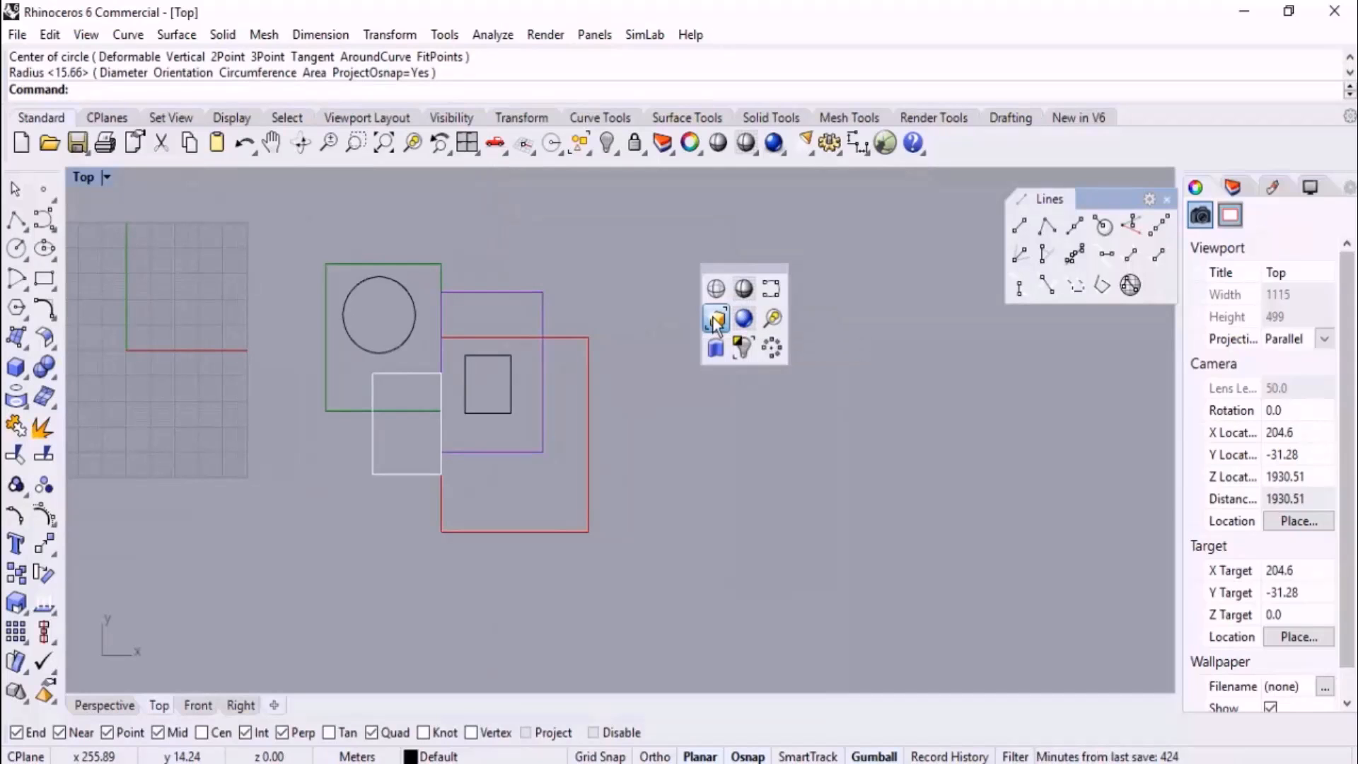
pyautogui.click(714, 320)
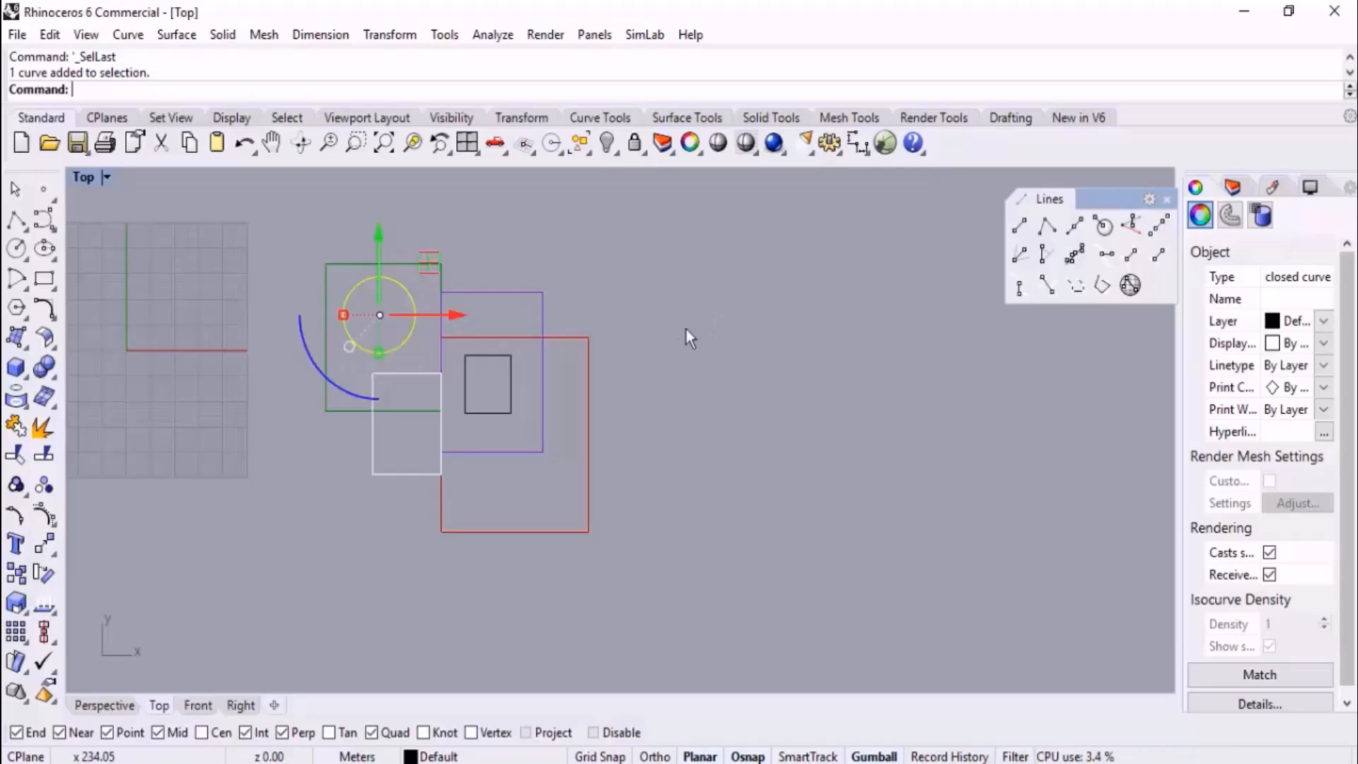
pyautogui.click(690, 307)
# - Draw a small circle inside the lower-left corner of the green rectangle
pyautogui.scroll(6, 567, 391)
pyautogui.moveTo(472, 367); pyautogui.dragTo(549, 384, button='right')
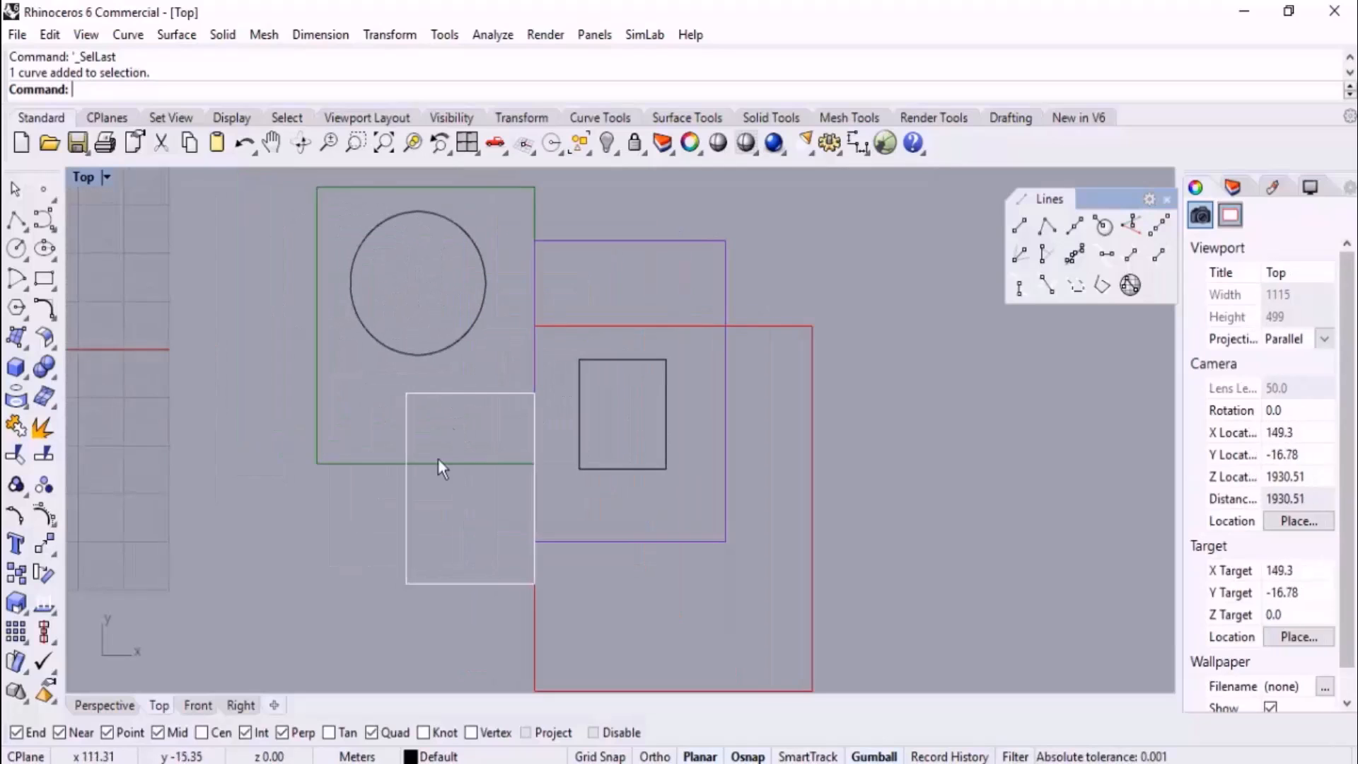
pyautogui.click(17, 252)
pyautogui.scroll(5, 318, 435)
pyautogui.click(343, 456)
pyautogui.click(345, 487)
# - Array the small circle linearly into 15 items, spaced horizontally about 7 m apart towards the red rectangle, and deselect it
pyautogui.click(347, 458)
pyautogui.scroll(-3, 438, 442)
pyautogui.moveTo(439, 441); pyautogui.dragTo(404, 425, button='right')
pyautogui.write('Array')
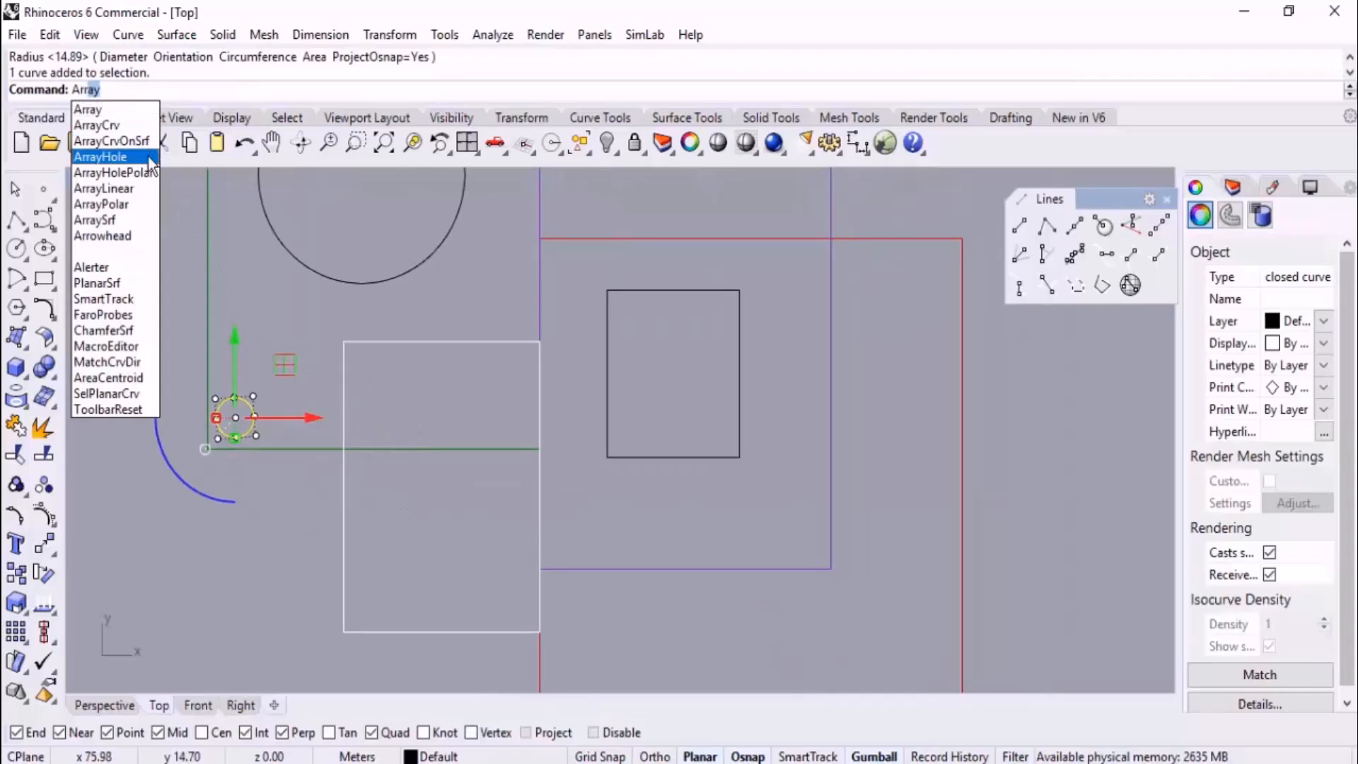
pyautogui.click(106, 188)
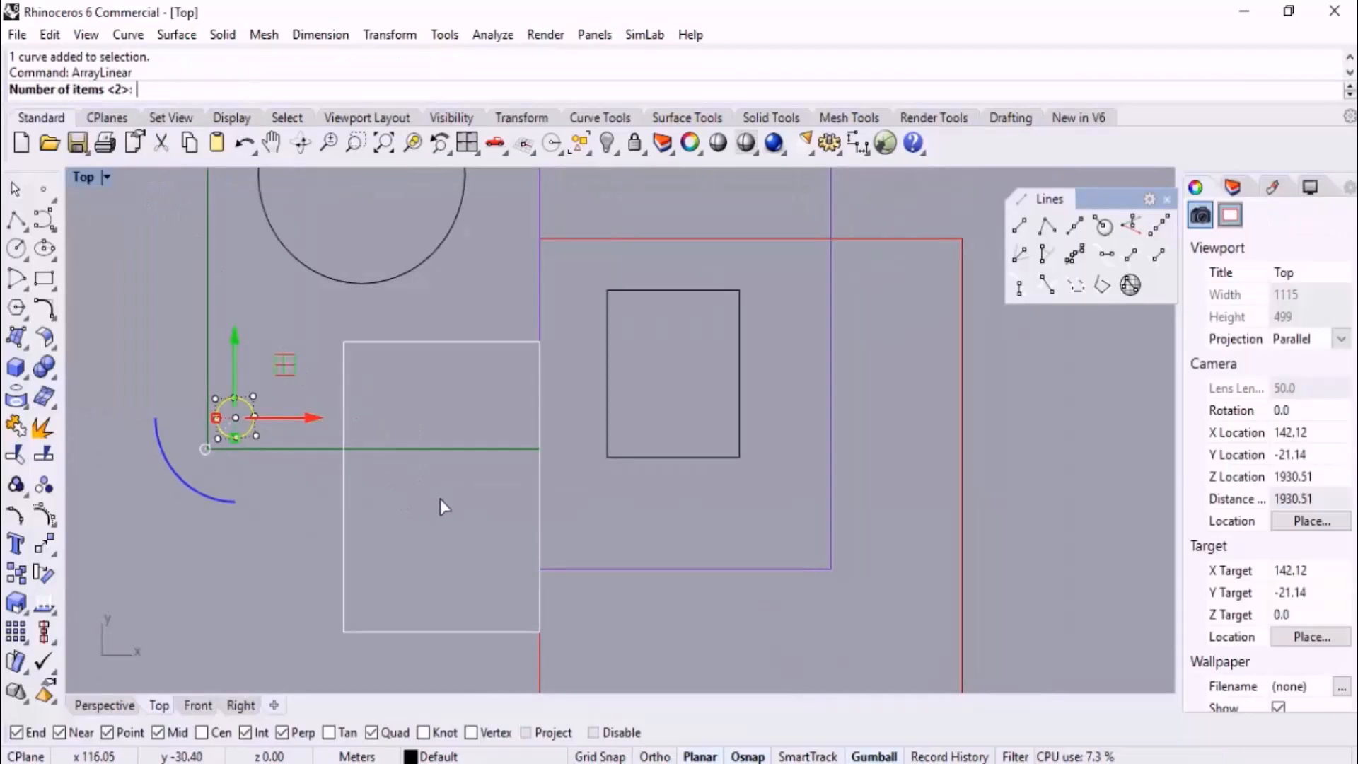
pyautogui.write('15')
pyautogui.press('Return')
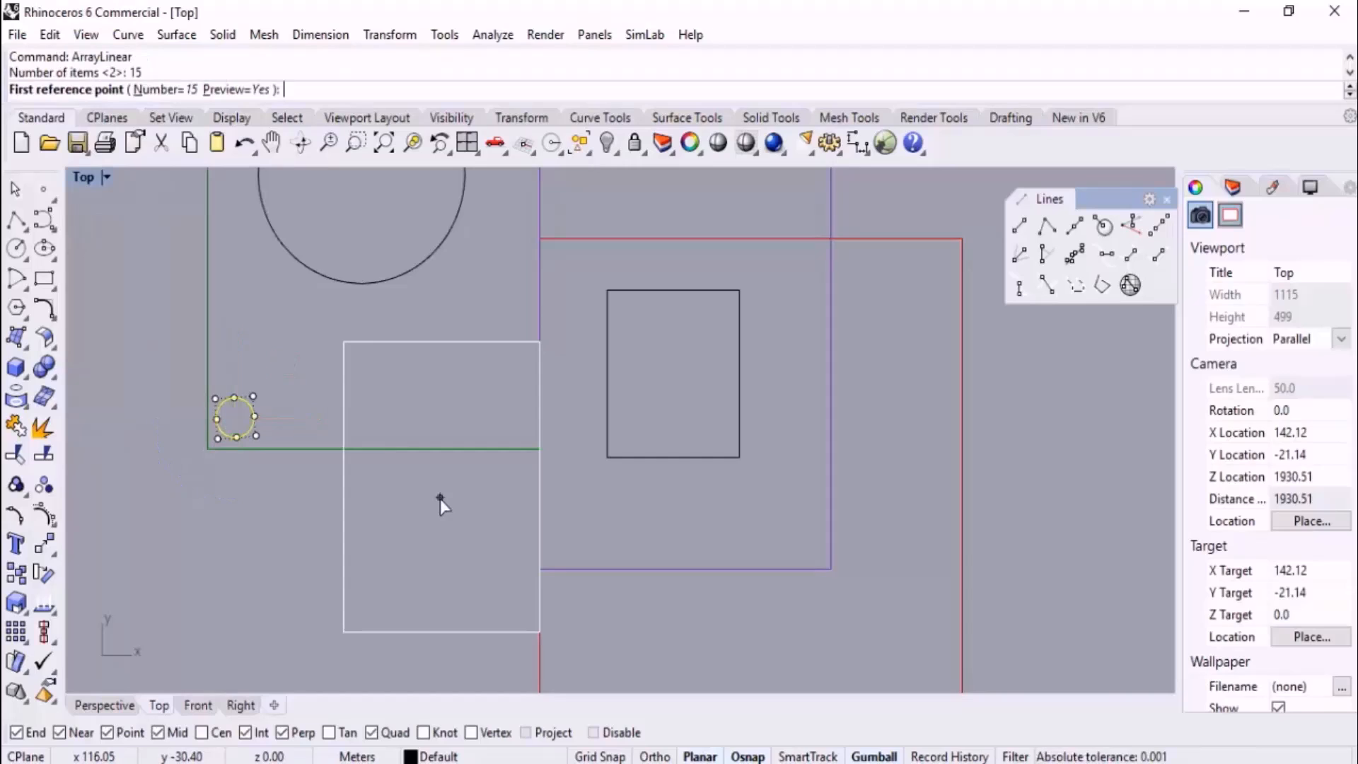
pyautogui.click(157, 534)
pyautogui.press('F8')
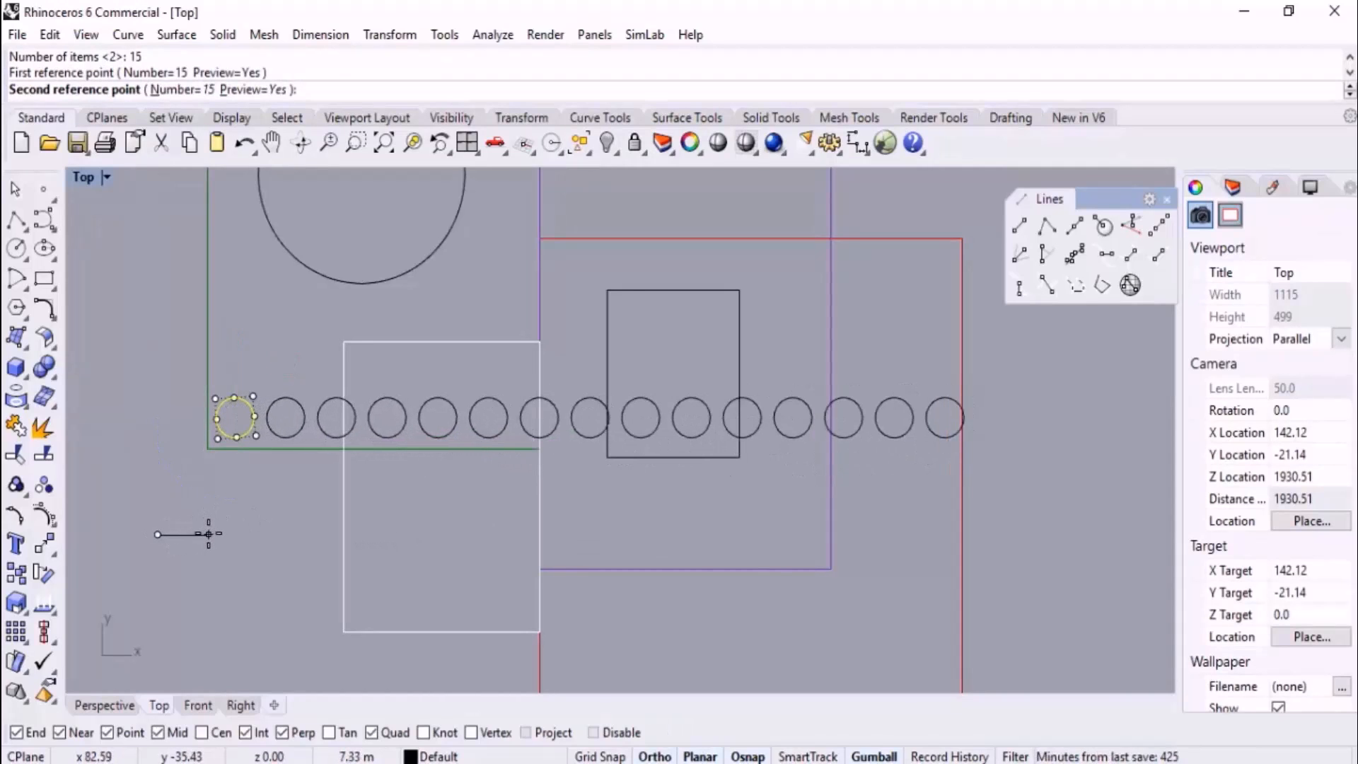
pyautogui.click(207, 533)
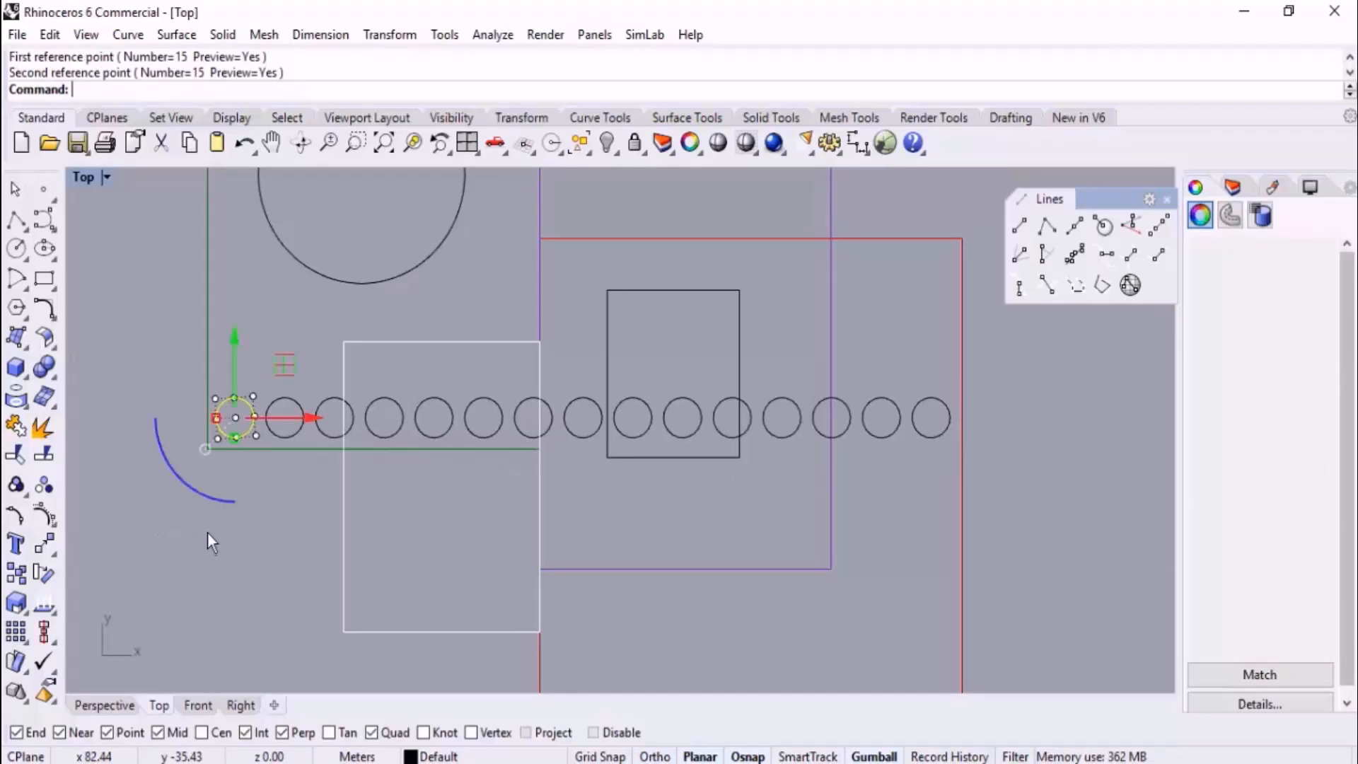
pyautogui.press('Escape')
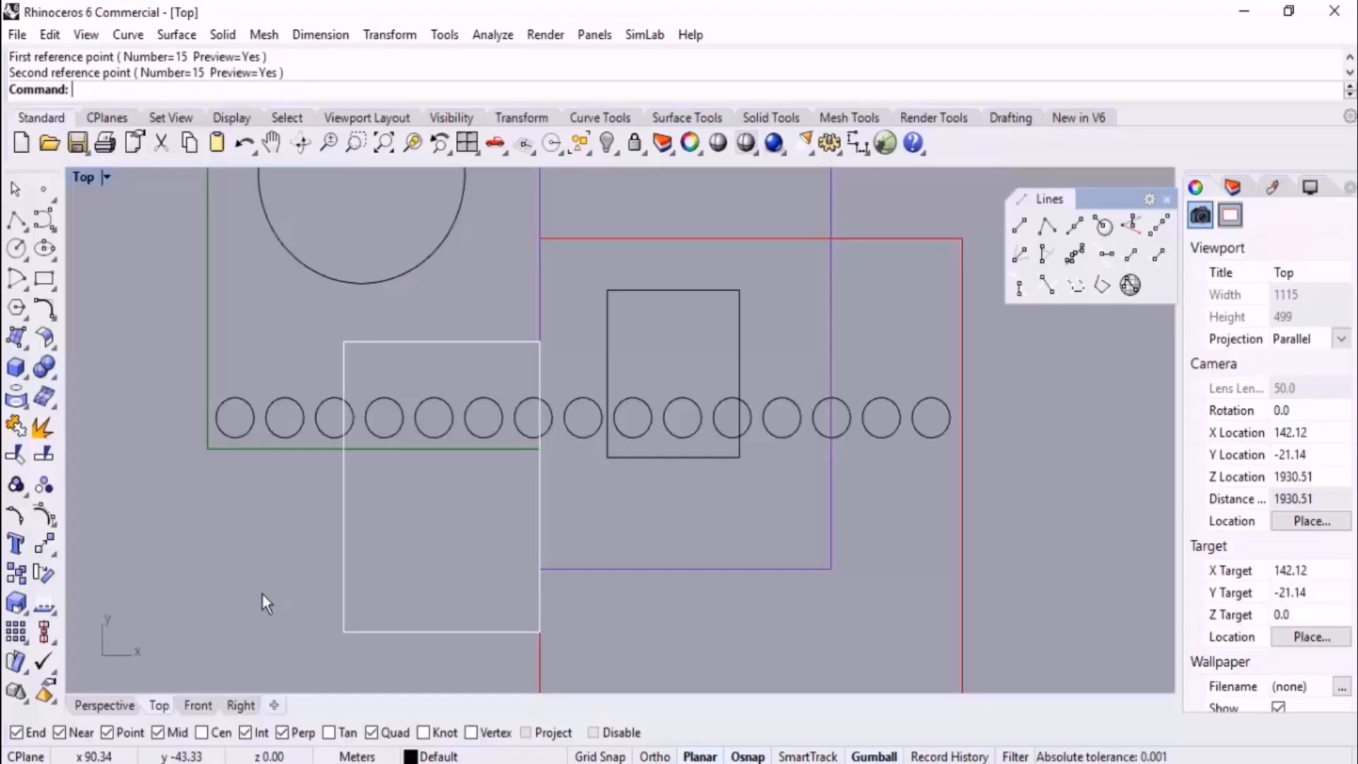
# - Select the last created circles of the row, add the original first circle to the selection, and deselect everything
pyautogui.middleClick(232, 554)
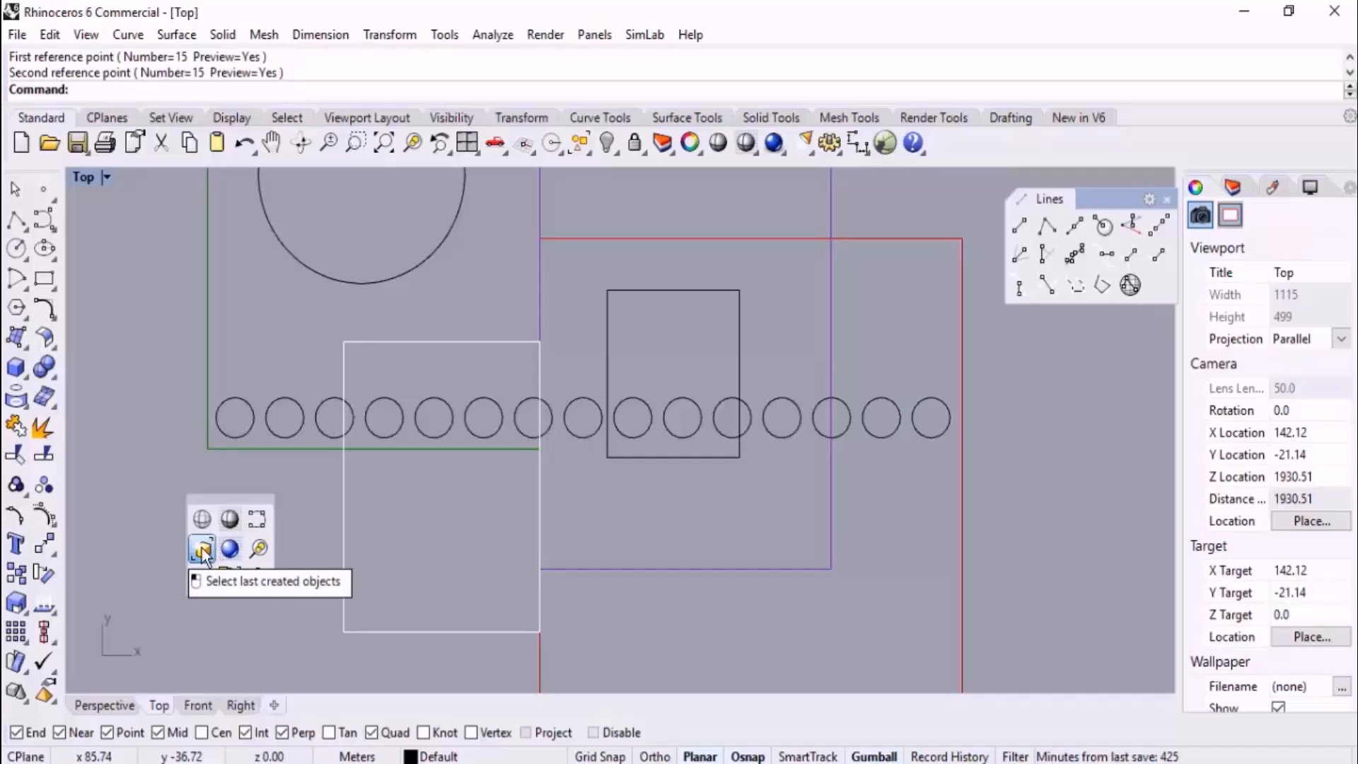
pyautogui.click(202, 549)
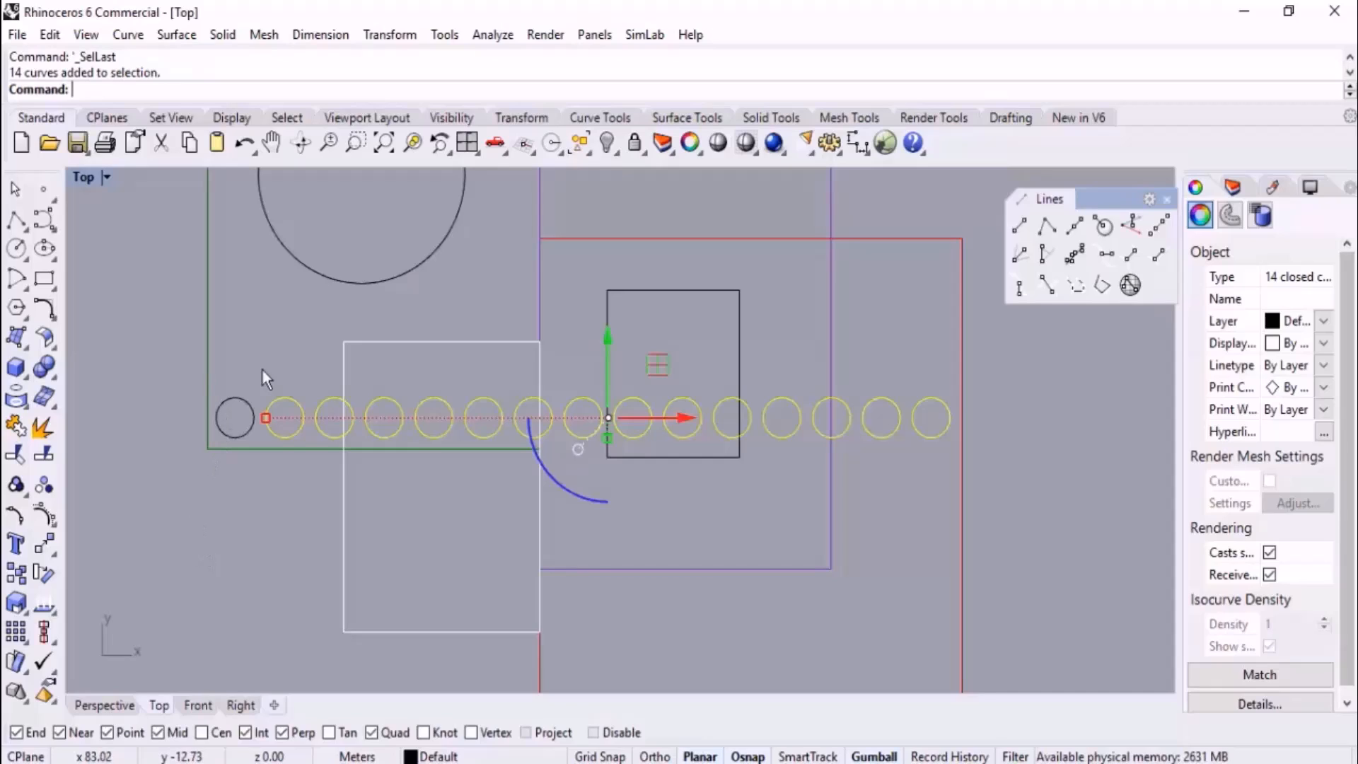
pyautogui.keyDown('shift'); pyautogui.click(235, 398); pyautogui.keyUp('shift')
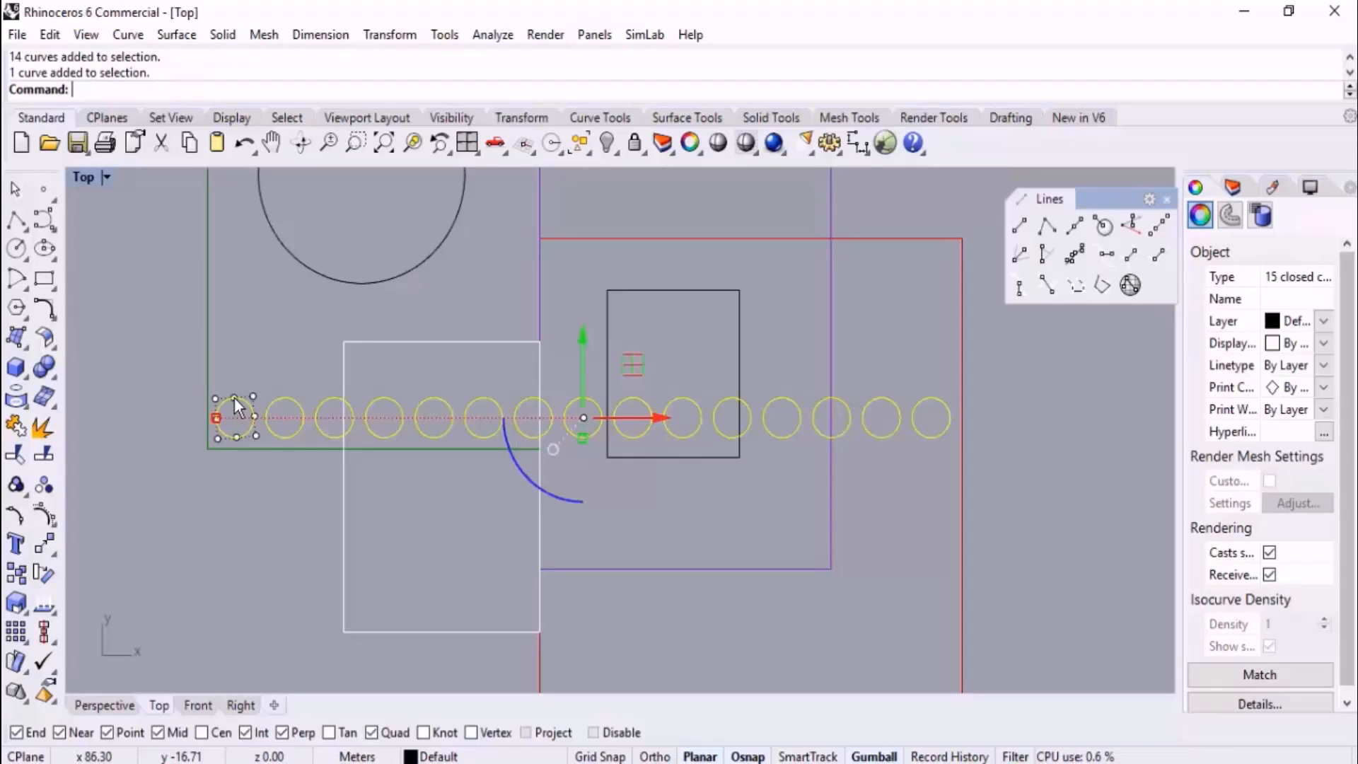
pyautogui.click(724, 528)
# - Move the large circle about 2.6 m horizontally towards the purple rectangle and deselect it
pyautogui.scroll(-2, 652, 525)
pyautogui.moveTo(640, 449); pyautogui.dragTo(634, 479, button='right')
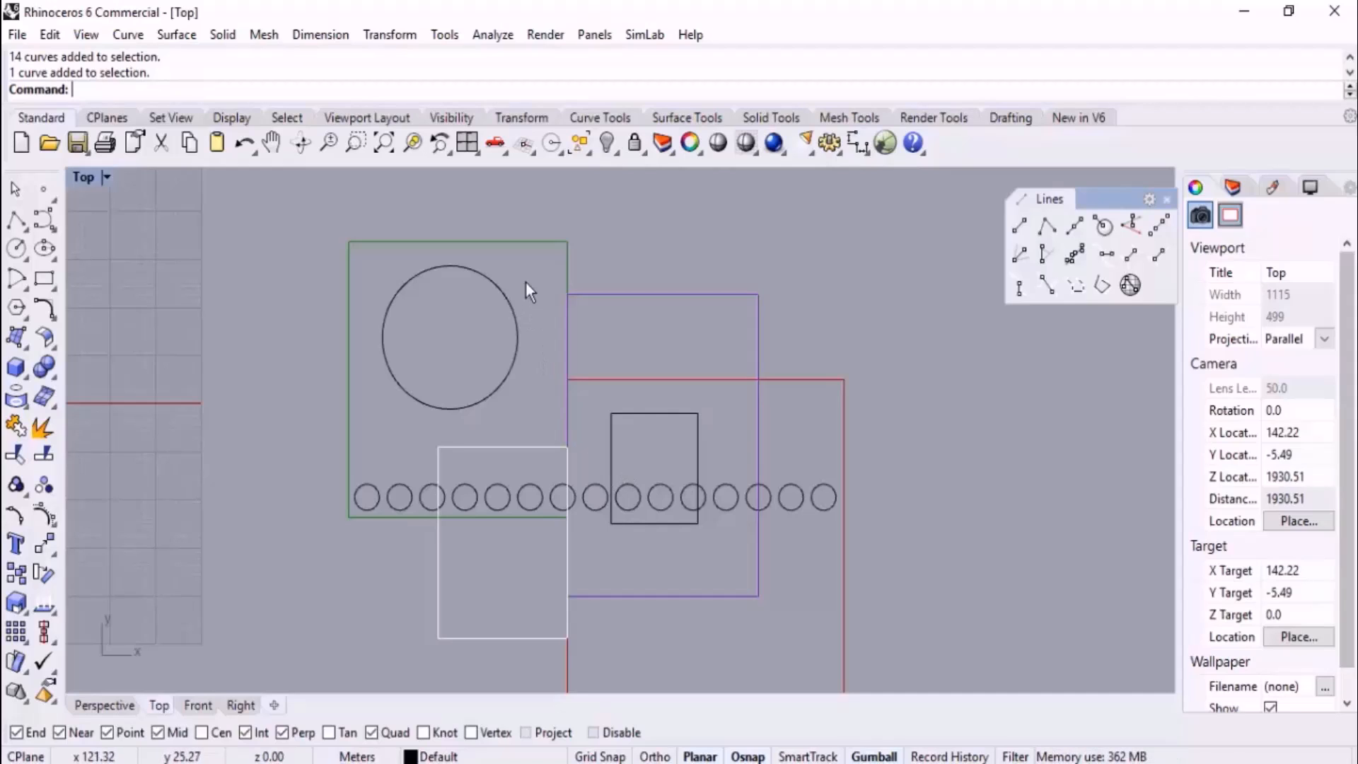
pyautogui.click(506, 296)
pyautogui.moveTo(532, 338); pyautogui.dragTo(542, 342)
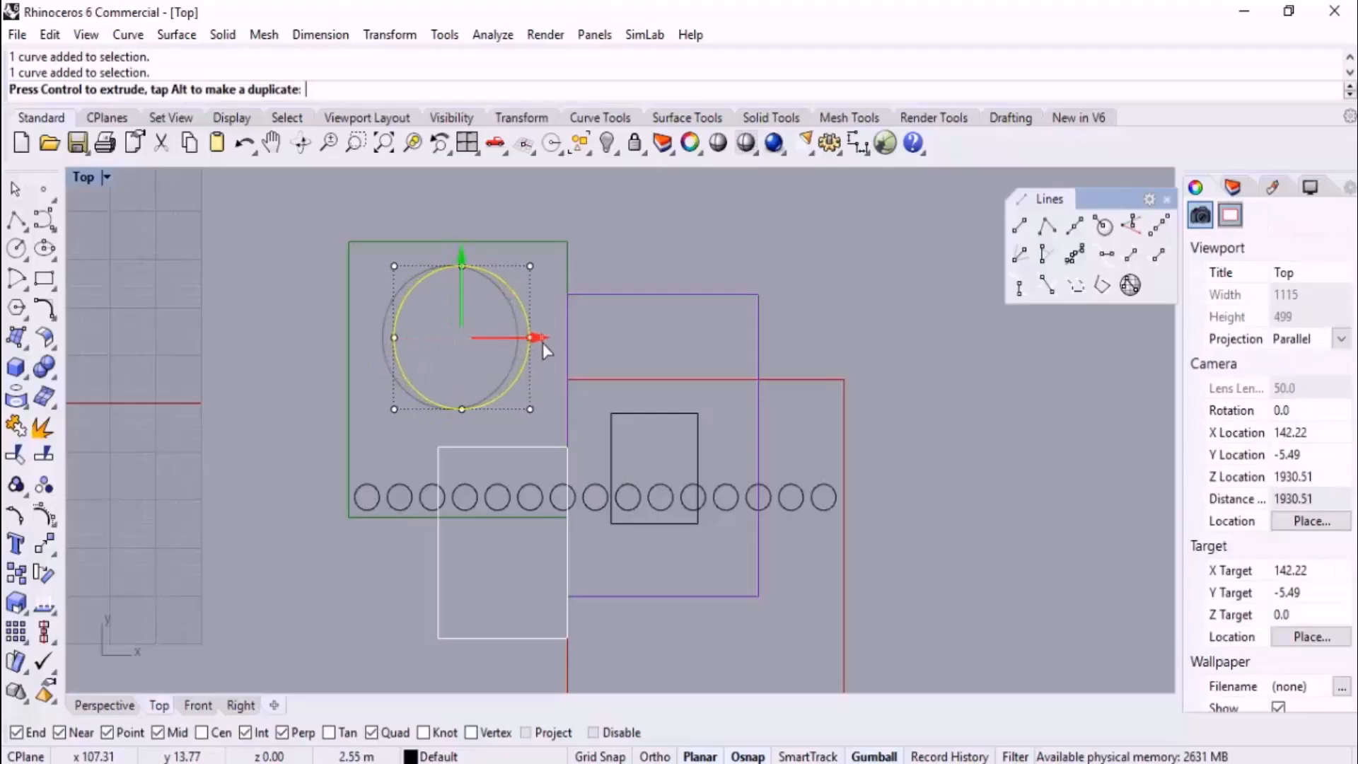
pyautogui.press('Escape')
# - Run the select-last command to pick the most recently changed object
pyautogui.scroll(-2, 914, 329)
pyautogui.middleClick(913, 330)
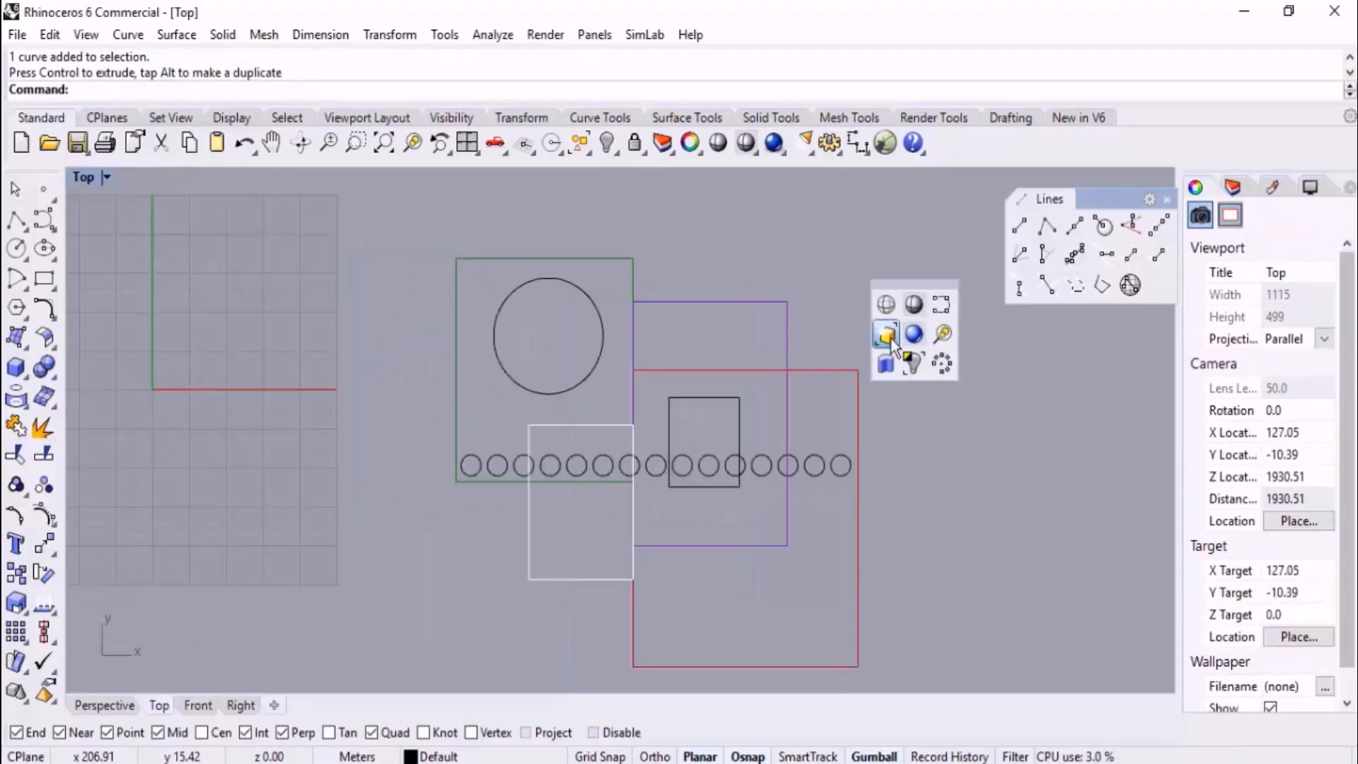
pyautogui.click(885, 334)
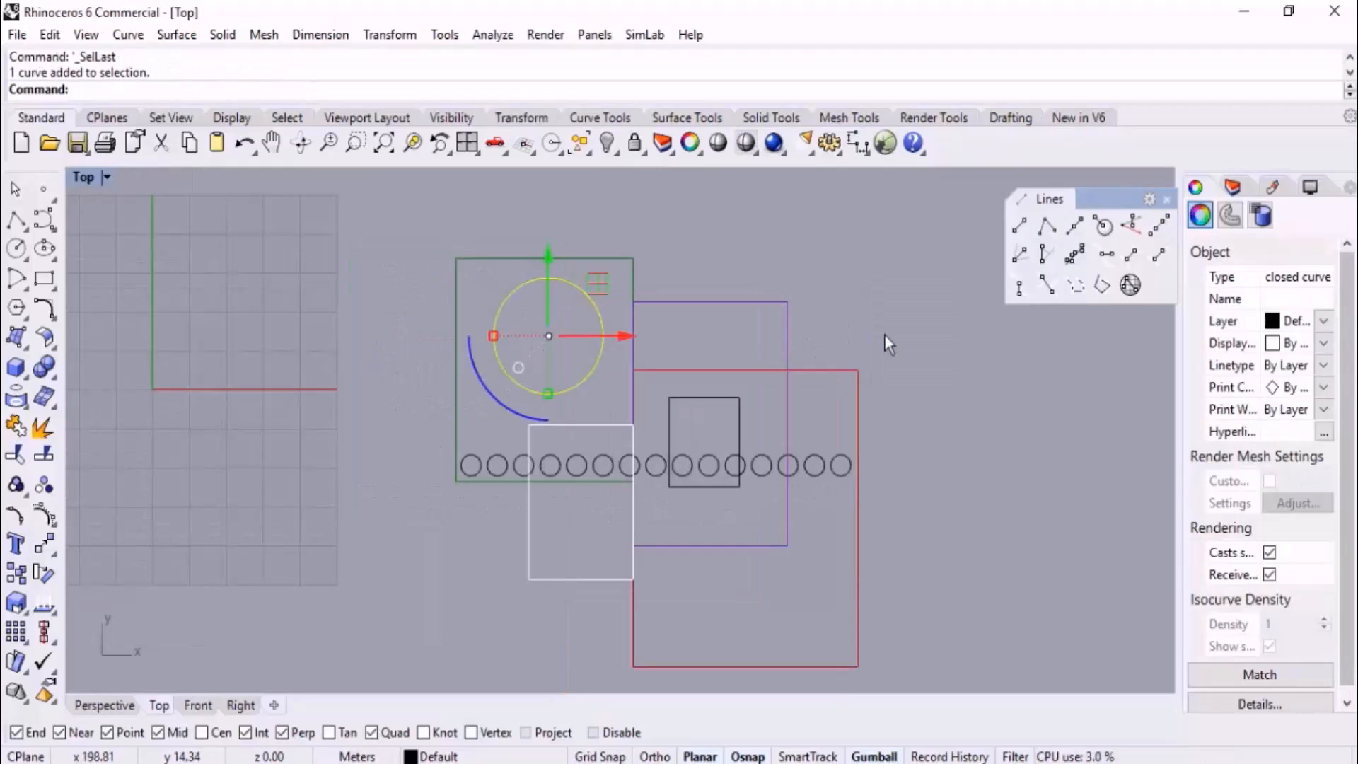